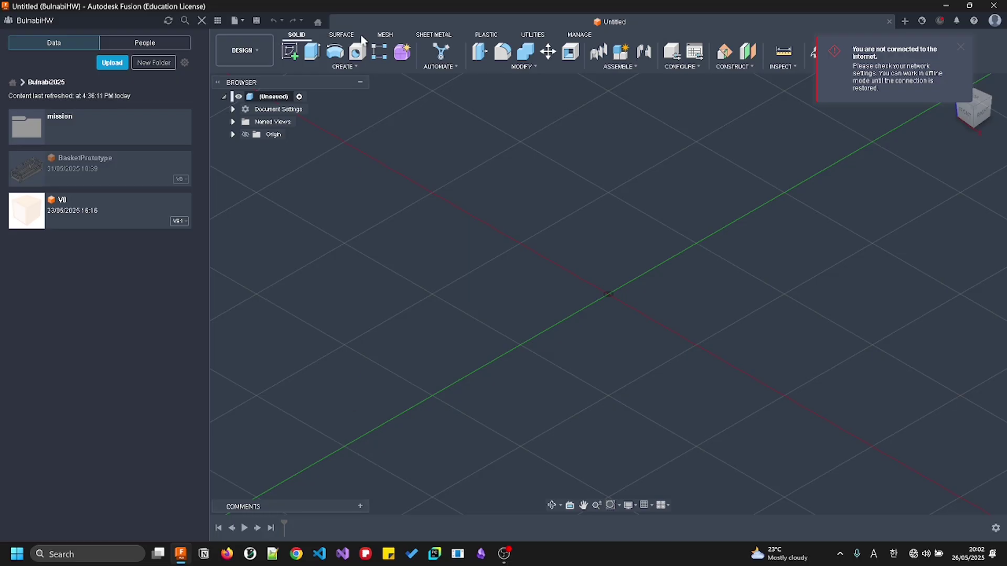
click(341, 35)
click(341, 66)
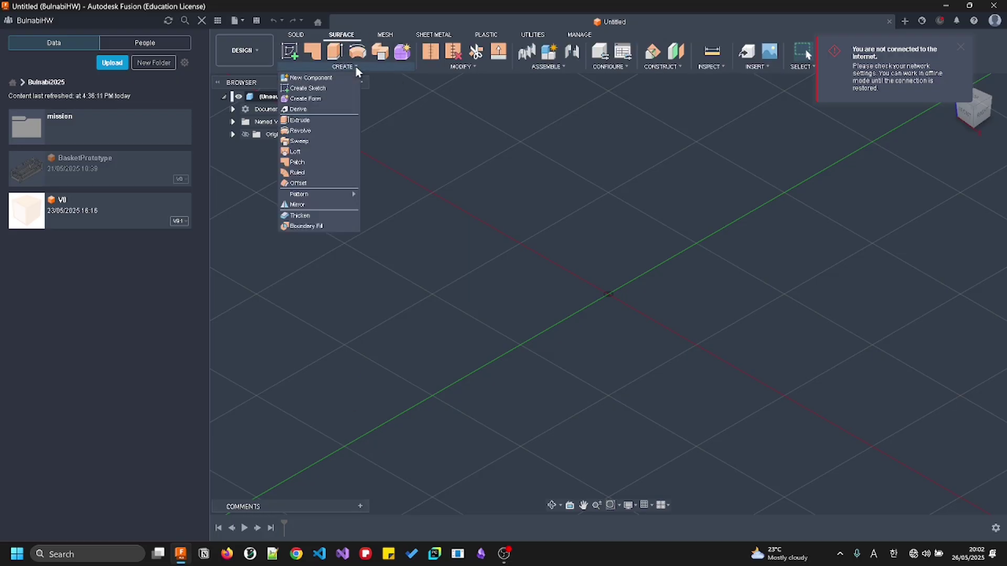
click(518, 157)
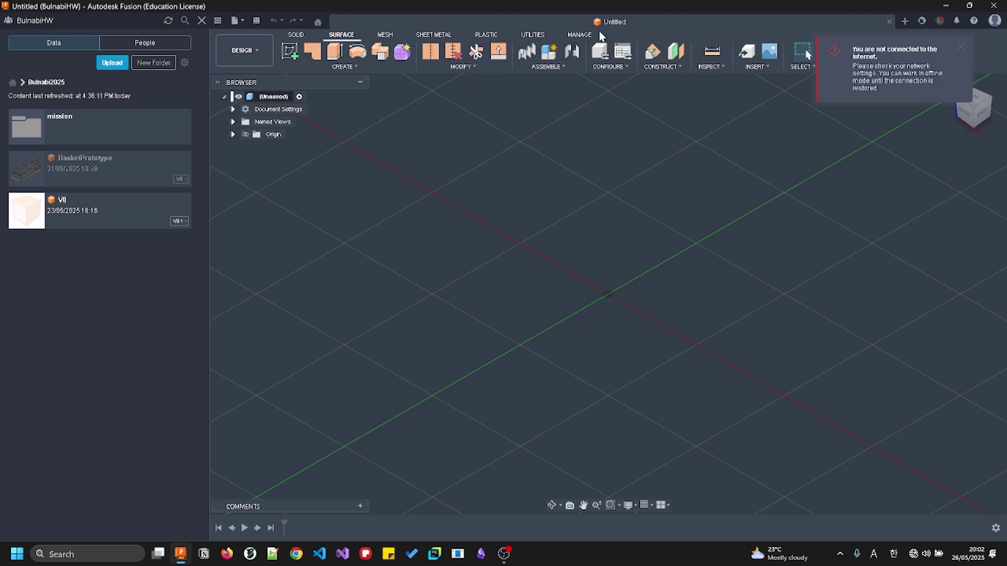
click(579, 35)
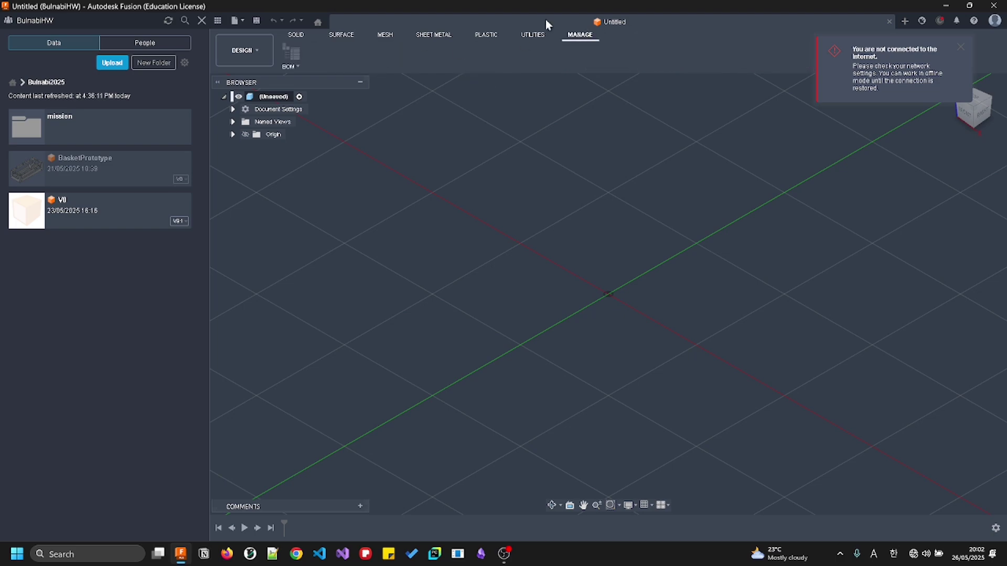
click(535, 35)
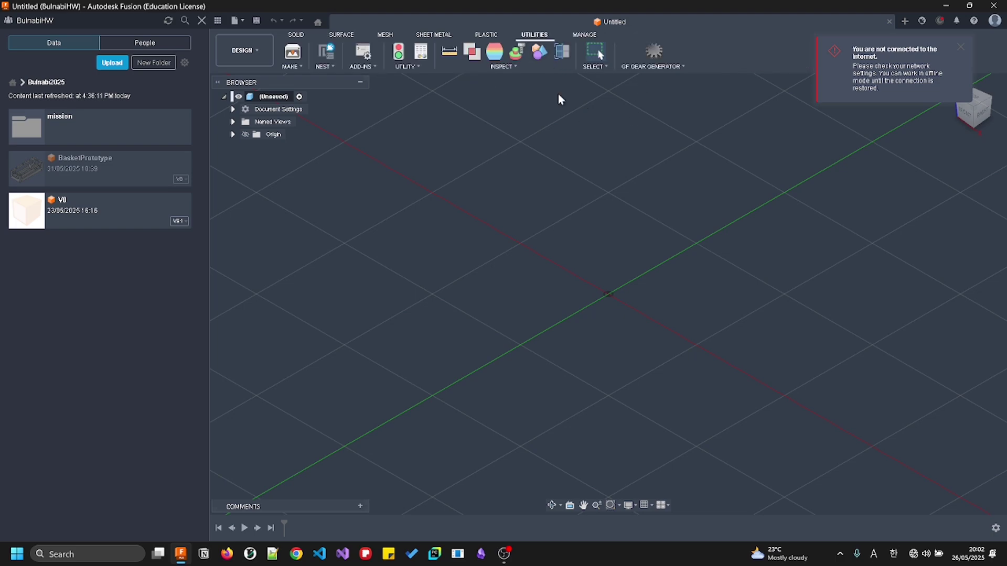
click(290, 35)
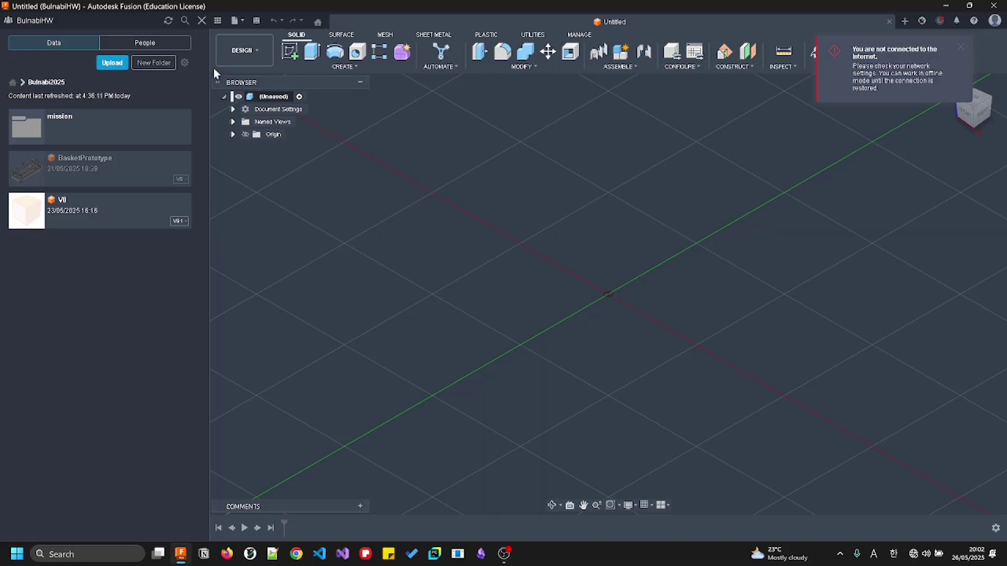
Hide the data panel and dismiss the notification about the missing internet connection
click(201, 21)
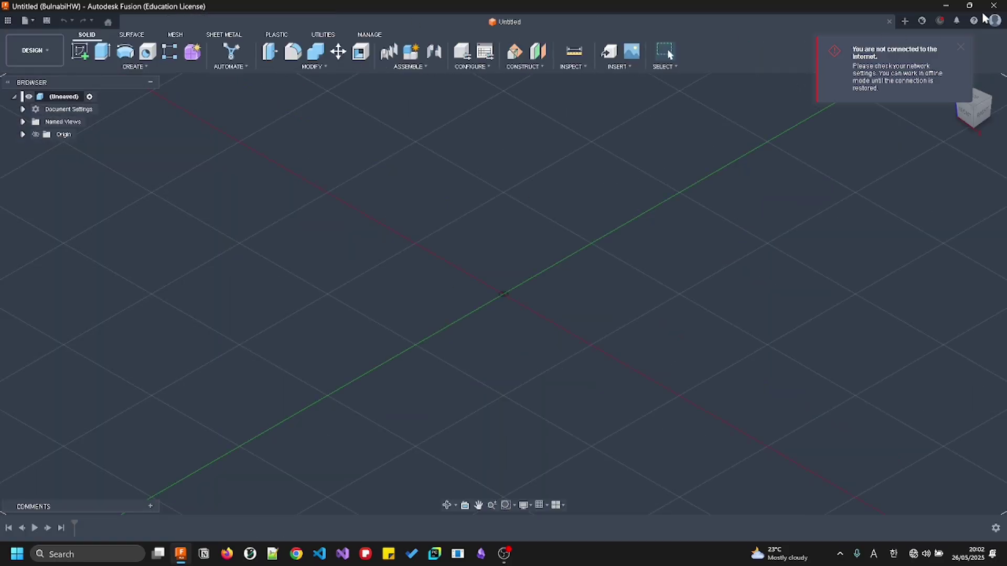
click(961, 47)
drag(315, 191, 442, 313)
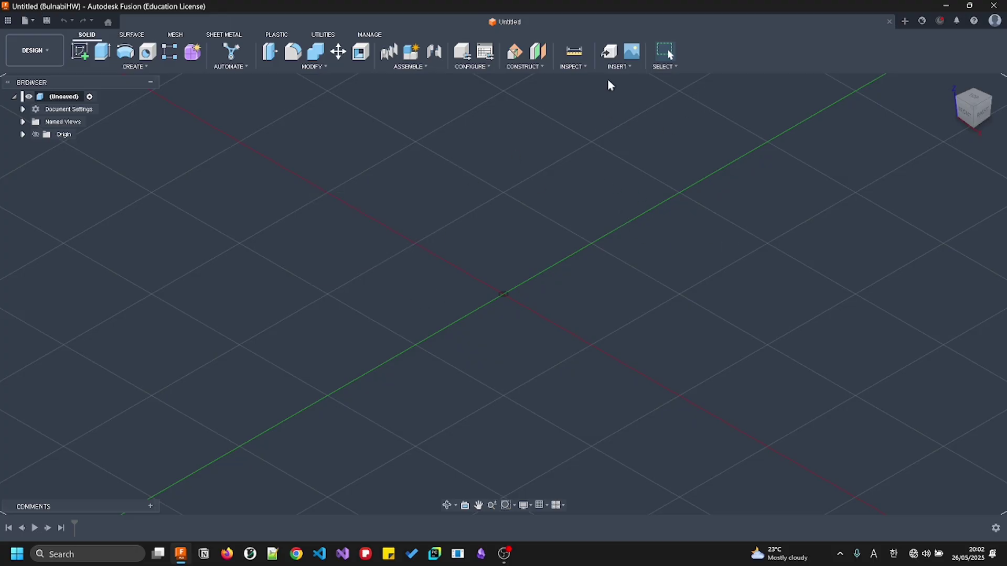
Show the utility tools and look over the nesting and add-in commands
key(super+n)
click(361, 195)
click(330, 35)
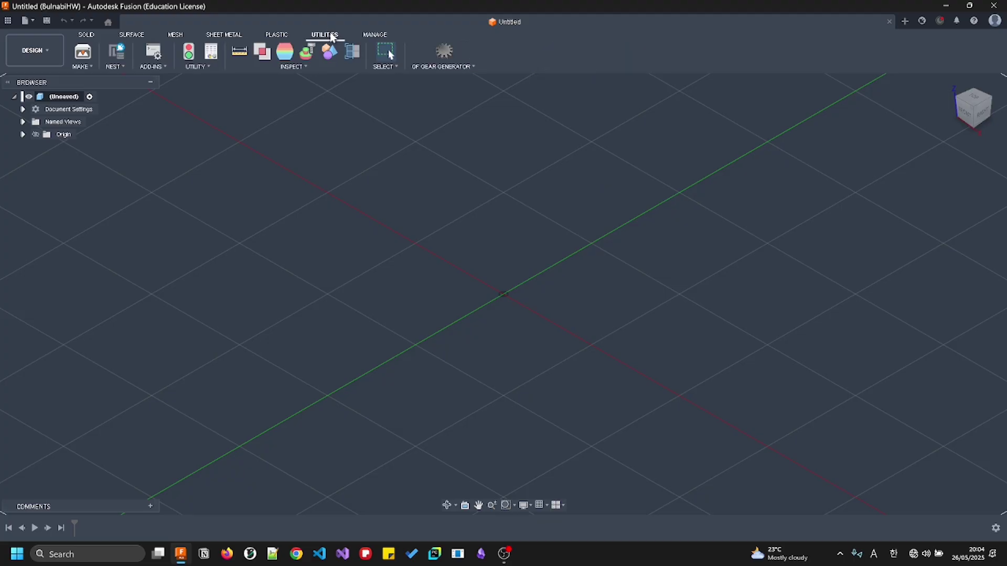
click(155, 67)
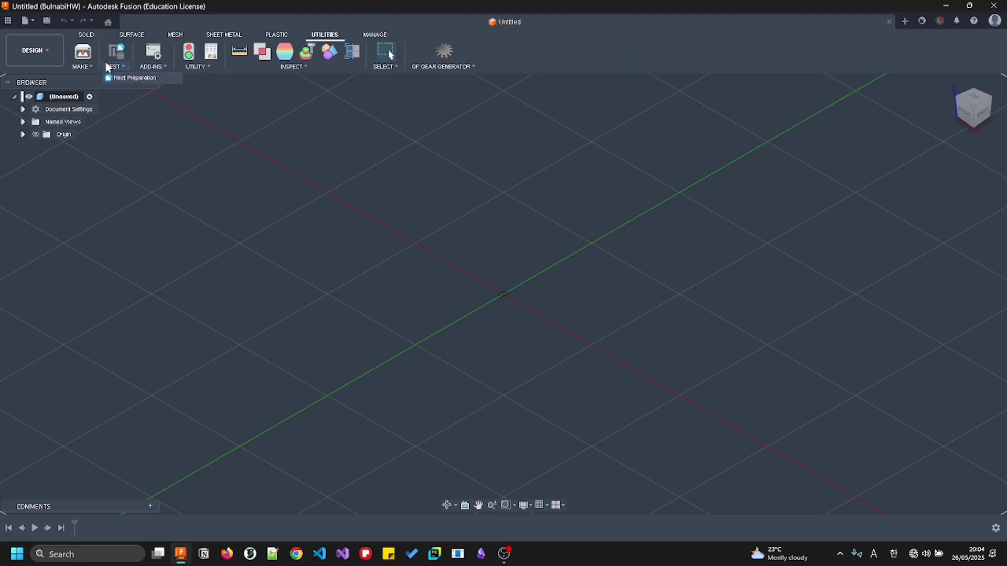
Connect the computer to the eduroam Wi-Fi network
click(926, 555)
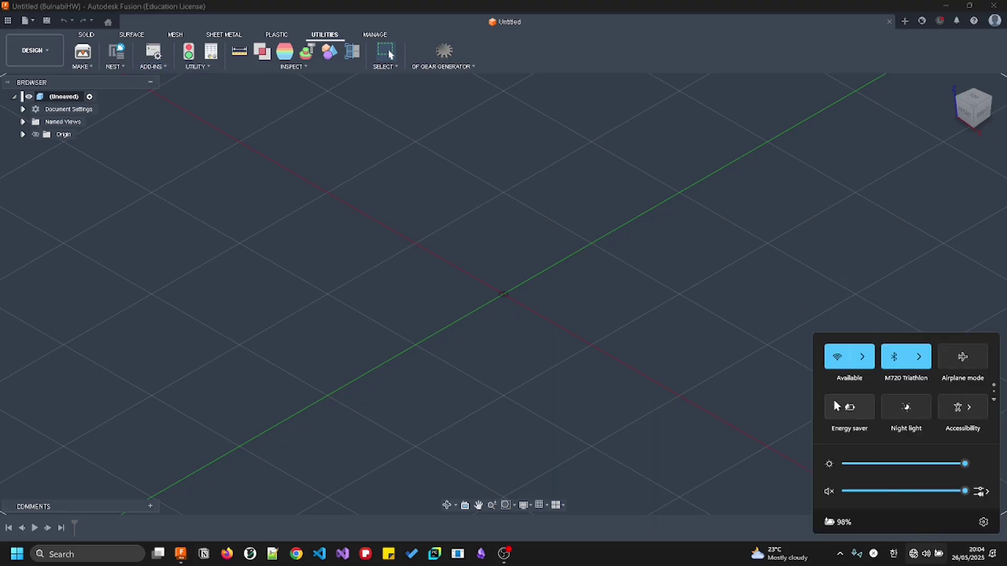
click(864, 357)
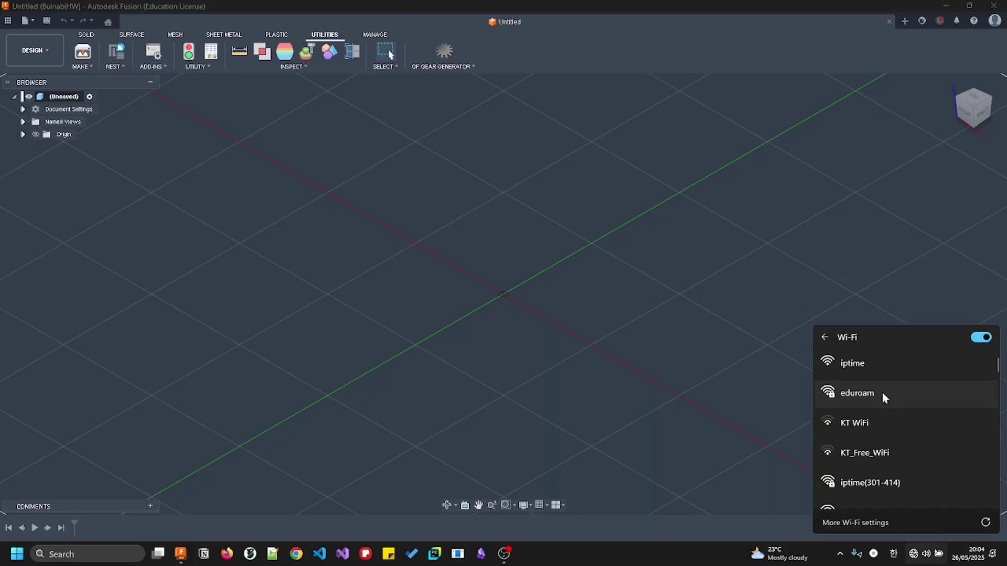
click(882, 392)
click(925, 445)
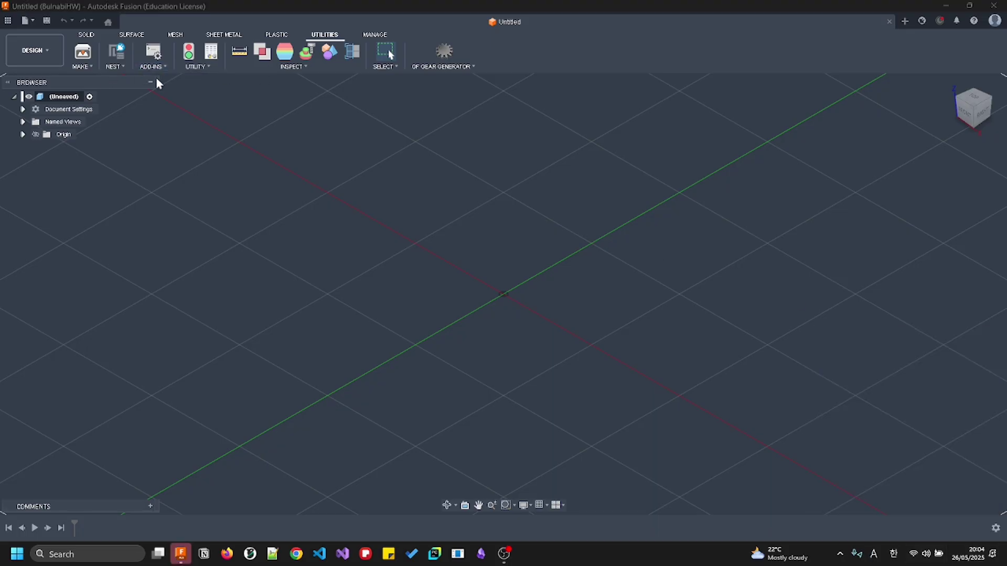
Open the Fusion App Store in the browser, staying on its home page without signing in
click(163, 67)
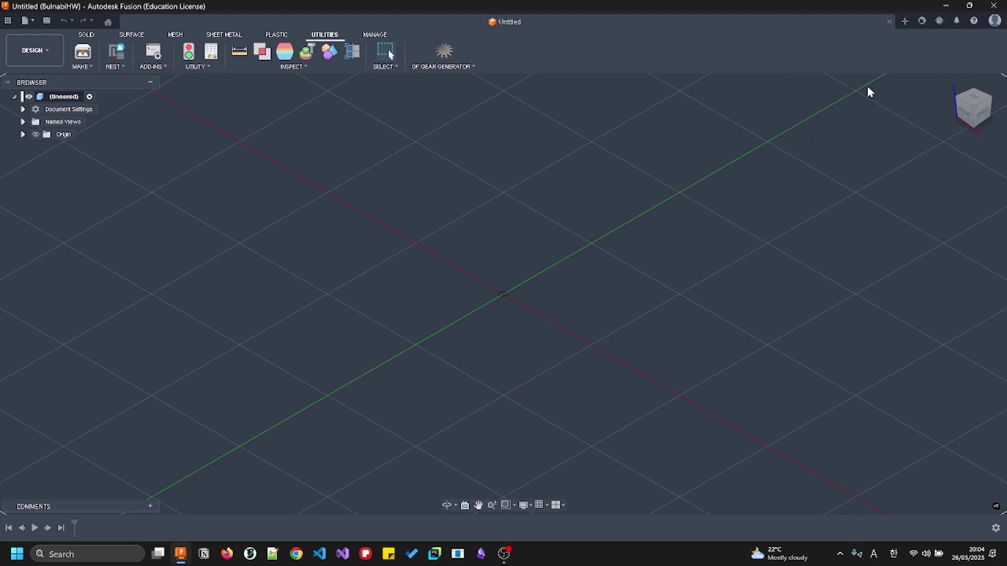
click(151, 68)
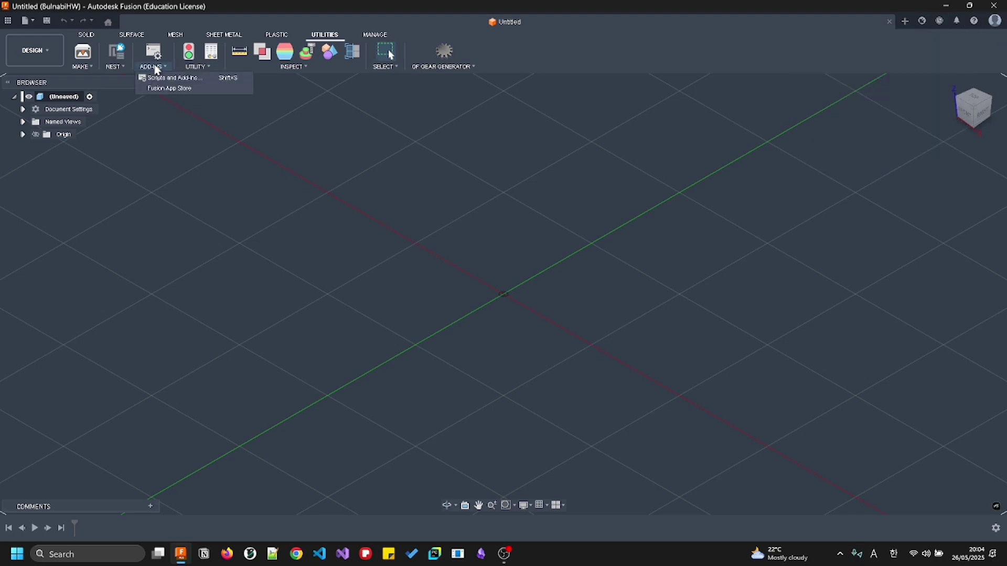
click(165, 90)
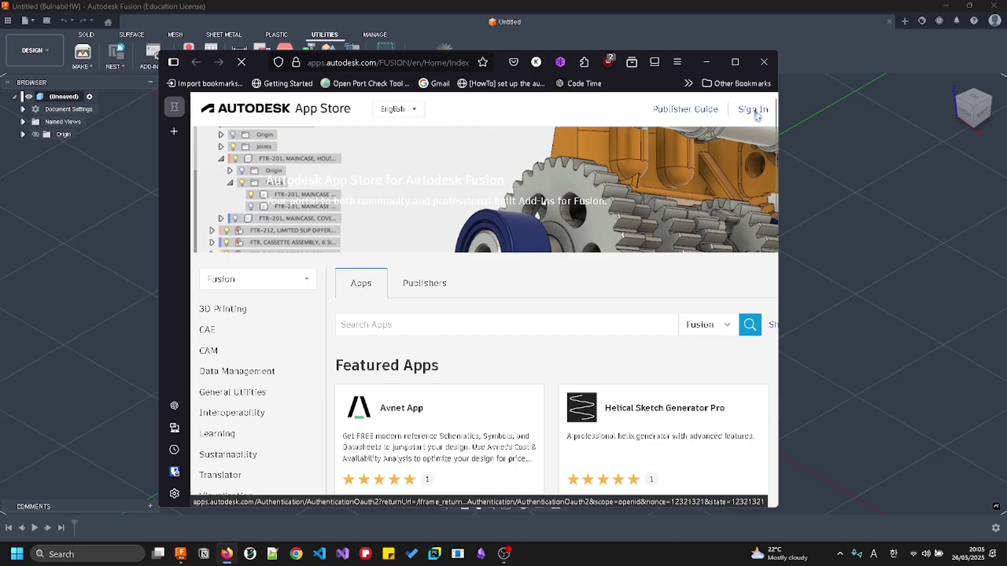
click(751, 109)
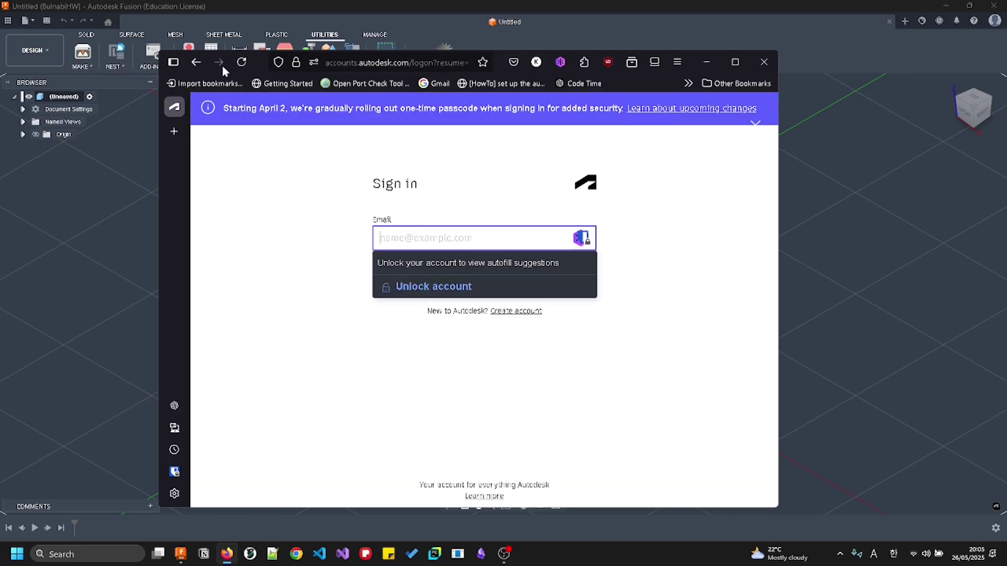
click(199, 62)
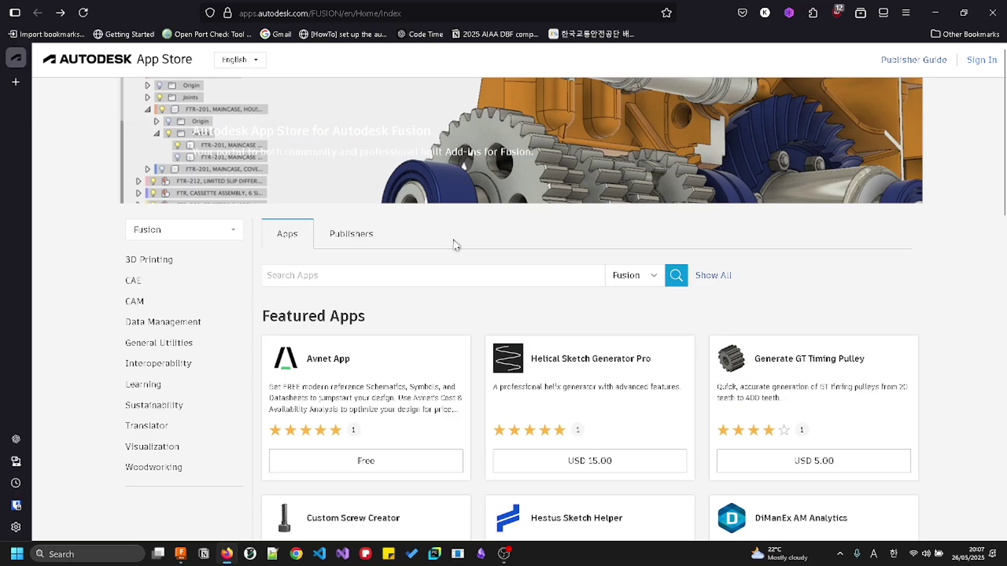
Search the app store for "airfoil" and read through the Airfoil Generator app's detail page
text(airfoil)
key(Return)
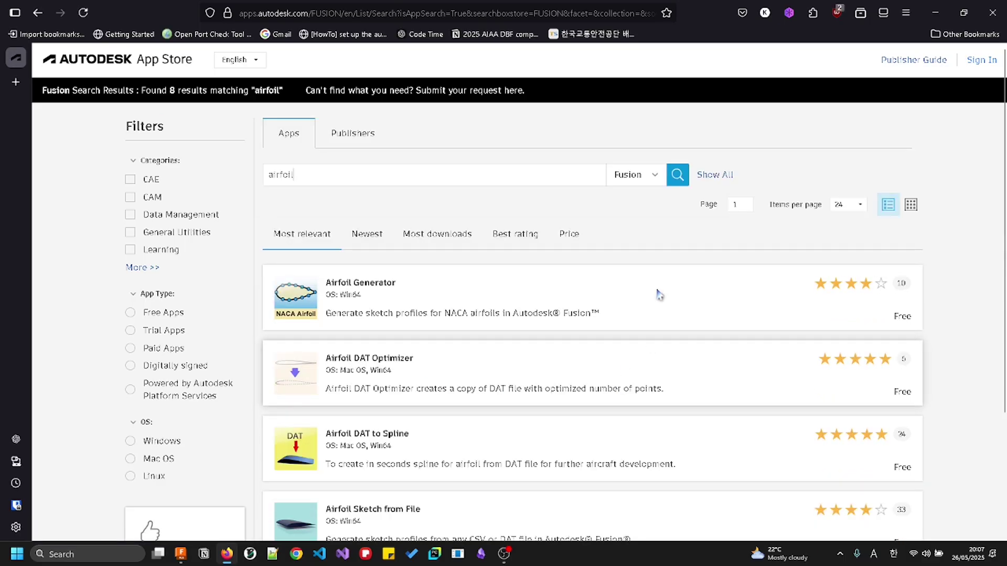
click(660, 323)
scroll(659, 322, down, 3)
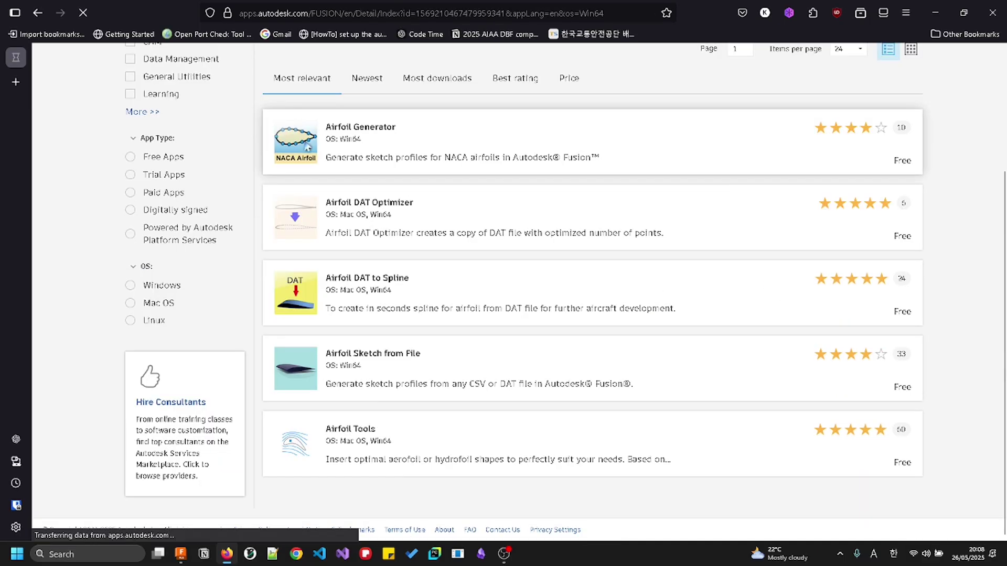
scroll(265, 364, down, 2)
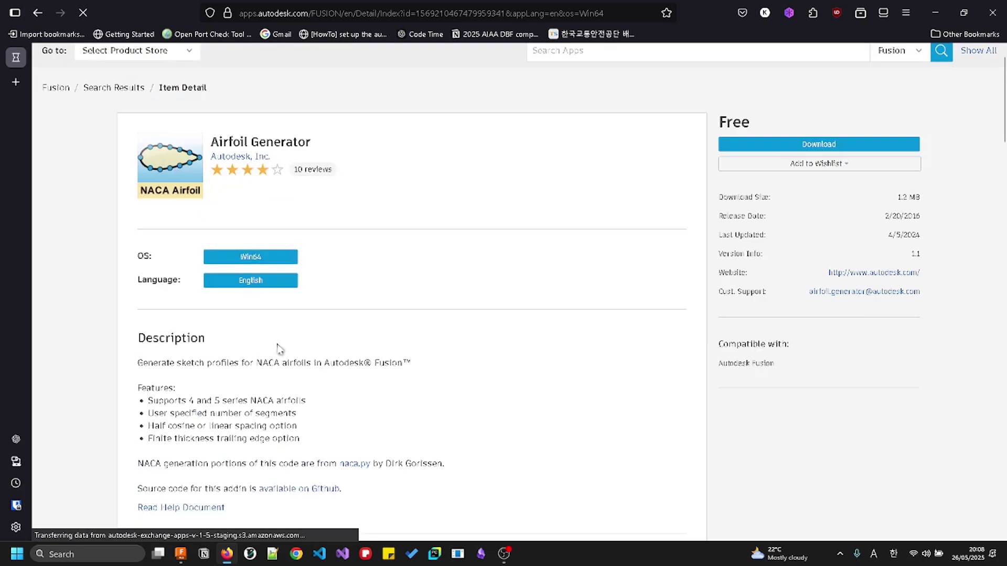
scroll(281, 342, down, 7)
scroll(283, 342, down, 4)
scroll(308, 360, up, 12)
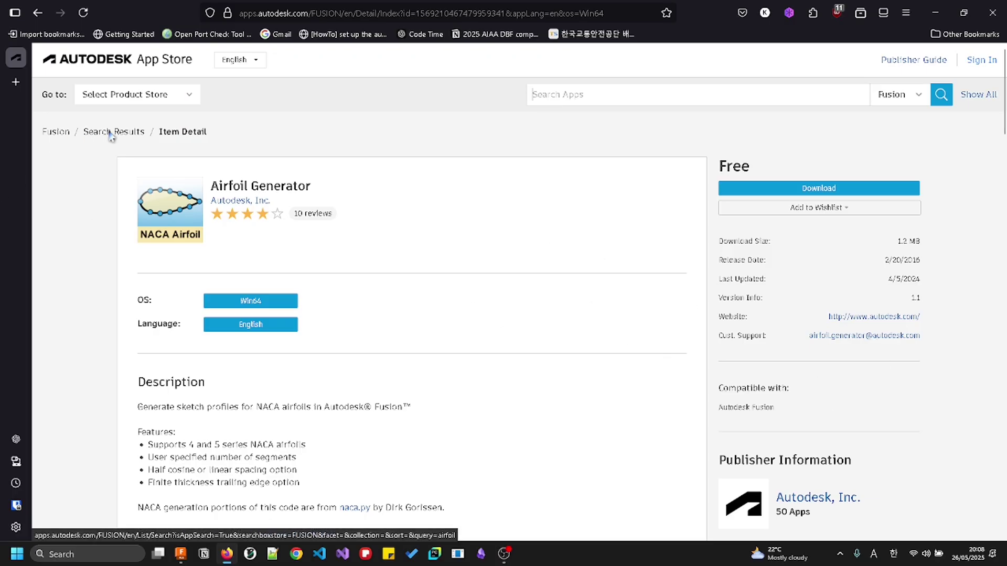
Switch back to Autodesk Fusion and start a sketch on the front origin plane of the untitled design
key(alt+Tab)
shift+middle_drag(645, 340, 439, 105)
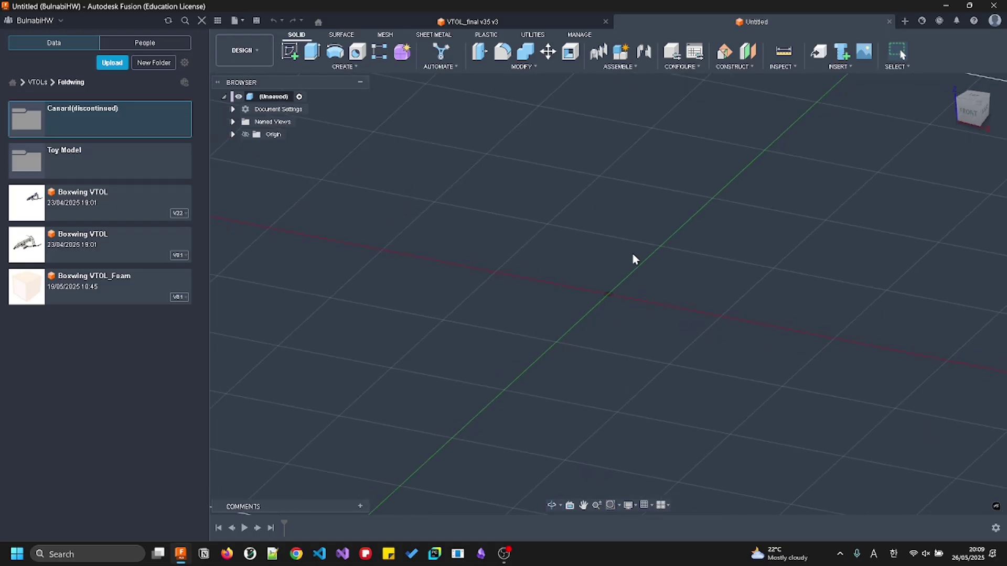
middle_drag(734, 264, 572, 240)
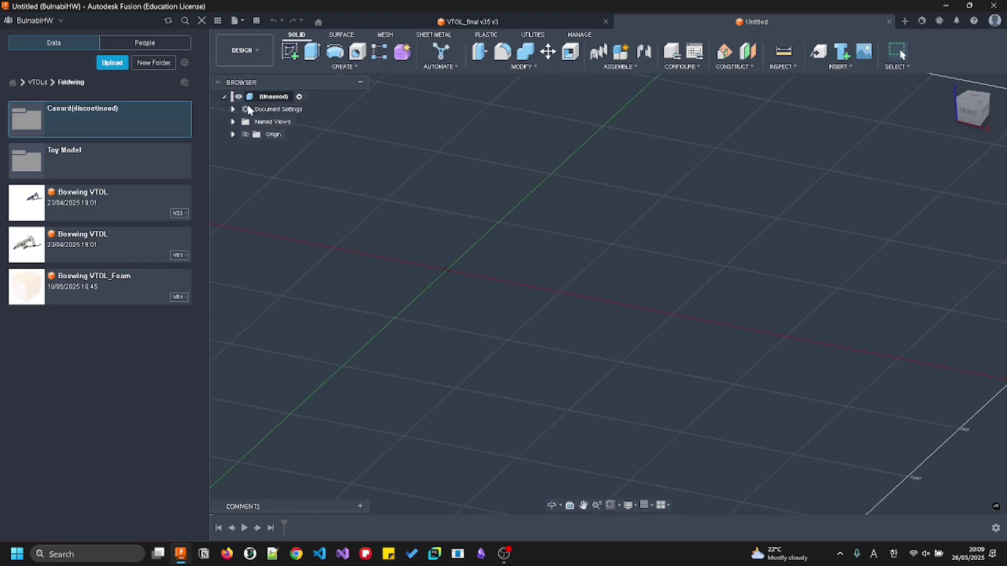
click(296, 53)
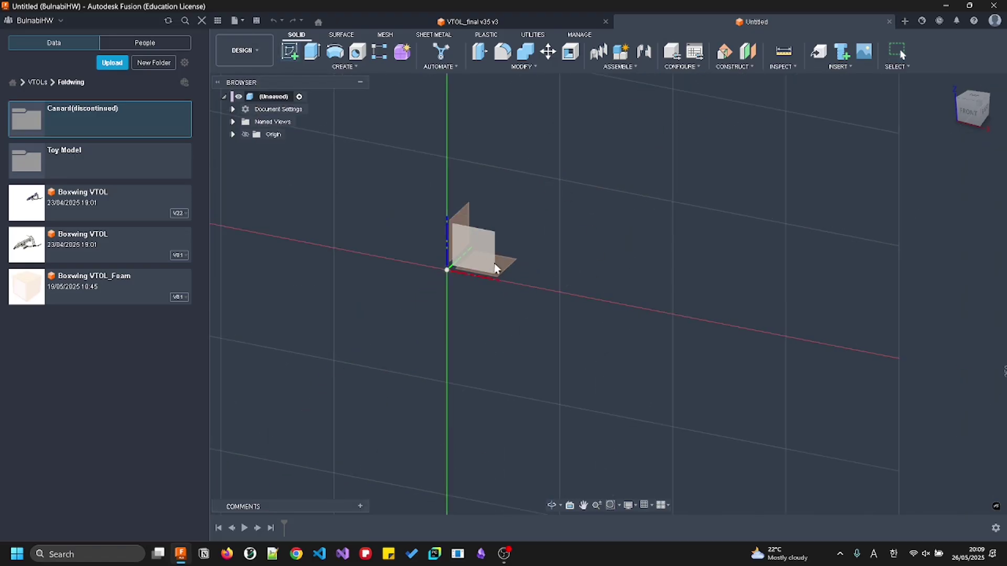
click(486, 252)
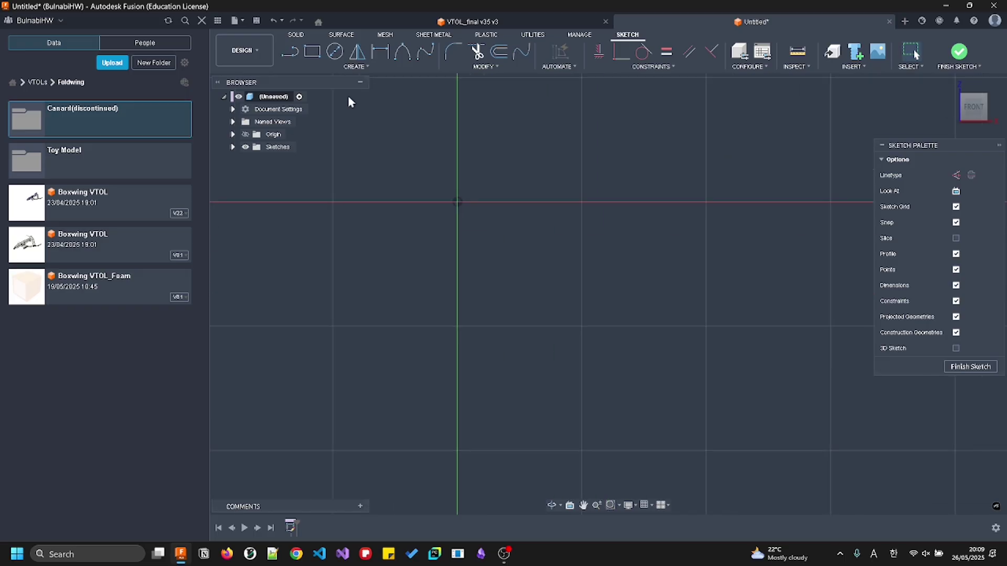
Start the Airfoil sketch command and set the NACA profile to 4412
click(361, 68)
click(363, 69)
click(363, 68)
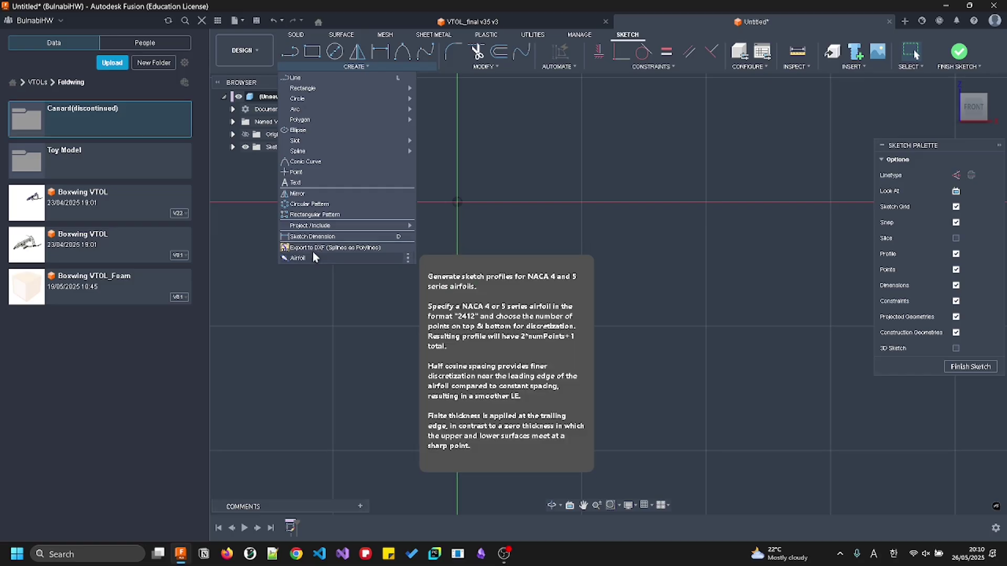
click(298, 258)
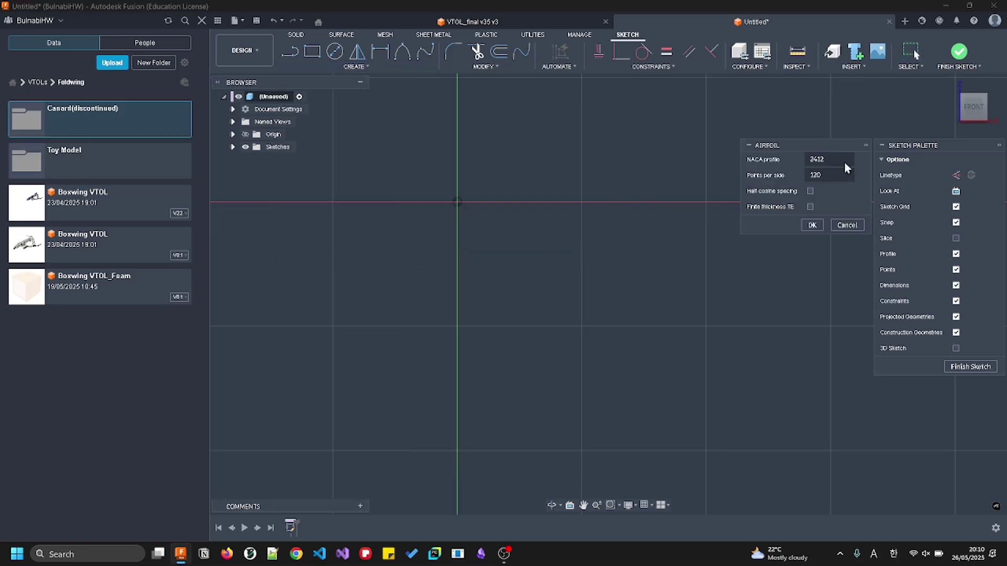
double_click(816, 160)
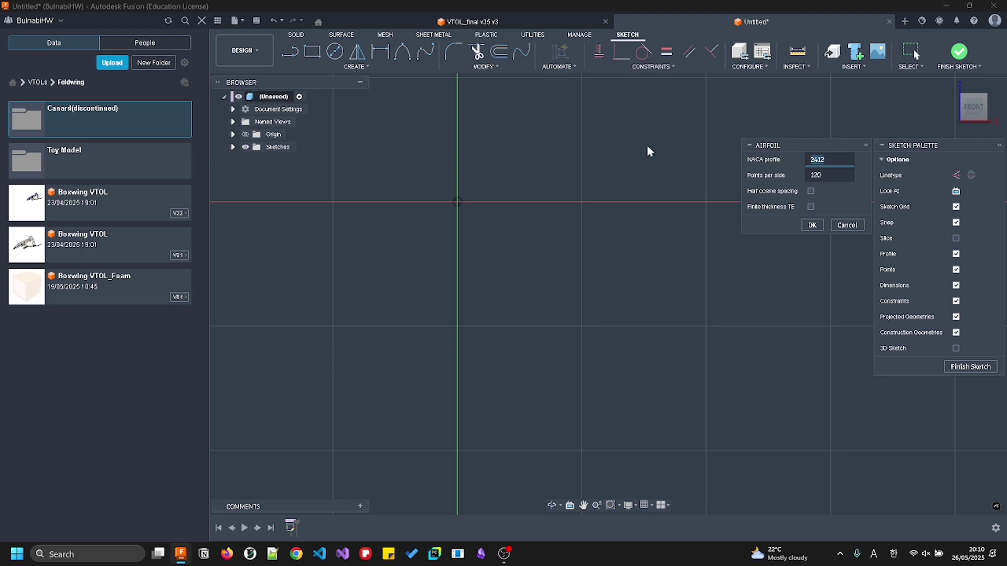
scroll(543, 135, up, 1)
middle_drag(535, 186, 550, 253)
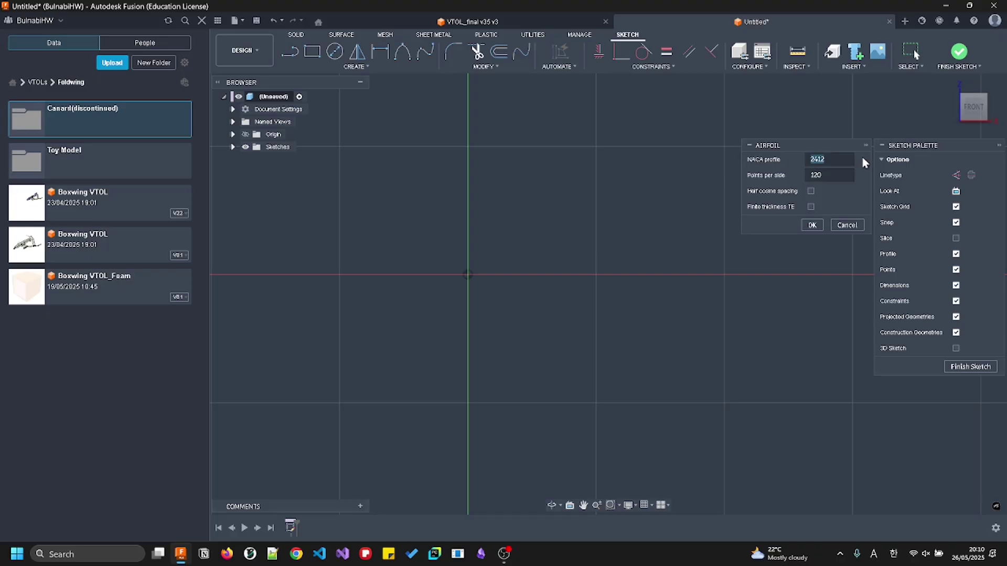
click(824, 159)
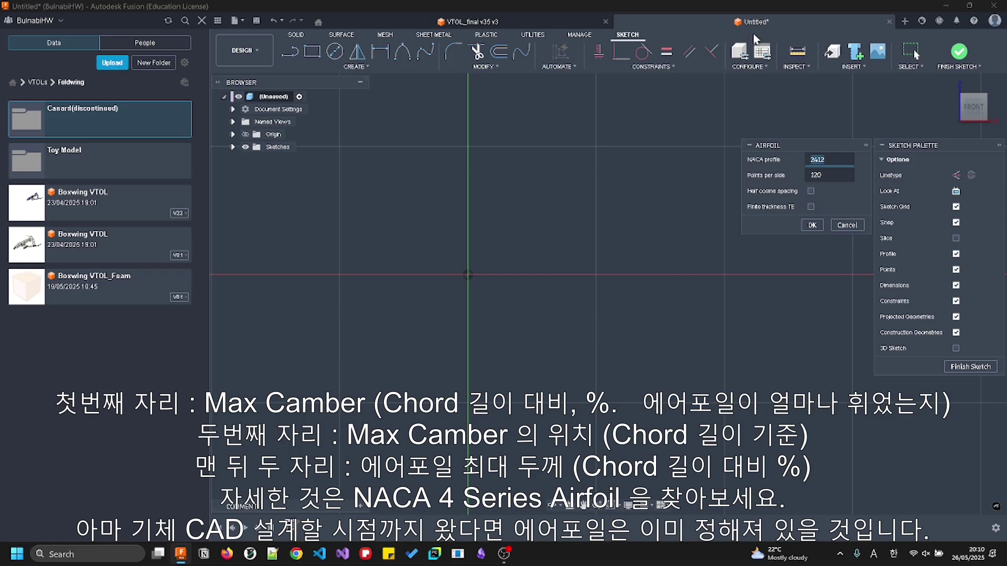
text(4412)
drag(831, 156, 816, 157)
click(814, 161)
Set the airfoil's points per side to 30 and generate the profile
key(Tab)
key(BackSpace)
text(30)
click(811, 225)
Examine the generated airfoil's outline, its spline points and the closed profile area
scroll(448, 245, down, 2)
scroll(460, 256, up, 6)
mouse_move(498, 273)
shift+middle_down()
mouse_move(485, 323)
mouse_move(600, 352)
shift+middle_up()
scroll(491, 323, up, 4)
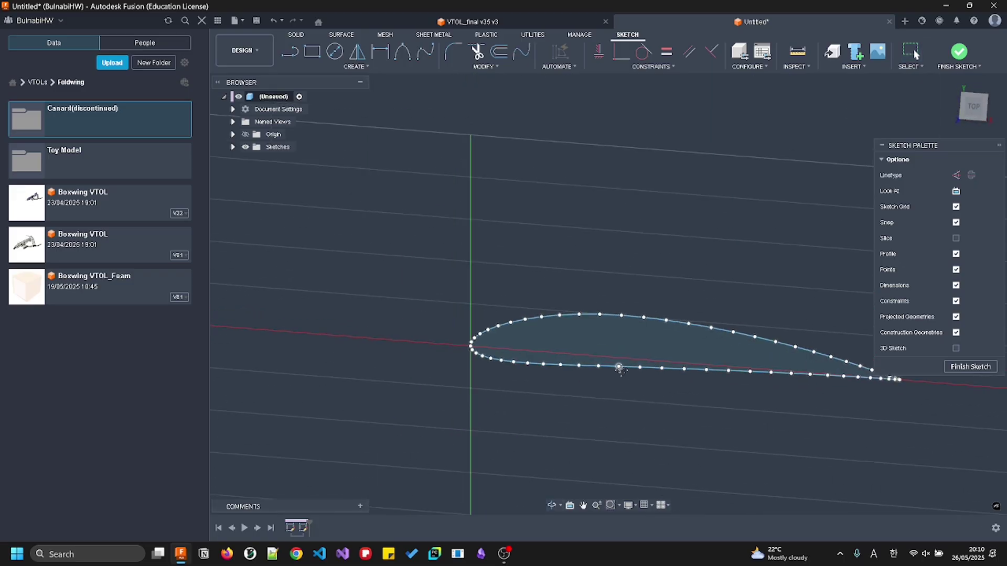
scroll(572, 316, up, 2)
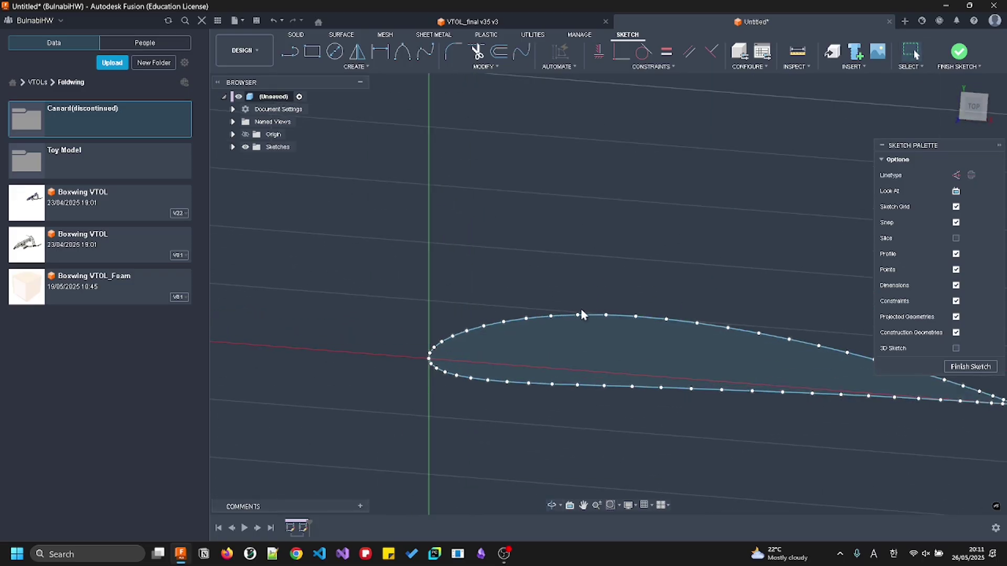
scroll(643, 250, down, 4)
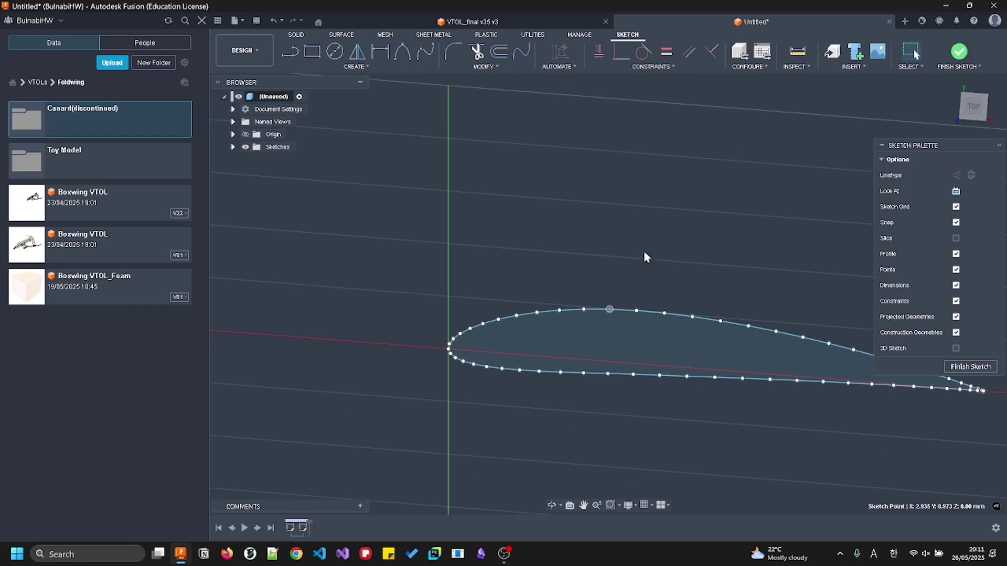
mouse_move(668, 260)
shift+middle_down()
mouse_move(651, 286)
mouse_move(641, 283)
shift+middle_up()
scroll(623, 346, up, 2)
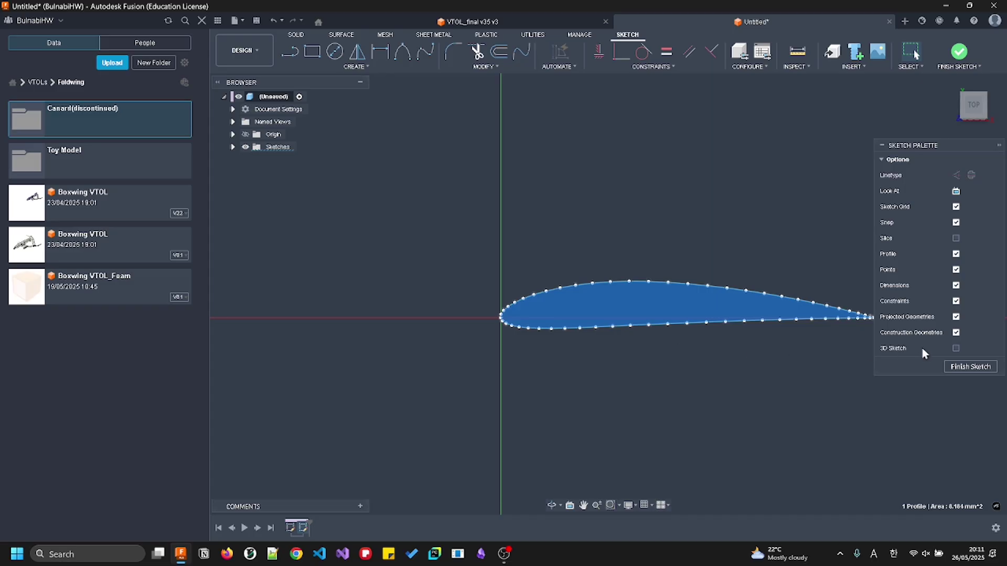
Finish the sketch containing the airfoil profile
click(970, 367)
scroll(609, 349, down, 3)
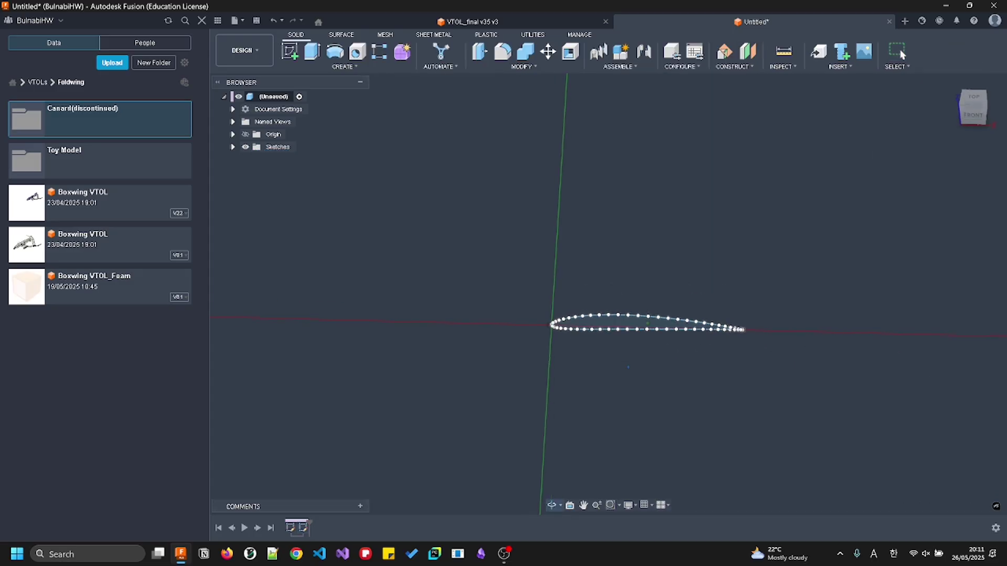
click(595, 332)
key(e)
drag(645, 327, 682, 217)
key(Escape)
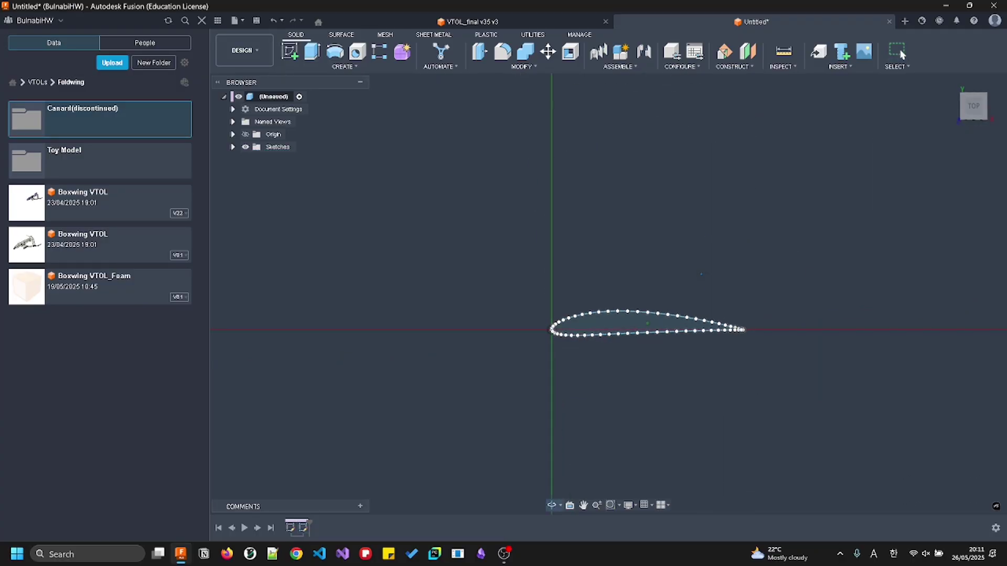
Examine the short line segments and points that form the airfoil's leading edge
click(611, 323)
scroll(609, 322, up, 5)
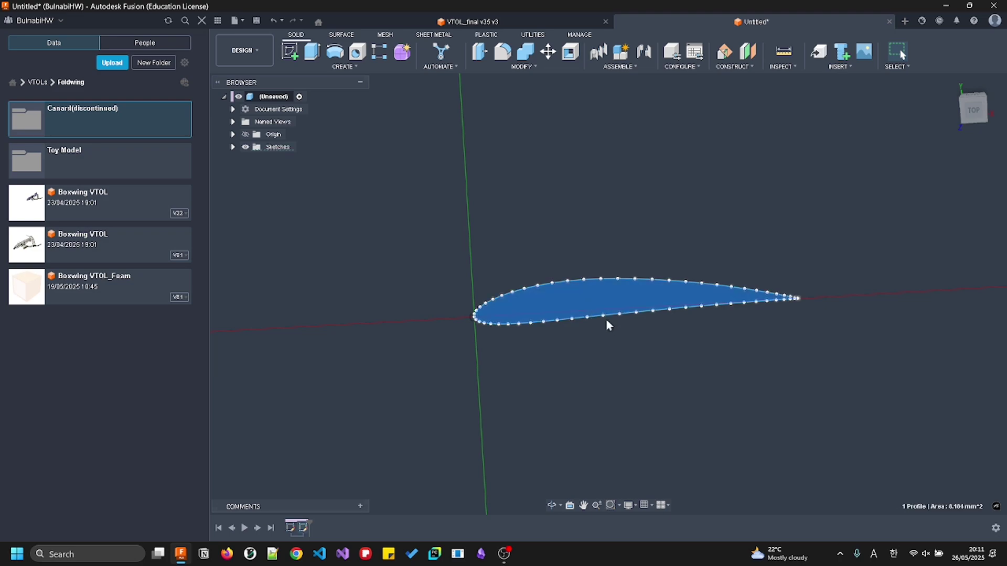
click(504, 286)
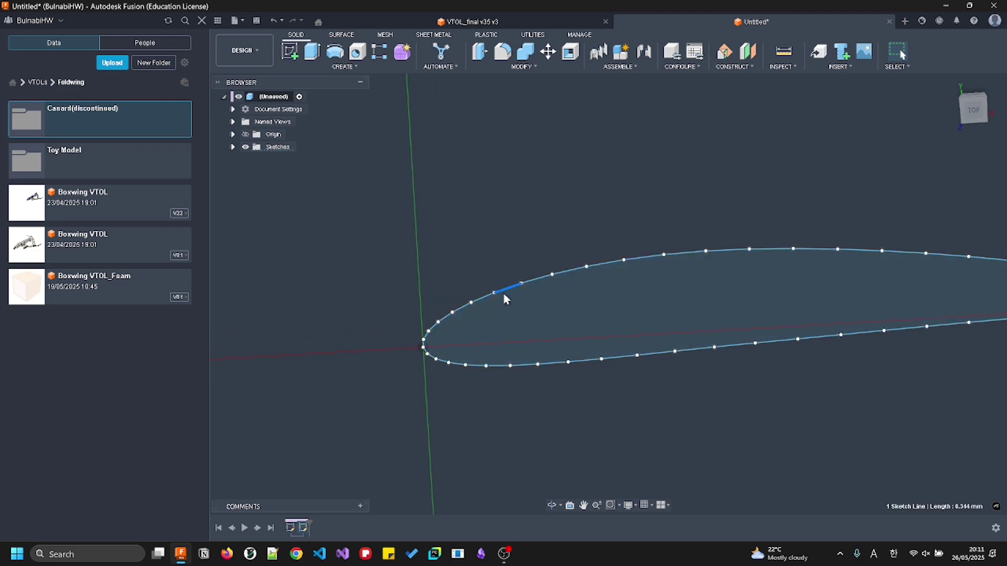
scroll(493, 302, up, 2)
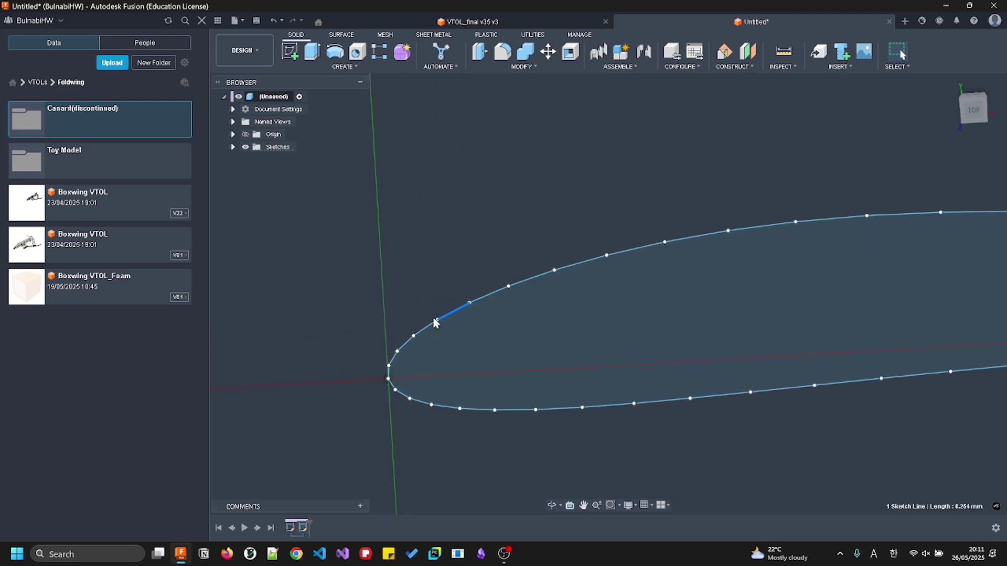
click(397, 351)
scroll(389, 363, up, 2)
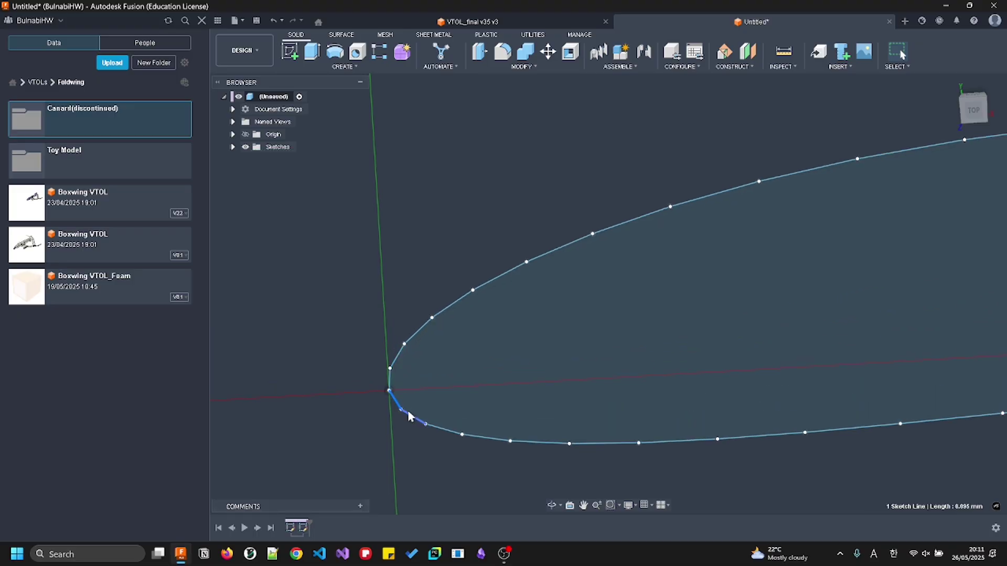
scroll(407, 436, down, 1)
scroll(407, 415, up, 1)
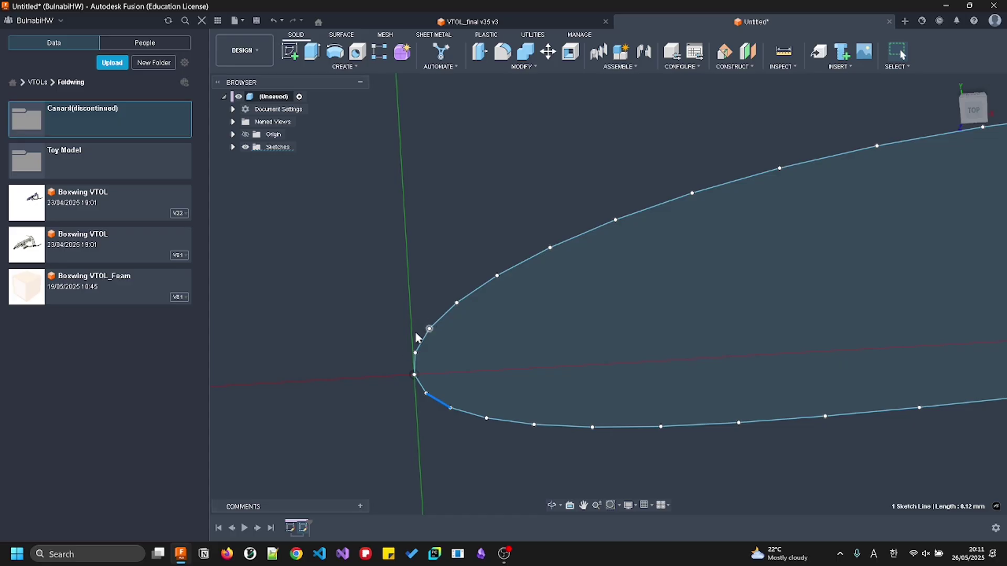
scroll(477, 243, down, 3)
middle_drag(864, 216, 520, 302)
scroll(619, 273, down, 9)
scroll(623, 272, up, 1)
Try extruding the airfoil profile about 7.03 mm, inspect its faceted side faces and cancel the extrusion
click(619, 310)
shift+middle_drag(614, 314, 622, 377)
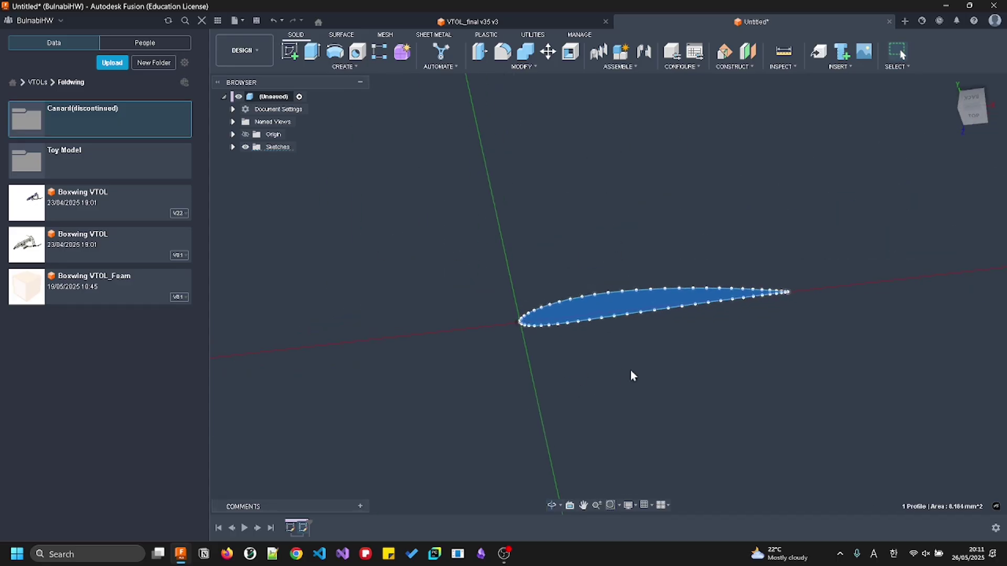
key(e)
drag(653, 324, 653, 440)
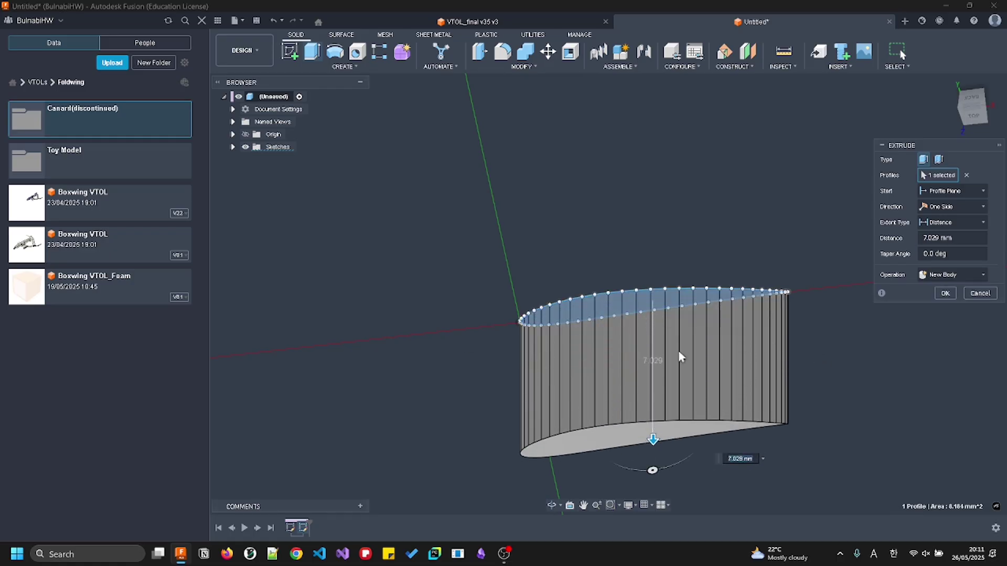
scroll(726, 367, down, 2)
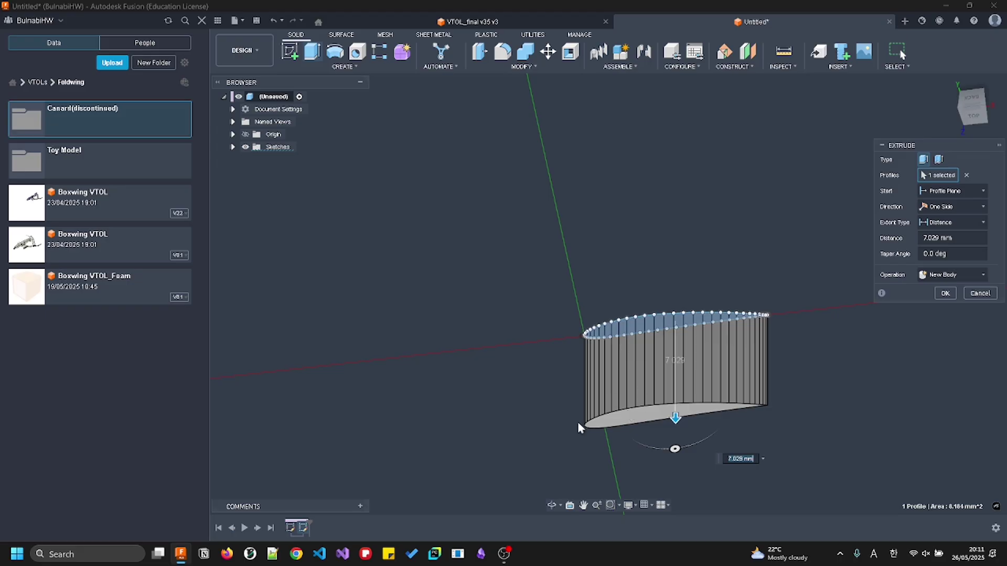
mouse_move(672, 451)
mouse_down()
mouse_move(675, 490)
mouse_move(673, 446)
mouse_up()
shift+middle_drag(816, 388, 603, 435)
shift+middle_drag(581, 333, 780, 331)
key(Escape)
Start a new sketch on the XY plane, in which the airfoil lies
shift+middle_drag(687, 403, 463, 265)
shift+middle_drag(282, 186, 445, 240)
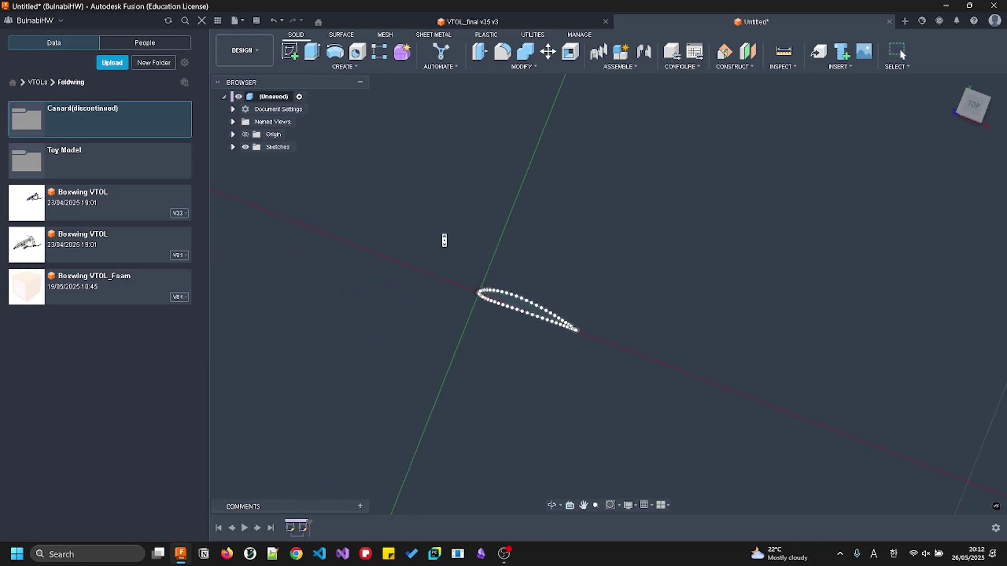
click(292, 53)
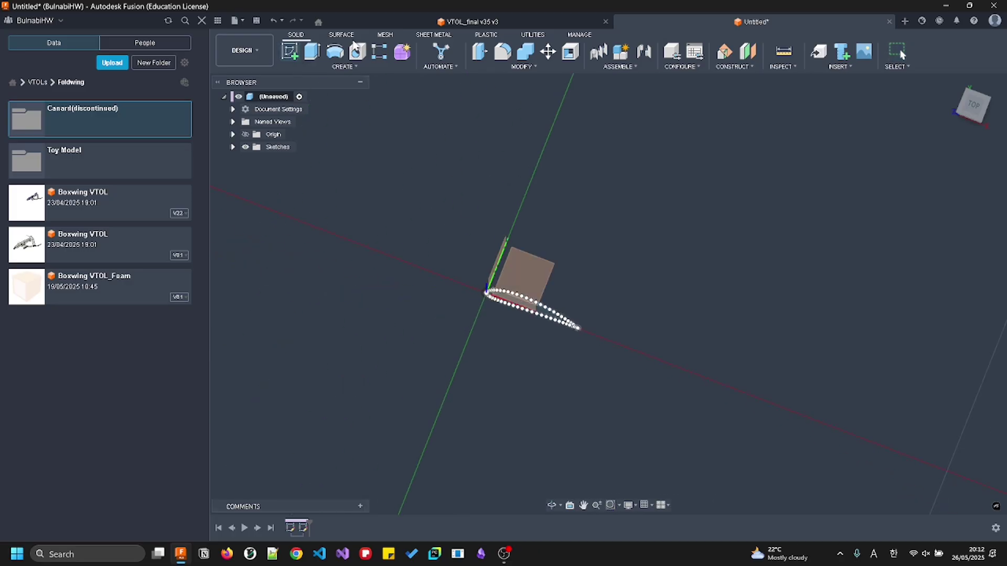
click(539, 278)
mouse_move(646, 249)
middle_down()
mouse_move(652, 218)
mouse_move(443, 180)
middle_up()
scroll(448, 89, up, 4)
mouse_move(470, 139)
middle_down()
mouse_move(387, 60)
mouse_move(373, 60)
middle_up()
Start a fit point spline at the airfoil's trailing edge, passing through the highest part of the upper surface and the leading edge at the origin
click(364, 69)
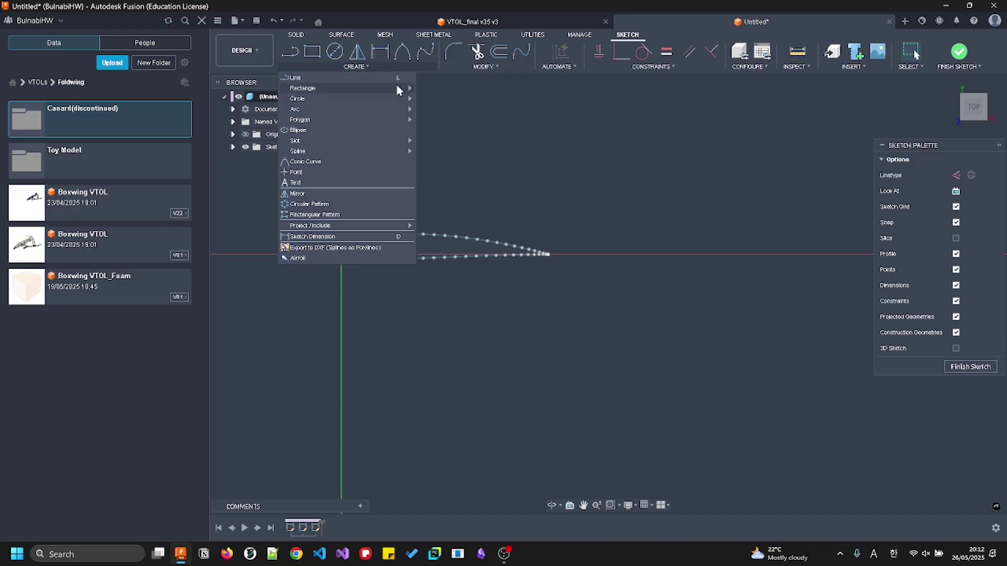
mouse_move(332, 150)
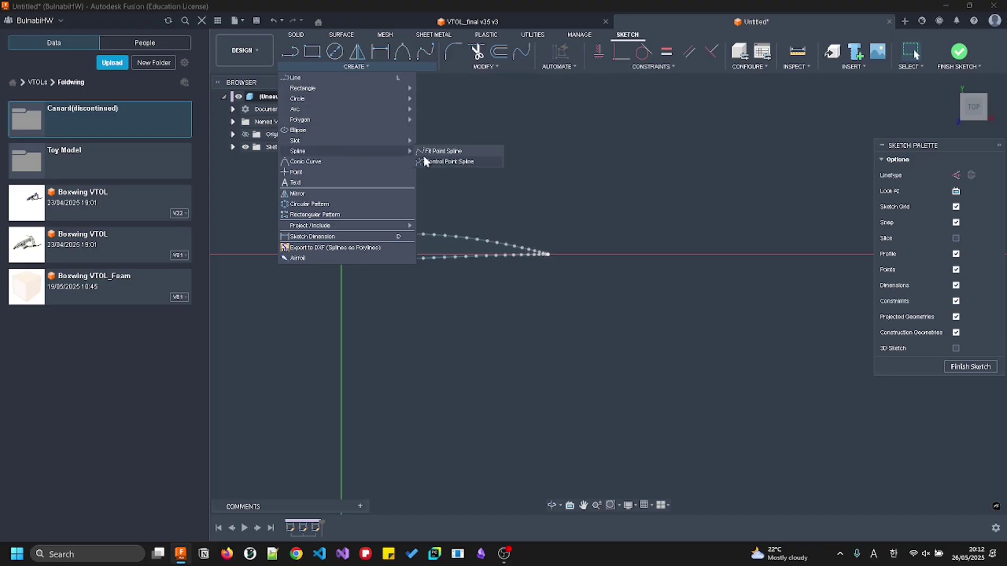
click(456, 158)
scroll(473, 218, up, 2)
scroll(577, 275, up, 4)
scroll(579, 272, down, 3)
scroll(577, 271, up, 5)
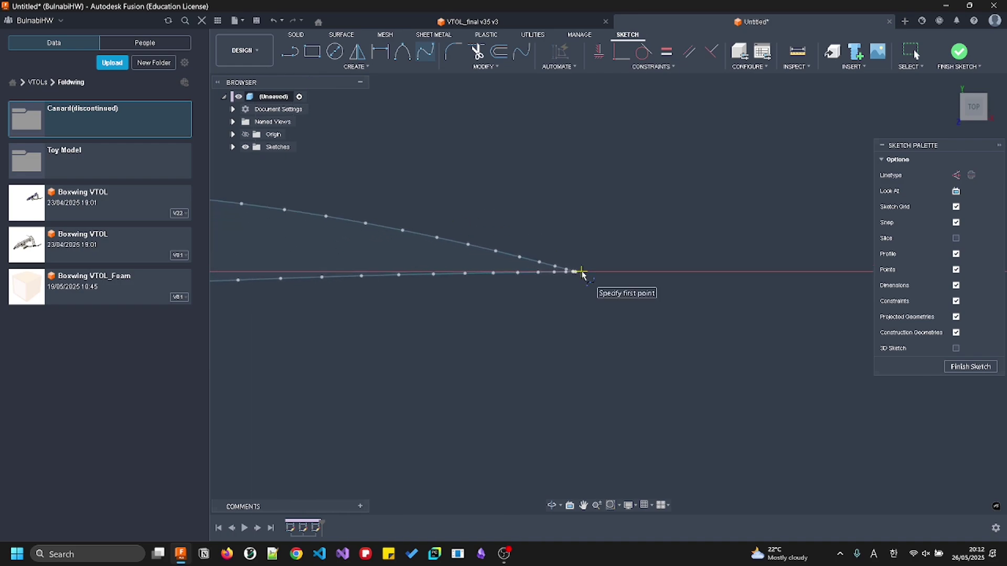
click(569, 274)
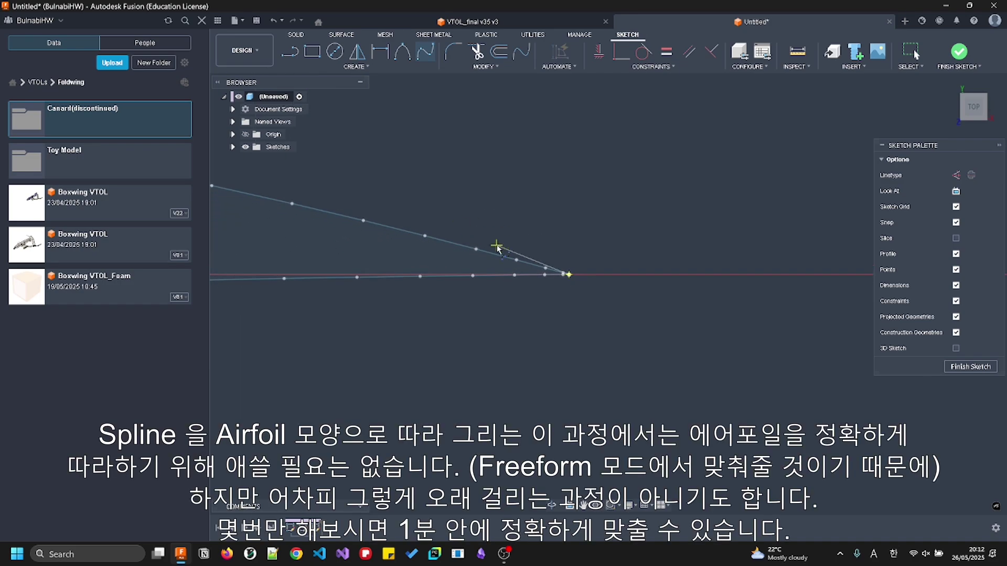
scroll(571, 277, down, 4)
scroll(456, 231, down, 3)
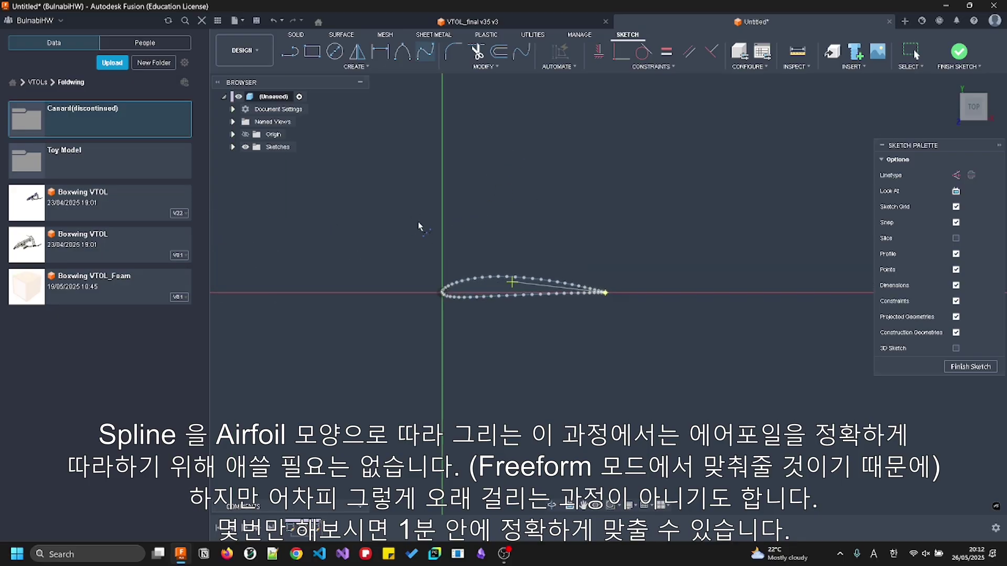
scroll(523, 258, up, 2)
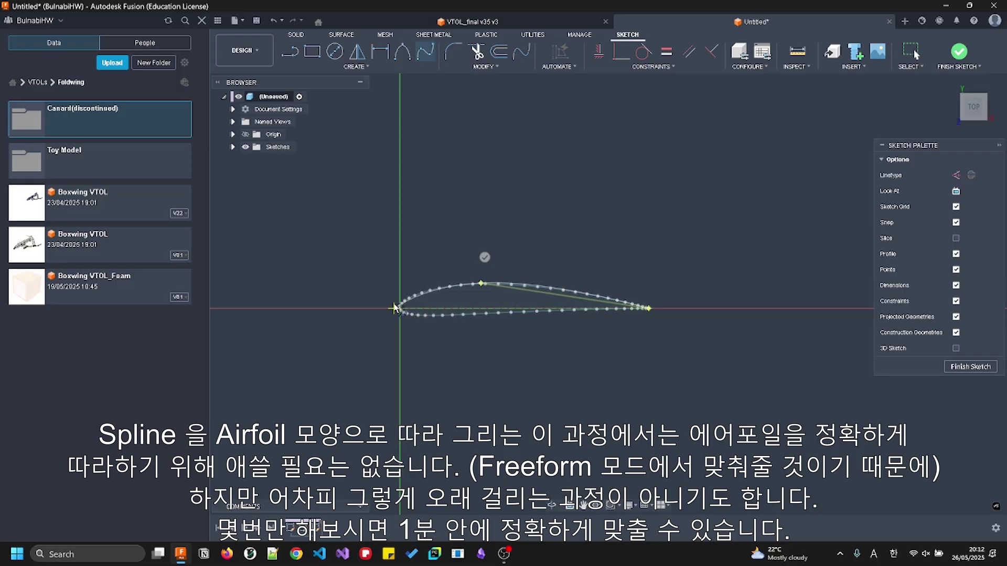
scroll(398, 311, up, 3)
click(402, 310)
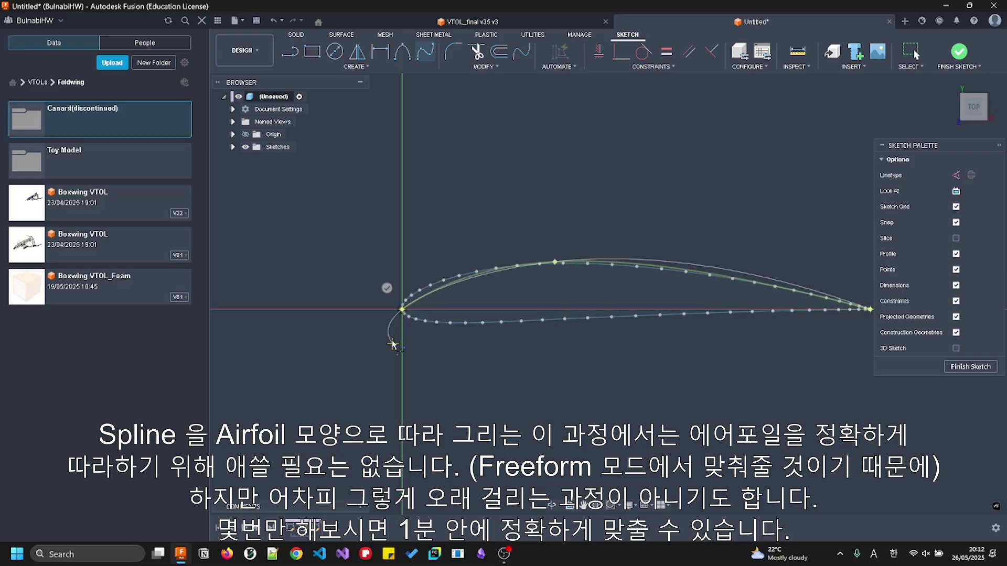
Finish the spline with two points below the airfoil and move its end point onto the trailing edge to close the shape
scroll(658, 402, down, 2)
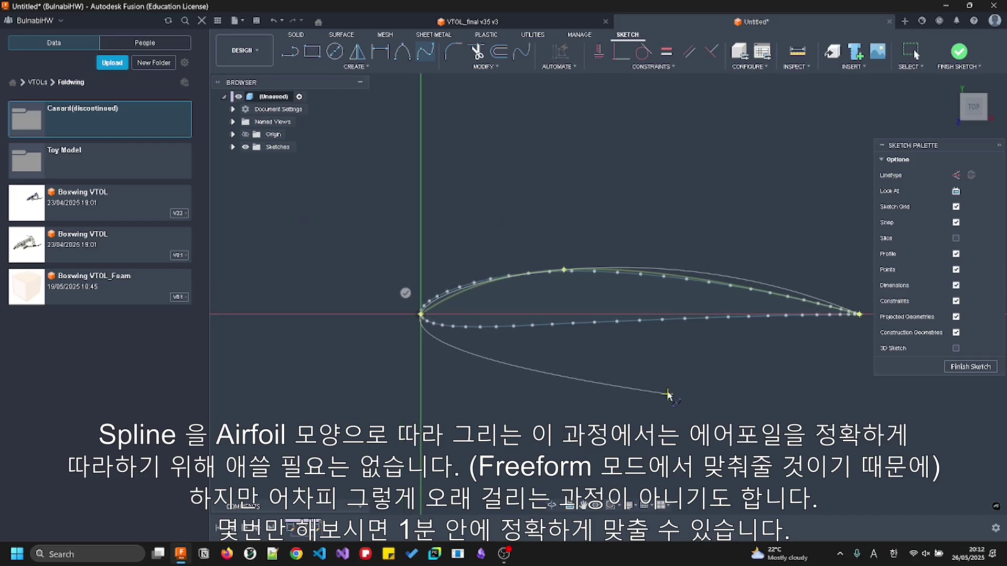
scroll(668, 397, down, 2)
click(710, 404)
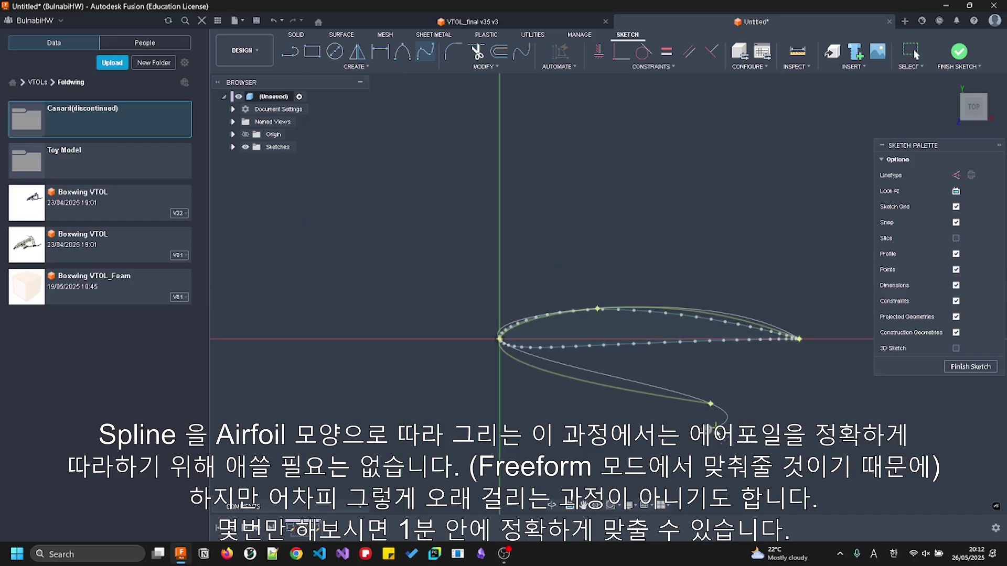
click(866, 407)
click(880, 427)
key(Escape)
middle_drag(863, 366, 780, 357)
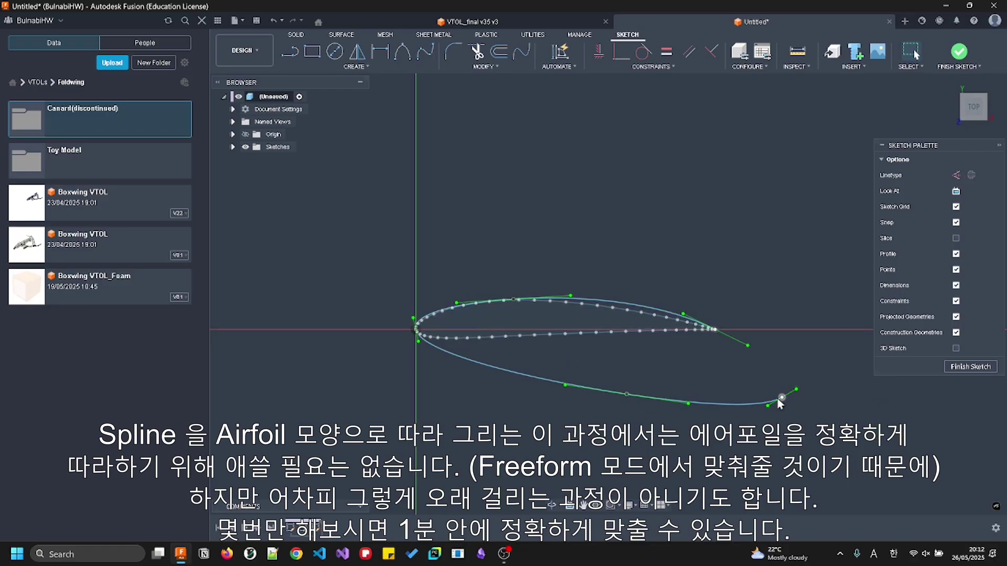
mouse_move(781, 399)
mouse_down()
mouse_move(706, 383)
mouse_move(696, 343)
mouse_move(714, 330)
mouse_up()
click(723, 381)
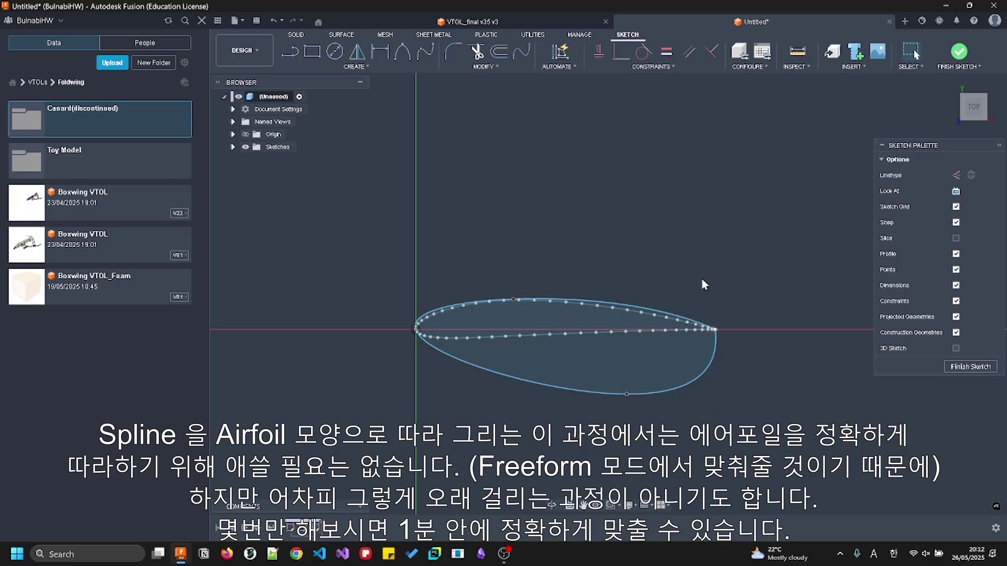
Try drawing a closed four-point spline above the airfoil and undo it
click(562, 109)
click(418, 175)
click(610, 261)
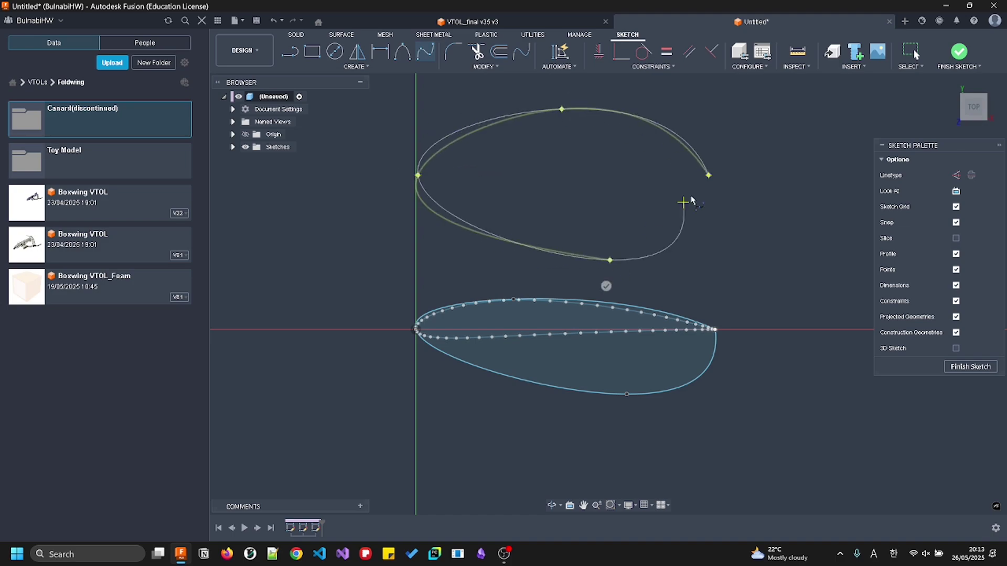
click(709, 175)
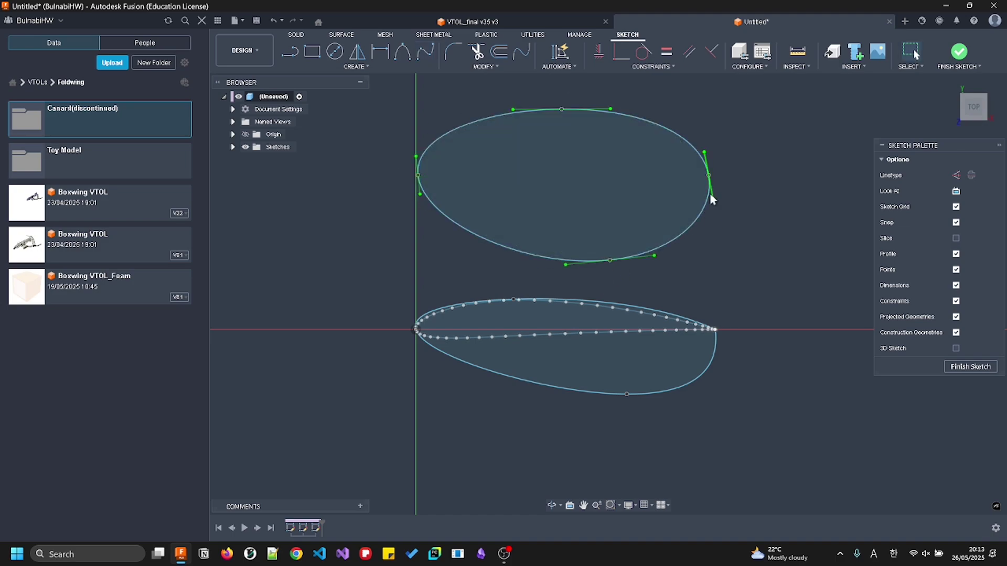
key(ctrl+z)
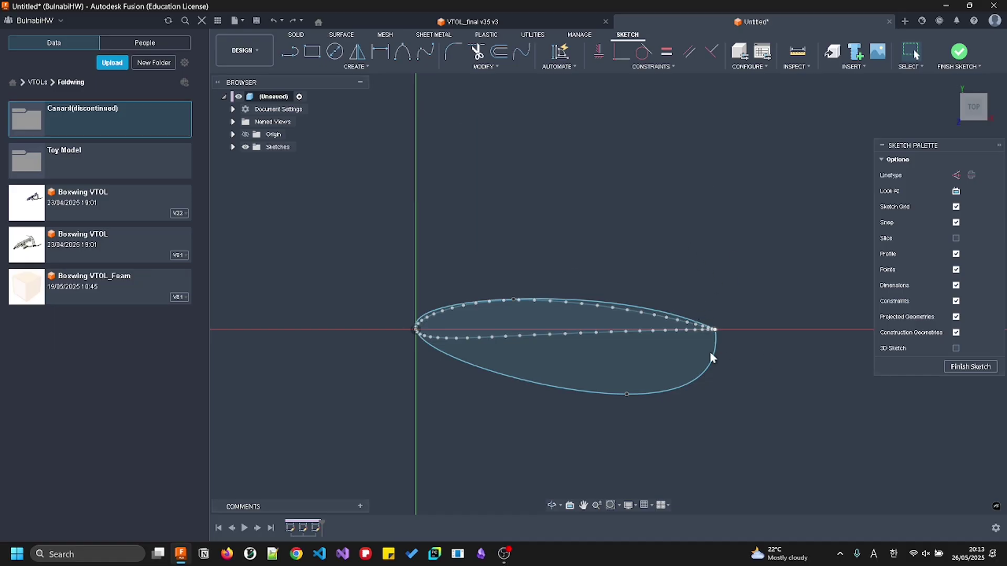
Constrain the spline's tangent handle at the leading edge to be vertical
click(714, 330)
scroll(722, 346, up, 5)
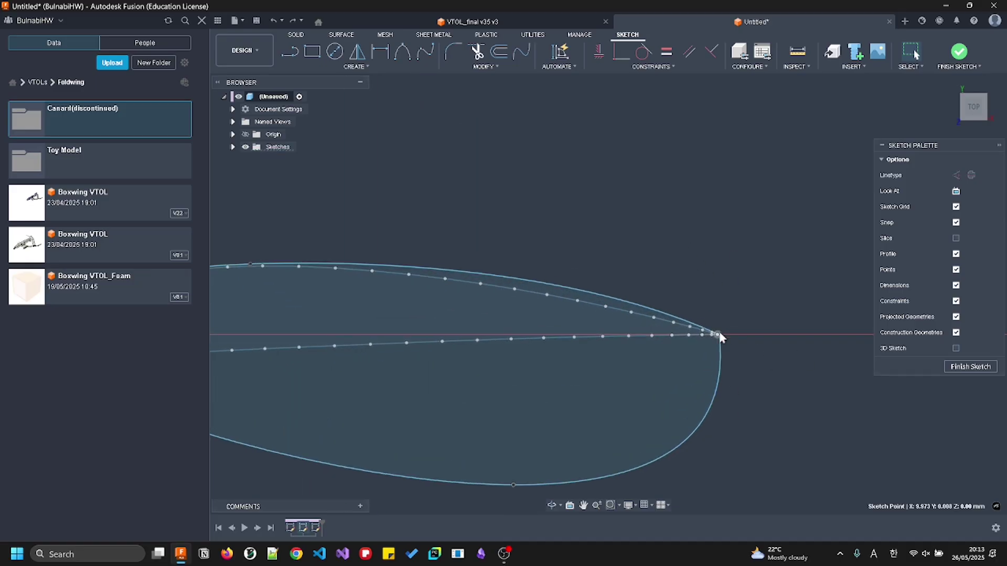
click(719, 357)
scroll(634, 355, down, 5)
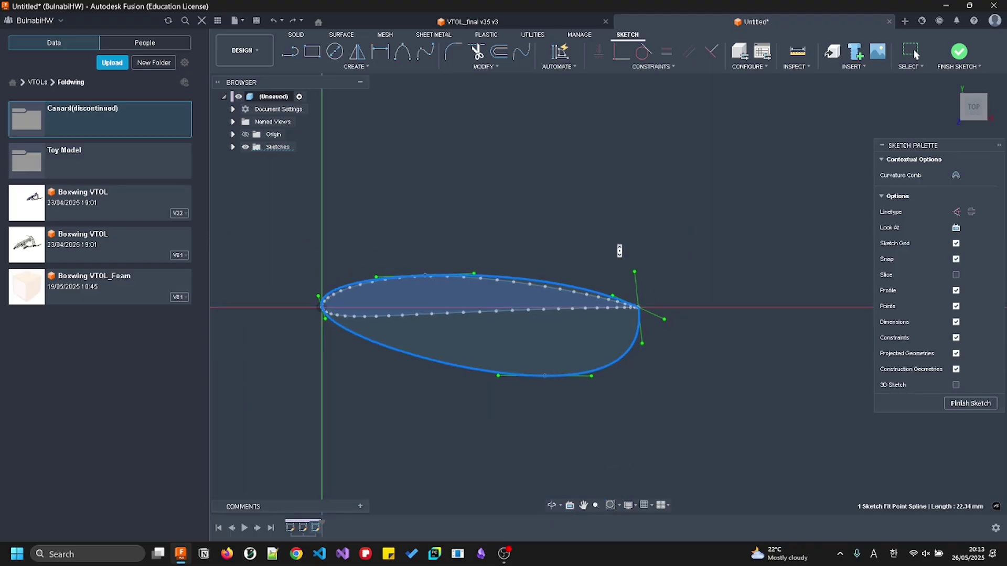
scroll(486, 215, up, 1)
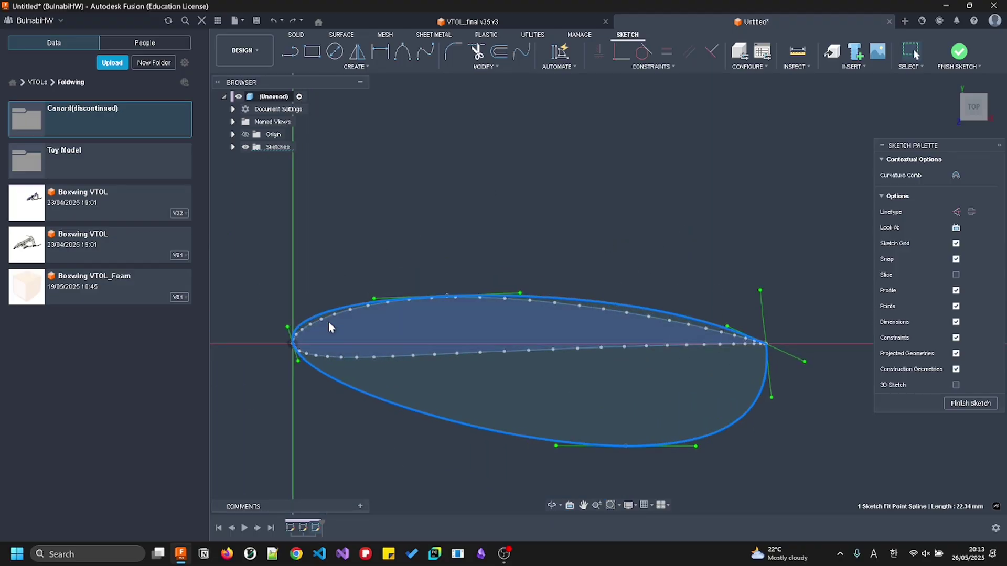
middle_drag(319, 373, 486, 348)
scroll(486, 348, up, 1)
scroll(436, 288, up, 4)
click(473, 310)
click(469, 318)
scroll(460, 331, up, 1)
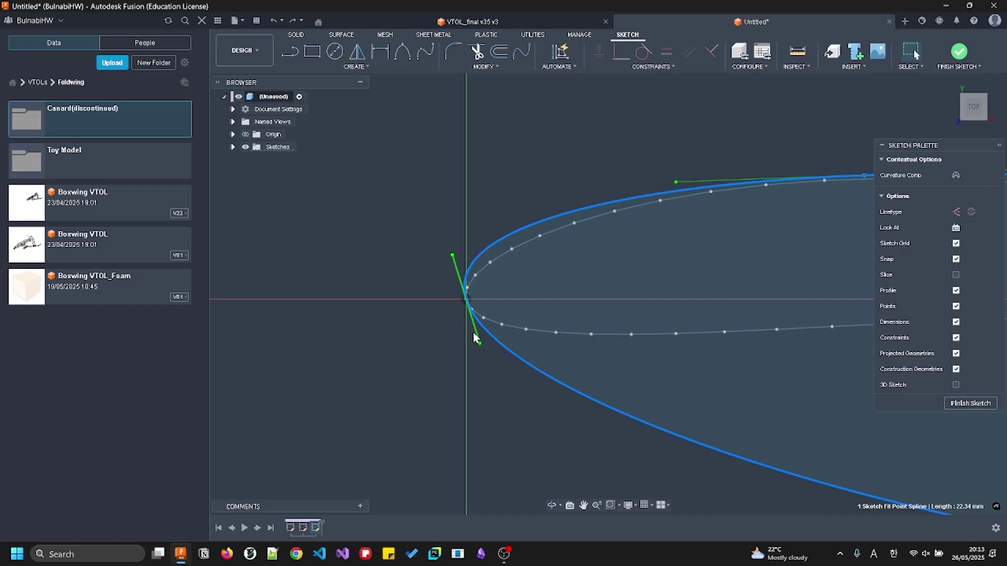
click(473, 333)
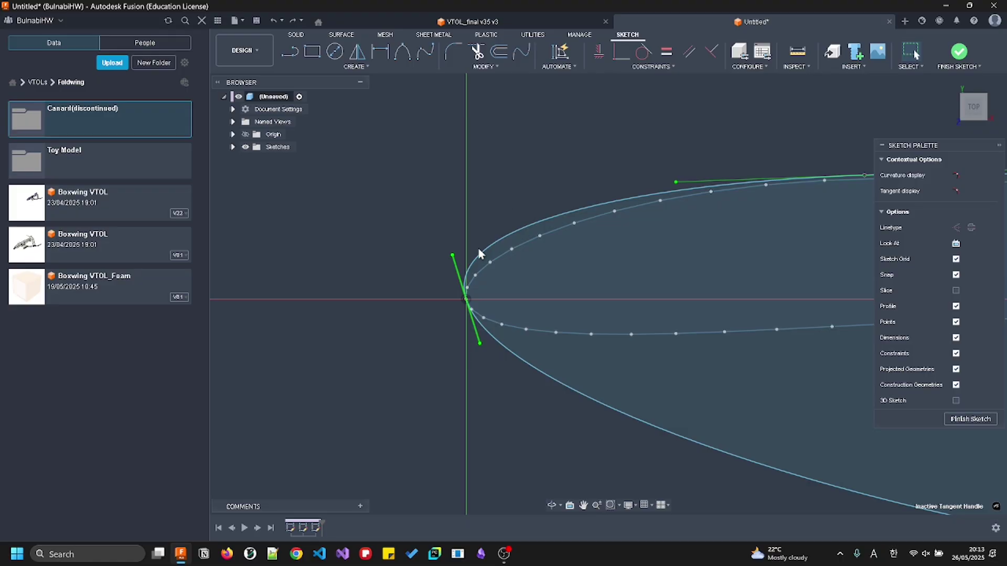
click(598, 52)
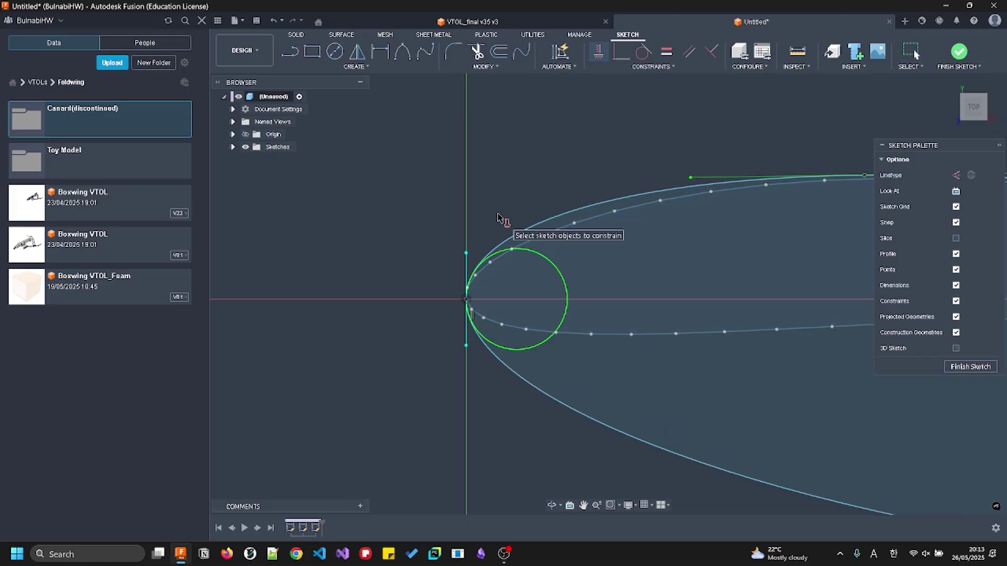
key(Escape)
Move the spline's lower fit point onto the airfoil's lower surface and select it to show its tangent handle
scroll(479, 270, down, 6)
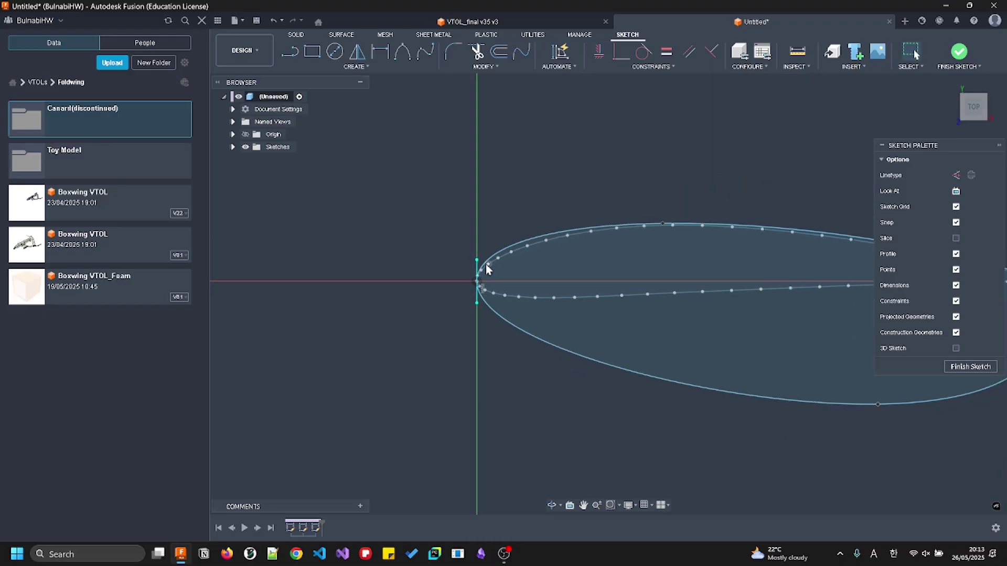
click(691, 350)
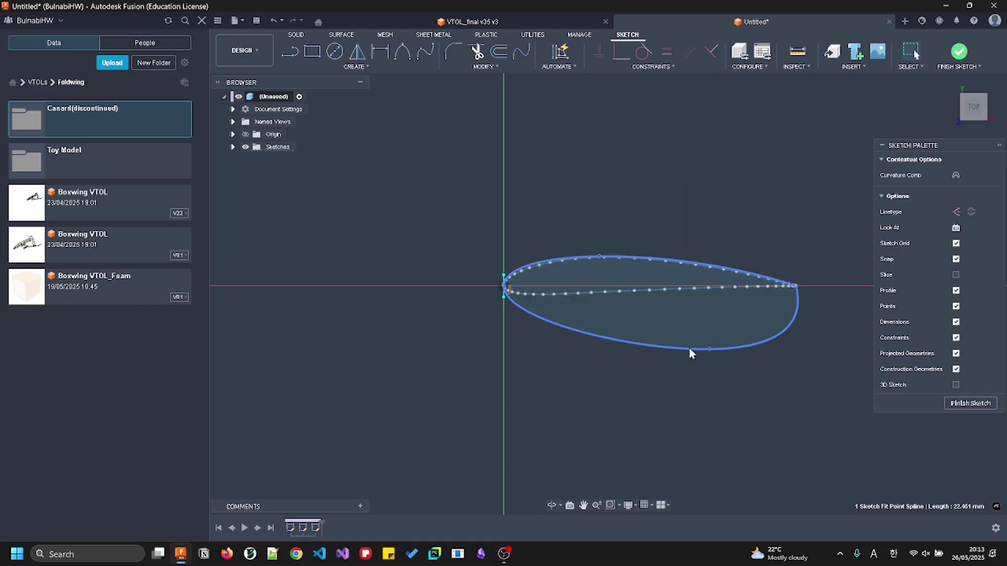
drag(709, 349, 635, 297)
scroll(625, 267, up, 3)
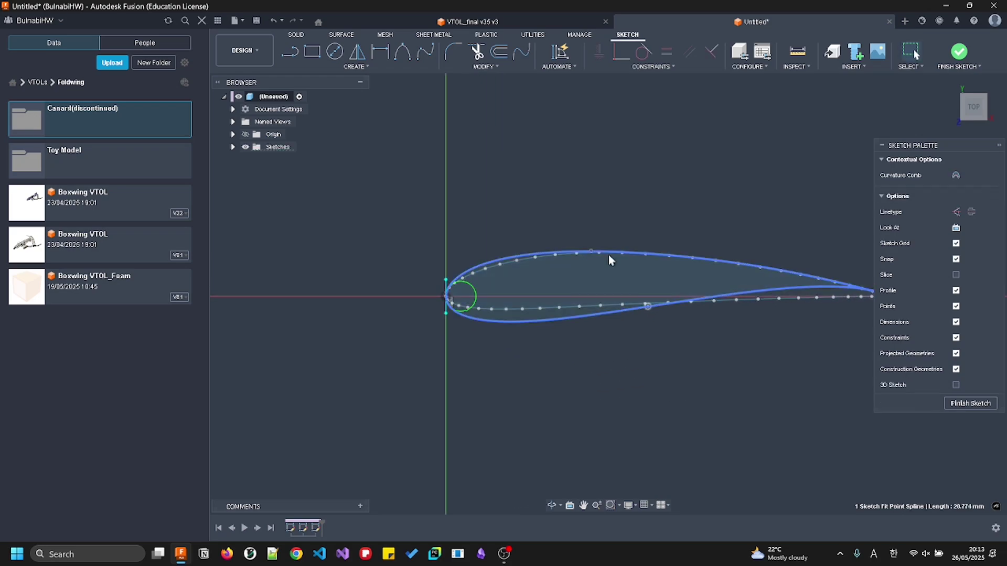
click(648, 306)
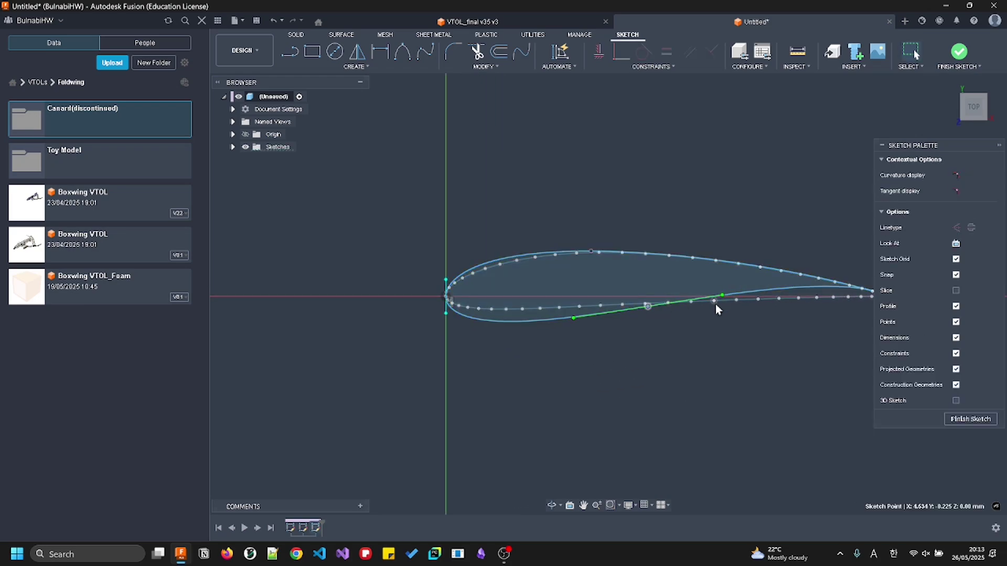
Shorten the upper fit point's tangent handle and shift the point slightly toward the leading edge
click(585, 250)
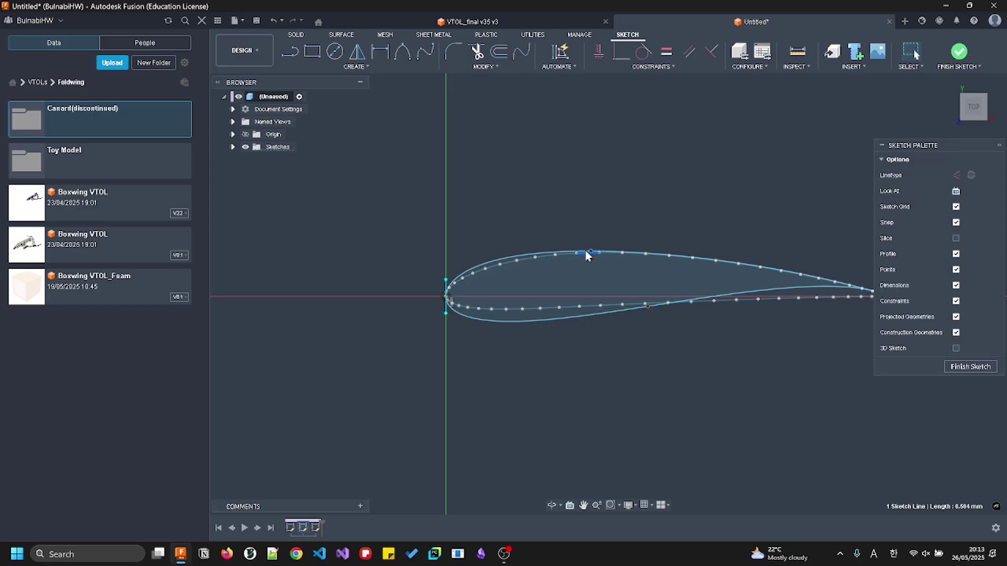
click(612, 250)
scroll(530, 243, up, 2)
scroll(530, 243, up, 1)
click(542, 254)
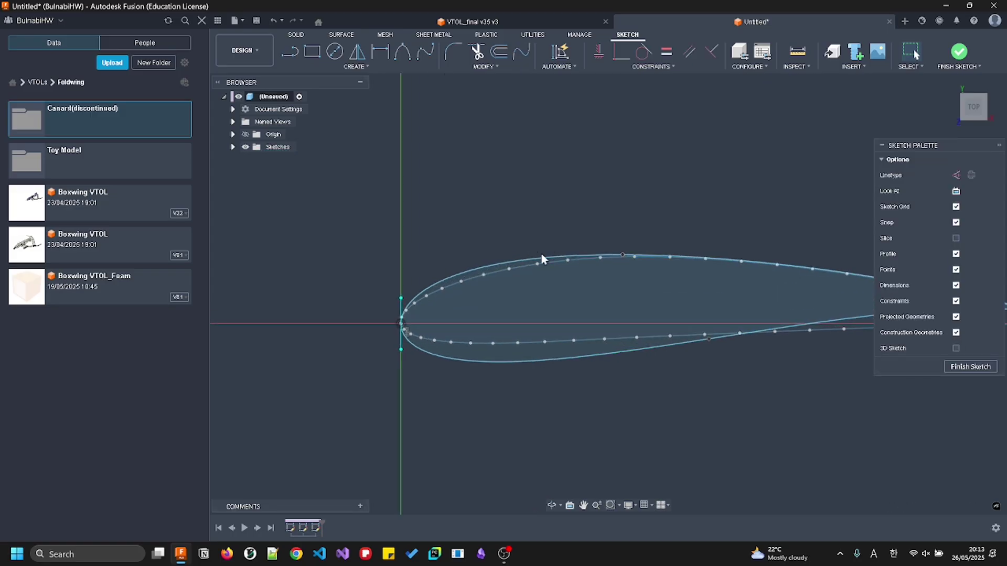
click(542, 254)
scroll(555, 258, down, 2)
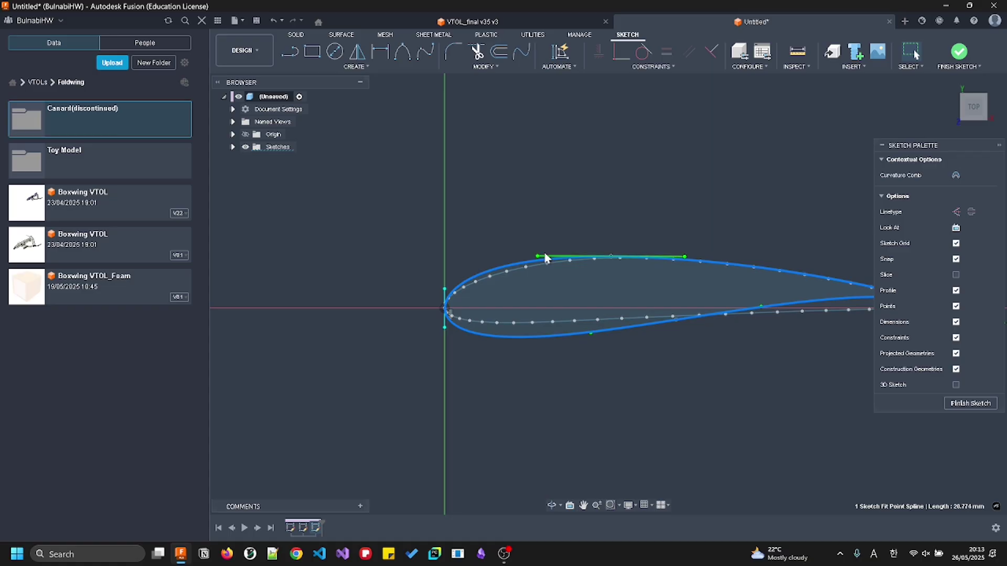
mouse_move(540, 257)
mouse_down()
mouse_move(558, 255)
mouse_move(549, 263)
mouse_move(561, 257)
mouse_move(569, 267)
mouse_move(614, 258)
mouse_move(602, 258)
mouse_up()
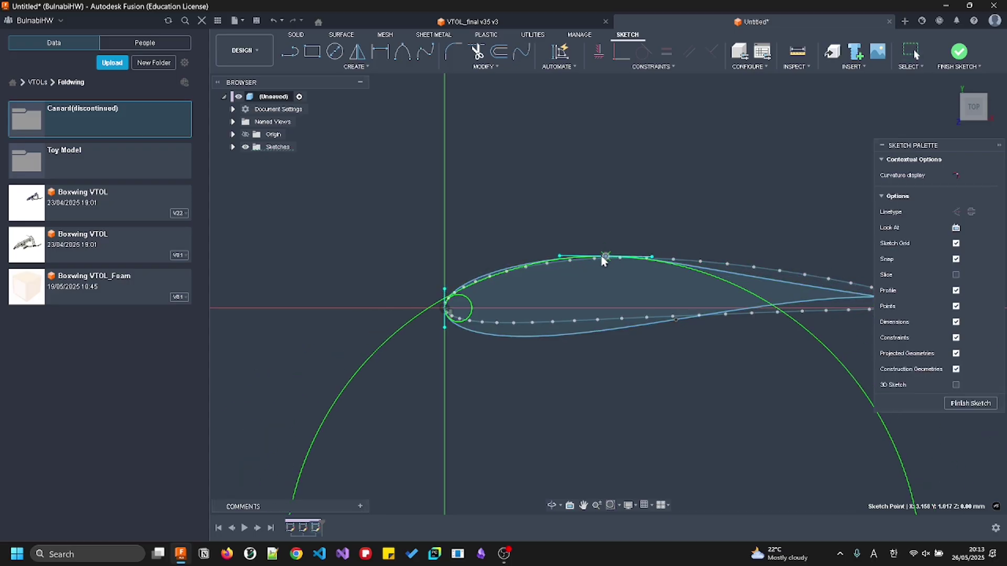
Move the lower fit point slightly toward the leading edge and adjust its tangent handle to follow the airfoil's lower surface
click(677, 323)
click(676, 318)
drag(755, 309, 748, 321)
mouse_move(676, 320)
mouse_down()
mouse_move(655, 335)
mouse_move(640, 320)
mouse_move(660, 318)
mouse_up()
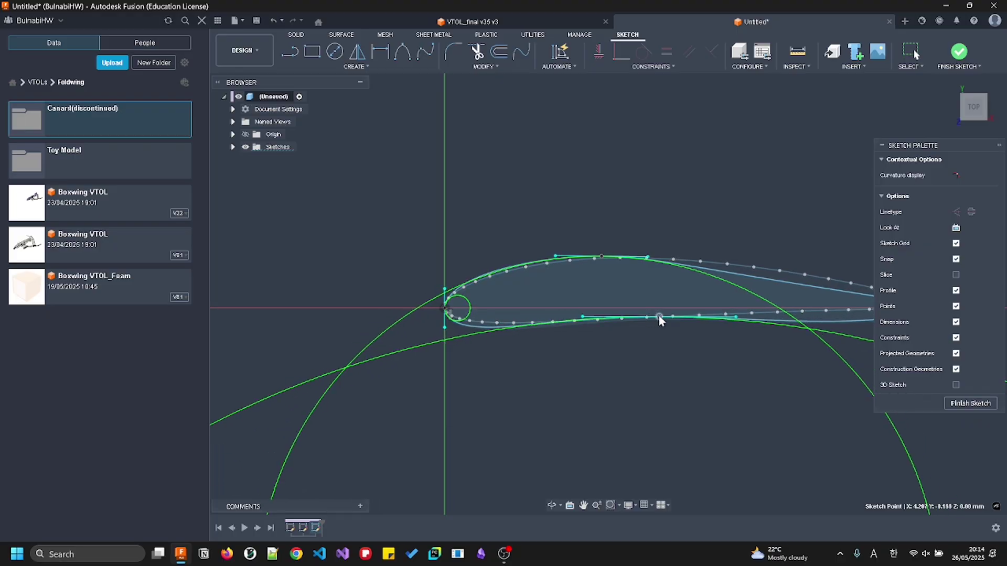
drag(735, 318, 728, 311)
Shorten the leading-edge tangent handle, remove its vertical constraint and tilt it slightly to match the airfoil nose
drag(445, 328, 446, 324)
scroll(446, 309, up, 5)
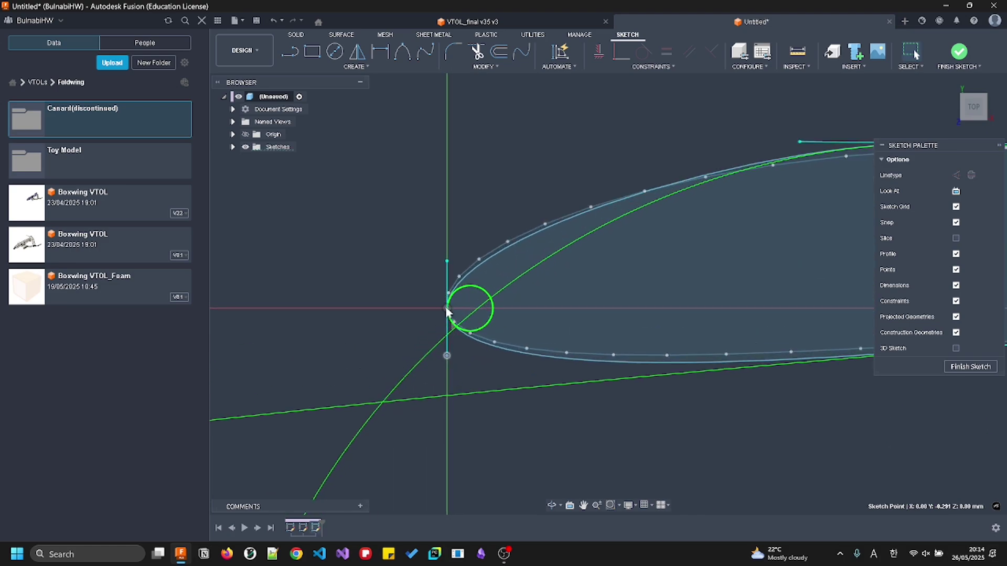
scroll(450, 333, up, 3)
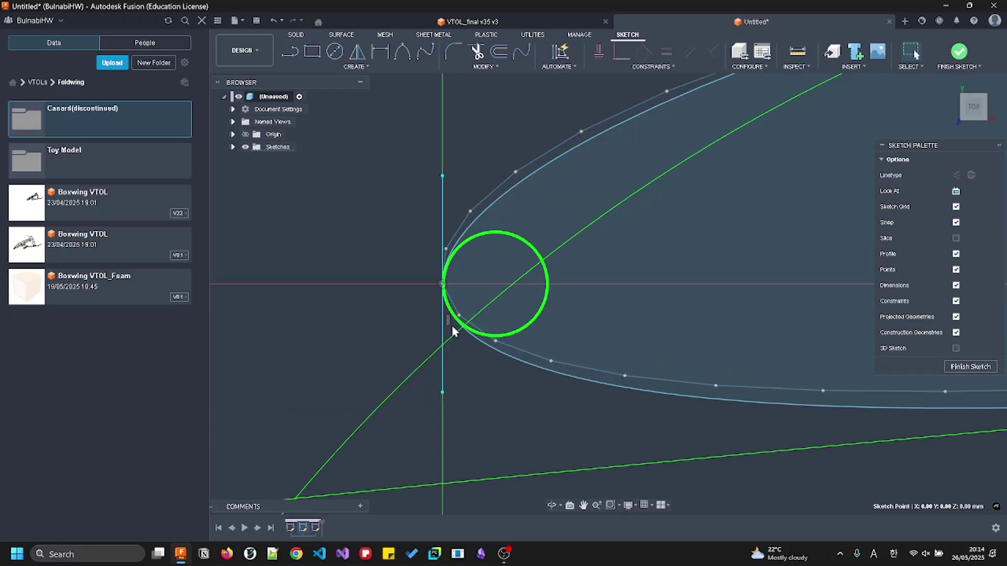
click(384, 370)
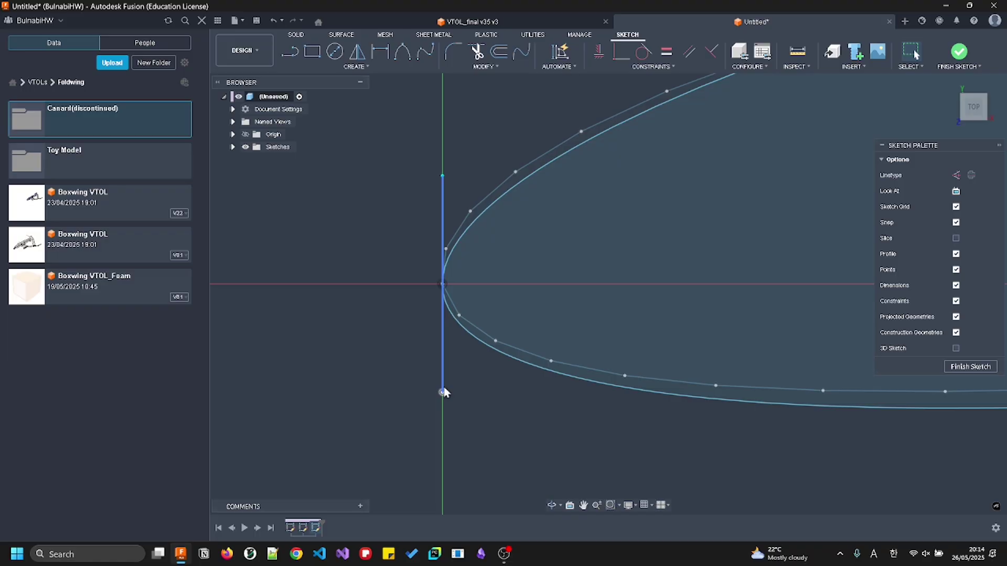
drag(443, 392, 474, 391)
scroll(487, 361, down, 3)
scroll(728, 312, down, 5)
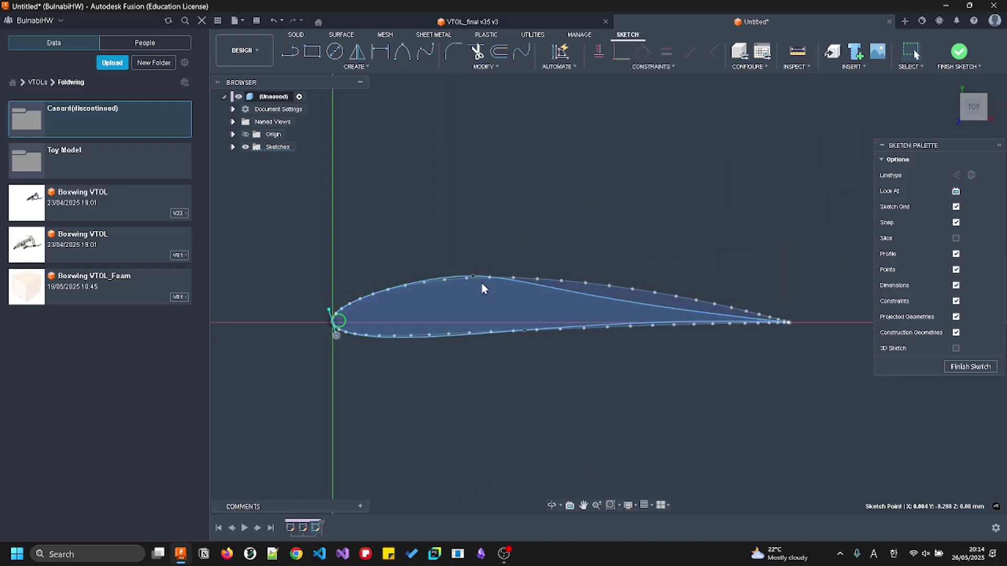
Lengthen the upper fit point's tangent handle so the spline bulges closer to the airfoil's upper surface
click(479, 274)
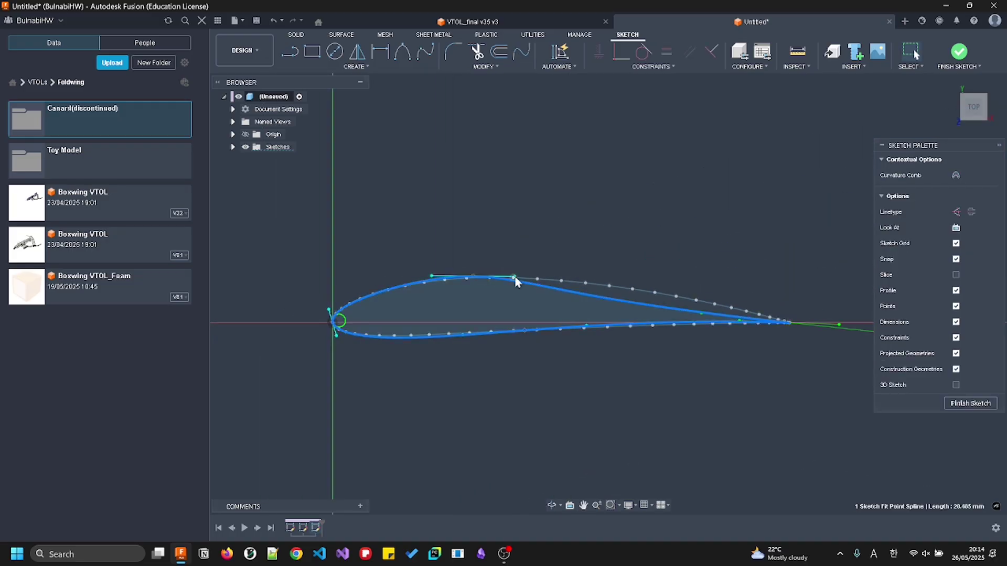
click(514, 277)
scroll(516, 276, up, 1)
click(503, 280)
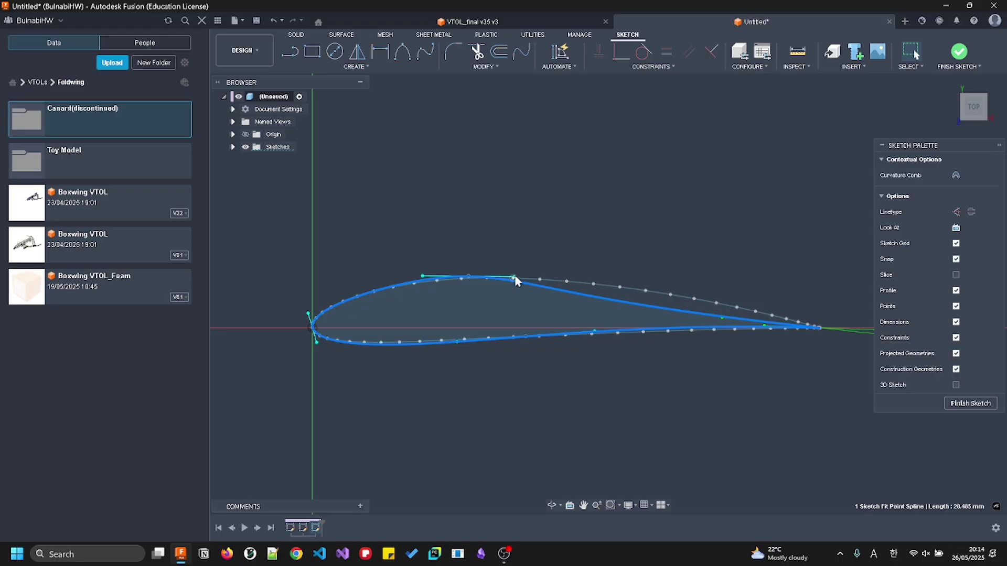
click(520, 266)
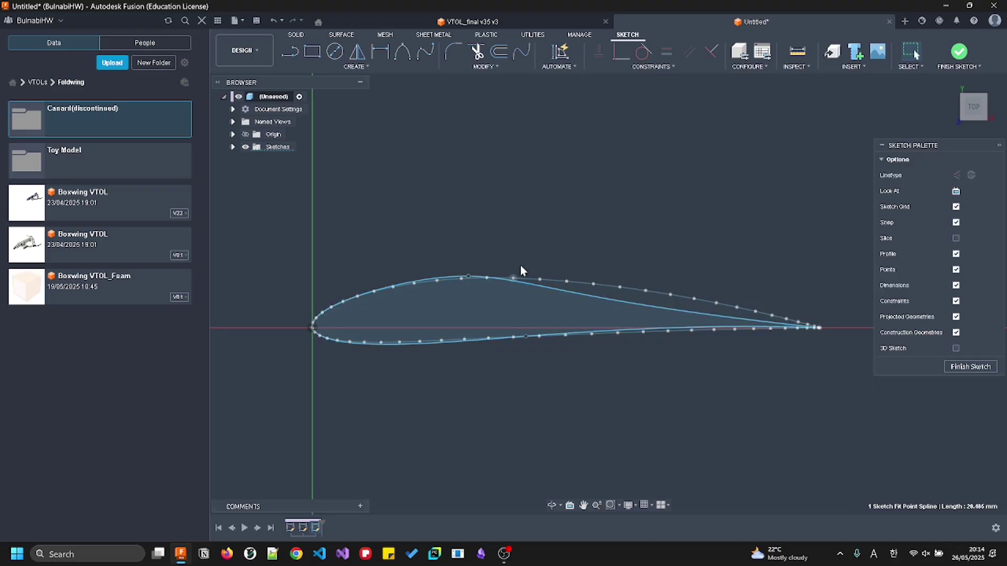
click(446, 282)
mouse_move(422, 275)
mouse_down()
mouse_move(423, 286)
mouse_move(409, 283)
mouse_move(462, 281)
mouse_move(311, 264)
mouse_move(317, 314)
mouse_move(339, 274)
mouse_move(367, 270)
mouse_move(388, 282)
mouse_move(306, 274)
mouse_move(322, 295)
mouse_move(296, 284)
mouse_up()
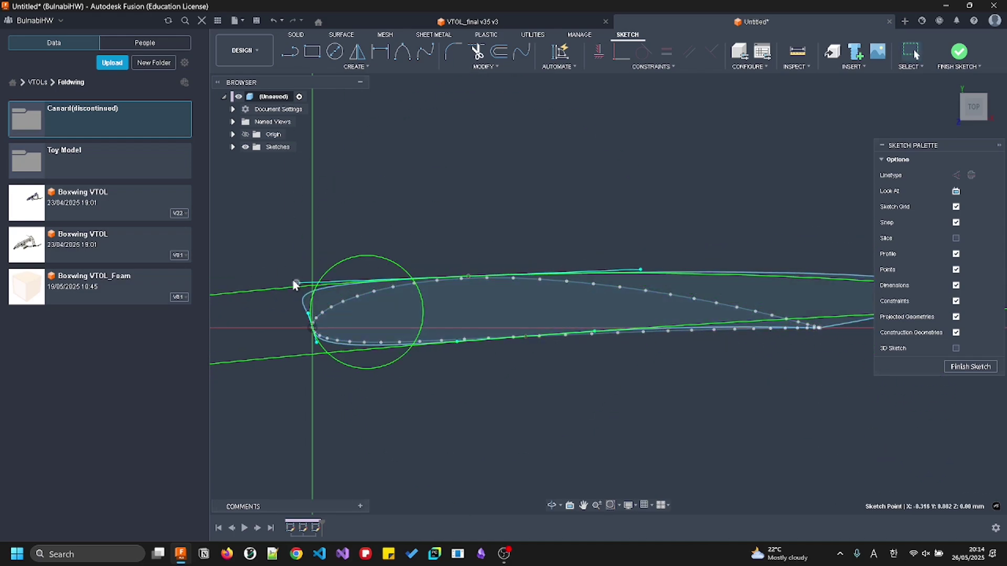
mouse_move(296, 283)
mouse_down()
mouse_move(373, 270)
mouse_move(407, 278)
mouse_up()
Move the upper fit point slightly toward the trailing edge and level its tangent handle
click(467, 277)
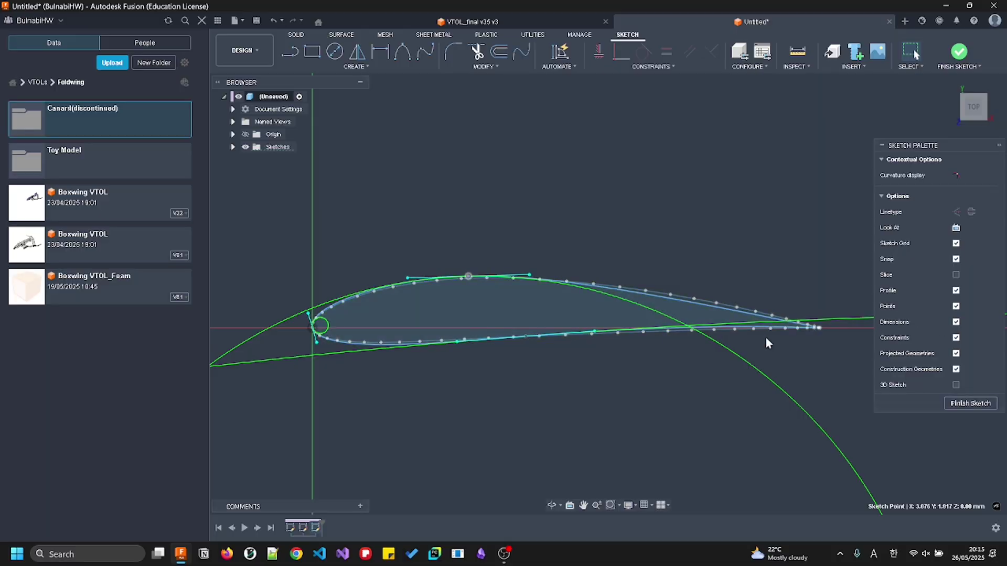
drag(469, 277, 492, 281)
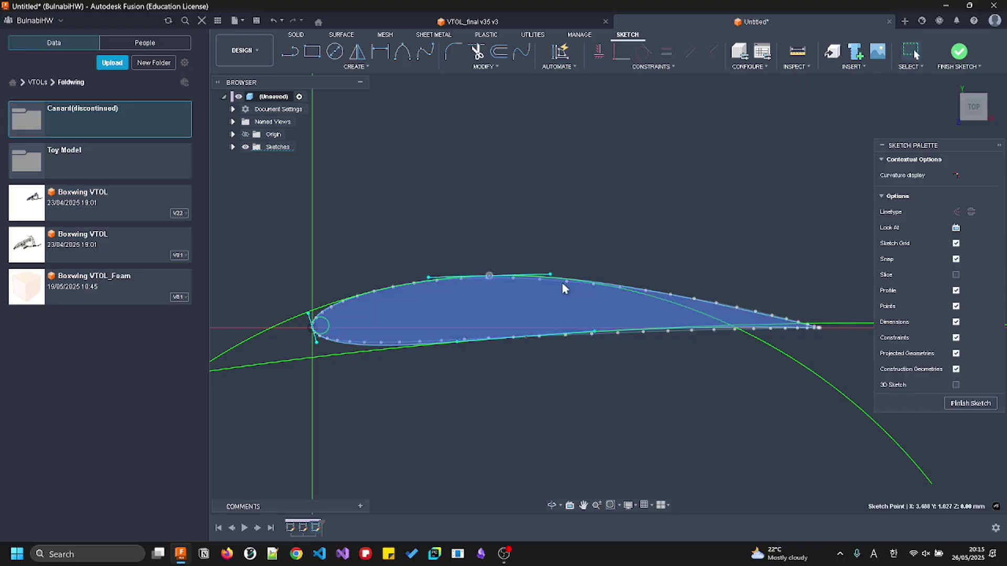
drag(550, 274, 552, 276)
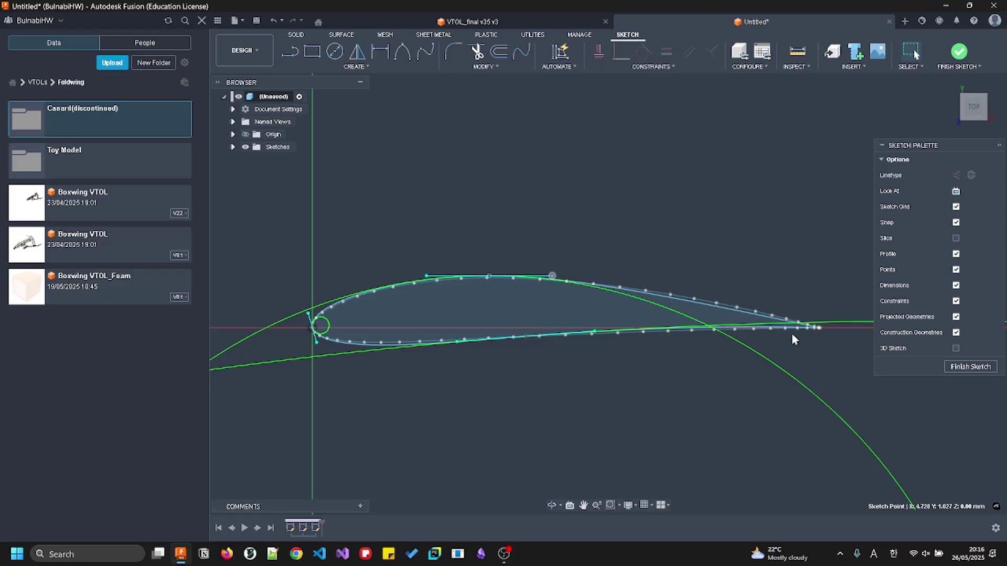
Finish the sketch and hide Sketch1 and the Airfoil NACA 4412 sketch, leaving the traced spline sketch shown
click(965, 369)
mouse_move(546, 291)
shift+middle_down()
mouse_move(525, 364)
mouse_move(511, 338)
shift+middle_up()
click(233, 148)
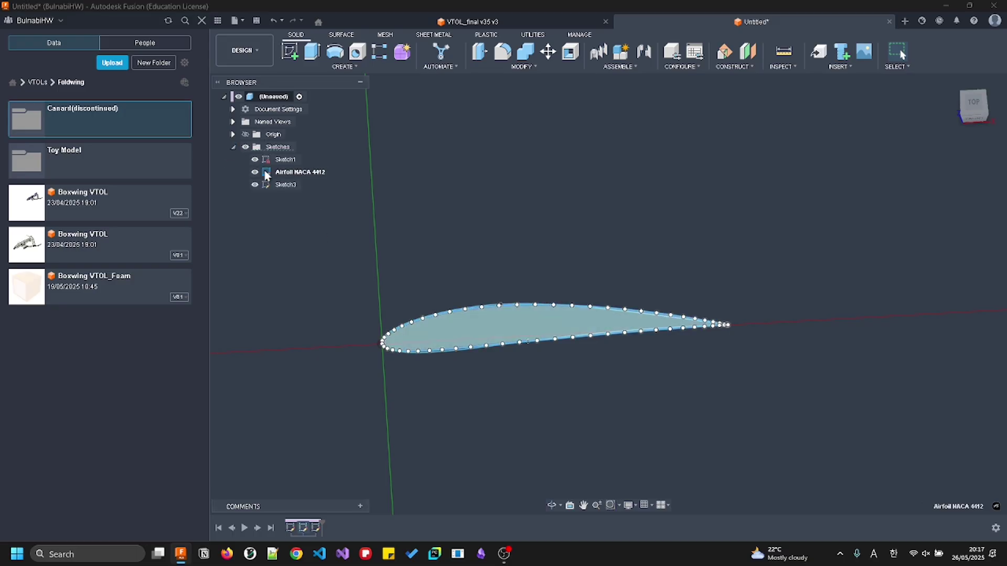
click(263, 172)
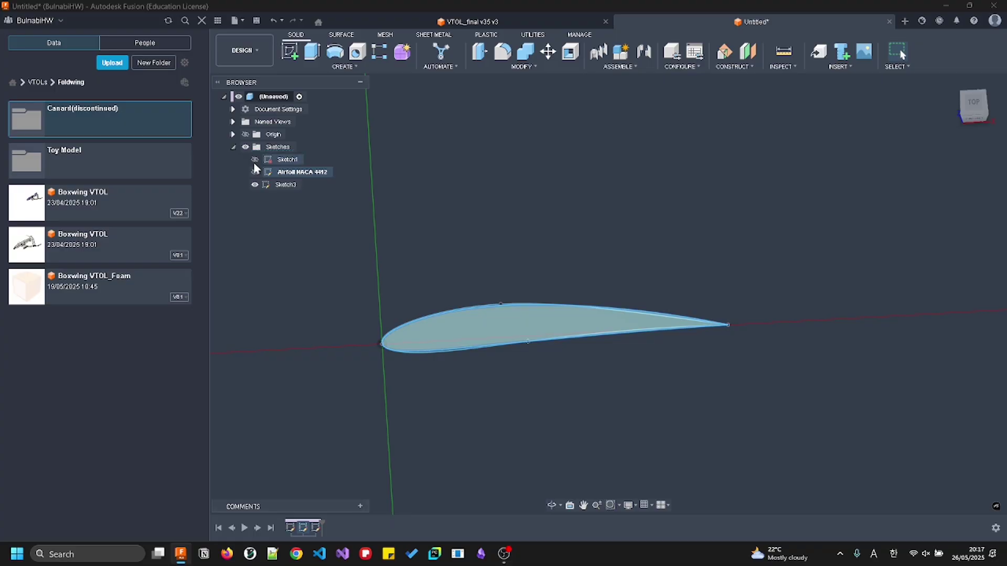
click(565, 190)
Try extruding the traced airfoil profile about 14 mm as a solid body and undo it
scroll(551, 307, down, 2)
shift+middle_drag(631, 429, 680, 367)
shift+middle_drag(661, 472, 673, 409)
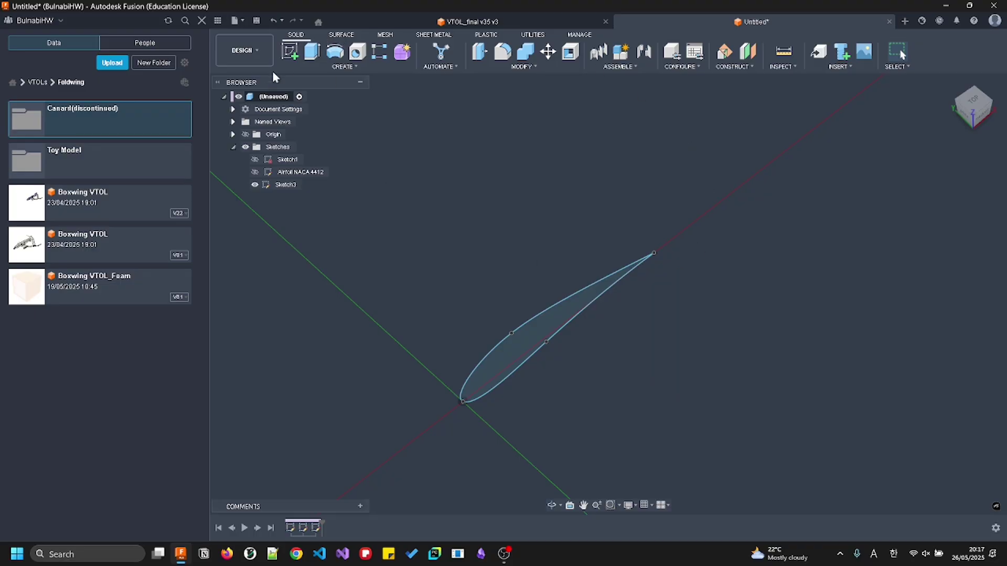
click(313, 53)
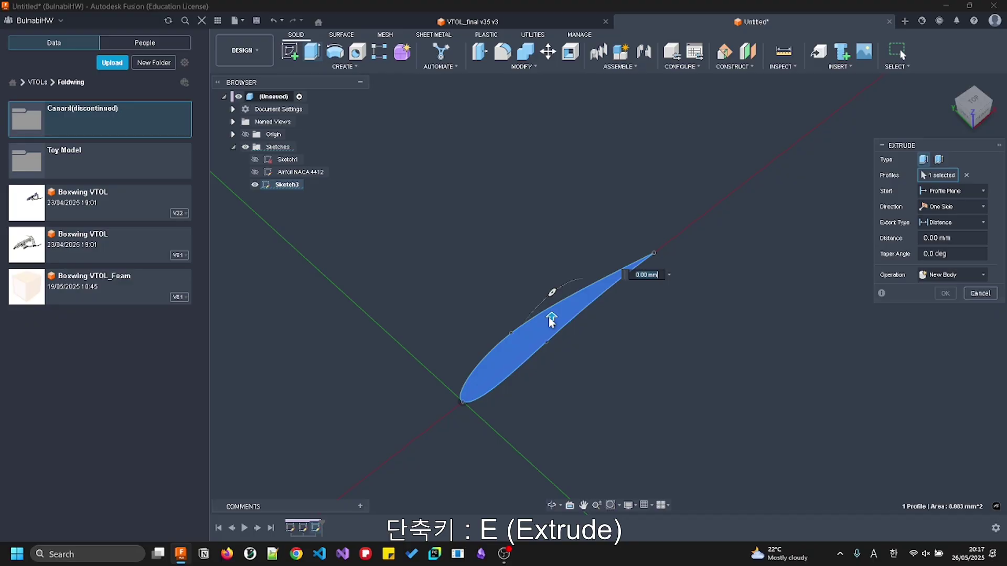
drag(550, 320, 547, 102)
text(0)
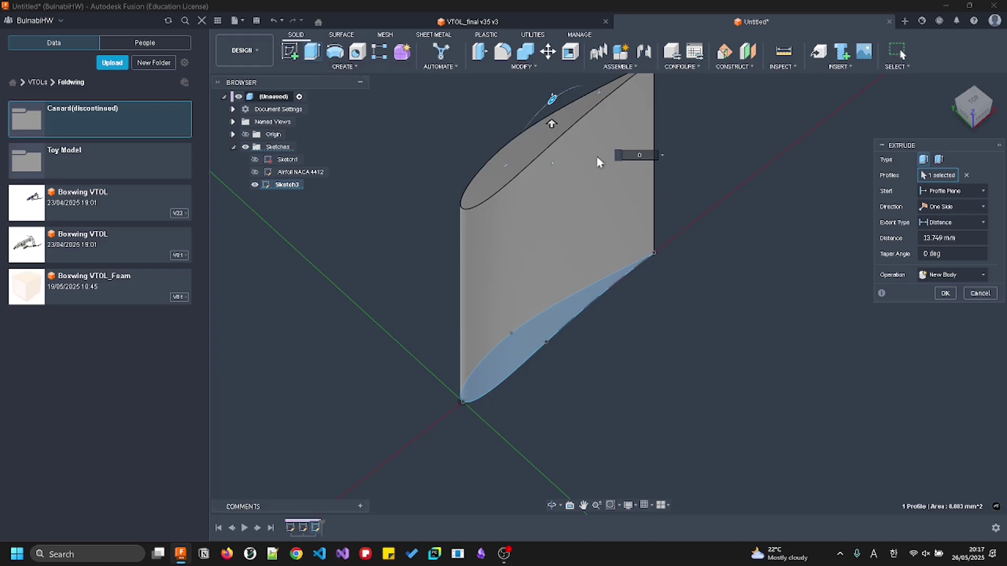
click(945, 295)
key(ctrl+z)
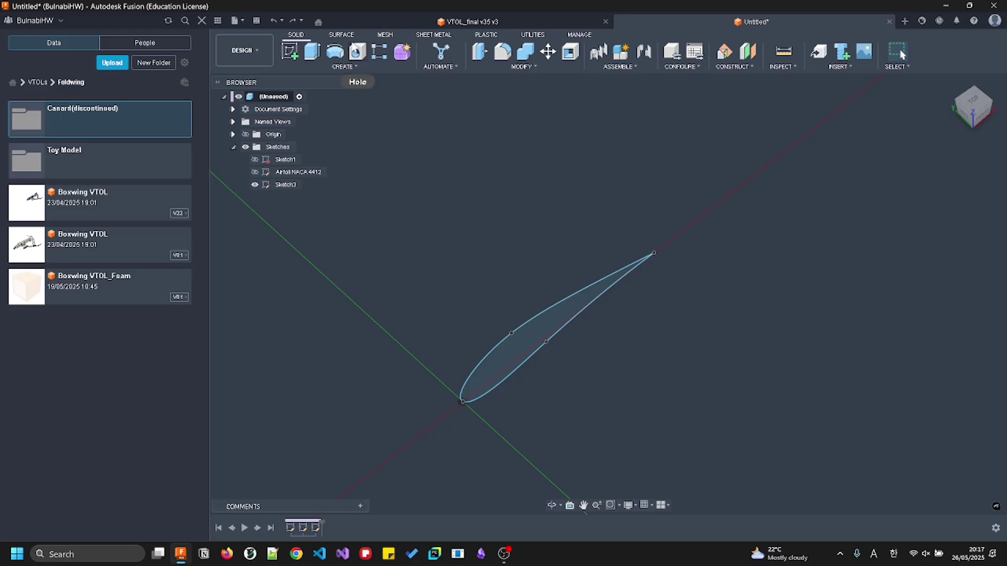
Try extruding the airfoil spline upward as an open surface body, inspect its hollow inside and undo it
click(342, 35)
click(334, 51)
drag(464, 397, 463, 392)
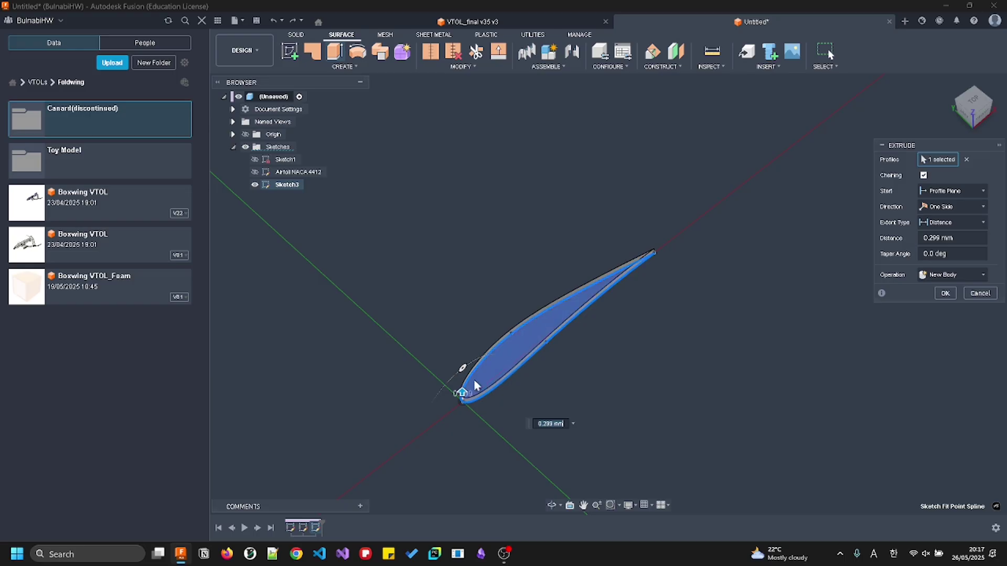
drag(462, 395, 462, 190)
click(945, 293)
shift+middle_drag(934, 294, 518, 237)
click(480, 234)
click(482, 240)
click(363, 228)
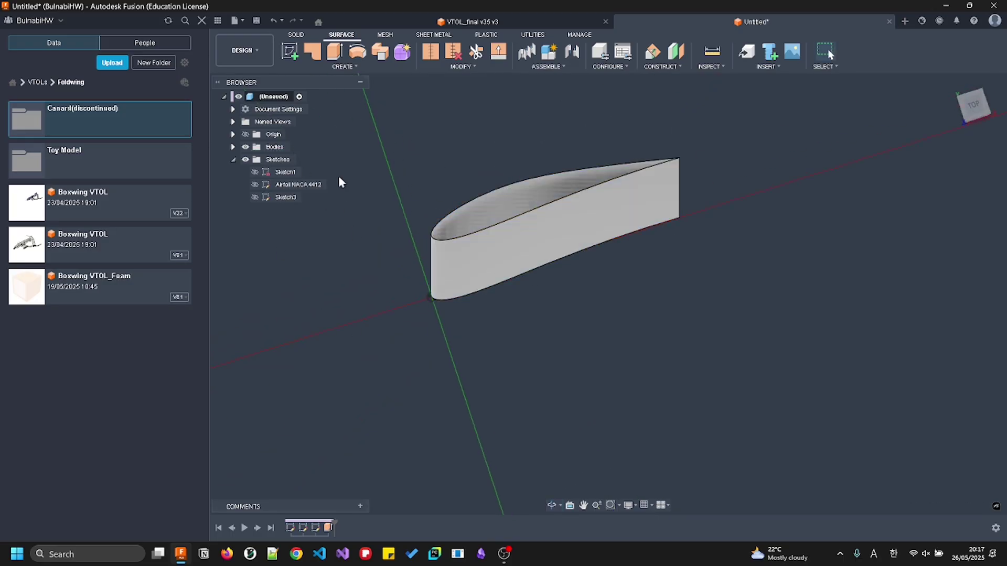
key(ctrl+z)
click(386, 36)
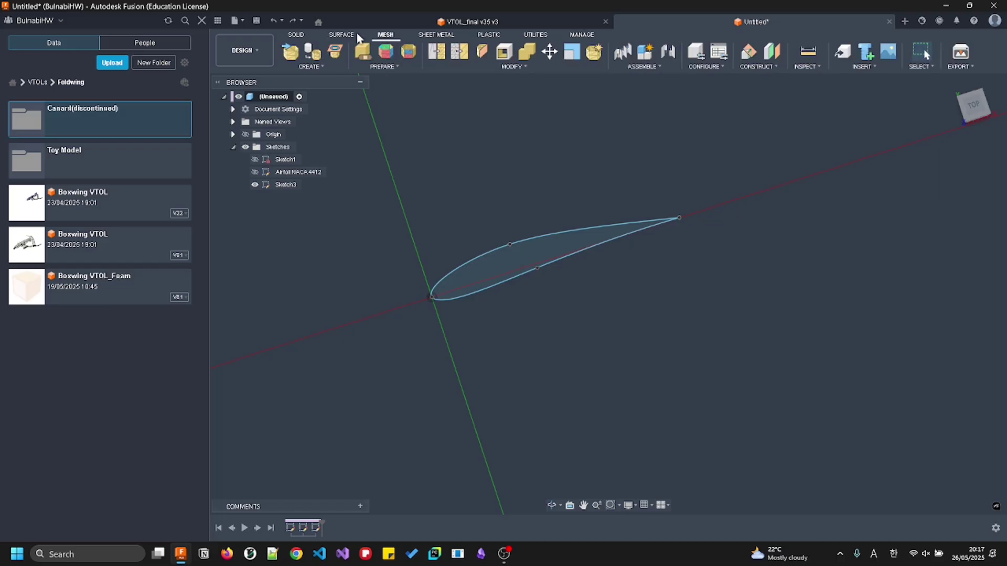
click(357, 35)
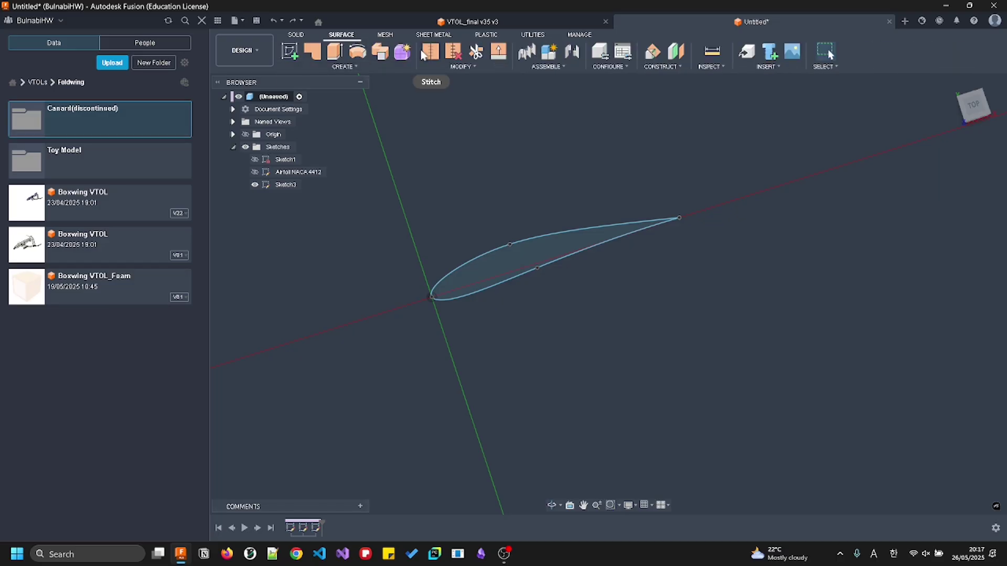
click(299, 35)
click(355, 35)
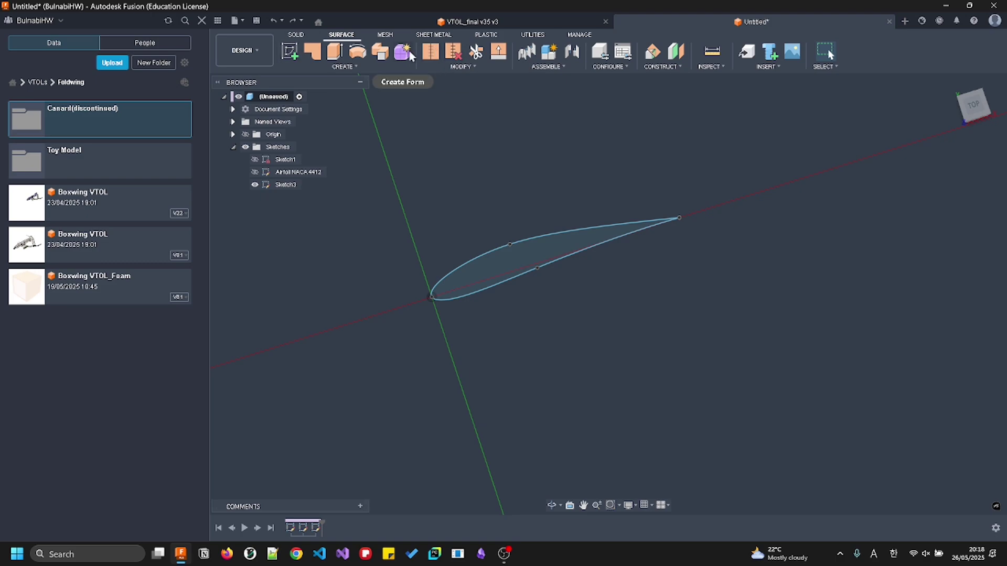
click(296, 35)
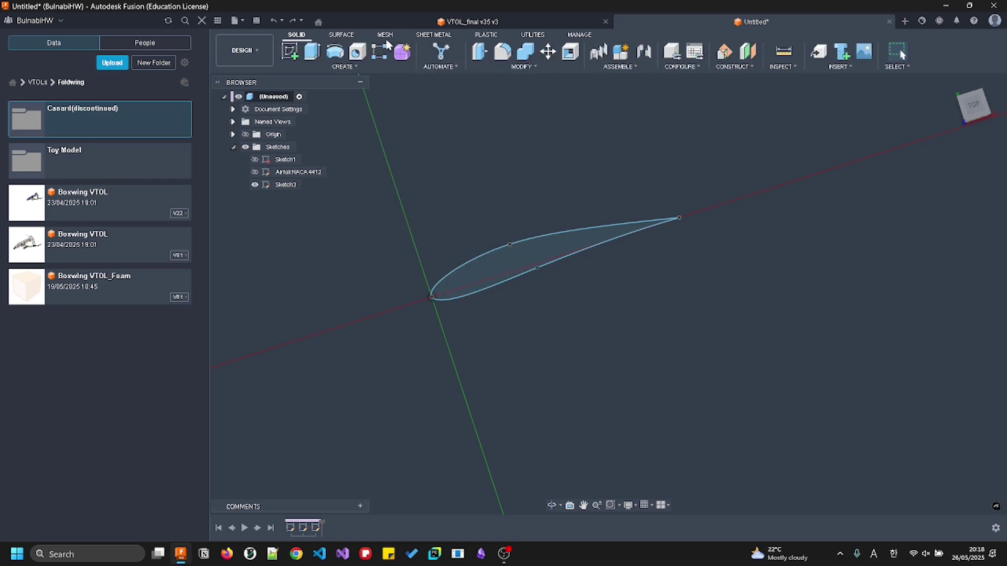
click(342, 34)
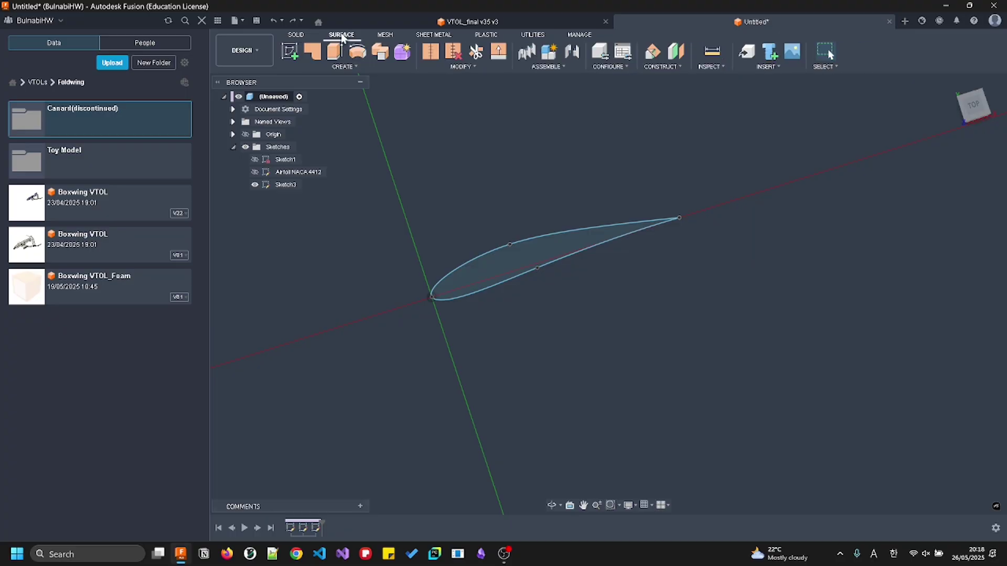
Create a new form and view the airfoil sketch at an angle from its leading edge
click(404, 51)
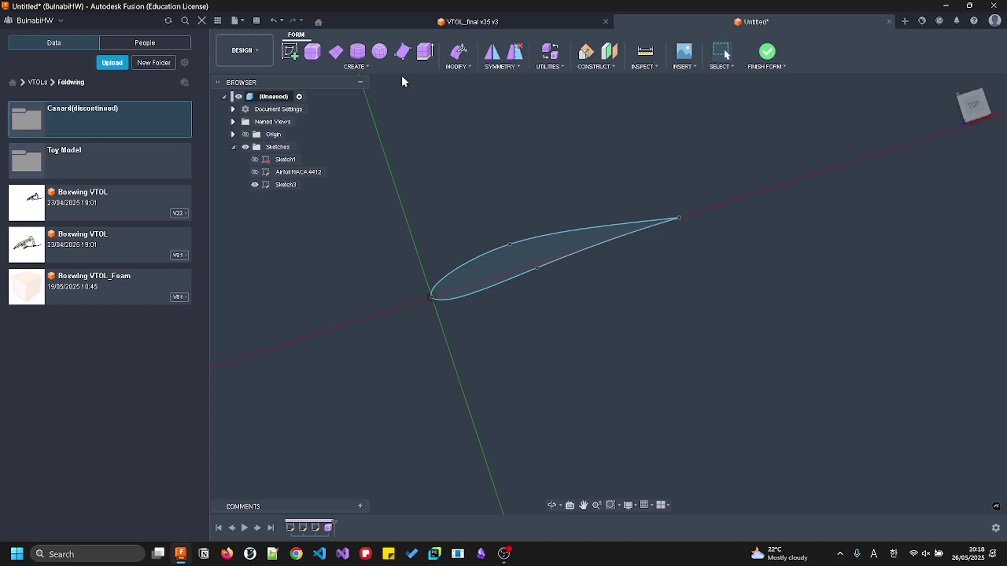
scroll(502, 142, down, 2)
shift+middle_drag(489, 146, 582, 151)
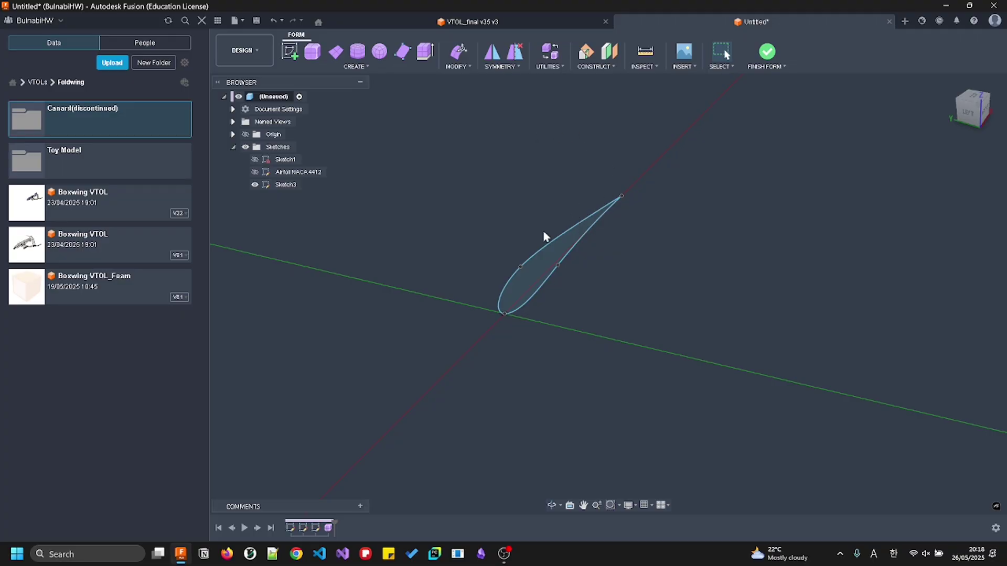
click(357, 51)
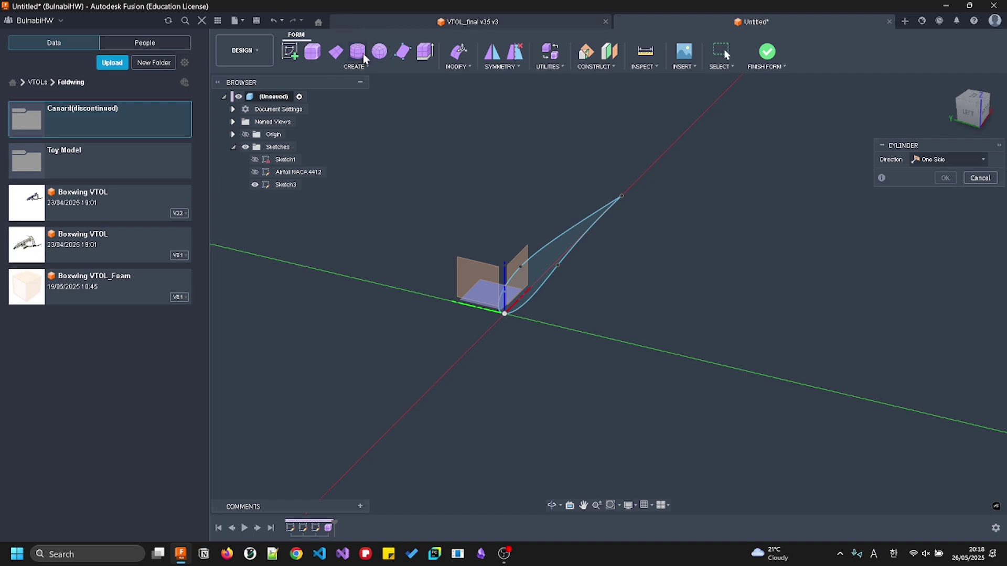
click(361, 69)
key(Escape)
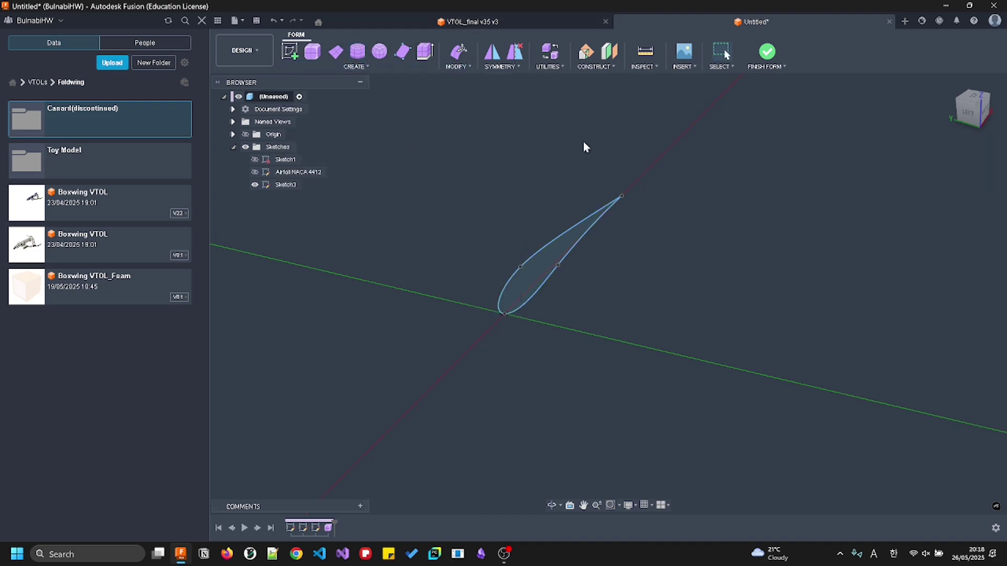
Extrude the airfoil spline about 8.84 mm upward to one side as a form body
click(426, 55)
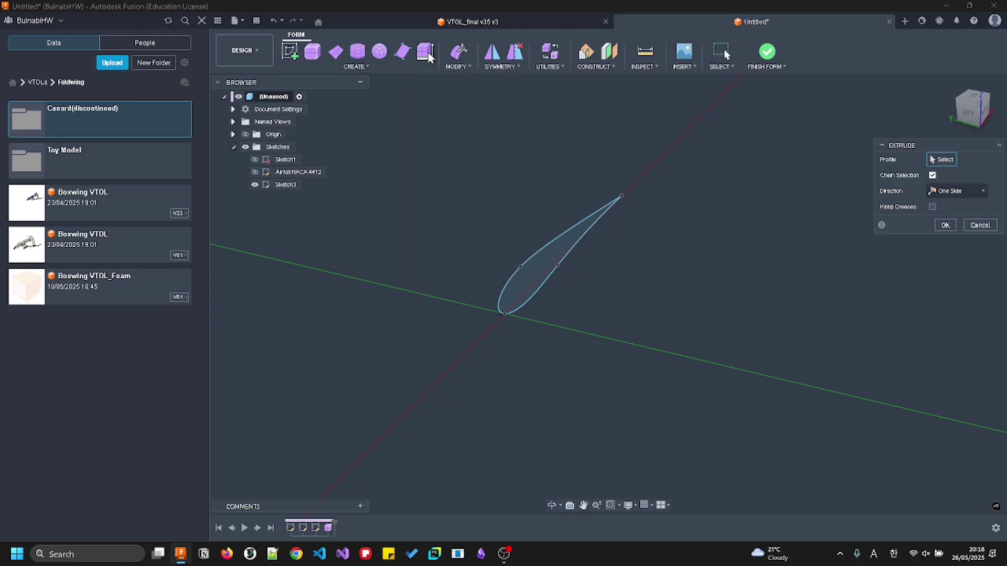
click(557, 239)
drag(554, 240, 556, 108)
shift+middle_drag(556, 107, 868, 314)
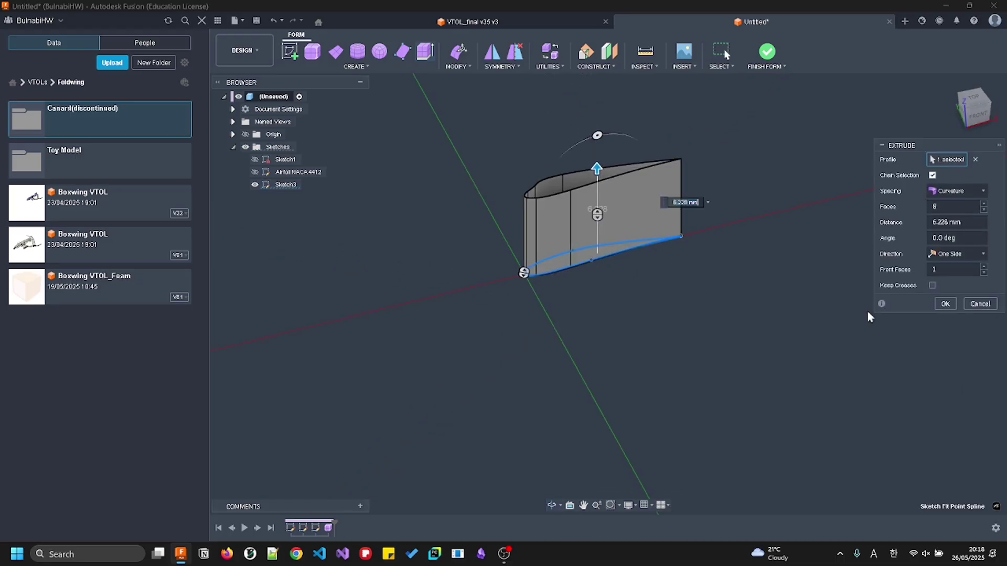
drag(598, 168, 598, 138)
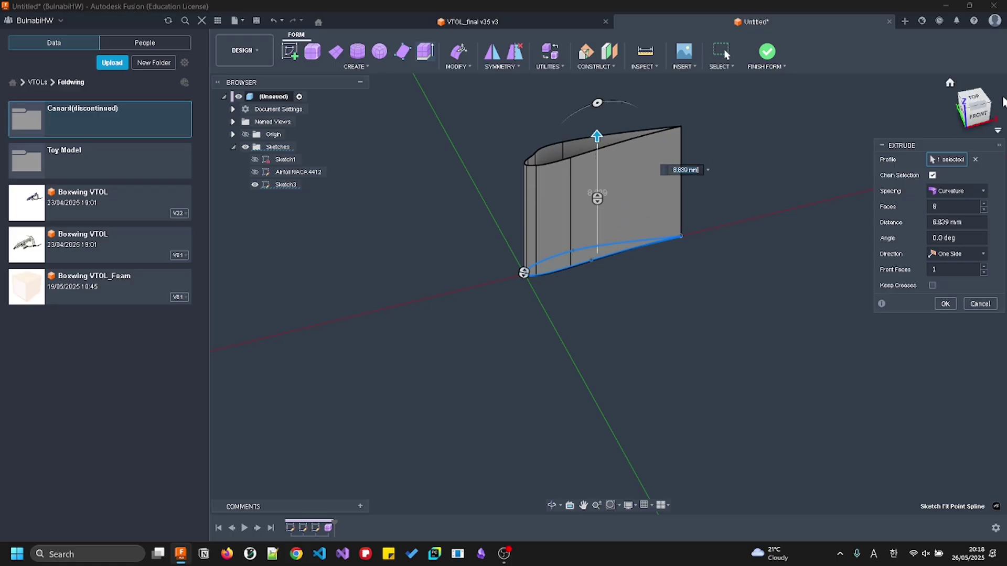
Enable Keep Creases for the airfoil extrusion and check its outline from above
click(975, 98)
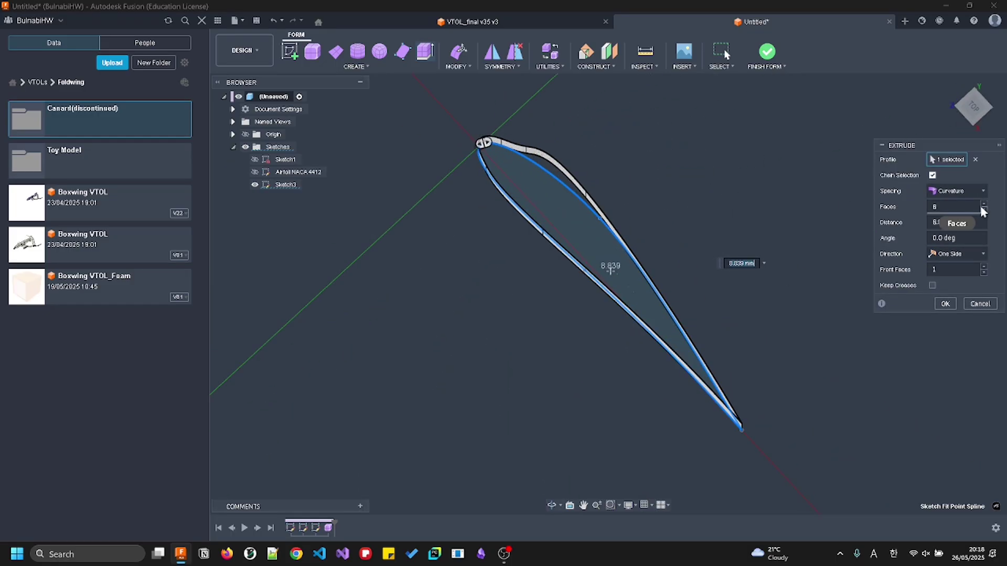
click(932, 286)
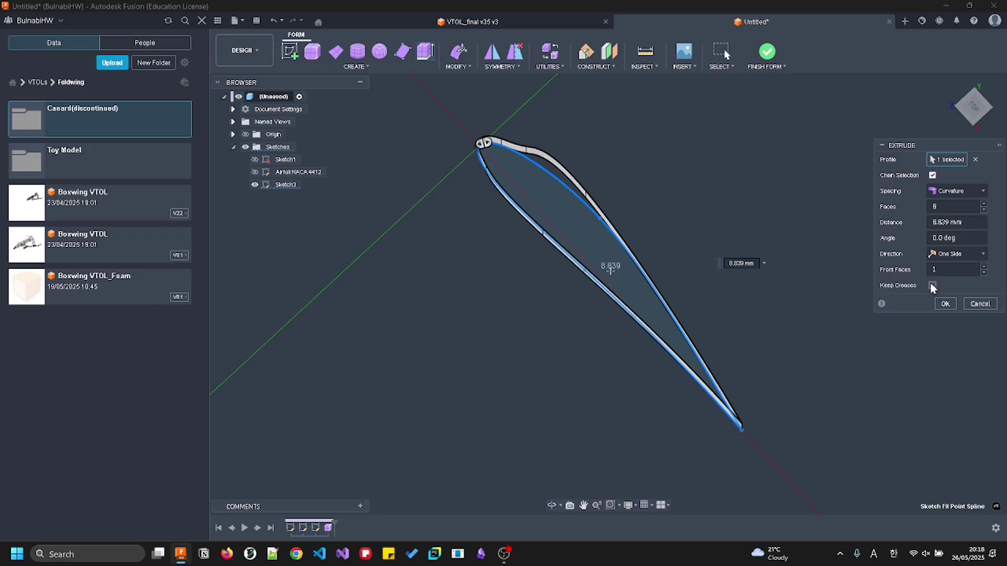
shift+middle_drag(681, 234, 755, 223)
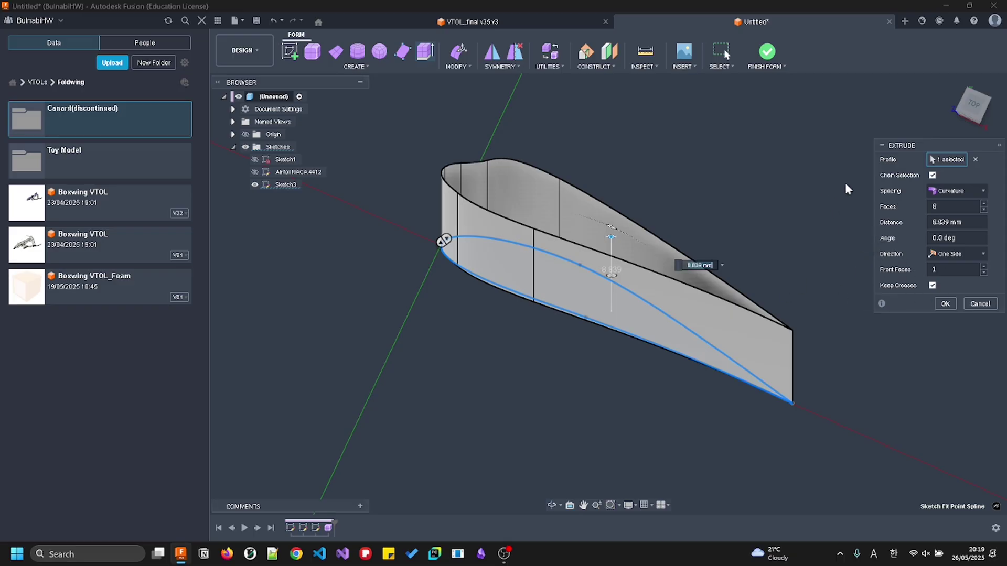
Try five and four faces for the extrusion and compare each shape with the airfoil spline
click(984, 209)
click(984, 209)
click(984, 209)
shift+middle_drag(577, 198, 624, 184)
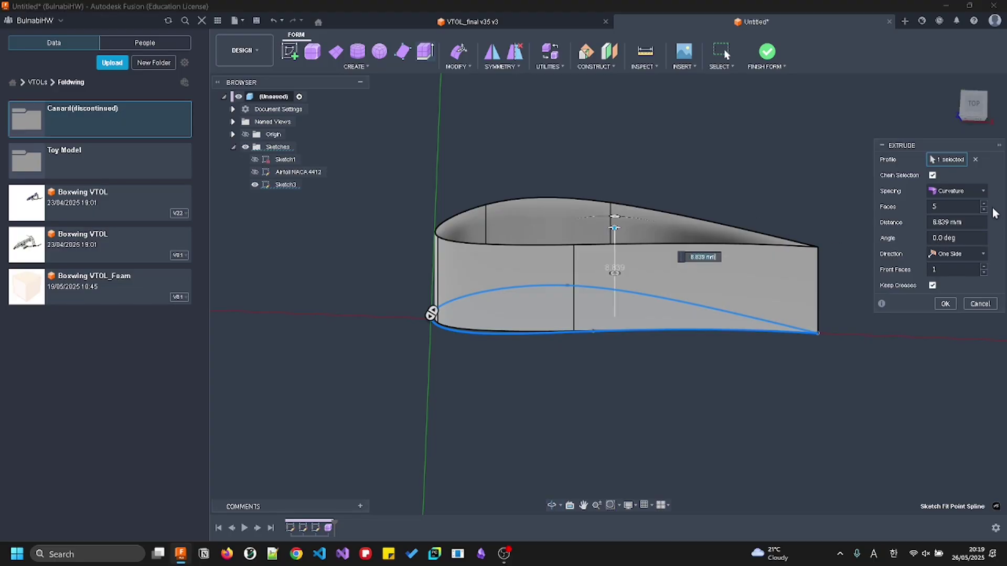
shift+middle_drag(753, 188, 787, 222)
click(974, 105)
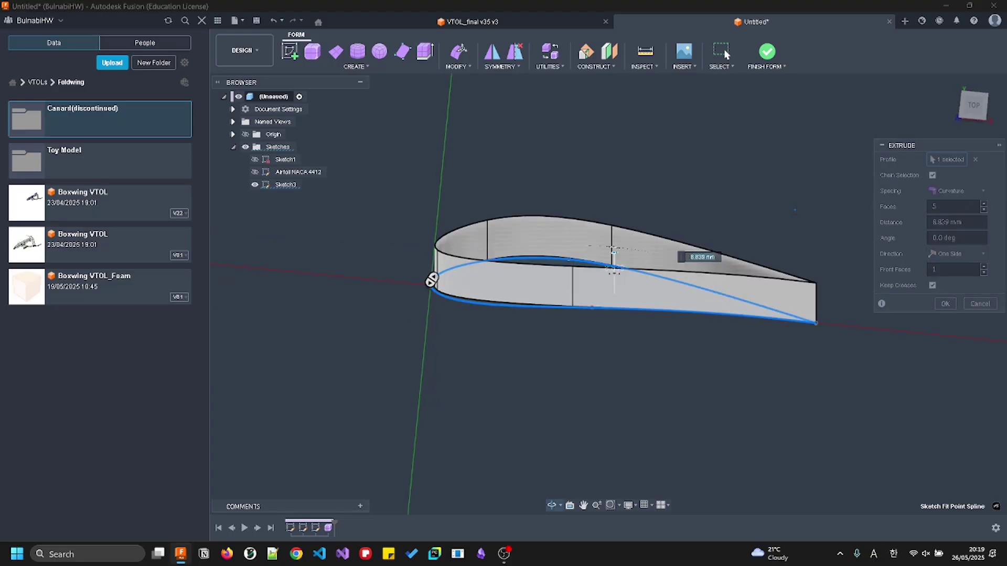
click(984, 210)
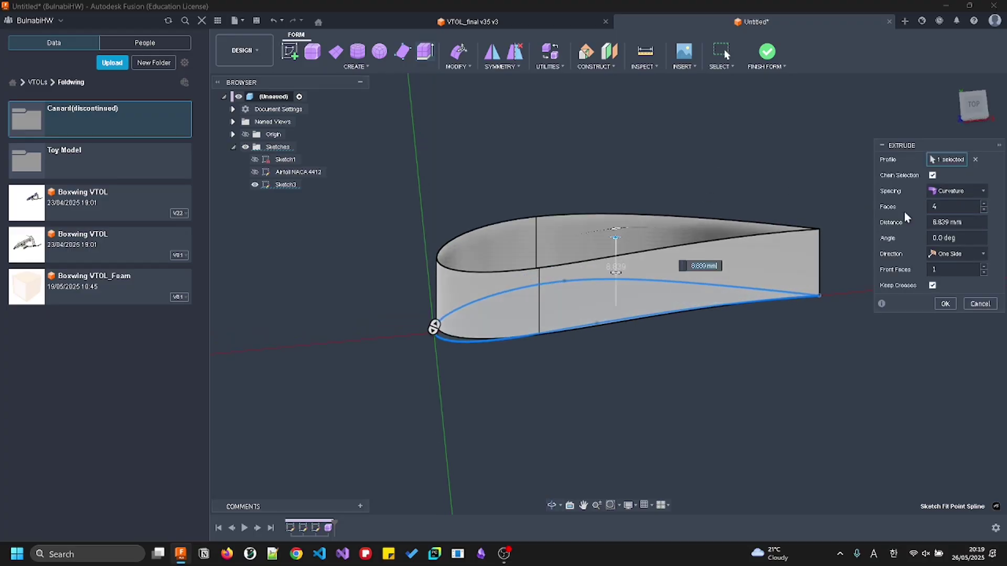
click(984, 204)
shift+middle_drag(746, 197, 720, 202)
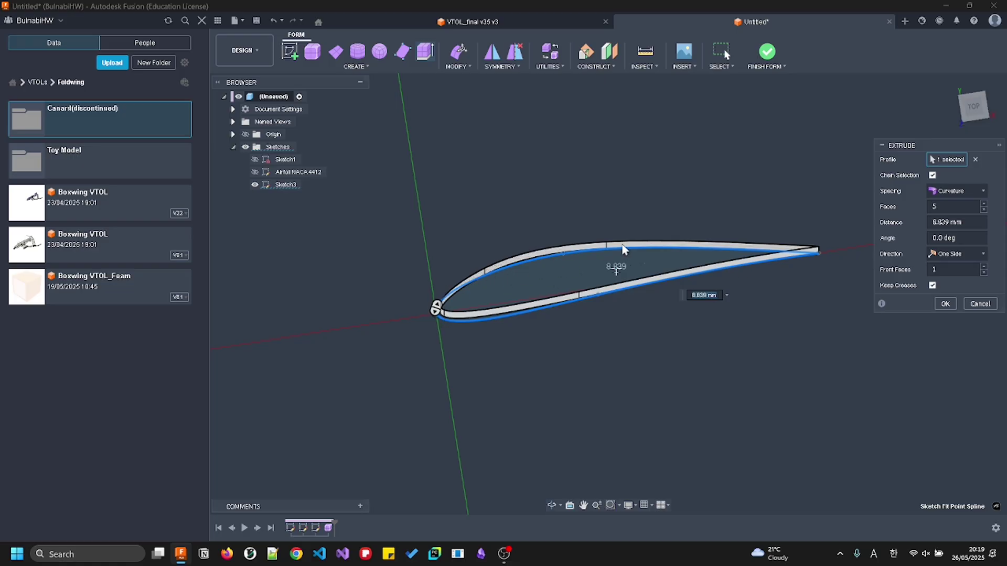
Set the extrusion to six faces, check its fit against the airfoil spline and create the form body
click(984, 203)
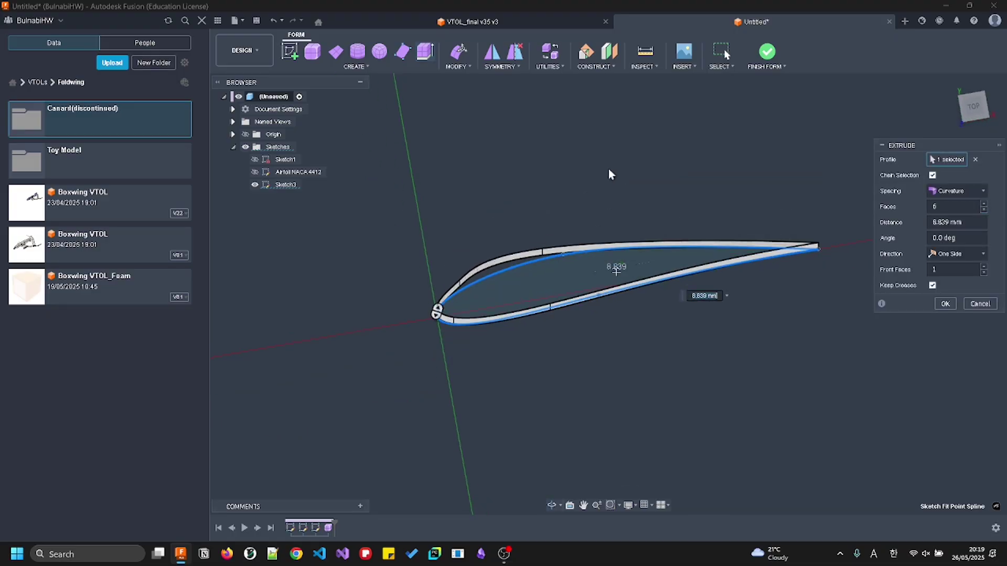
shift+middle_drag(608, 171, 638, 285)
shift+middle_drag(662, 344, 663, 310)
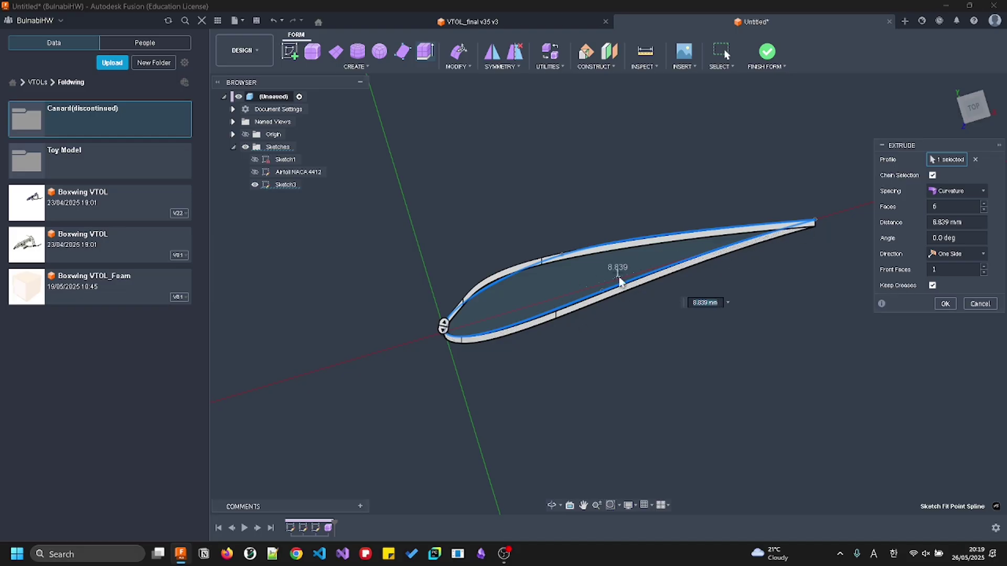
shift+middle_drag(585, 342, 585, 311)
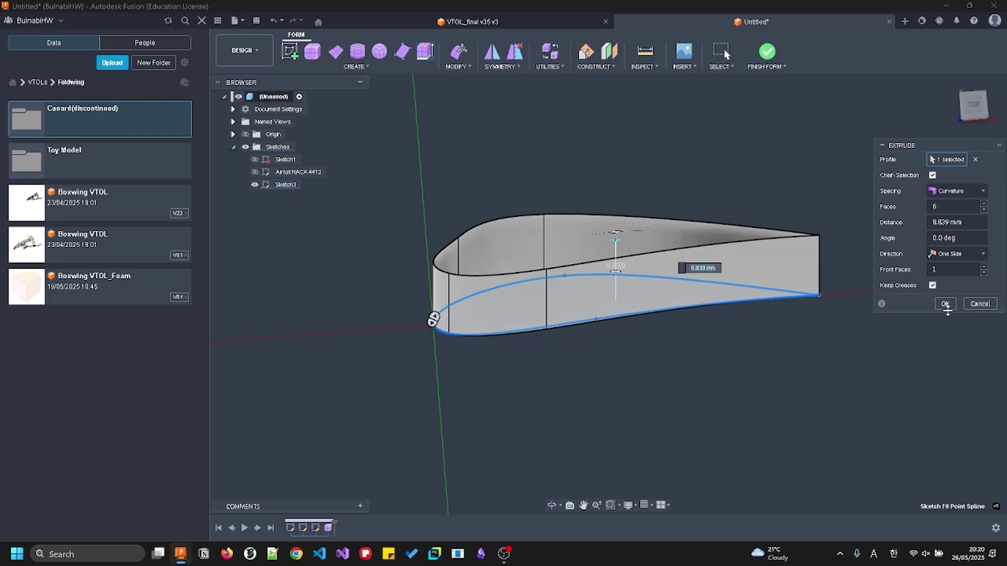
click(944, 306)
shift+middle_drag(368, 281, 377, 288)
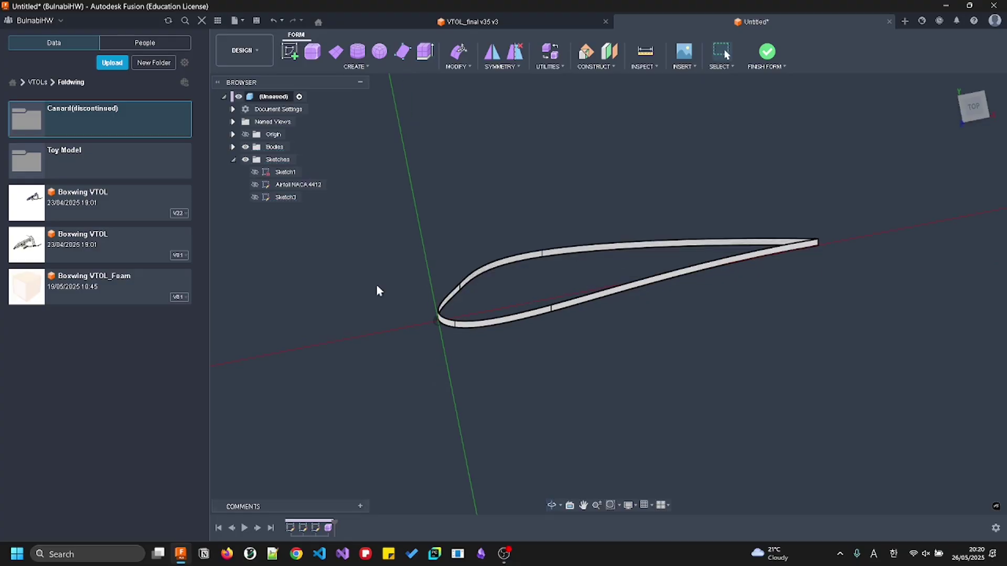
mouse_move(454, 258)
shift+middle_down()
mouse_move(464, 304)
mouse_move(451, 252)
shift+middle_up()
click(459, 254)
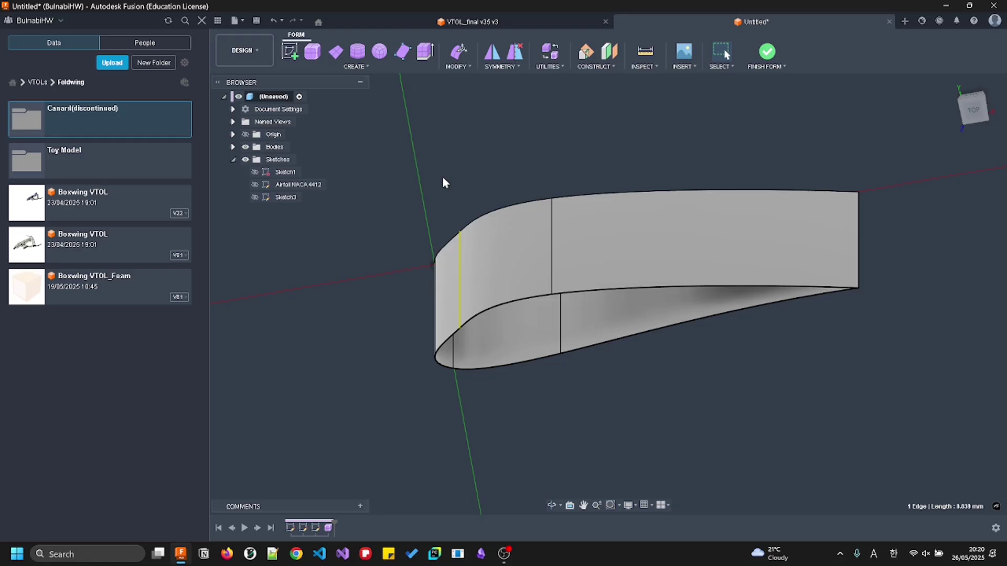
click(363, 66)
click(508, 121)
shift+middle_drag(507, 122, 501, 159)
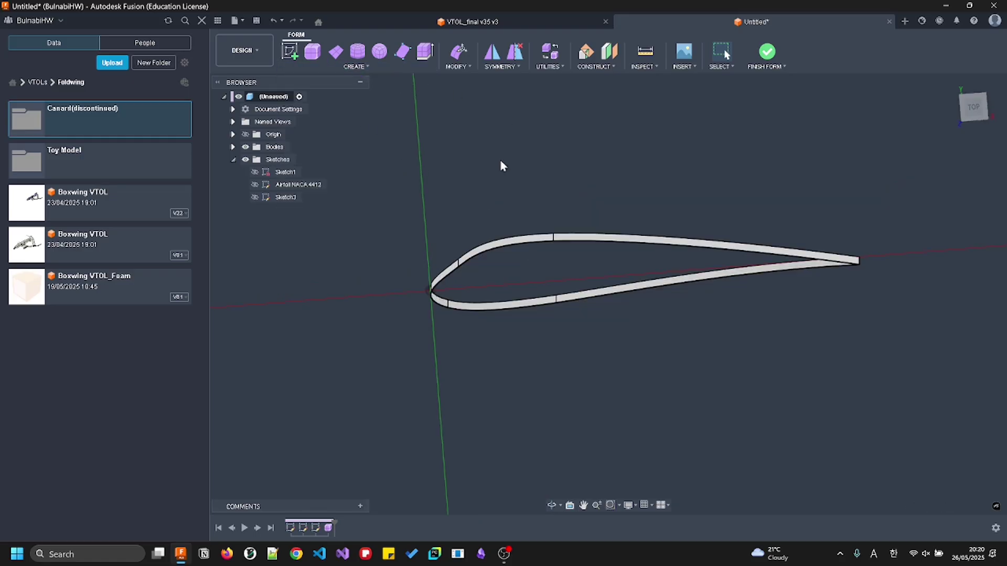
Compare the airfoil form in box, control frame and smooth display, ending in box display near the leading edge
key(alt+1)
key(alt+2)
key(alt+3)
key(alt+1)
key(alt+2)
key(alt+1)
key(alt+3)
key(alt+1)
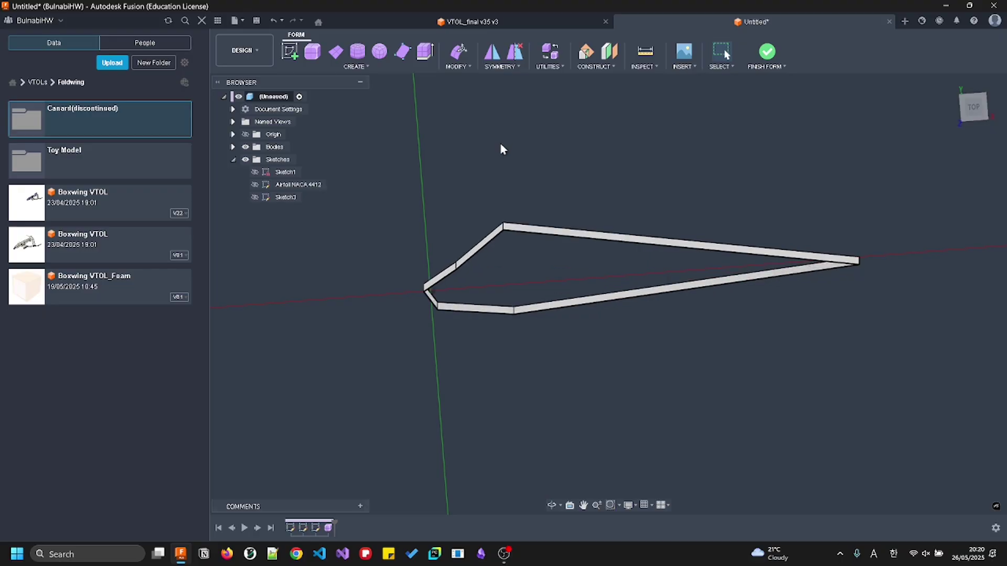
shift+middle_drag(432, 177, 415, 203)
shift+middle_drag(425, 320, 519, 272)
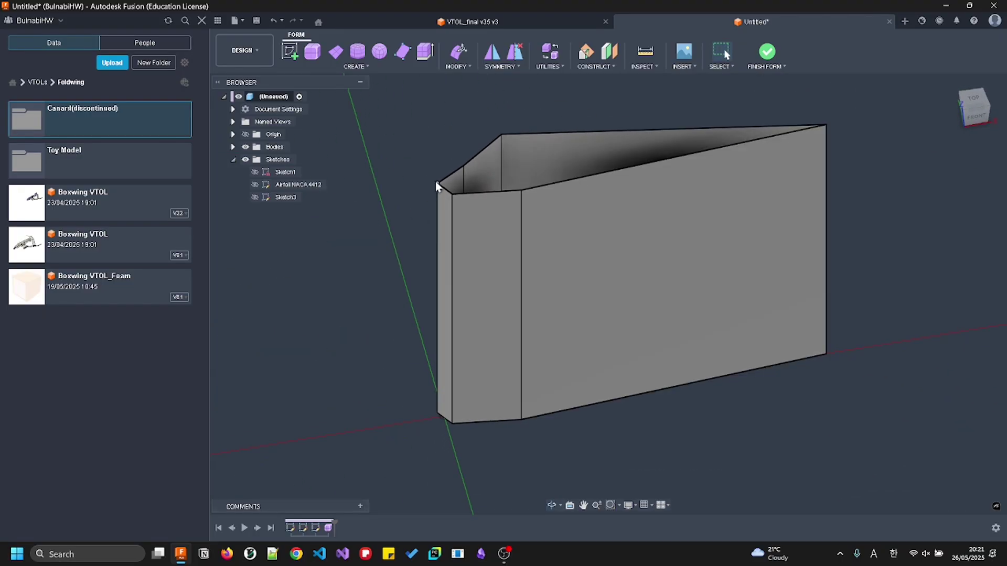
Cycle the form through control frame and box display and leave it in smooth display
click(436, 183)
key(alt+2)
key(alt+3)
key(alt+1)
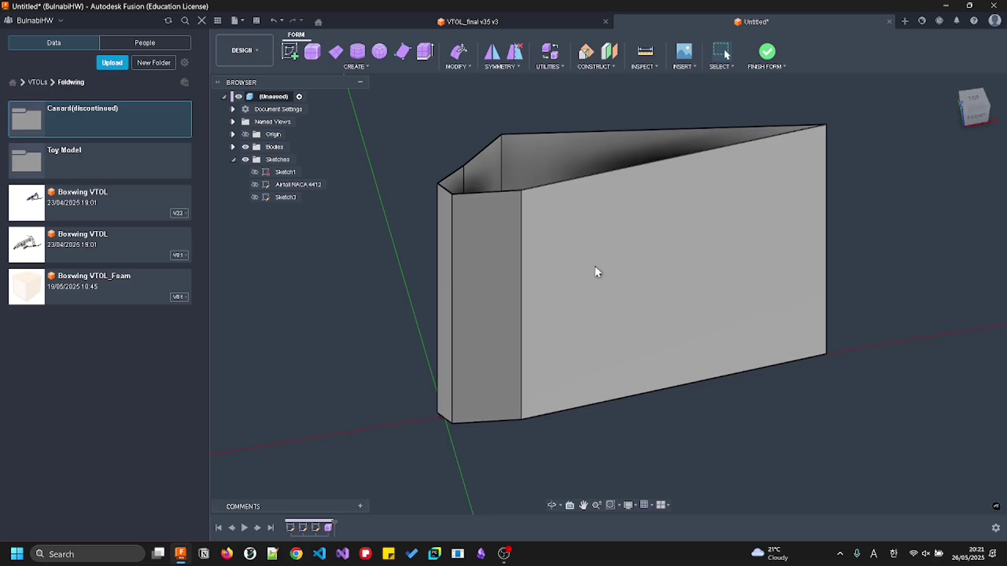
key(alt+3)
Select the leading-edge and side faces of the smooth airfoil form one at a time to examine them, and clear the selection
shift+middle_drag(452, 271, 464, 335)
click(465, 335)
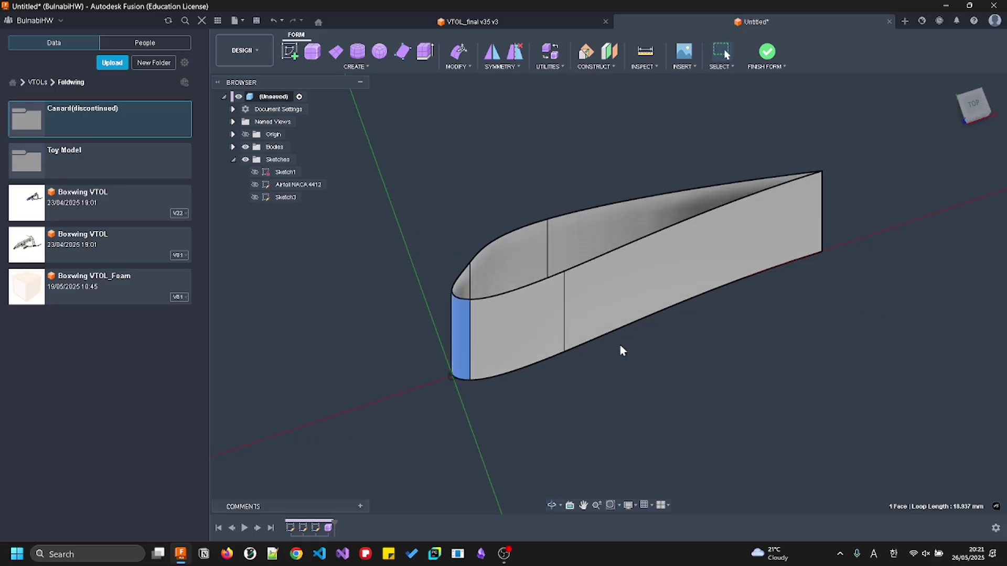
click(519, 336)
click(674, 274)
shift+middle_drag(511, 186, 582, 304)
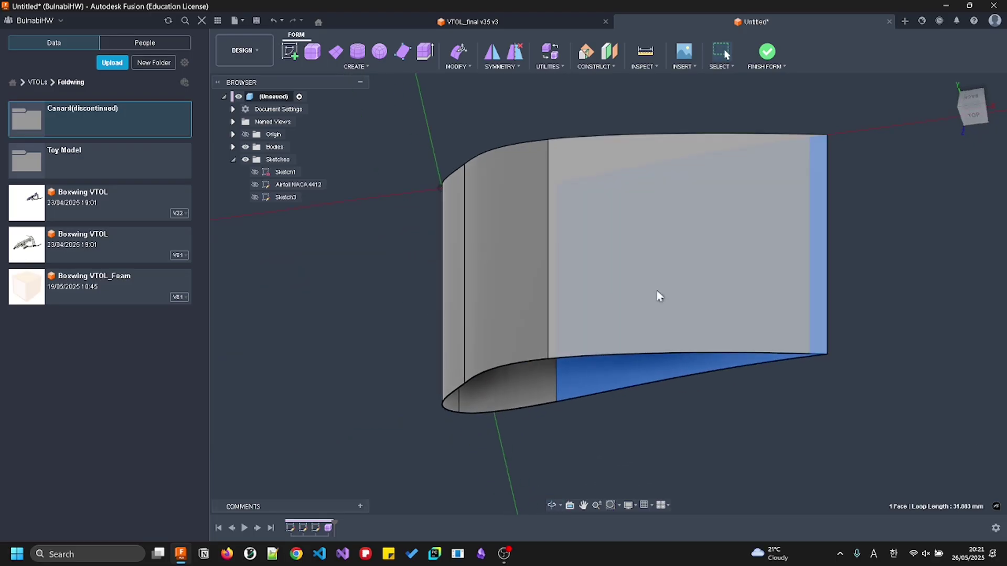
click(646, 286)
key(Escape)
click(443, 330)
shift+middle_drag(456, 394, 524, 409)
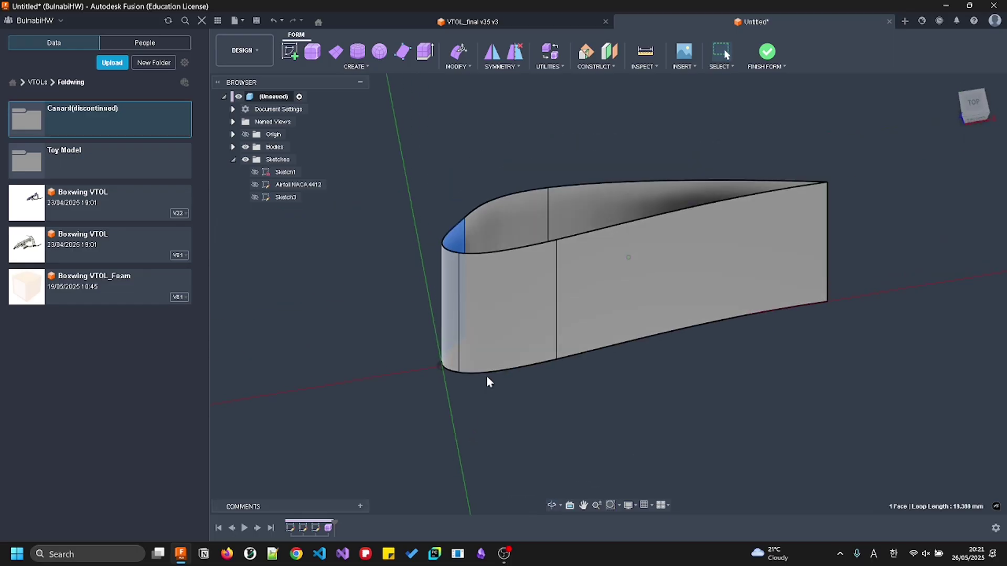
click(533, 409)
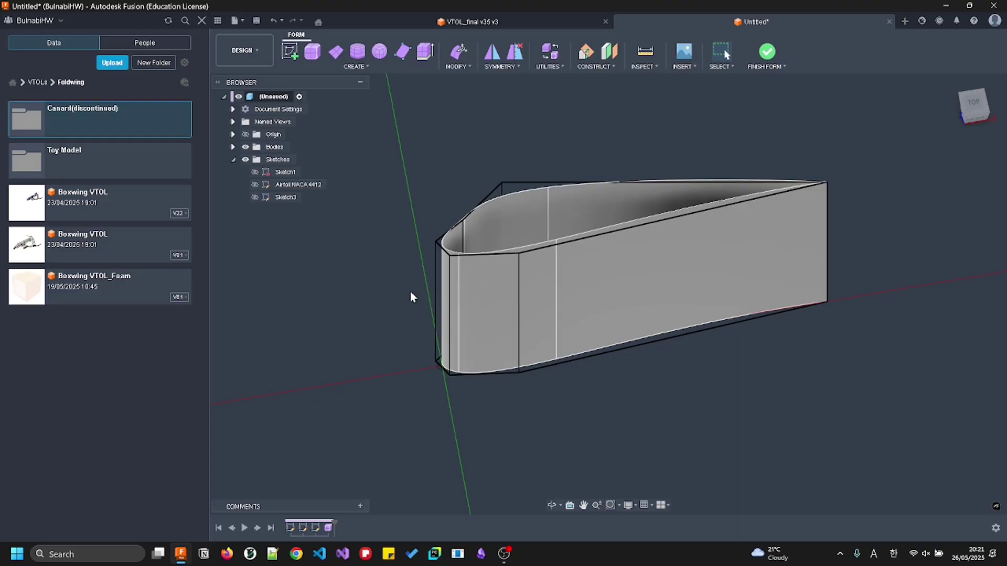
Alternate the airfoil form between box and smooth display while viewing it from another angle
shift+middle_drag(413, 244, 370, 365)
key(alt+1)
key(alt+3)
key(alt+1)
key(alt+3)
Select the upper leading-edge face, compare it across box, control frame and smooth display, and clear the selection
shift+middle_drag(449, 376, 472, 321)
click(472, 321)
click(449, 321)
key(alt+1)
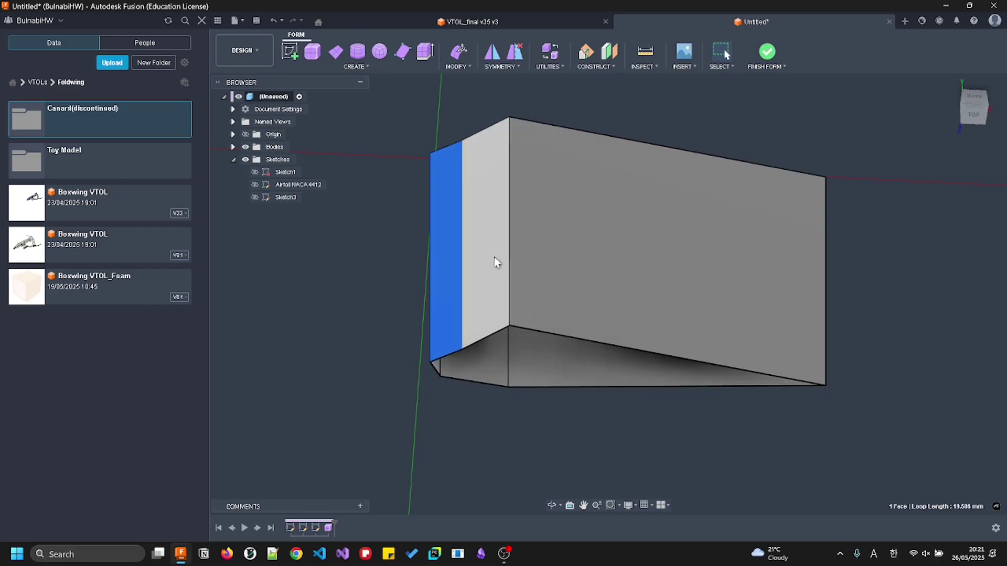
key(alt+2)
key(alt+3)
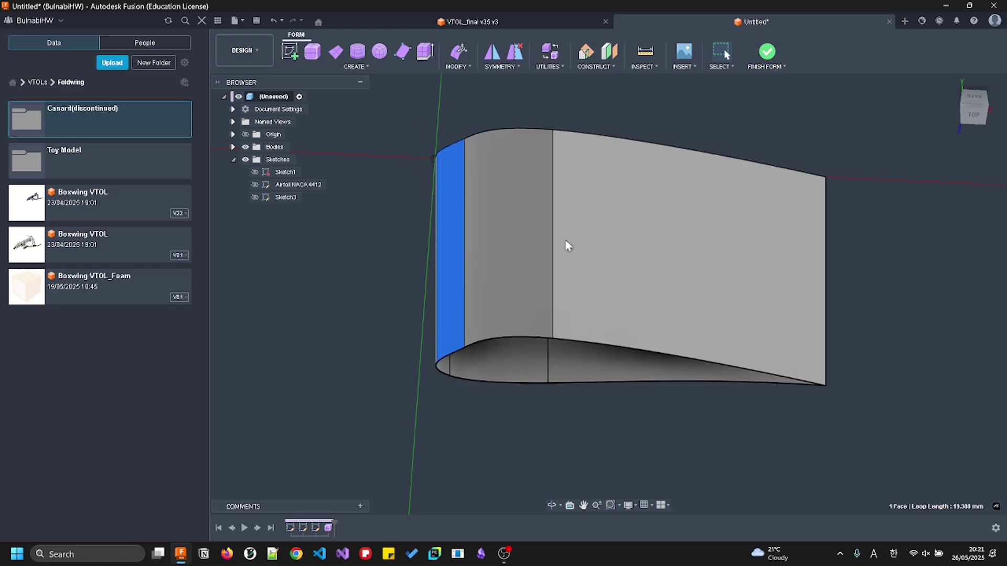
click(508, 116)
key(alt+1)
key(alt+3)
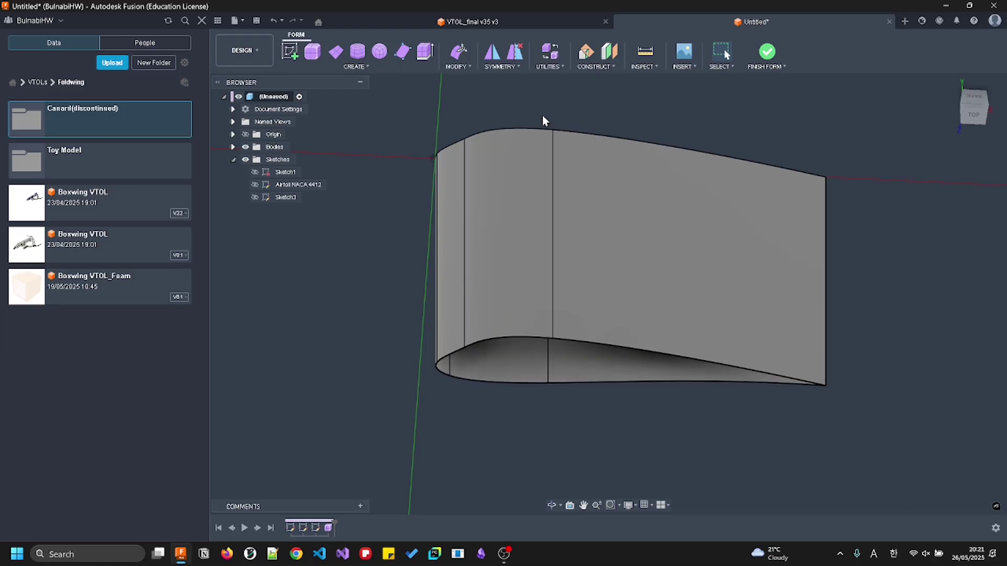
Cycle the form through the box, control frame and smooth options of the Display Mode utility, ending in box display
click(553, 65)
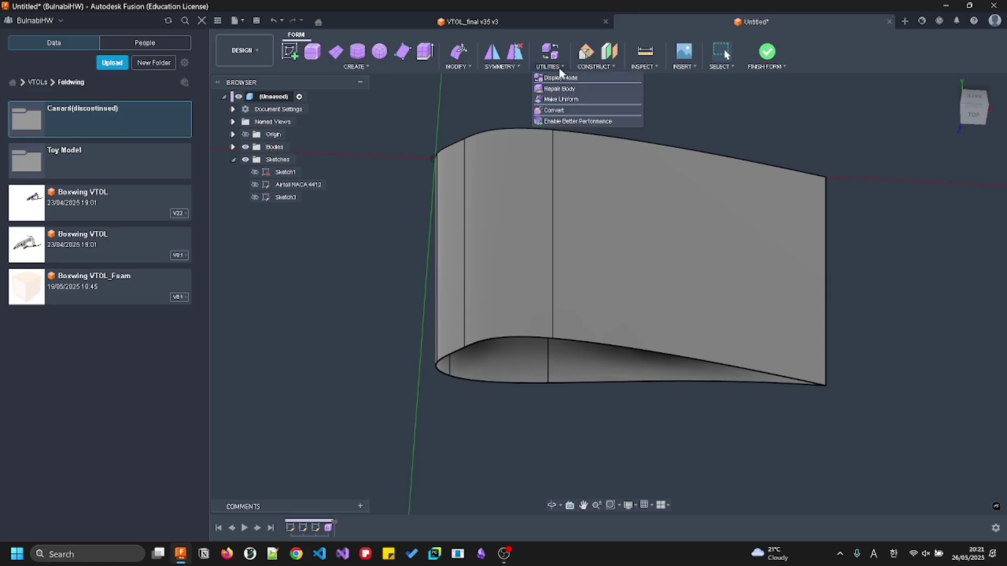
click(552, 79)
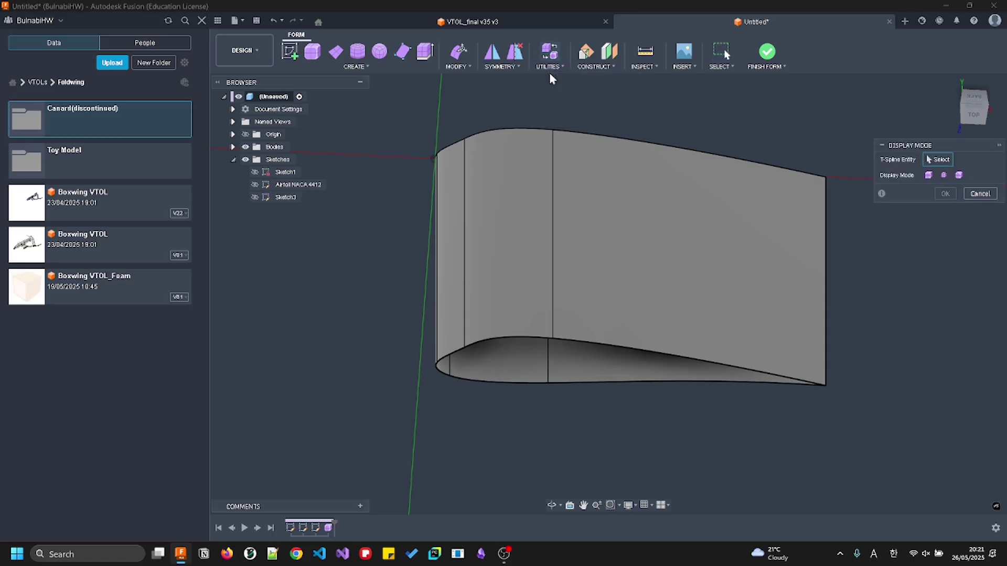
click(929, 175)
click(944, 175)
click(959, 175)
click(944, 175)
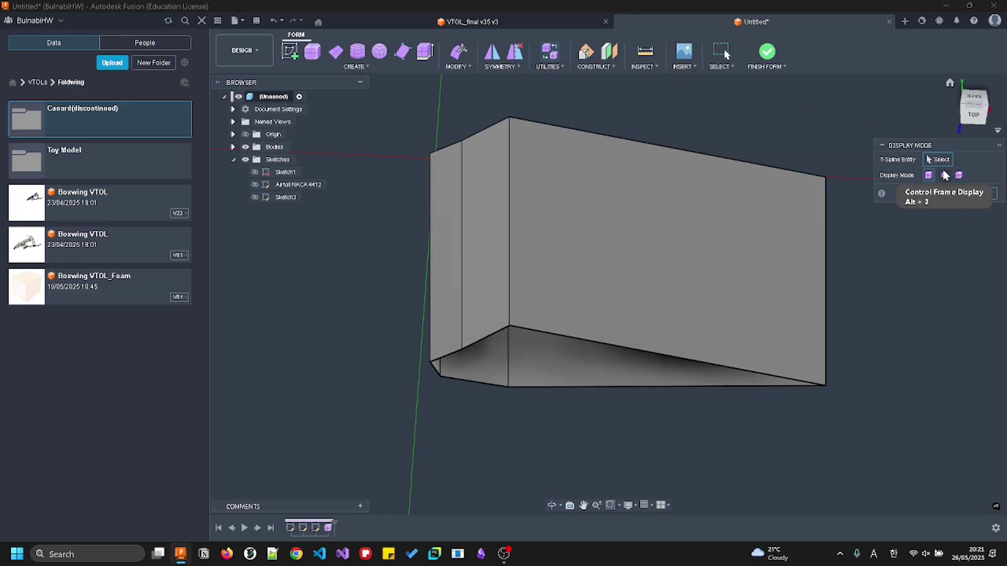
click(957, 175)
click(929, 175)
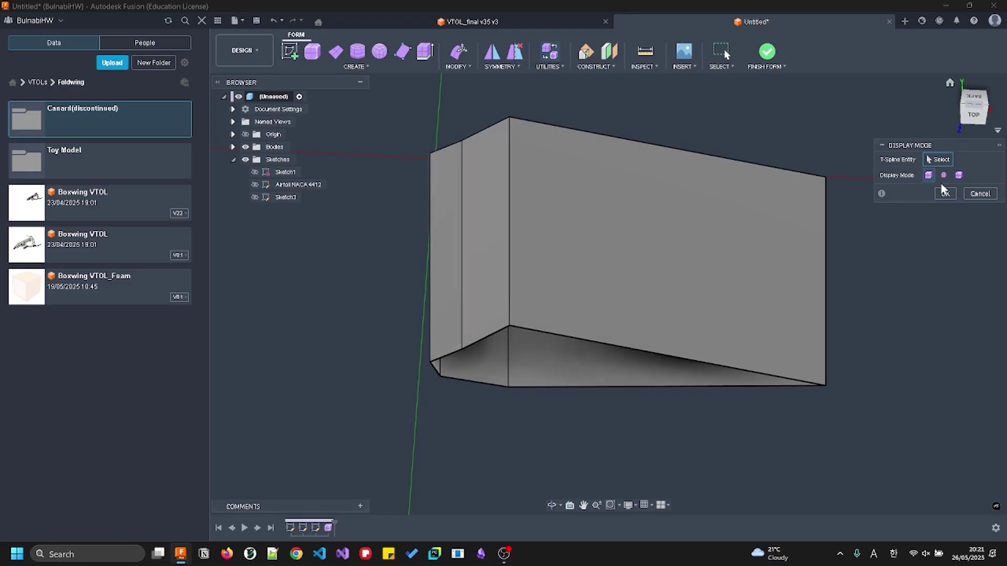
click(980, 194)
scroll(650, 163, down, 3)
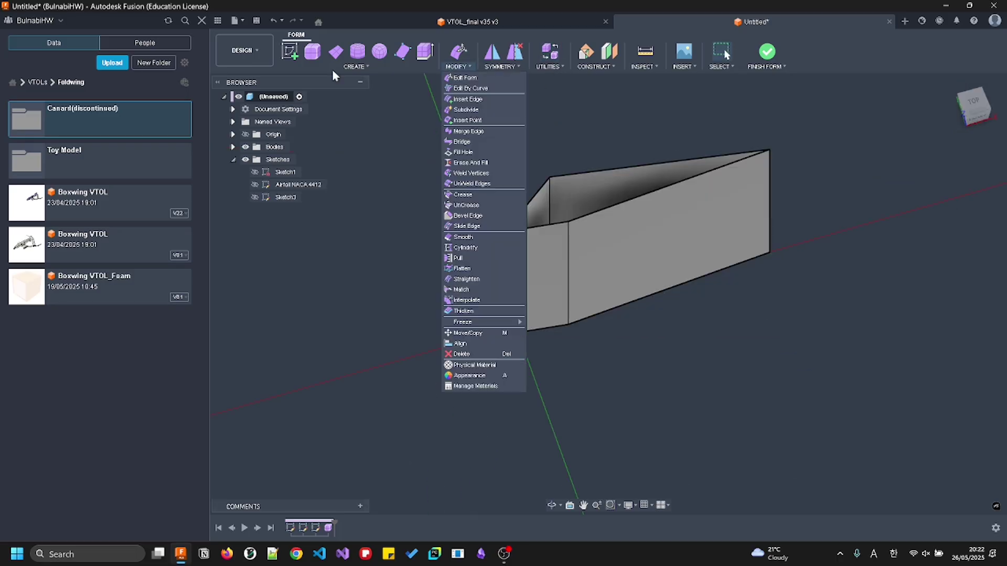
click(342, 67)
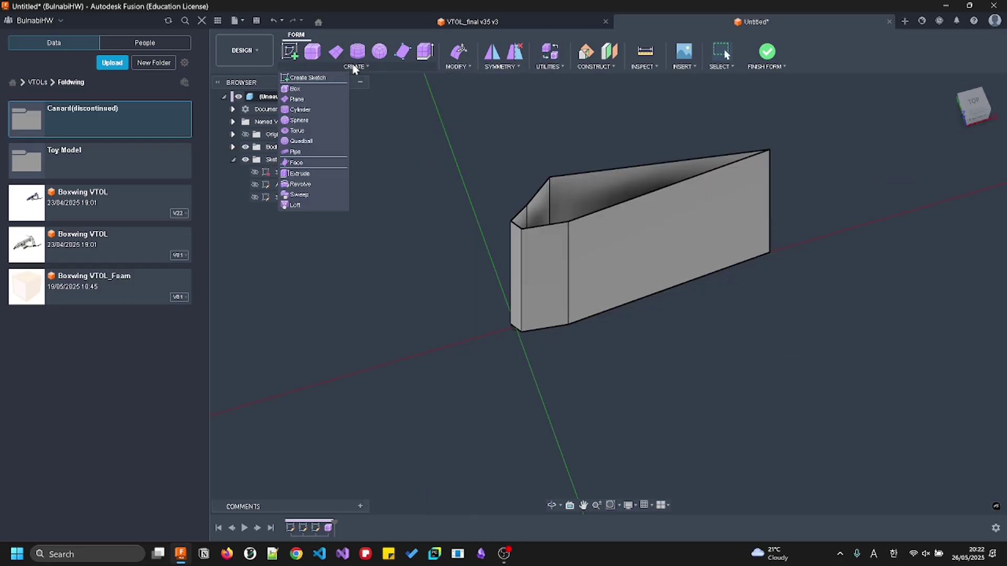
click(462, 67)
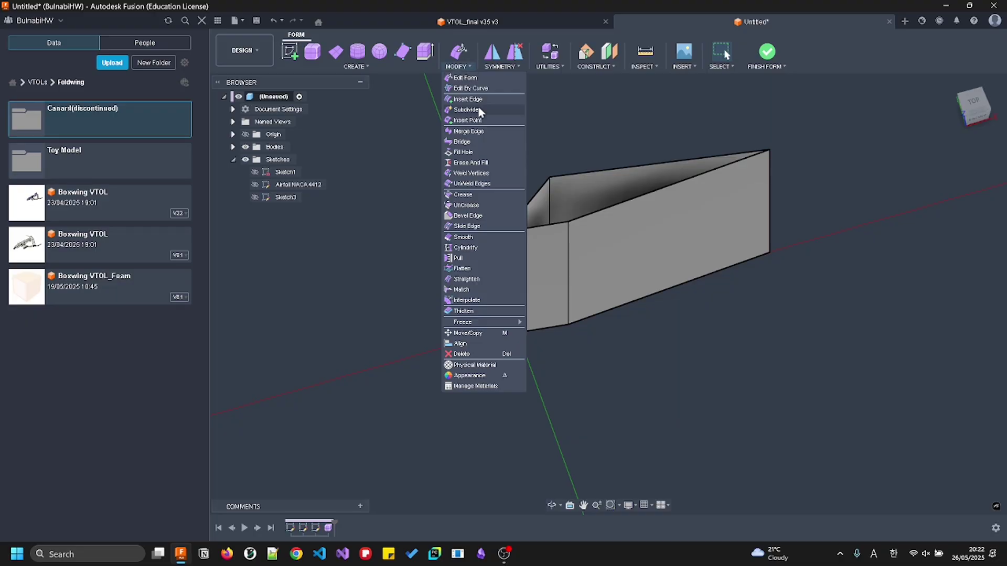
click(606, 116)
click(366, 68)
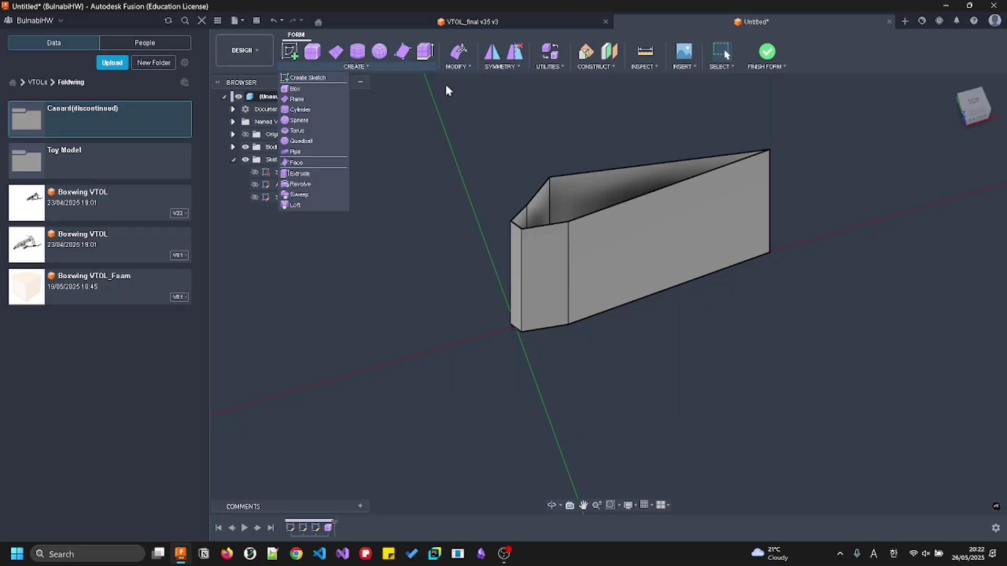
click(574, 204)
click(539, 206)
click(619, 249)
click(348, 65)
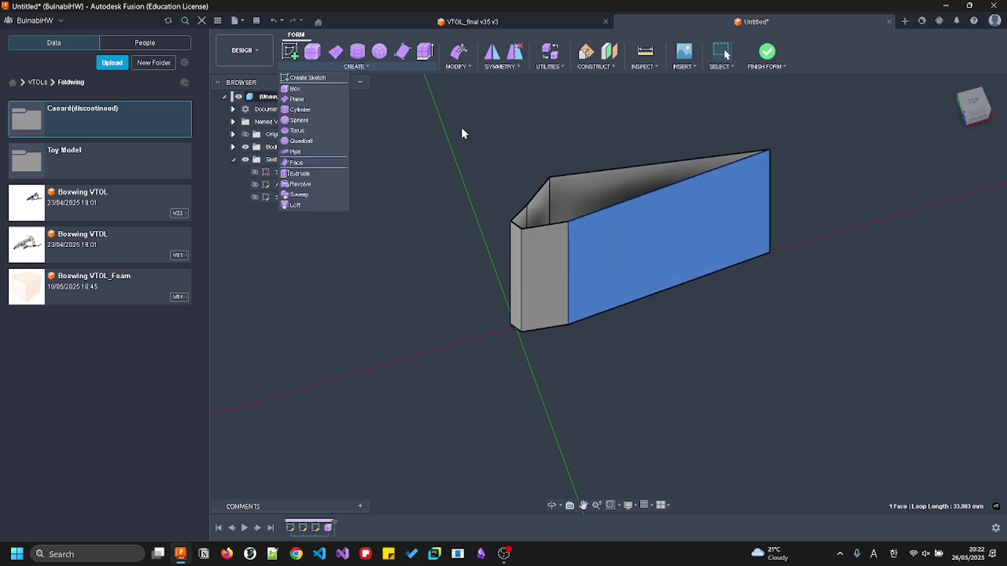
click(441, 140)
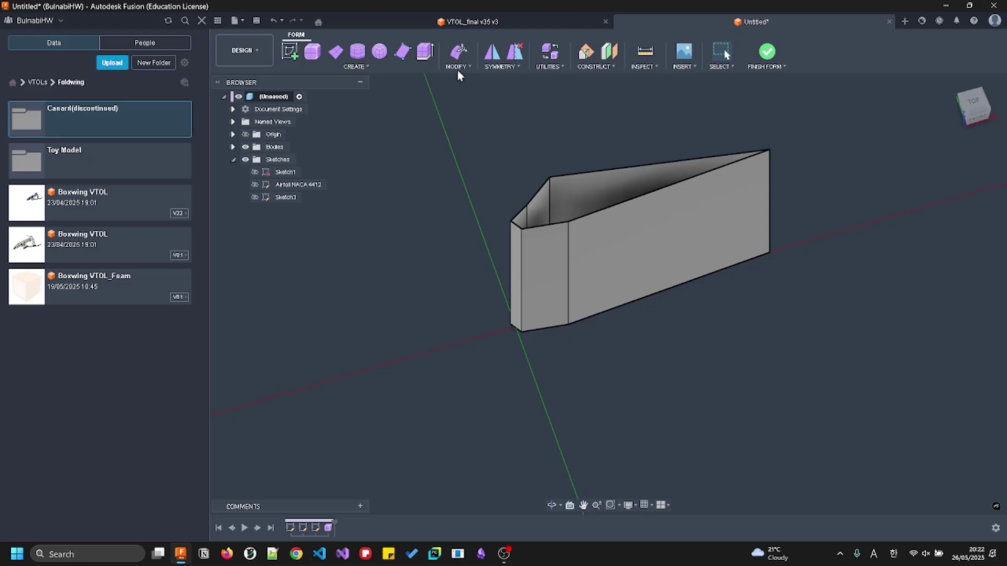
click(458, 70)
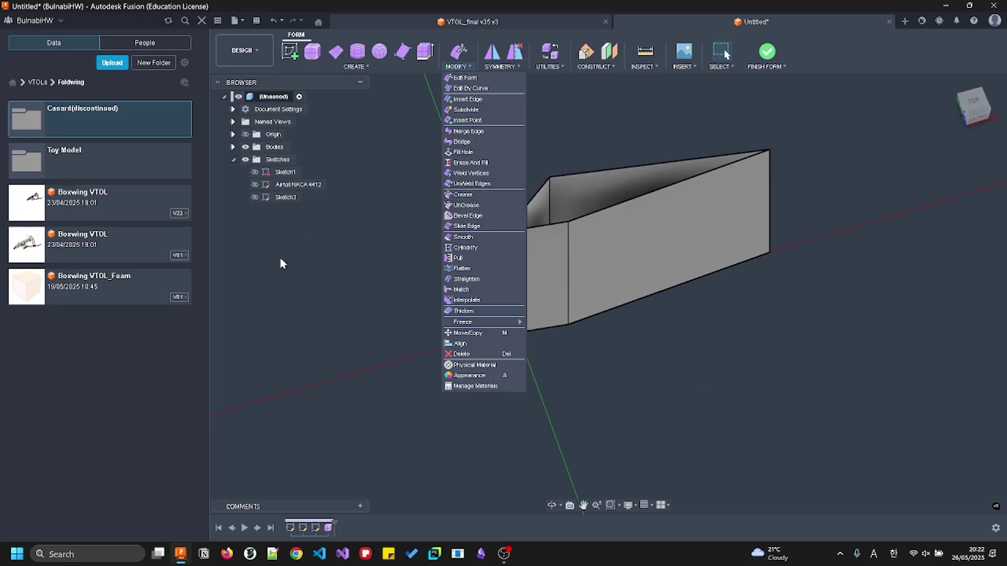
click(389, 301)
shift+middle_drag(435, 254, 499, 257)
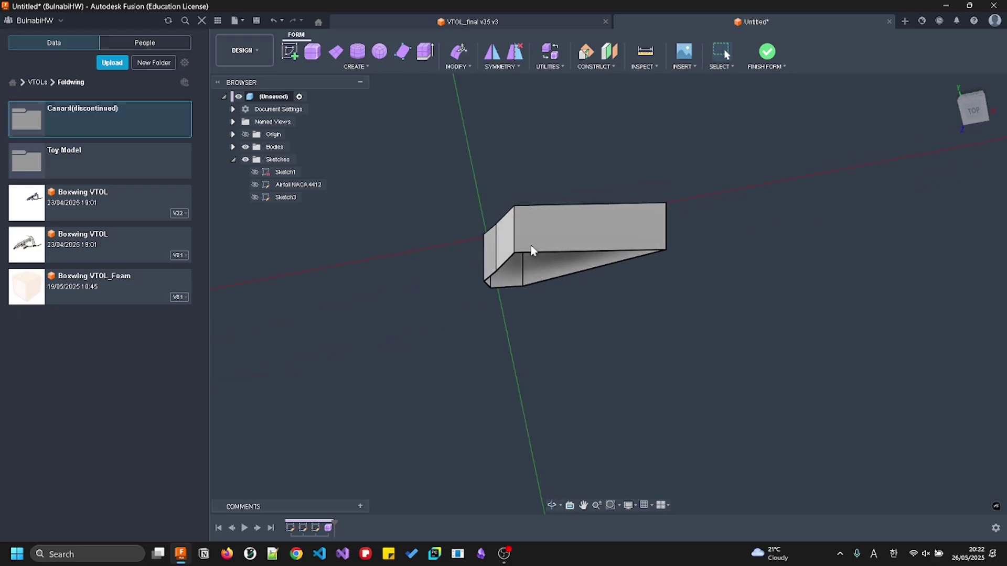
Show the Airfoil NACA 4412 sketch and switch the airfoil form to control frame display
shift+middle_drag(458, 73, 454, 340)
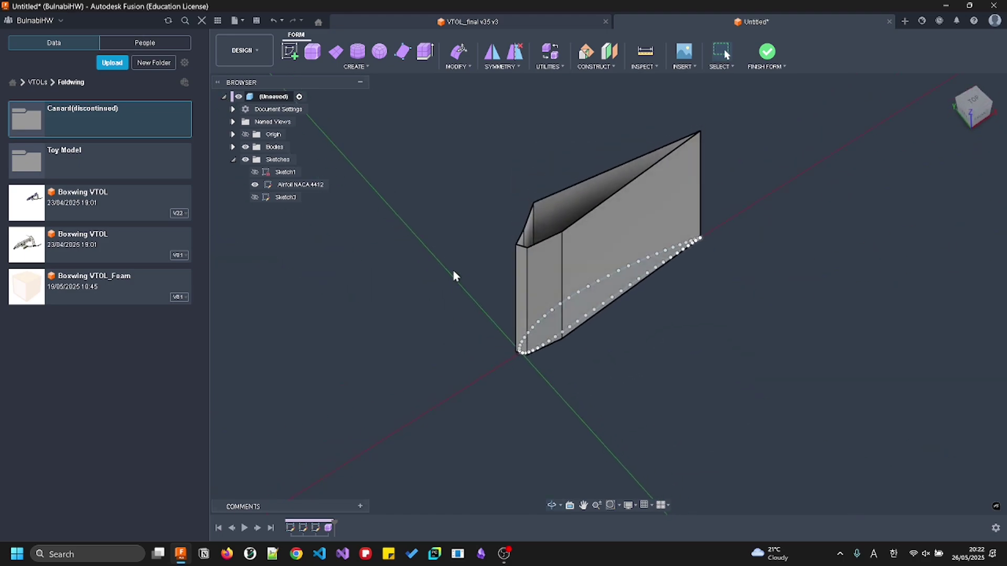
key(alt+2)
shift+middle_drag(495, 390, 496, 393)
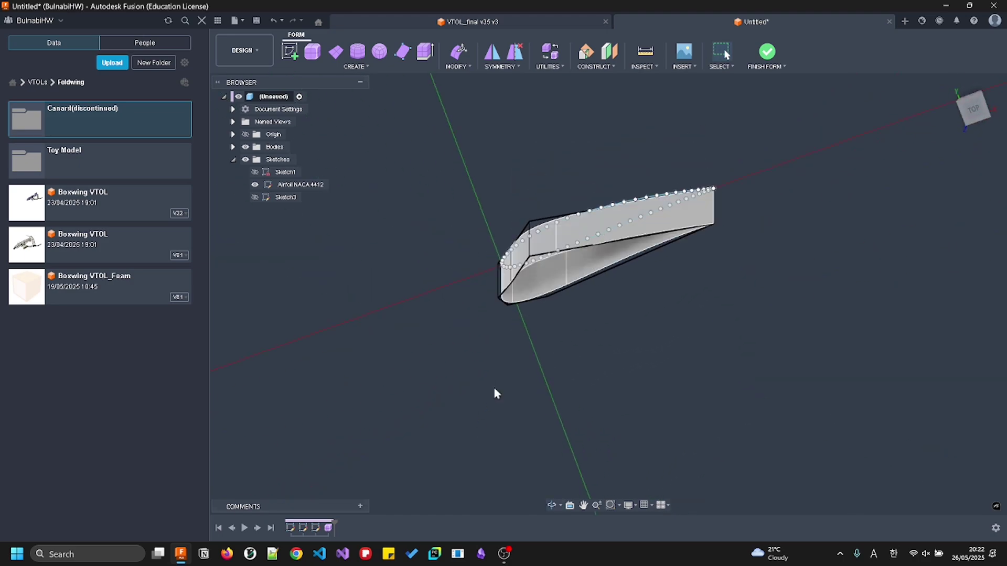
mouse_move(542, 346)
shift+middle_down()
mouse_move(556, 367)
mouse_move(548, 359)
shift+middle_up()
shift+middle_drag(592, 223, 594, 240)
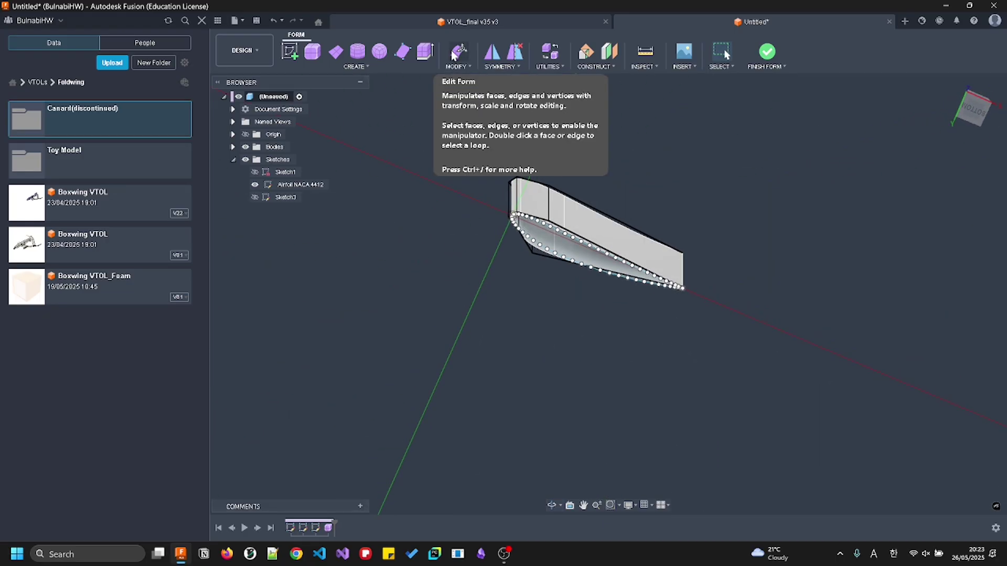
Try Edit Form on the control frame by moving the upper surface's peak vertex about 1.92 mm
click(457, 67)
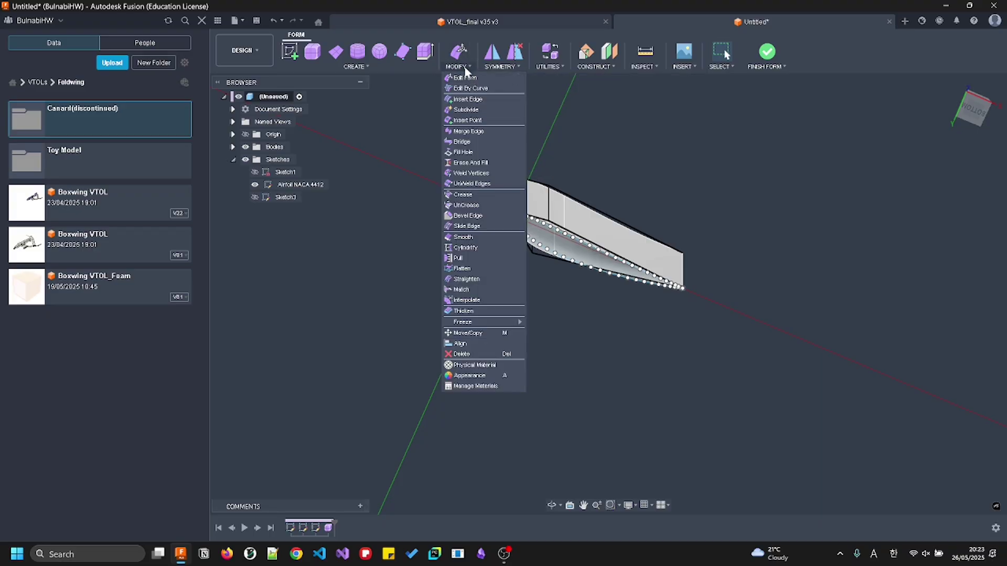
click(462, 57)
shift+middle_drag(508, 118, 551, 272)
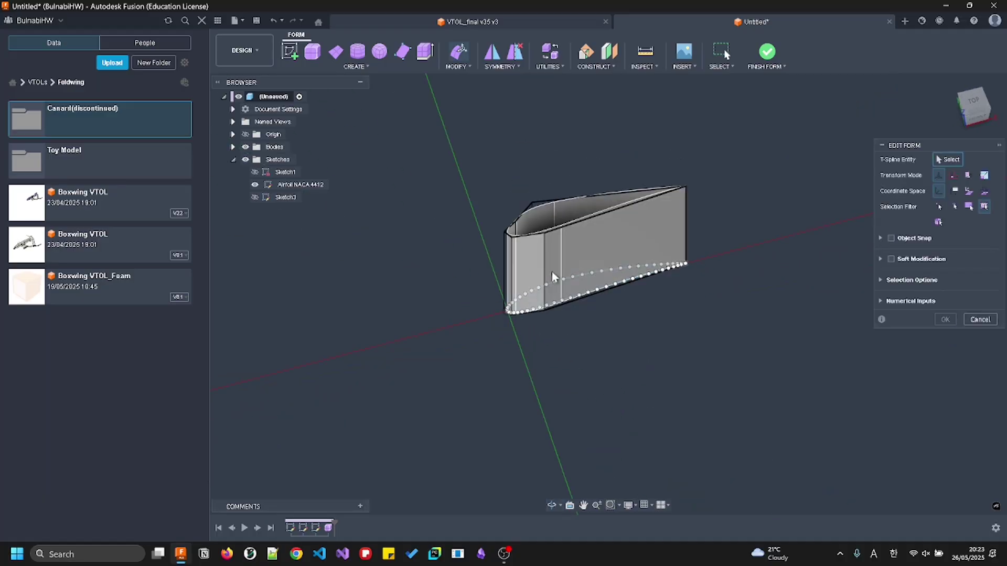
shift+middle_drag(541, 276, 568, 167)
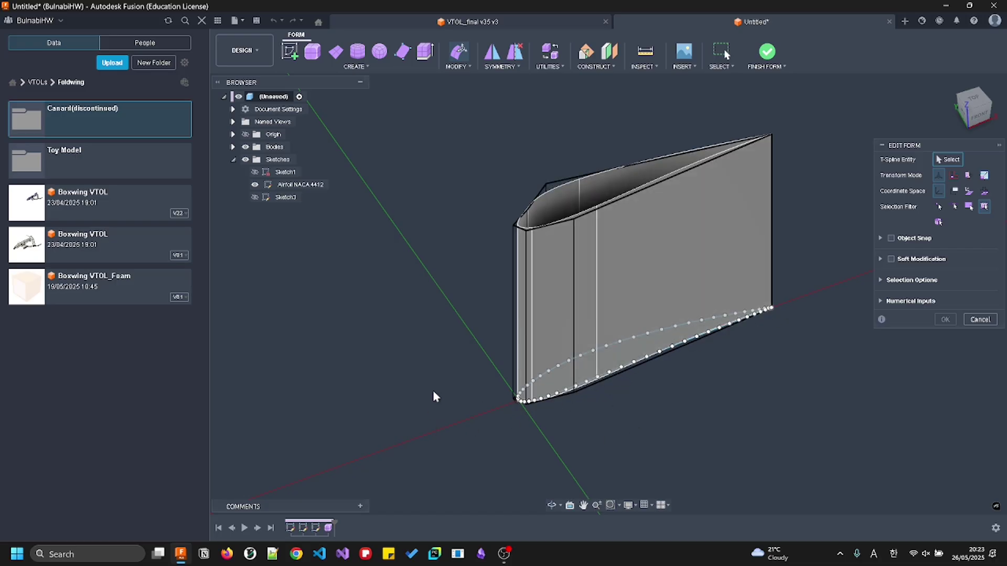
shift+middle_drag(553, 233, 545, 299)
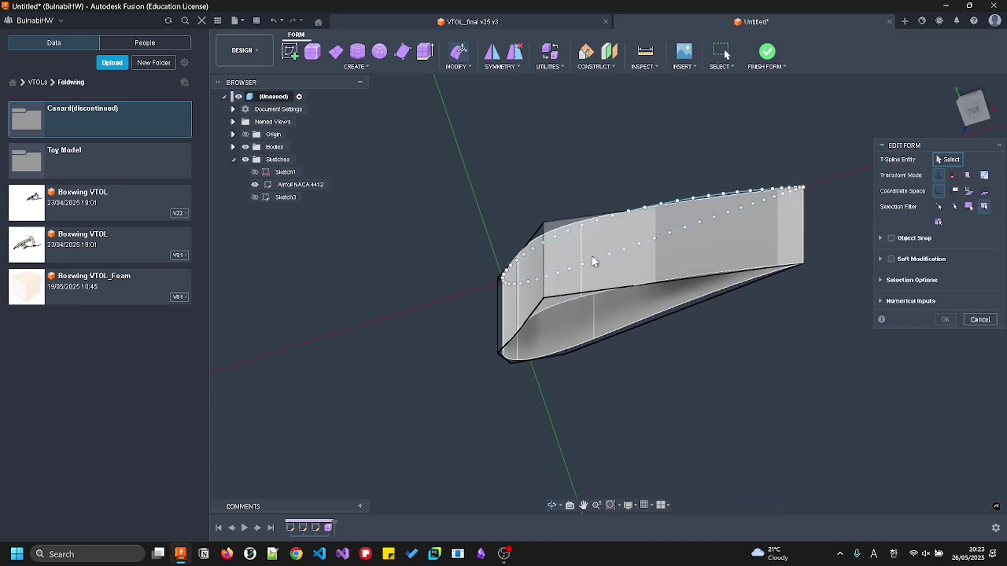
click(543, 278)
shift+middle_drag(459, 304, 485, 226)
scroll(552, 278, up, 3)
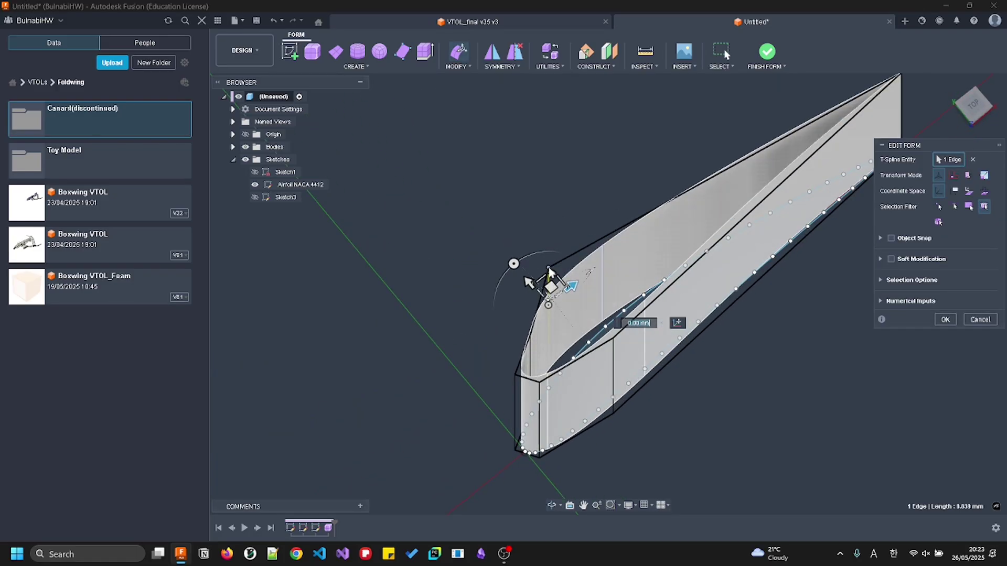
click(549, 268)
drag(551, 249, 546, 293)
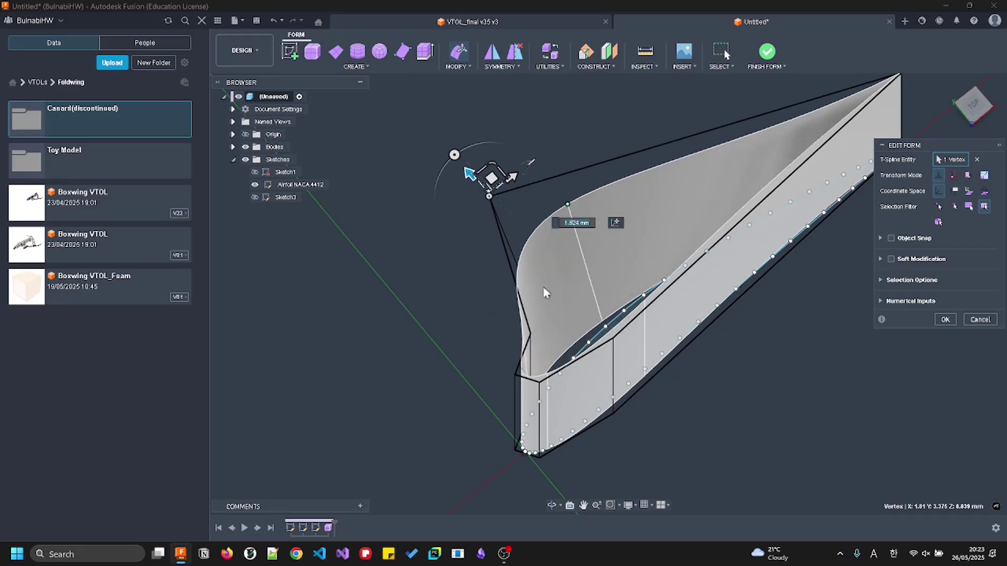
key(Escape)
shift+middle_drag(593, 301, 637, 350)
middle_drag(706, 351, 618, 230)
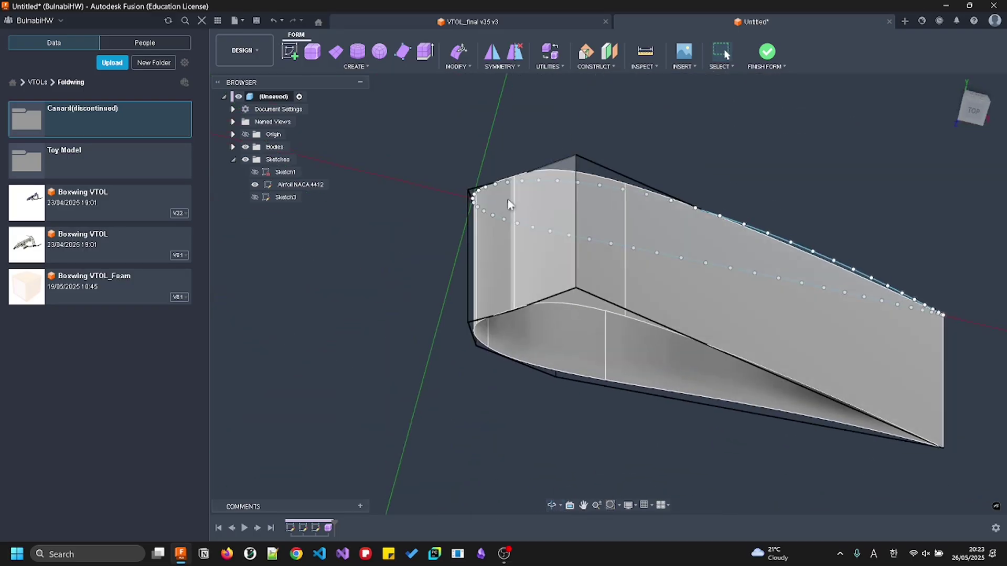
With Edit Form, select single vertices, edges and a face of the control frame one at a time to examine what can be manipulated
click(460, 54)
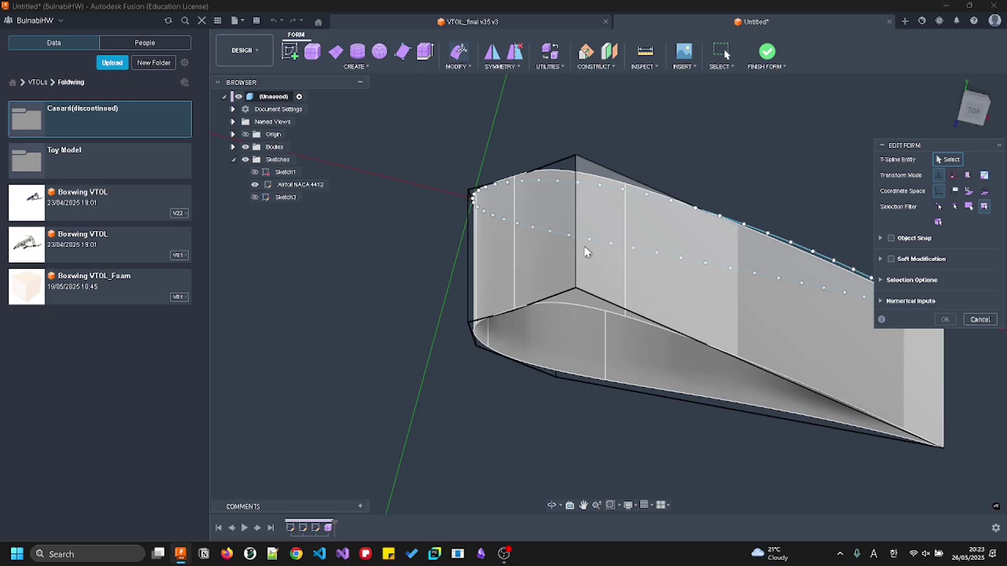
click(533, 237)
click(576, 287)
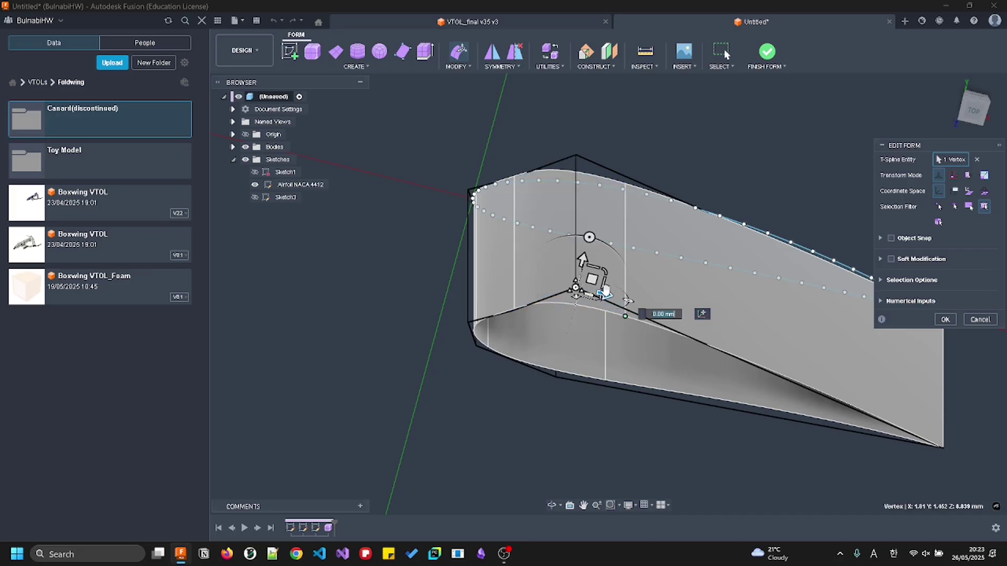
click(576, 160)
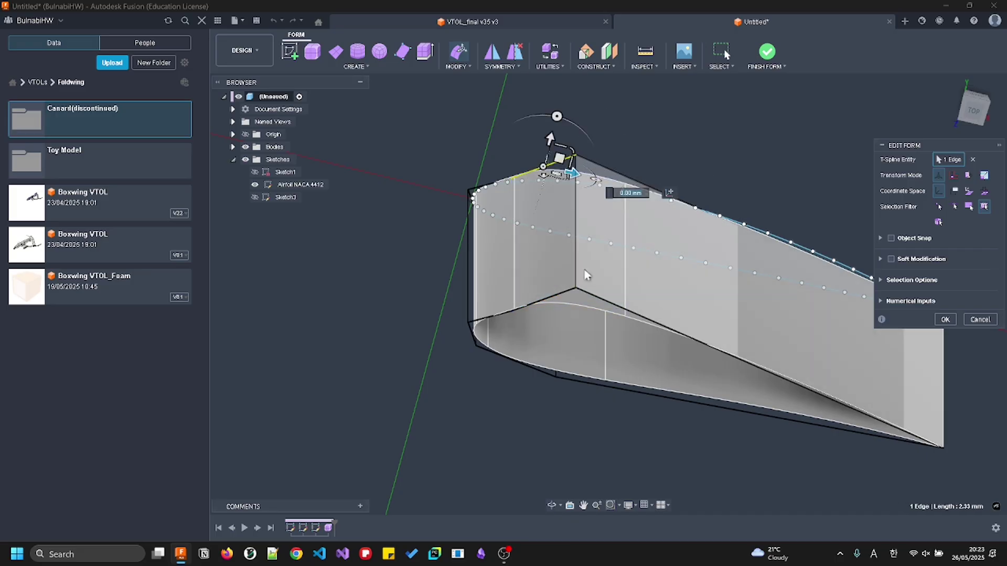
click(577, 253)
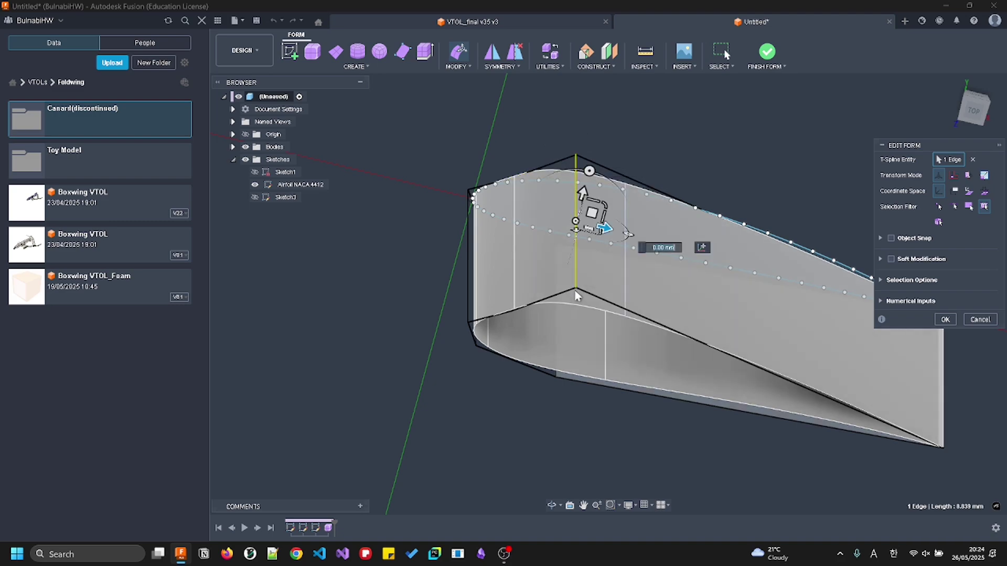
click(598, 285)
drag(766, 270, 787, 329)
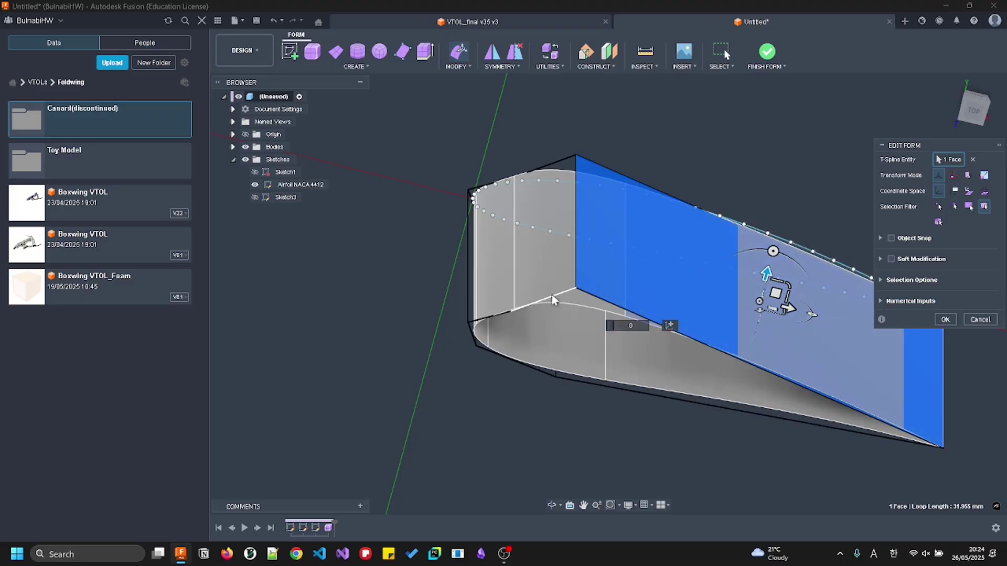
click(552, 296)
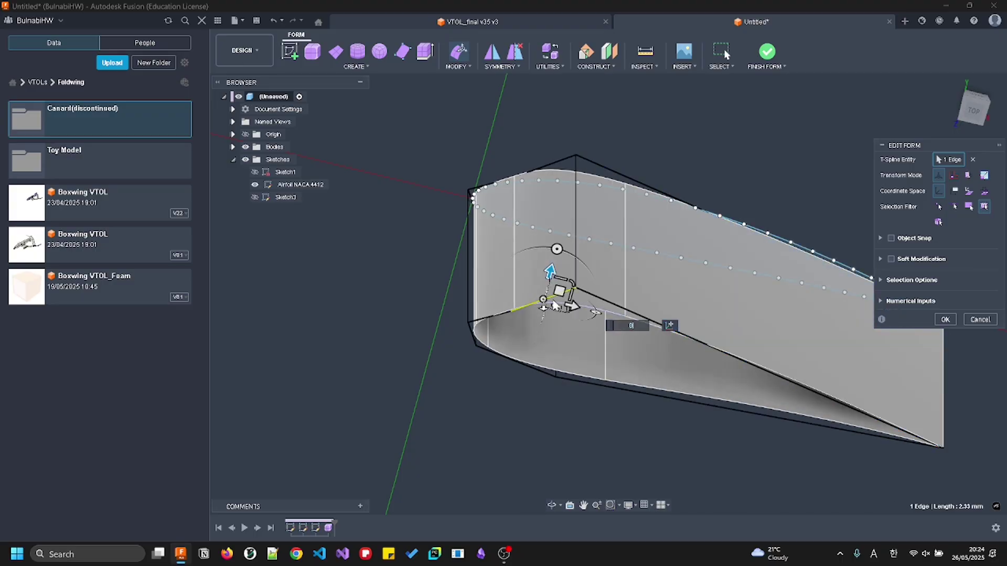
Select the control frame's whole edge loop at the free end and the one at the sketch end in turn
double_click(520, 304)
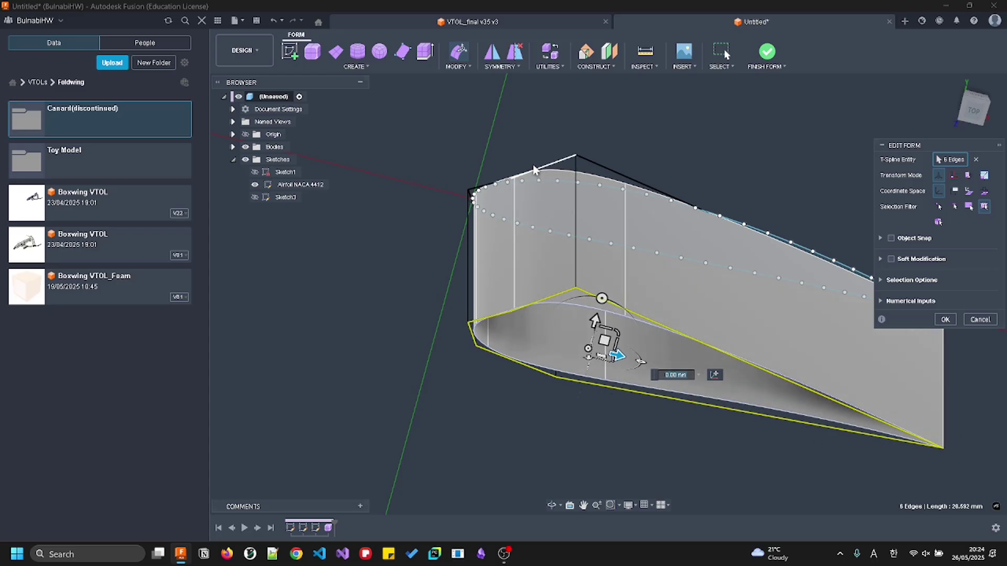
double_click(577, 157)
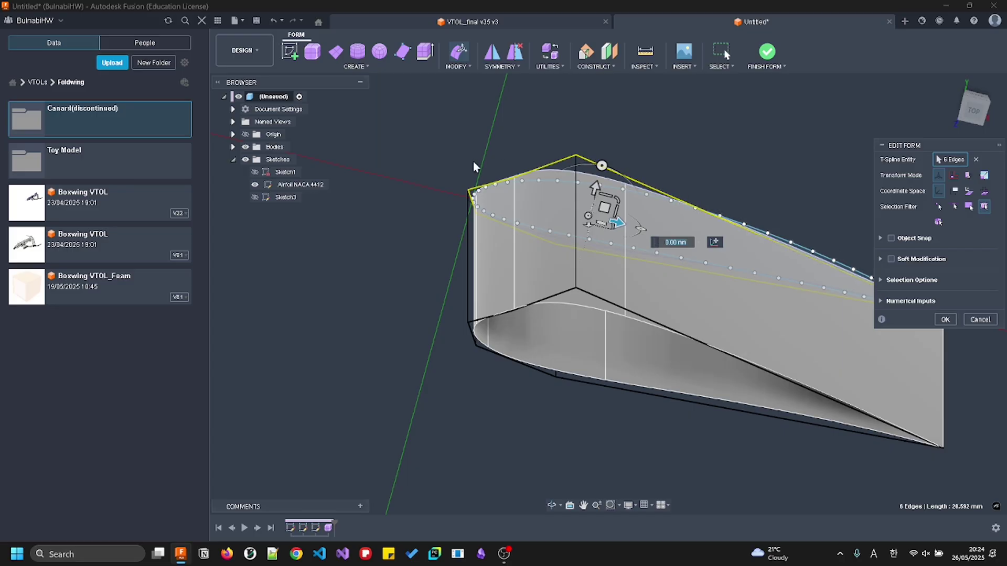
shift+middle_drag(753, 202, 492, 196)
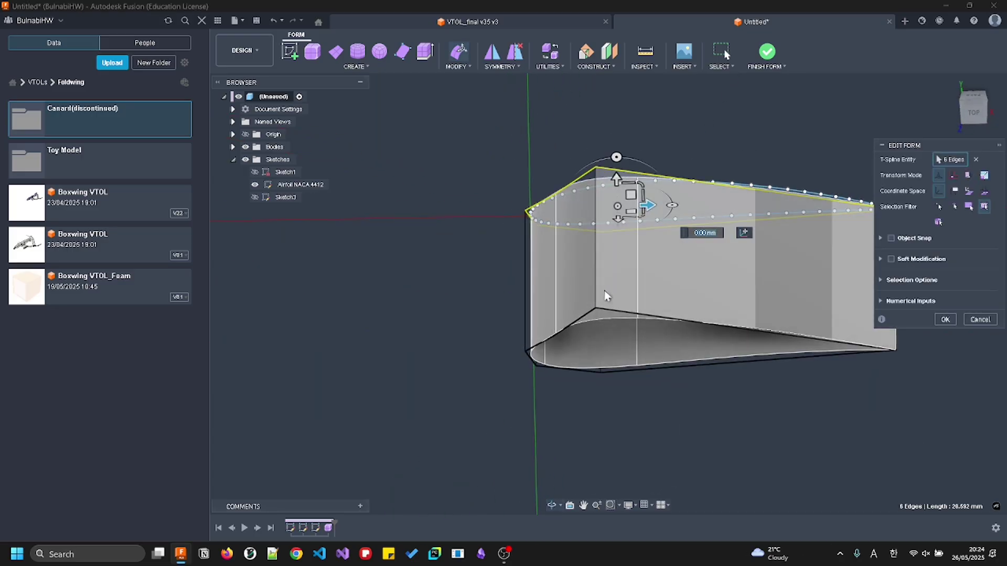
In top view, move the upper surface's peak edge toward the trailing edge to fit the upper curve to the airfoil sketch points
click(594, 253)
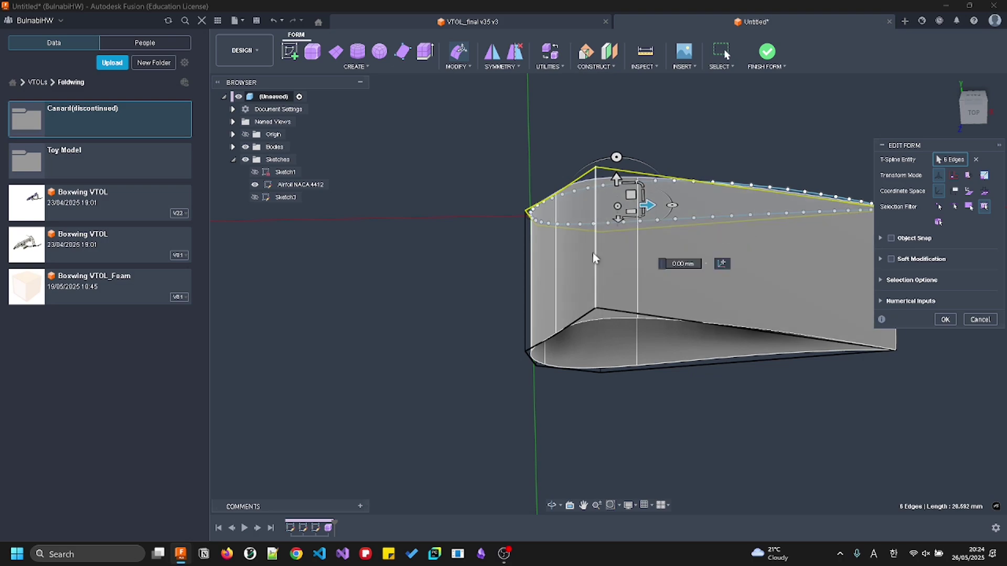
shift+middle_drag(540, 90, 732, 109)
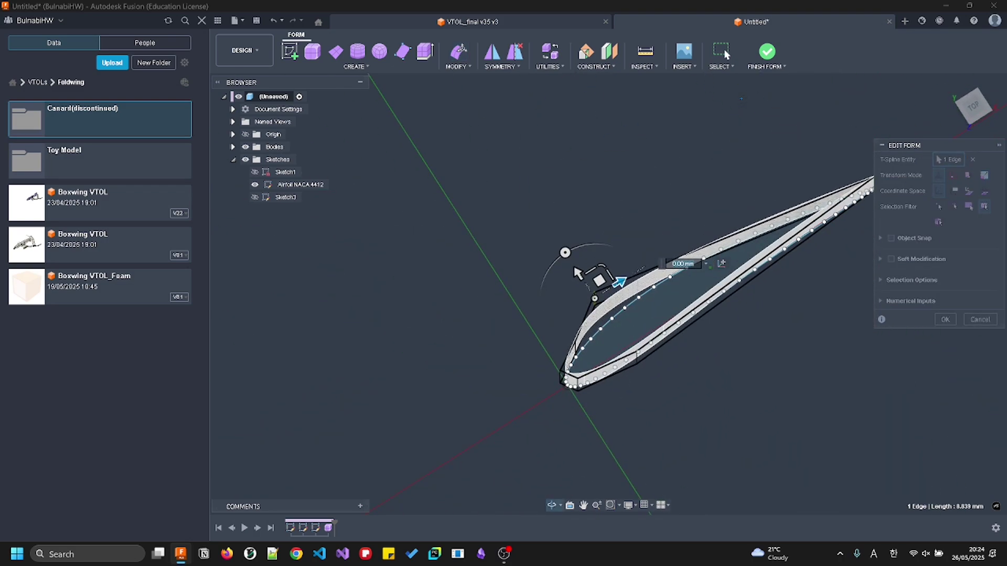
click(973, 106)
drag(591, 276, 591, 284)
shift+middle_drag(591, 285, 566, 329)
click(535, 361)
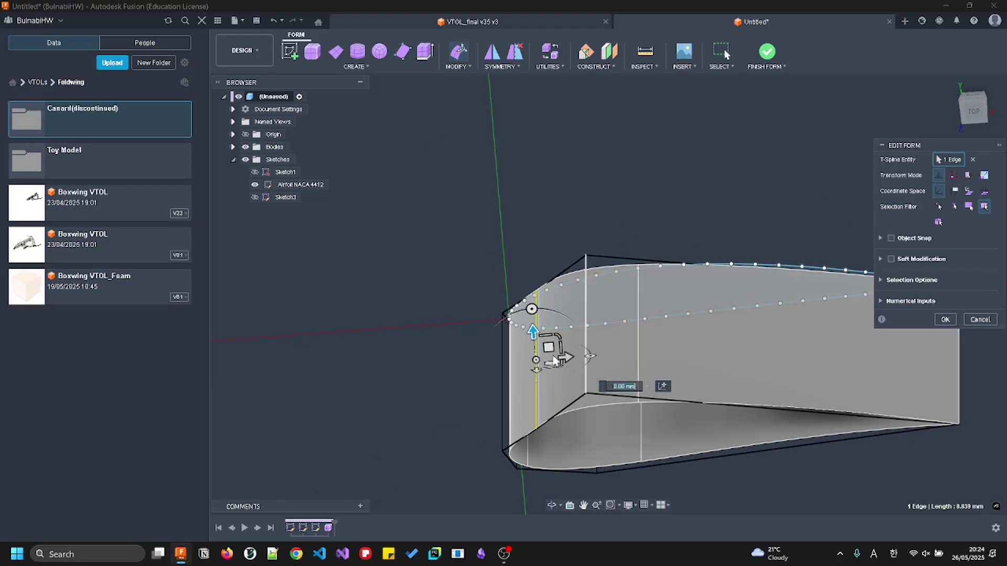
click(585, 300)
click(971, 113)
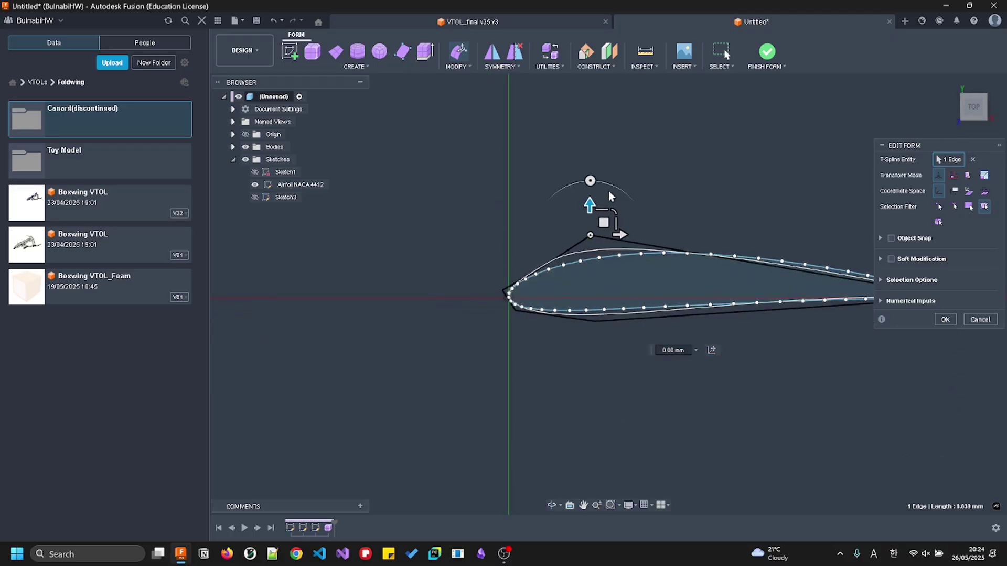
drag(617, 246, 674, 222)
Nudge the upper control edge between the nose and the peak vertically in top view to match the sketch points
shift+middle_drag(528, 254, 526, 282)
click(526, 282)
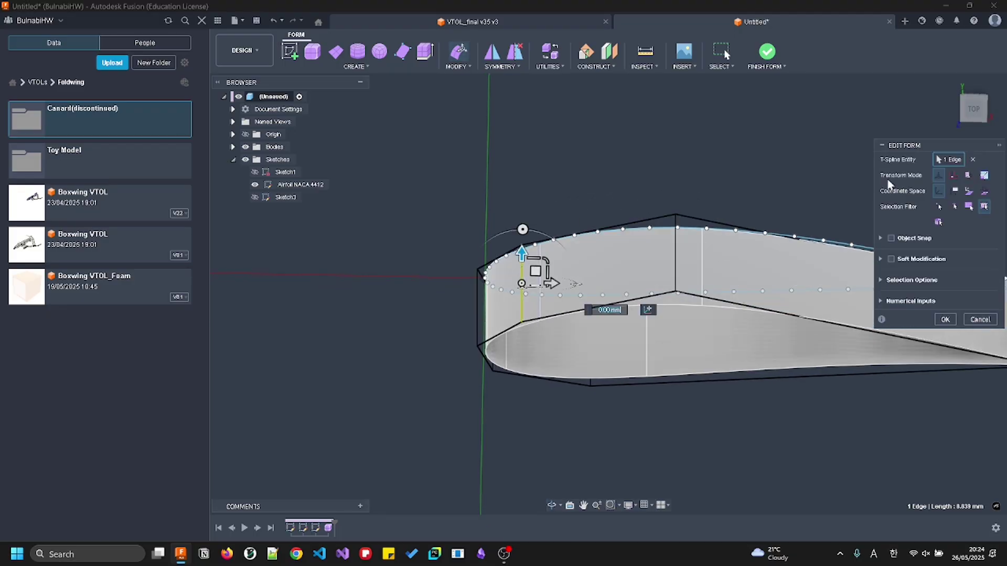
click(974, 113)
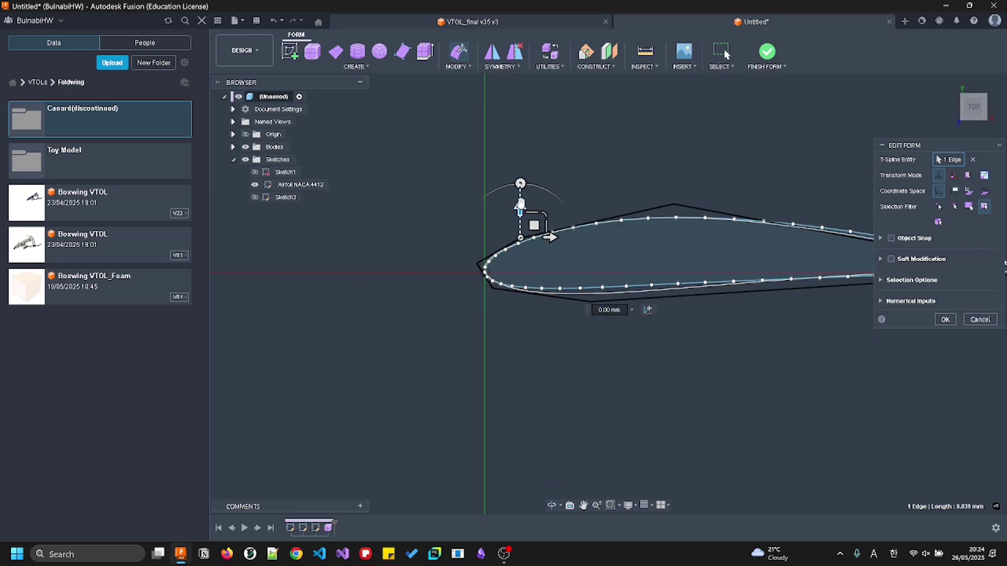
drag(520, 207, 520, 205)
Adjust the foremost control edge at the nose in top view so the leading-edge curve follows the sketch points
shift+middle_drag(520, 206, 479, 225)
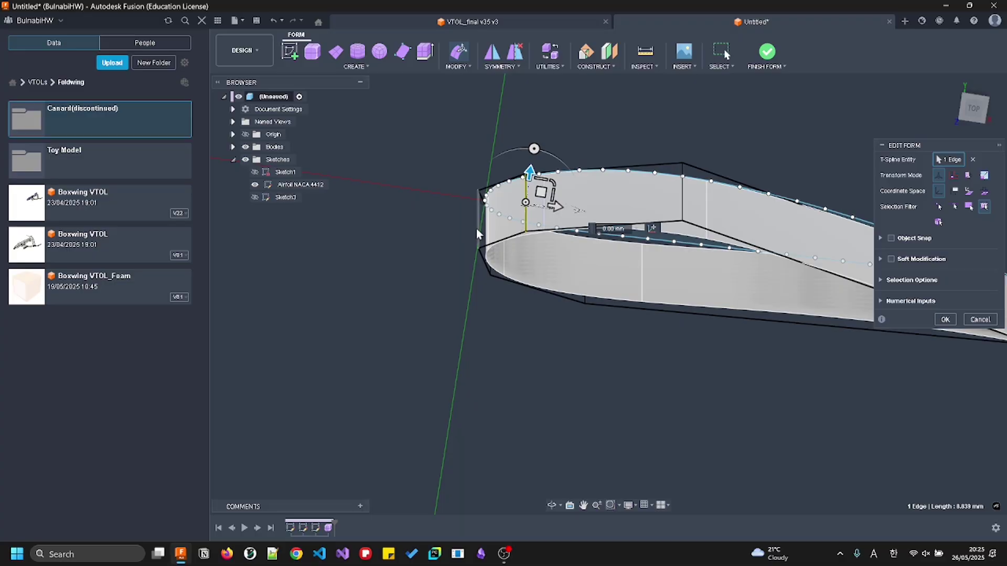
click(477, 234)
click(974, 115)
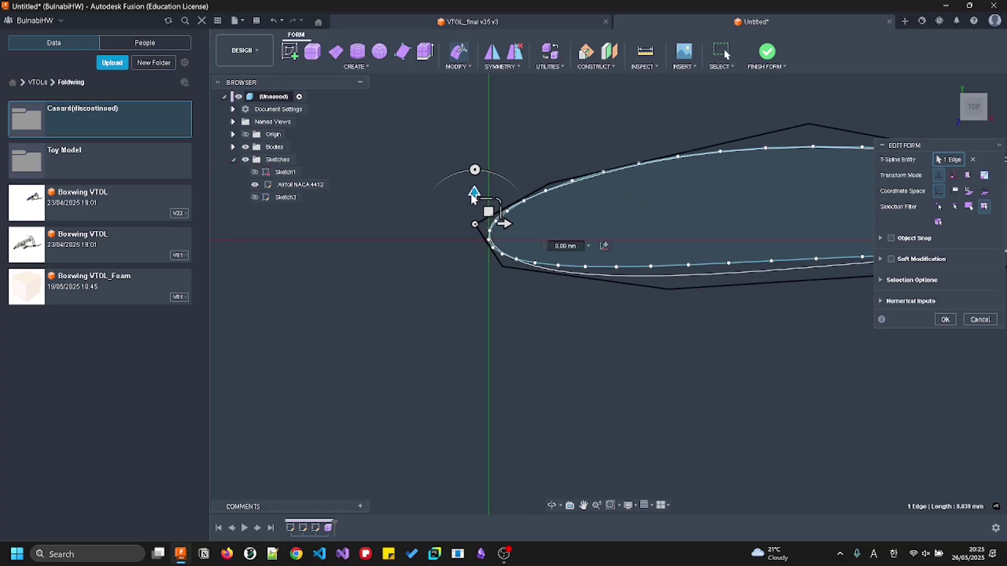
click(472, 203)
click(476, 191)
scroll(613, 306, down, 4)
middle_drag(637, 285, 572, 361)
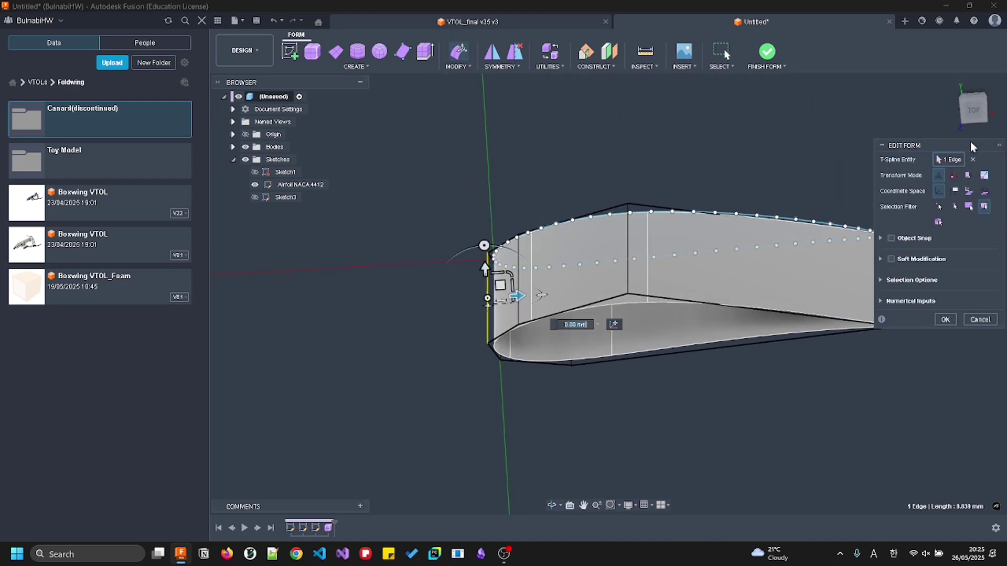
click(974, 109)
drag(490, 203, 490, 206)
shift+middle_drag(551, 323, 547, 292)
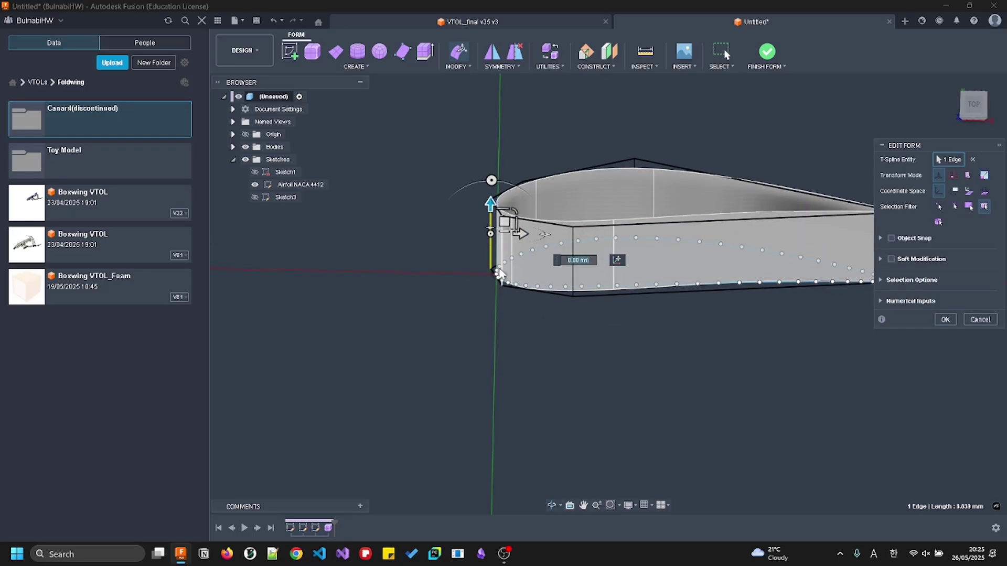
Adjust the lower control edge just behind the nose in top view to fit the underside of the leading edge
click(502, 274)
click(973, 103)
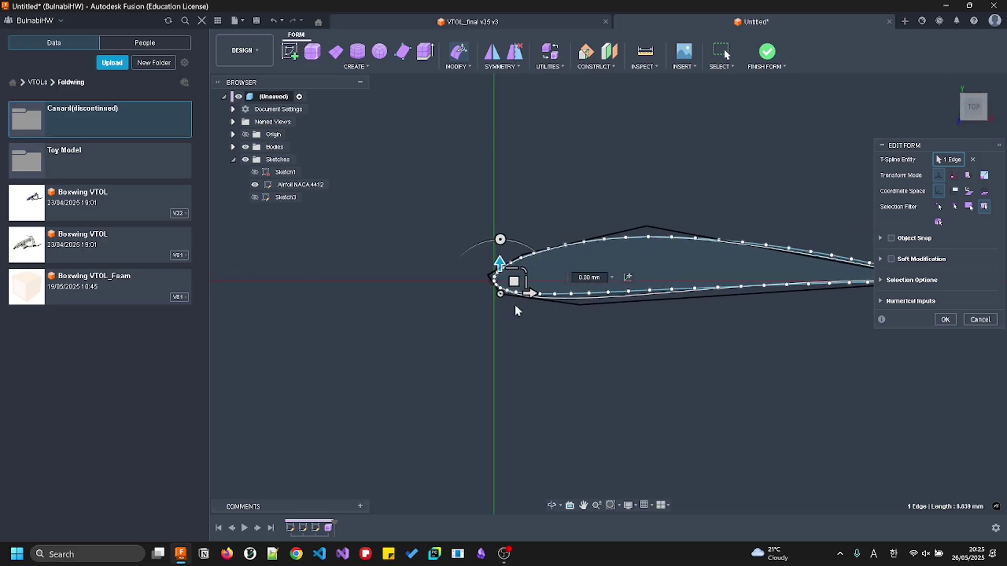
drag(530, 296, 525, 301)
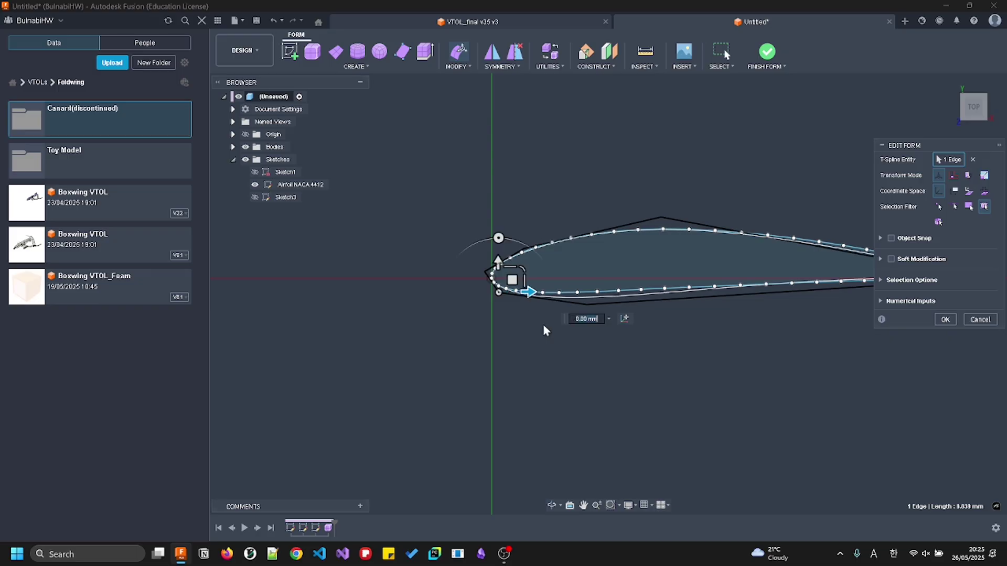
Move the lower mid-chord control edge about 2 mm toward the trailing edge in top view, and adjust its height to the sketch points
shift+middle_drag(564, 326, 572, 305)
click(586, 299)
click(972, 105)
drag(618, 374, 728, 350)
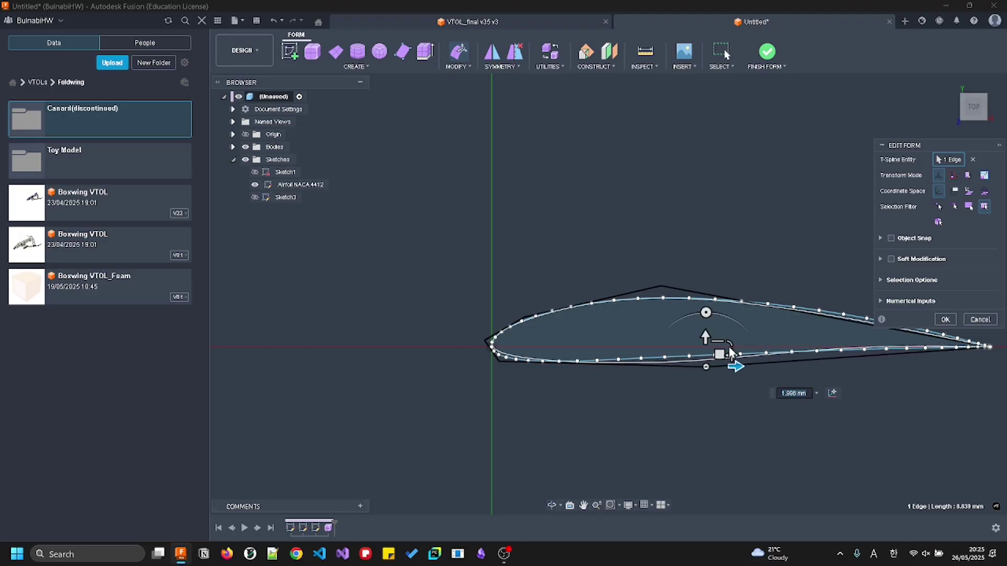
drag(704, 335, 708, 336)
Move the upper surface's peak edge further toward the trailing edge in top view, and nudge it vertically to fit the sketch
shift+middle_drag(706, 336, 669, 294)
click(657, 307)
click(973, 104)
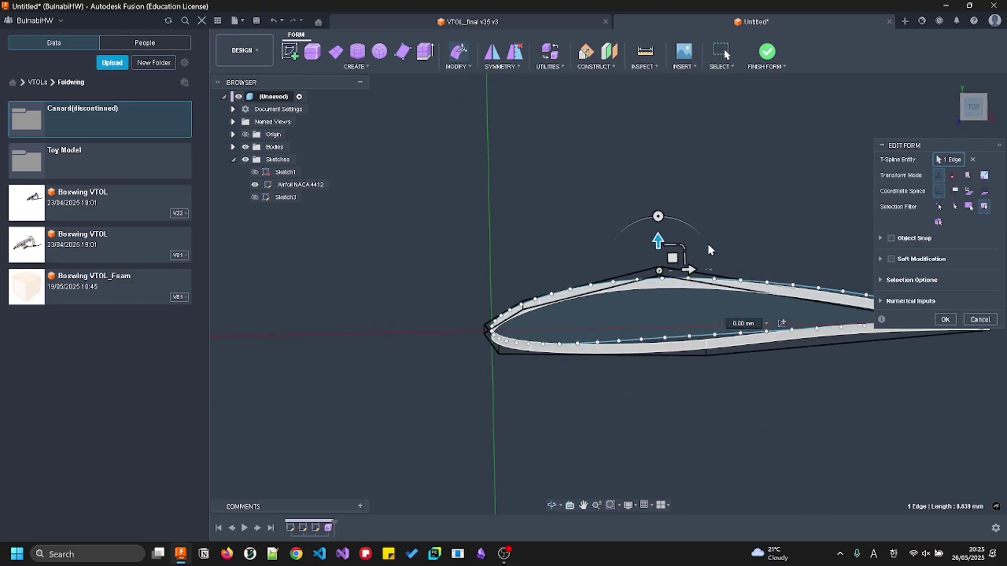
drag(547, 287, 619, 288)
drag(590, 258, 589, 262)
Shift the upper control edge between nose and peak rearward and upward in top view to fit the forward upper curve
shift+middle_drag(586, 267, 572, 300)
click(413, 331)
click(974, 111)
drag(443, 266, 467, 266)
drag(440, 236, 442, 224)
Readjust the foremost nose edge horizontally and vertically in top view to fit the leading-edge curve to the sketch points
shift+middle_drag(442, 225, 423, 262)
click(387, 273)
click(974, 109)
drag(411, 259, 406, 258)
drag(376, 228, 375, 229)
Fine-tune the height of the upper surface's peak edge in top view against the airfoil sketch
shift+middle_drag(379, 230, 375, 265)
click(585, 229)
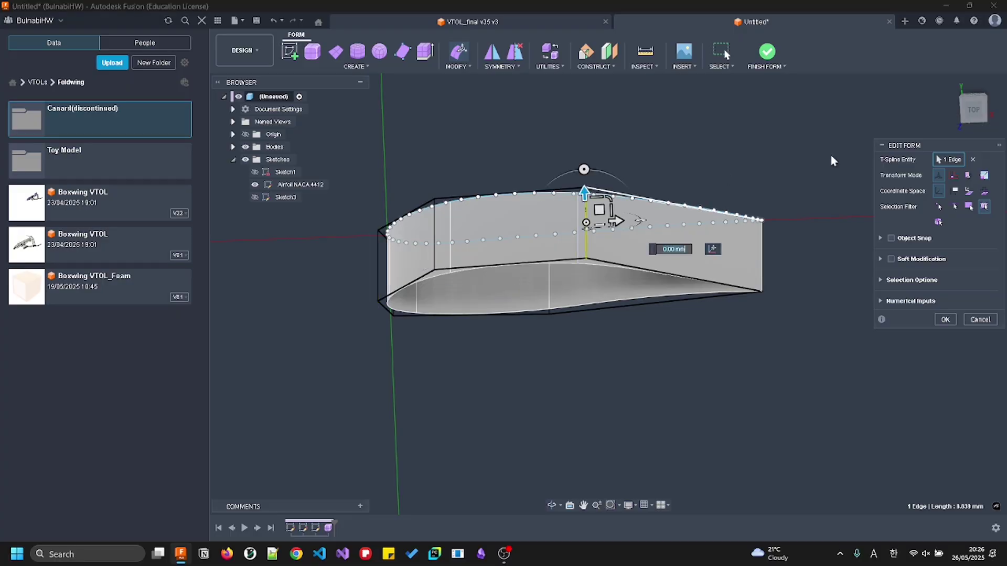
click(974, 108)
shift+middle_drag(626, 225, 527, 178)
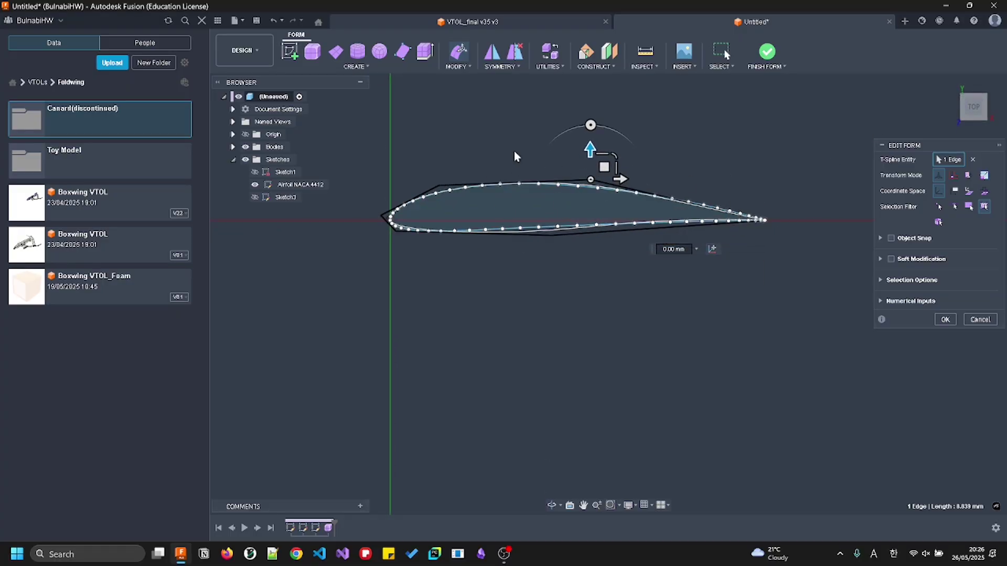
click(592, 154)
Raise the lower mid-chord control edge slightly in top view to fit the underside curve to the sketch points
shift+middle_drag(591, 154, 593, 235)
click(593, 172)
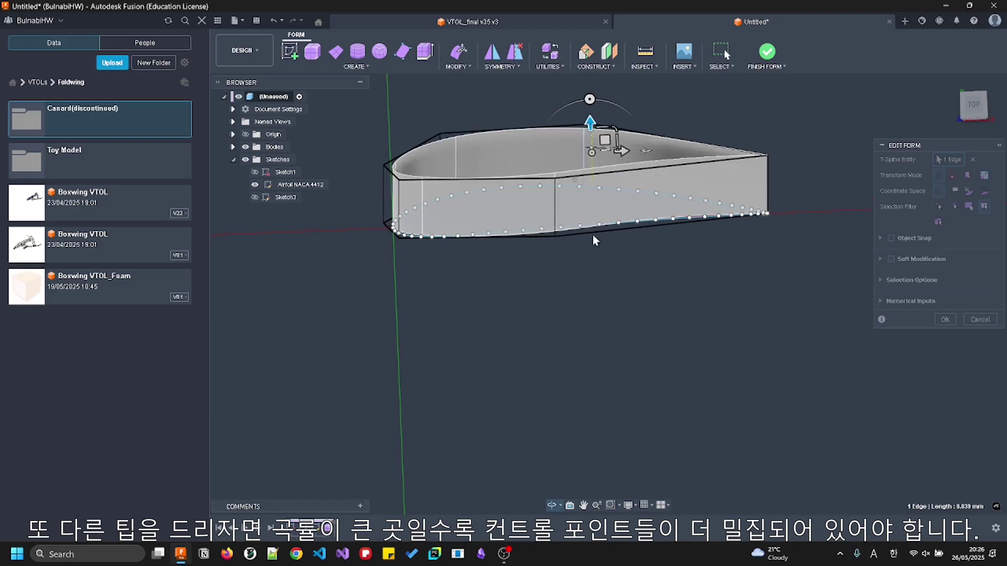
click(555, 226)
click(971, 105)
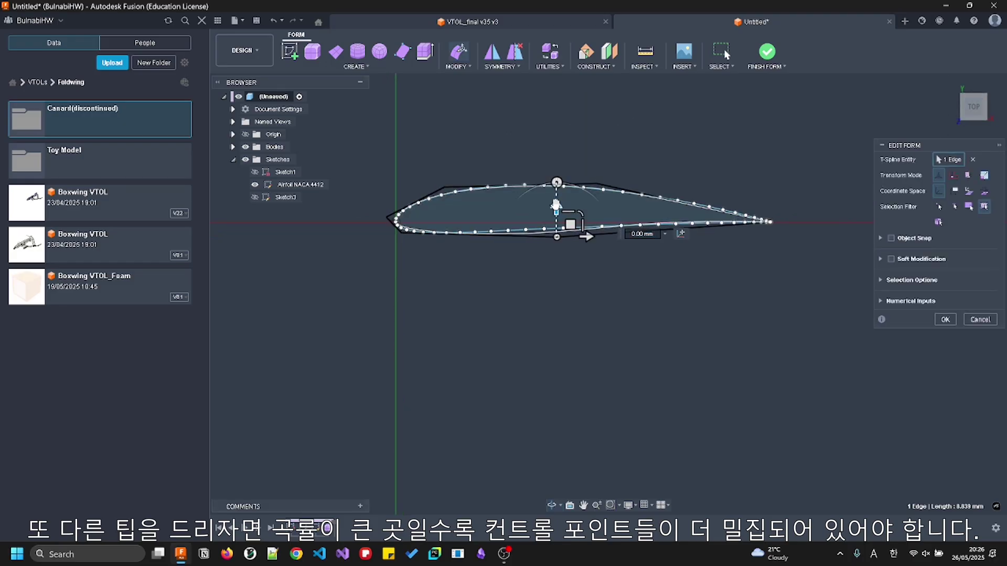
drag(558, 209, 560, 207)
Lower the bottom control edge just behind the nose in top view to match the underside of the leading edge
shift+middle_drag(392, 247, 403, 236)
click(404, 240)
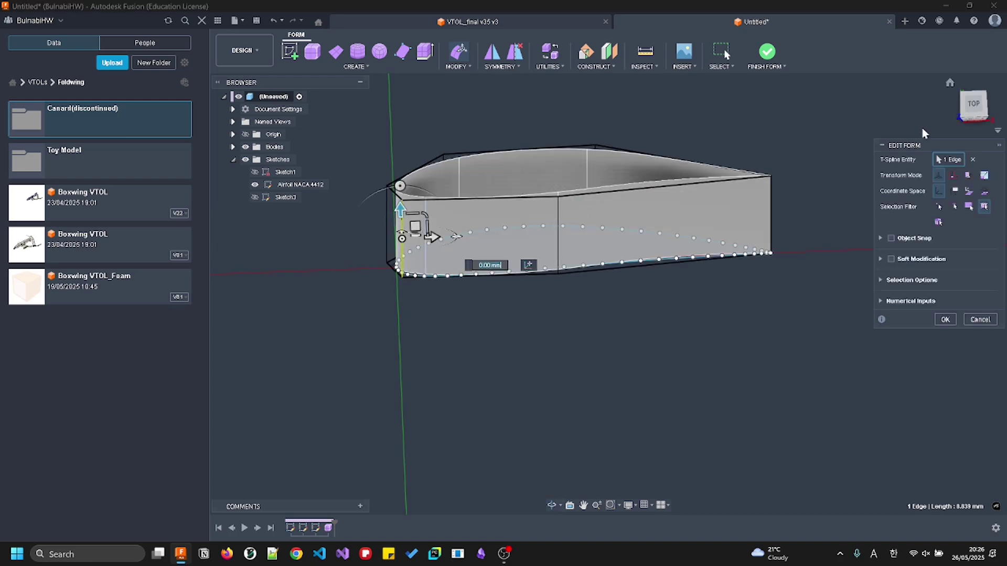
click(974, 105)
drag(404, 242, 404, 251)
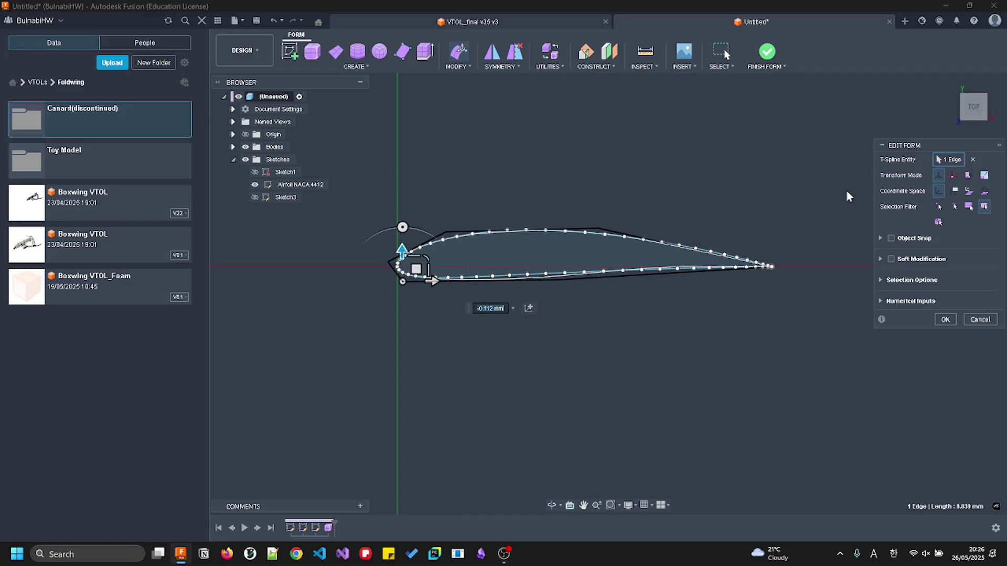
Nudge the lower mid-chord control edge vertically by about -0.03 mm in top view to refine the underside fit
shift+middle_drag(581, 280, 578, 253)
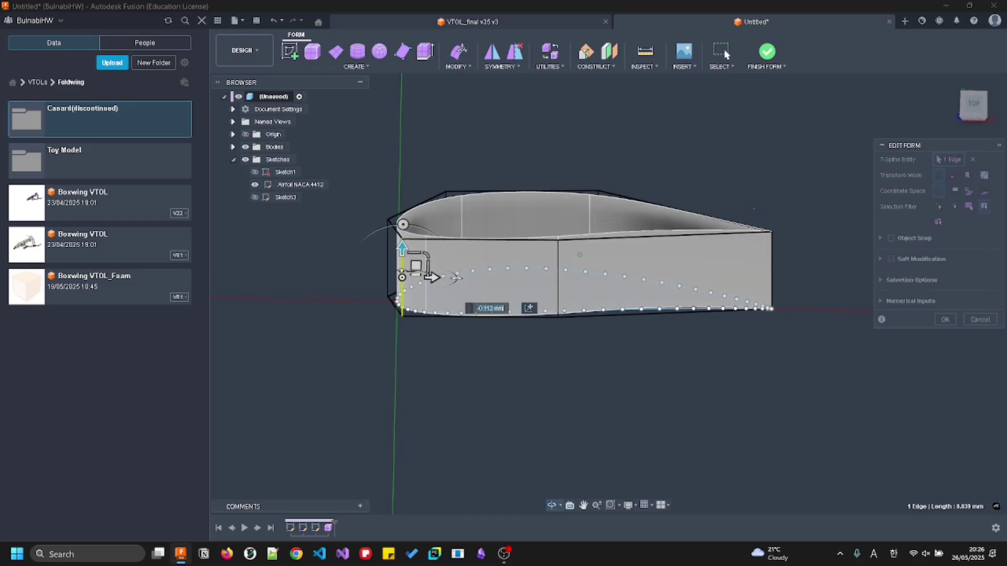
click(556, 282)
click(974, 105)
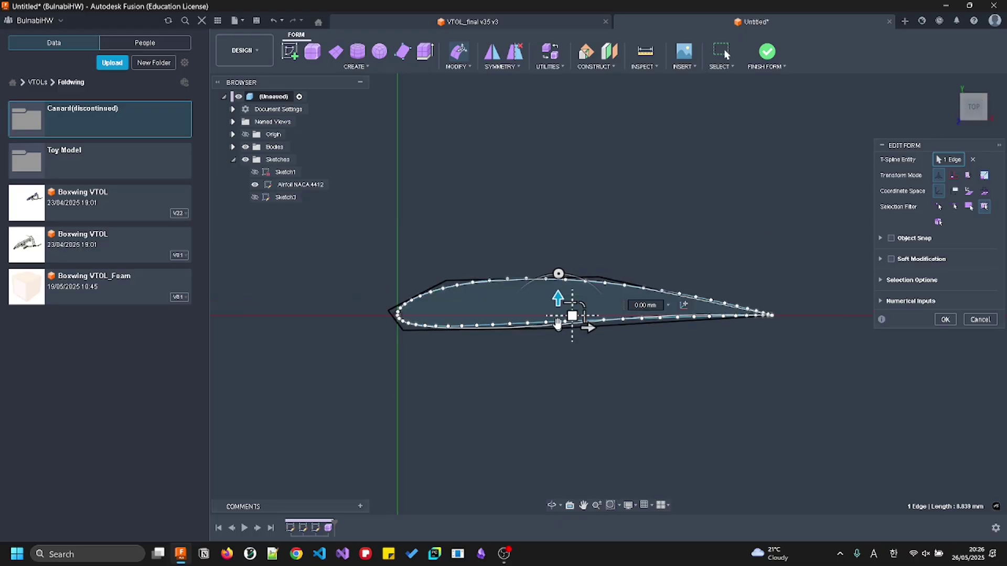
drag(555, 304, 558, 302)
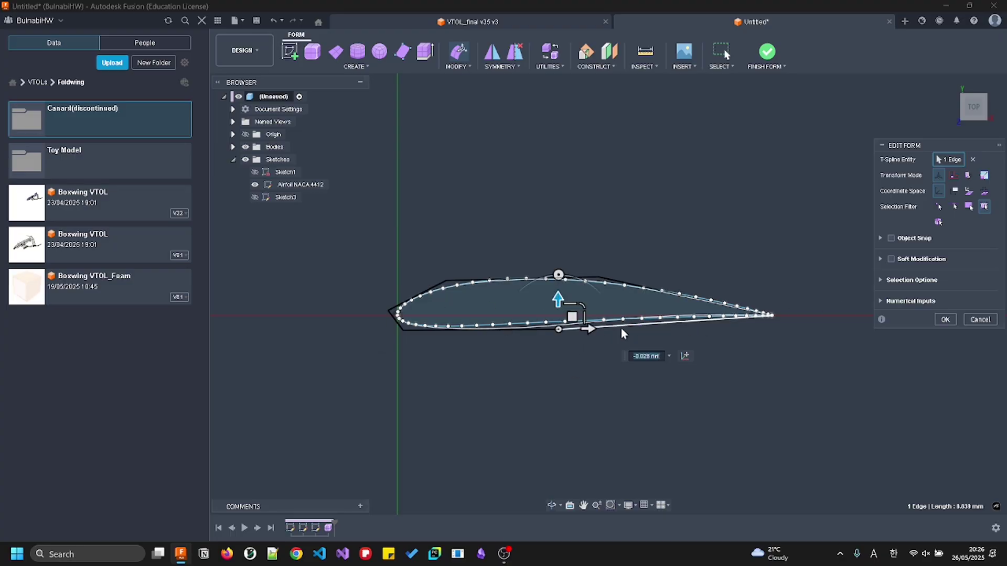
Insert a simple, single-sided edge behind the lower mid-chord edge at insert location -0.486
shift+middle_drag(619, 244, 631, 204)
click(659, 169)
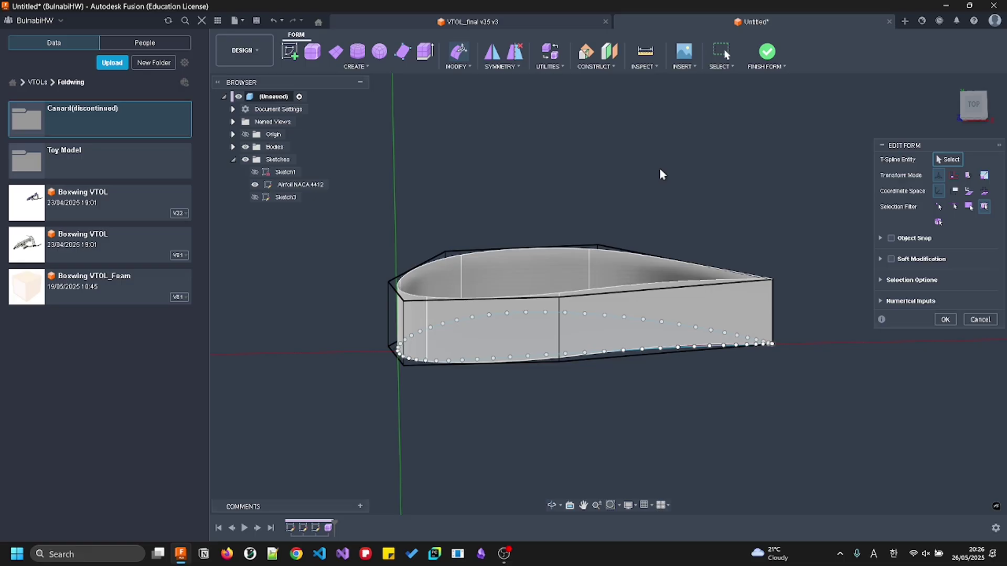
click(455, 62)
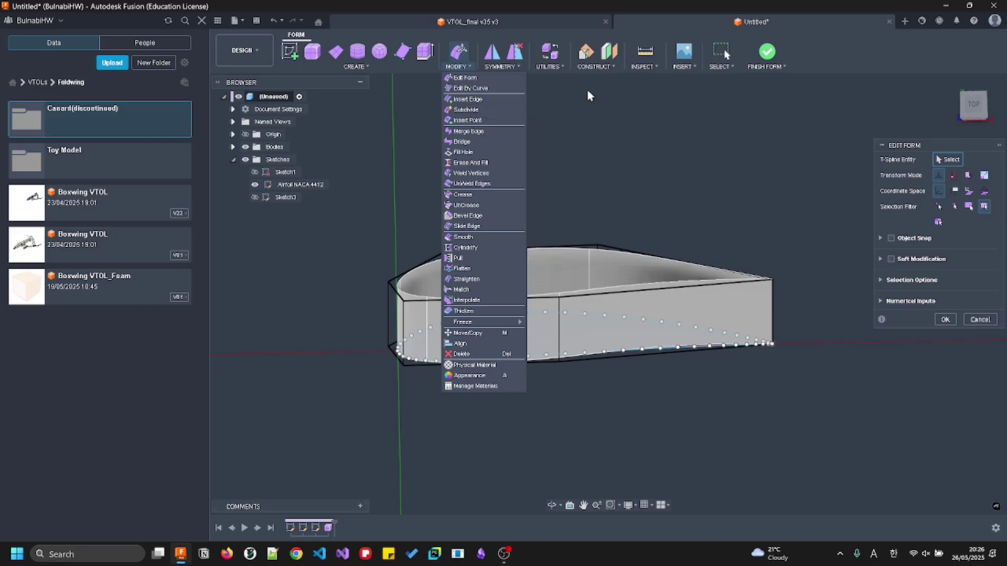
click(492, 98)
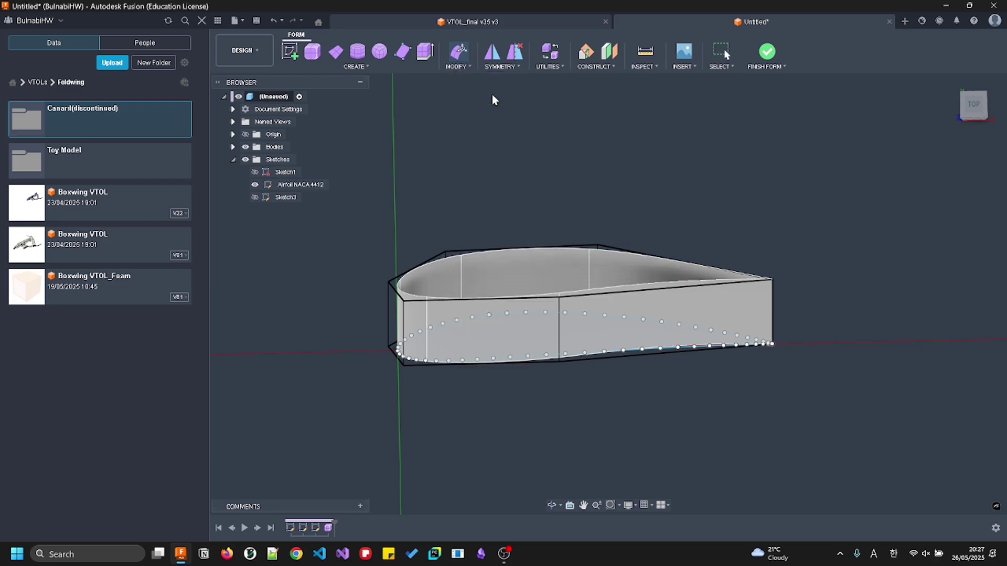
click(560, 336)
drag(562, 324, 785, 320)
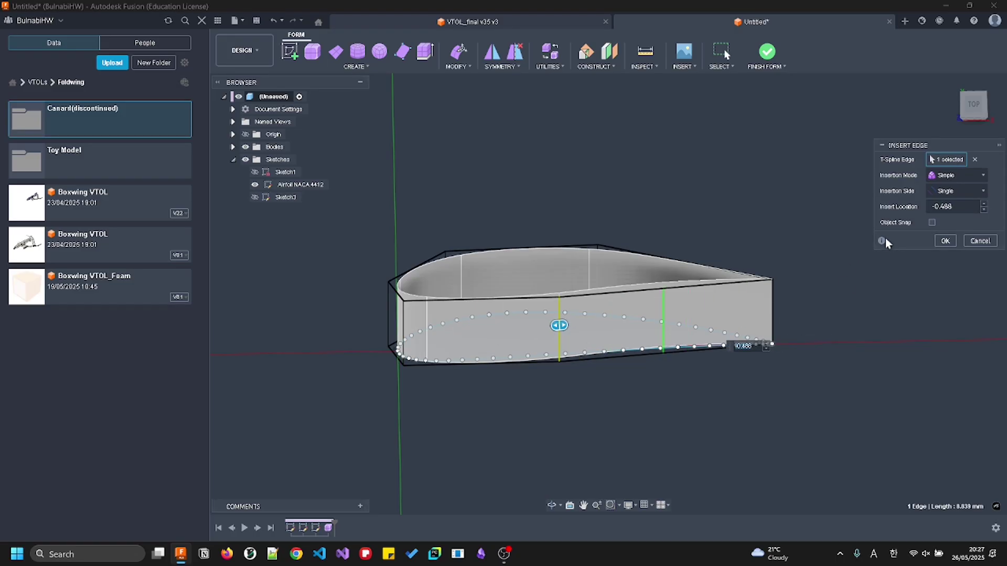
click(953, 240)
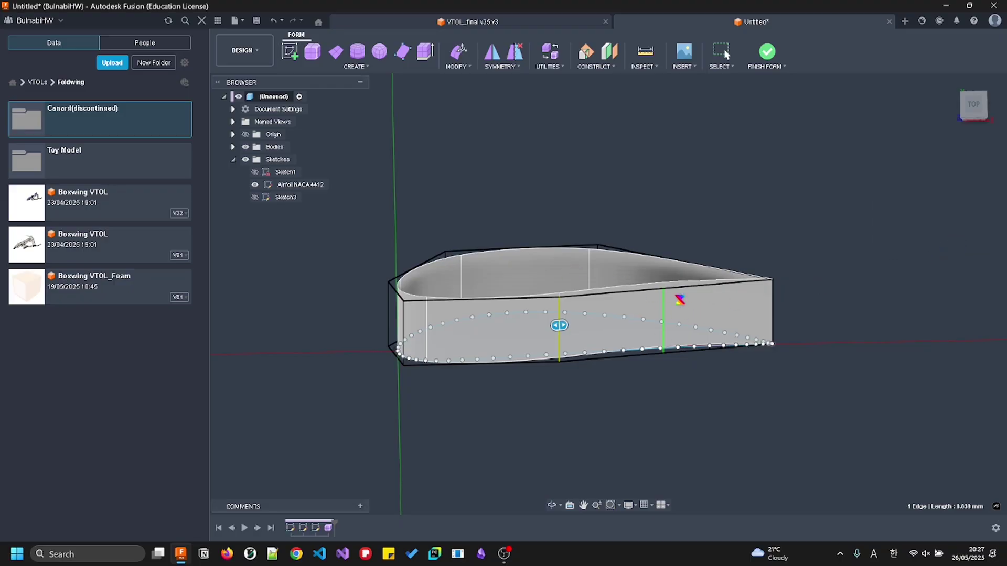
Undo and redo the edge insertion to compare the lower surface with and without the new edge
mouse_move(662, 322)
shift+middle_down()
mouse_move(662, 280)
mouse_move(665, 331)
shift+middle_up()
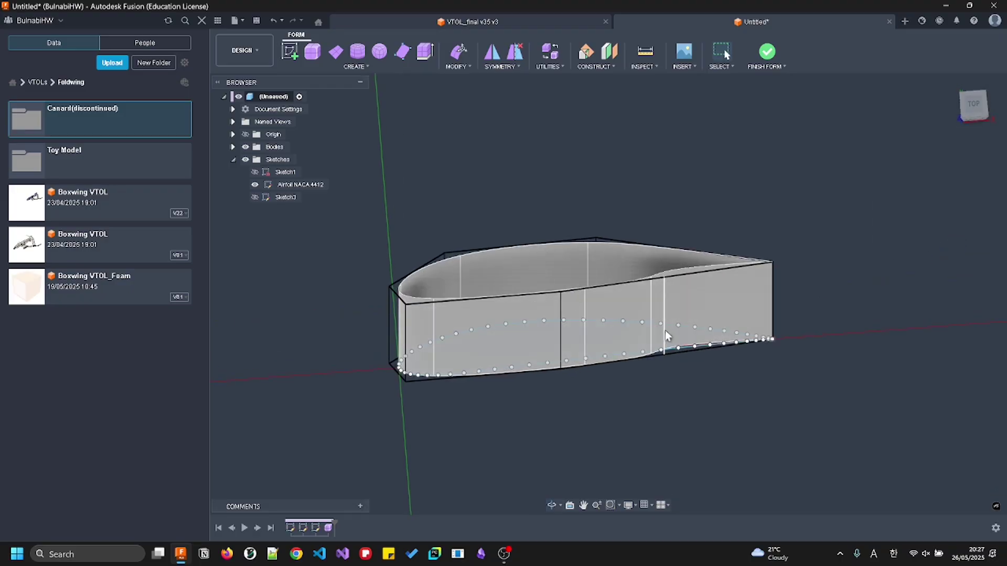
key(ctrl+z)
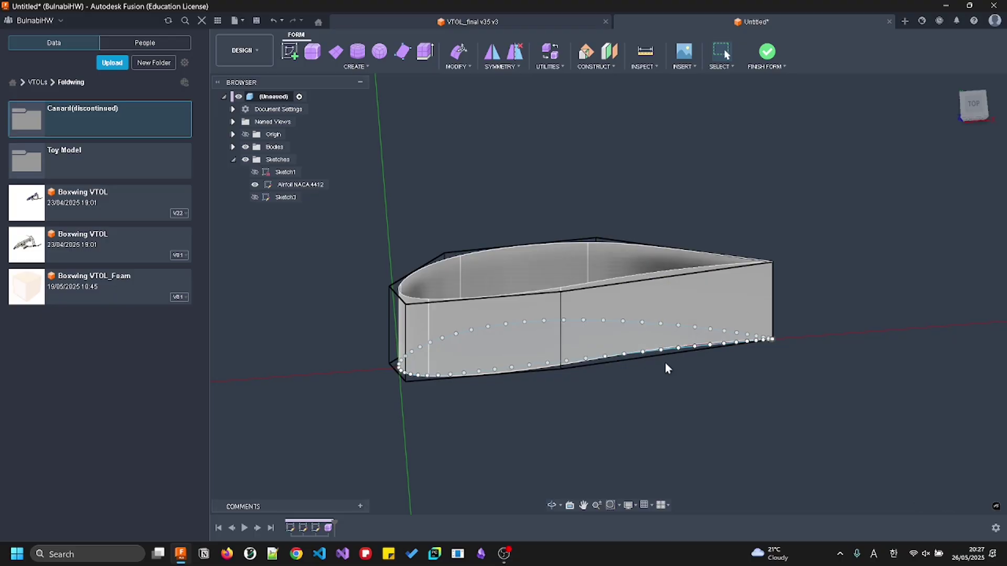
key(ctrl+y)
With Edit Form, move the lower mid-chord edge toward the nose and raise it about 0.22 mm to follow the sketch
mouse_move(741, 211)
shift+middle_down()
mouse_move(737, 246)
mouse_move(734, 206)
shift+middle_up()
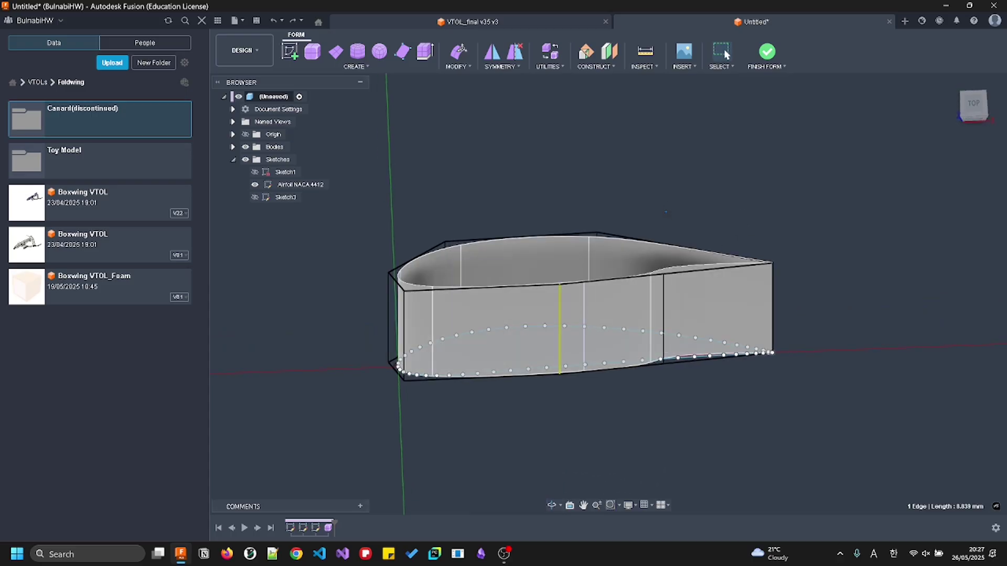
shift+middle_drag(667, 211, 666, 230)
click(459, 51)
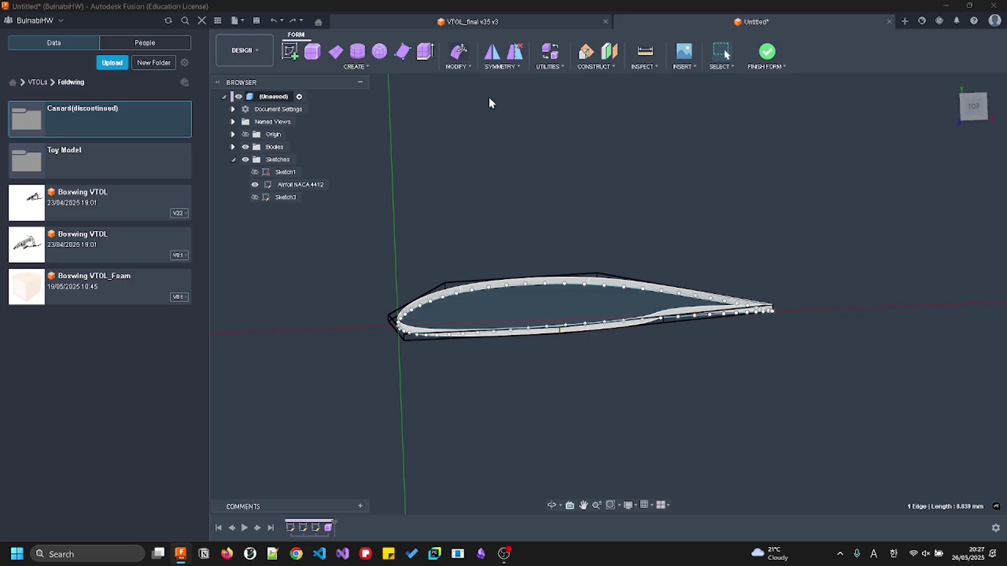
click(983, 111)
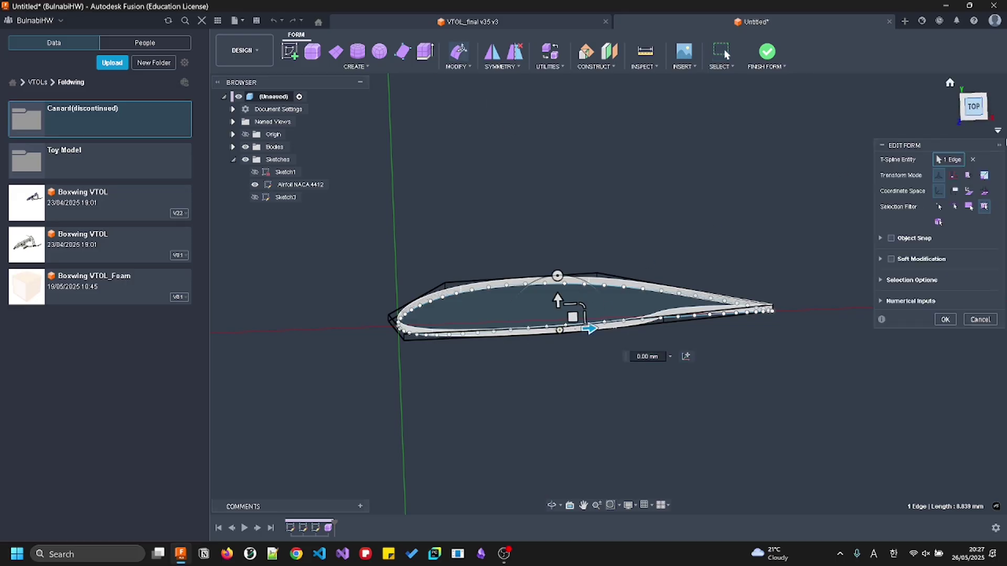
drag(582, 332, 523, 297)
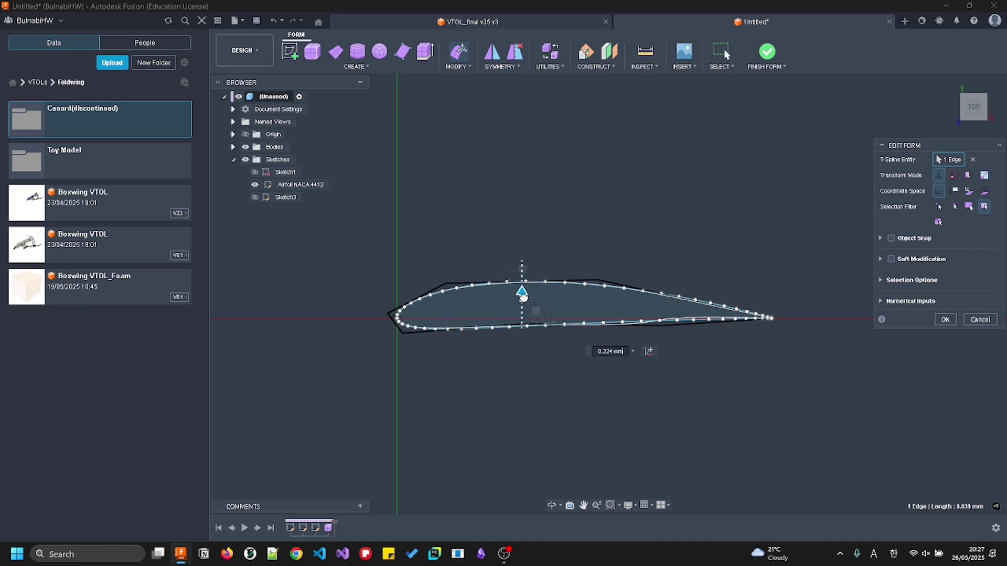
Adjust the newly inserted rear lower edge in top view to fit the underside toward the trailing edge to the sketch
shift+middle_drag(708, 330, 706, 306)
click(659, 317)
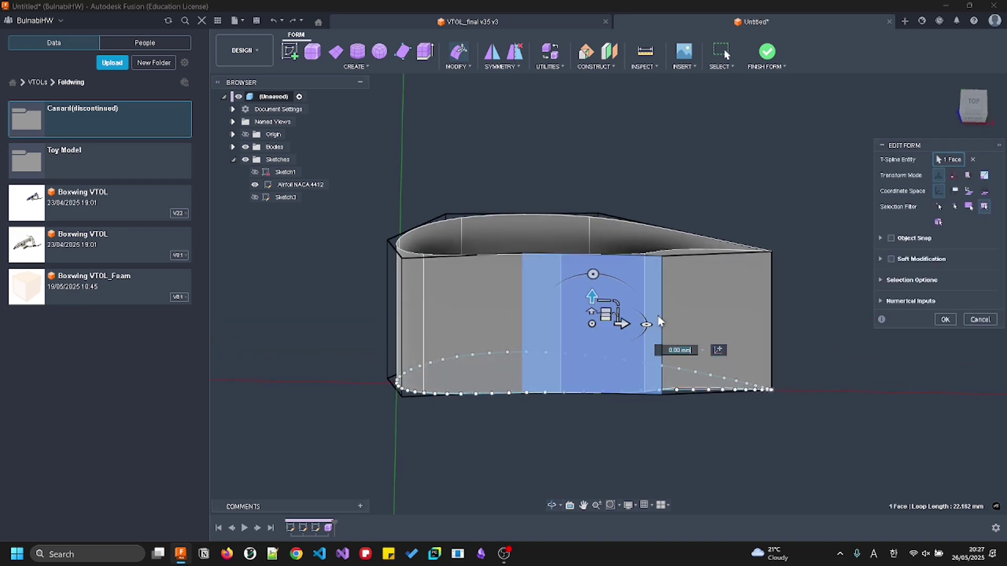
click(662, 305)
click(970, 104)
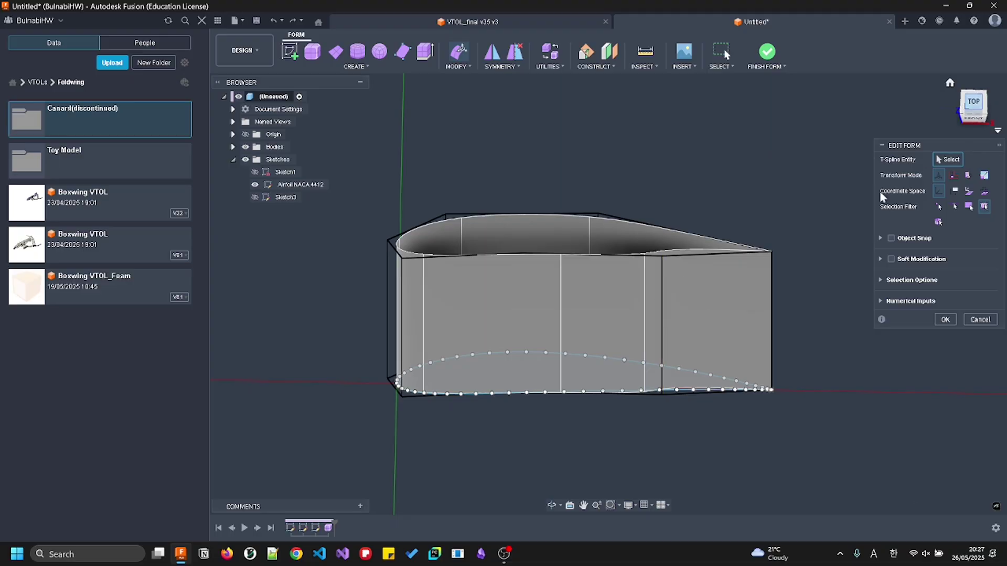
shift+middle_drag(663, 436, 668, 399)
click(665, 408)
middle_drag(682, 273, 681, 194)
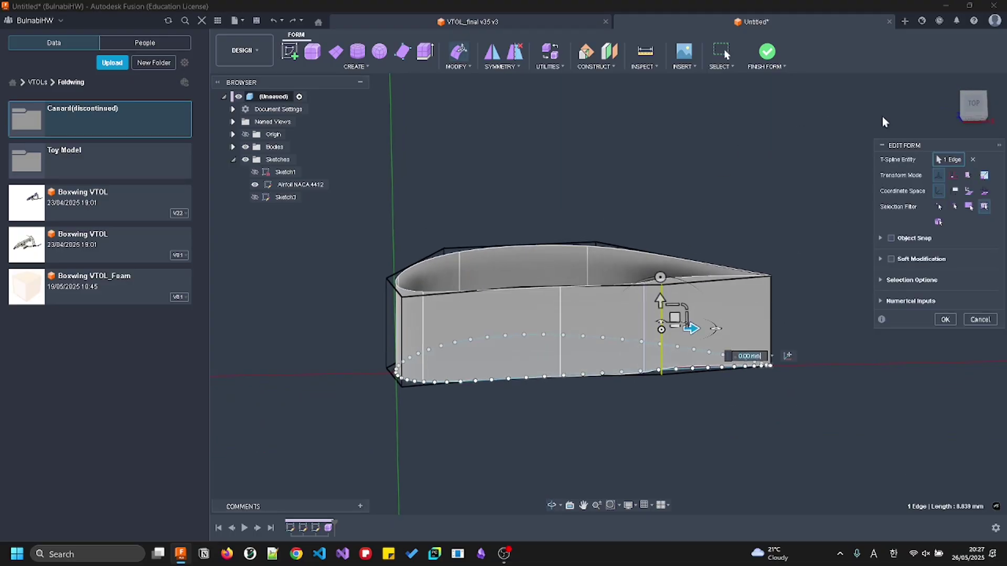
click(974, 105)
drag(683, 376, 724, 409)
key(Escape)
Examine the trailing-edge corner of the form body up close, including the rear lower face and how the surfaces meet
shift+middle_drag(768, 395, 674, 363)
scroll(763, 397, up, 6)
shift+middle_drag(757, 367, 780, 348)
click(766, 383)
scroll(681, 400, down, 3)
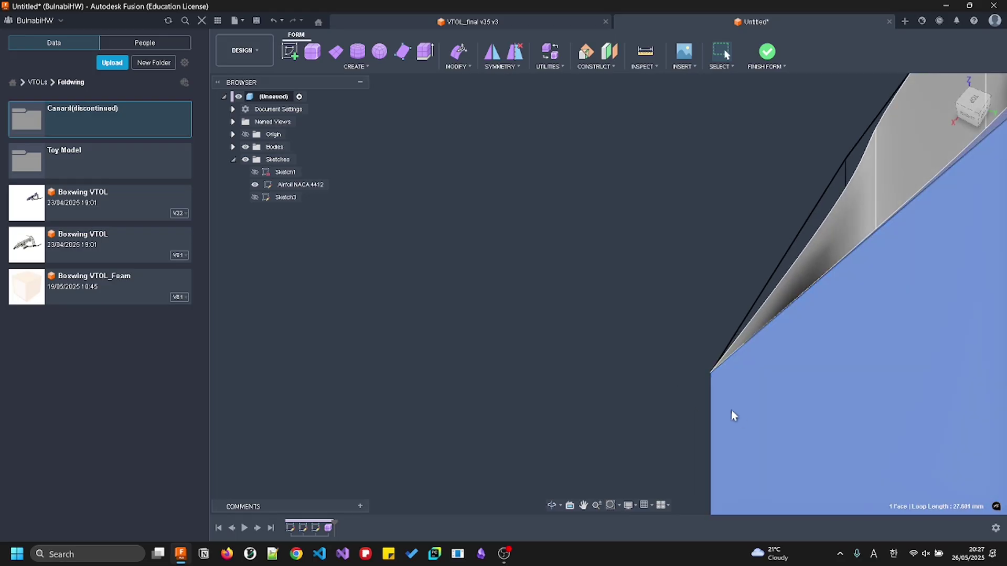
key(Delete)
scroll(703, 412, up, 6)
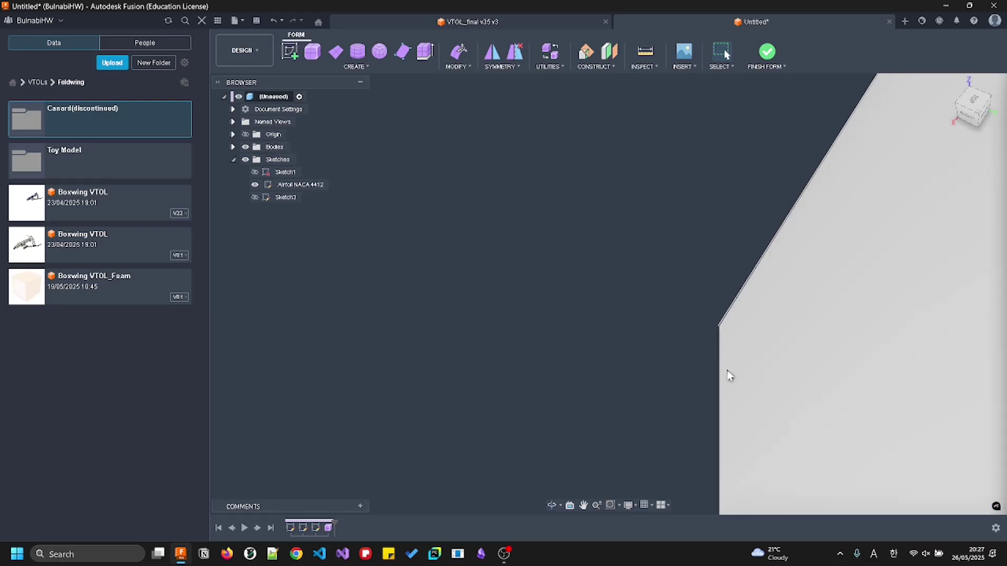
scroll(702, 350, up, 2)
scroll(700, 357, down, 12)
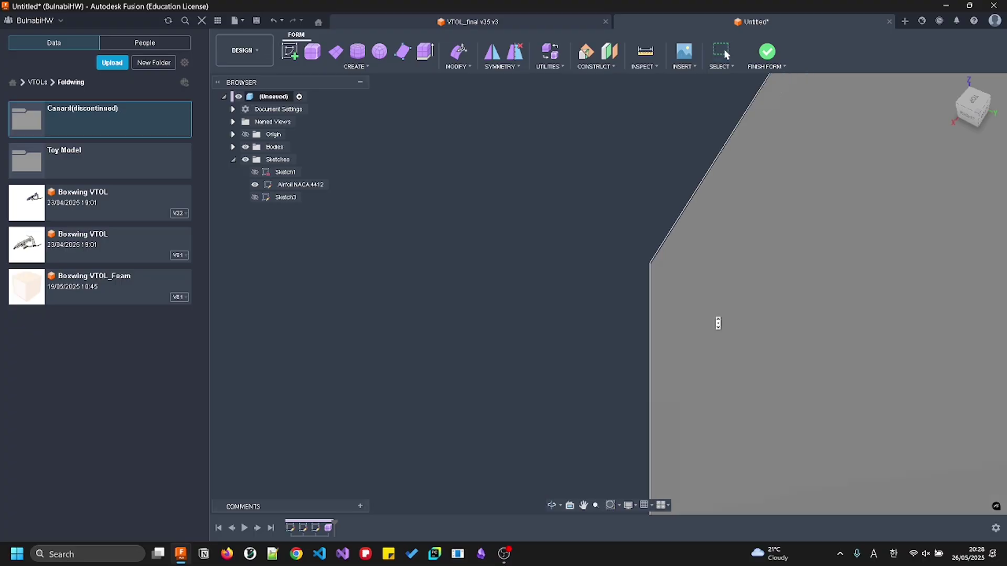
shift+middle_drag(549, 375, 668, 345)
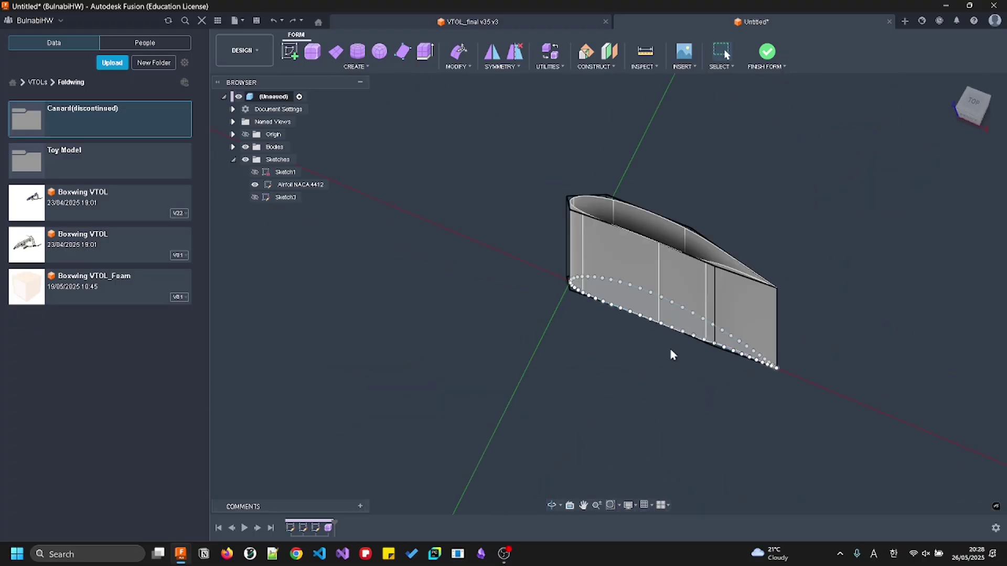
shift+middle_drag(792, 309, 543, 192)
shift+middle_drag(472, 158, 364, 71)
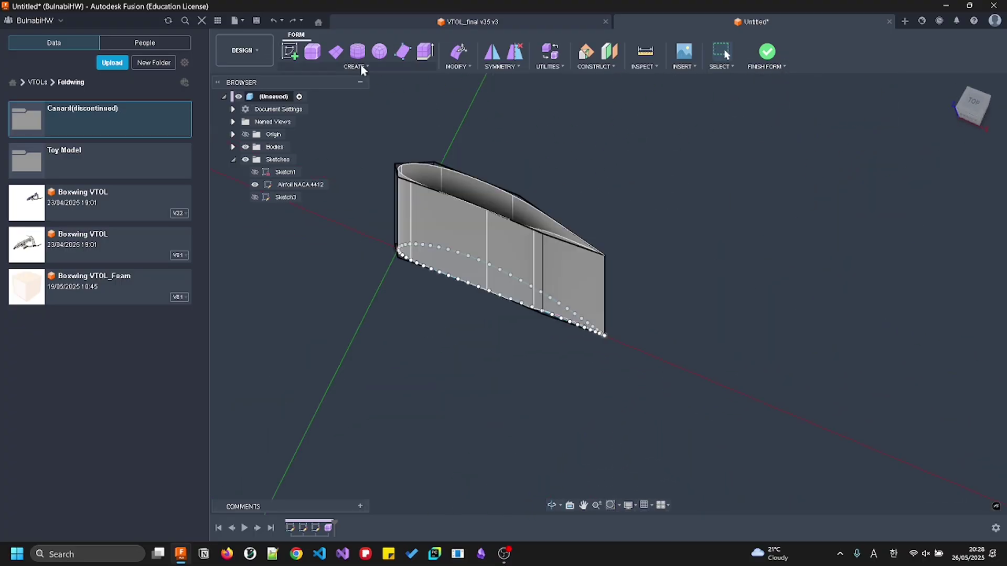
click(458, 53)
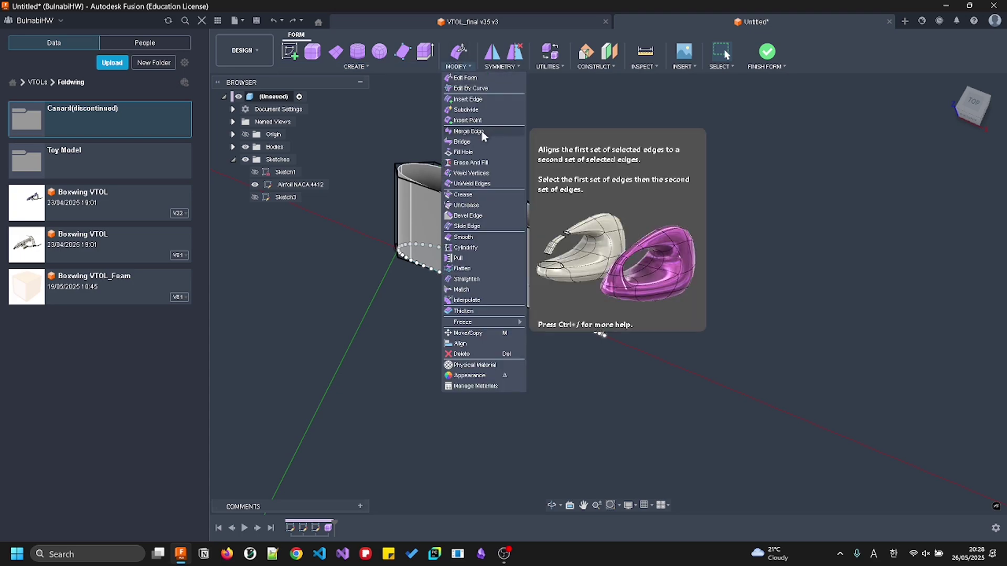
click(481, 198)
shift+middle_drag(618, 270, 609, 277)
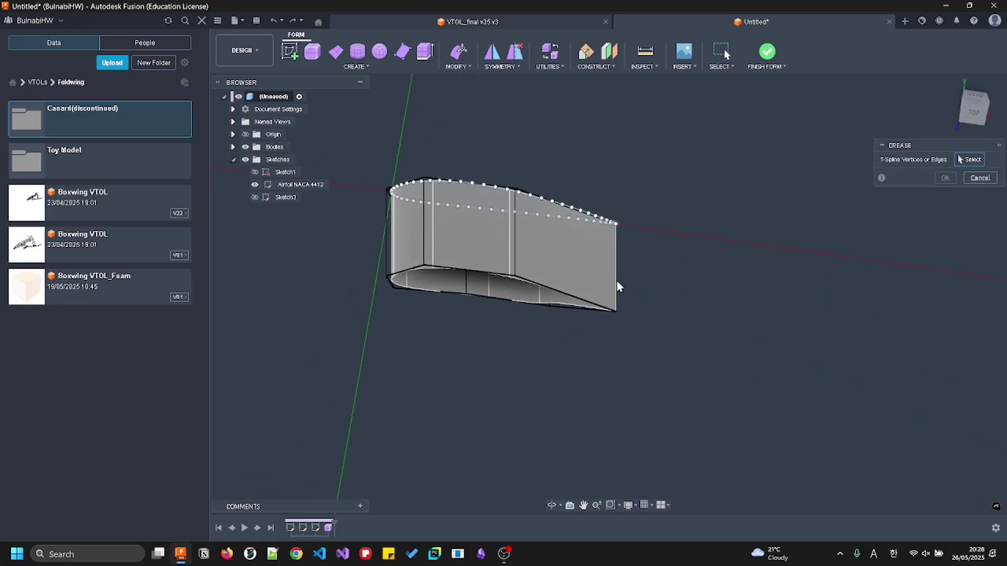
scroll(618, 286, up, 3)
key(Escape)
scroll(631, 249, down, 1)
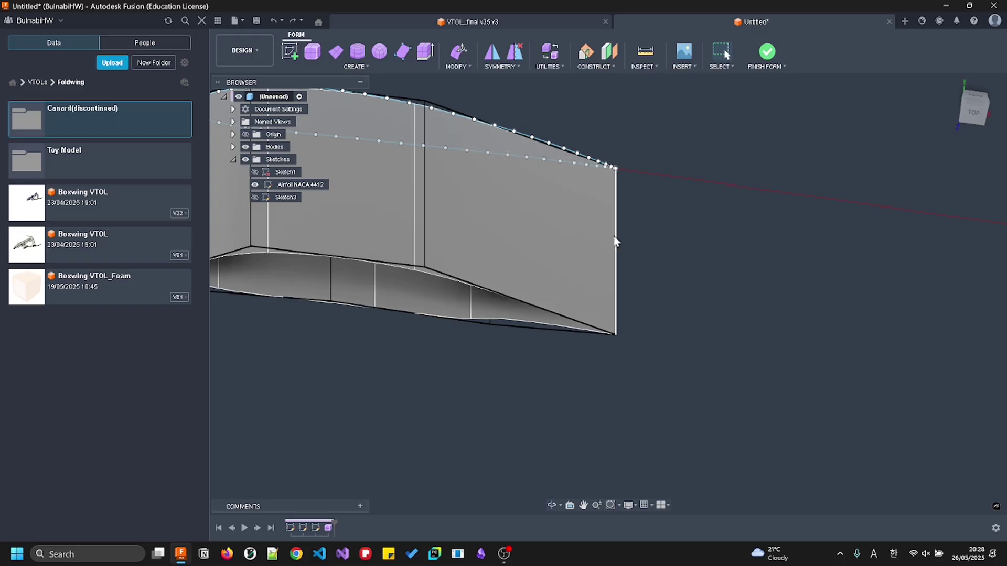
click(616, 241)
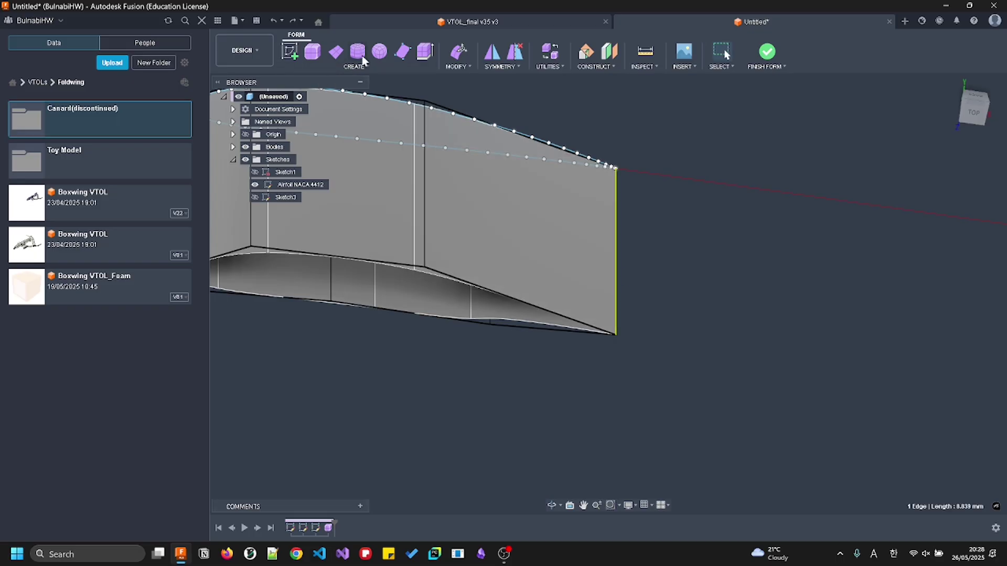
click(459, 54)
drag(632, 241, 627, 198)
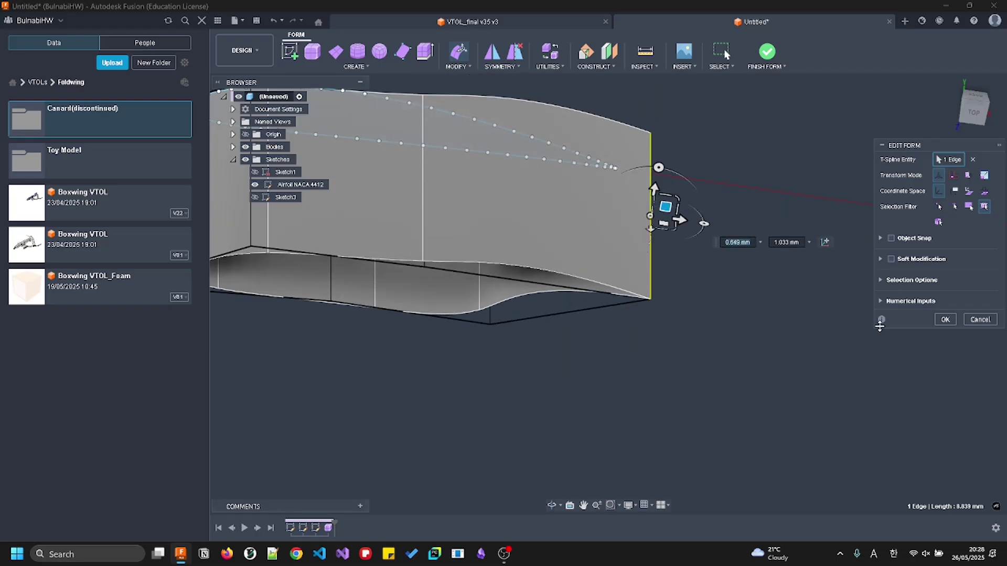
click(981, 320)
Remove the crease from the trailing edge of the form body with UnCrease
shift+middle_drag(710, 253, 562, 88)
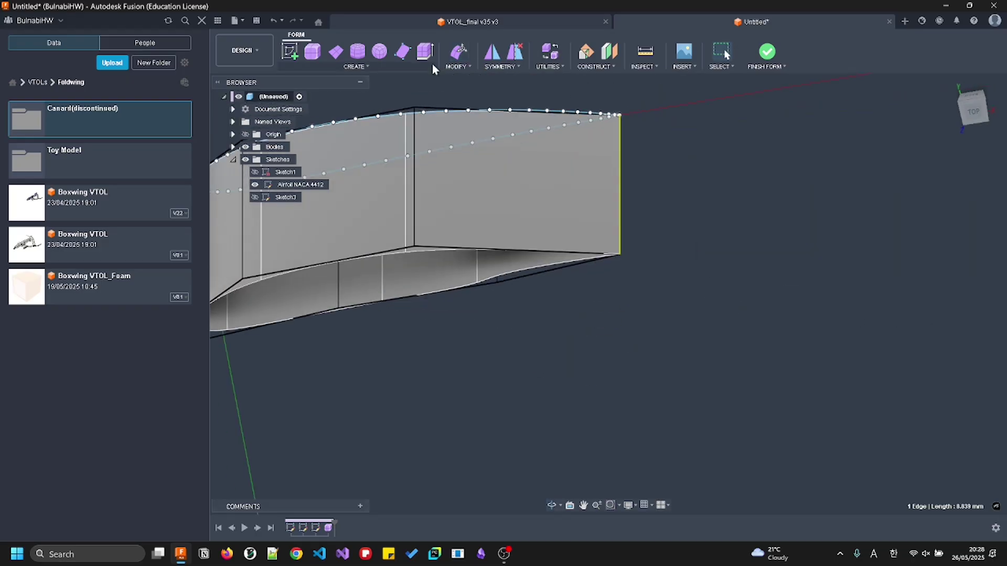
click(395, 63)
click(456, 67)
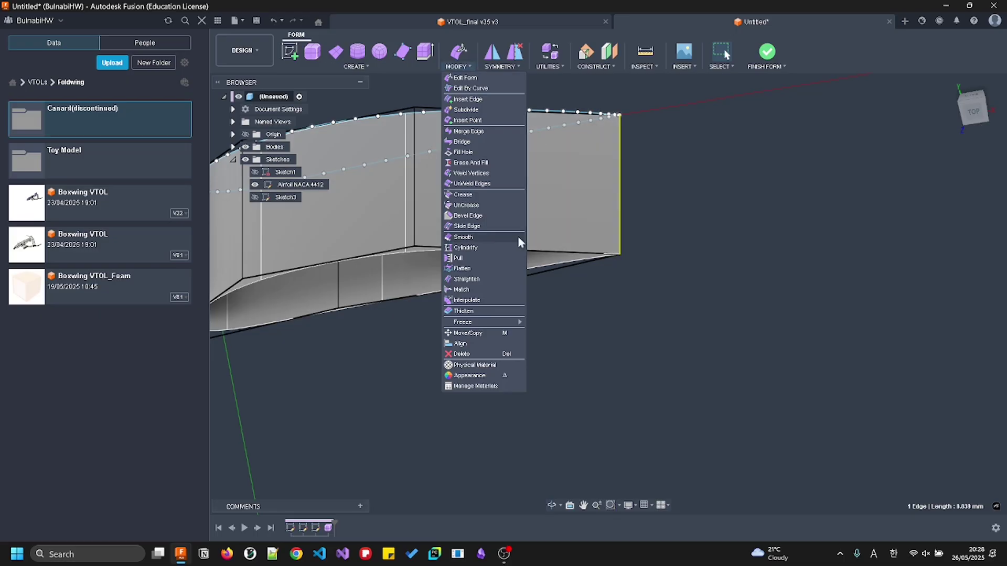
click(492, 205)
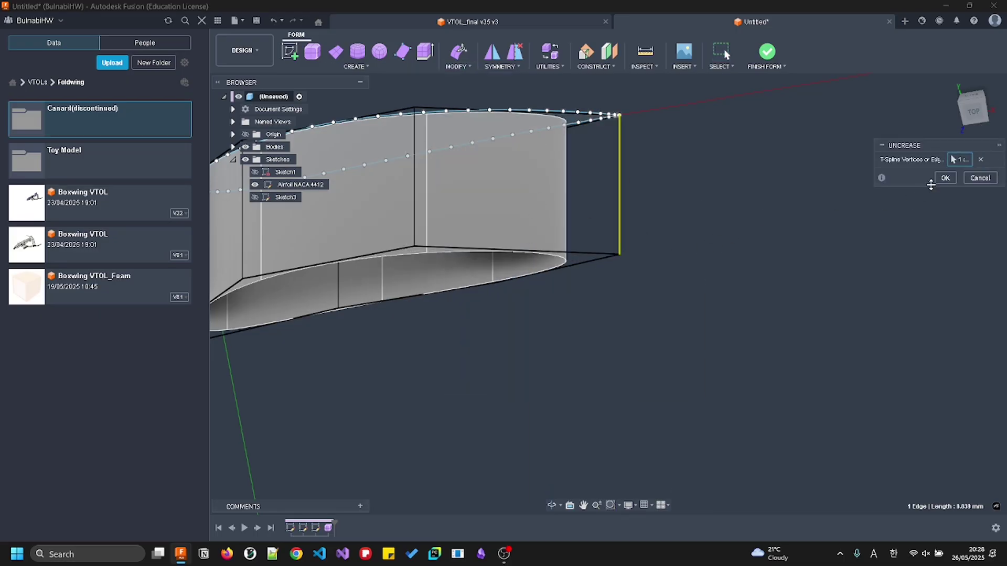
click(944, 179)
Crease the vertical trailing edge of the form body so it stays sharp at the sketch tip
shift+middle_drag(662, 239, 538, 198)
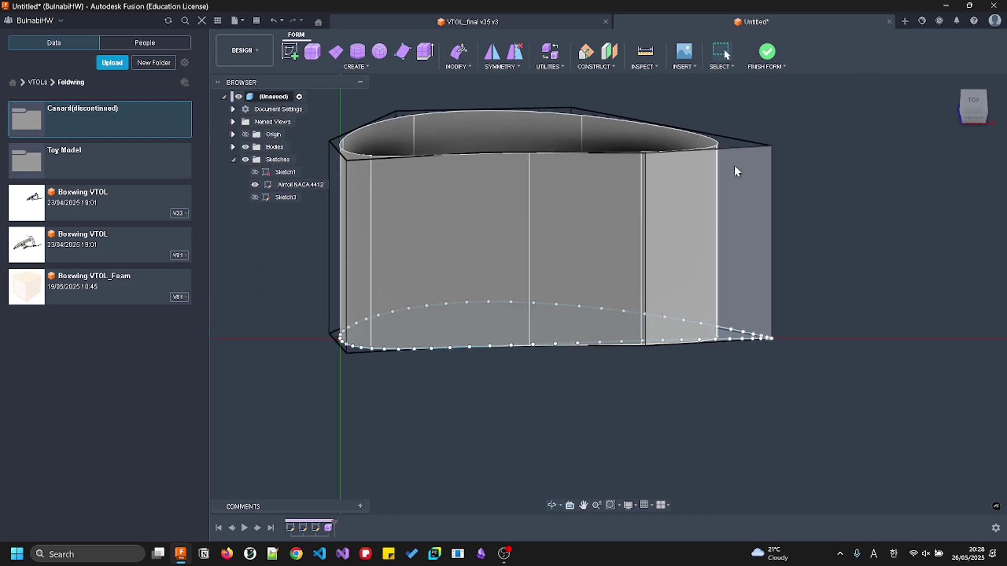
middle_drag(783, 246, 495, 279)
click(386, 66)
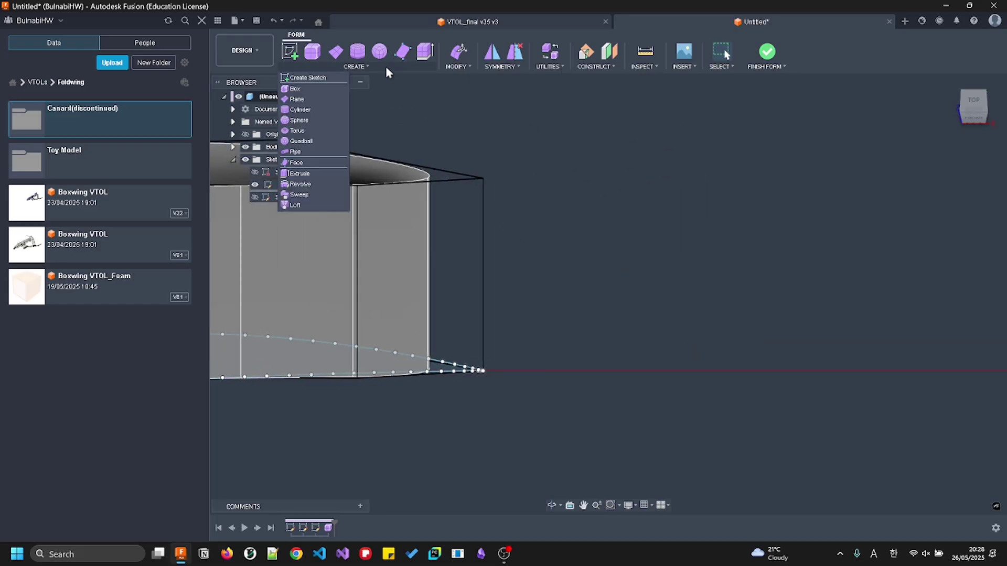
click(468, 66)
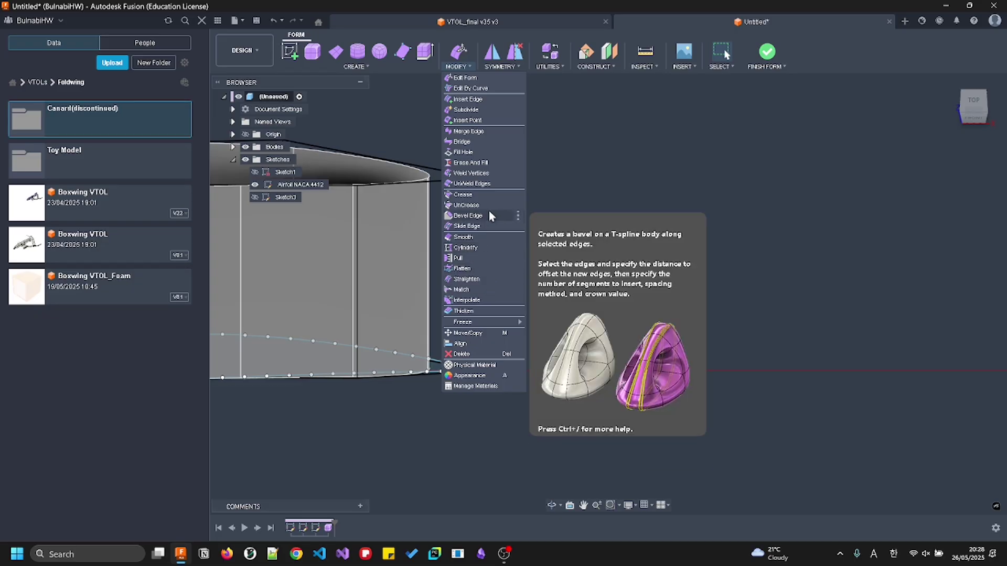
click(490, 193)
scroll(472, 247, down, 3)
shift+middle_drag(439, 226, 488, 288)
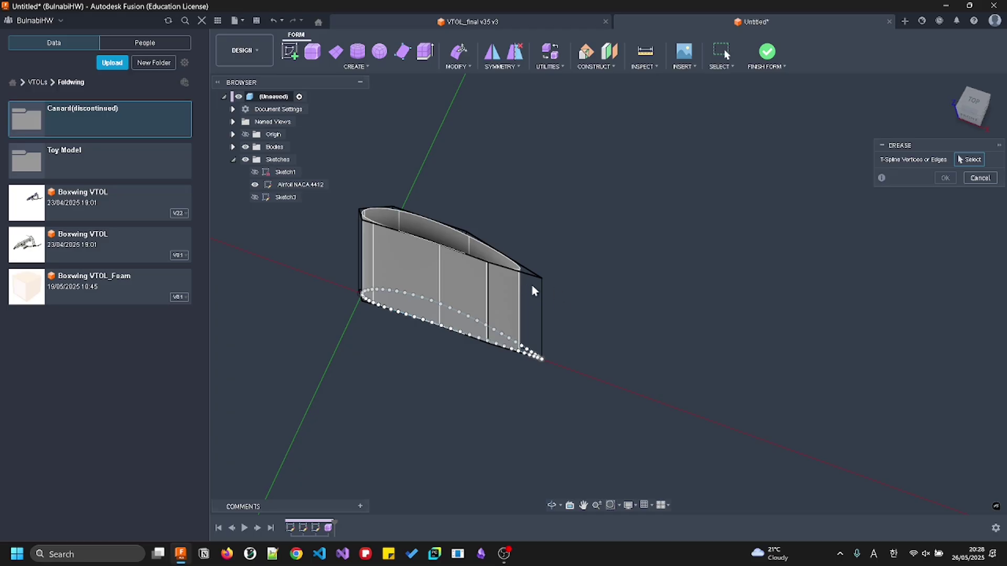
scroll(551, 279, up, 4)
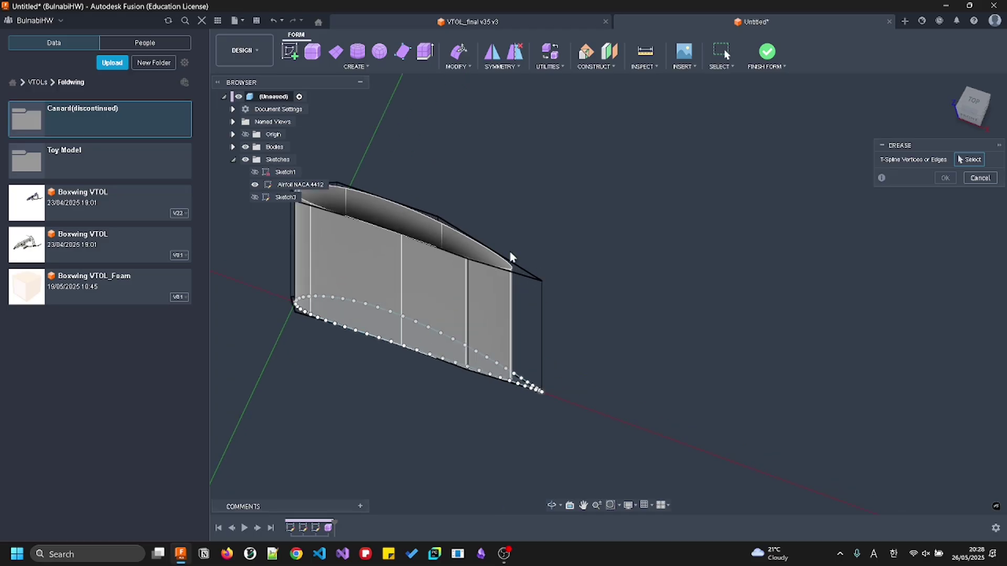
click(549, 337)
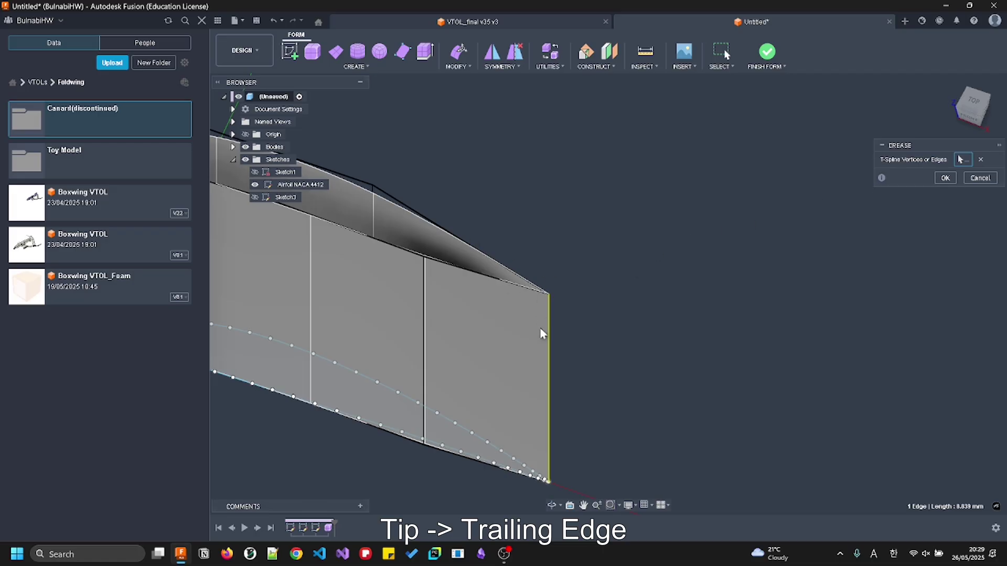
click(946, 178)
With Edit Form in top view, nudge the rear lower edge slightly upward to fit the airfoil sketch's underside
shift+middle_drag(547, 227, 451, 328)
click(451, 326)
click(457, 51)
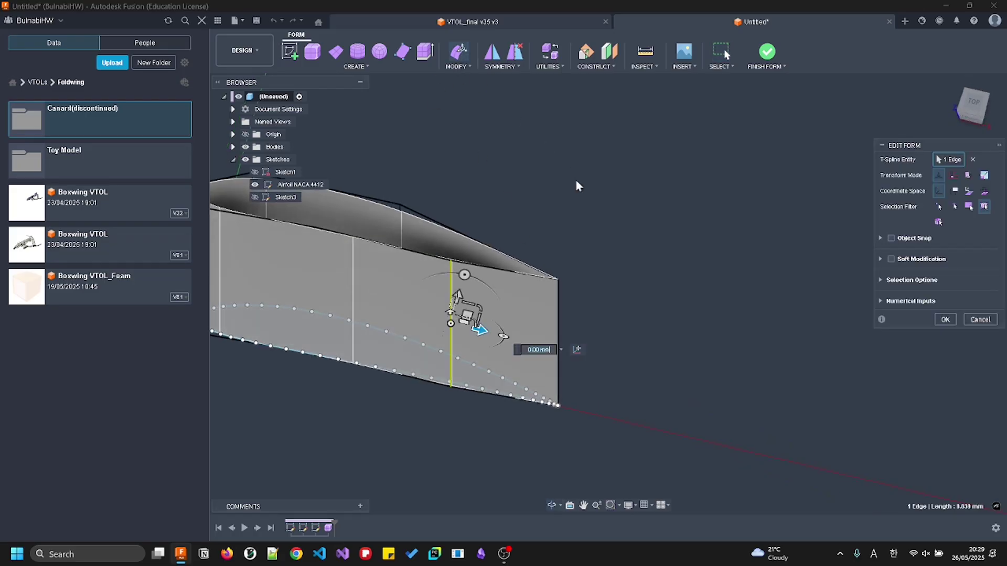
shift+middle_drag(576, 186, 595, 230)
click(973, 107)
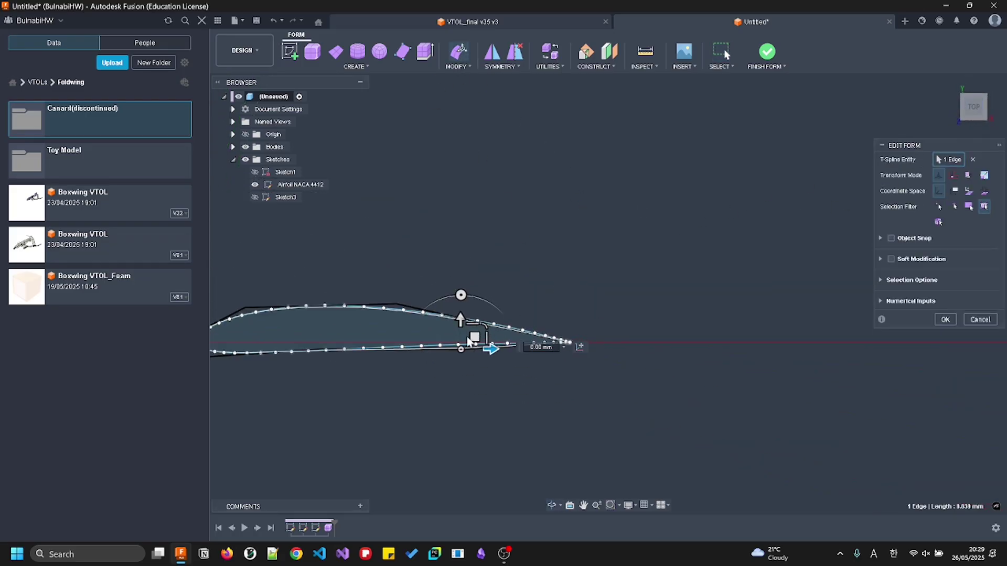
drag(460, 320, 464, 316)
shift+middle_drag(436, 290, 422, 278)
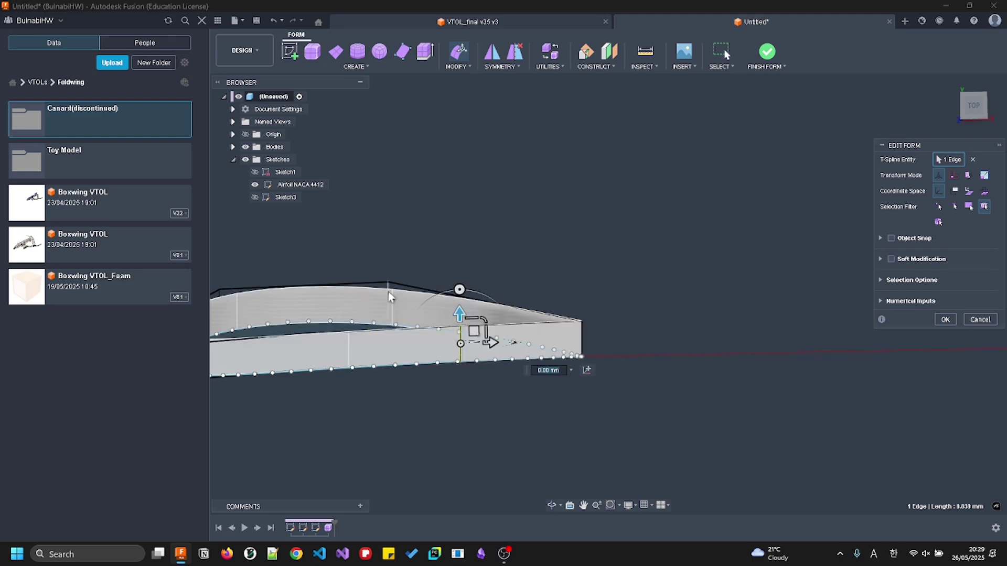
click(973, 105)
middle_drag(559, 222, 651, 206)
drag(483, 257, 484, 256)
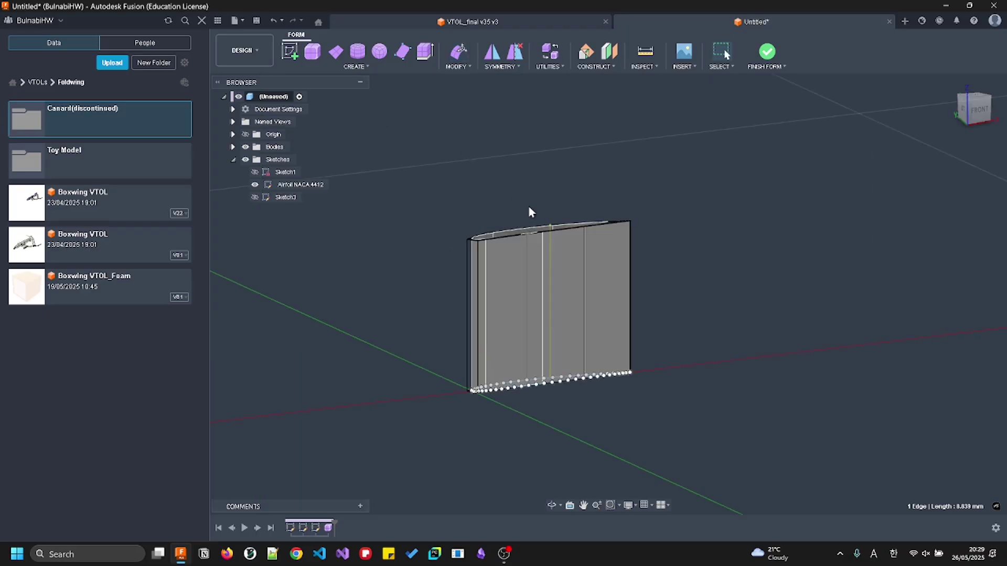
Hide the Airfoil NACA 4412 sketch so only the fitted form body remains shown
shift+middle_drag(530, 211, 495, 334)
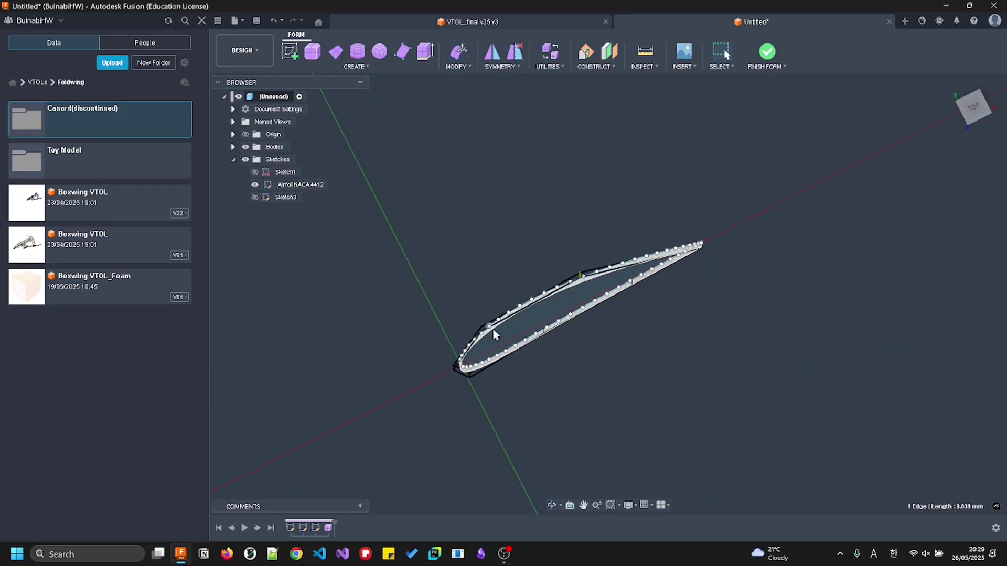
click(533, 321)
mouse_move(507, 380)
shift+middle_down()
mouse_move(464, 288)
mouse_move(441, 346)
shift+middle_up()
shift+middle_drag(451, 283, 534, 278)
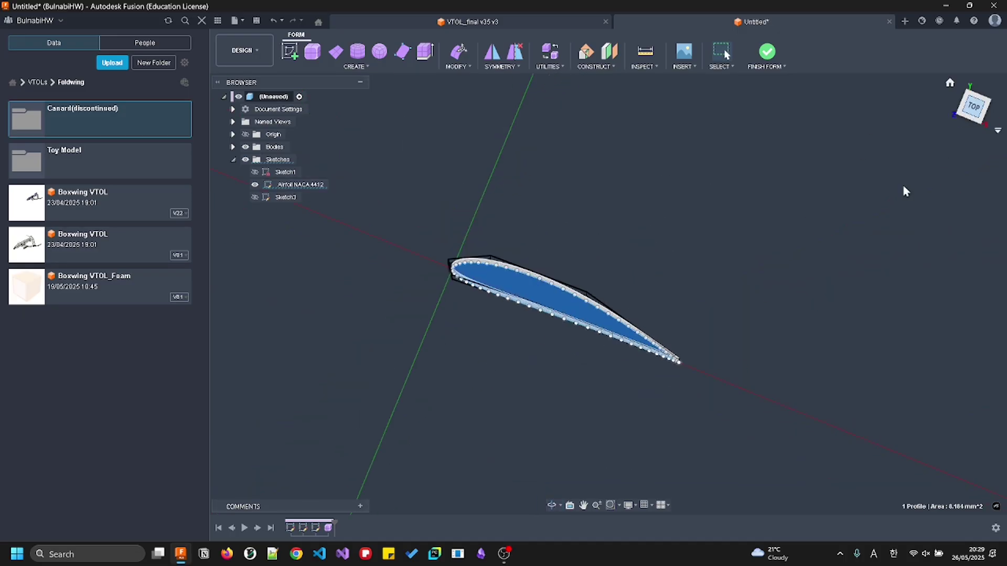
click(973, 107)
shift+middle_drag(570, 319, 607, 322)
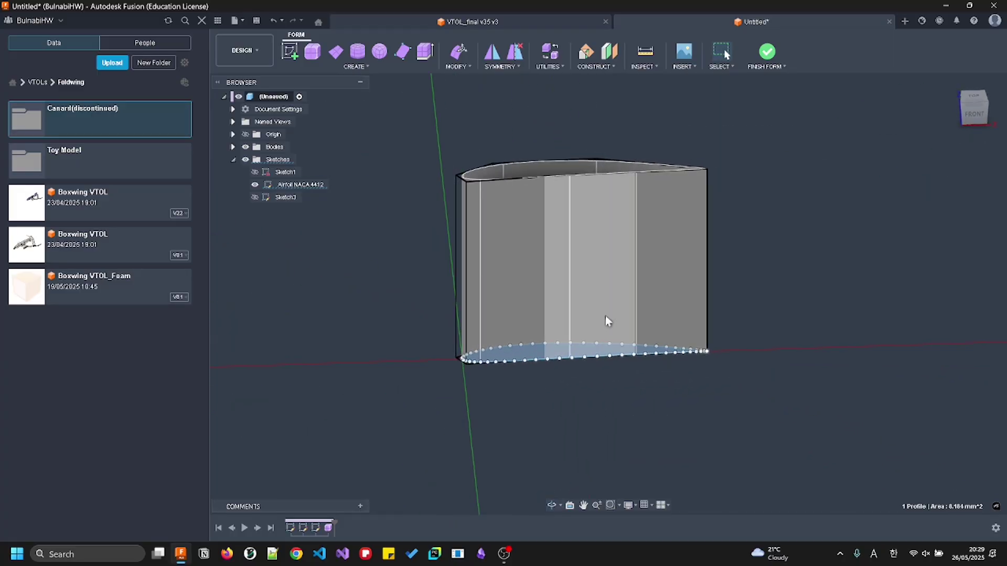
click(312, 186)
click(255, 185)
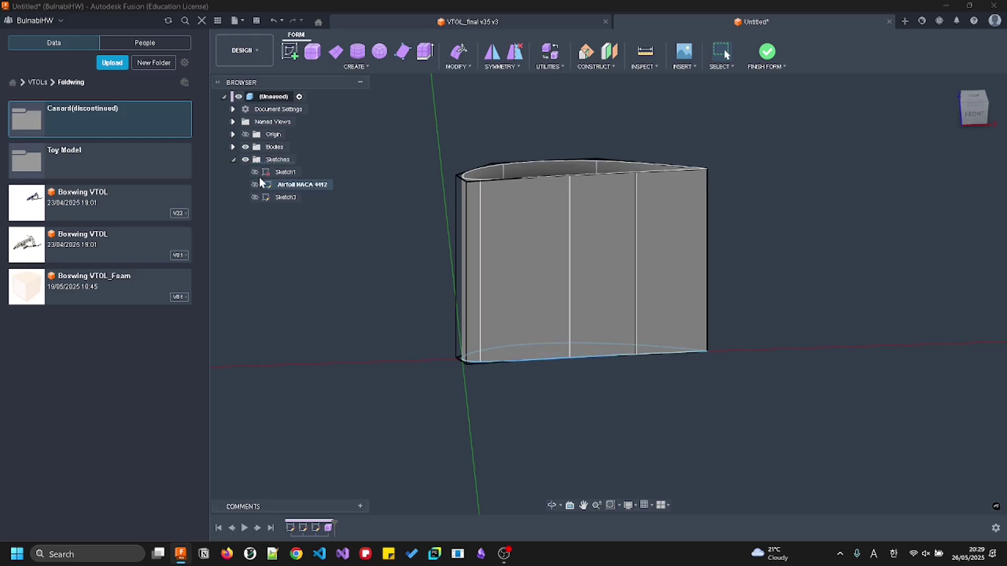
click(293, 220)
Start Edit Form and select all seven faces of the airfoil body
shift+middle_drag(519, 202, 566, 186)
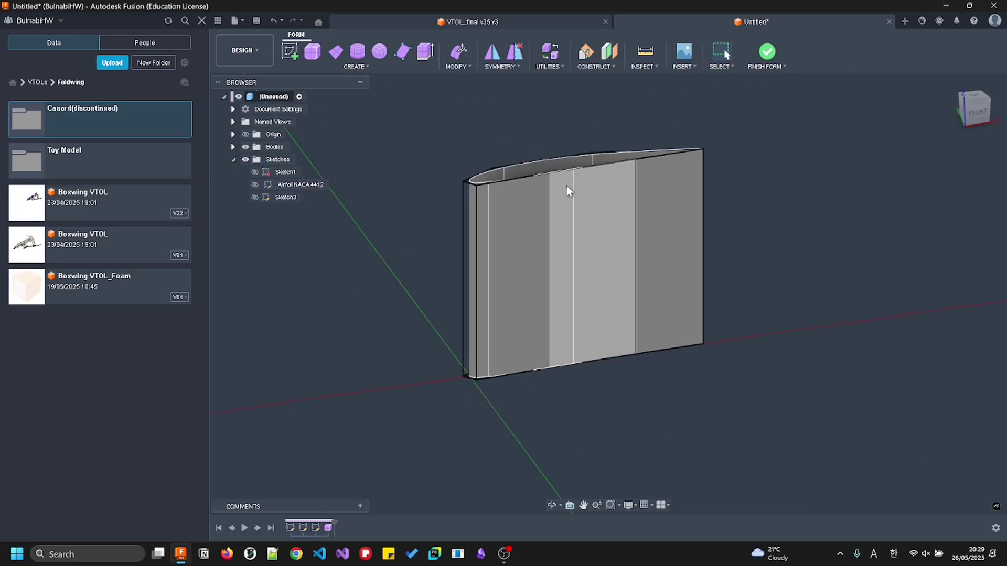
click(459, 59)
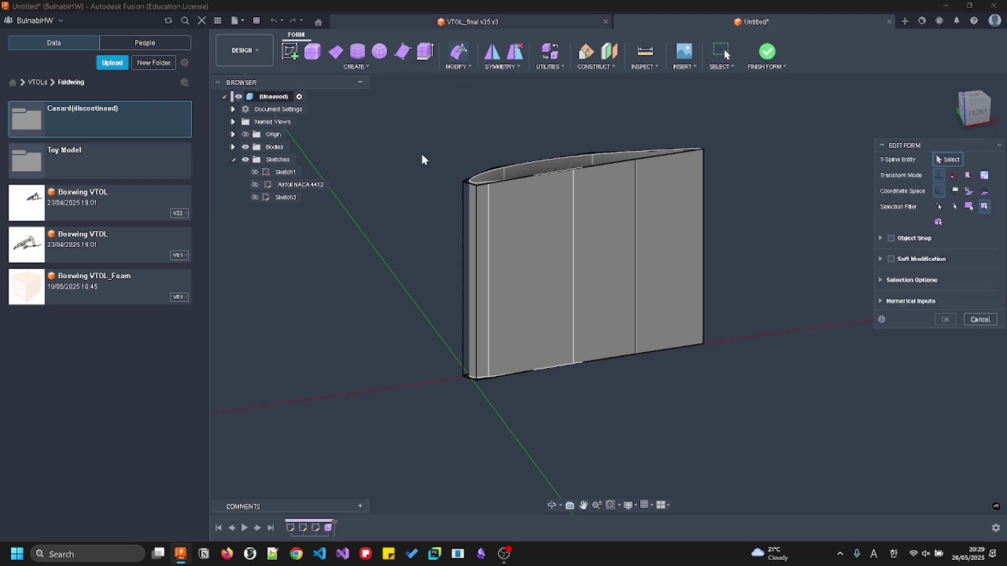
shift+middle_drag(538, 234, 562, 262)
click(536, 287)
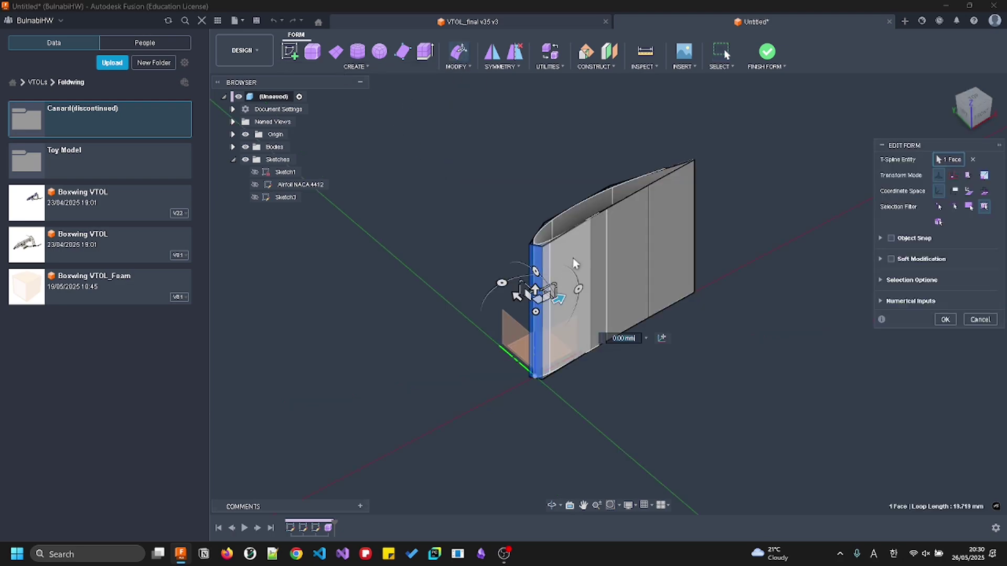
click(576, 240)
click(667, 223)
shift+click(619, 257)
shift+click(565, 285)
click(659, 364)
double_click(626, 275)
shift+middle_drag(474, 268, 614, 281)
shift+middle_drag(740, 303, 462, 267)
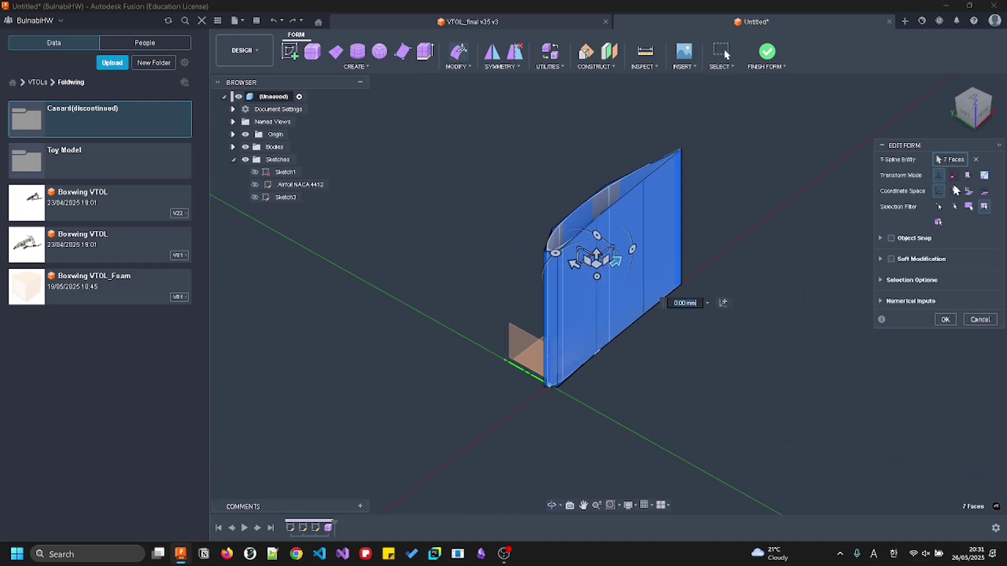
Relocate the Edit Form manipulator's pivot to the origin point at the base of the airfoil's nose
click(723, 302)
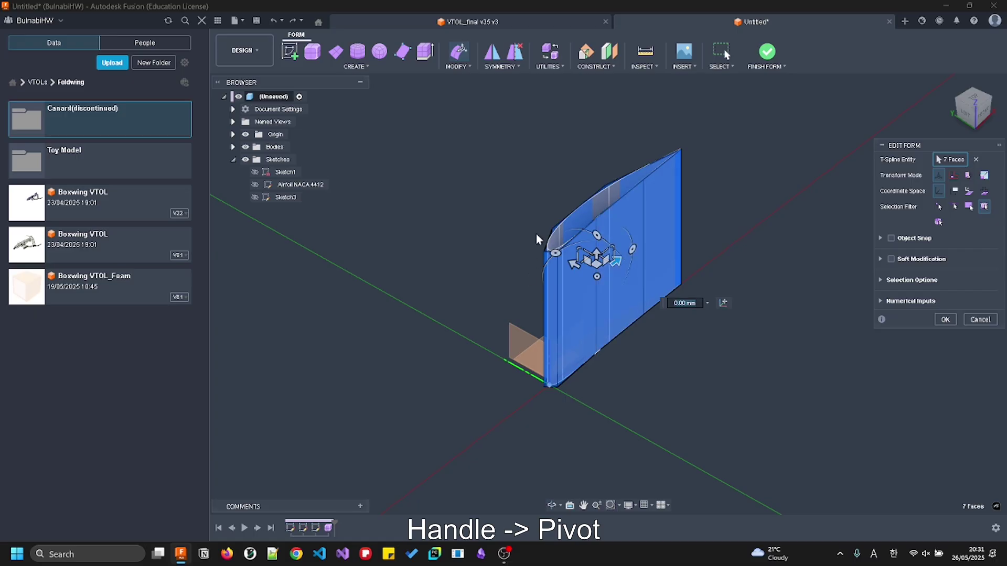
click(722, 308)
click(549, 384)
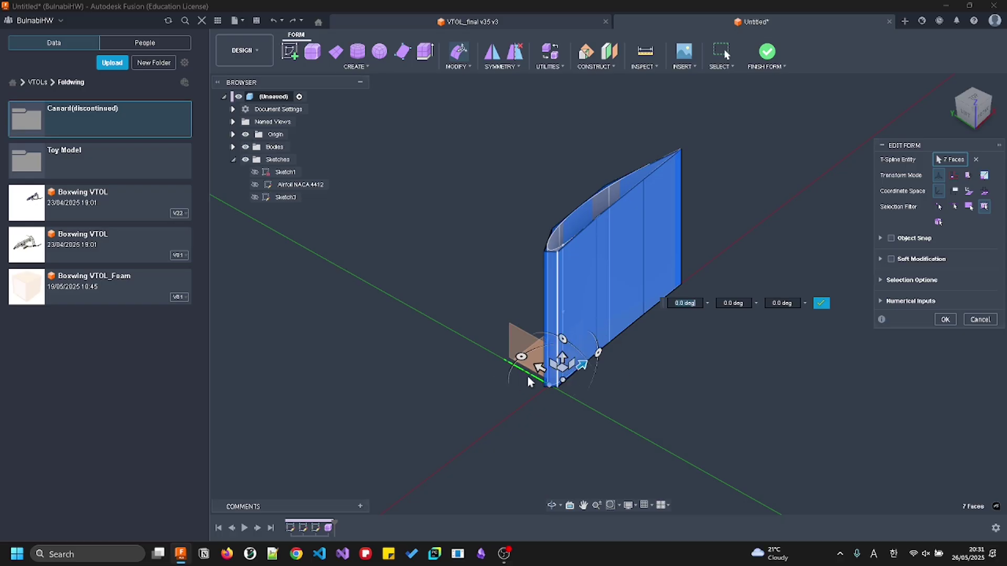
click(246, 134)
click(245, 135)
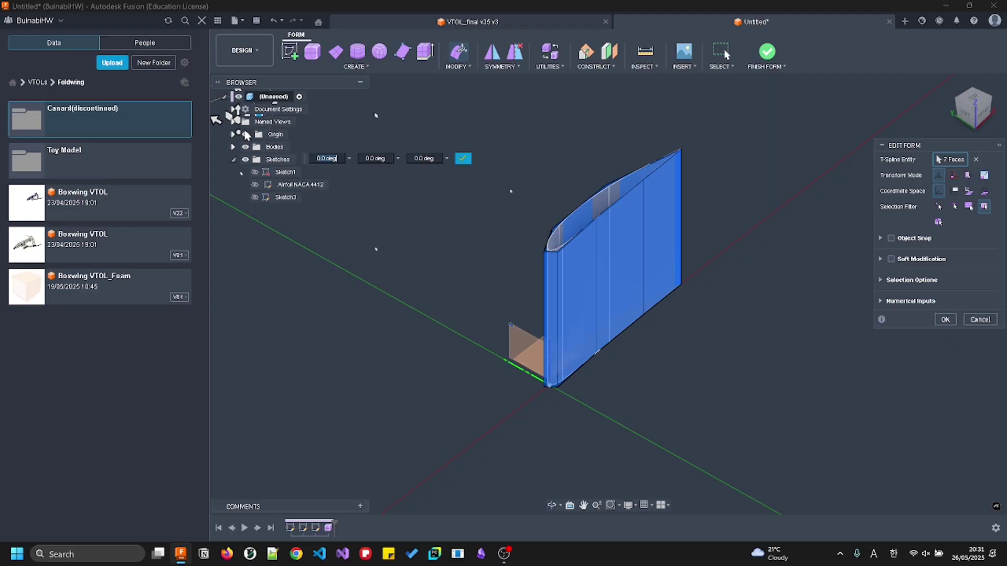
shift+middle_drag(491, 279, 498, 201)
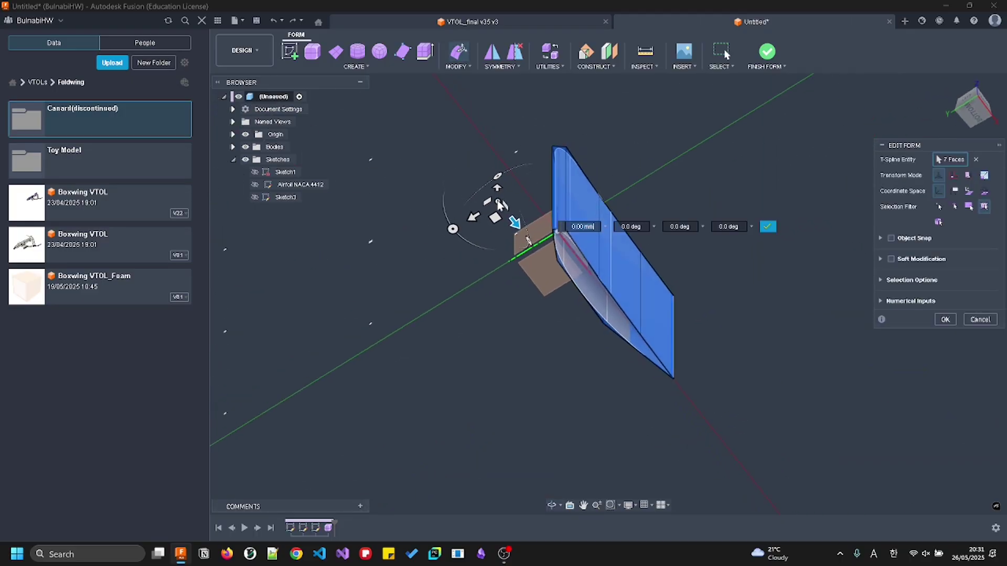
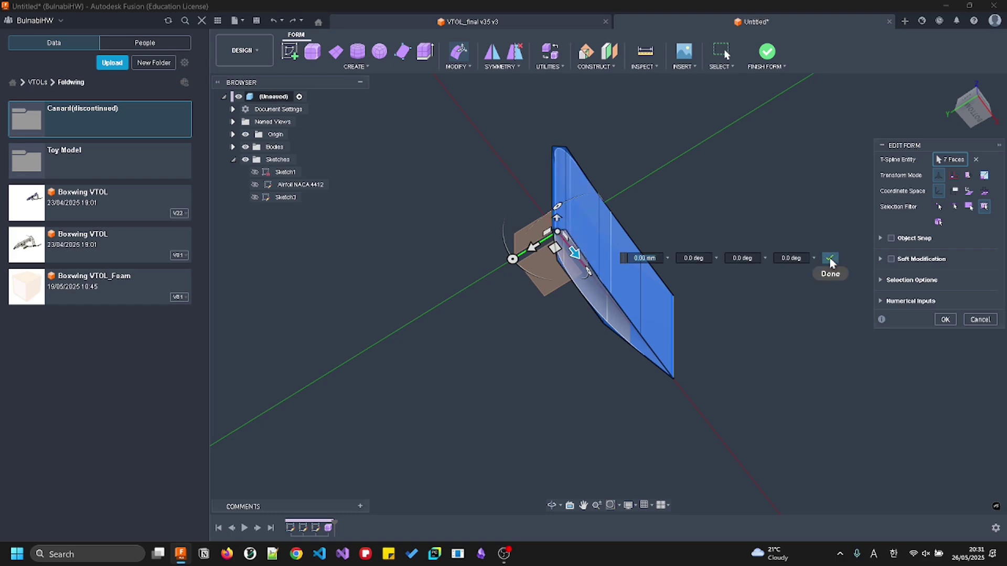
shift+middle_drag(781, 179, 810, 263)
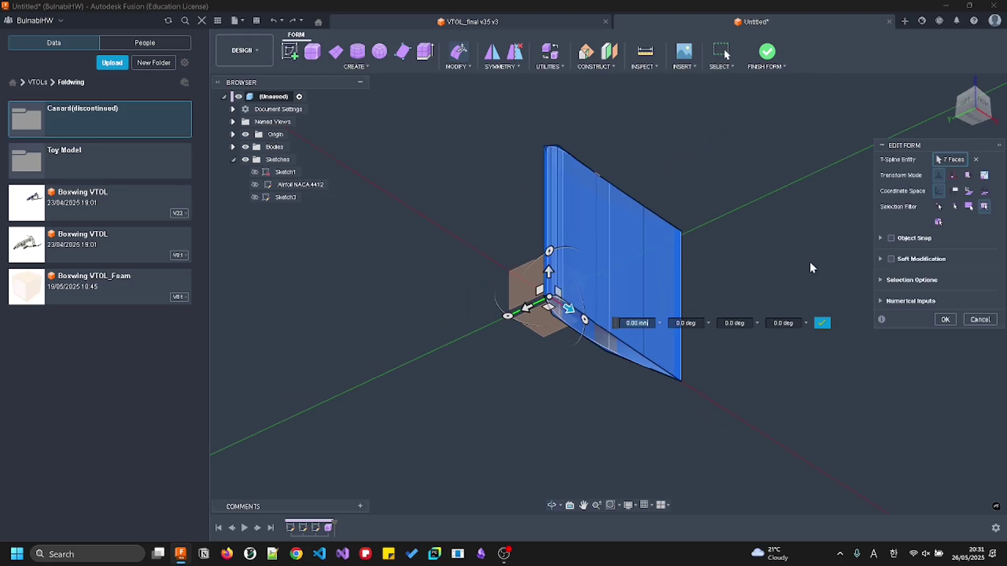
click(822, 323)
Rotate the selected faces about the pivot by 90° to lay the body flat and 90° within the ground plane, aligning the span with the X axis
shift+middle_drag(688, 209, 713, 183)
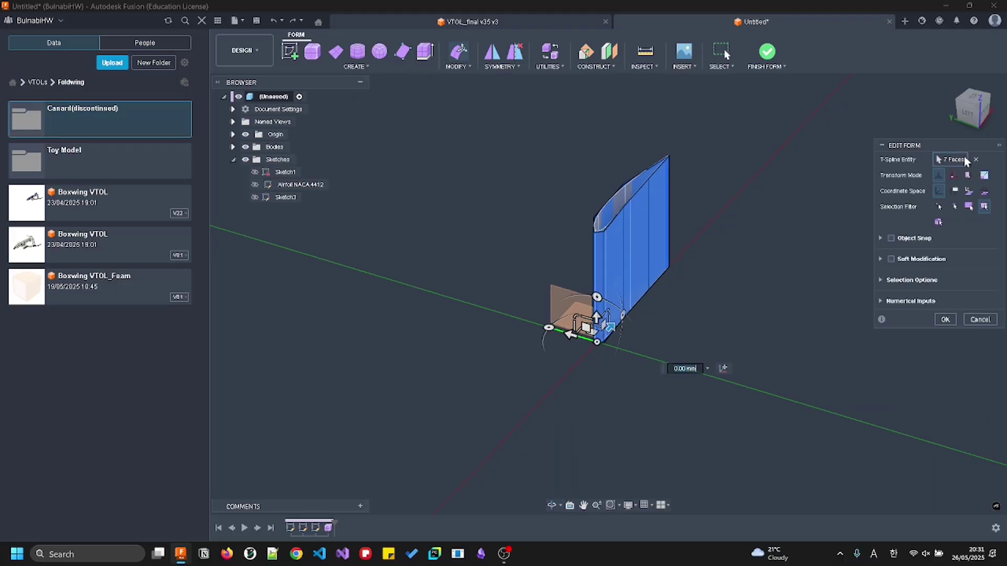
click(964, 121)
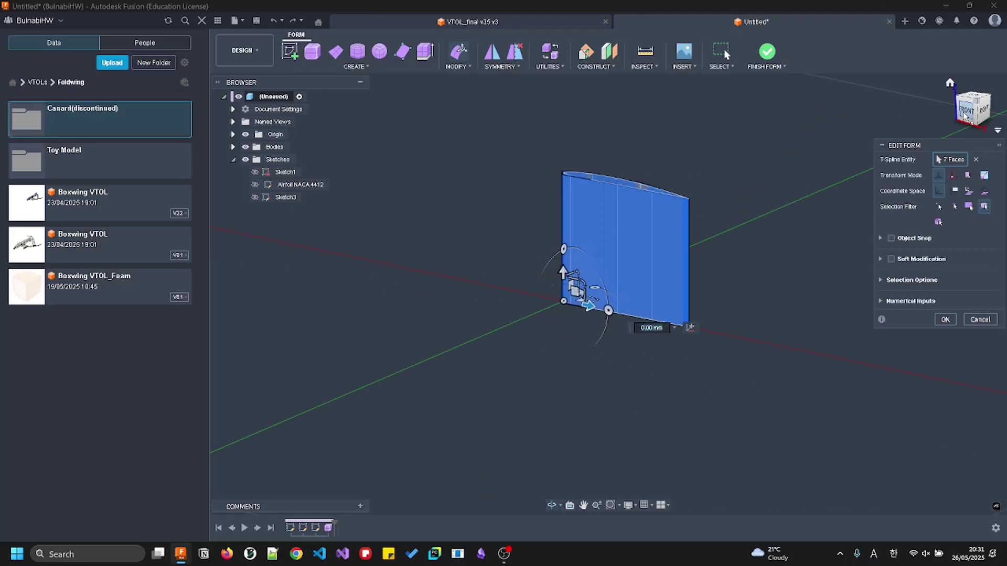
shift+middle_drag(646, 239, 760, 233)
drag(590, 278, 741, 329)
text(90)
shift+middle_drag(729, 308, 540, 292)
drag(540, 291, 587, 331)
text(90)
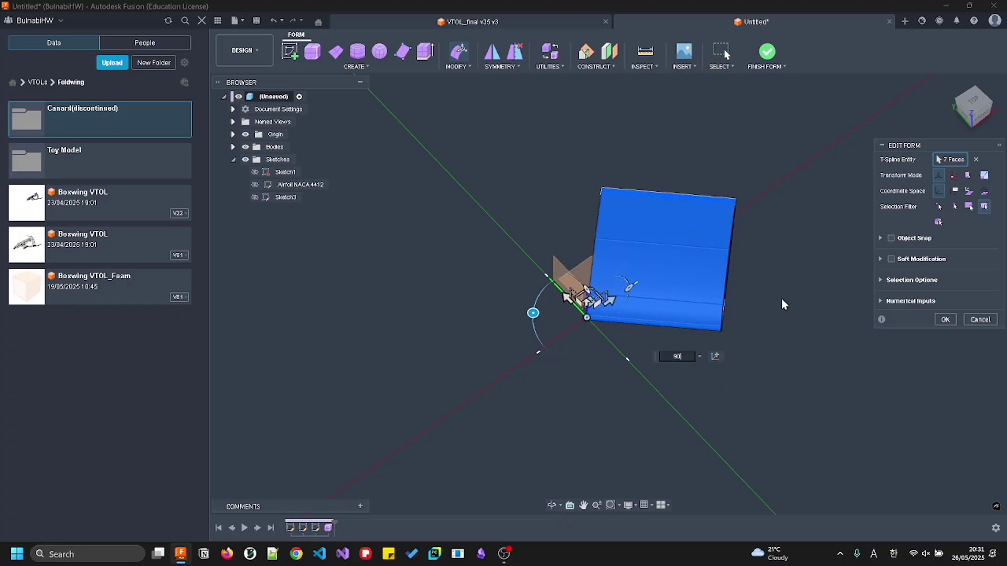
key(Return)
key(Return)
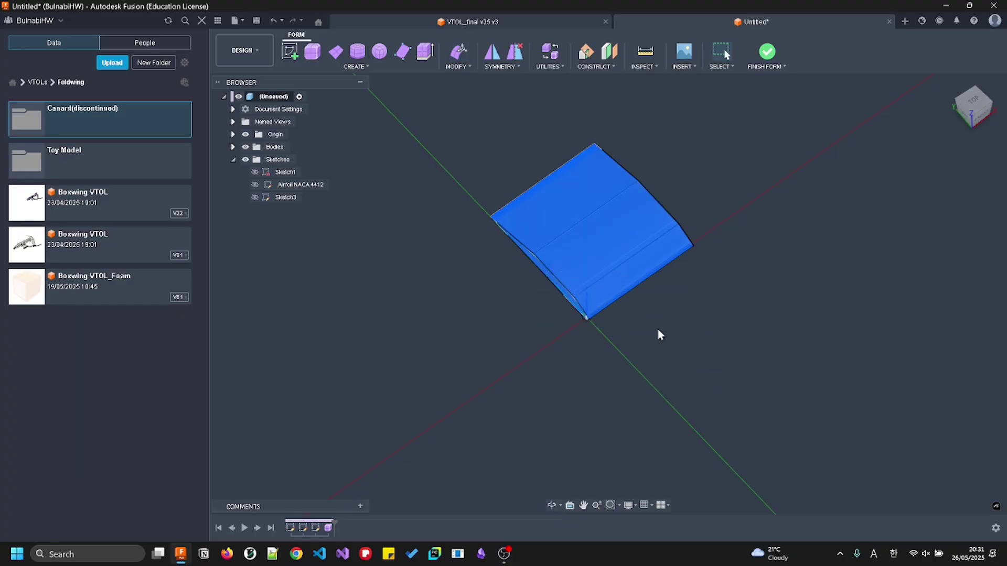
click(599, 349)
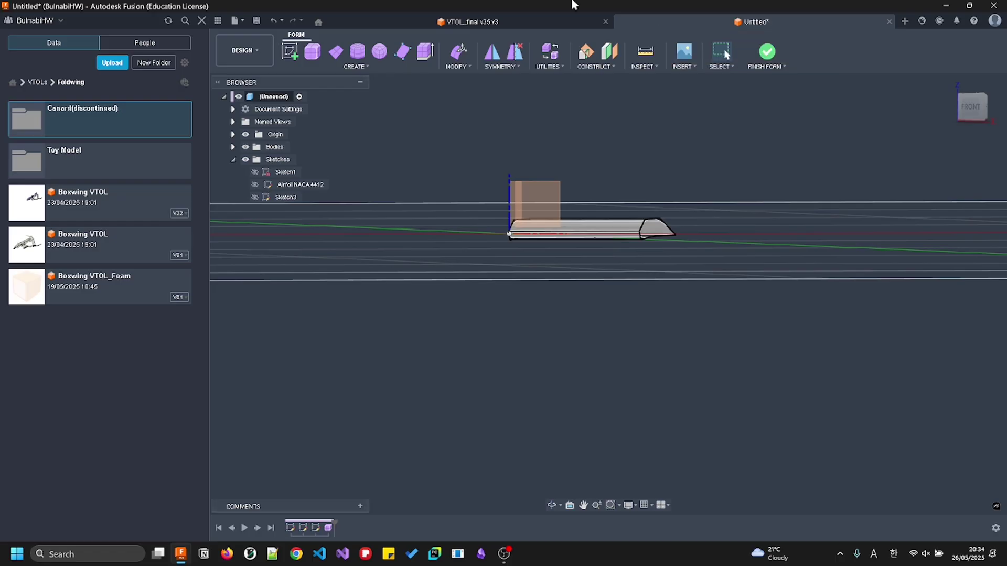
shift+middle_drag(591, 160, 582, 263)
click(459, 66)
click(459, 83)
double_click(620, 260)
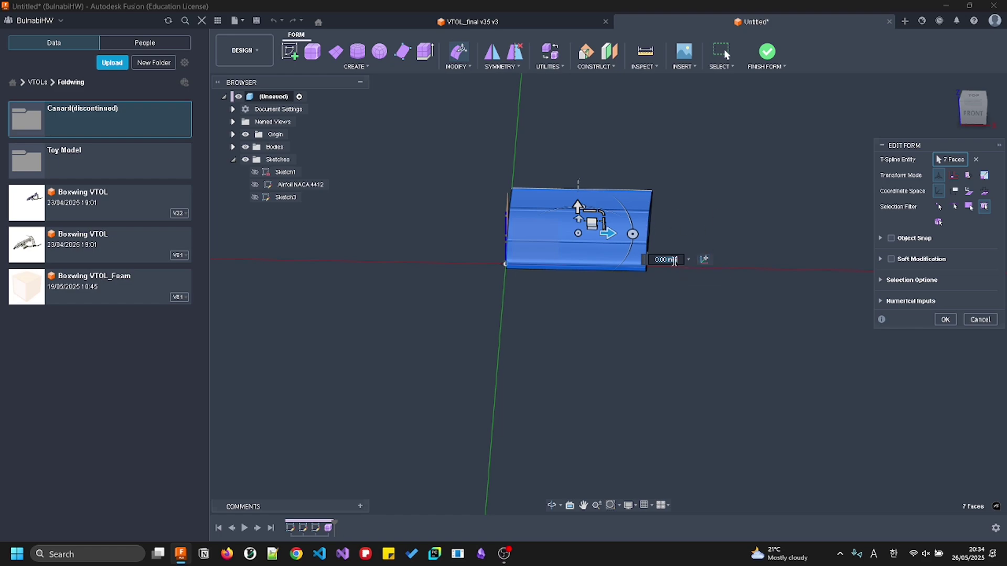
click(707, 260)
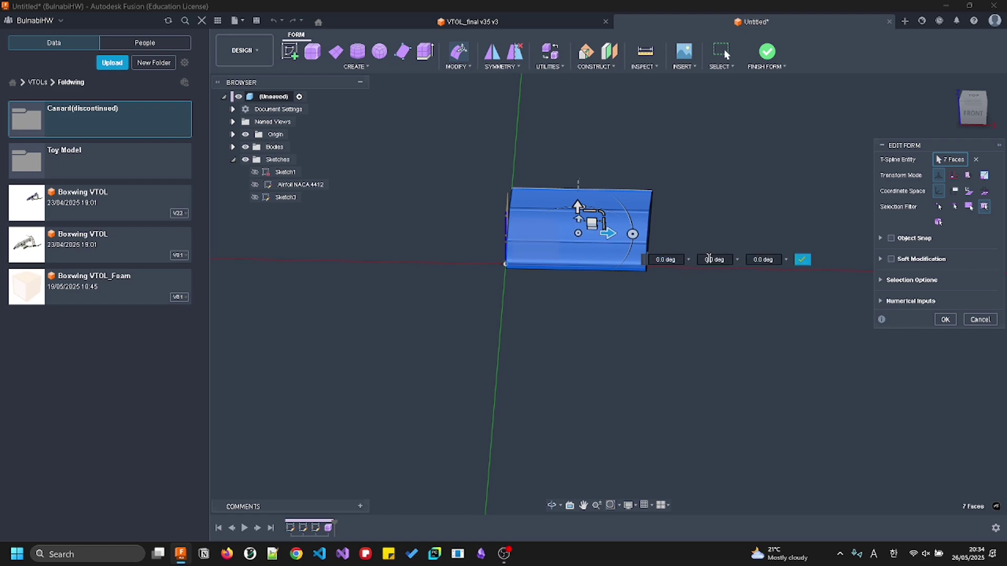
click(685, 267)
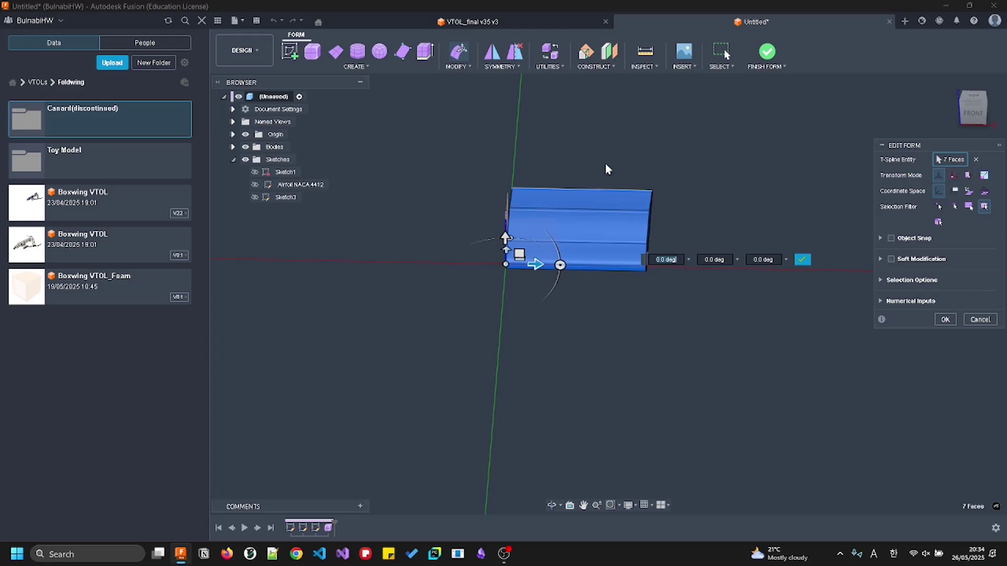
click(592, 228)
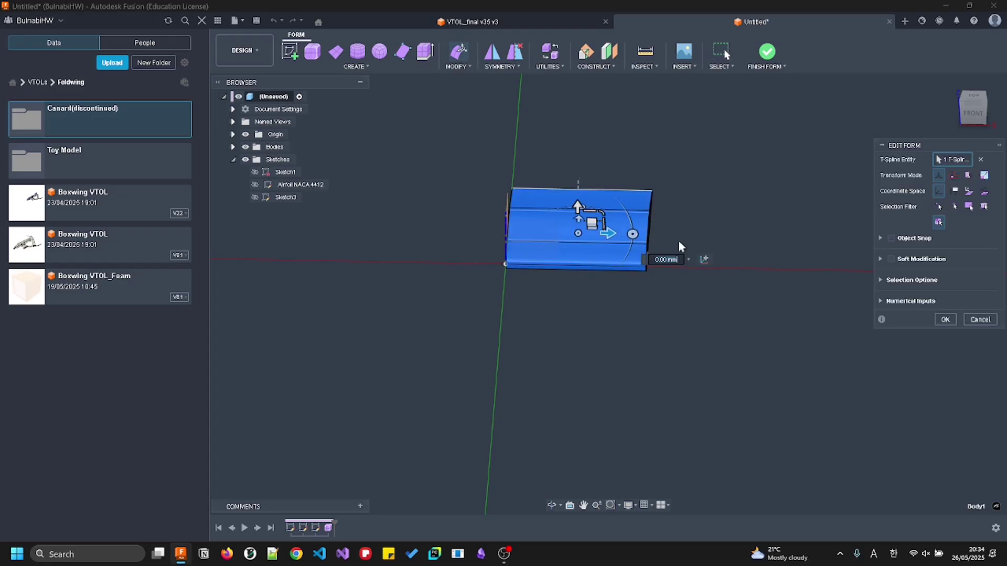
click(704, 259)
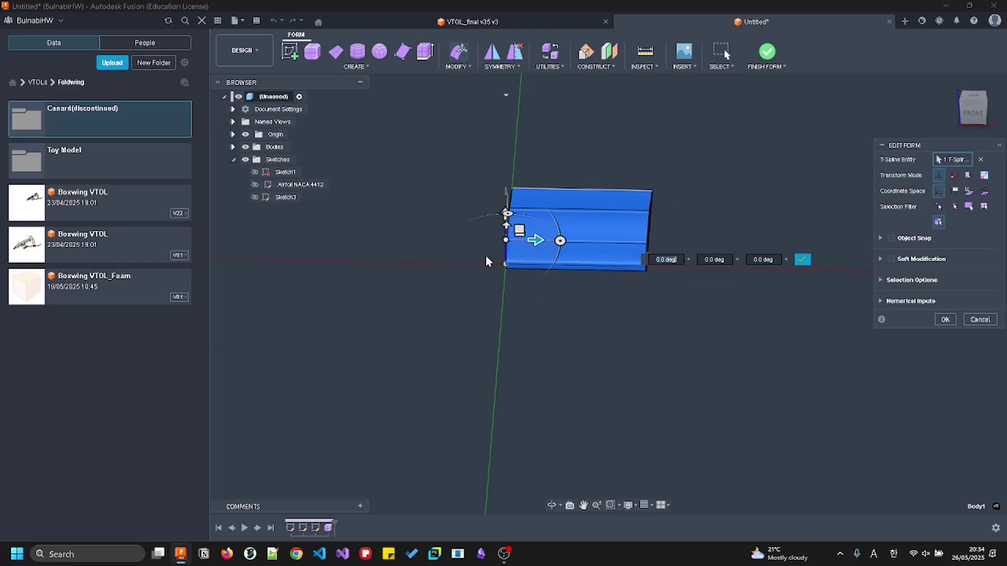
shift+middle_drag(486, 256, 556, 239)
scroll(633, 257, up, 5)
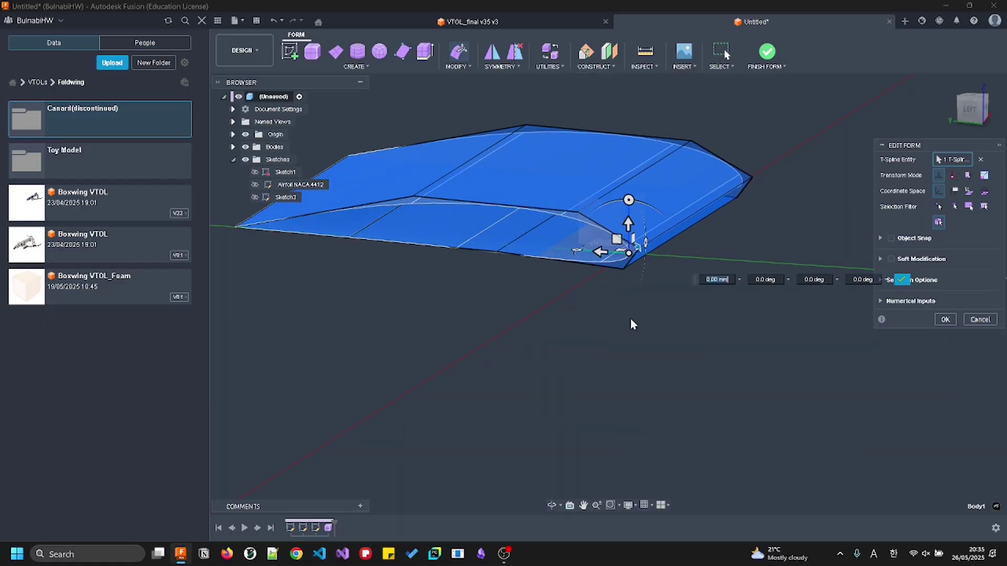
shift+middle_drag(638, 310, 584, 329)
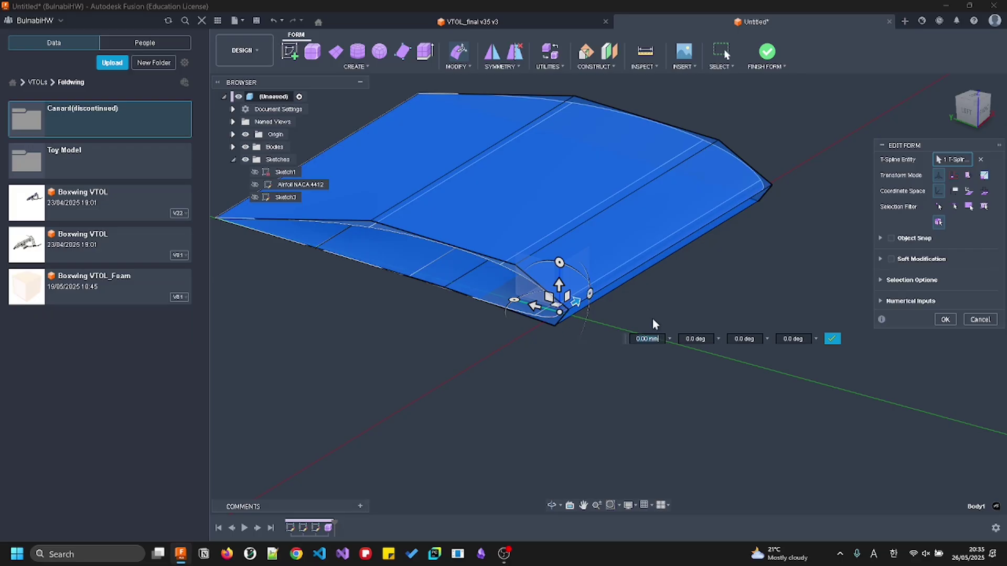
click(830, 340)
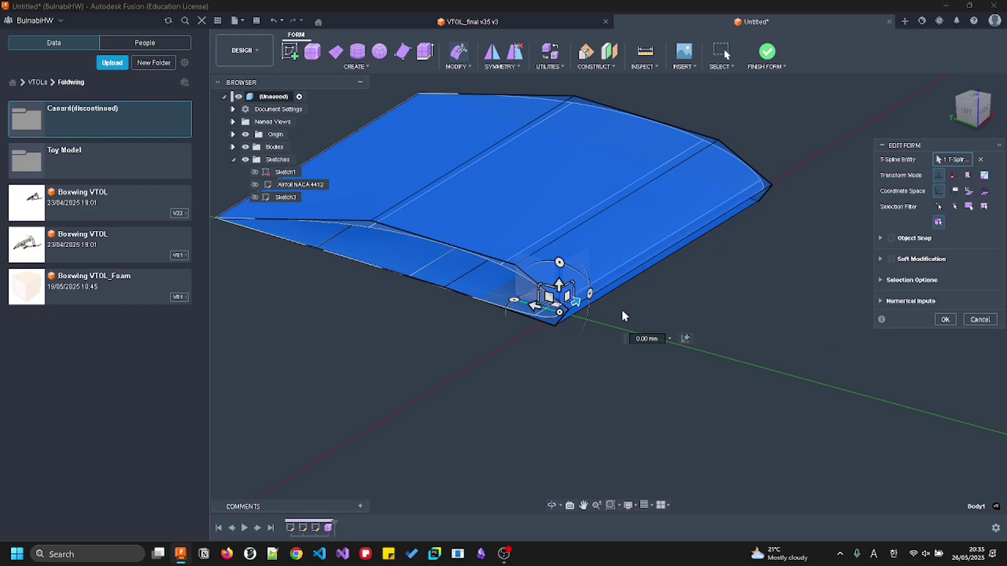
shift+middle_drag(623, 314, 517, 328)
drag(516, 327, 390, 277)
key(Escape)
click(742, 363)
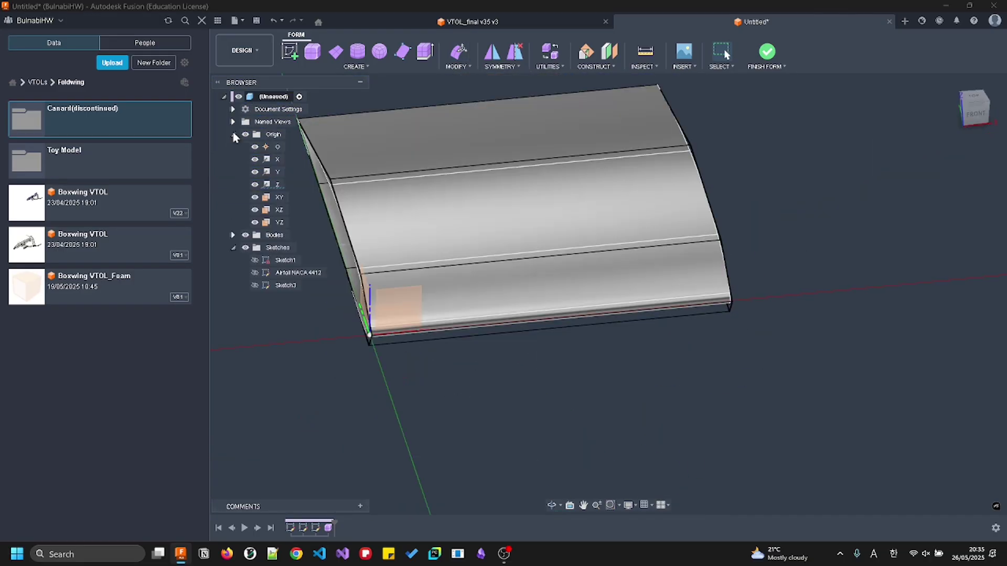
Set up Mirror - Duplicate of the airfoil body across the YZ origin plane with Weld enabled
click(233, 135)
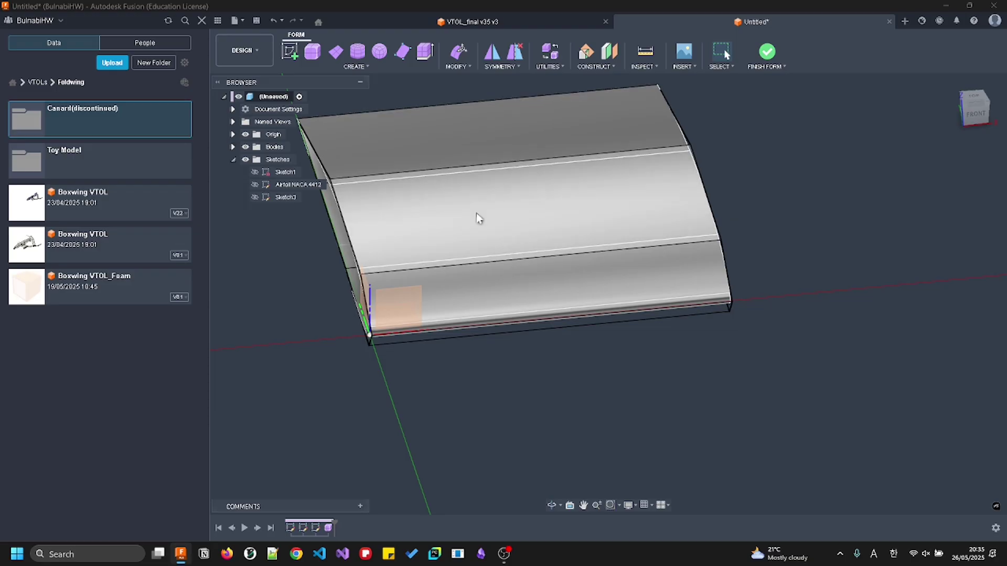
scroll(493, 218, down, 5)
mouse_move(583, 204)
ctrl+middle_down()
mouse_move(595, 226)
mouse_move(584, 206)
ctrl+middle_up()
middle_drag(584, 206, 693, 230)
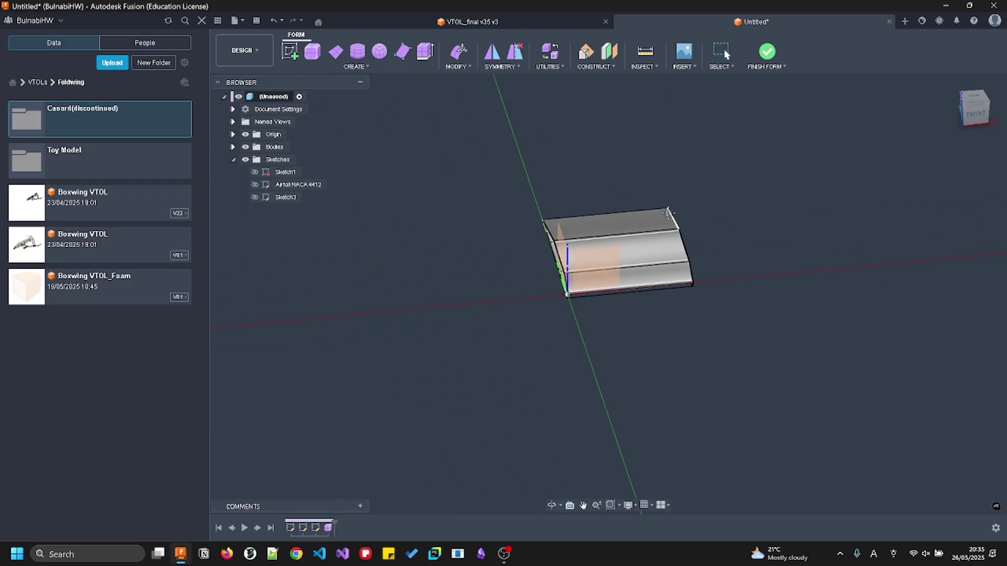
shift+middle_drag(612, 275, 498, 260)
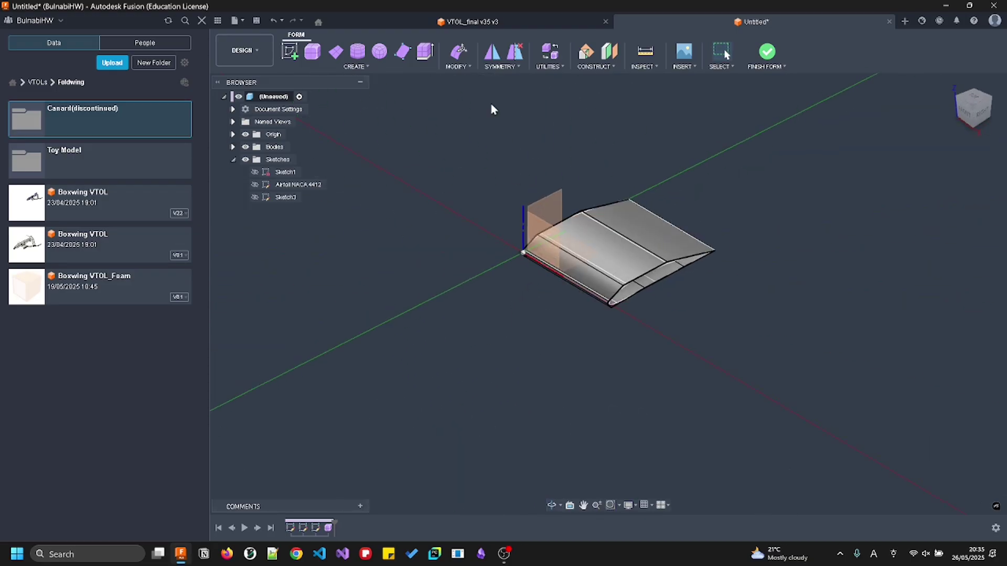
click(501, 64)
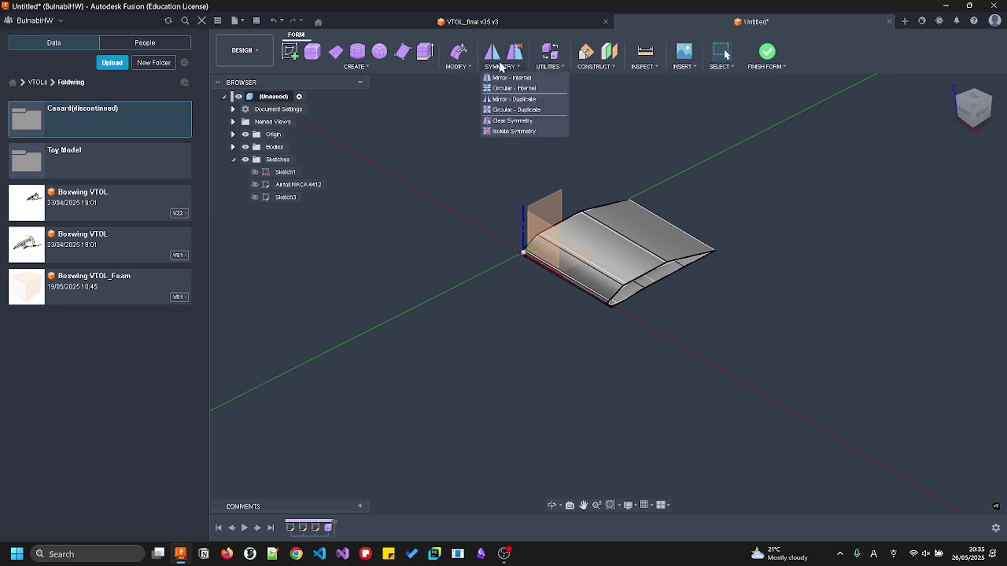
click(515, 98)
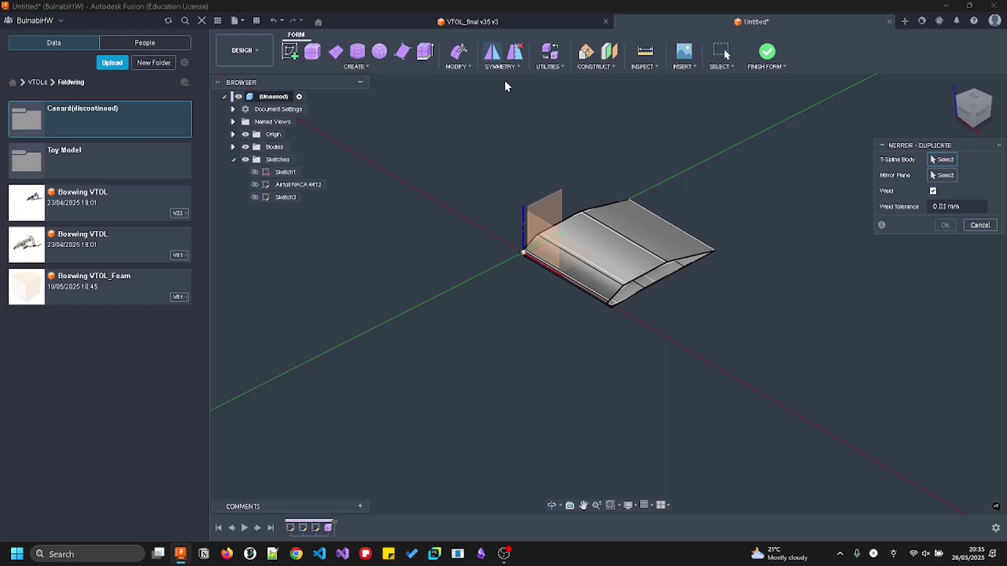
click(621, 252)
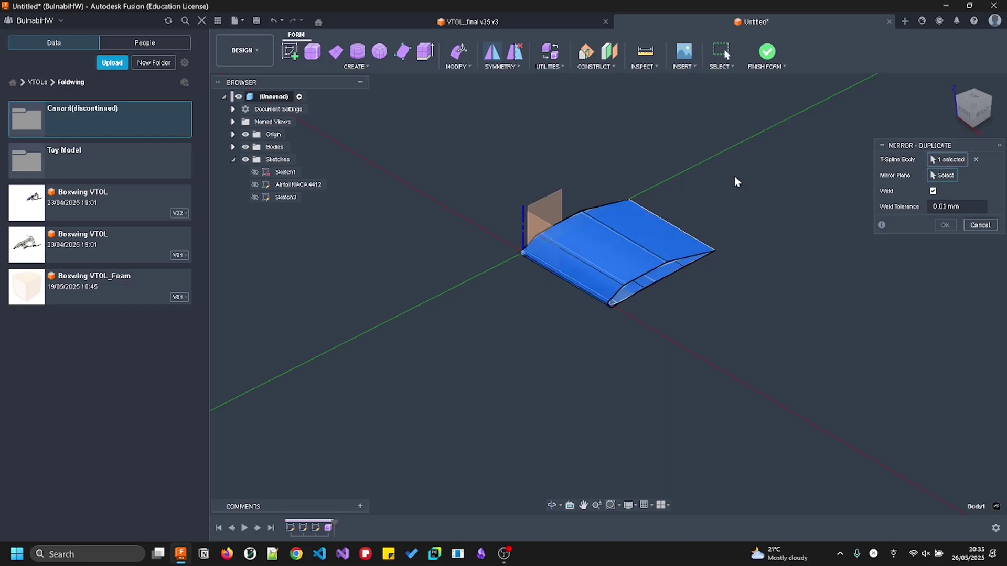
shift+middle_drag(795, 243, 726, 221)
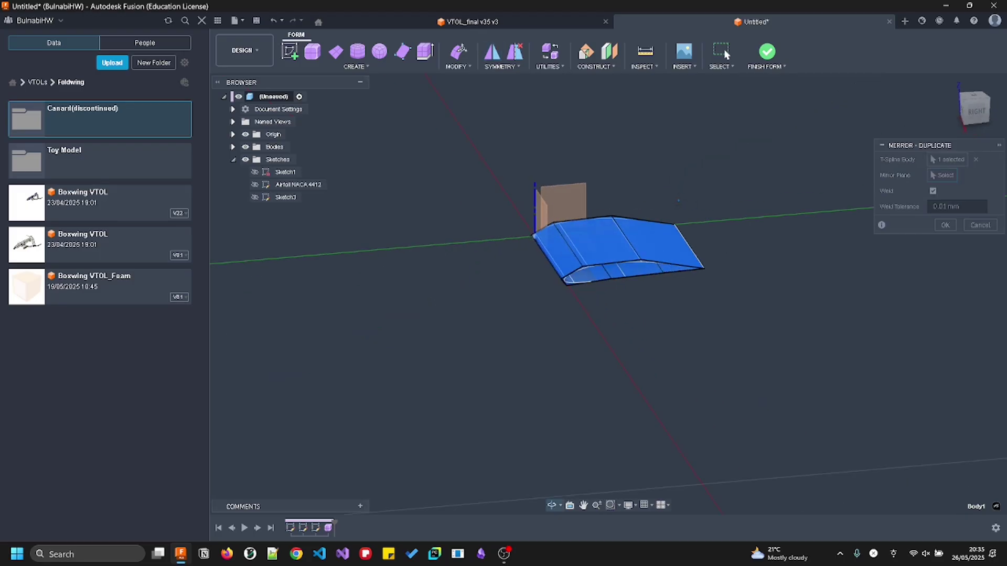
click(565, 192)
shift+middle_drag(690, 263, 826, 300)
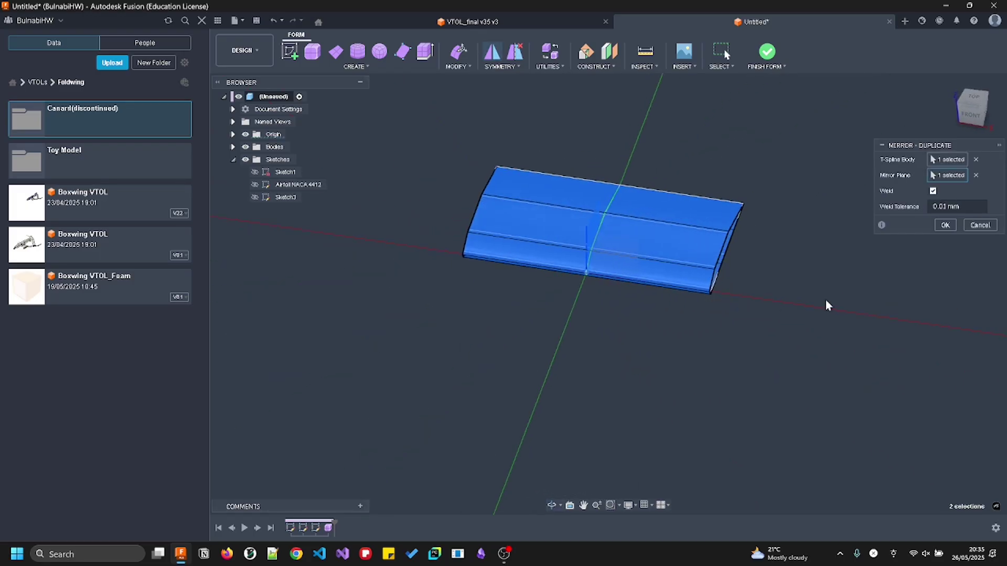
Turn the mirror's Weld option off and back on to compare the seam between the two halves
click(933, 191)
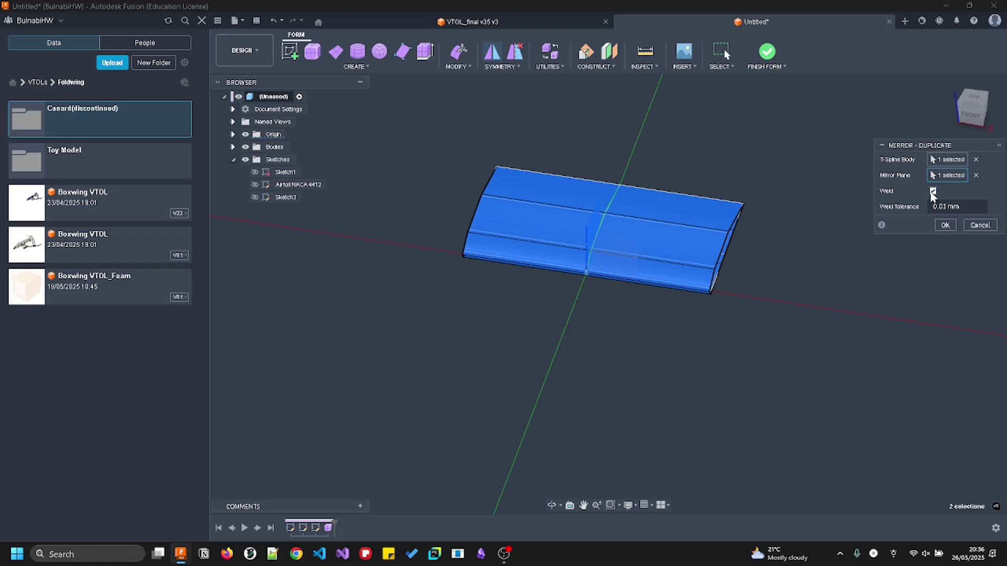
scroll(607, 218, up, 3)
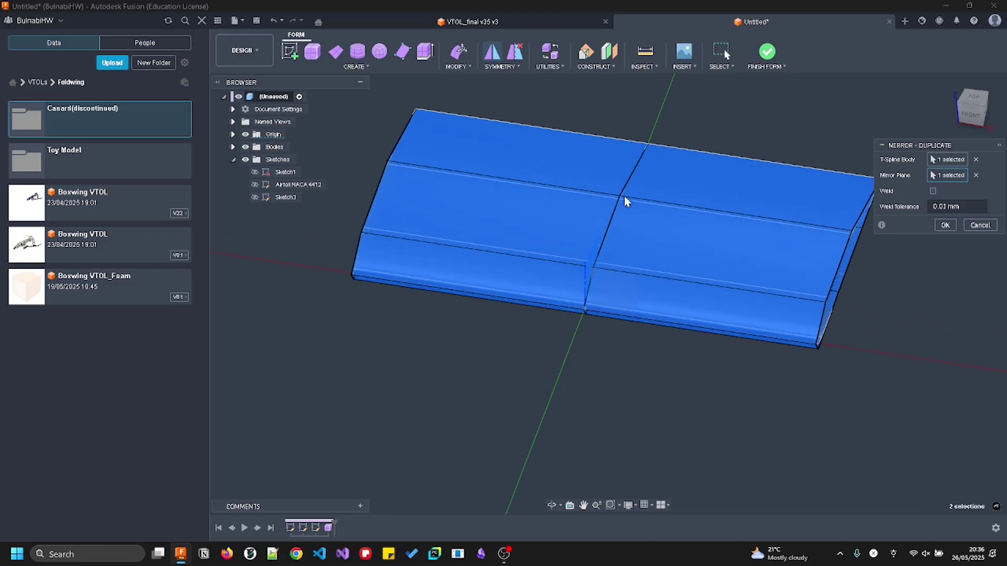
click(934, 191)
scroll(571, 198, up, 5)
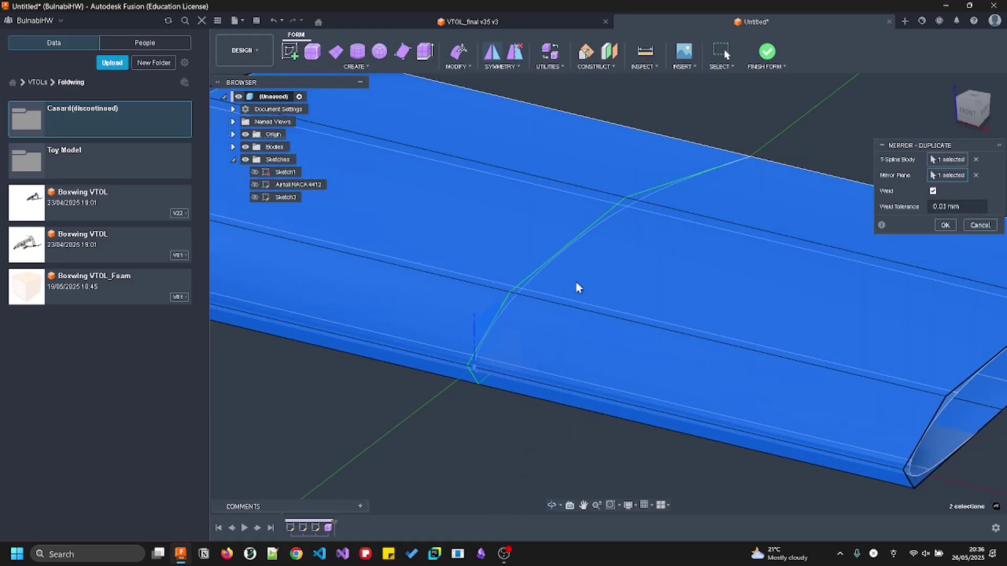
scroll(576, 282, down, 2)
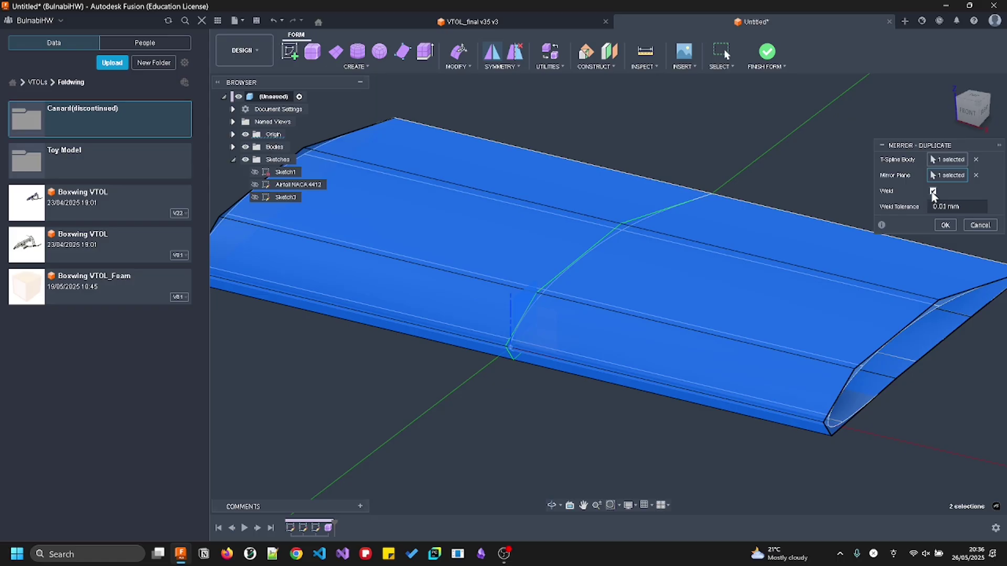
Try the welded mirror with the weld tolerance set to 1 mm, and undo it
drag(970, 209, 860, 217)
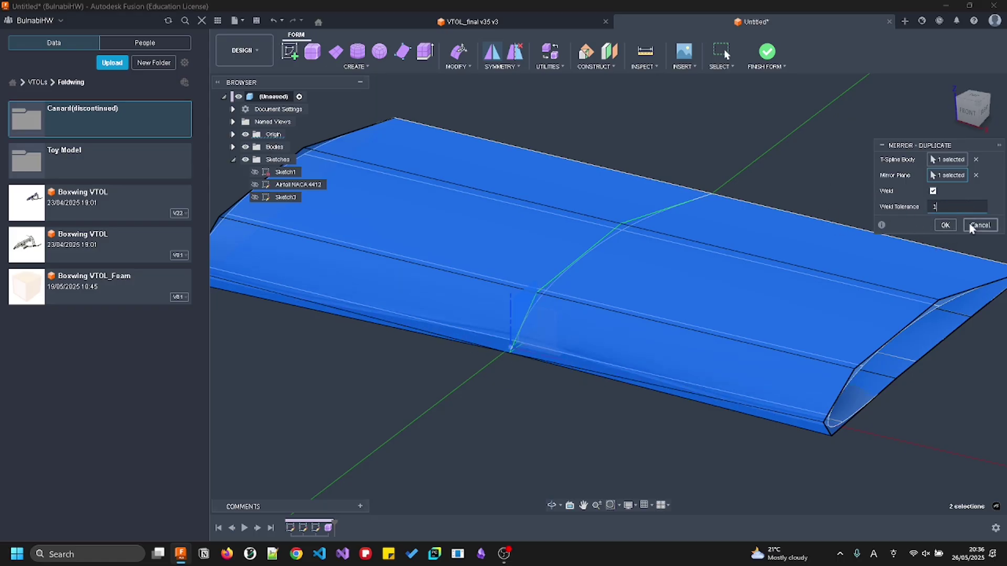
click(944, 225)
key(ctrl+z)
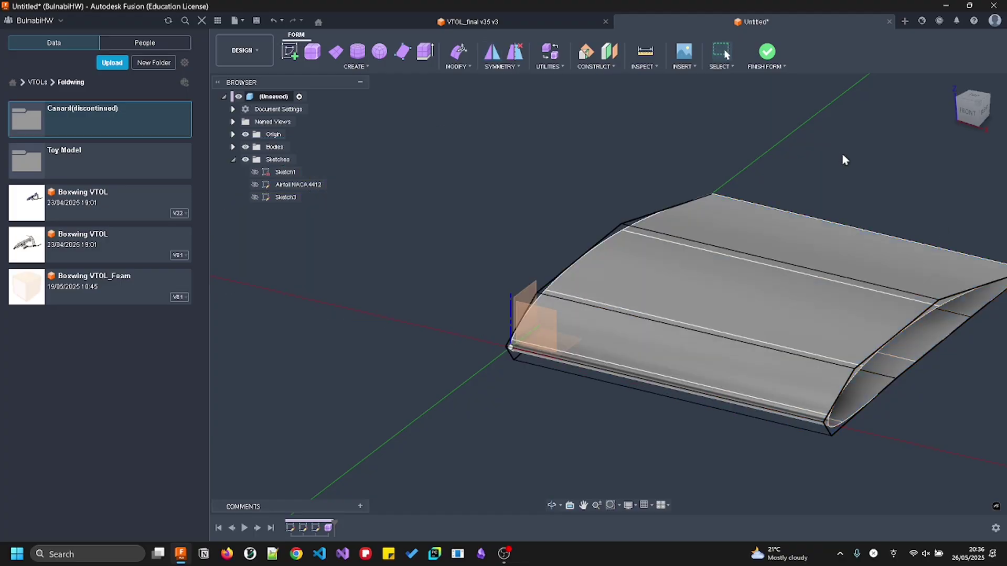
Use Edit Form to move the whole airfoil body 1 mm along the X axis away from the origin
click(459, 52)
click(682, 330)
drag(779, 323, 794, 327)
text(1)
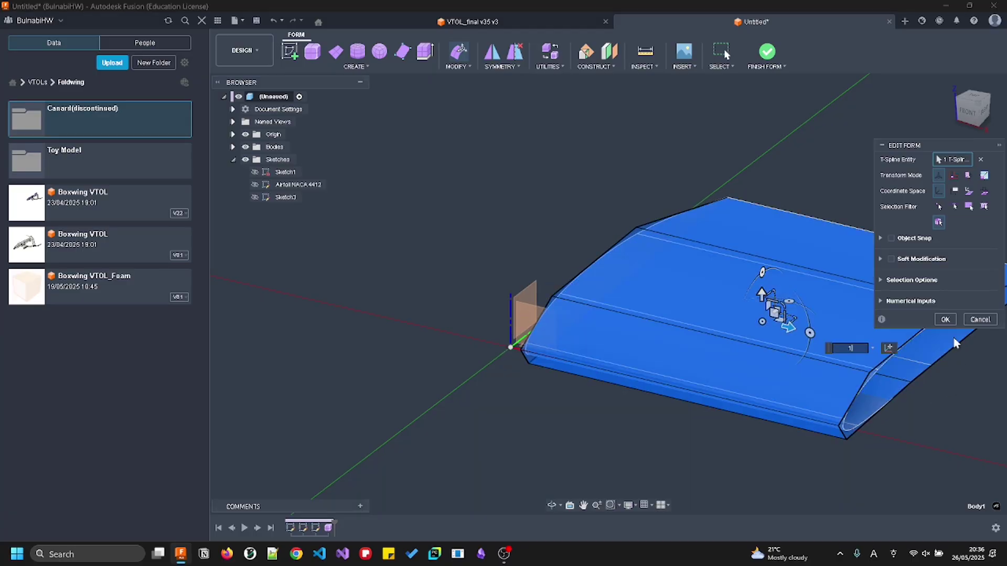
click(945, 319)
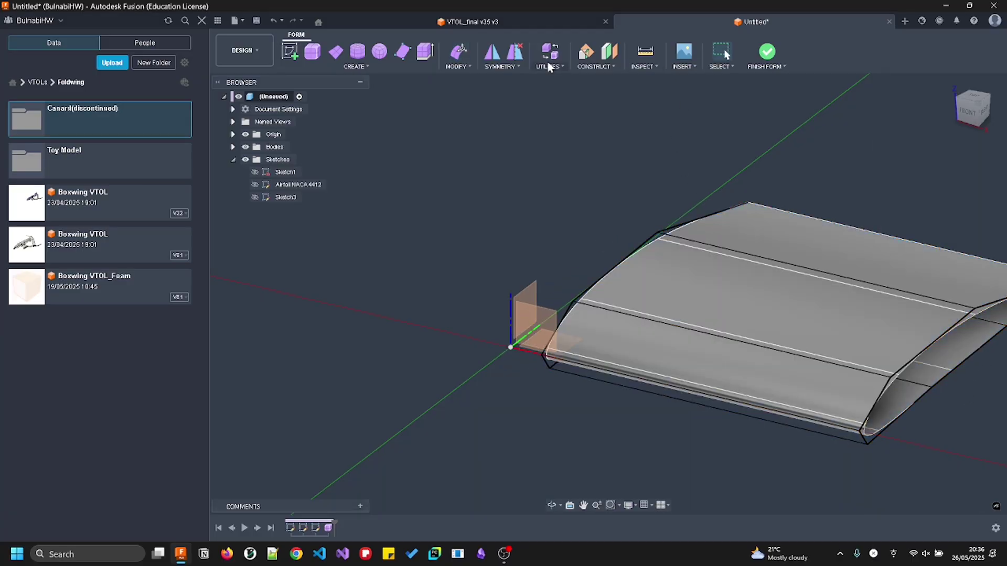
Try to mirror-duplicate the offset body across the YZ plane with Weld on and a 1 mm tolerance, and undo it
click(492, 51)
click(790, 320)
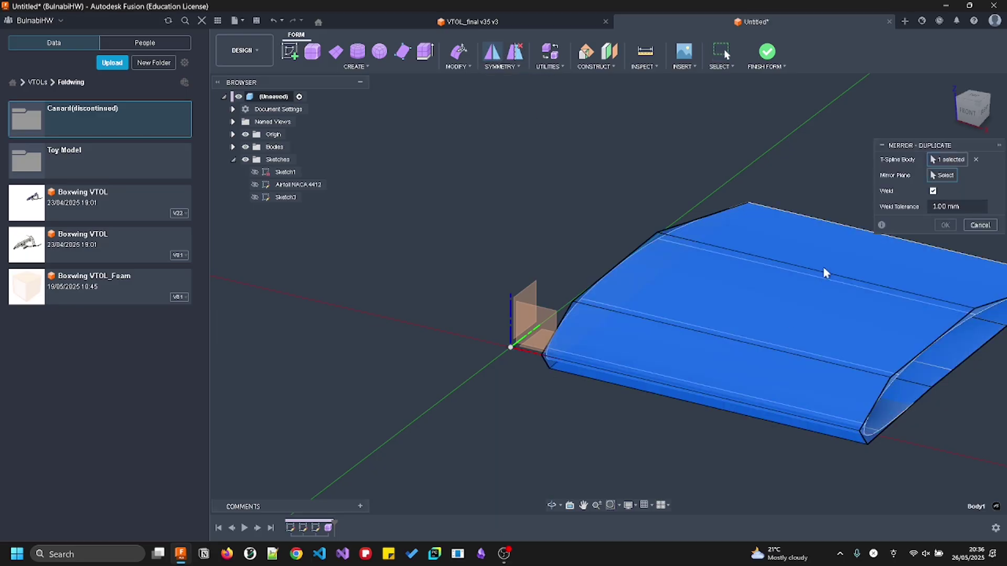
click(525, 314)
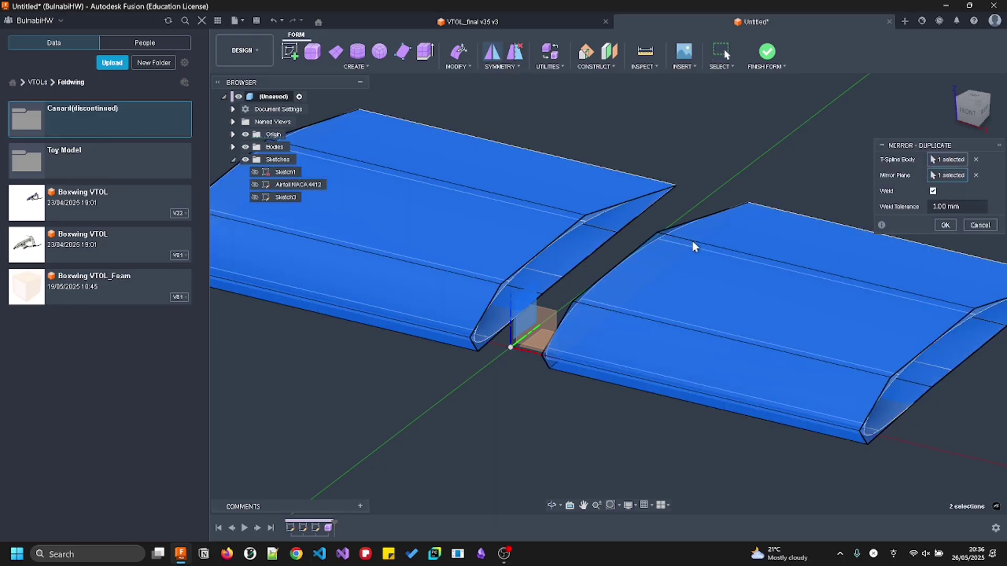
click(965, 208)
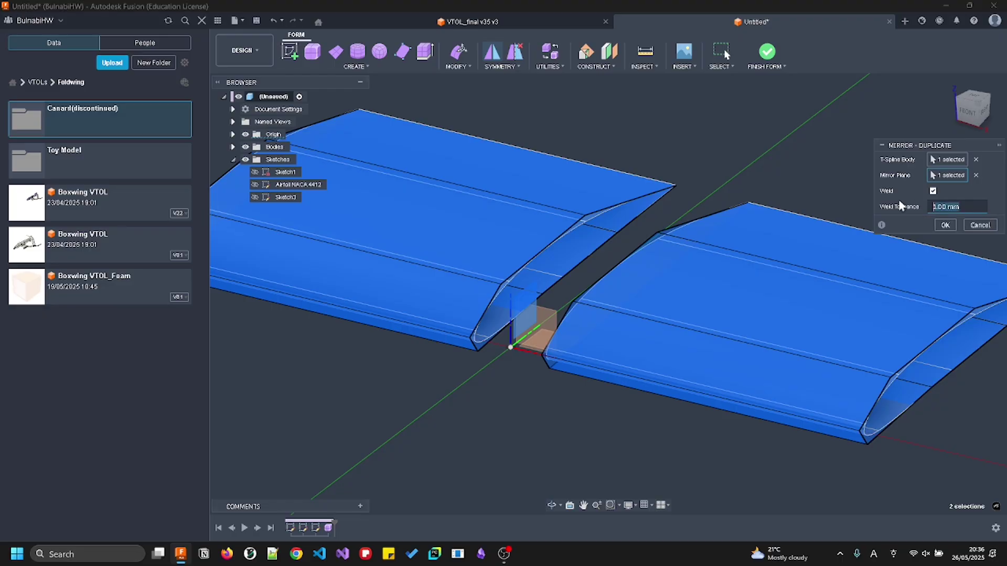
shift+middle_drag(575, 346, 662, 398)
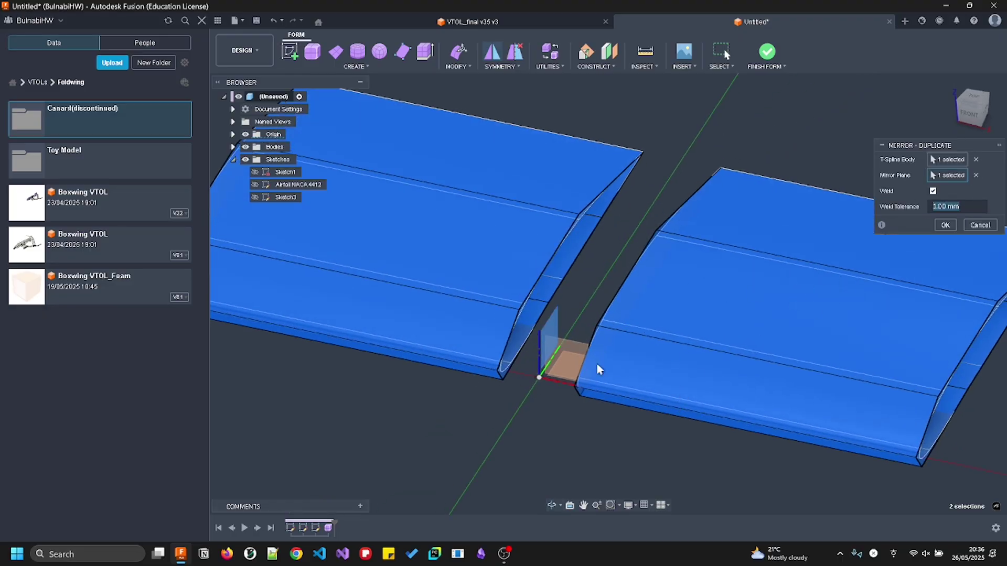
key(Return)
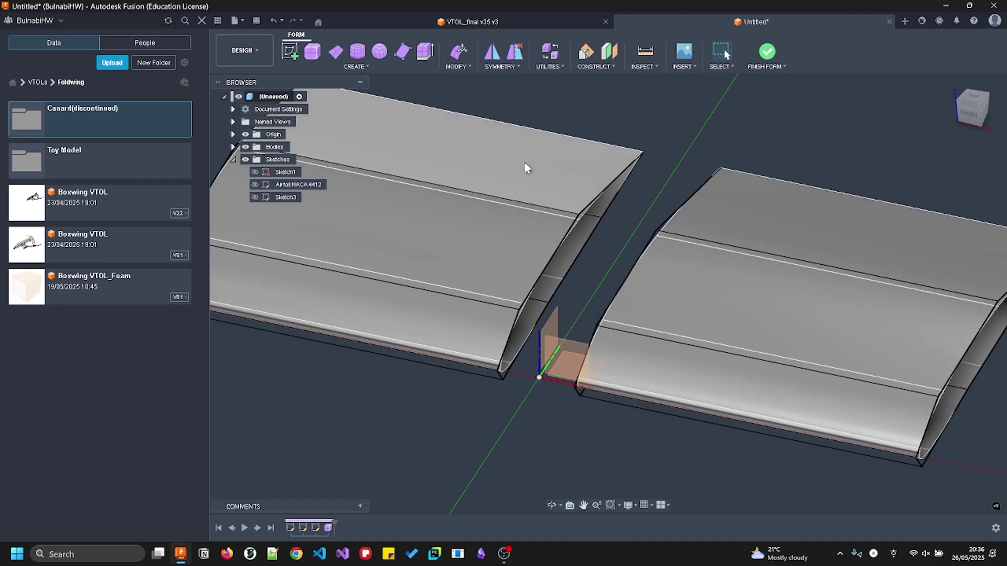
key(ctrl+z)
Try mirroring the offset body across the YZ plane again with the weld tolerance raised to 2 mm, and cancel it
click(493, 55)
click(877, 256)
click(956, 205)
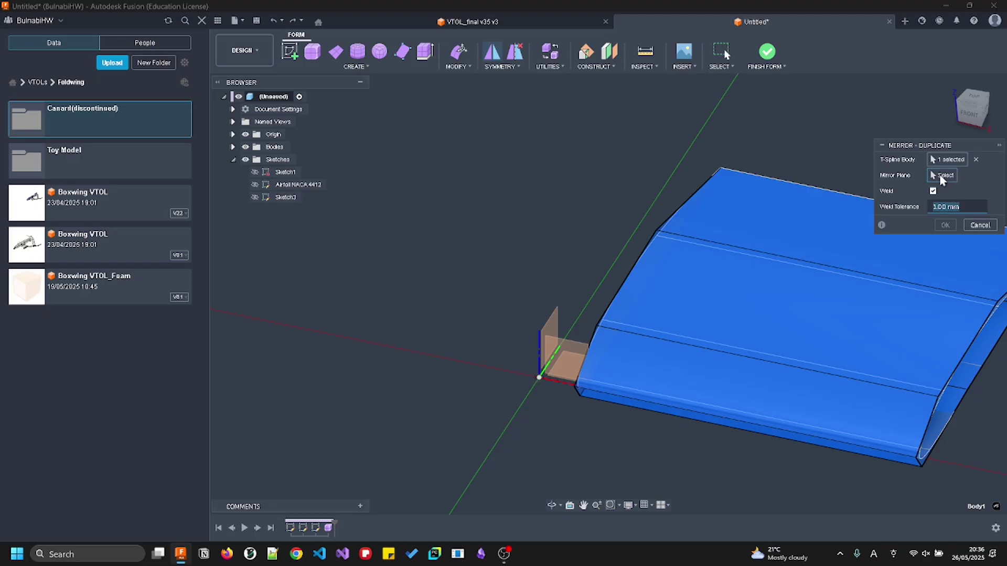
click(551, 336)
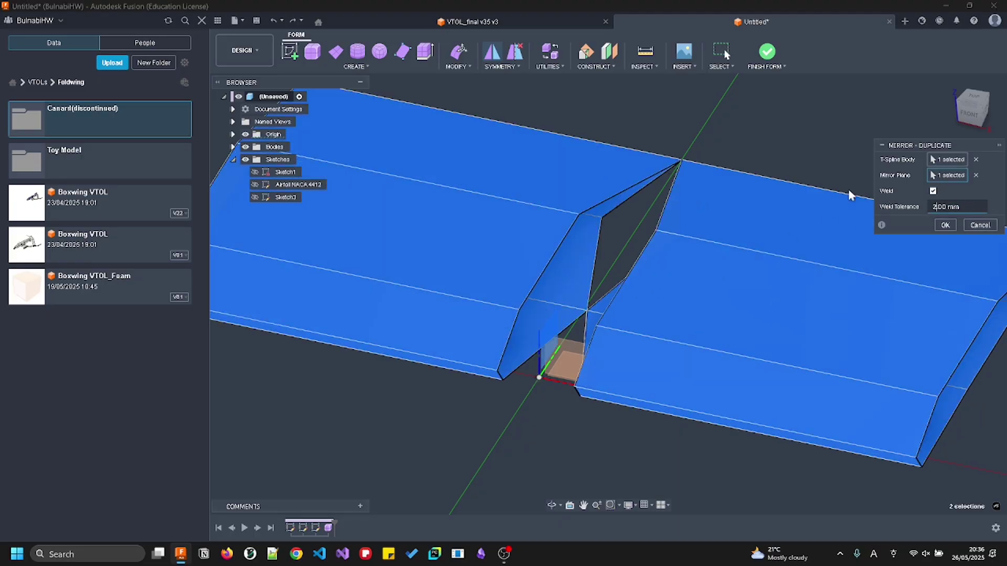
text(5)
key(BackSpace)
click(972, 226)
Undo the 1 mm offset of the airfoil body along the X axis
key(ctrl+z)
key(ctrl+z)
shift+middle_drag(525, 254, 553, 272)
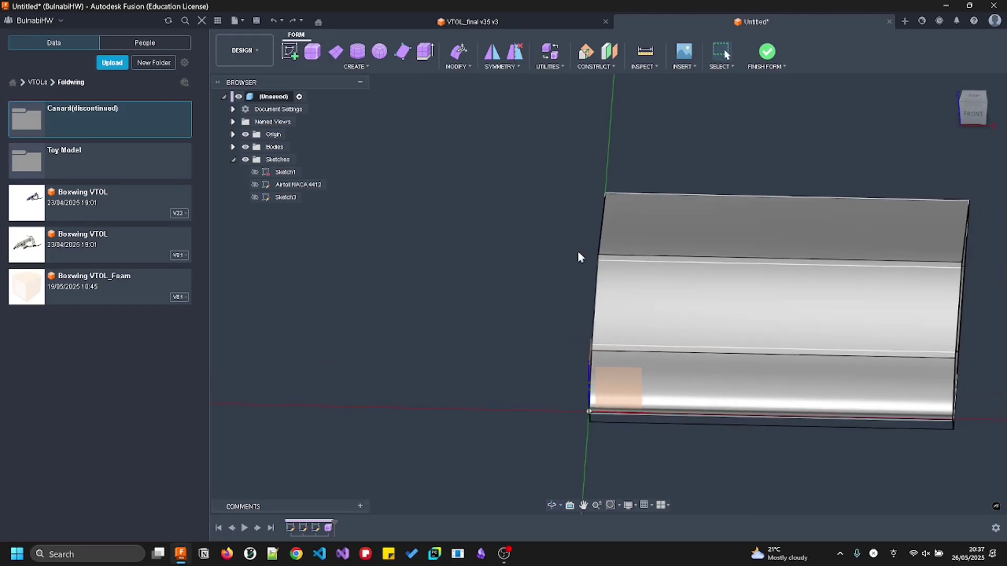
Use Edit Form to move the whole airfoil body a fraction of a millimetre along the X axis away from the origin
click(459, 51)
click(703, 306)
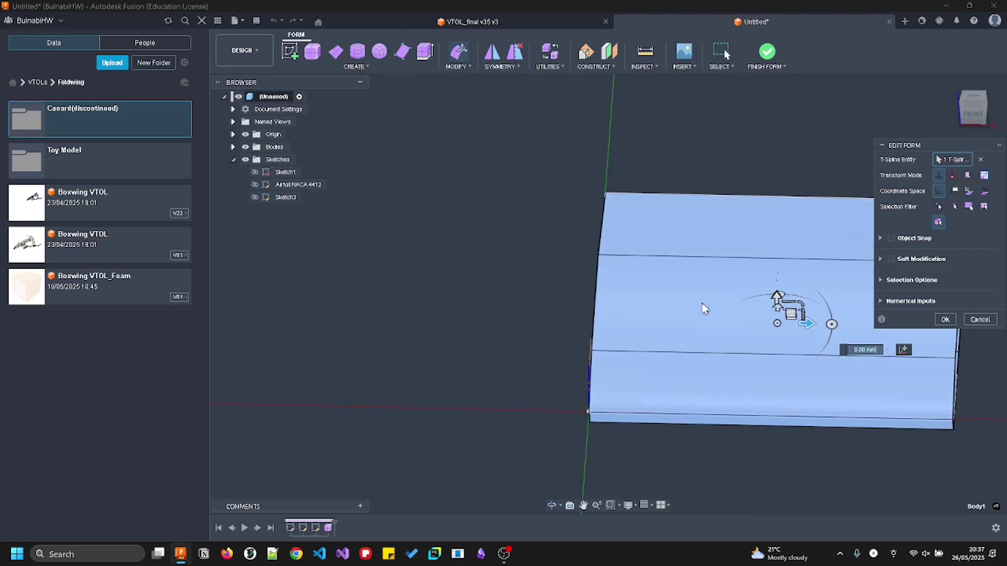
drag(816, 329, 825, 331)
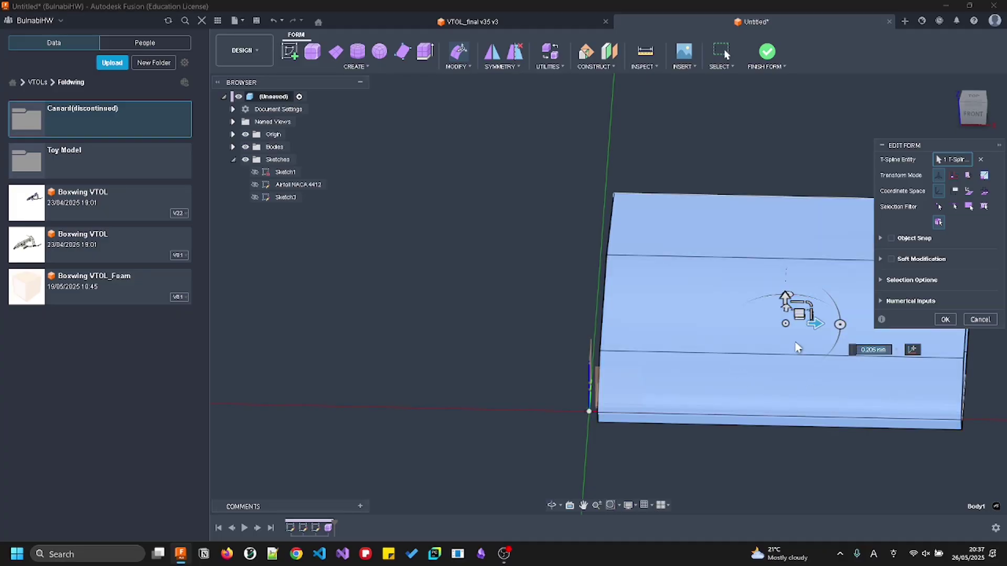
shift+middle_drag(566, 355, 577, 433)
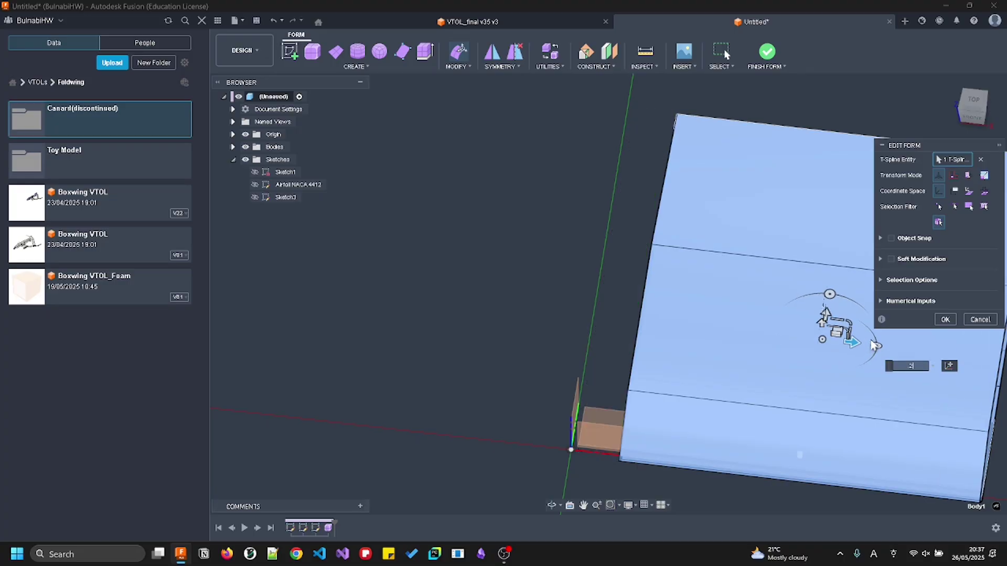
key(Return)
click(935, 321)
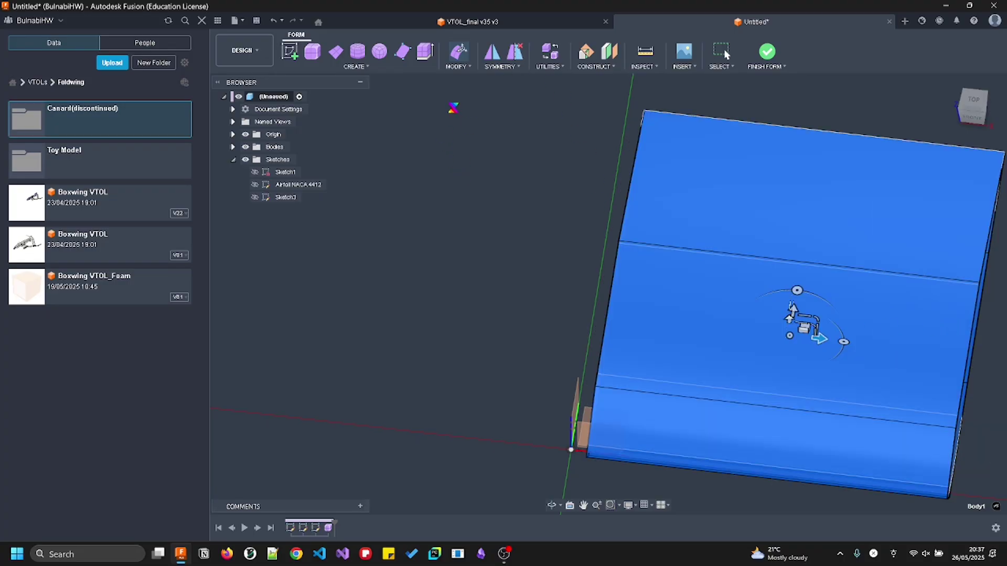
key(Escape)
Mirror-duplicate the airfoil body across the YZ plane with Weld on and a weld tolerance of 1 mm
click(498, 60)
click(684, 261)
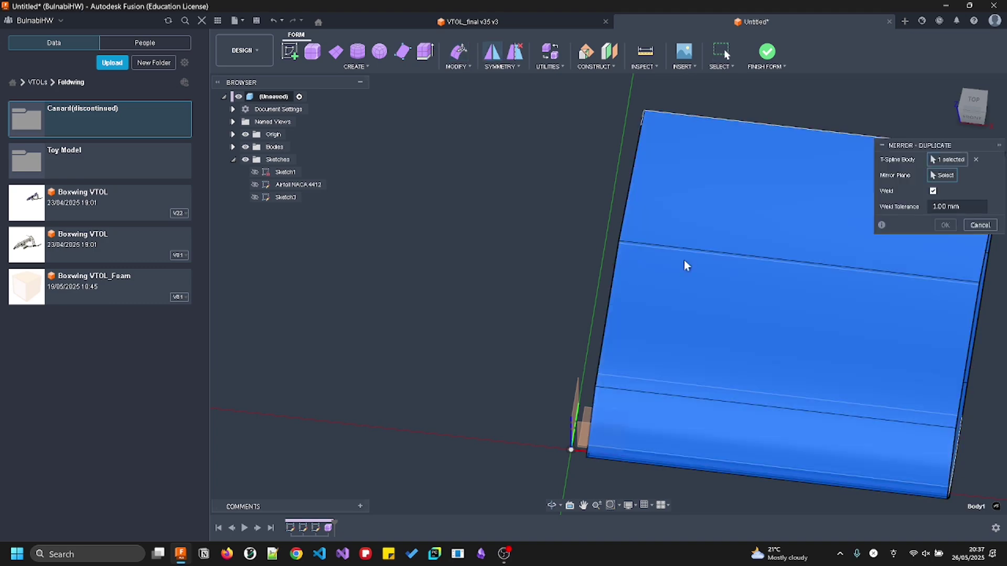
scroll(650, 304, down, 3)
shift+middle_drag(651, 303, 627, 278)
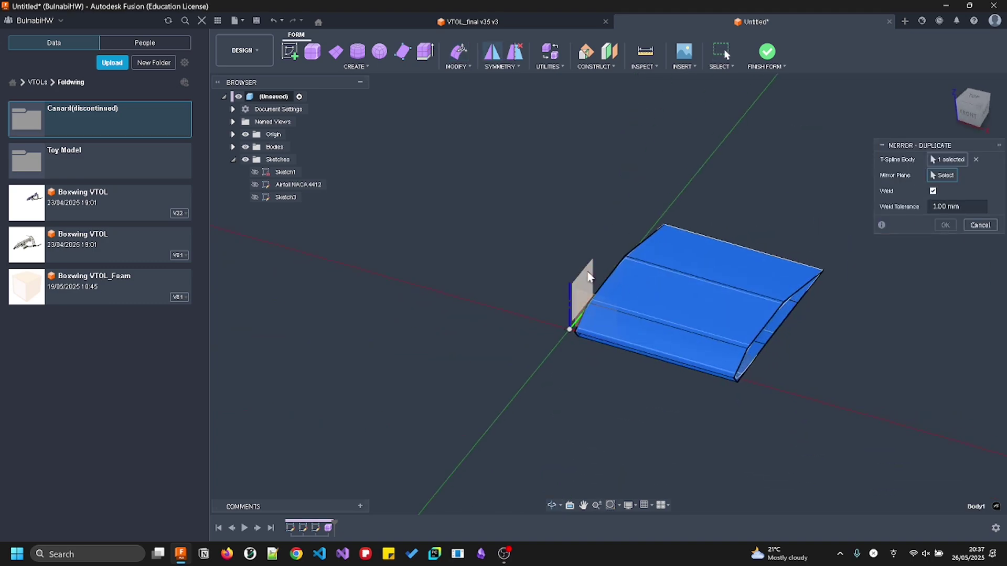
click(588, 275)
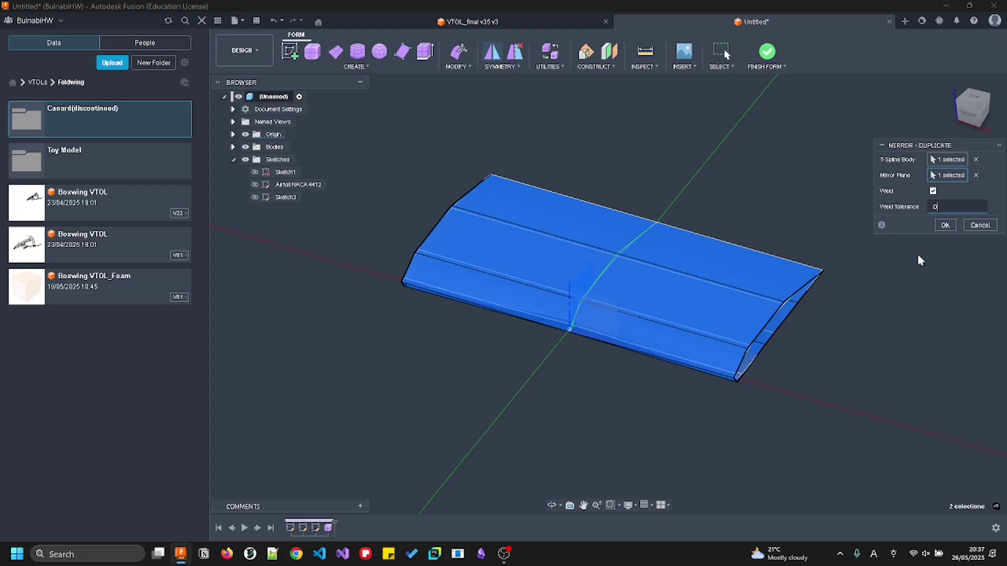
scroll(630, 258, up, 3)
shift+middle_drag(631, 247, 651, 234)
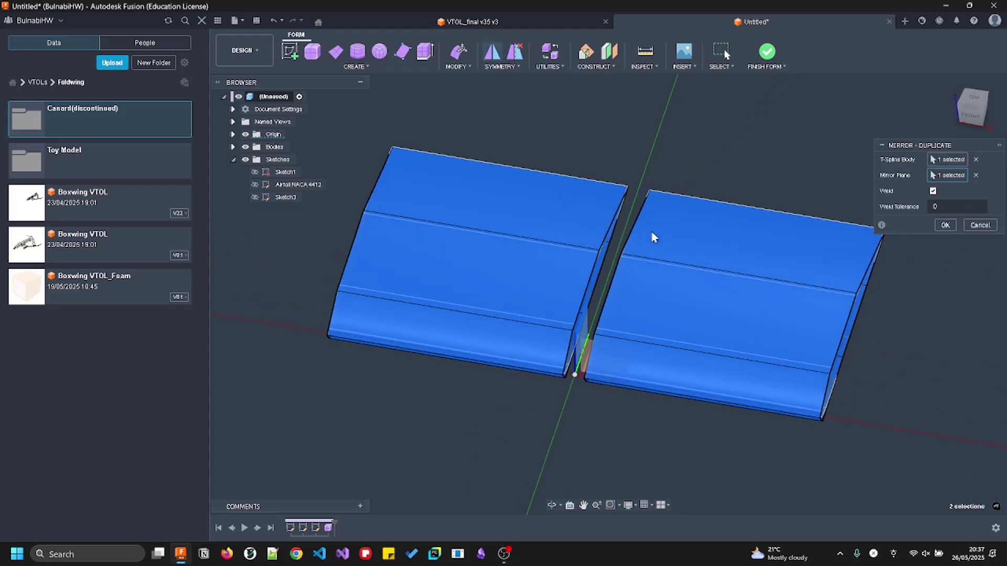
text(1)
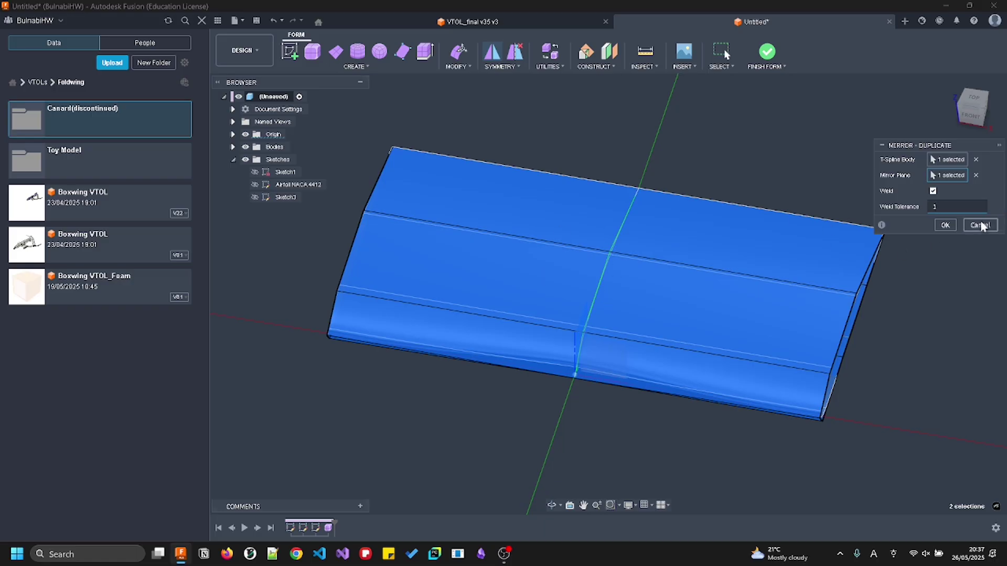
click(945, 226)
Select the edge loop along the welded centre seam and try to move it with Edit Form
scroll(858, 321, down, 5)
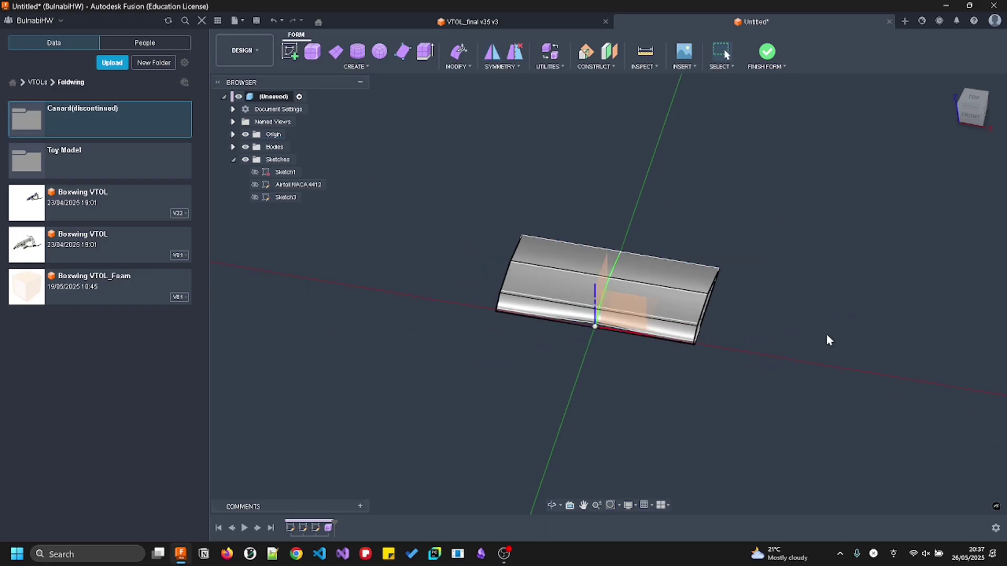
shift+middle_drag(826, 333, 787, 314)
scroll(580, 316, up, 1)
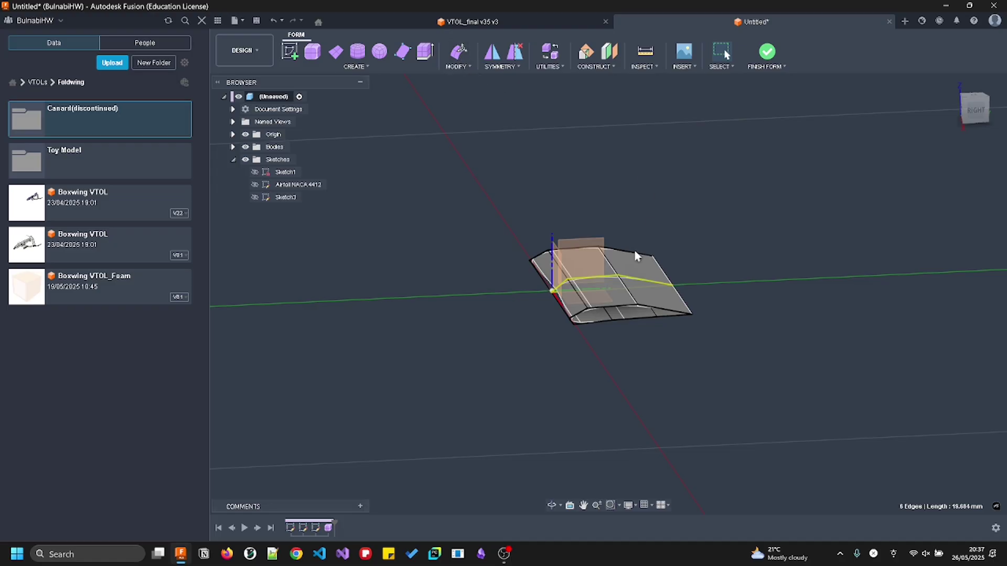
scroll(629, 254, up, 1)
scroll(687, 290, up, 1)
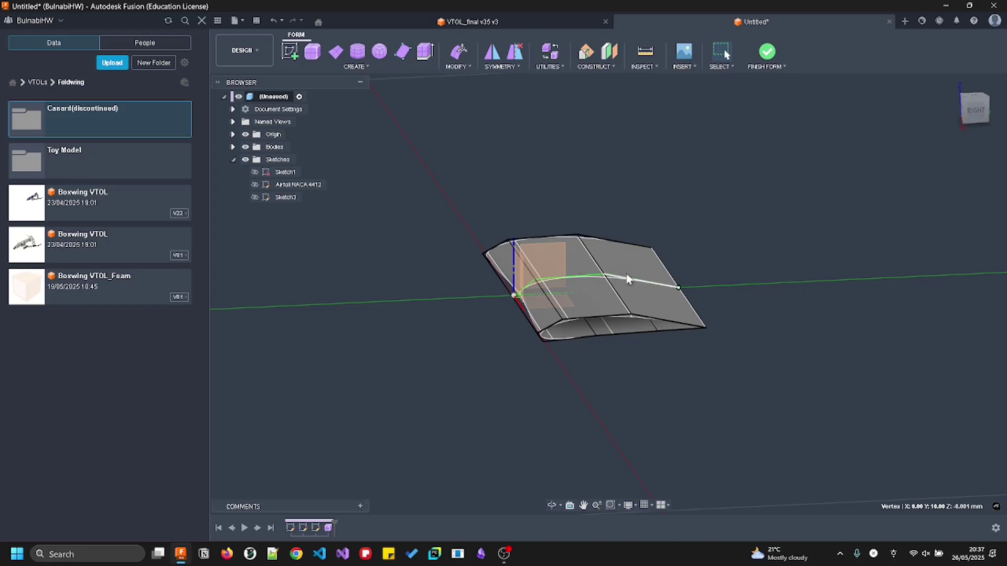
shift+middle_drag(589, 273, 667, 299)
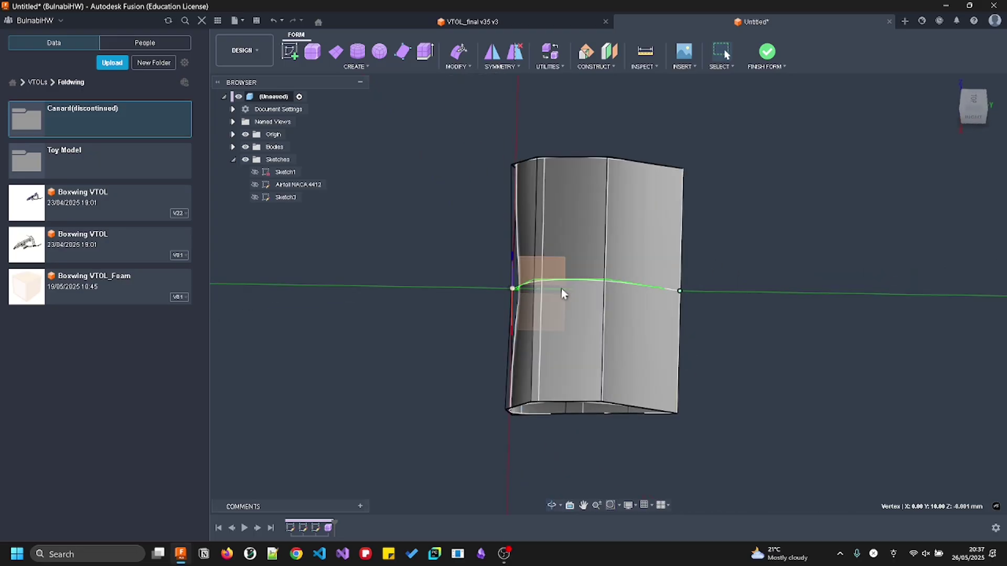
double_click(590, 279)
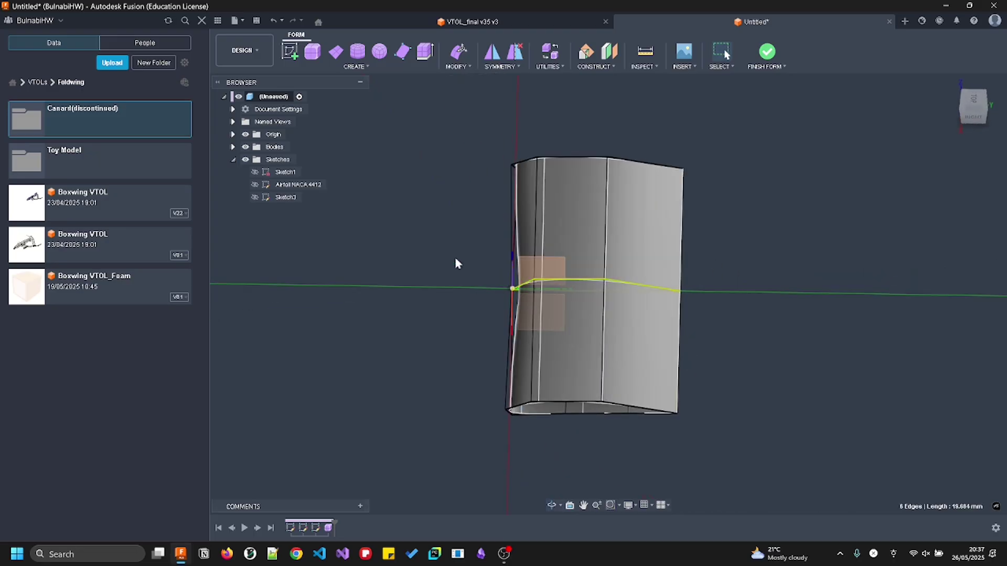
click(461, 50)
shift+middle_drag(608, 329, 621, 268)
mouse_move(612, 264)
mouse_down()
mouse_move(658, 211)
mouse_move(609, 261)
mouse_move(620, 251)
mouse_up()
key(Escape)
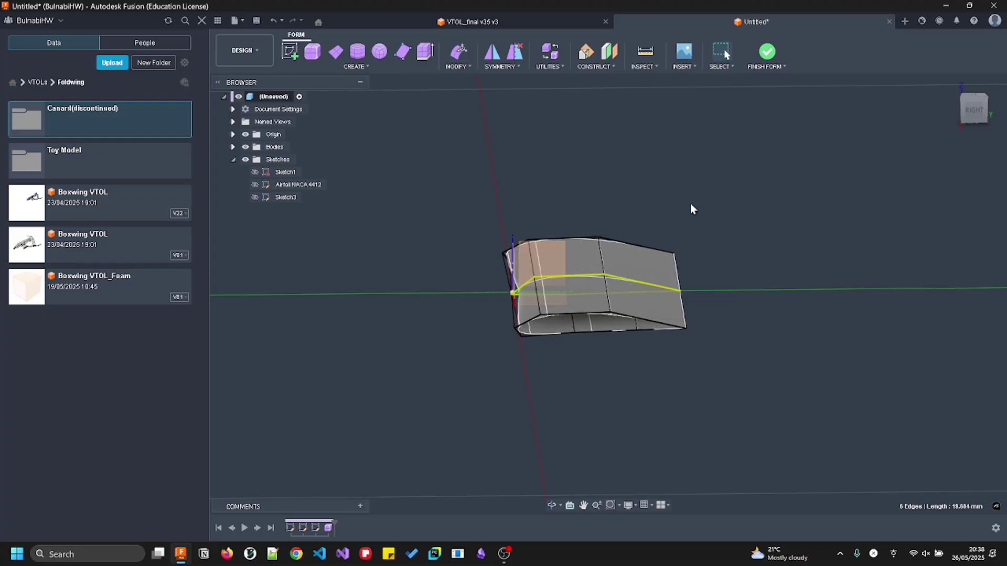
Try moving and rotating a single upper face beside the centre seam with Edit Form
click(456, 53)
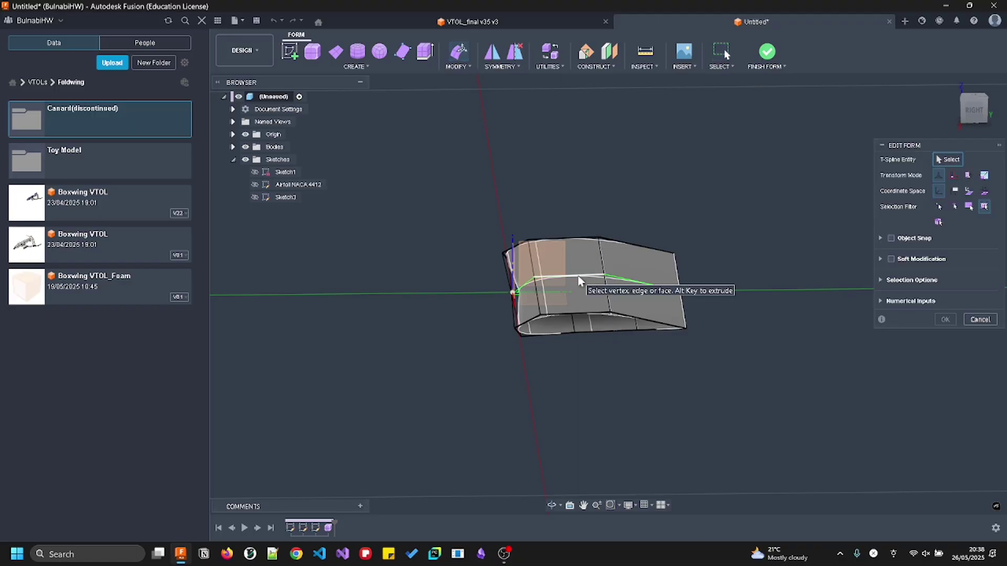
double_click(578, 276)
shift+middle_drag(617, 180, 600, 268)
click(600, 269)
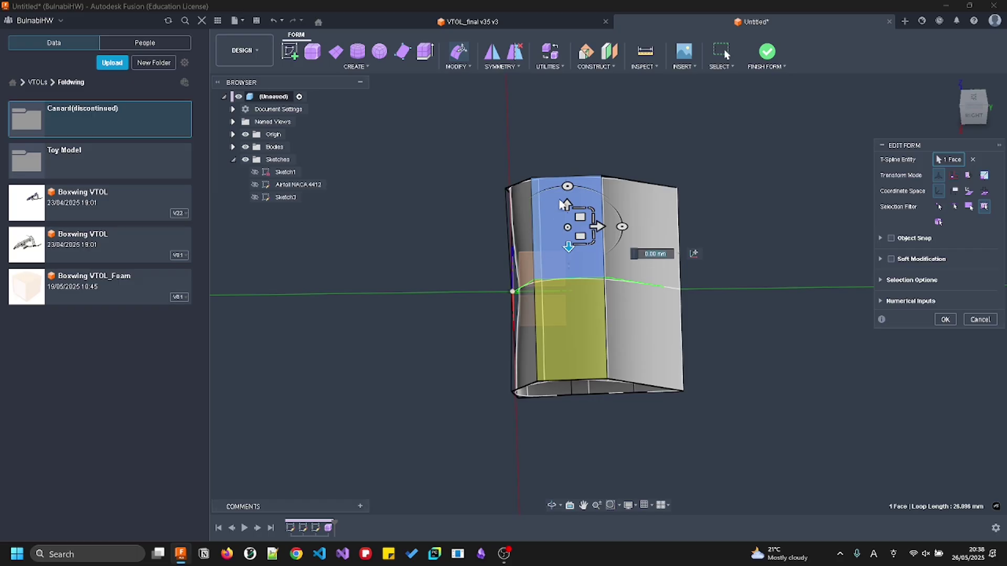
drag(565, 204, 536, 239)
drag(536, 169, 525, 170)
drag(591, 210, 555, 211)
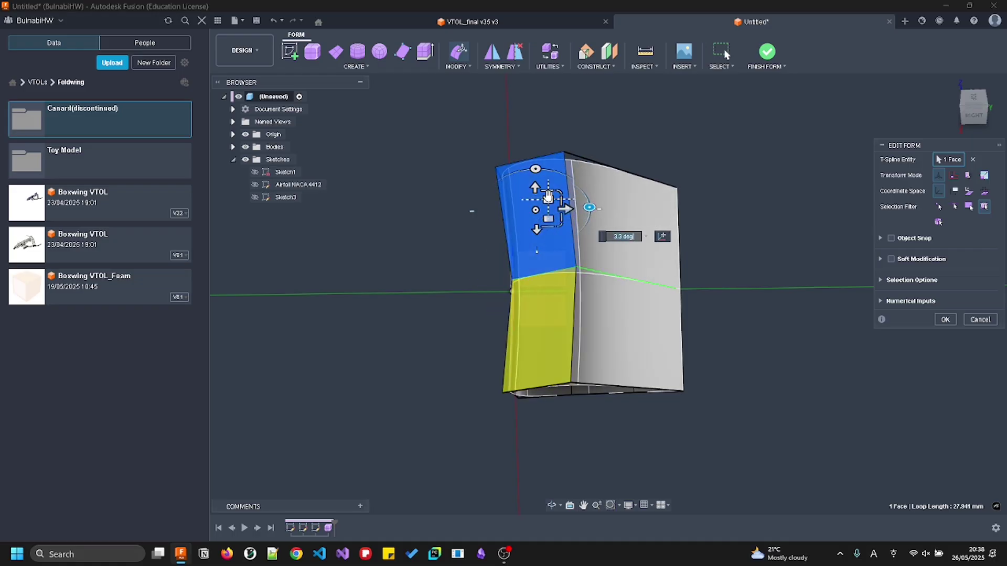
key(Escape)
click(731, 155)
Undo the face edits back past the welded mirror, and redo the mirror
key(ctrl+z)
key(ctrl+z)
key(ctrl+z)
key(ctrl+z)
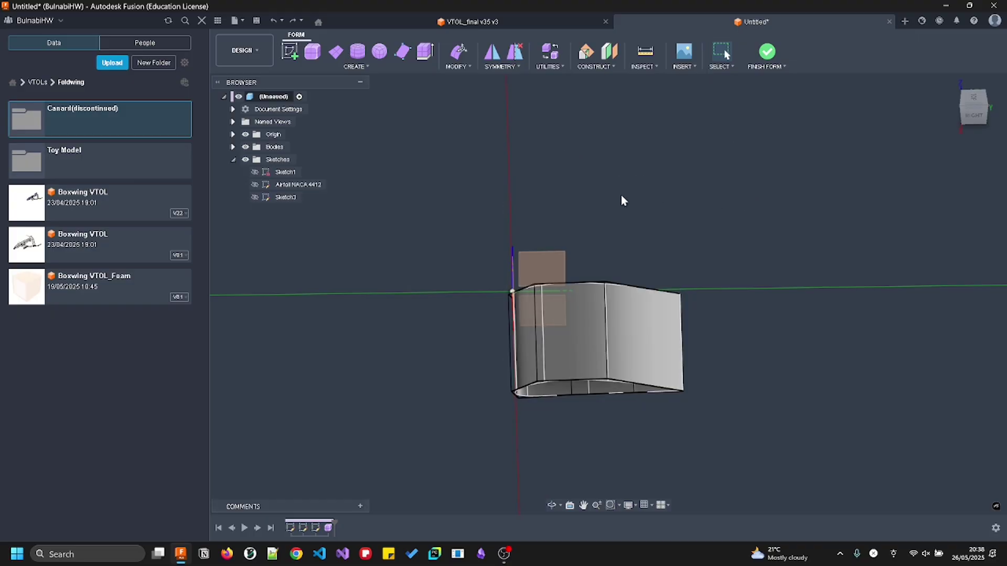
click(294, 21)
Select all faces of the welded wing in Edit Form and scale it down slightly with the uniform scale
shift+middle_drag(530, 283, 504, 205)
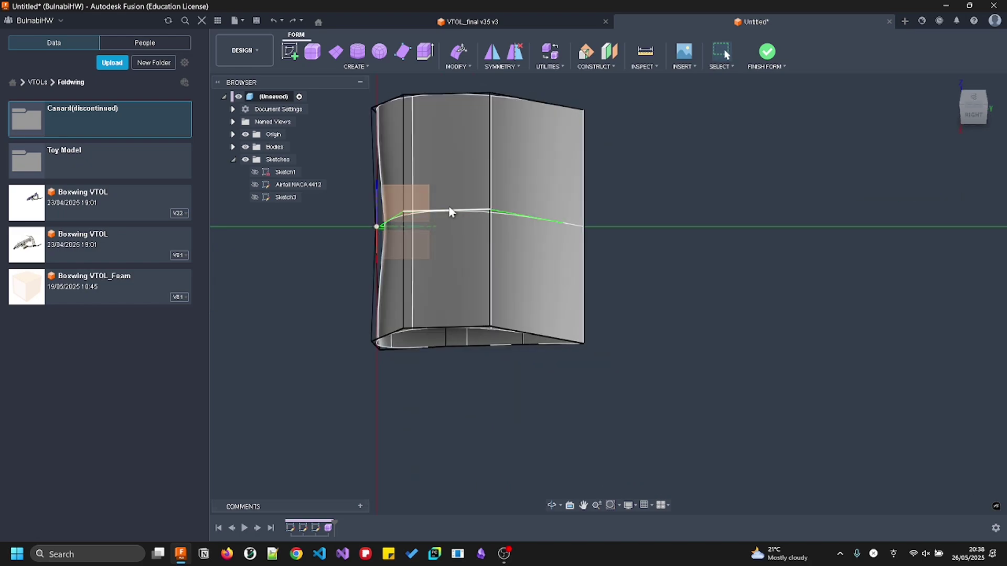
click(451, 211)
click(474, 84)
click(459, 52)
double_click(482, 178)
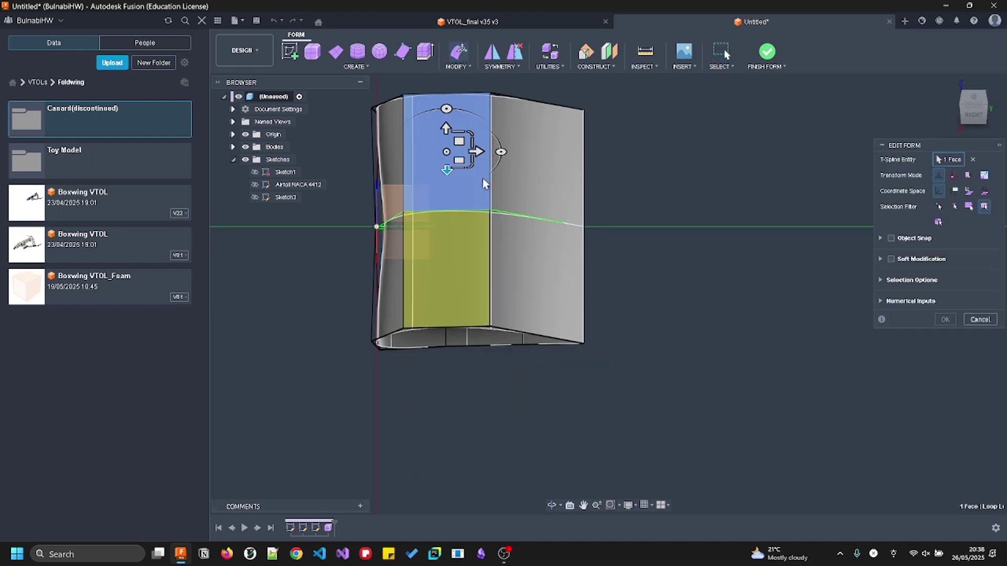
shift+middle_drag(420, 273, 468, 268)
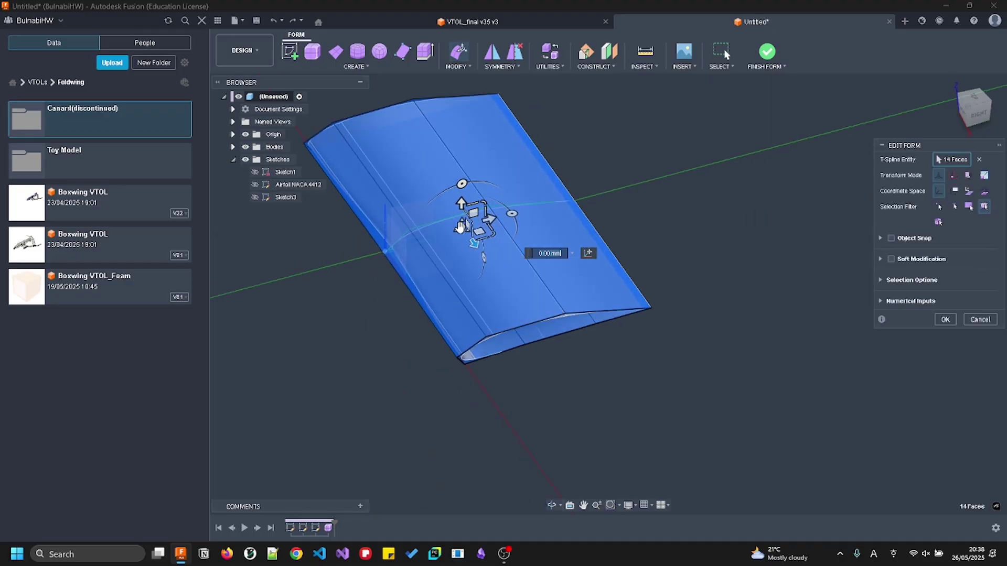
drag(461, 229, 578, 234)
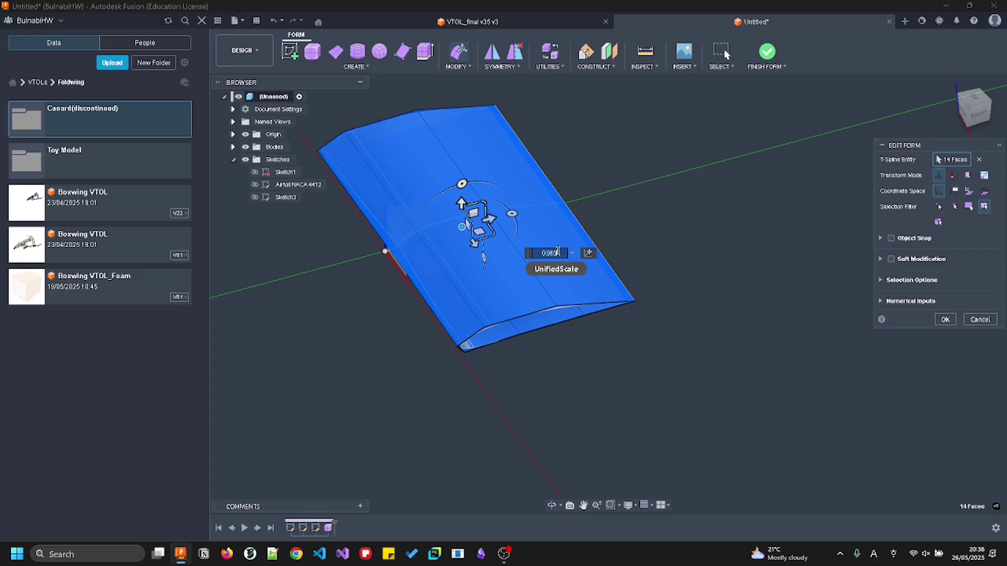
drag(462, 226, 411, 256)
key(Escape)
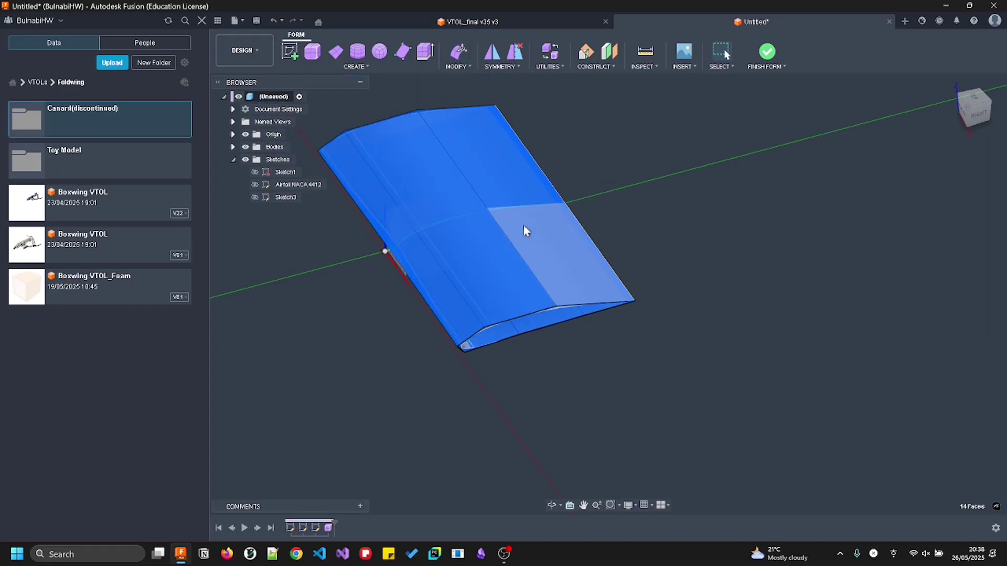
Try moving the whole wing freely within the XY plane with Edit Form
shift+middle_drag(682, 194, 602, 169)
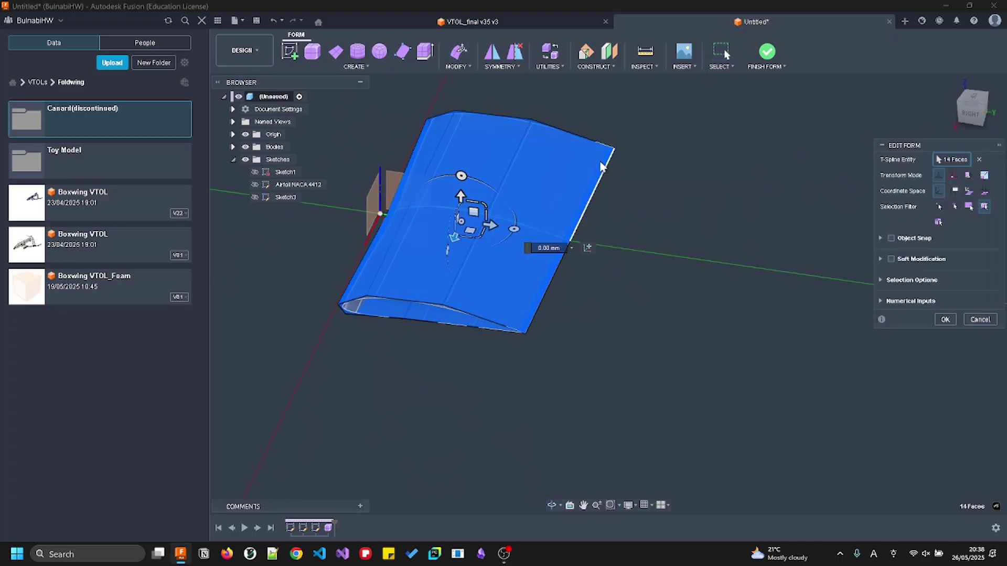
shift+middle_drag(540, 213, 515, 249)
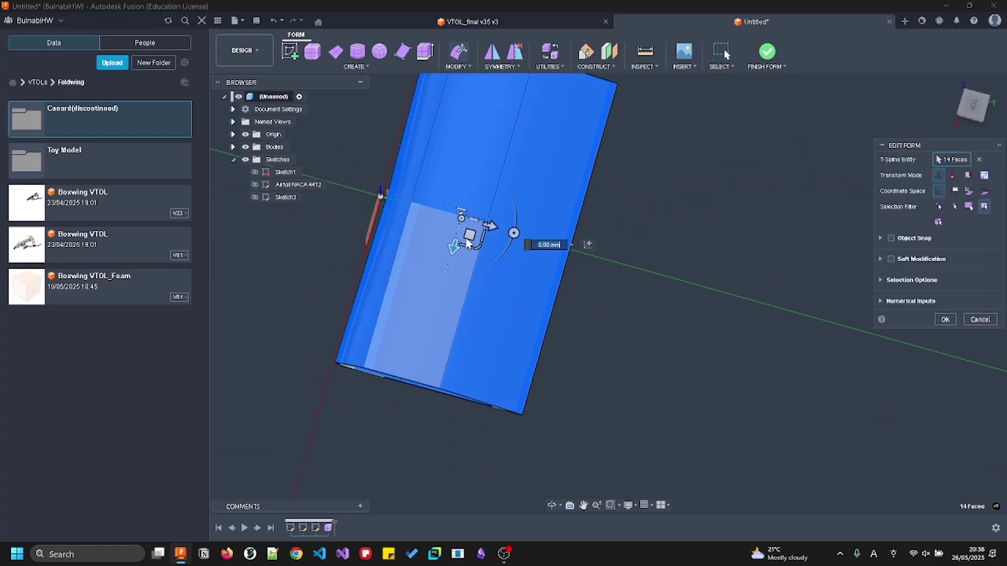
drag(470, 241, 582, 269)
drag(509, 285, 548, 187)
key(Escape)
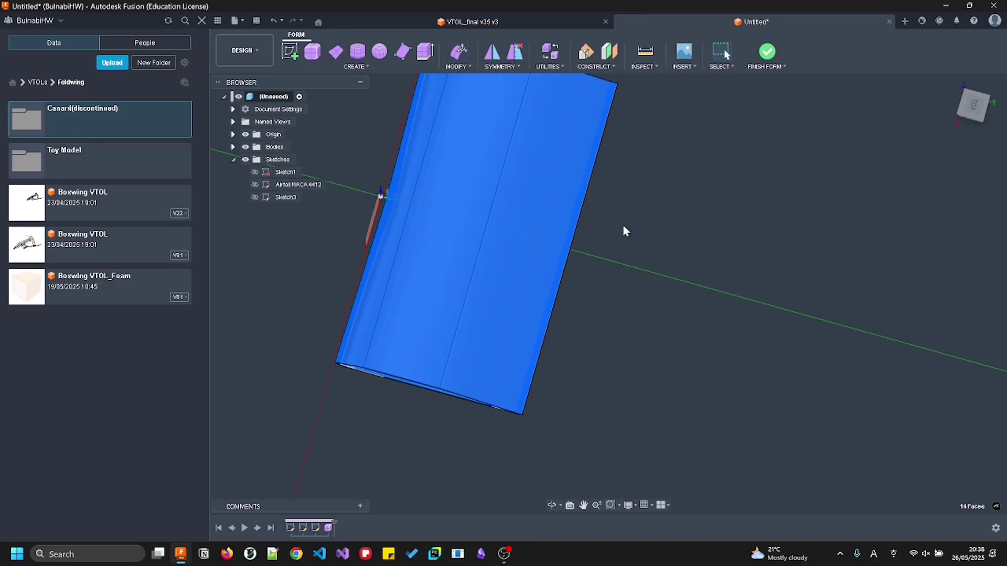
Use Edit Form to shift all the wing faces away from the origin within the XY plane
shift+middle_drag(612, 238, 626, 197)
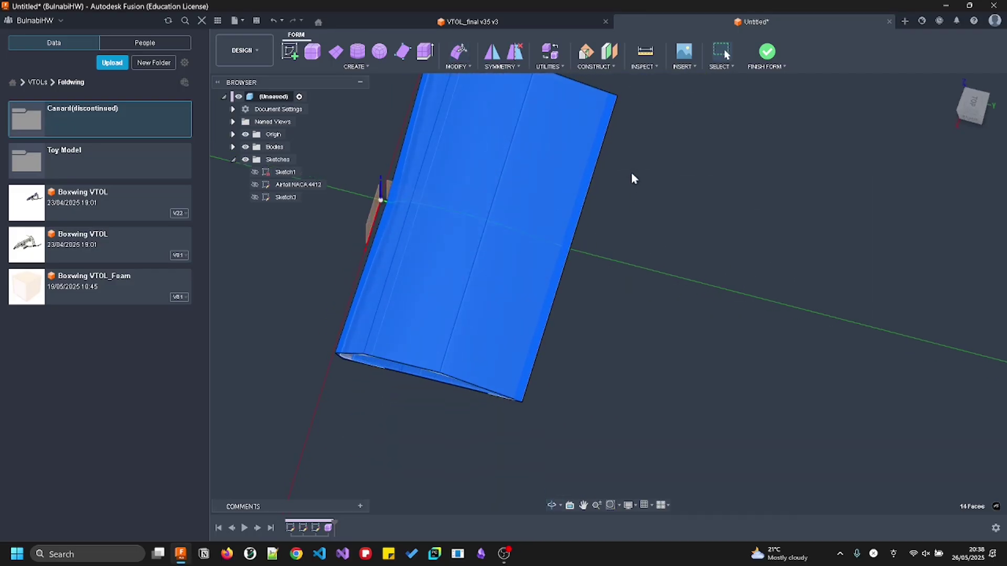
click(462, 59)
drag(468, 237, 474, 296)
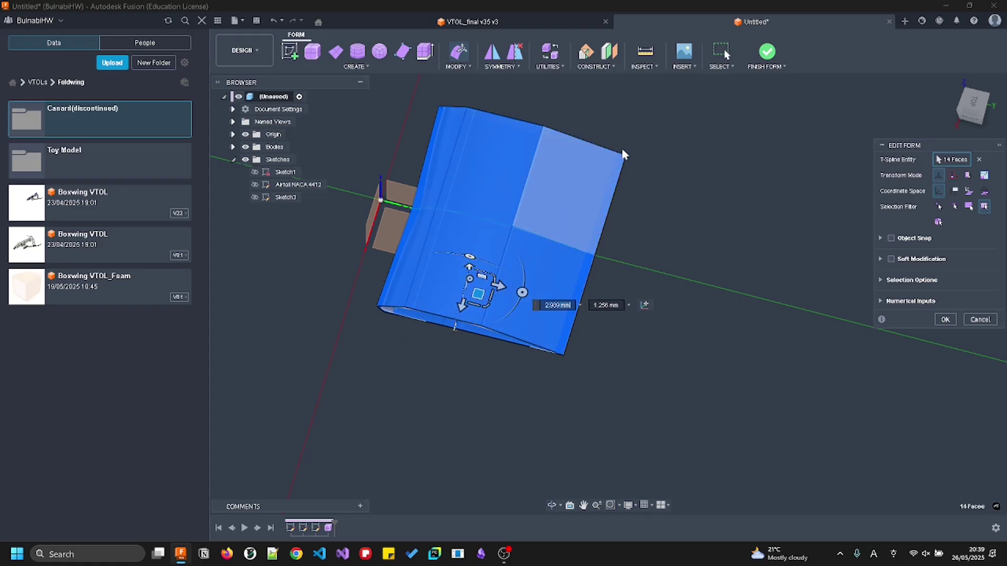
key(Escape)
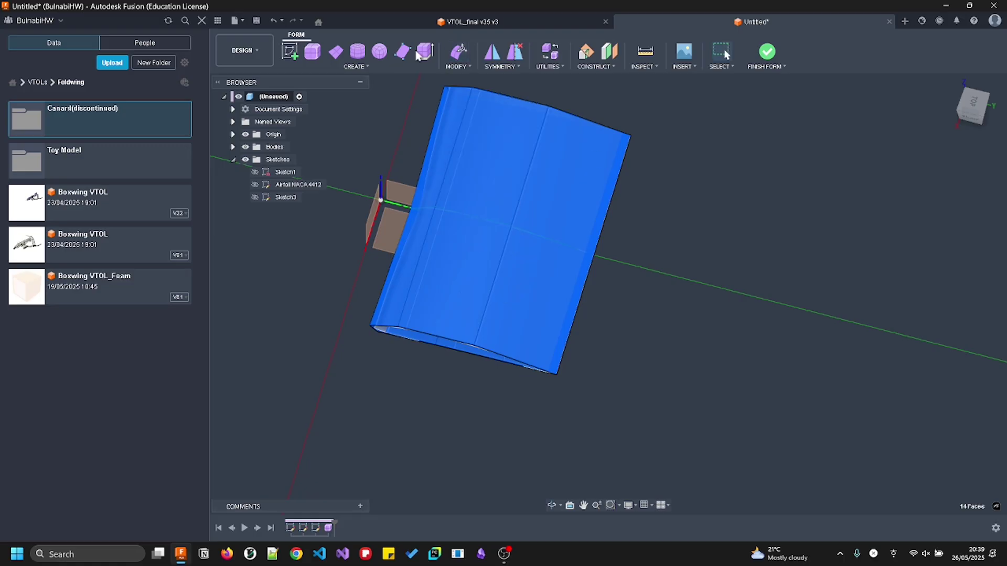
Try scaling all wing faces to about 0.68 within the YZ plane using Edit Form
click(459, 52)
shift+middle_drag(497, 147, 633, 192)
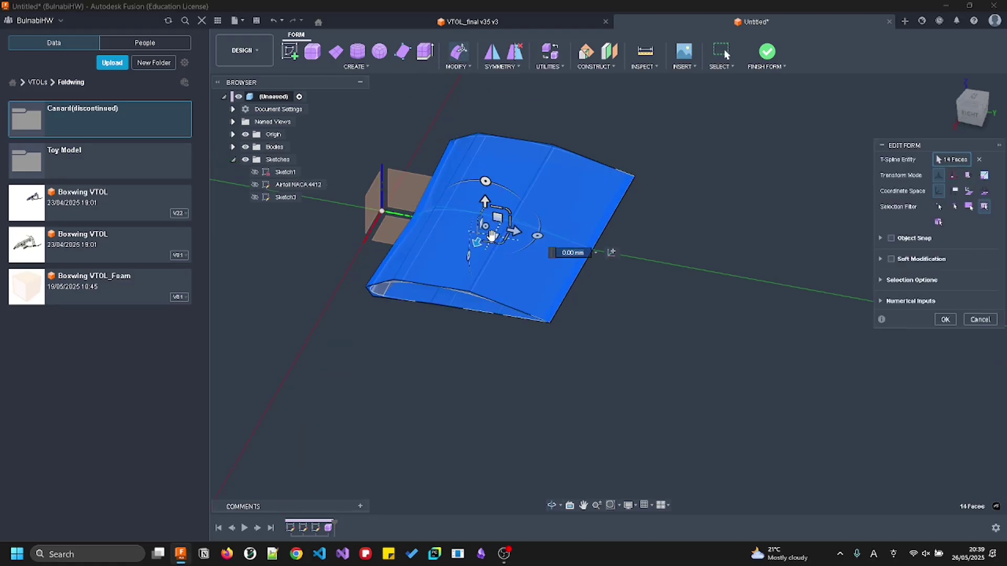
shift+middle_drag(700, 173, 698, 141)
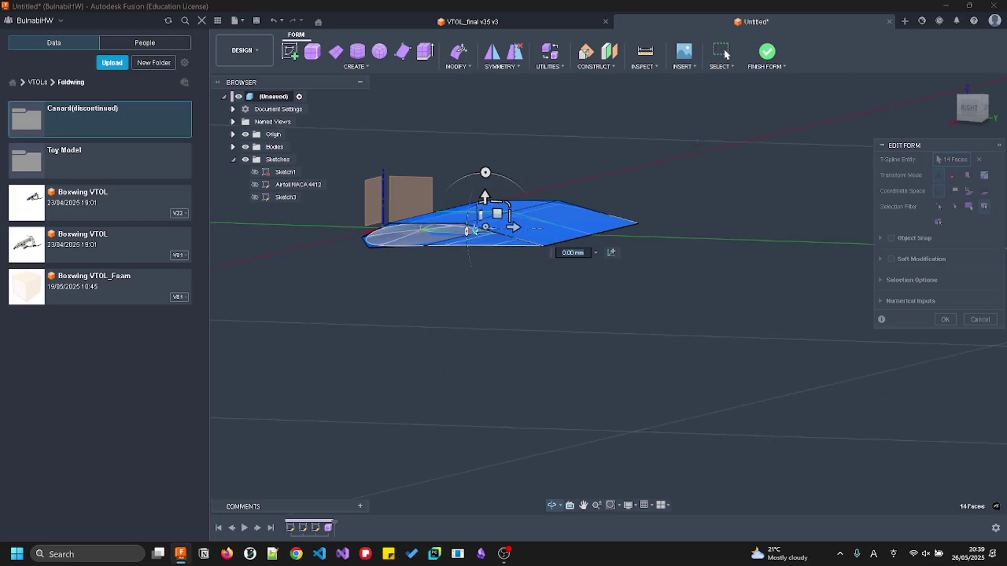
shift+middle_drag(494, 205, 492, 214)
shift+middle_drag(536, 159, 468, 226)
scroll(512, 209, up, 4)
scroll(488, 216, up, 2)
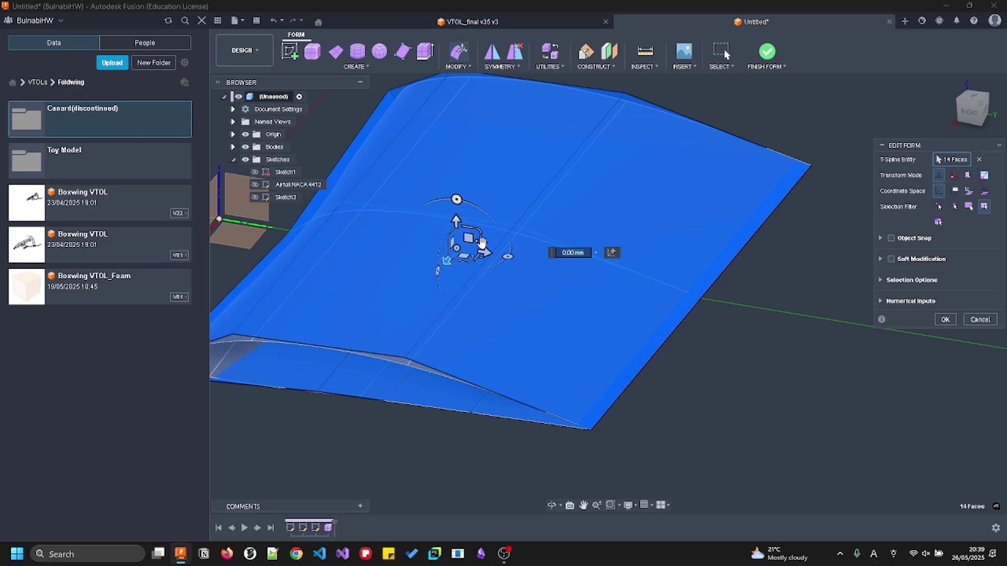
drag(481, 243, 621, 201)
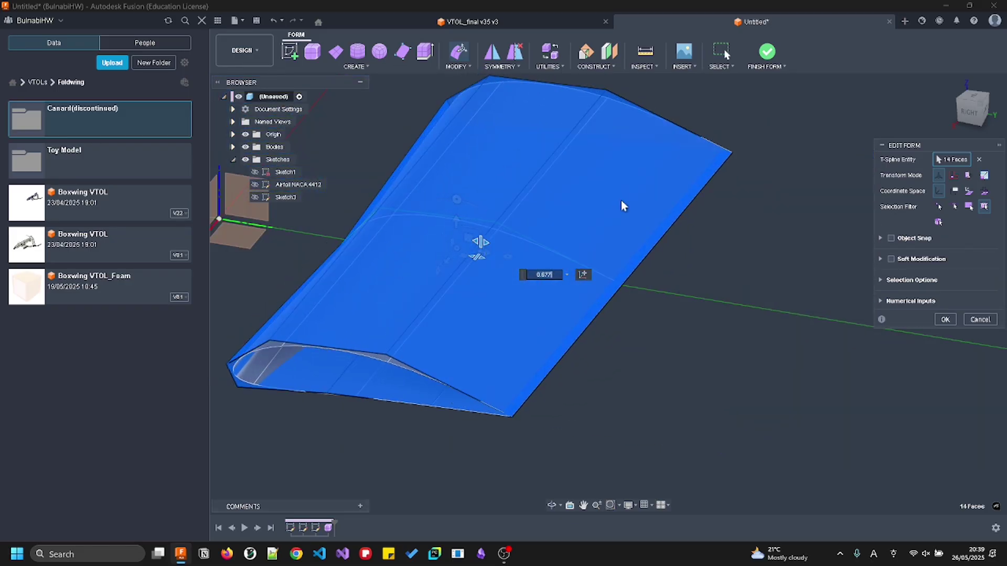
key(Escape)
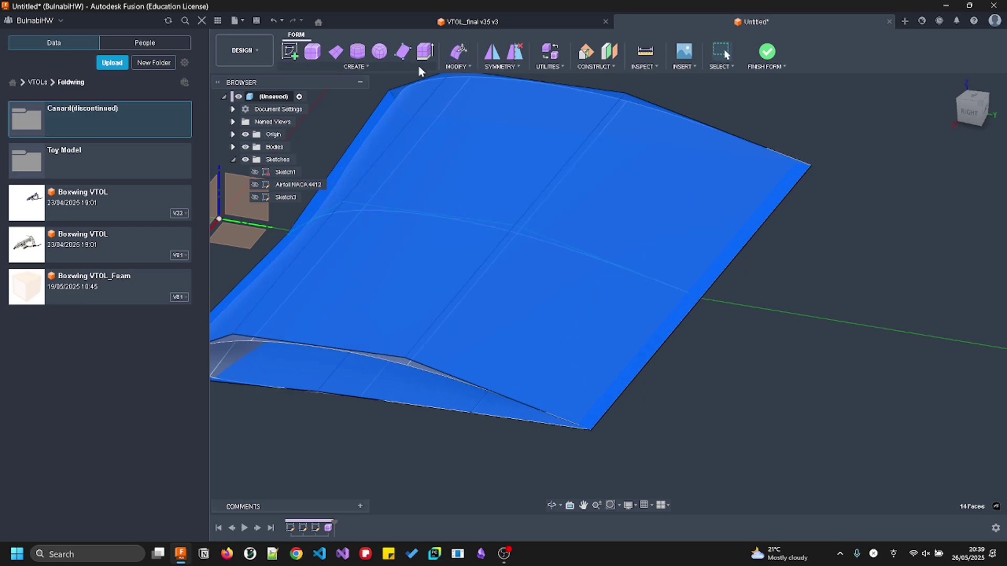
click(465, 55)
shift+middle_drag(498, 208, 451, 231)
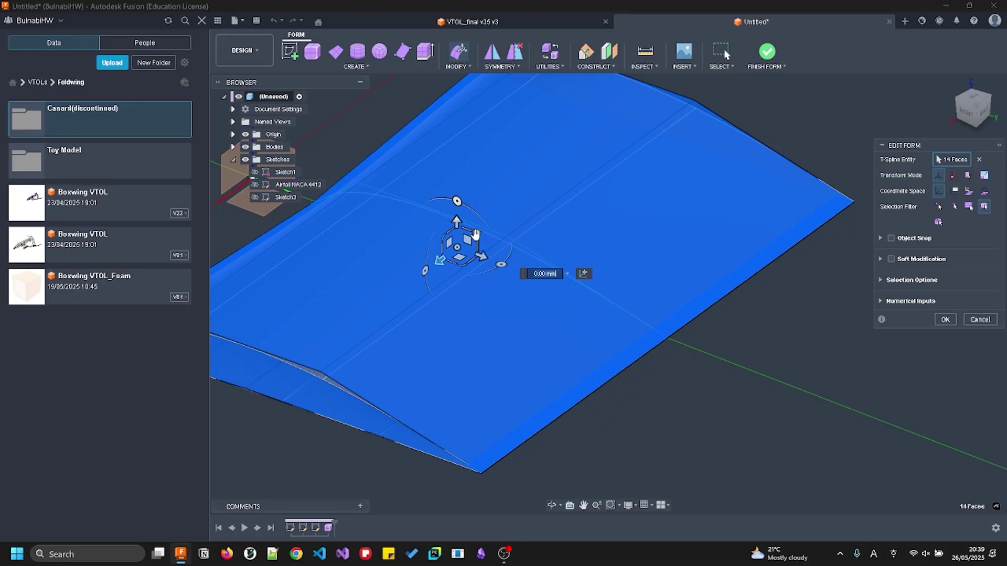
drag(476, 233, 486, 226)
click(448, 225)
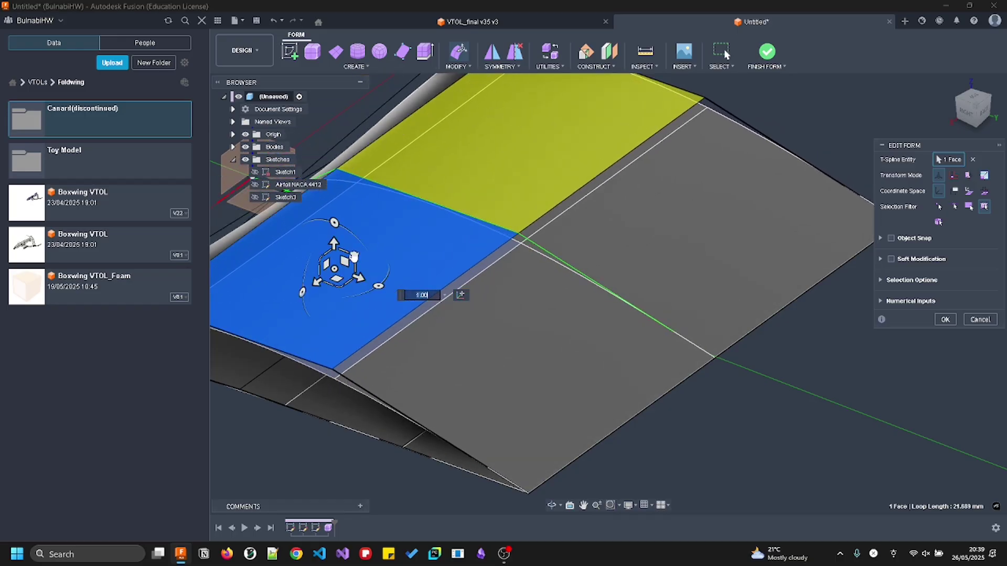
key(Escape)
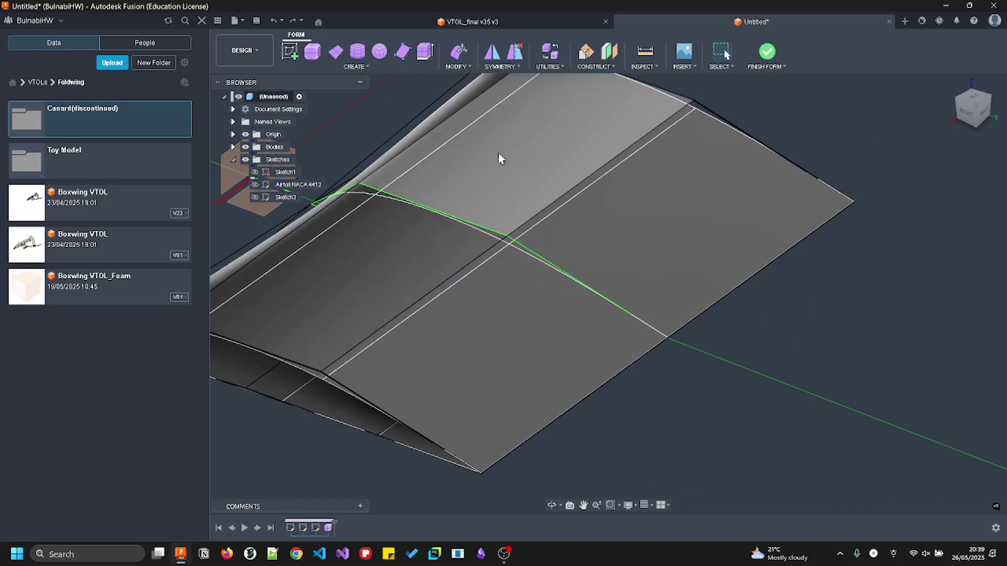
Try scaling a single upper face of the wing within the YZ plane using Edit Form
click(498, 158)
click(459, 51)
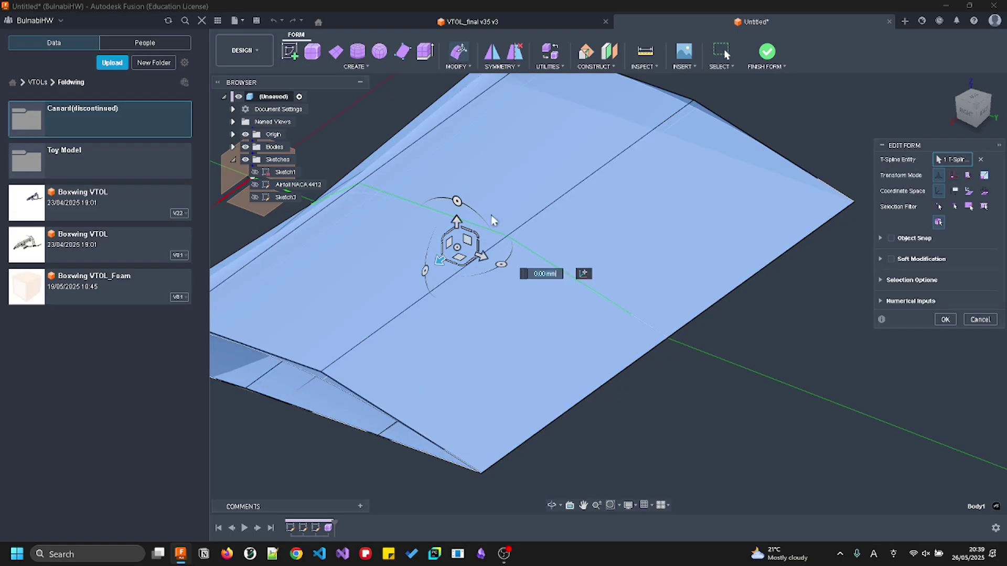
click(518, 168)
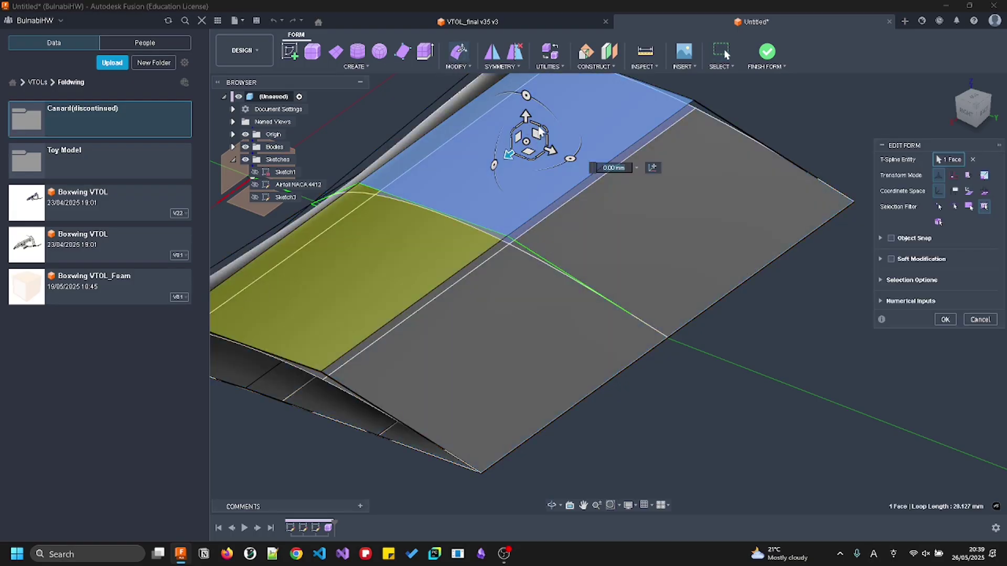
click(543, 136)
click(543, 135)
drag(545, 130, 561, 113)
key(Escape)
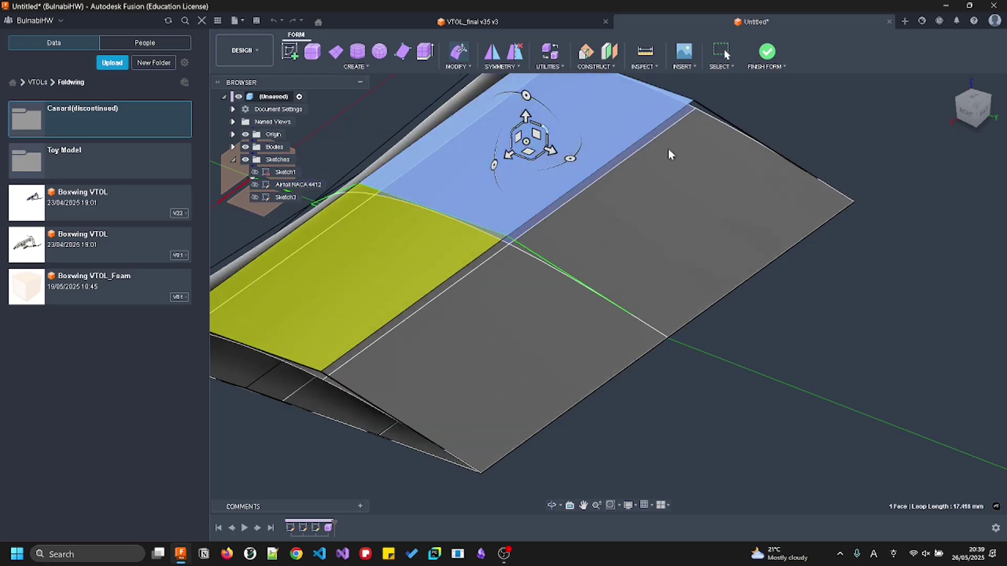
Select the wing's centre and end profile edge loops and try scaling them by about 1.78 within the YZ plane
shift+middle_drag(732, 247, 731, 173)
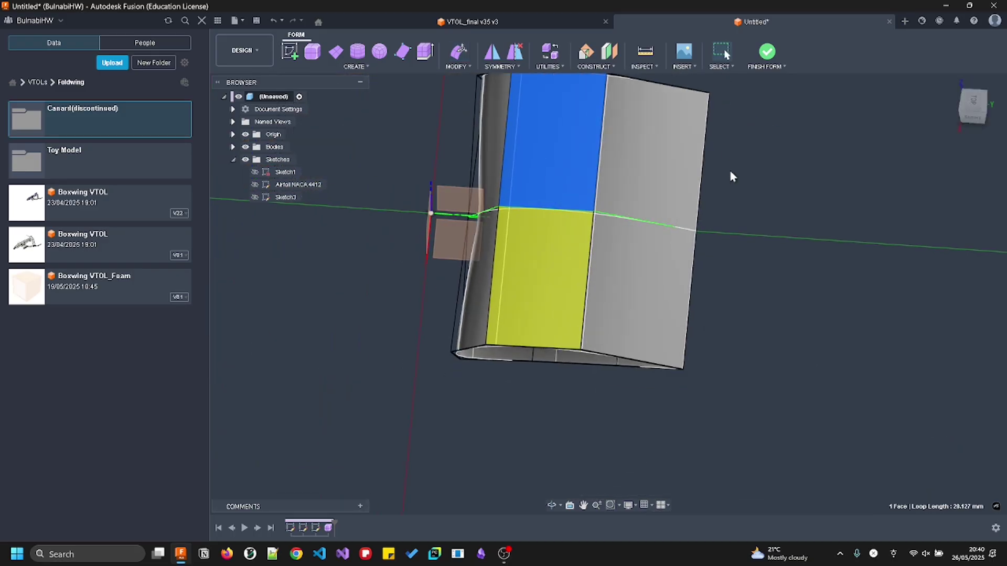
double_click(654, 223)
shift+middle_drag(687, 240, 686, 228)
key(Escape)
click(650, 220)
click(649, 219)
double_click(650, 219)
shift+double_click(609, 336)
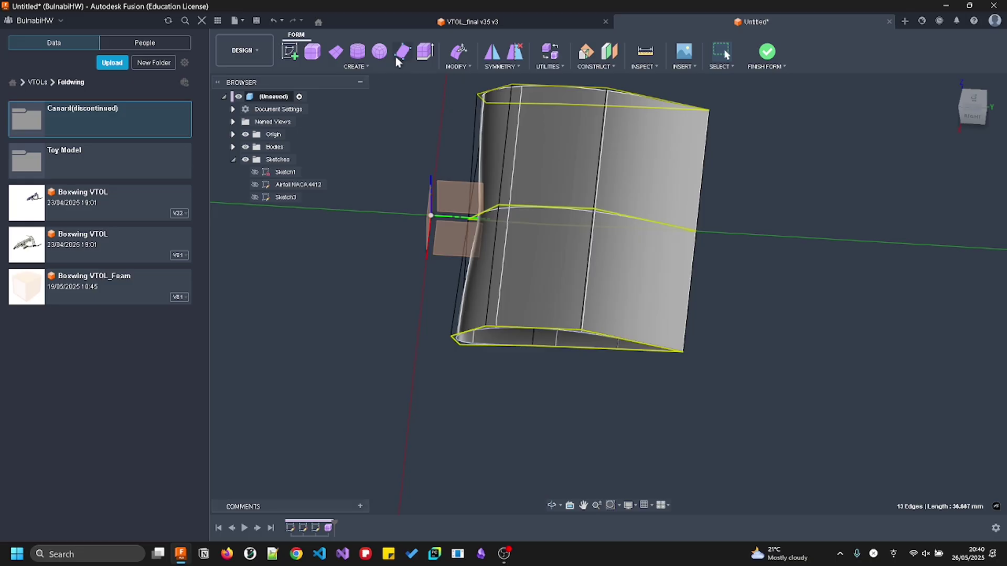
click(459, 51)
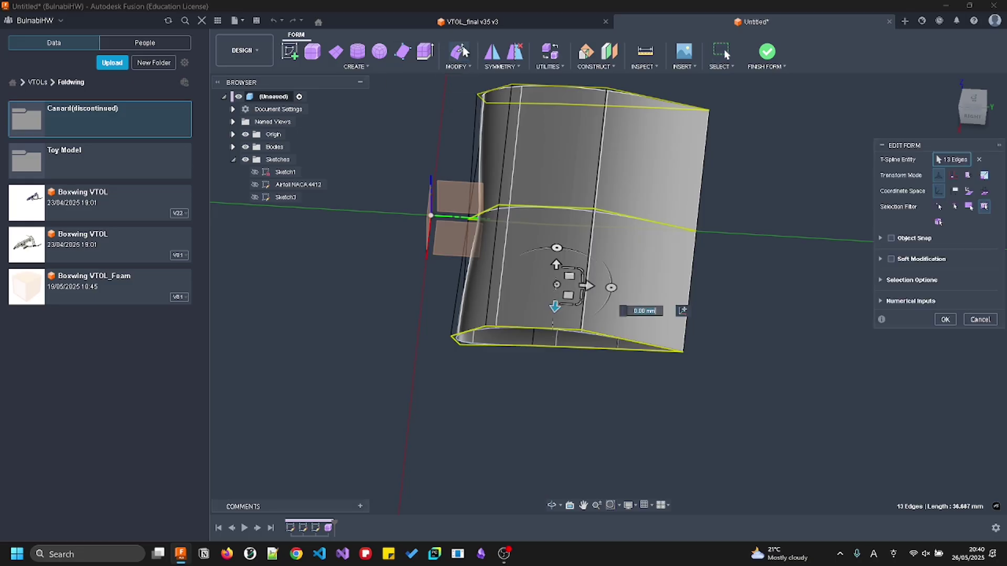
shift+middle_drag(670, 198, 555, 254)
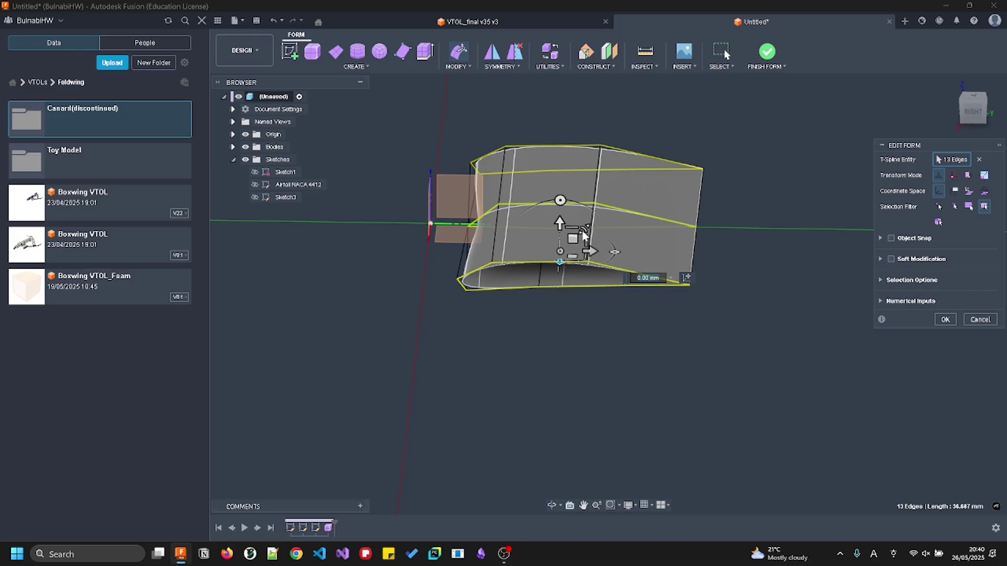
drag(583, 231, 592, 207)
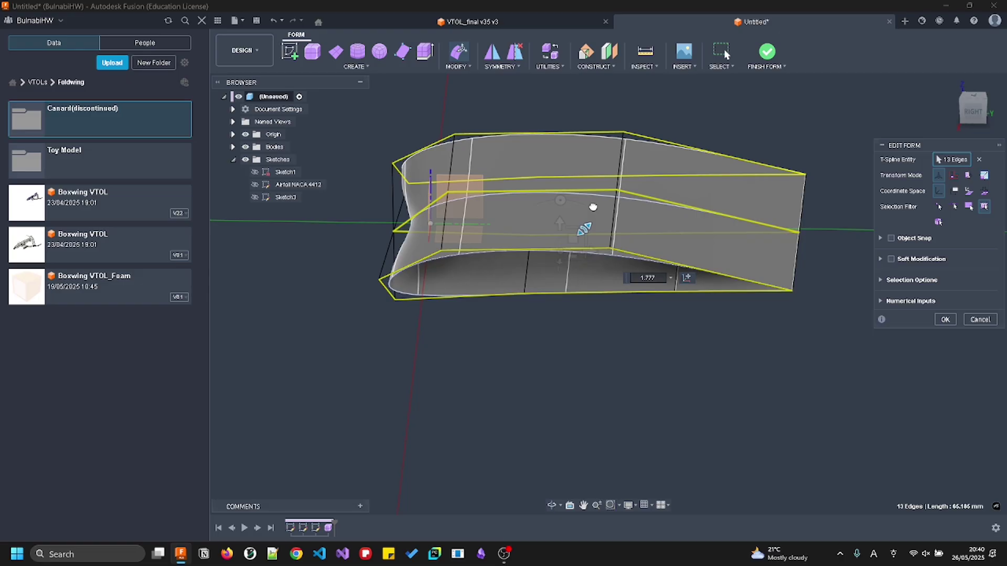
shift+middle_drag(426, 296, 443, 298)
key(Escape)
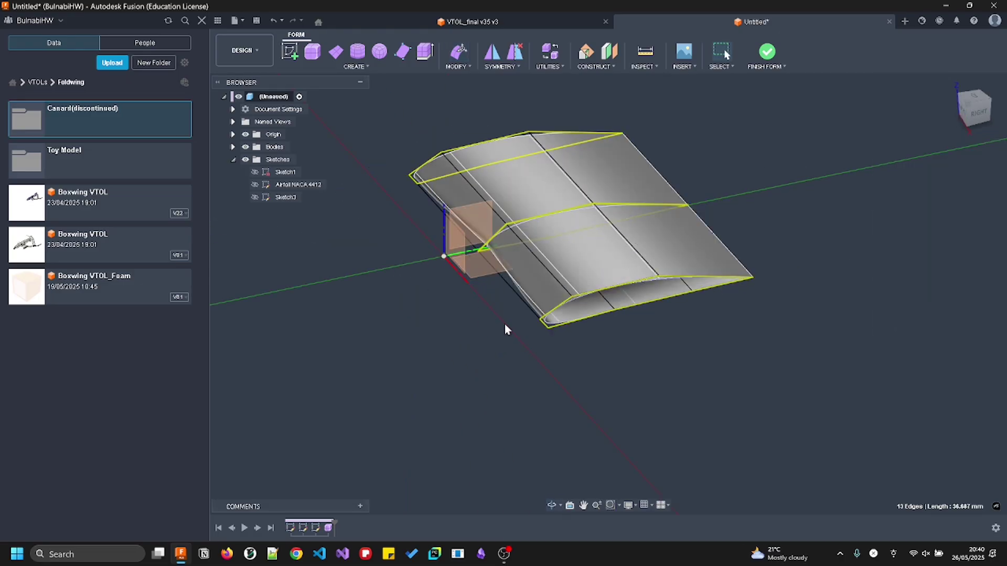
Undo the wing edits back to before the welded mirror
key(ctrl+z)
key(ctrl+z)
key(ctrl+z)
key(ctrl+z)
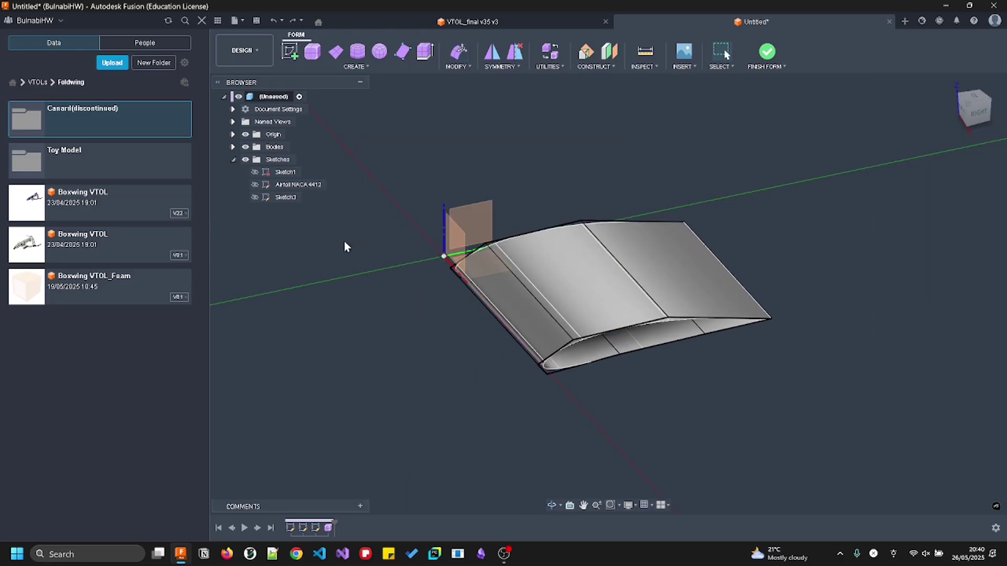
click(293, 19)
shift+middle_drag(413, 150, 453, 220)
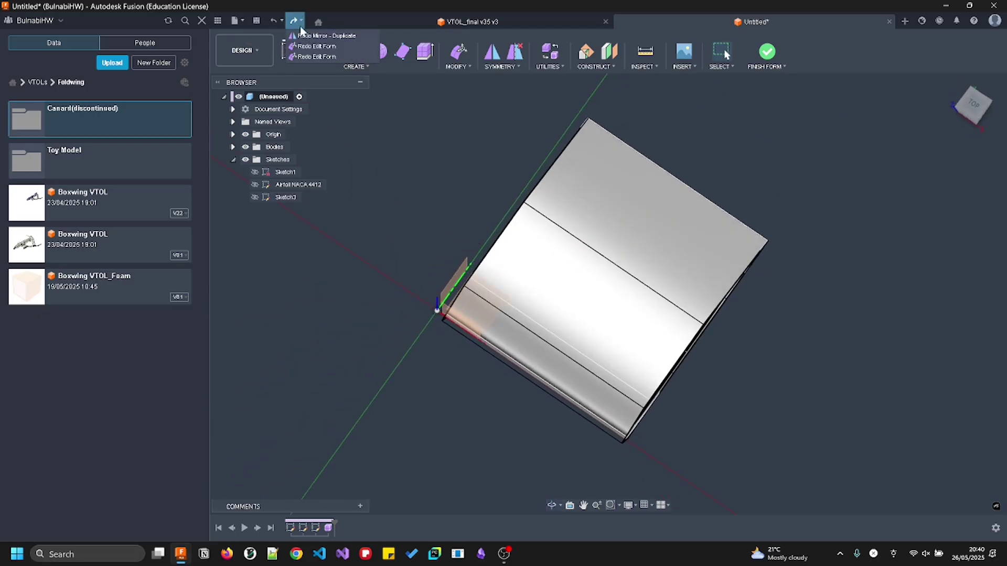
Move the whole unmirrored wing body slightly in the negative X direction with Edit Form
click(584, 265)
click(457, 52)
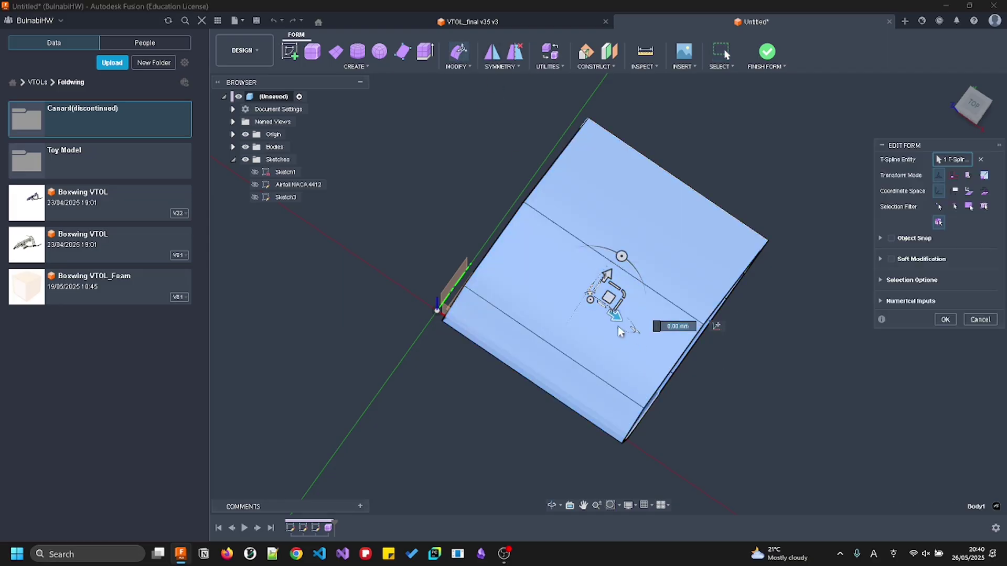
drag(612, 316, 608, 317)
drag(603, 315, 606, 319)
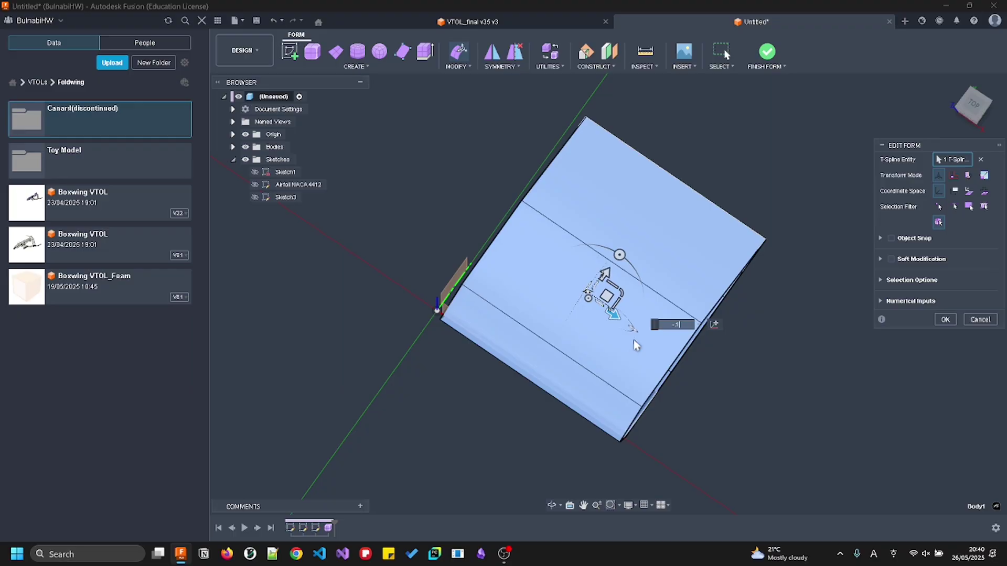
text(2)
key(BackSpace)
text(3)
key(Return)
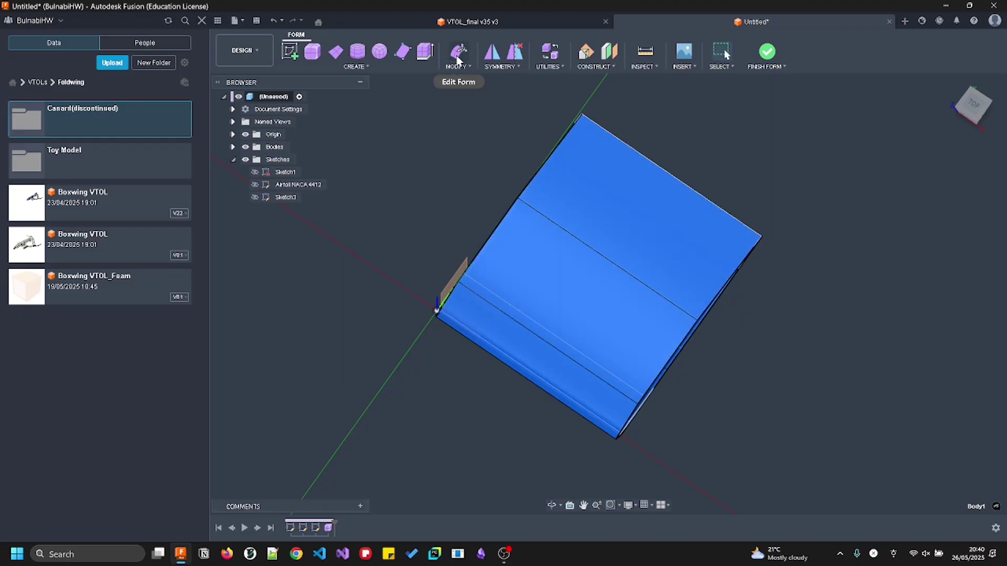
Mirror-duplicate the body across the YZ plane with welding on and a weld tolerance of 0.3 mm
click(492, 51)
click(555, 244)
click(939, 174)
shift+middle_drag(630, 283, 555, 231)
click(451, 221)
shift+middle_drag(425, 299, 525, 293)
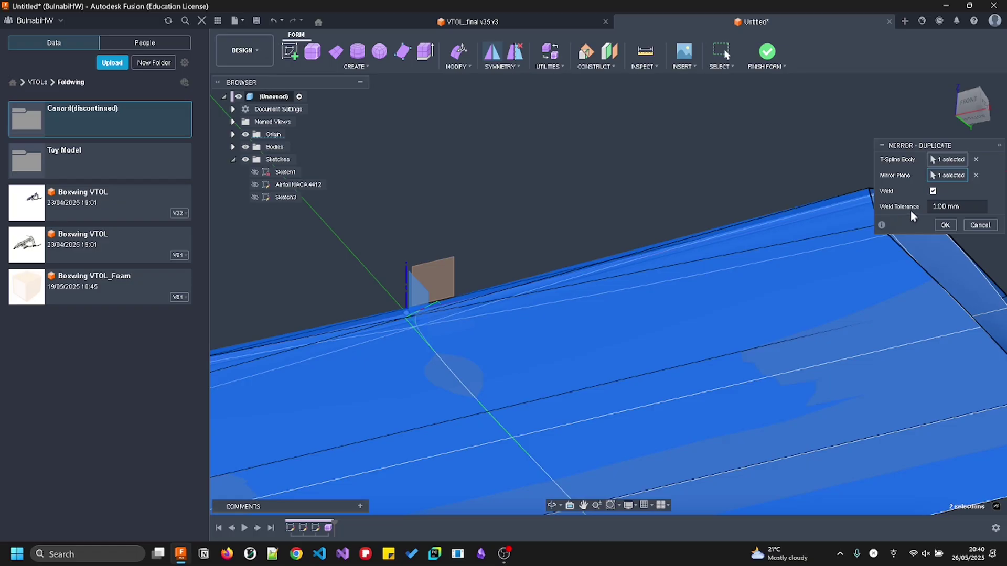
drag(974, 207, 860, 204)
text(0)
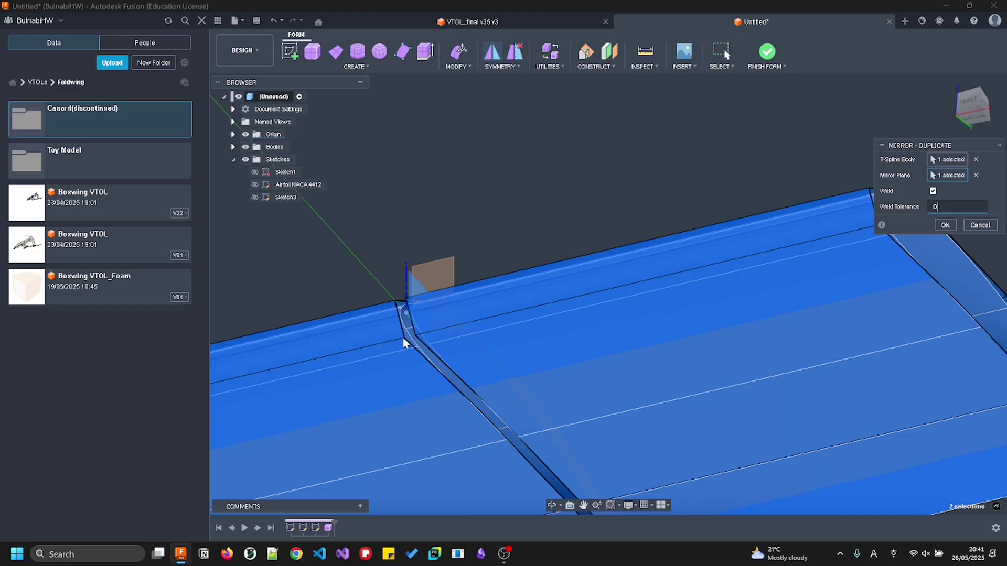
text(.3)
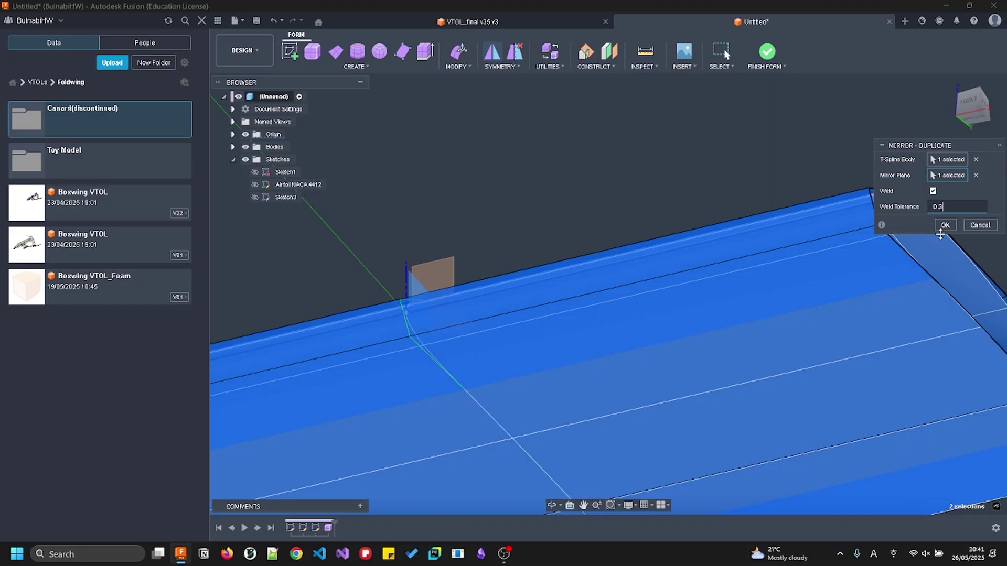
click(947, 226)
Scale the wing's centre and end profile edge loops by a factor of 30 within the YZ plane using Edit Form
scroll(669, 283, down, 5)
shift+middle_drag(666, 286, 597, 366)
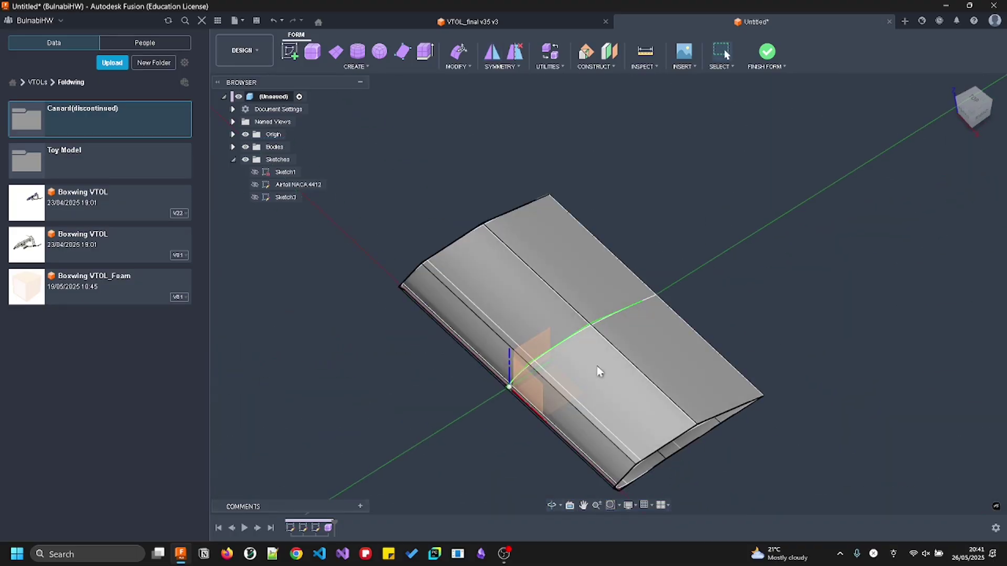
double_click(569, 336)
shift+double_click(664, 454)
click(462, 53)
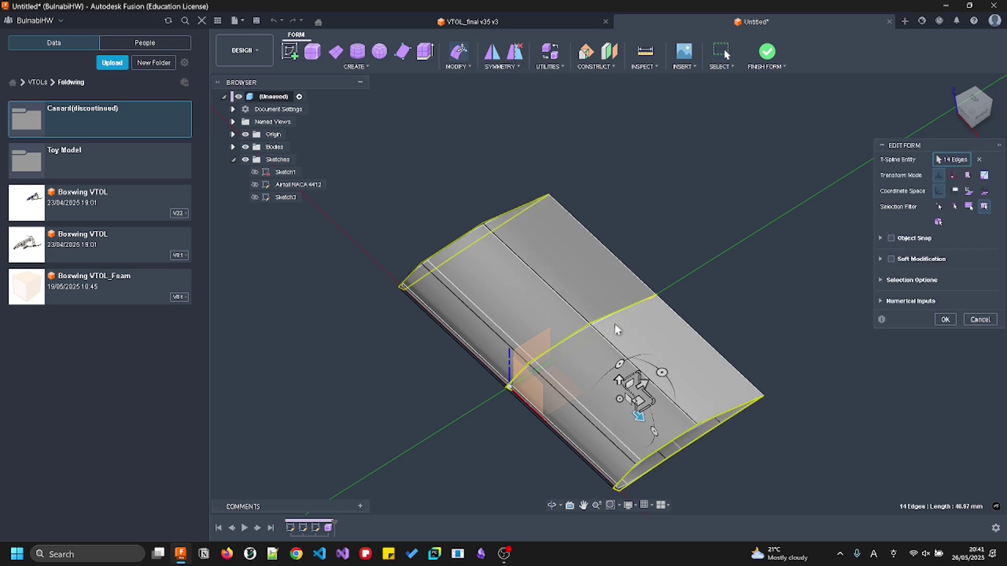
shift+middle_drag(615, 327, 580, 299)
drag(620, 361, 649, 335)
text(30)
key(Return)
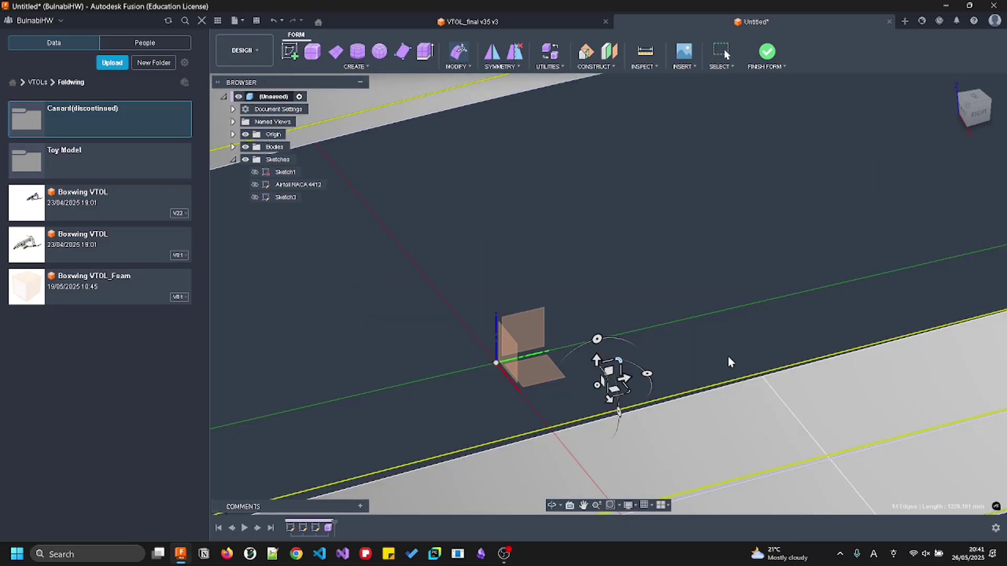
scroll(691, 336, down, 8)
shift+middle_drag(737, 248, 804, 395)
click(804, 395)
Select the wing's end profile edge loop and pull it freely outward along the X axis with Edit Form
scroll(807, 399, down, 10)
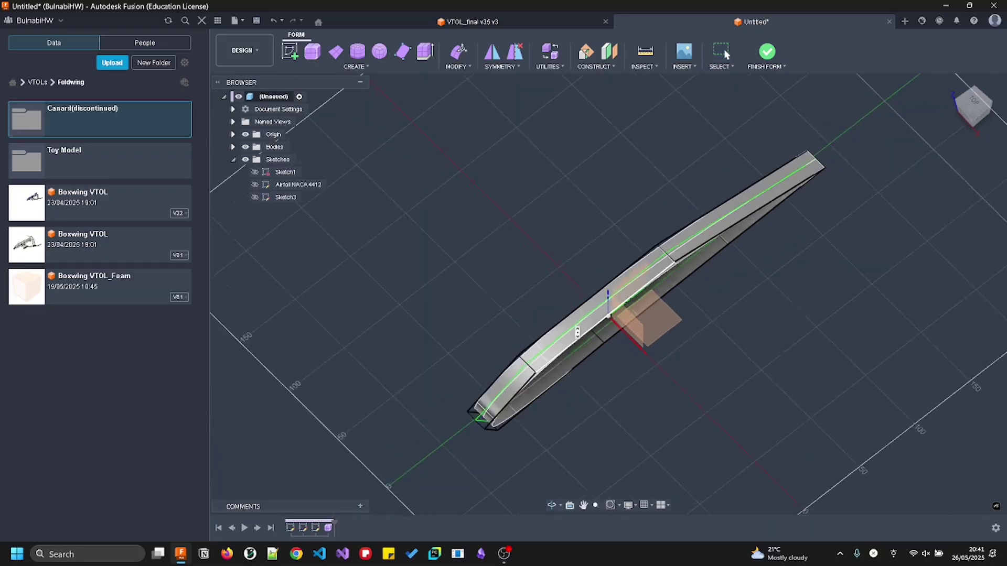
scroll(590, 334, up, 5)
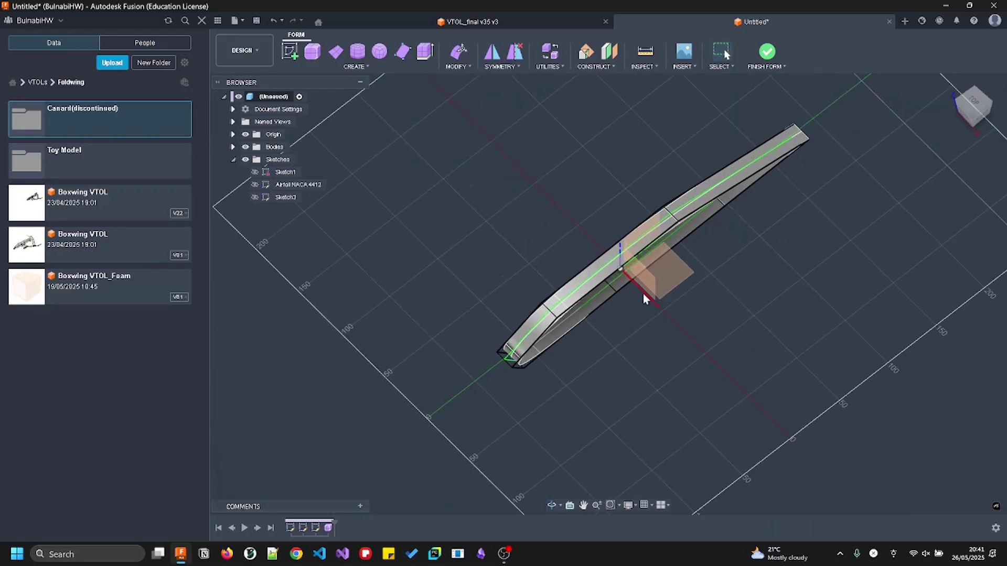
double_click(575, 304)
scroll(512, 367, up, 5)
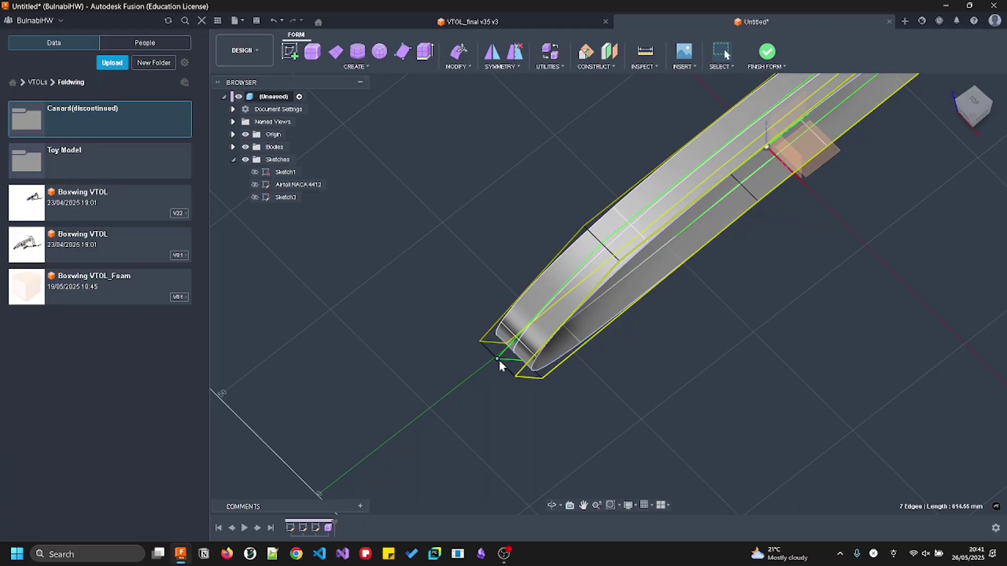
click(508, 368)
click(553, 378)
double_click(567, 317)
click(459, 53)
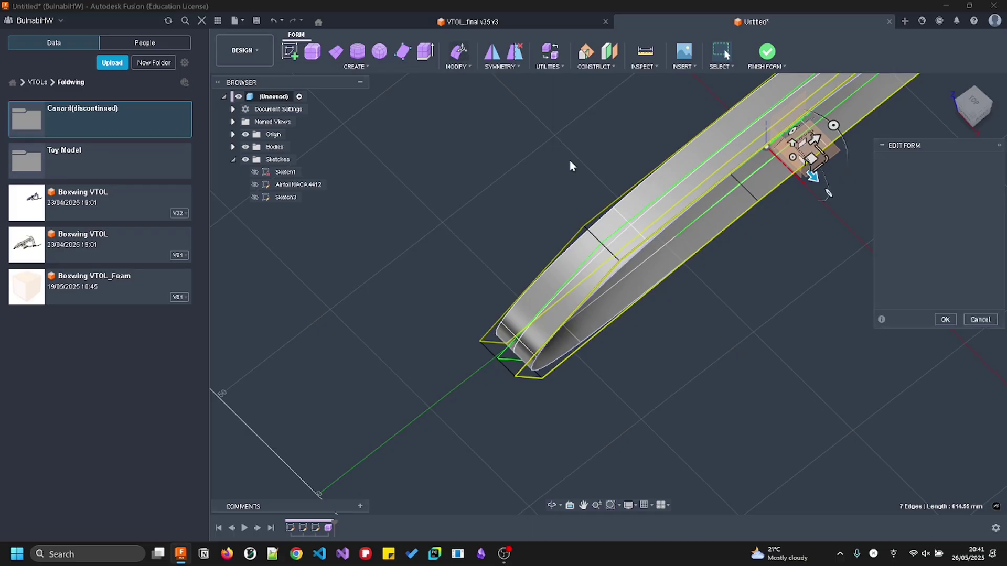
scroll(571, 165, down, 5)
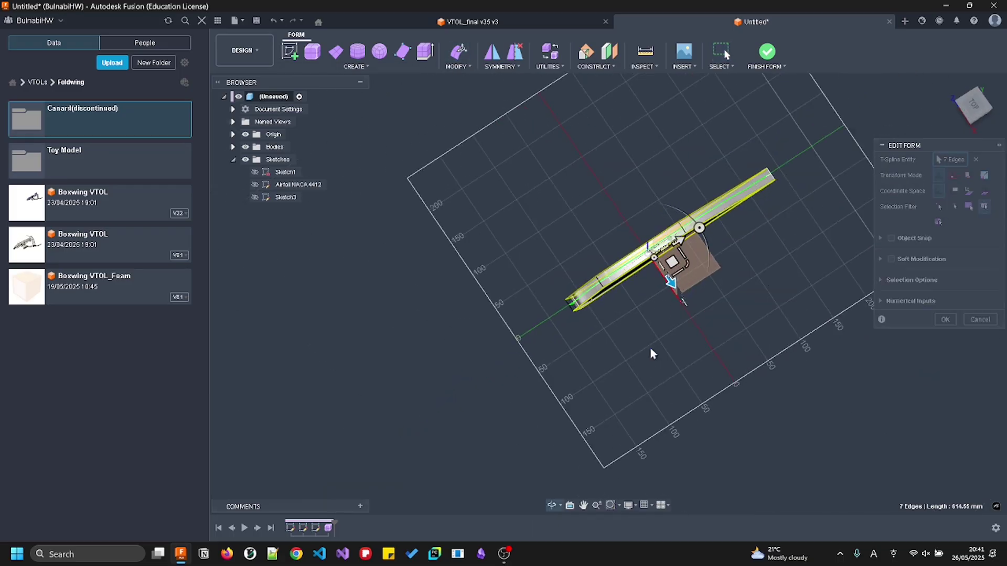
drag(661, 281, 820, 464)
Set the outward move of the wing's end profile edge loop along the X axis to 800 mm and finish the form
scroll(535, 409, down, 5)
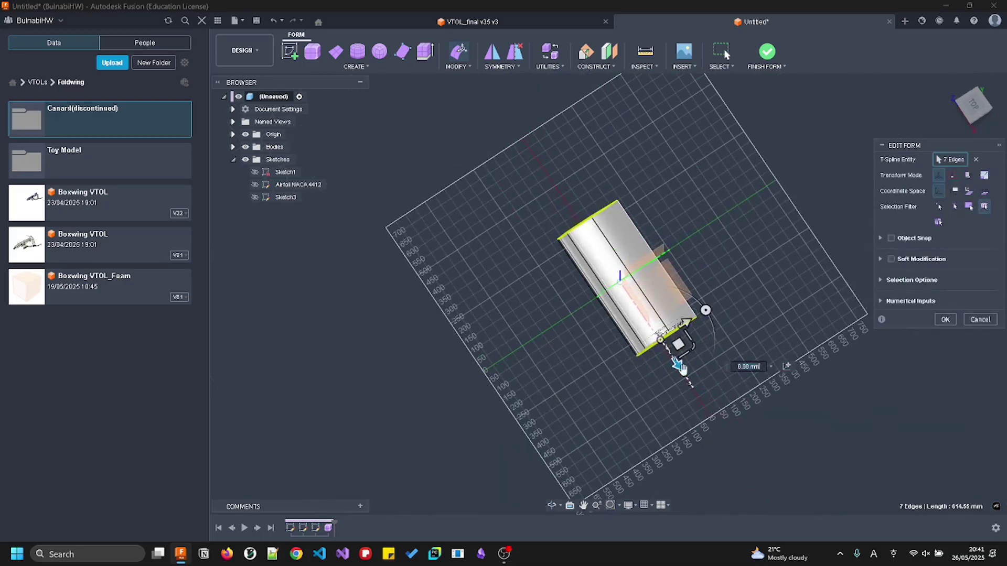
text(8)
text(800)
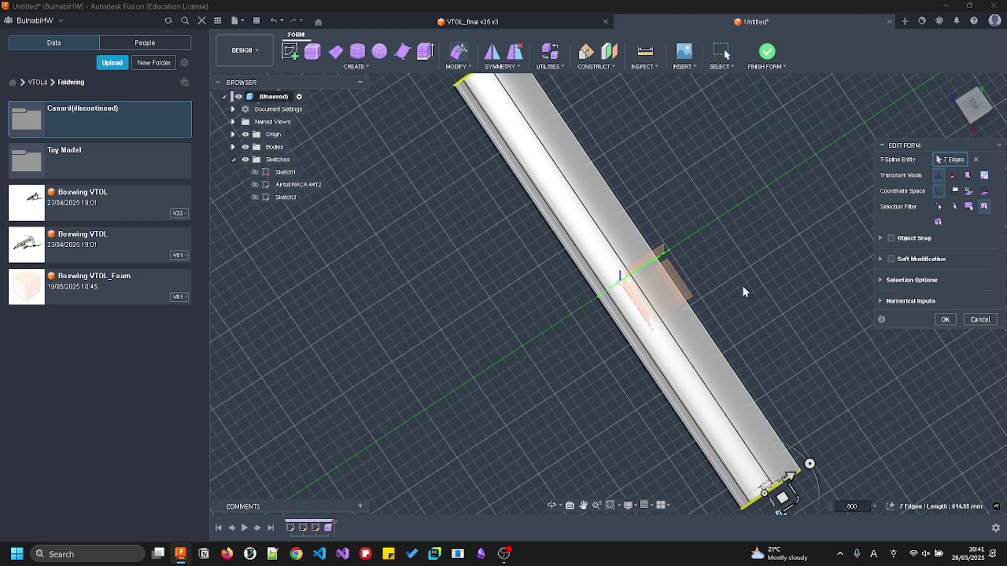
scroll(743, 287, down, 2)
shift+middle_drag(769, 282, 734, 216)
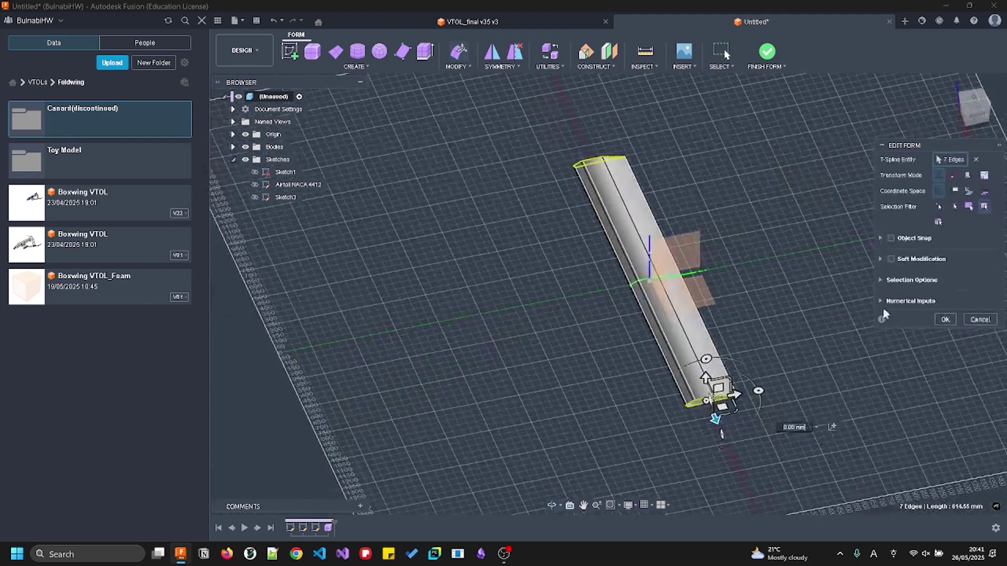
click(947, 320)
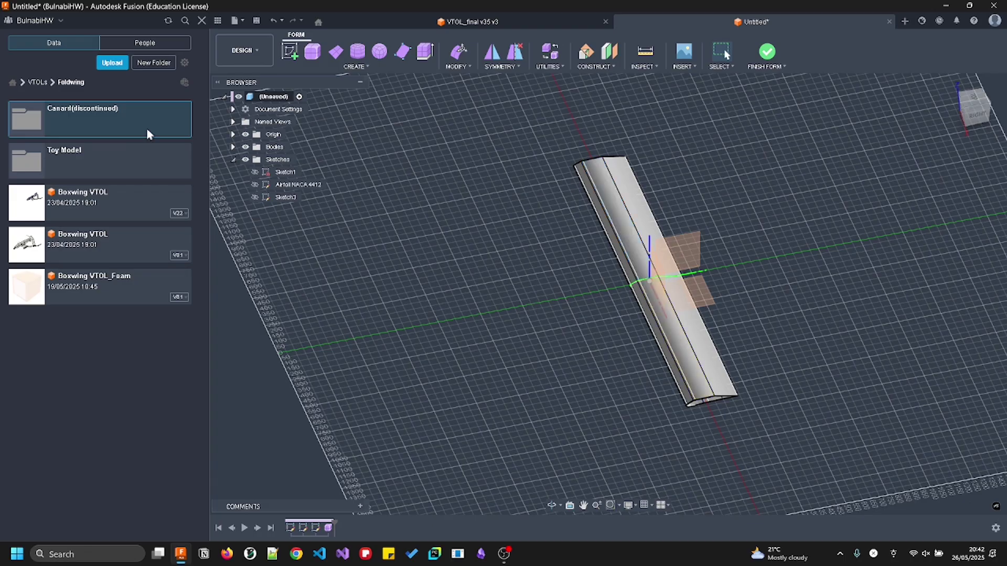
click(764, 57)
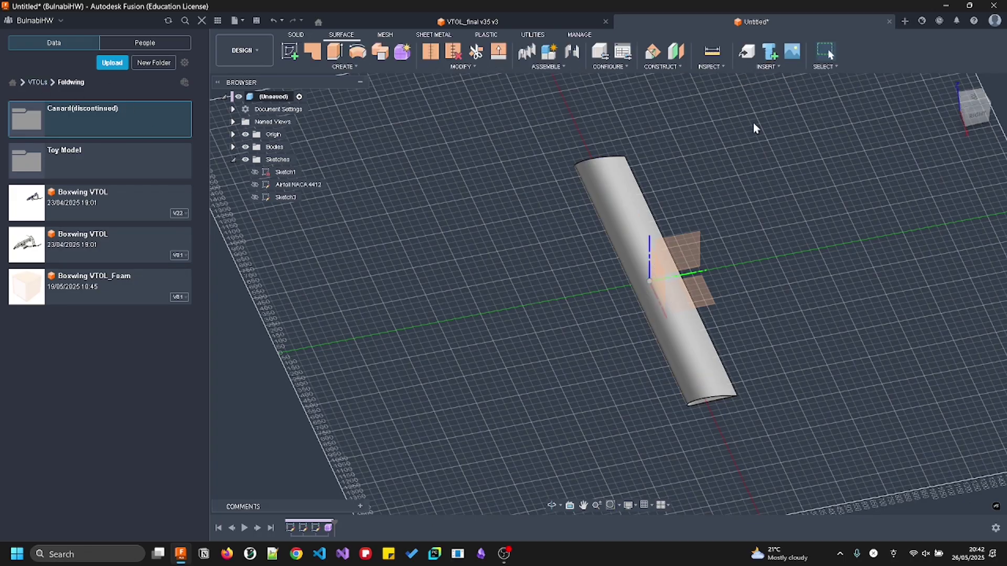
Save the design as Tutorial in the Scrap folder of the Fixed wing project and show that folder
key(ctrl+s)
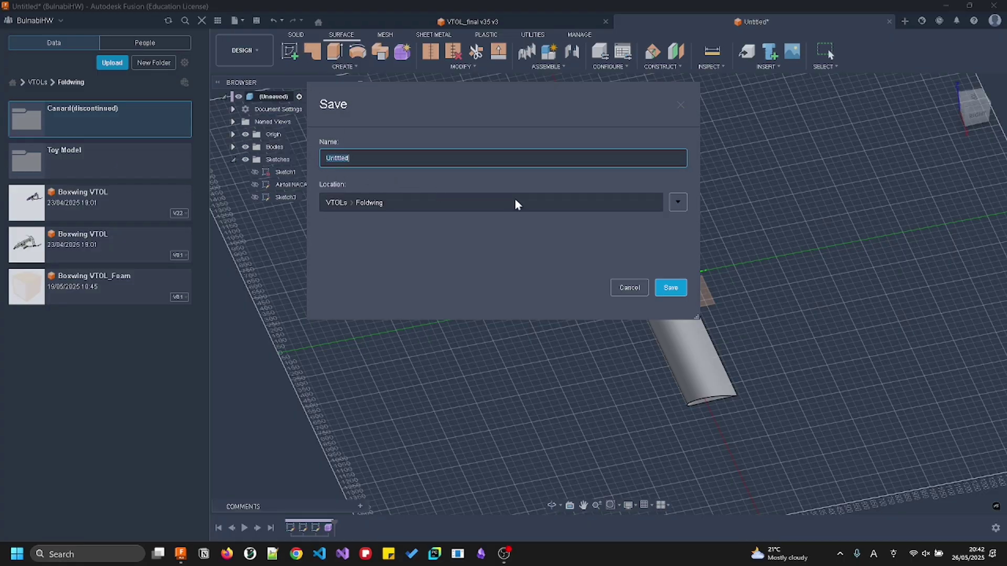
click(677, 203)
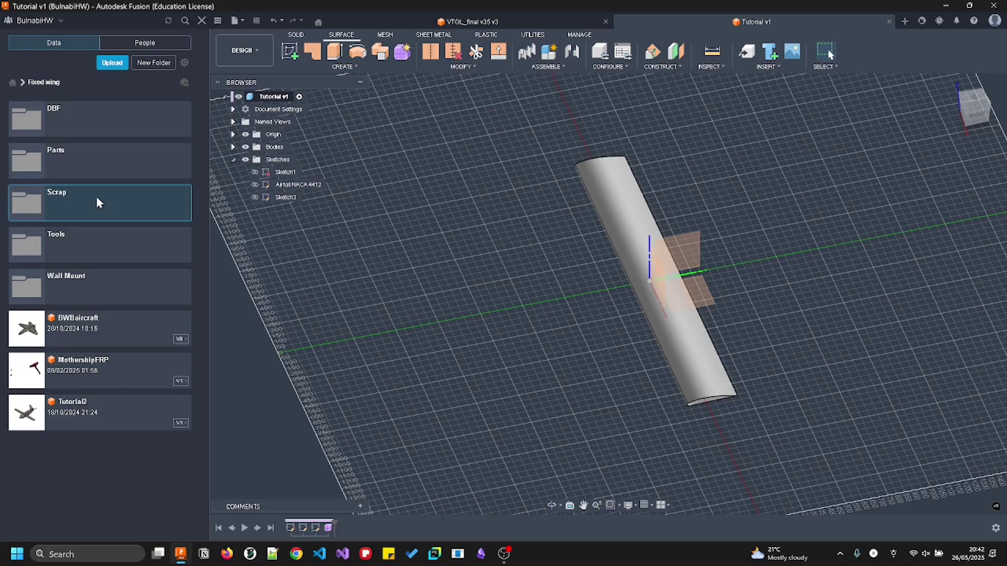
click(96, 196)
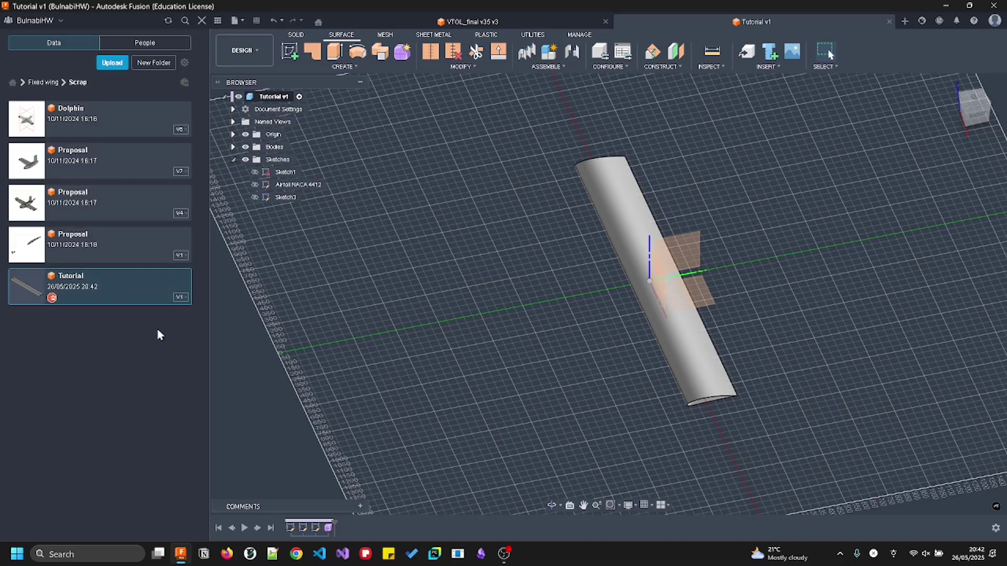
Make a backup copy of the saved Tutorial design in the same Scrap folder
right_click(117, 288)
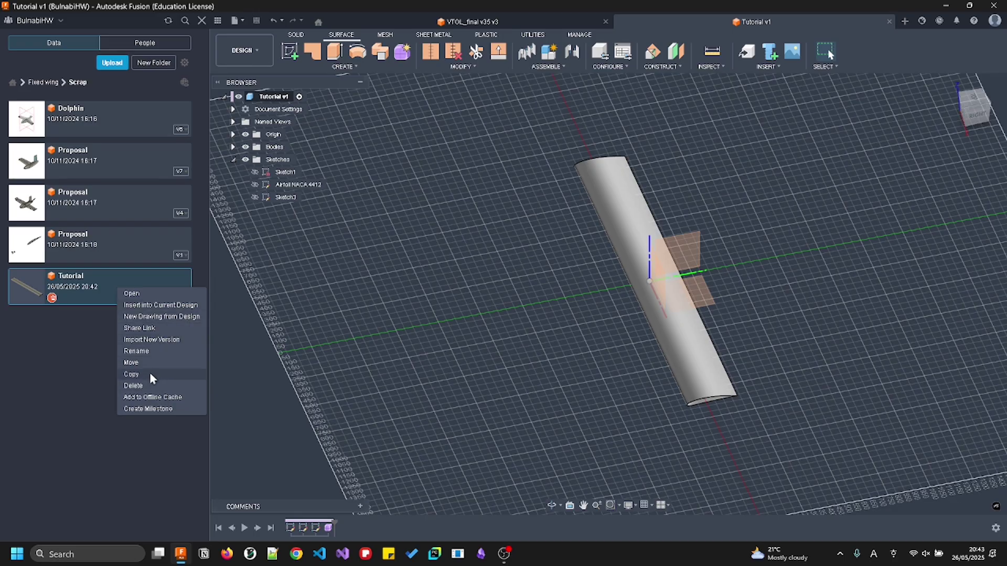
click(132, 375)
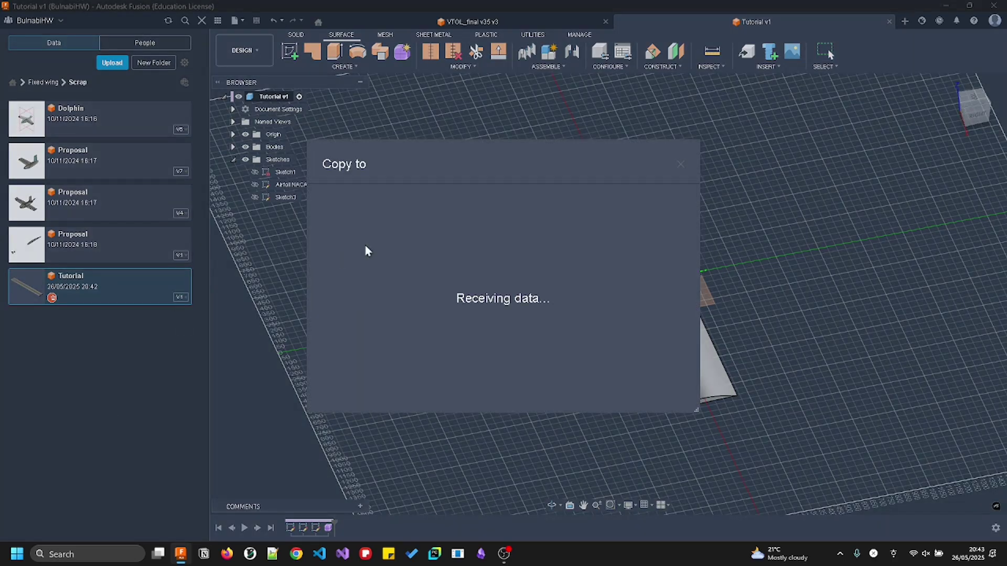
click(663, 380)
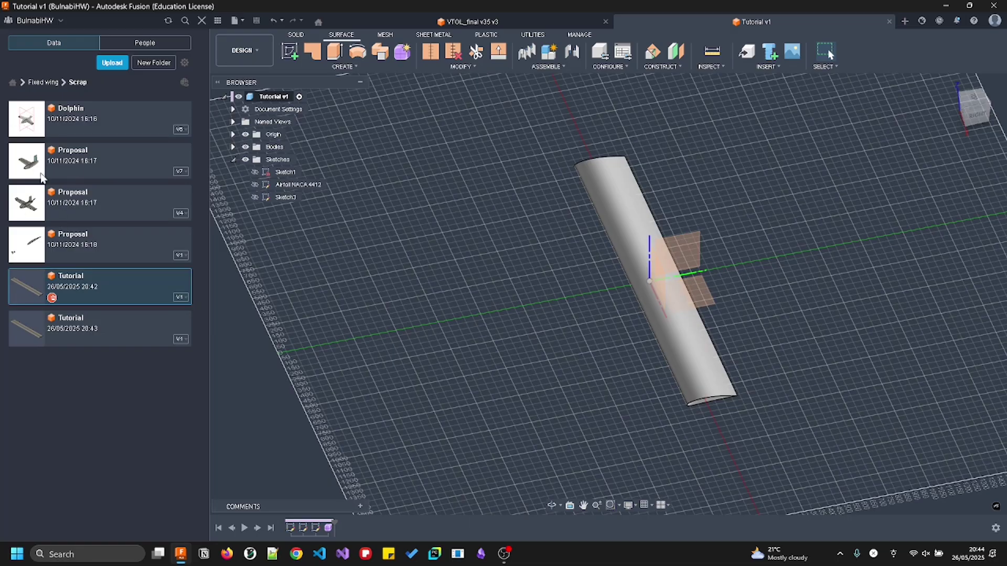
Open the wing form for editing and select its centre profile edge loop
shift+middle_drag(566, 219, 582, 210)
shift+middle_drag(673, 318, 658, 297)
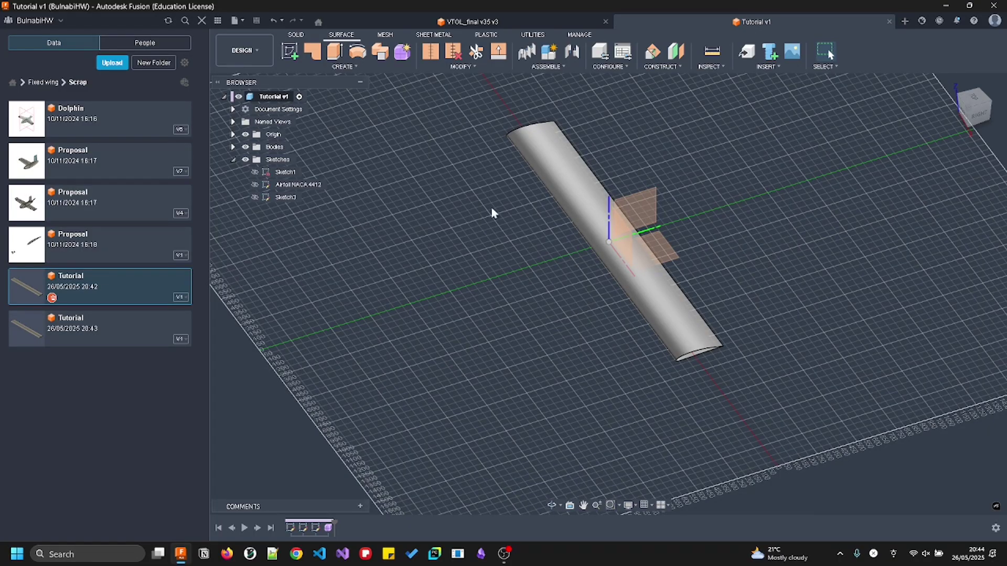
scroll(639, 291, up, 3)
click(641, 295)
click(387, 320)
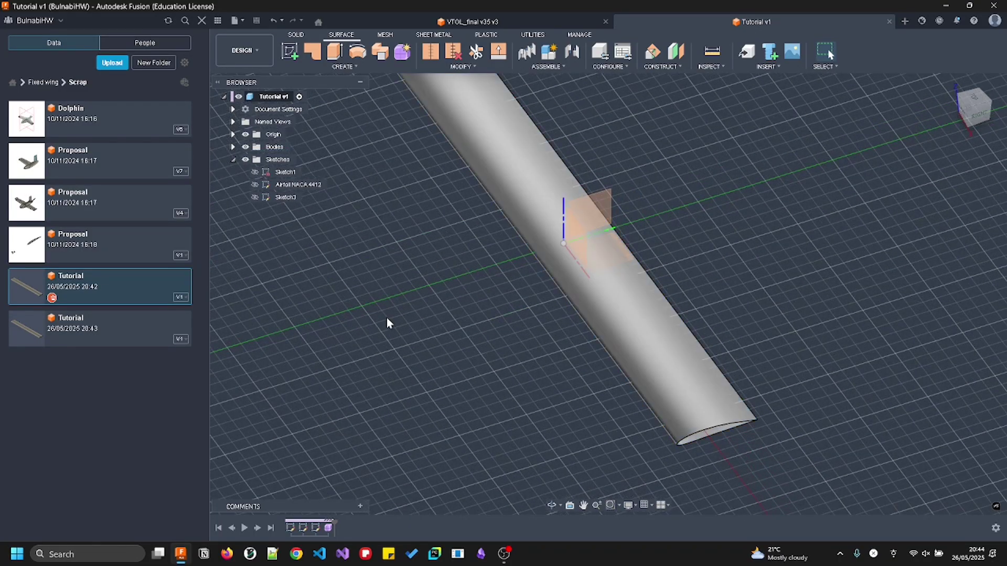
double_click(325, 529)
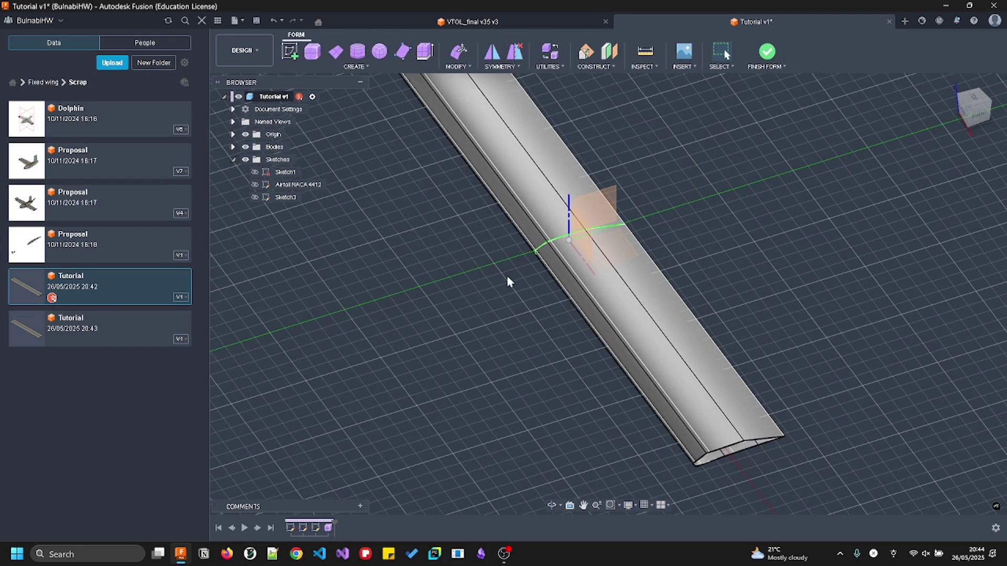
scroll(600, 201, up, 2)
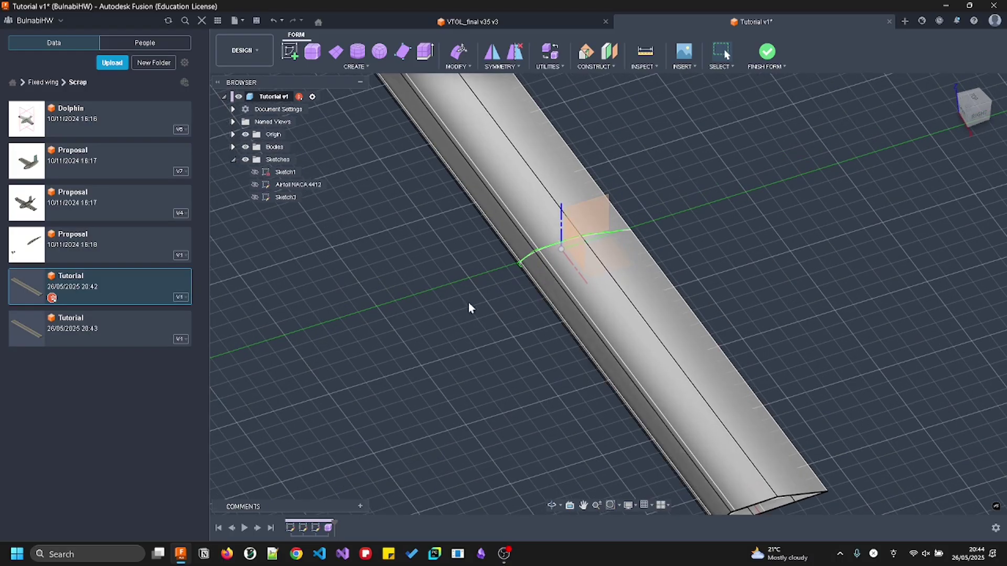
scroll(503, 273, down, 1)
double_click(549, 247)
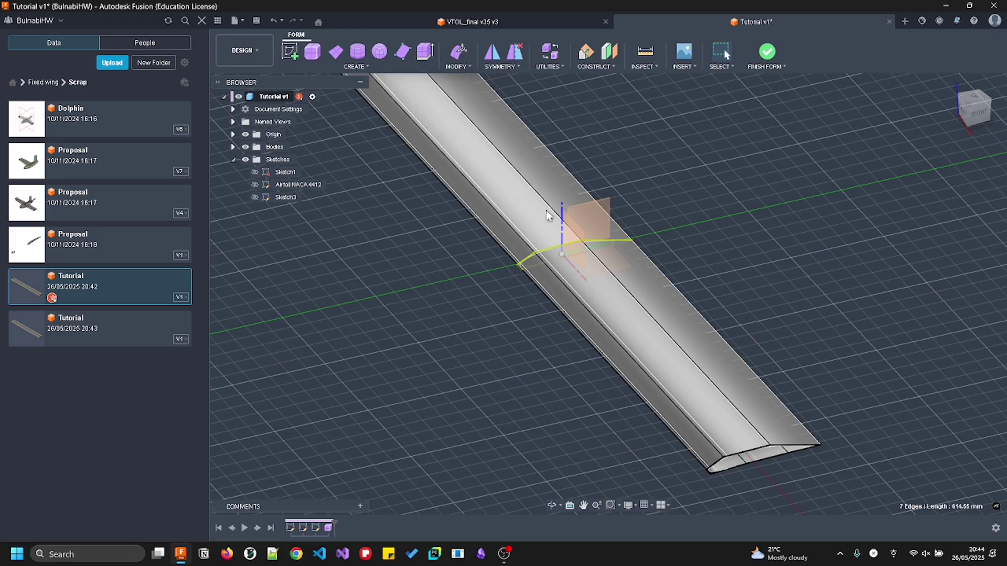
scroll(464, 220, down, 1)
shift+middle_drag(466, 217, 482, 278)
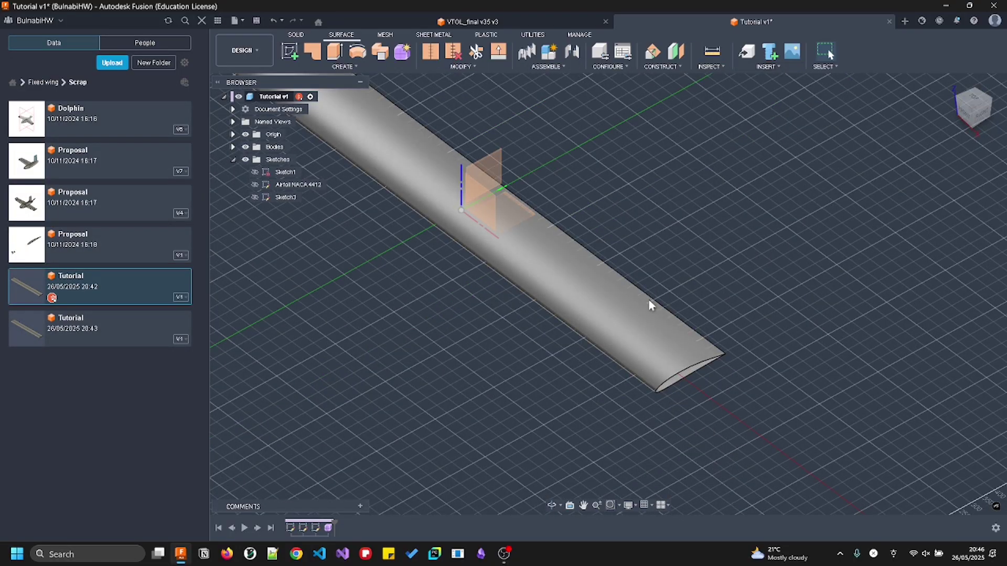
Examine the finished wing body's surface, open ends and overall span from several angles
click(608, 321)
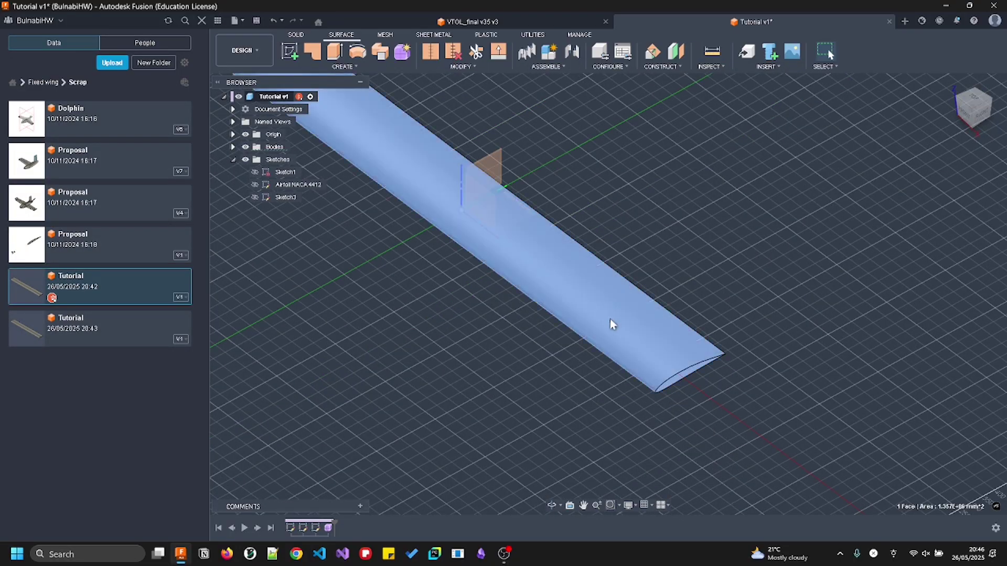
click(514, 321)
shift+middle_drag(514, 322, 562, 223)
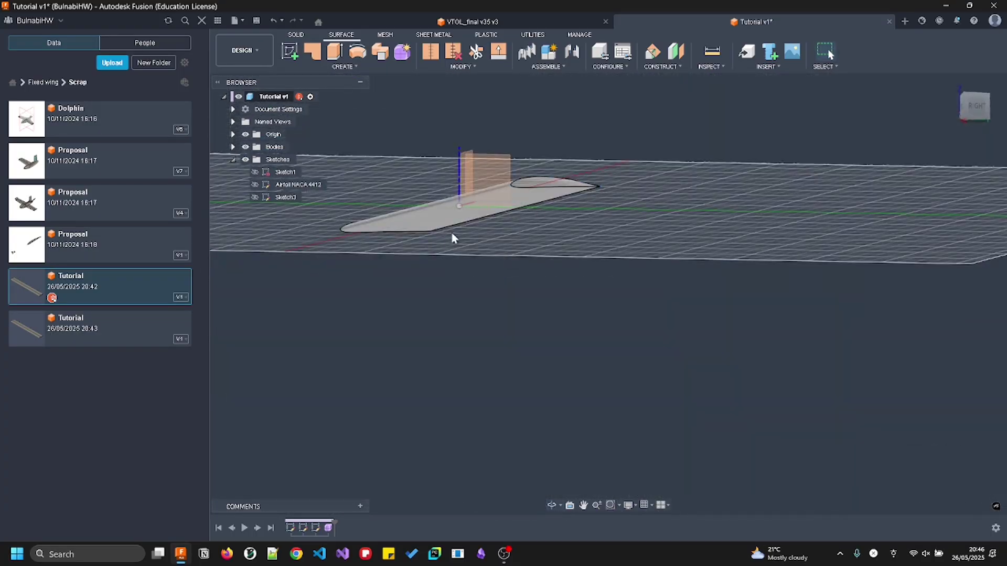
click(468, 226)
middle_drag(419, 255, 386, 321)
shift+middle_drag(367, 438, 371, 409)
scroll(371, 409, down, 1)
click(474, 347)
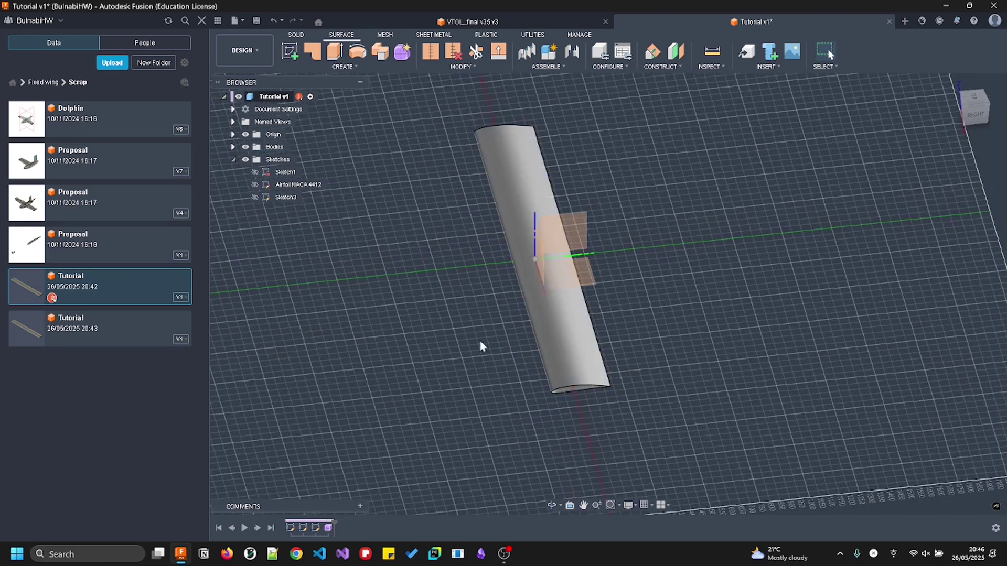
middle_drag(474, 347, 377, 407)
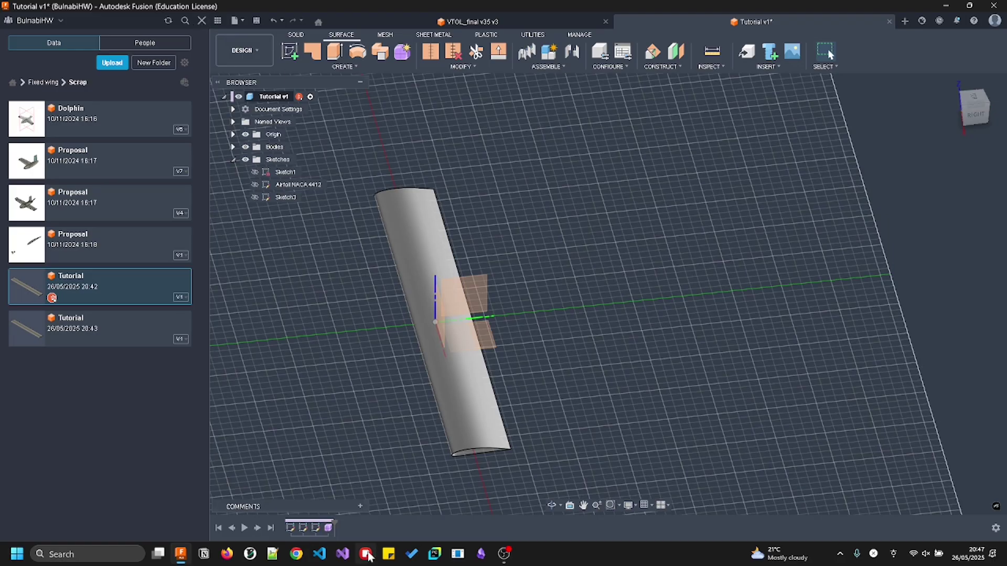
Reopen the wing form from the timeline and select the profile edge loop at mid-span
double_click(326, 527)
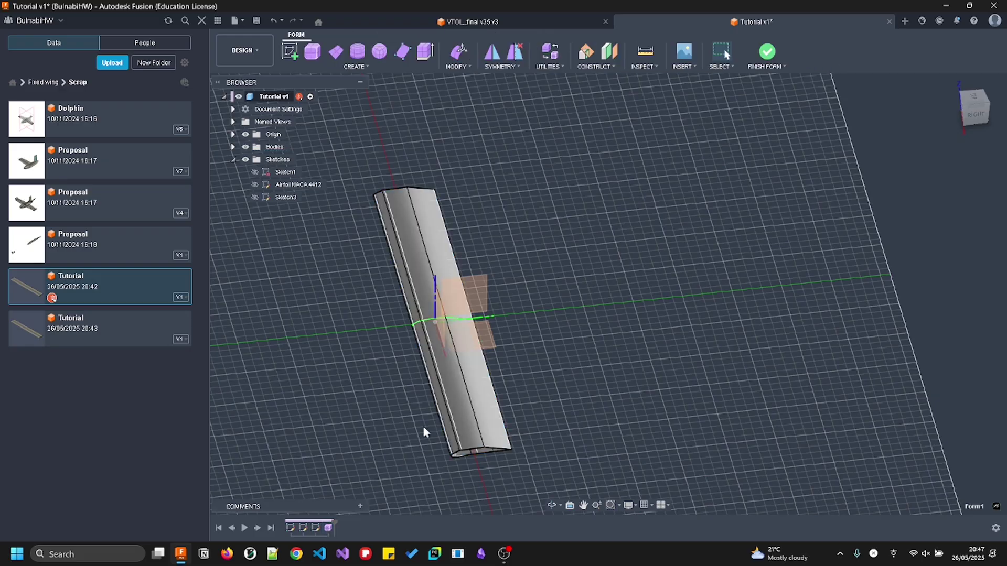
scroll(419, 335, up, 4)
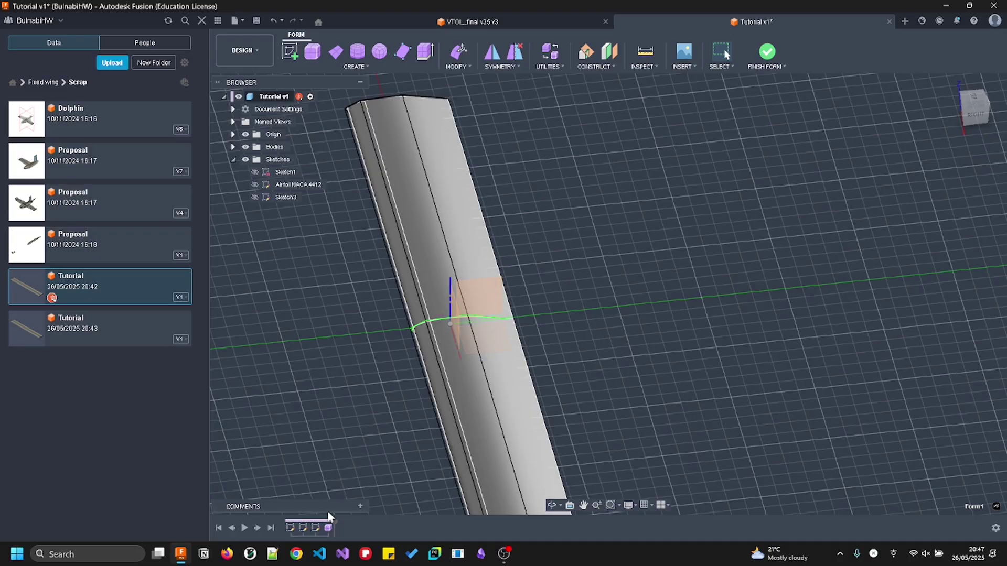
scroll(416, 275, up, 2)
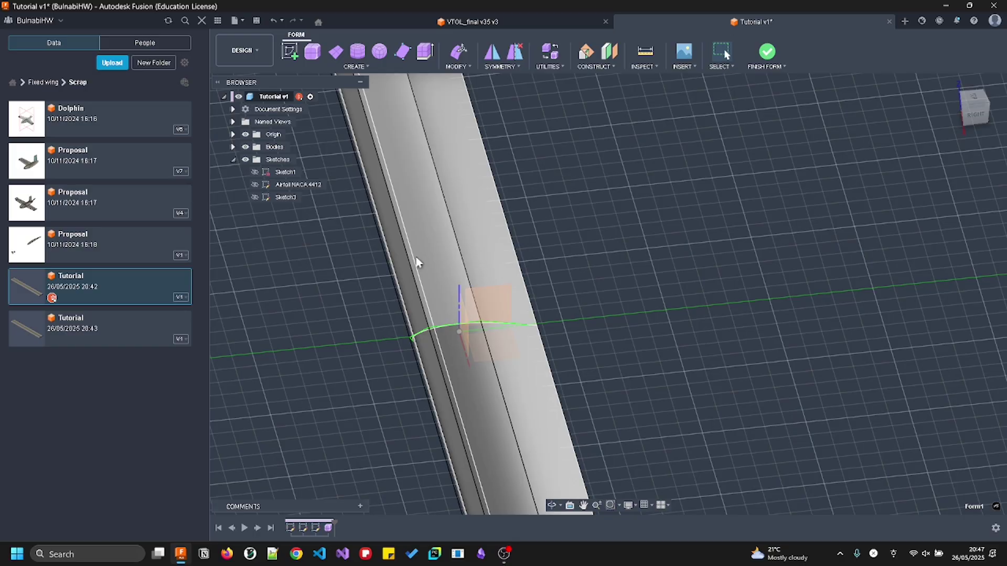
mouse_move(430, 323)
shift+middle_down()
mouse_move(400, 317)
mouse_move(433, 311)
shift+middle_up()
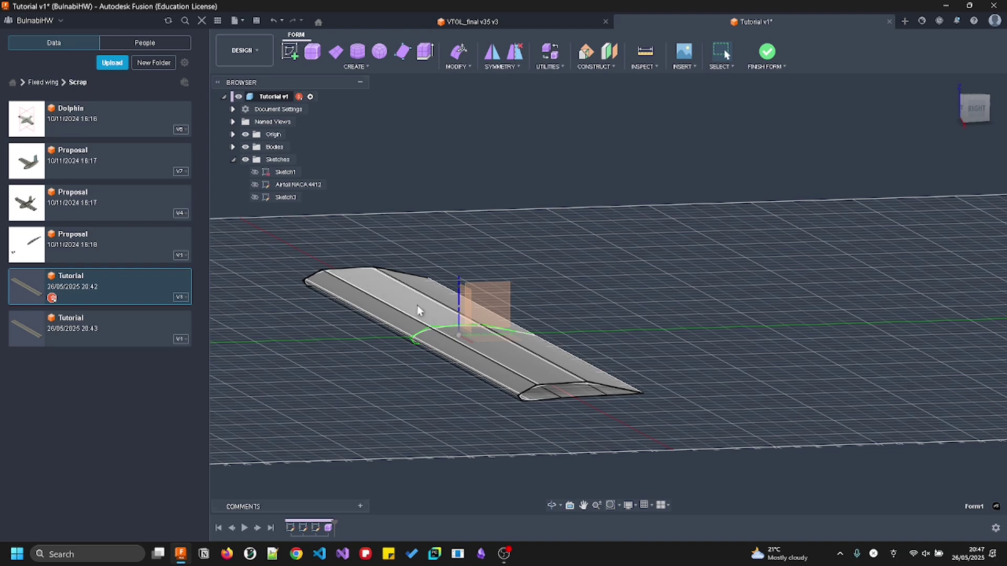
scroll(446, 330, up, 2)
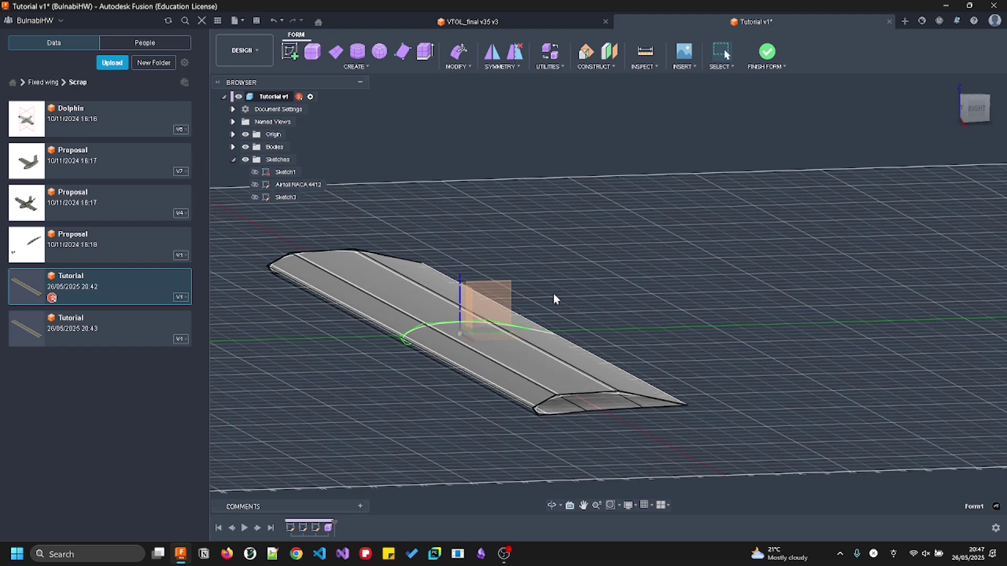
shift+middle_drag(475, 339, 478, 367)
scroll(477, 368, down, 3)
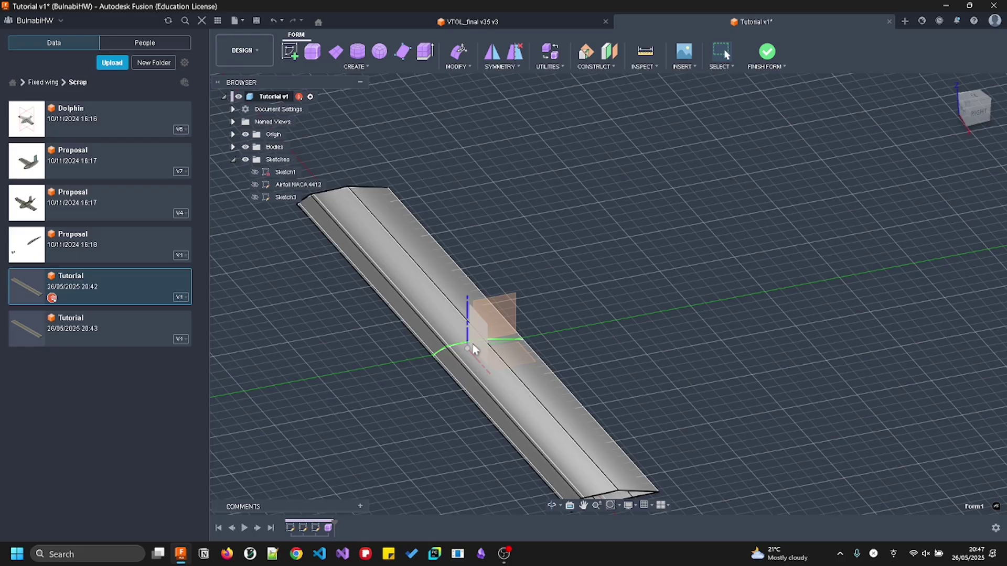
scroll(466, 345, up, 2)
double_click(449, 344)
scroll(528, 256, down, 2)
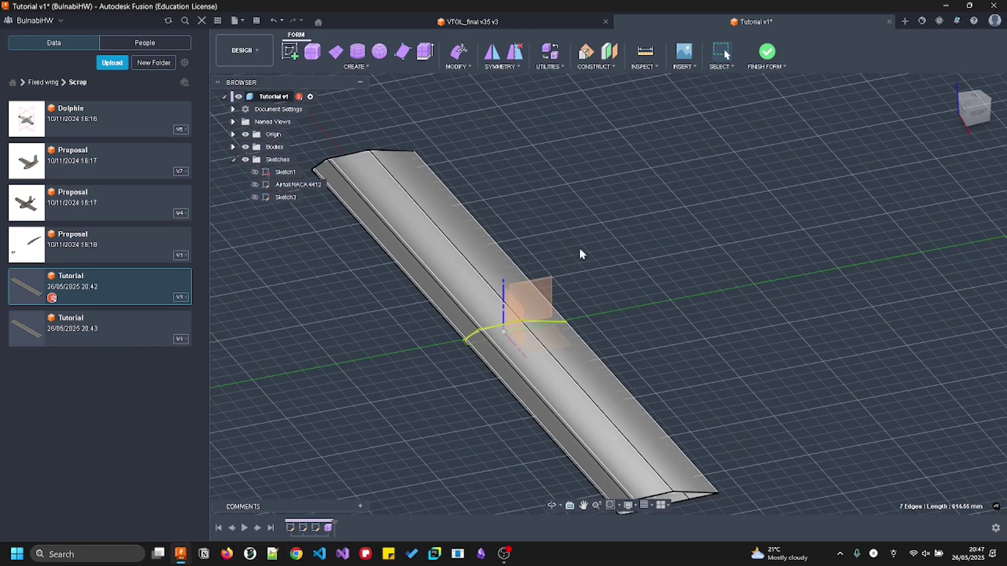
Start Edit Form and change the selection to all 14 faces of the wing body
click(457, 55)
middle_drag(598, 301, 595, 212)
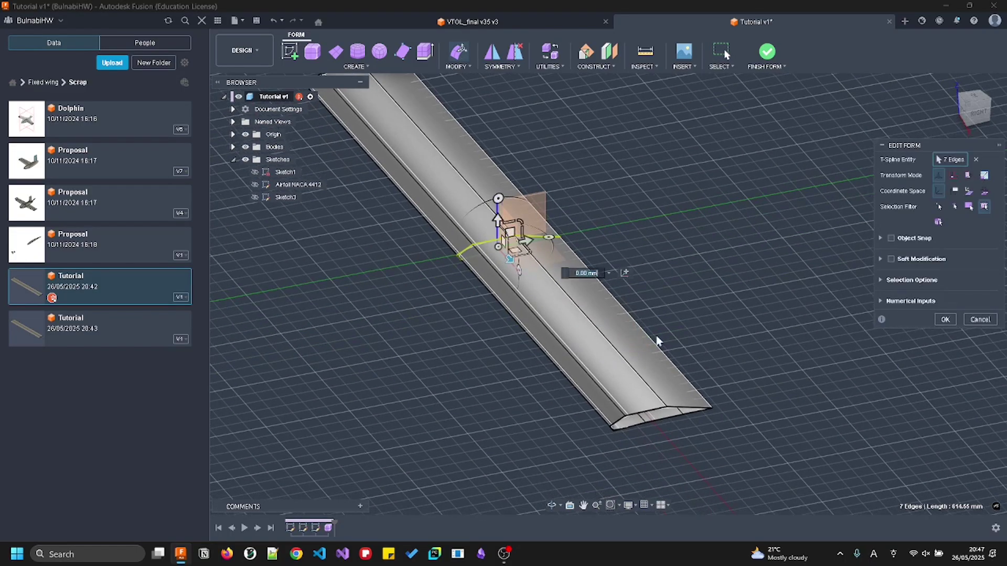
double_click(658, 410)
ctrl+click(488, 239)
double_click(490, 241)
double_click(592, 330)
Try a free rotation of the whole wing body, then undo it
scroll(569, 193, down, 2)
shift+middle_drag(570, 193, 530, 139)
drag(513, 185, 436, 188)
key(ctrl+z)
Rotate the whole wing body by -2 degrees about the X axis with Edit Form
scroll(437, 175, down, 2)
scroll(440, 164, up, 2)
shift+middle_drag(439, 168, 505, 193)
drag(505, 193, 526, 187)
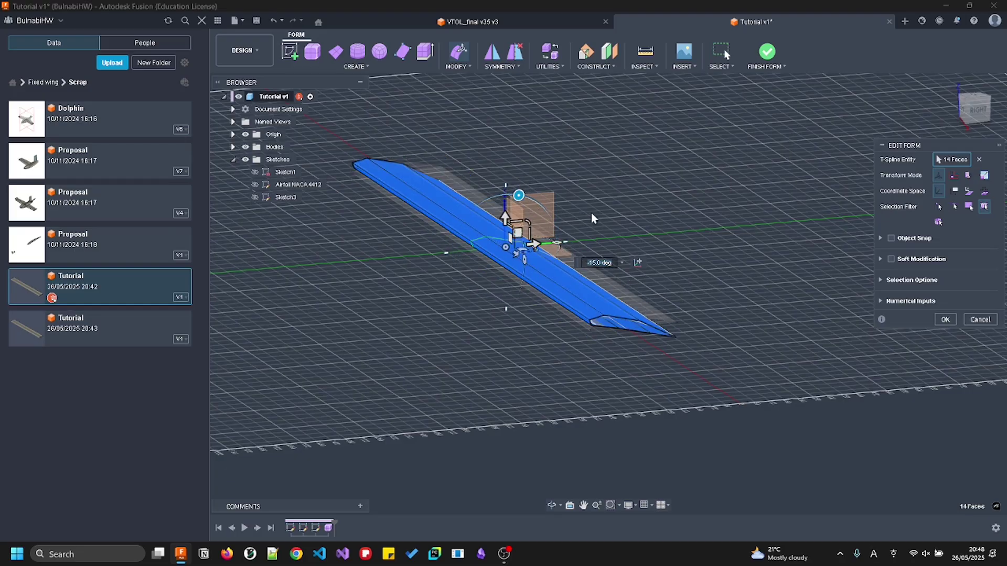
text(-2)
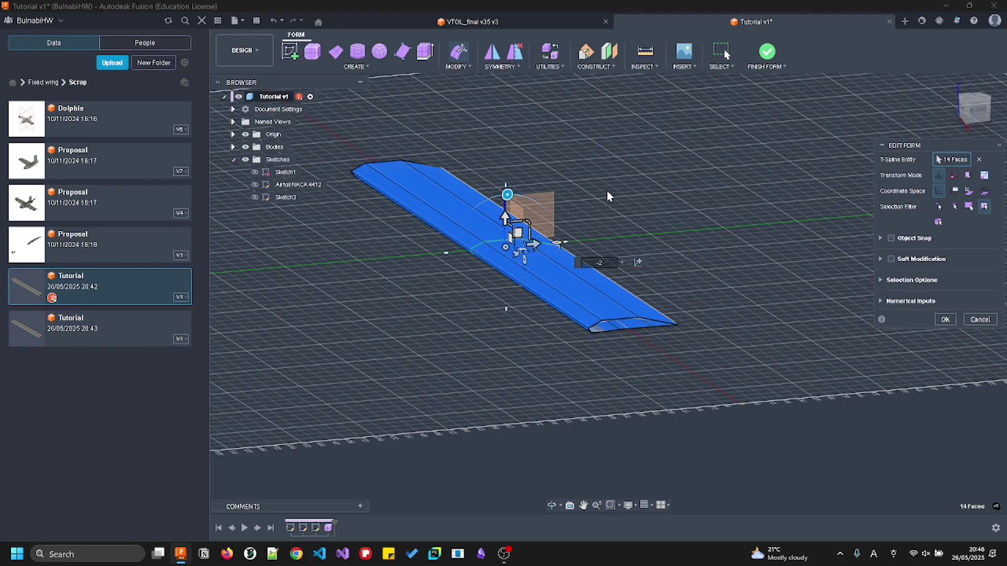
key(Return)
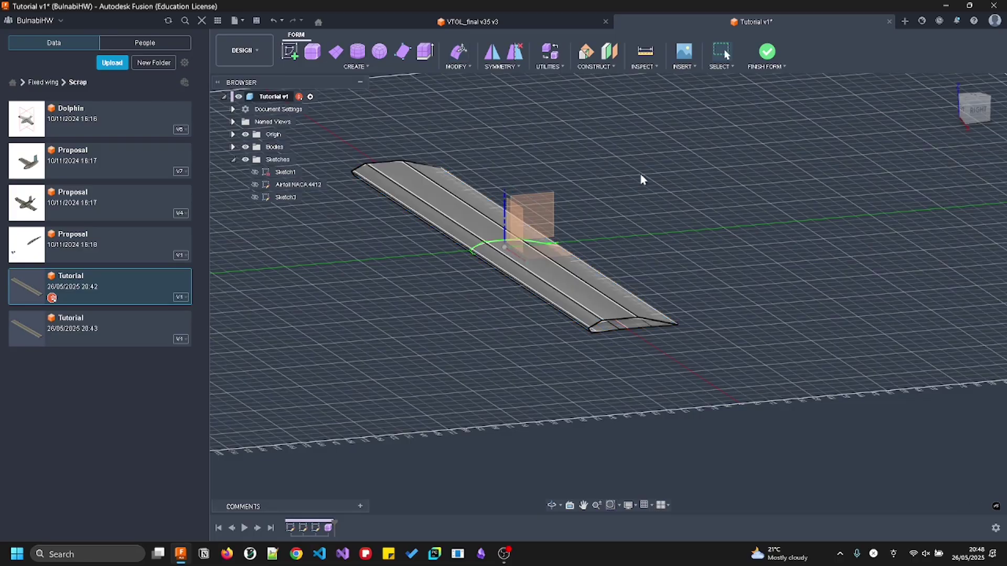
Select the mid-span profile edge loop and rotate it by -2 degrees with Edit Form
scroll(548, 253, up, 2)
double_click(458, 257)
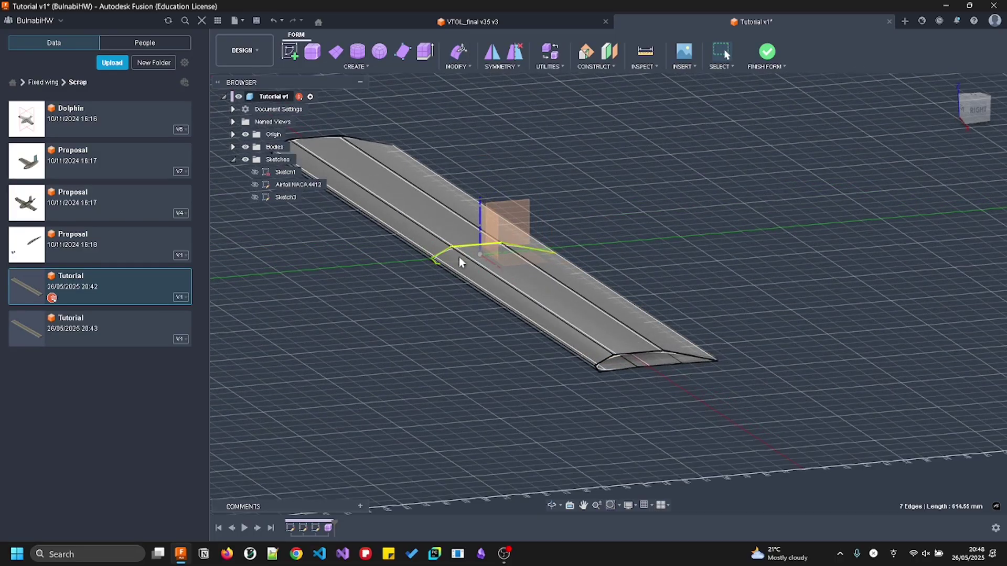
click(462, 54)
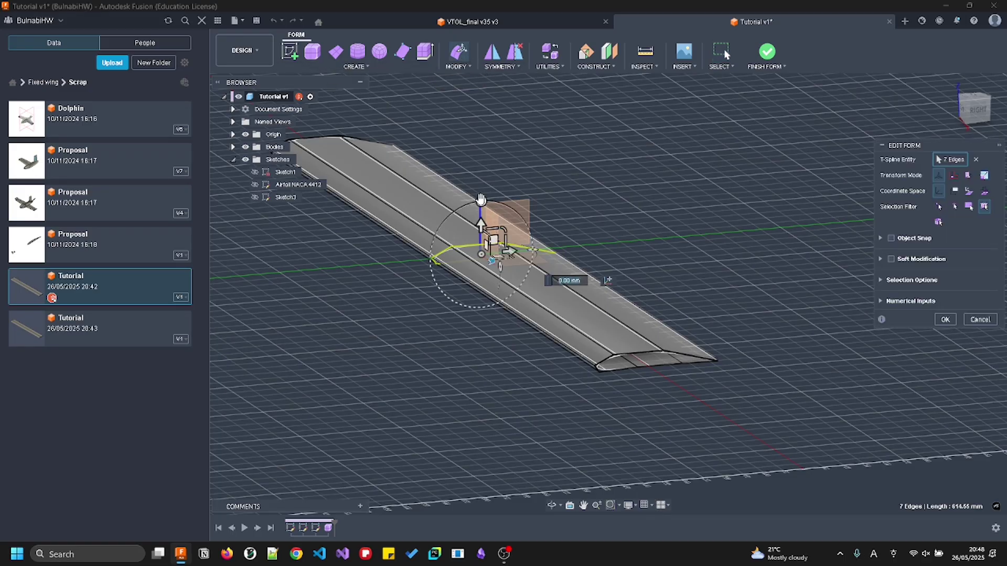
drag(481, 200, 485, 193)
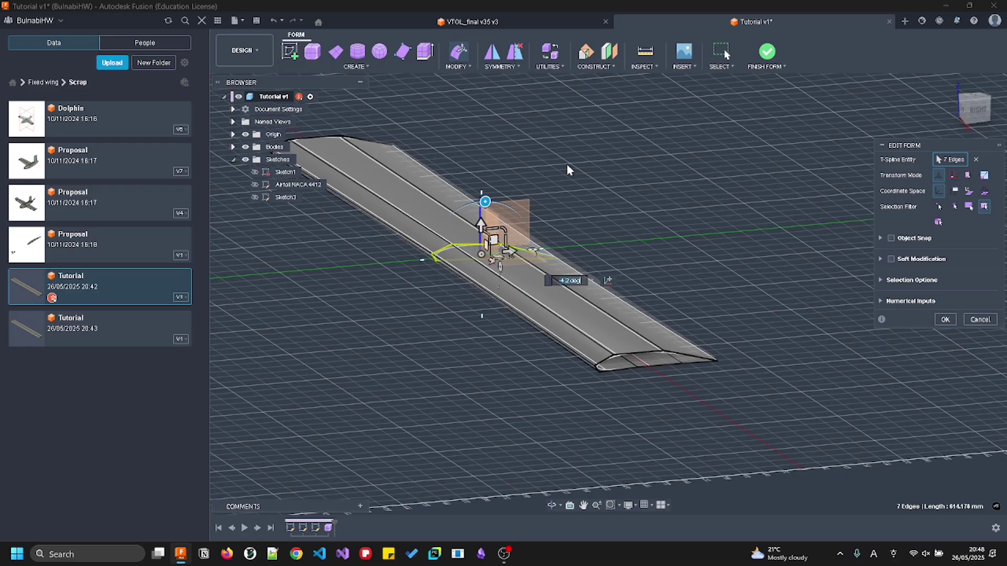
drag(603, 136, 620, 130)
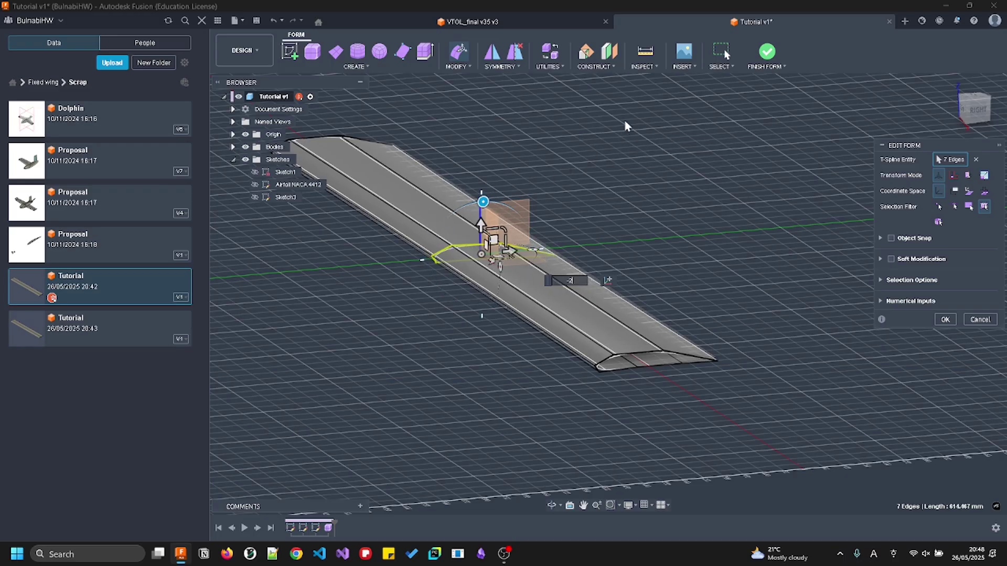
drag(484, 198, 543, 226)
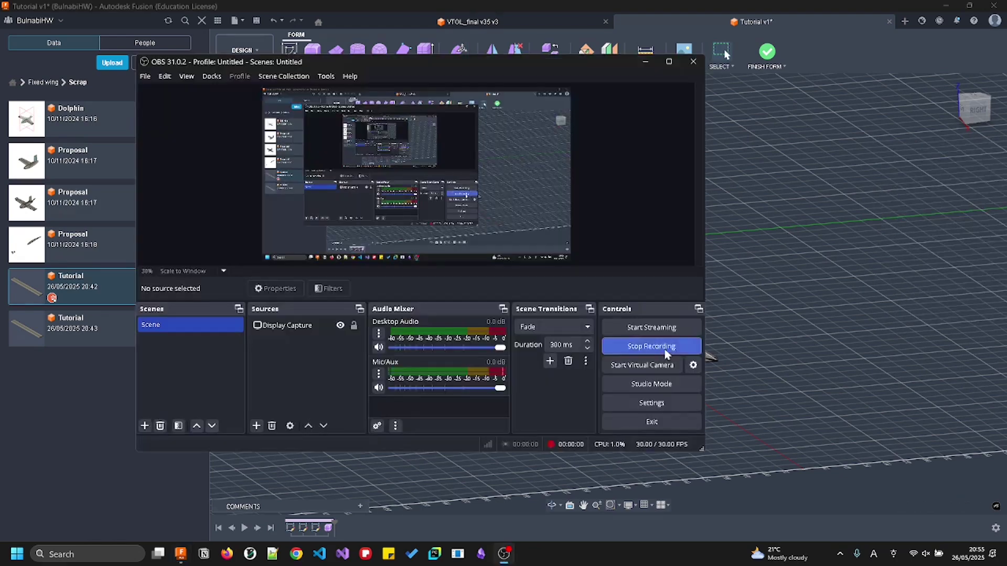
Return to Fusion and select the open airfoil edge loop at the wing tip
click(784, 341)
scroll(535, 320, down, 2)
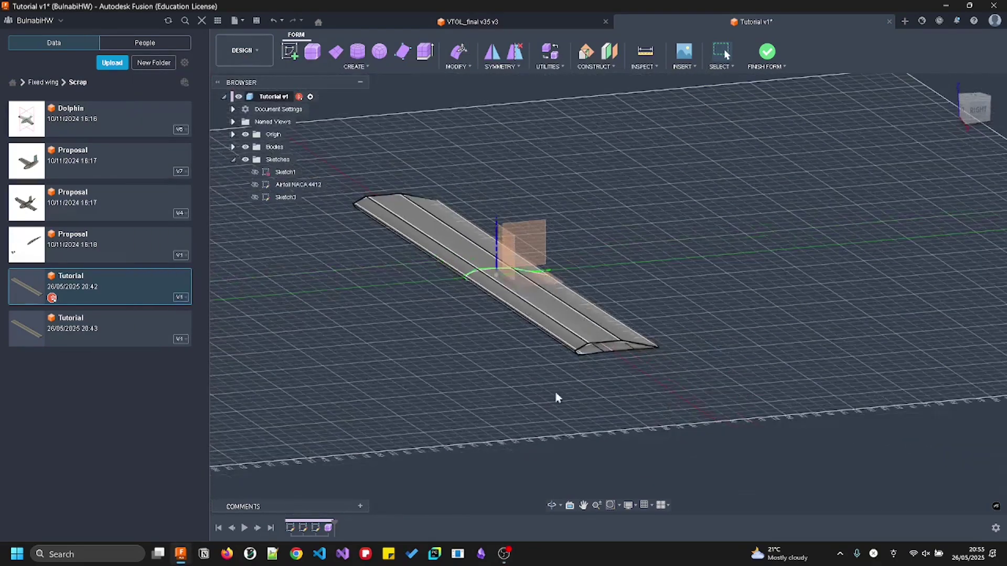
shift+middle_drag(619, 317, 560, 324)
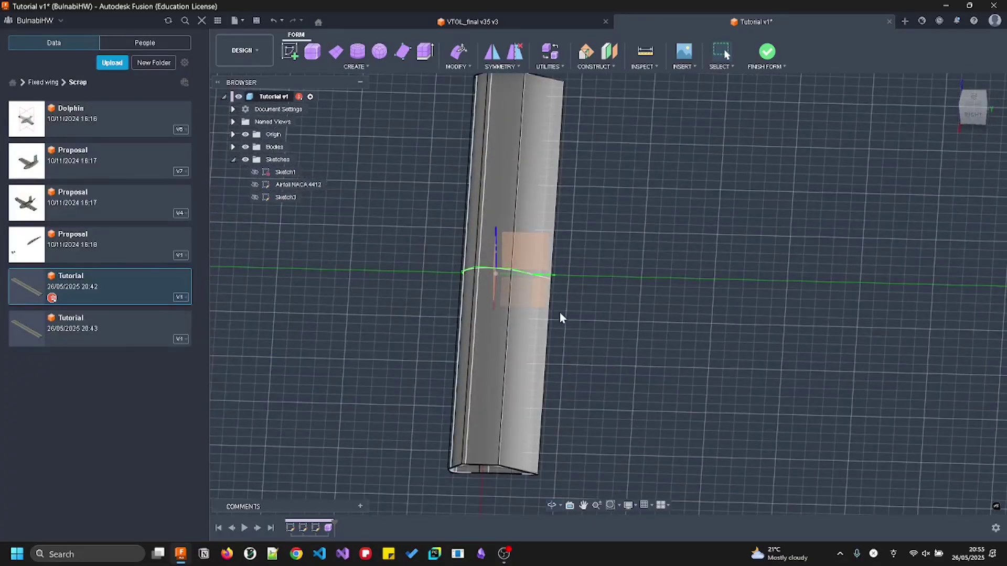
scroll(492, 270, up, 2)
double_click(474, 267)
scroll(515, 292, down, 2)
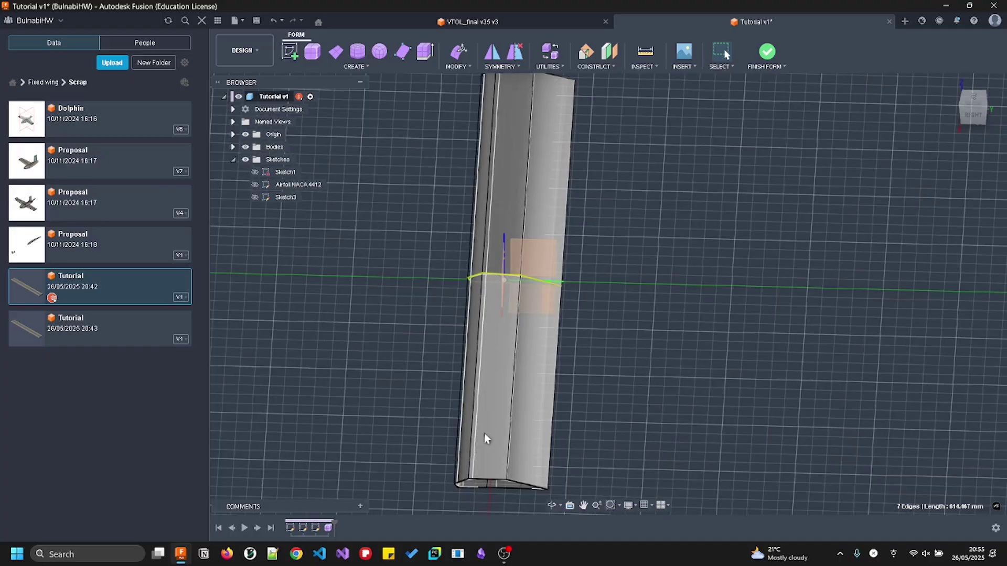
double_click(496, 484)
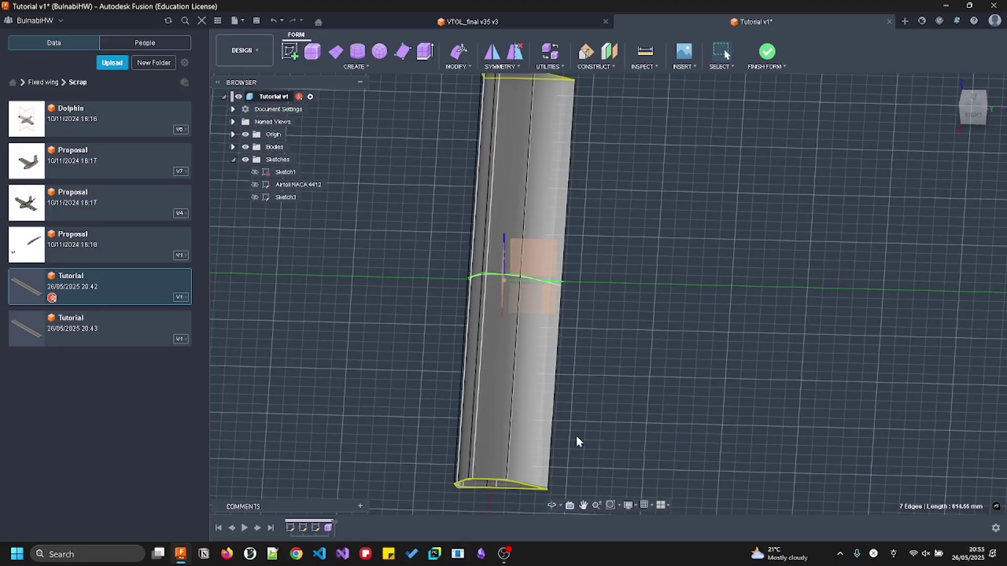
middle_drag(576, 435, 601, 344)
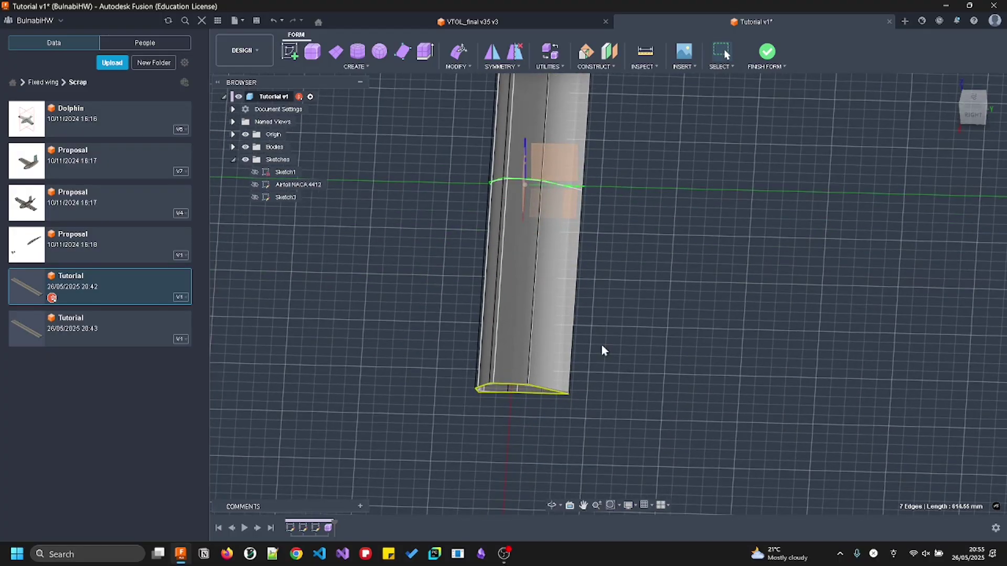
Try scaling the wing-tip edge loop down to about 0.65 in its profile plane with Edit Form
click(453, 56)
shift+middle_drag(614, 326, 542, 339)
drag(533, 370, 530, 371)
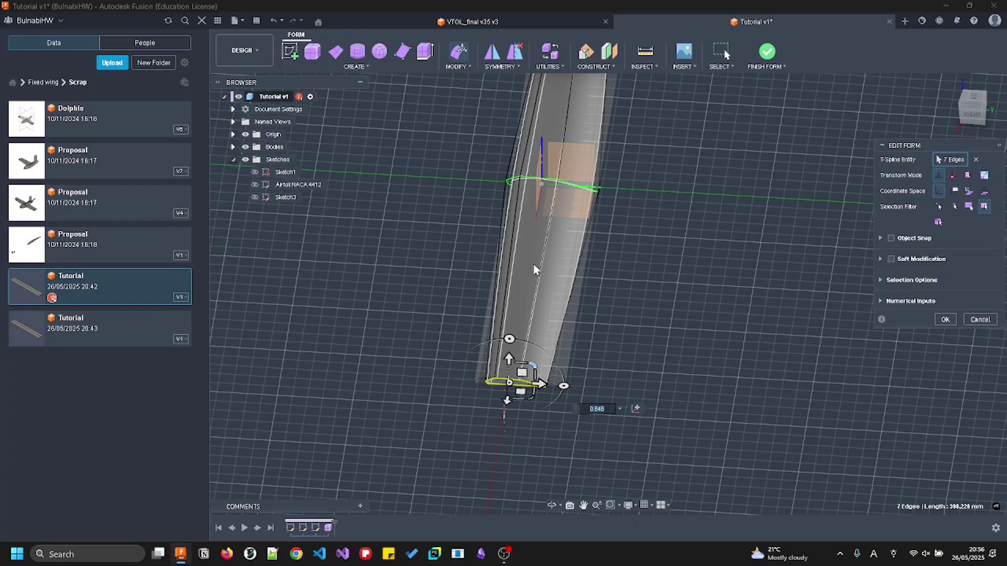
middle_drag(575, 314, 611, 298)
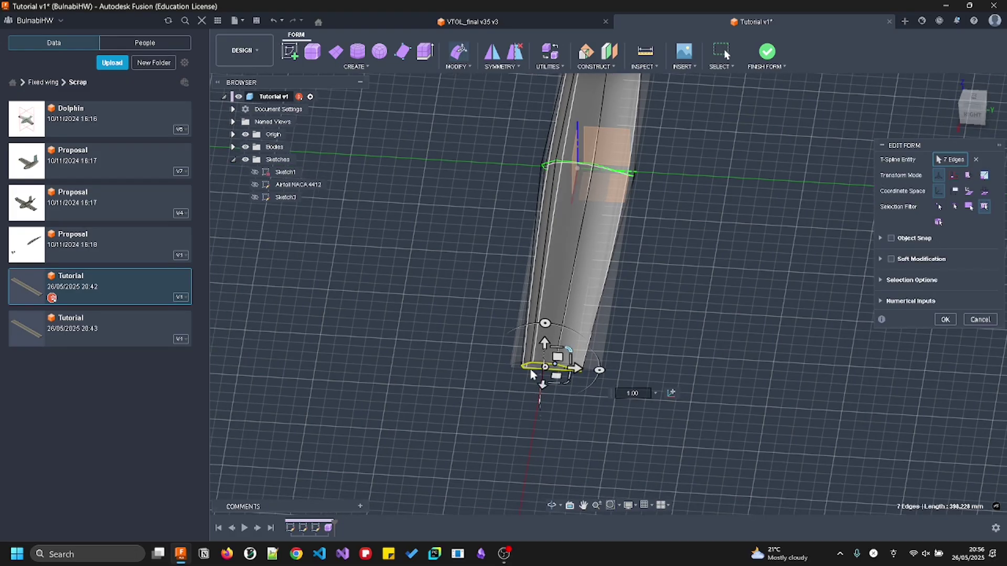
scroll(537, 359, up, 3)
key(Escape)
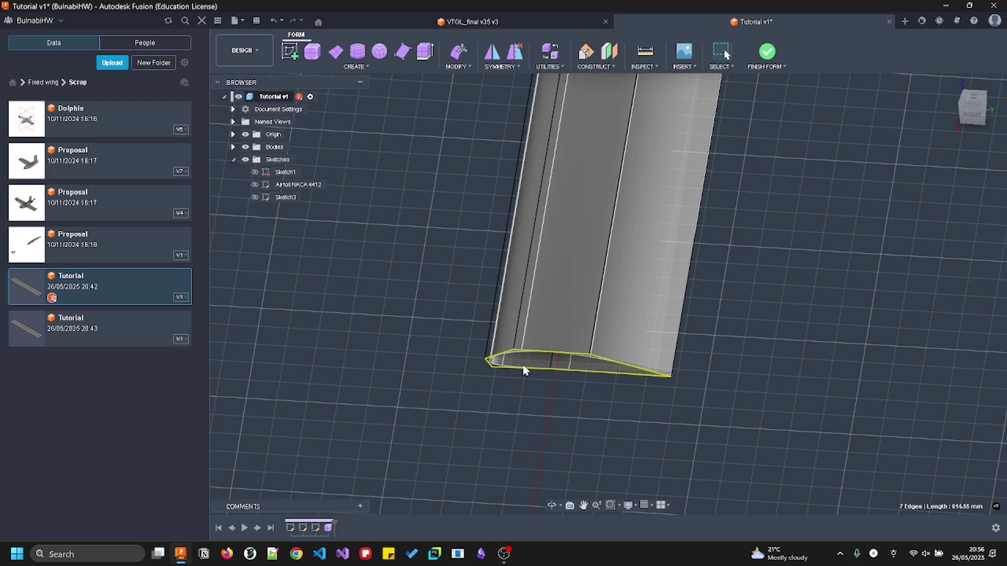
Taper the wing by scaling the tip edge loop to 0.8 in its profile plane with Edit Form
click(458, 53)
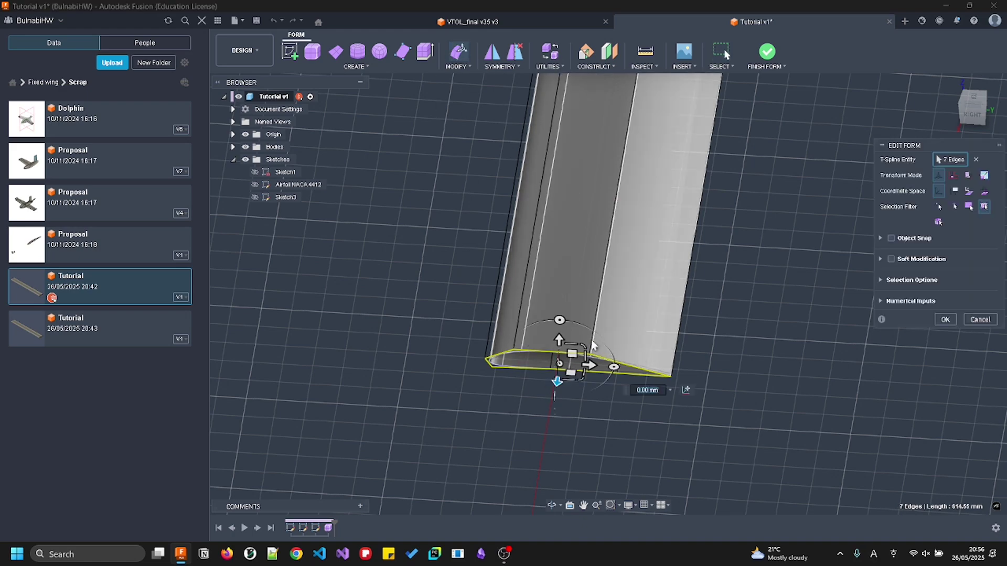
drag(586, 347, 589, 347)
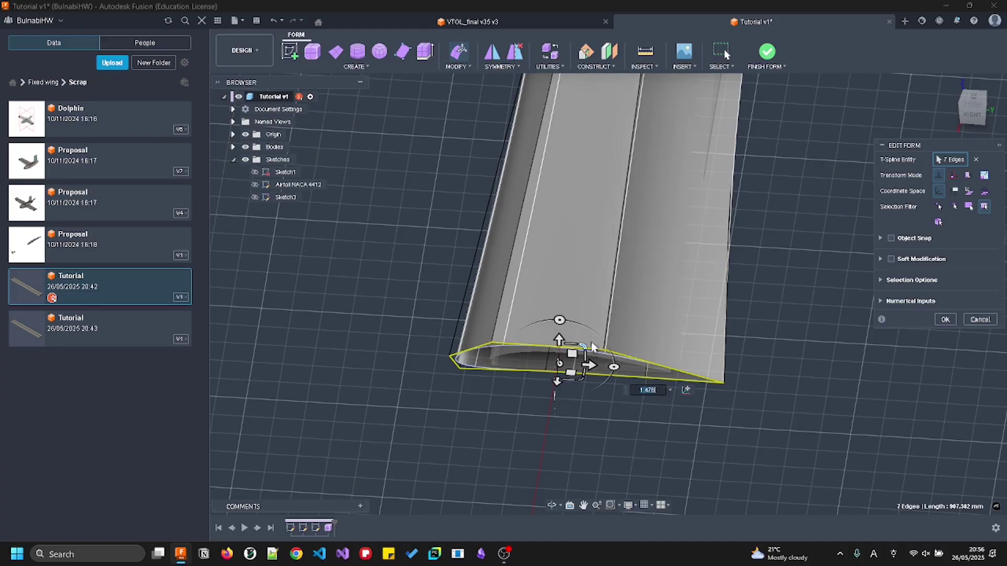
text(0.8)
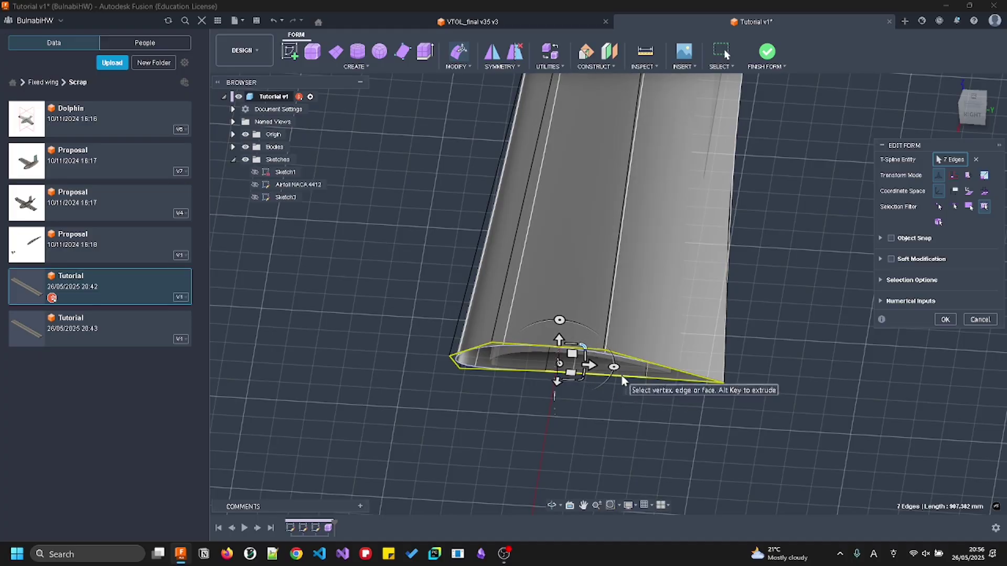
mouse_move(772, 382)
shift+middle_down()
mouse_move(787, 328)
mouse_move(769, 297)
shift+middle_up()
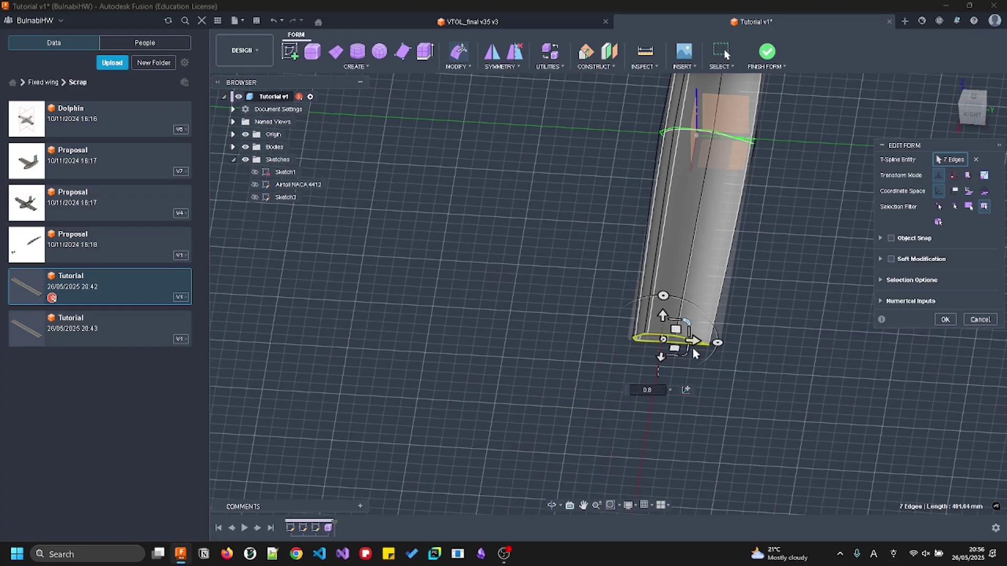
click(943, 320)
Try sliding the wing-tip edge loop along the chord direction by about -12 mm with Edit Form
scroll(614, 170, up, 3)
middle_drag(636, 196, 497, 215)
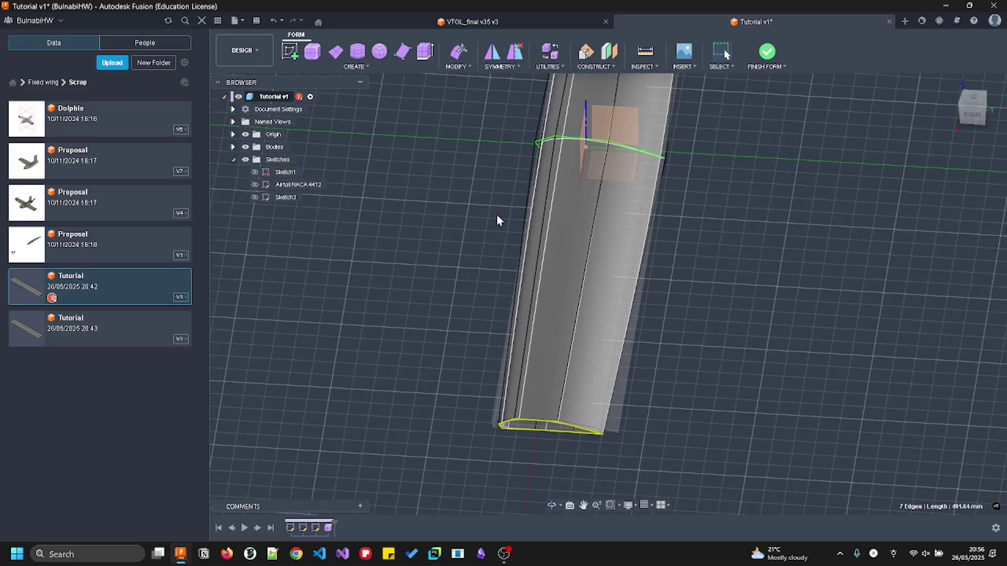
click(459, 52)
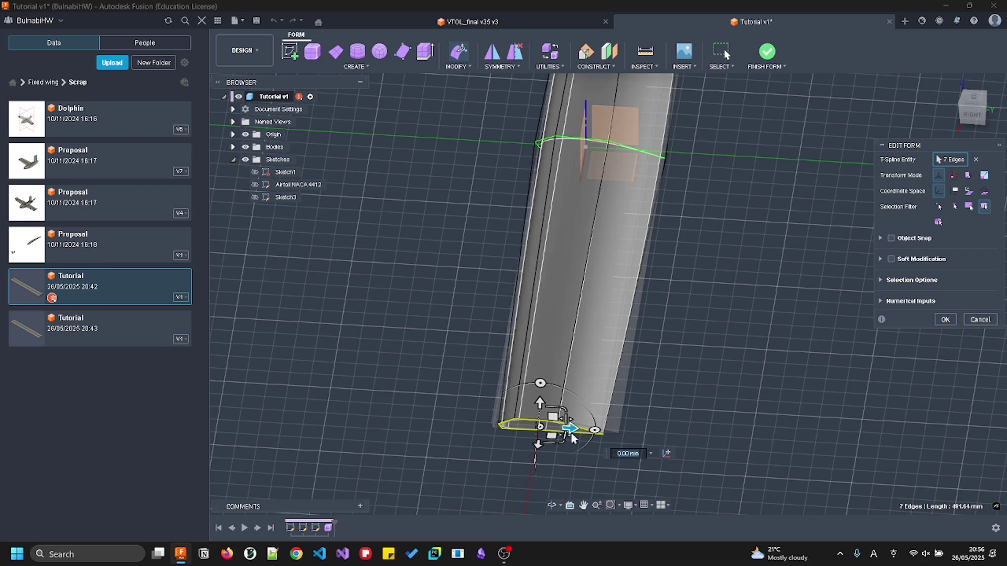
mouse_move(569, 431)
mouse_down()
mouse_move(747, 411)
mouse_move(645, 430)
mouse_move(311, 386)
mouse_move(526, 404)
mouse_move(811, 409)
mouse_move(530, 432)
mouse_move(311, 402)
mouse_move(791, 407)
mouse_move(414, 414)
mouse_move(540, 409)
mouse_move(606, 424)
mouse_move(367, 407)
mouse_move(650, 413)
mouse_move(292, 395)
mouse_move(337, 387)
mouse_move(820, 386)
mouse_move(699, 419)
mouse_move(557, 430)
mouse_move(564, 438)
mouse_move(551, 442)
mouse_move(576, 443)
mouse_move(549, 443)
mouse_move(576, 445)
mouse_move(567, 450)
mouse_up()
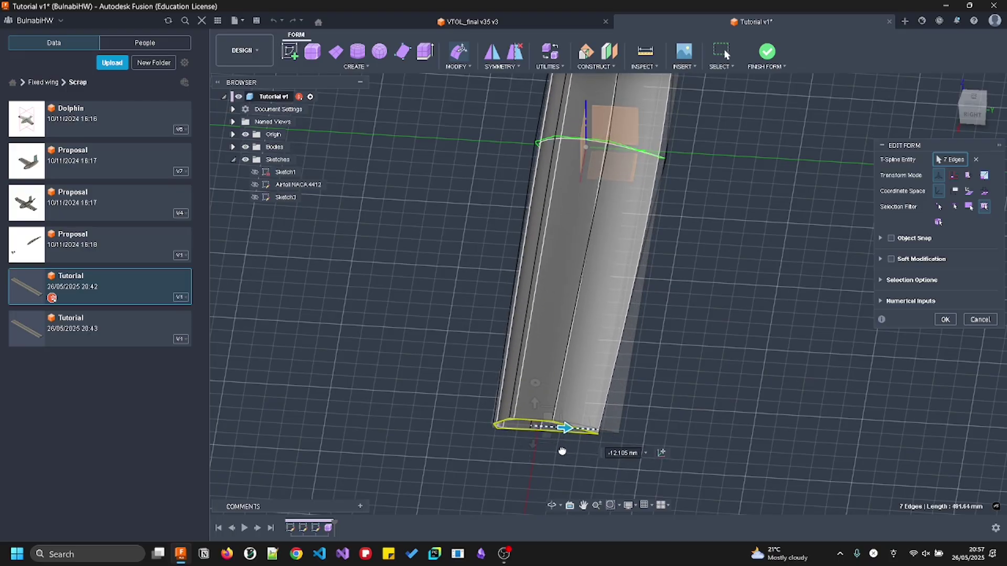
drag(554, 456, 572, 388)
scroll(504, 251, down, 2)
middle_drag(467, 205, 438, 218)
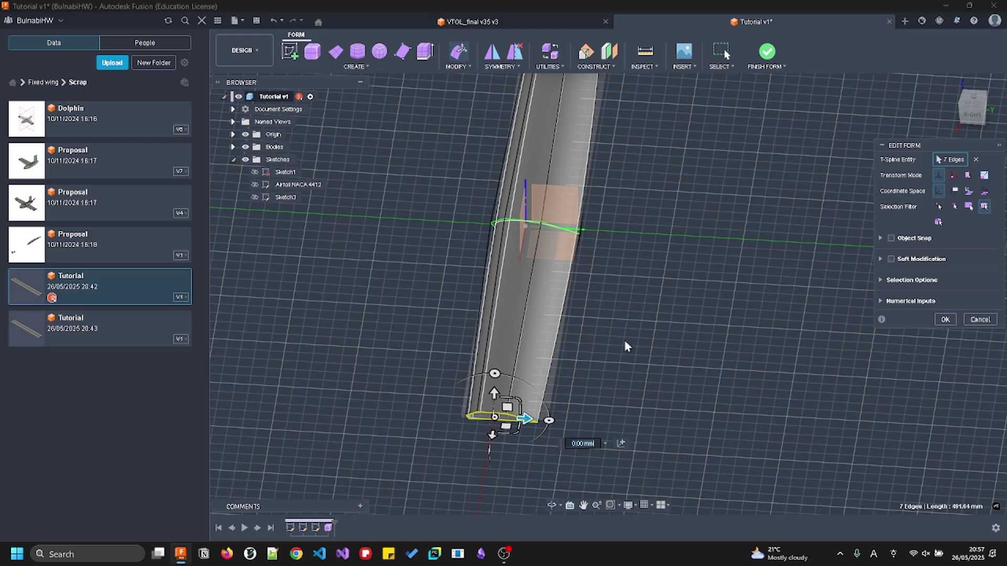
Raise the selected wingtip edge loop 30 mm vertically to give the wing dihedral
shift+middle_drag(677, 318, 577, 240)
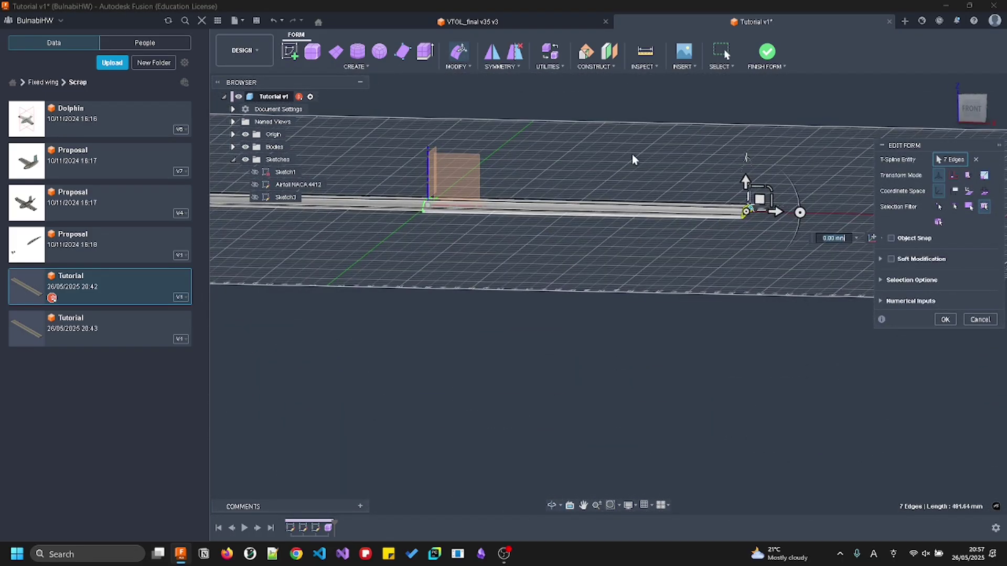
shift+middle_drag(773, 163, 655, 121)
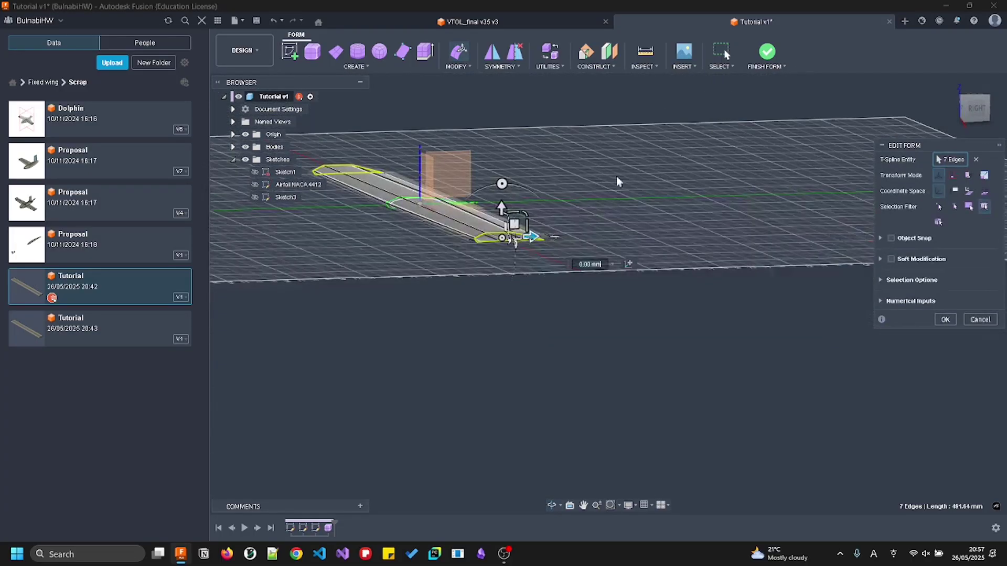
shift+middle_drag(491, 217, 775, 169)
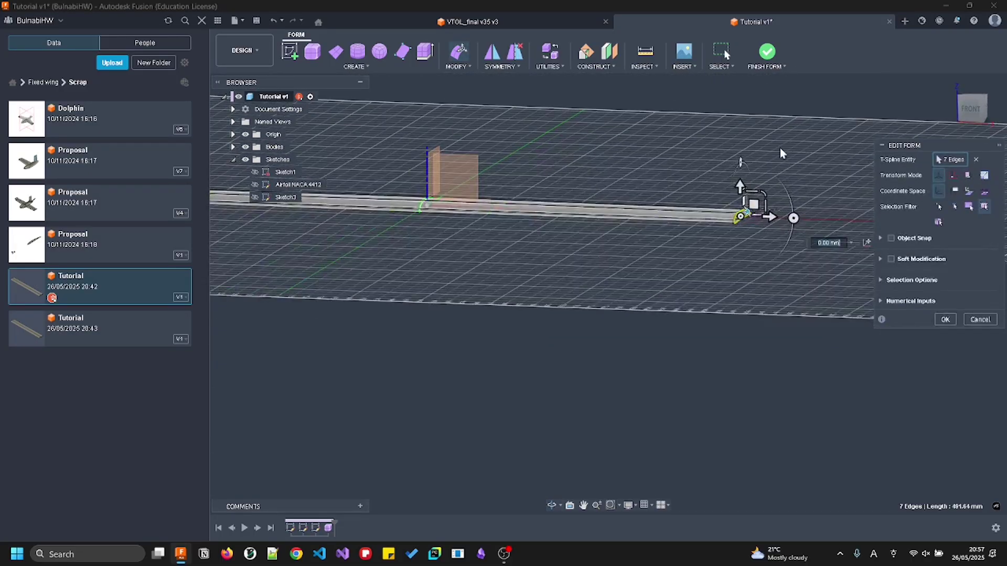
scroll(813, 131, up, 1)
click(974, 115)
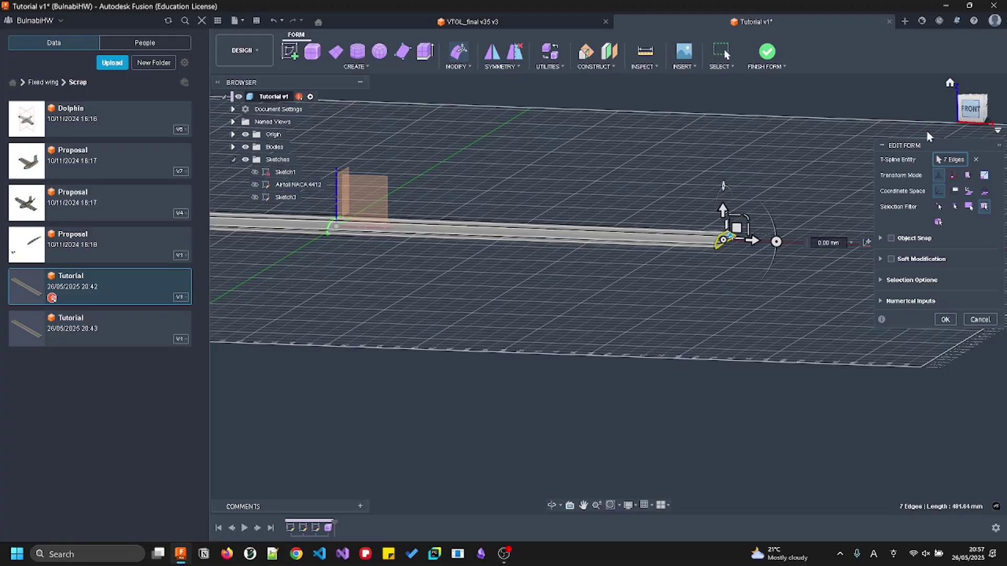
drag(733, 198, 735, 170)
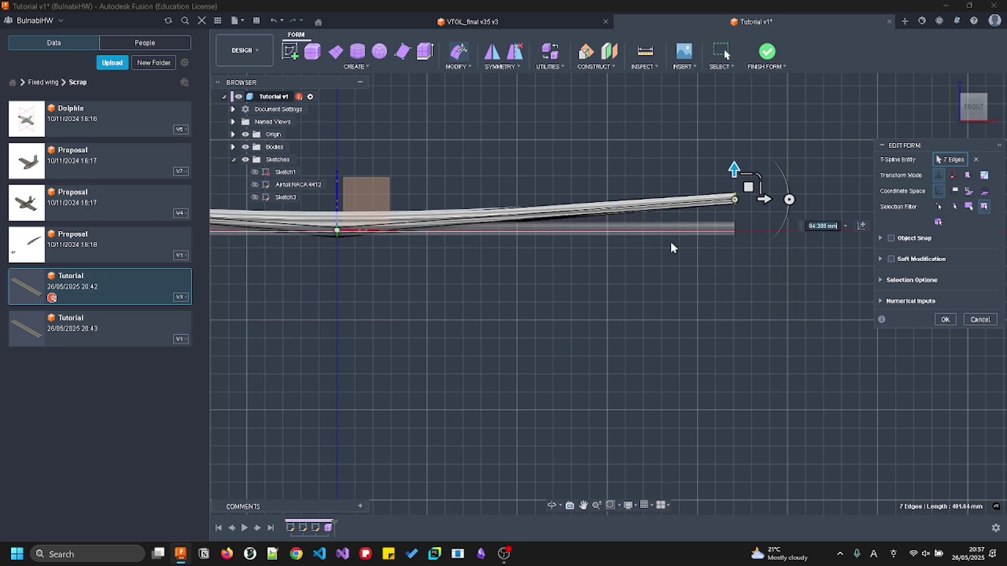
key(Return)
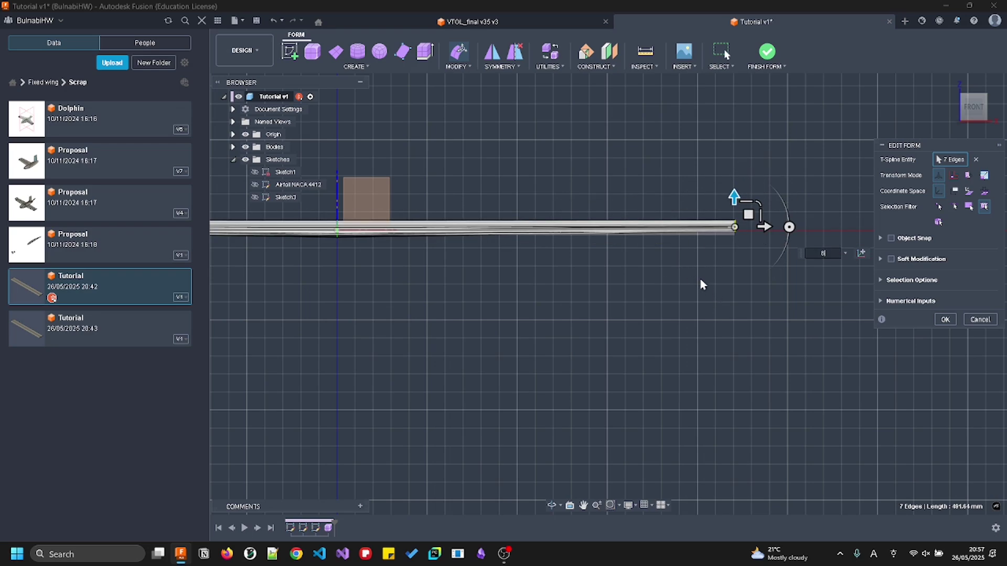
key(Return)
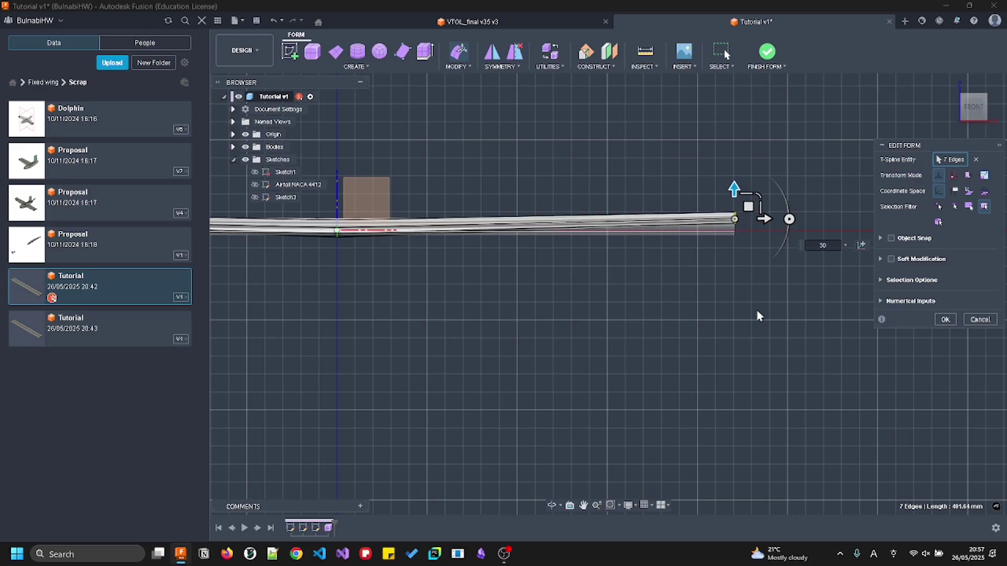
key(Return)
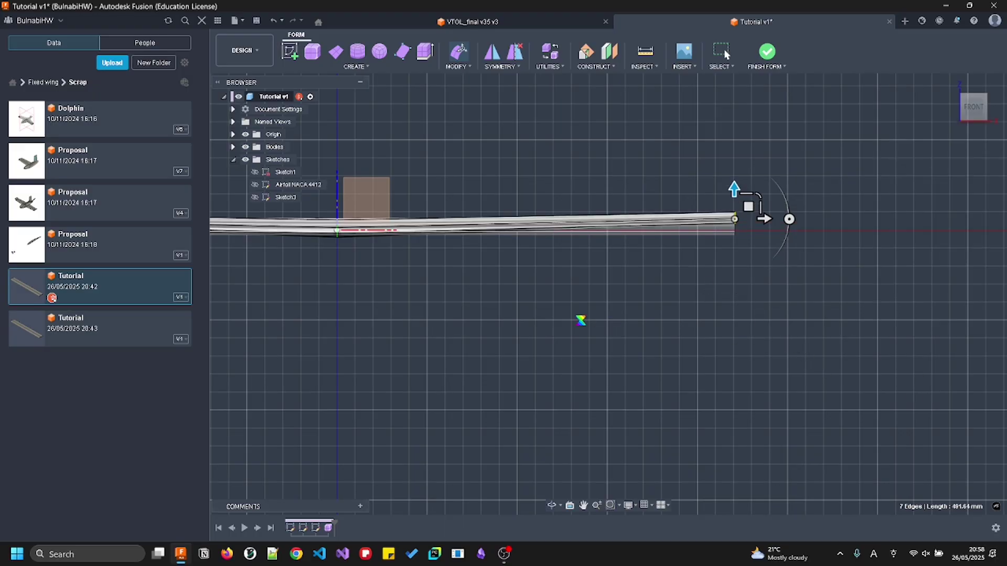
click(546, 279)
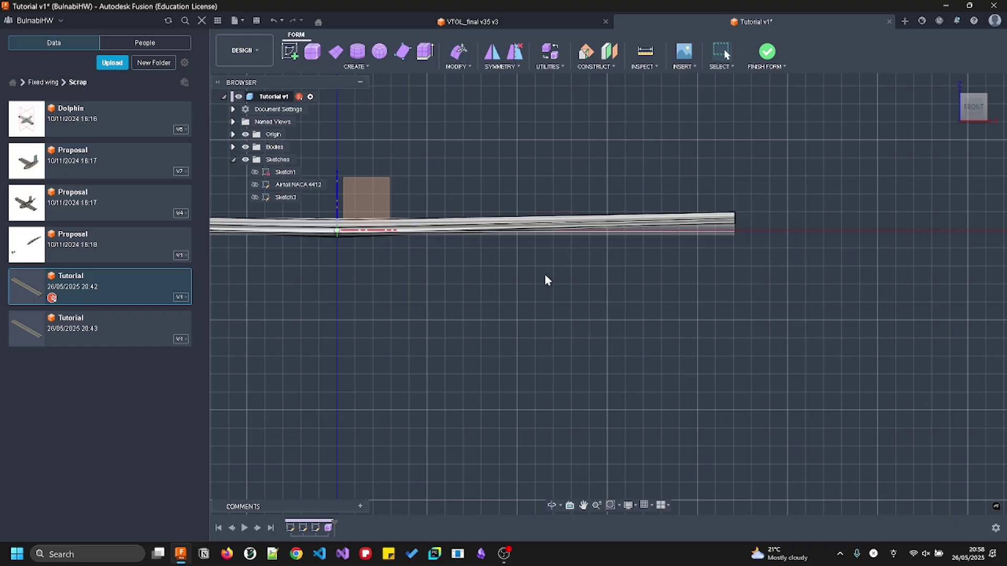
Crease the complete edge loop at the wing's centre
shift+middle_drag(555, 254, 502, 290)
middle_drag(670, 227, 603, 265)
scroll(610, 270, down, 8)
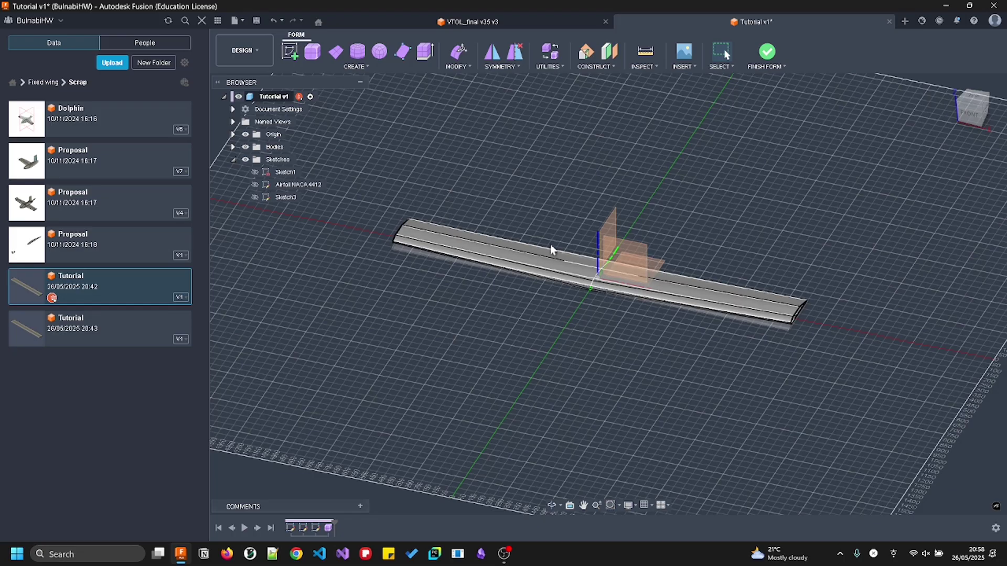
scroll(551, 247, up, 5)
scroll(608, 273, up, 2)
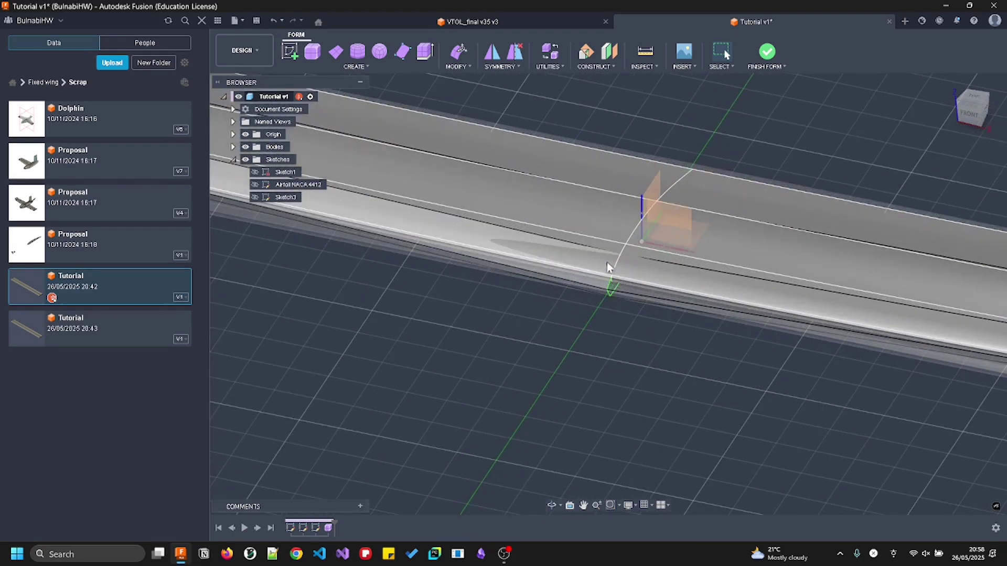
click(611, 282)
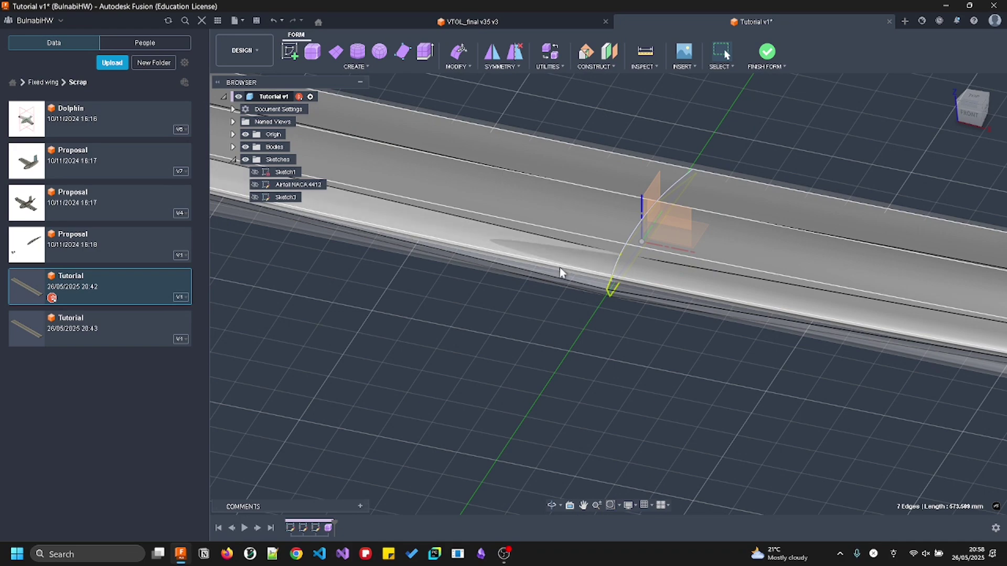
click(533, 319)
click(362, 71)
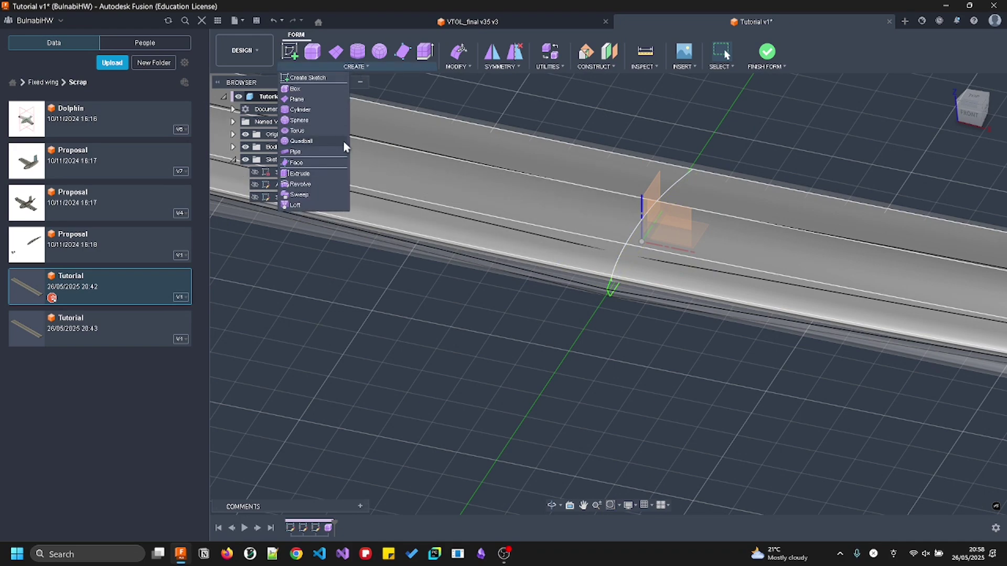
click(469, 66)
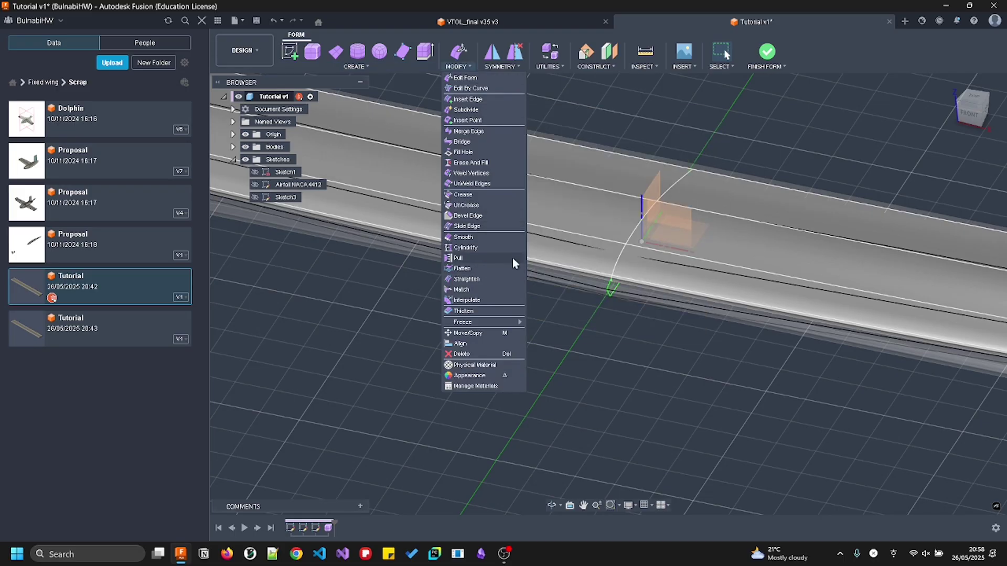
click(483, 195)
double_click(613, 277)
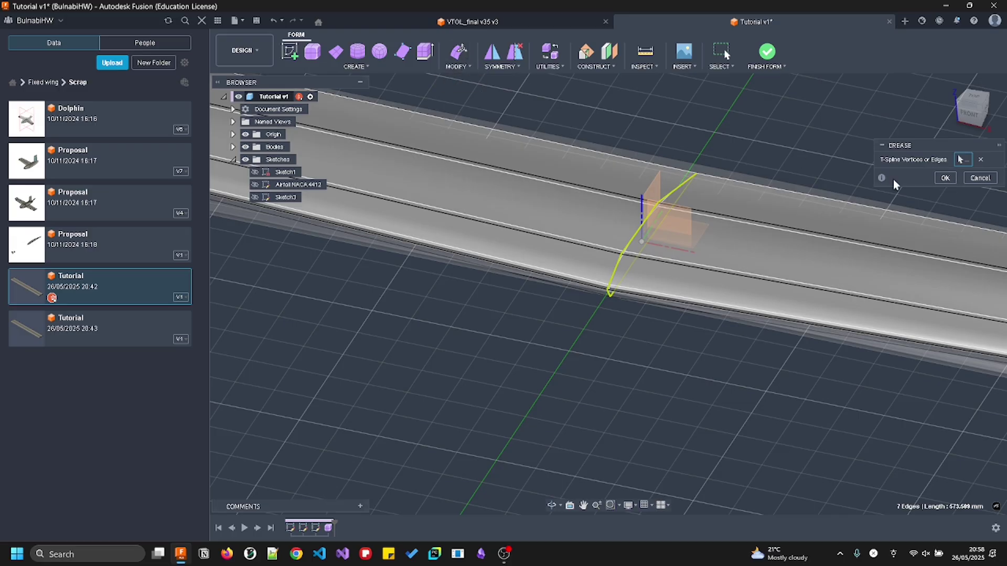
click(945, 178)
Try moving the wingtip edge loop far rearward with Edit Form to sweep the wing
scroll(611, 360, down, 5)
shift+middle_drag(742, 203, 719, 284)
double_click(783, 421)
click(459, 52)
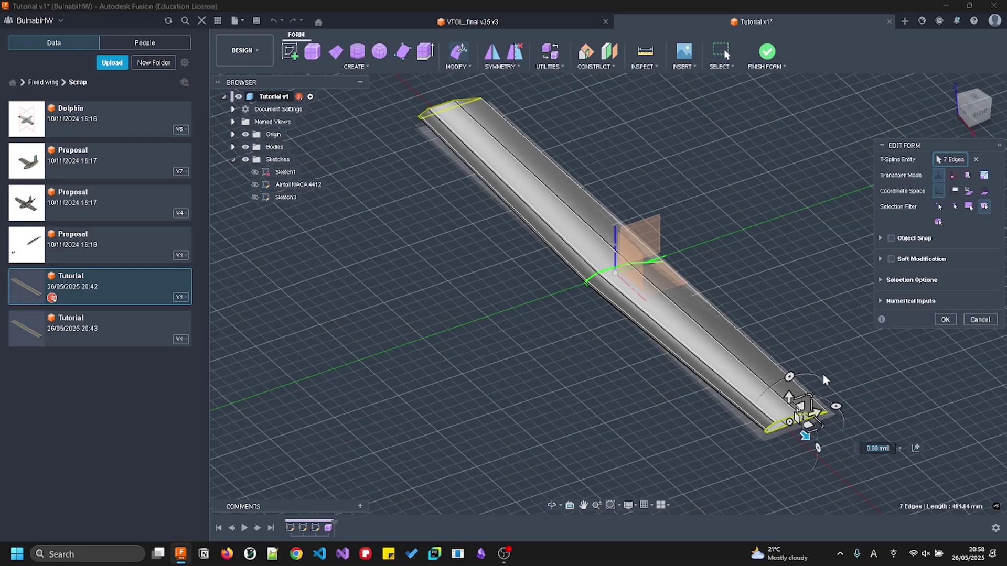
drag(816, 413, 942, 269)
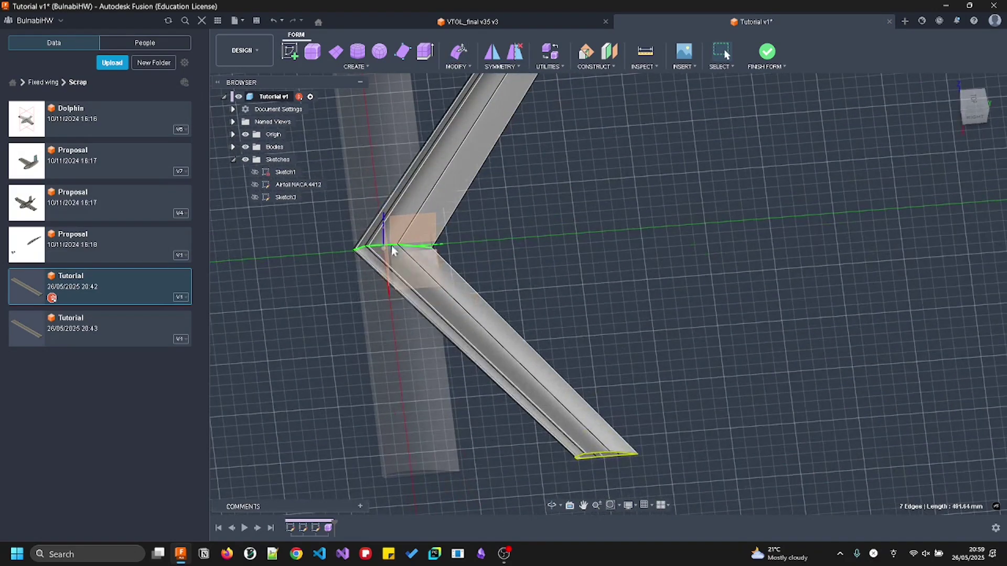
scroll(366, 248, up, 4)
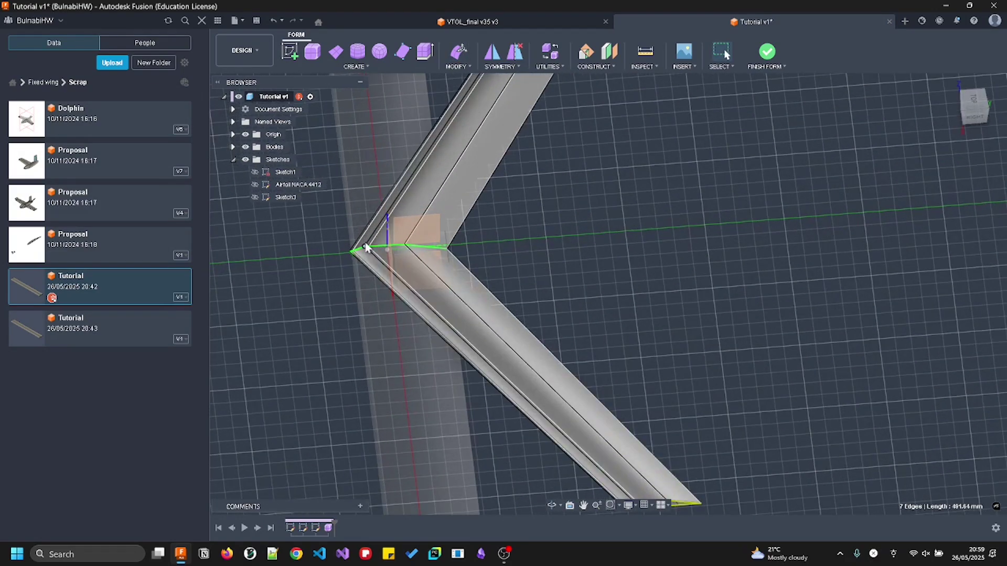
Try scaling the swept wing's centre edge loop by a factor of about 4.06 with Edit Form
double_click(360, 249)
click(465, 51)
scroll(494, 193, down, 5)
drag(494, 194, 612, 78)
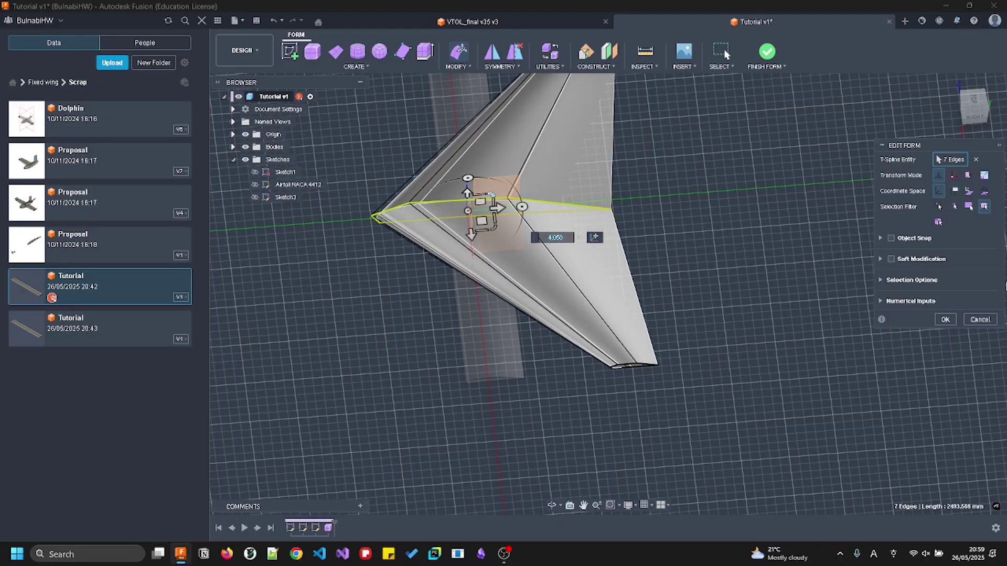
click(980, 319)
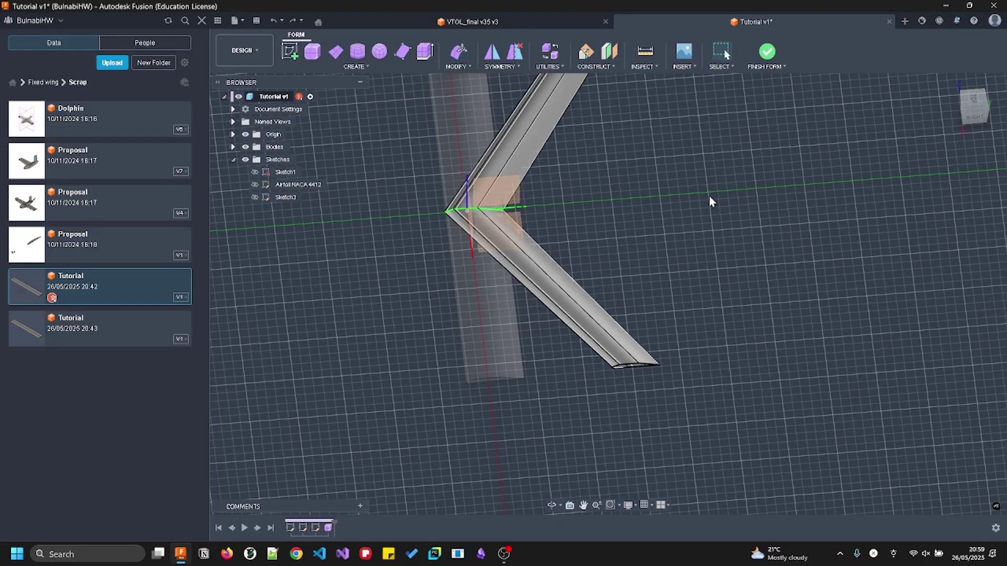
Finish the form editing of the straight wing with raised tips
shift+middle_drag(451, 197, 501, 153)
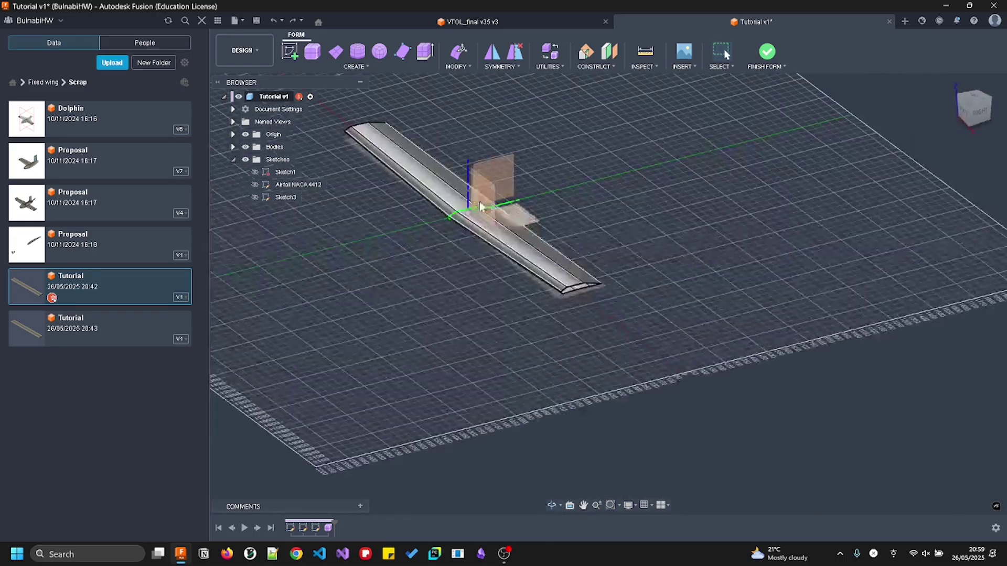
scroll(501, 152, up, 3)
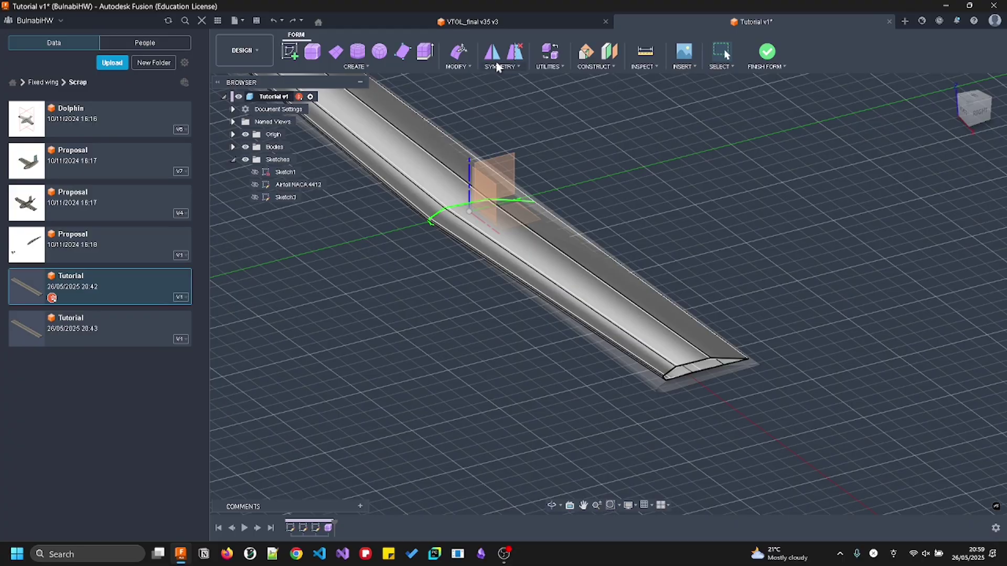
click(767, 53)
Examine the wing's surface, creased centre seam and open tips from several angles
shift+middle_drag(533, 226, 459, 162)
shift+middle_drag(888, 162, 757, 192)
scroll(539, 213, up, 6)
click(575, 224)
scroll(382, 362, down, 6)
click(480, 241)
shift+middle_drag(481, 239, 633, 319)
middle_drag(716, 366, 516, 173)
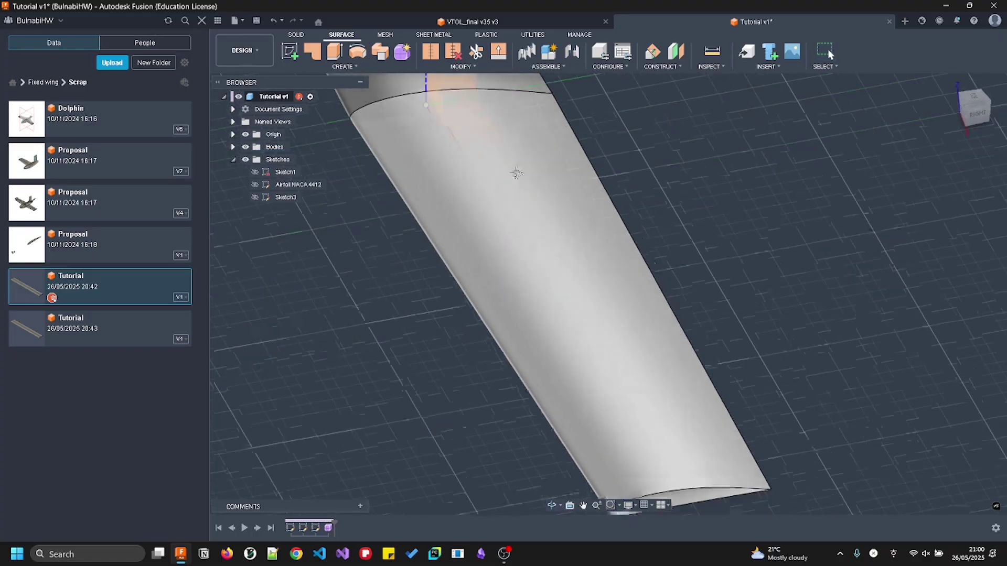
scroll(618, 270, down, 5)
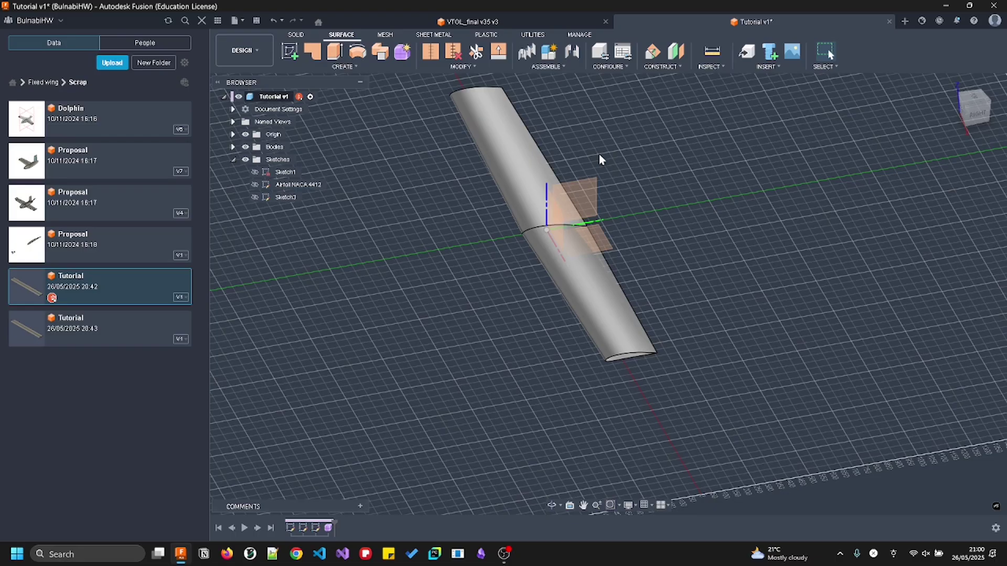
Patch the open airfoil boundaries at both wingtips with chaining enabled, creating the surfaces as new bodies
click(351, 69)
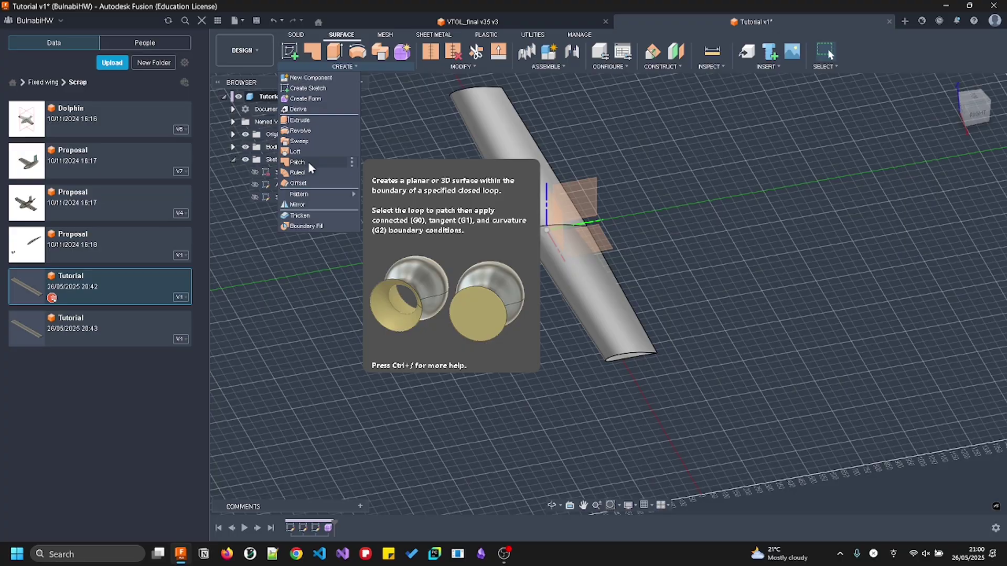
click(301, 35)
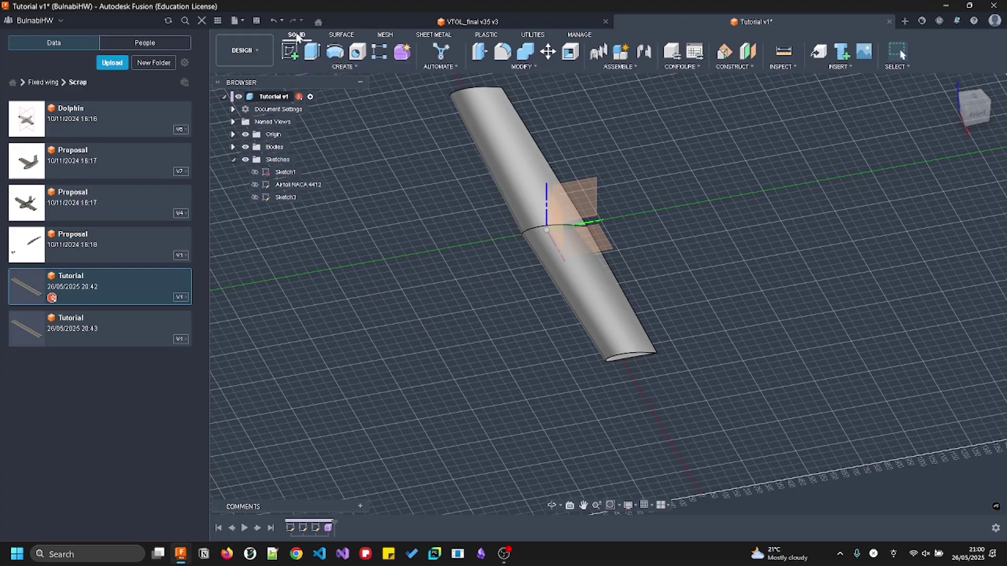
click(342, 34)
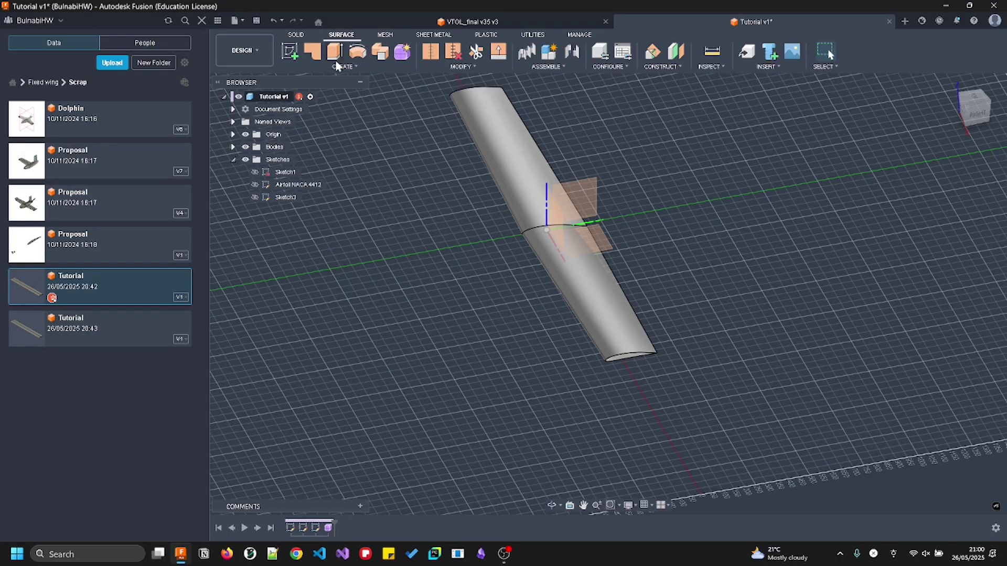
click(344, 66)
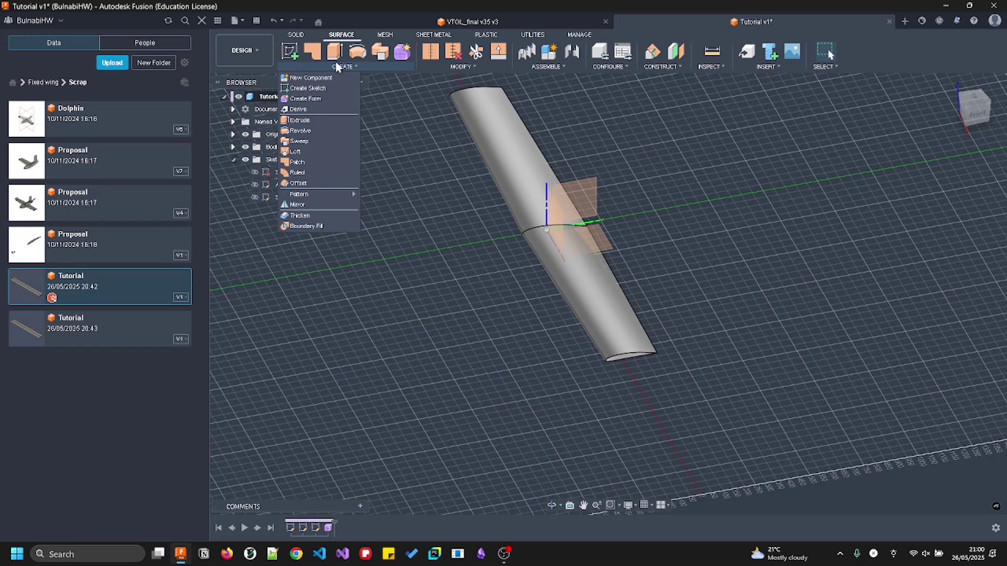
click(308, 160)
scroll(662, 343, up, 2)
scroll(661, 356, up, 3)
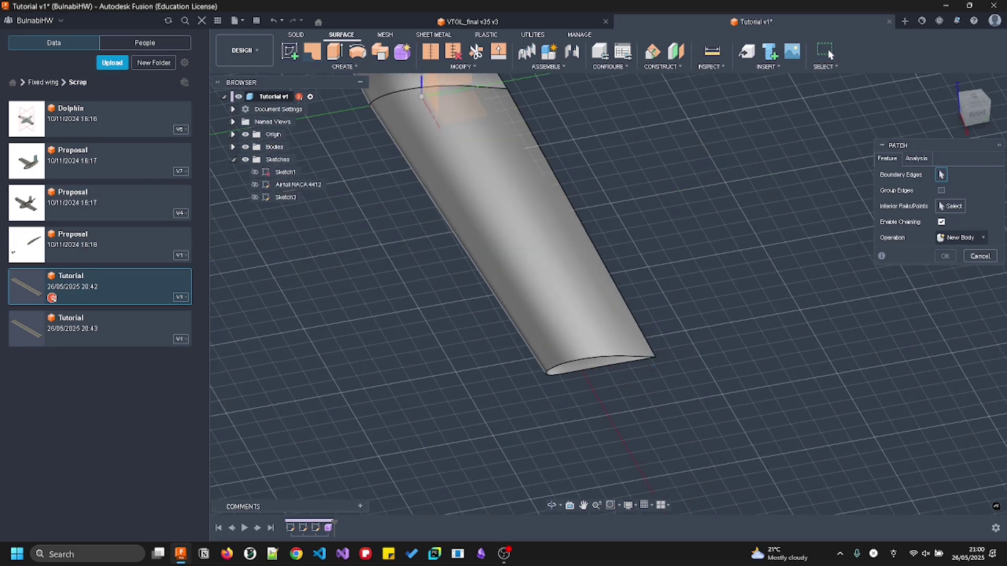
shift+middle_drag(654, 372, 650, 353)
click(591, 349)
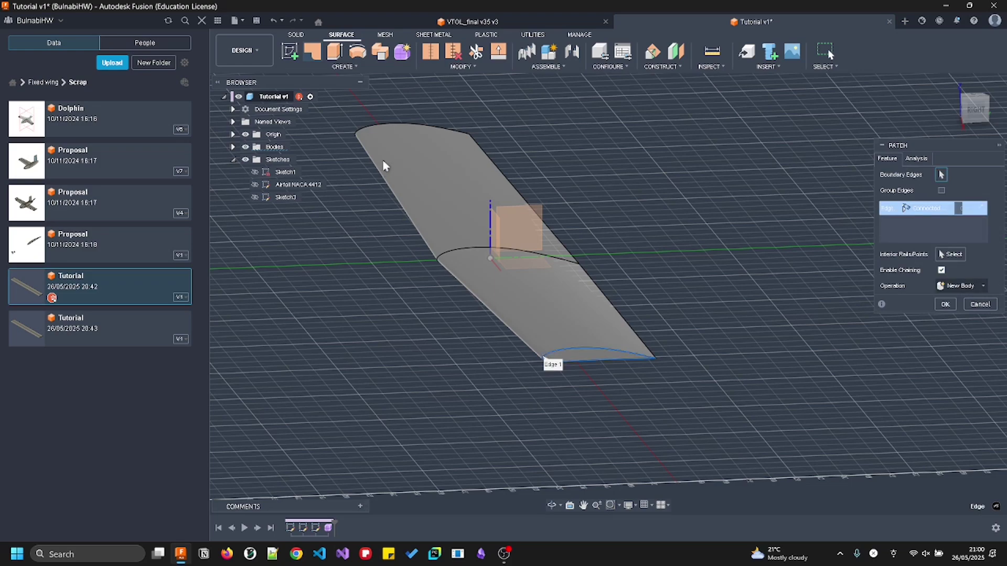
click(394, 128)
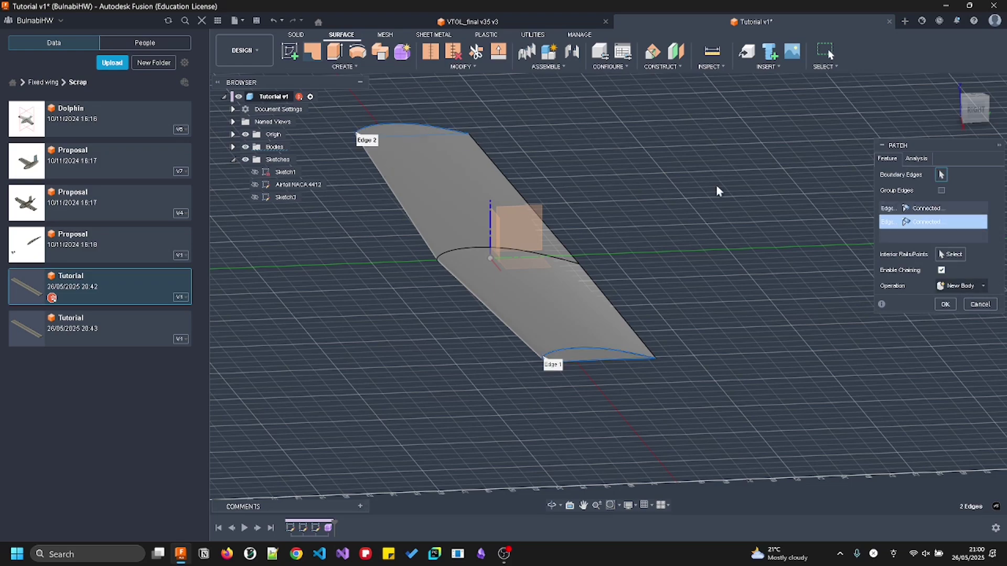
click(946, 305)
Inspect the wing surface body and the two wingtip patch bodies by highlighting each and viewing the model from different angles
click(232, 147)
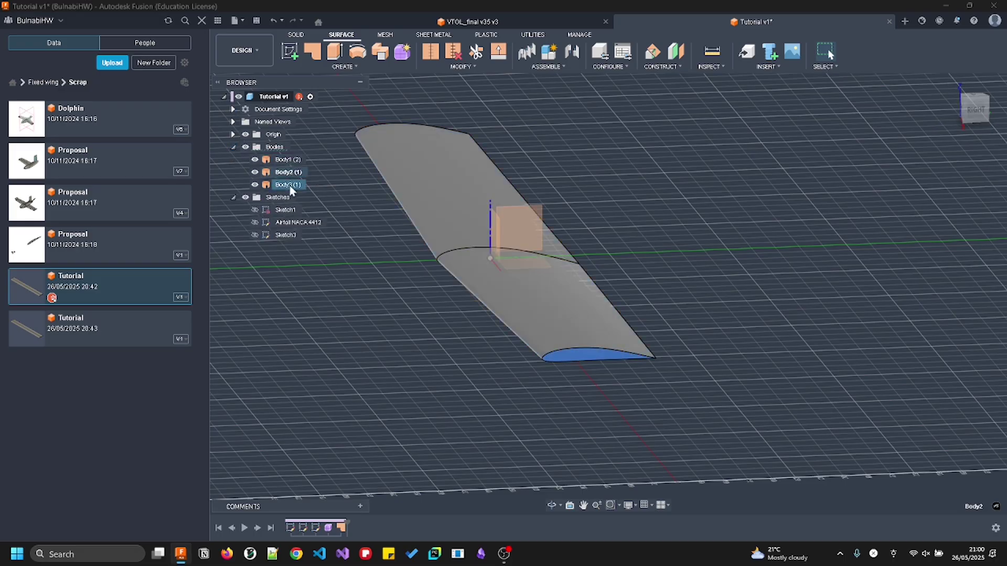
click(296, 162)
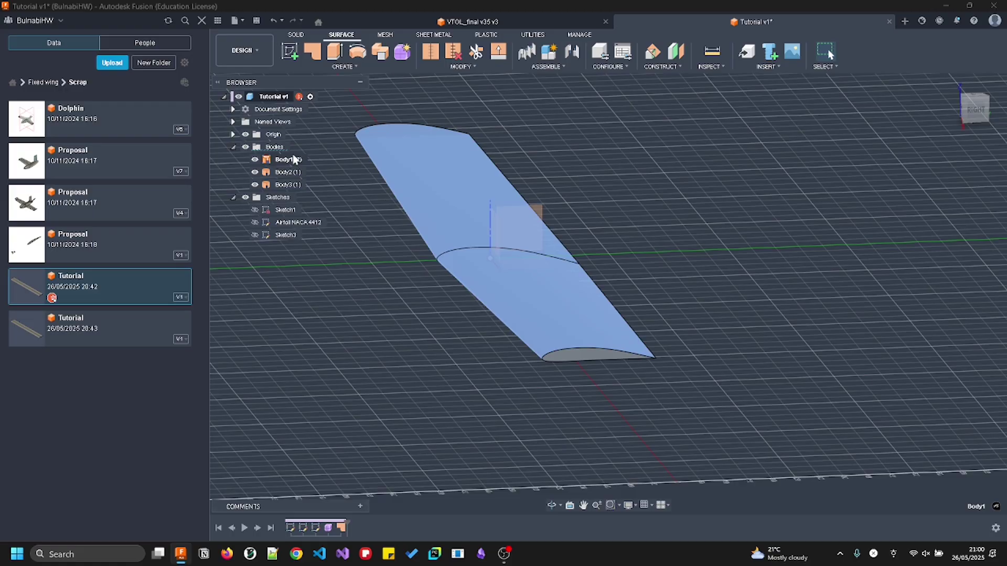
click(286, 173)
click(286, 186)
click(289, 174)
click(291, 179)
click(292, 176)
click(291, 183)
click(976, 111)
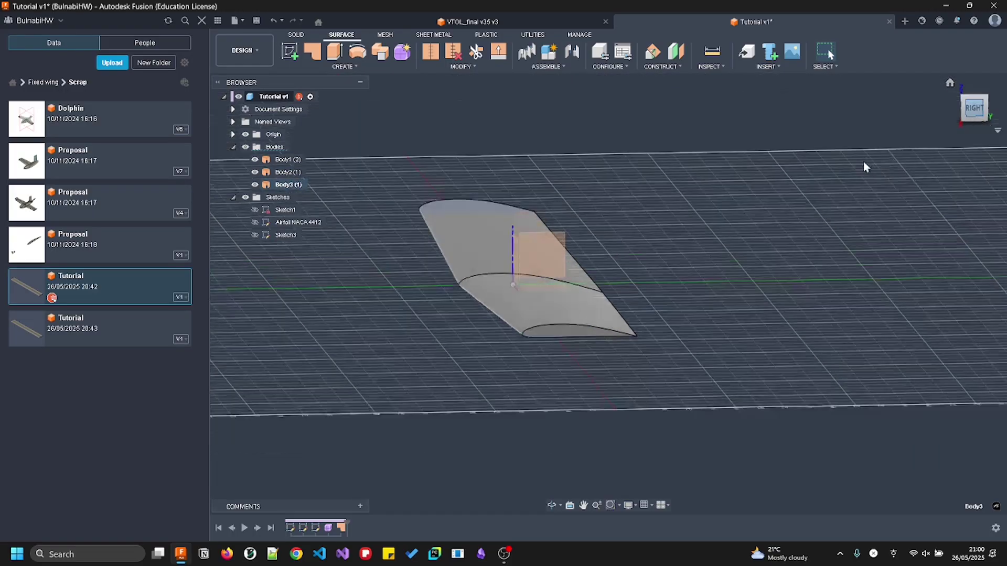
scroll(543, 329, up, 3)
scroll(437, 204, down, 5)
shift+middle_drag(449, 201, 489, 215)
click(843, 250)
middle_drag(932, 179, 813, 175)
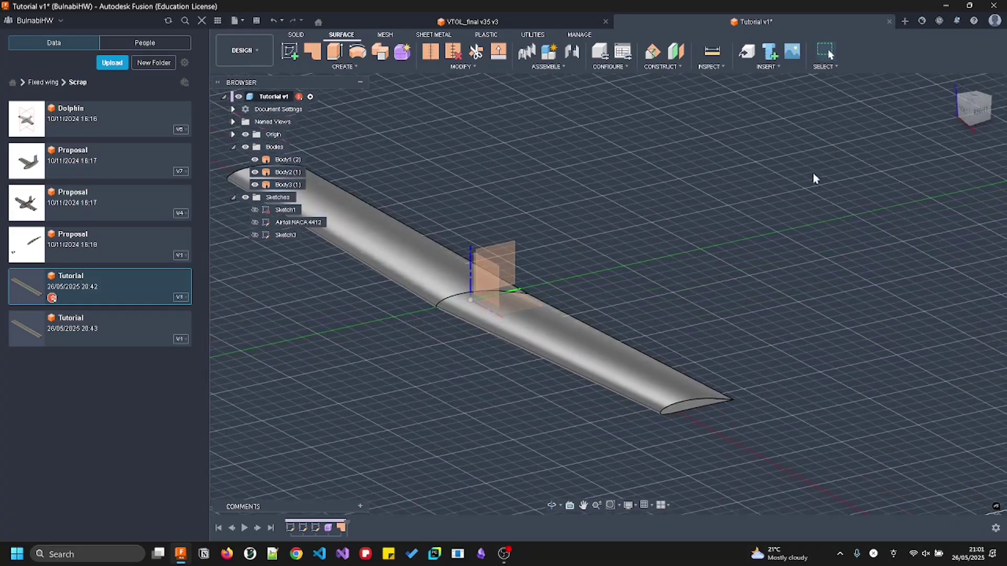
Try deleting one half of the wing's surface, and undo the deletion
scroll(640, 210, down, 4)
click(485, 262)
key(Delete)
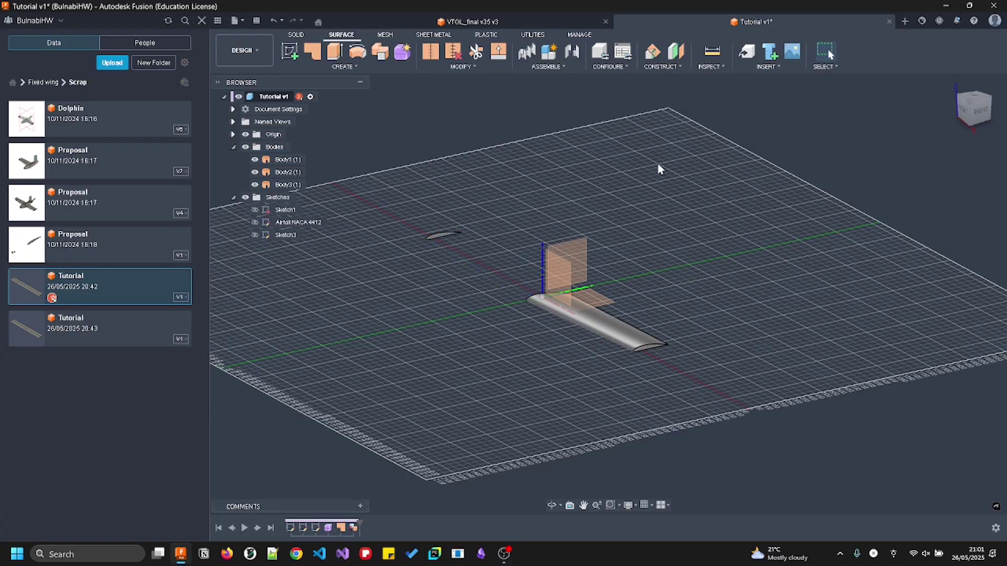
scroll(426, 166, up, 3)
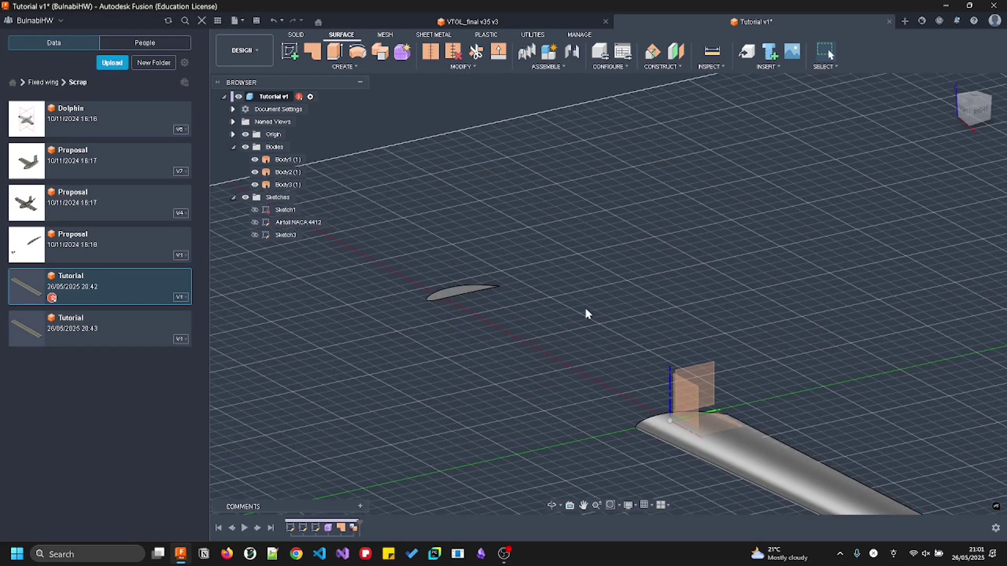
click(273, 20)
scroll(504, 250, down, 5)
scroll(645, 188, up, 1)
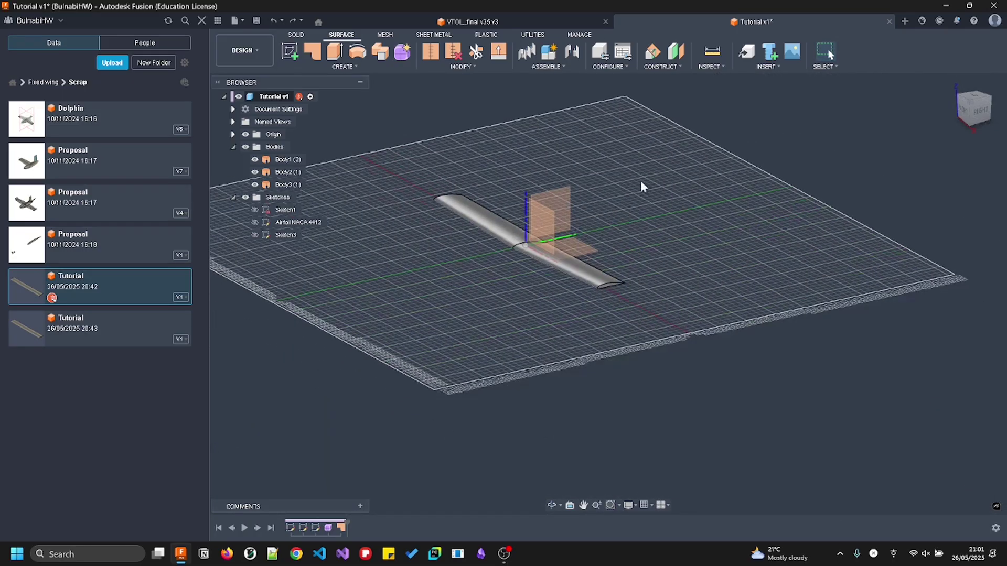
Stitch the wing surface and both wingtip patches into a new body with a 0.10 mm tolerance
click(445, 64)
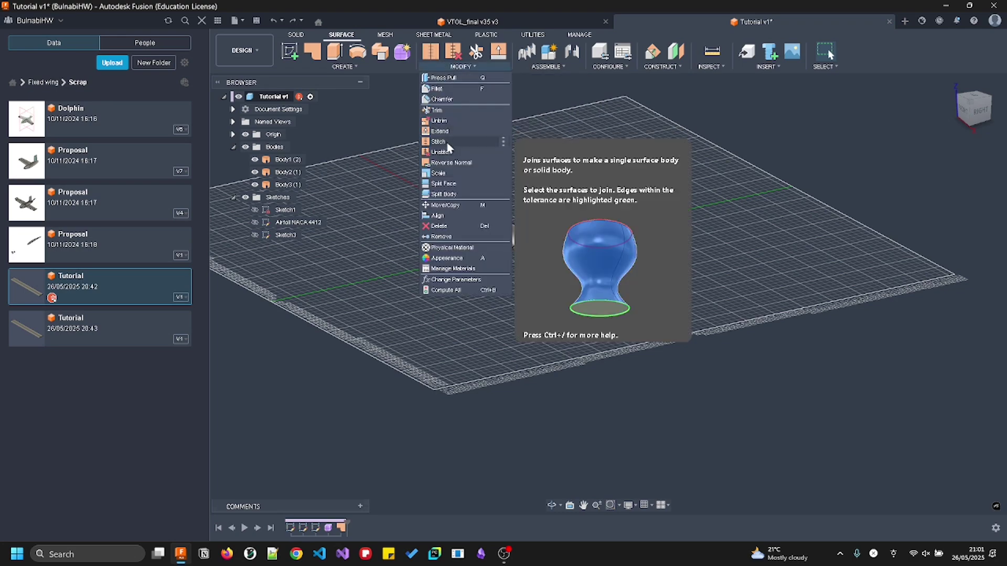
click(441, 143)
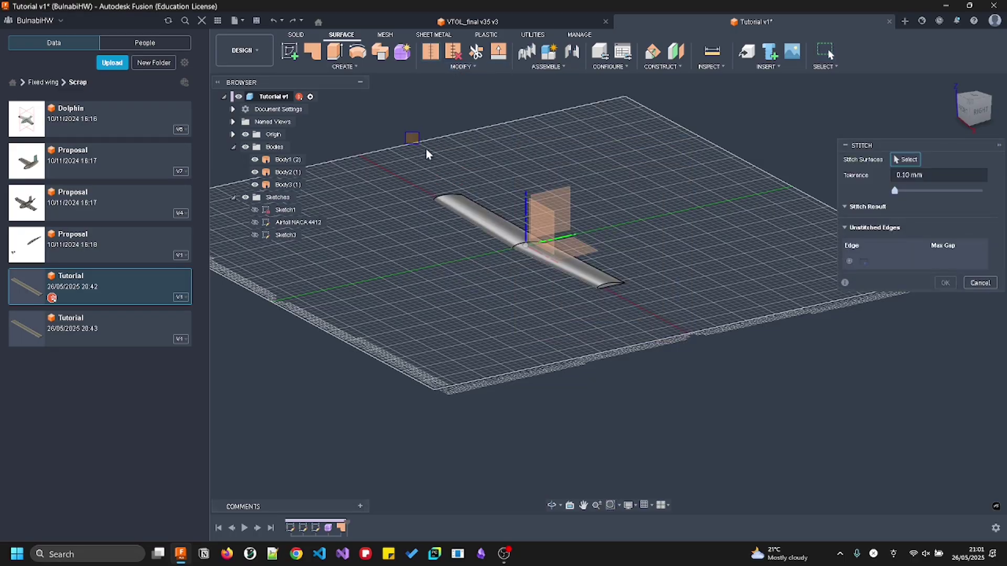
drag(576, 250, 665, 344)
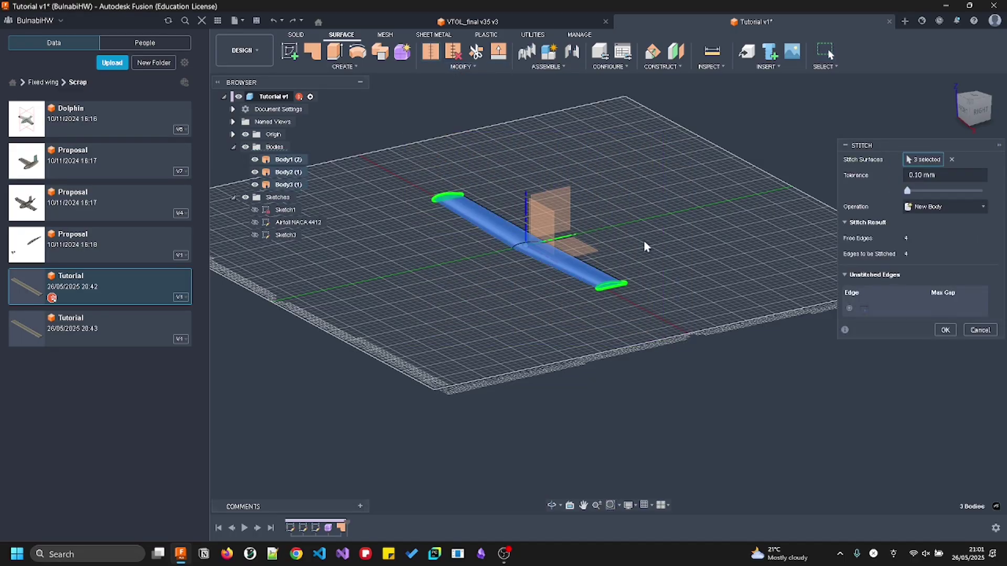
shift+middle_drag(643, 244, 670, 254)
drag(383, 121, 728, 367)
click(945, 330)
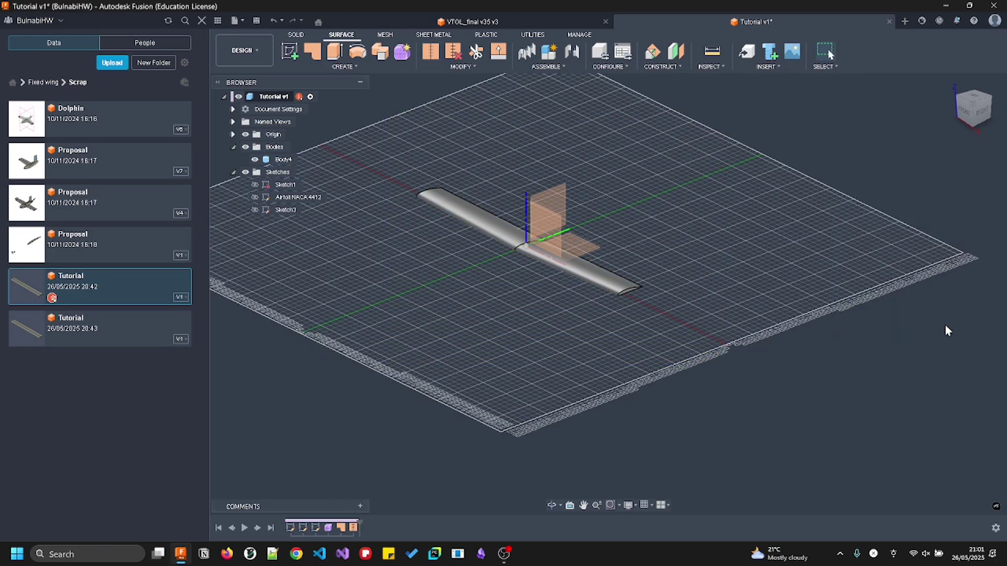
Undo and redo the stitch to compare the separate surface bodies with the single stitched body
key(ctrl+z)
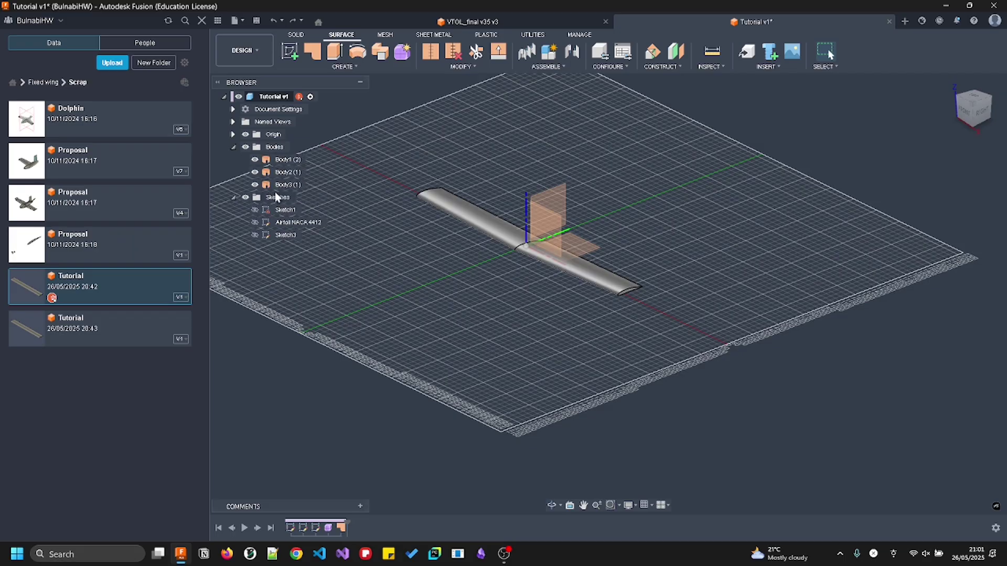
click(268, 173)
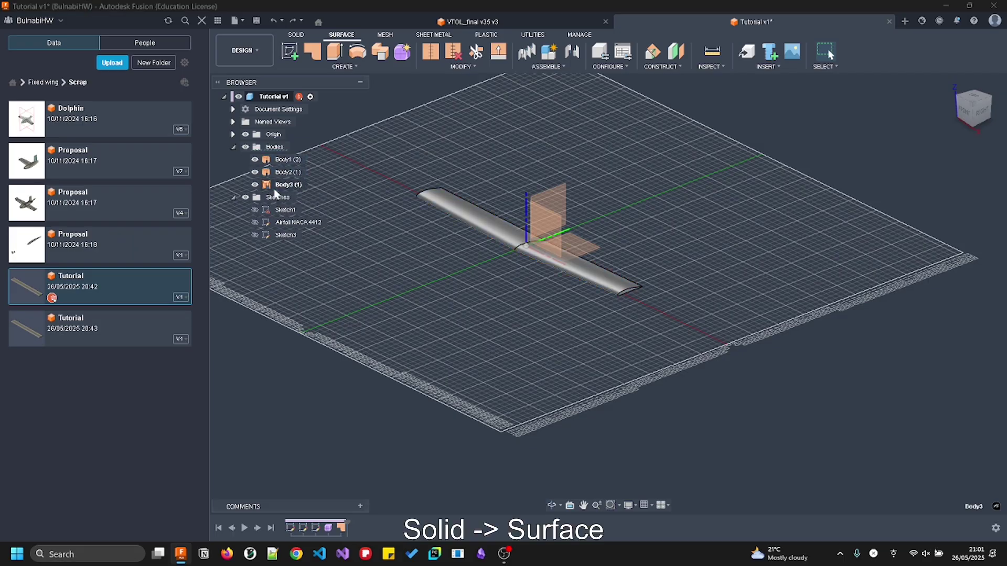
click(286, 160)
click(293, 22)
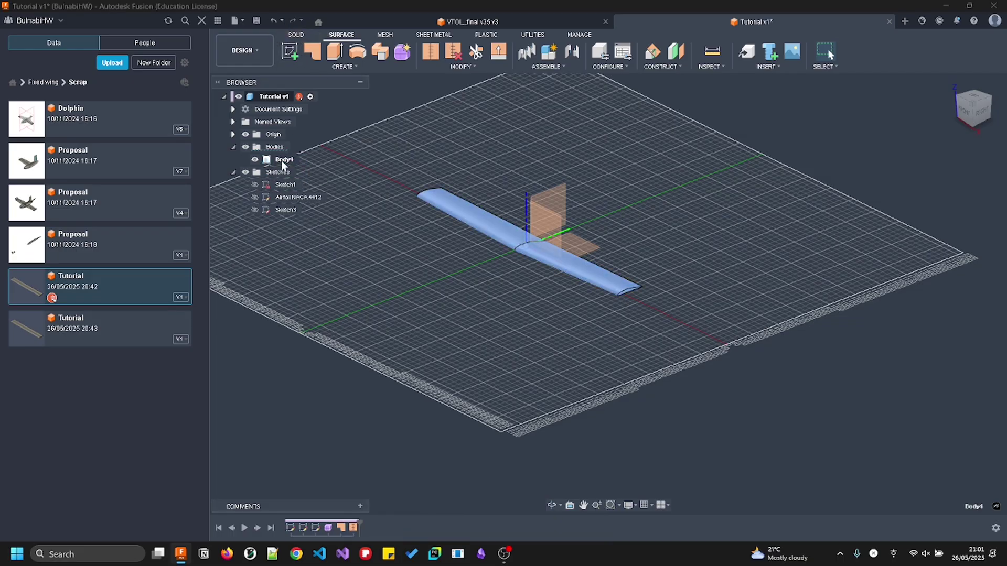
click(329, 164)
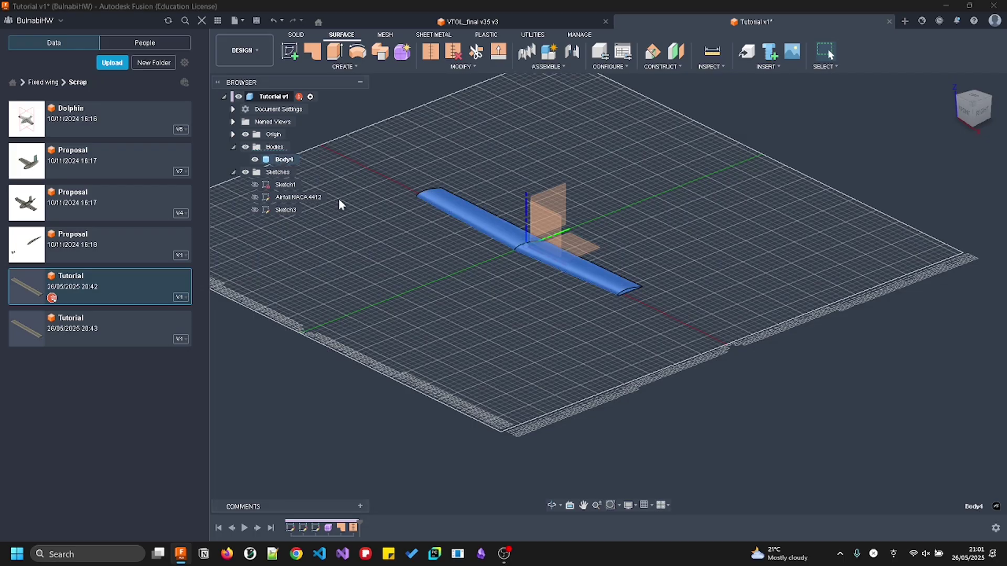
key(ctrl+z)
click(293, 21)
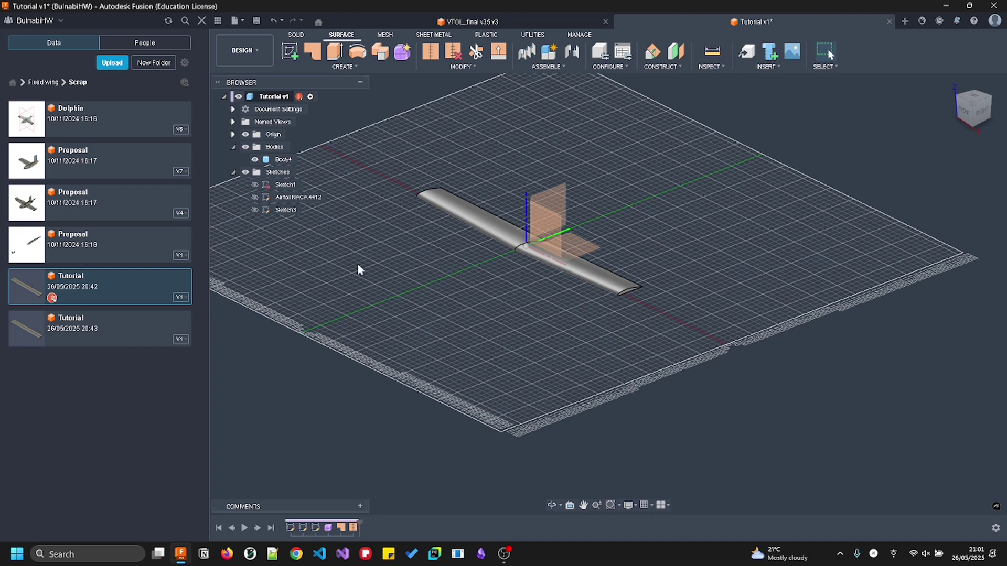
Undo the stitch once more, check the bodies listed for the wing, and restore the stitch
scroll(487, 210, up, 3)
key(ctrl+z)
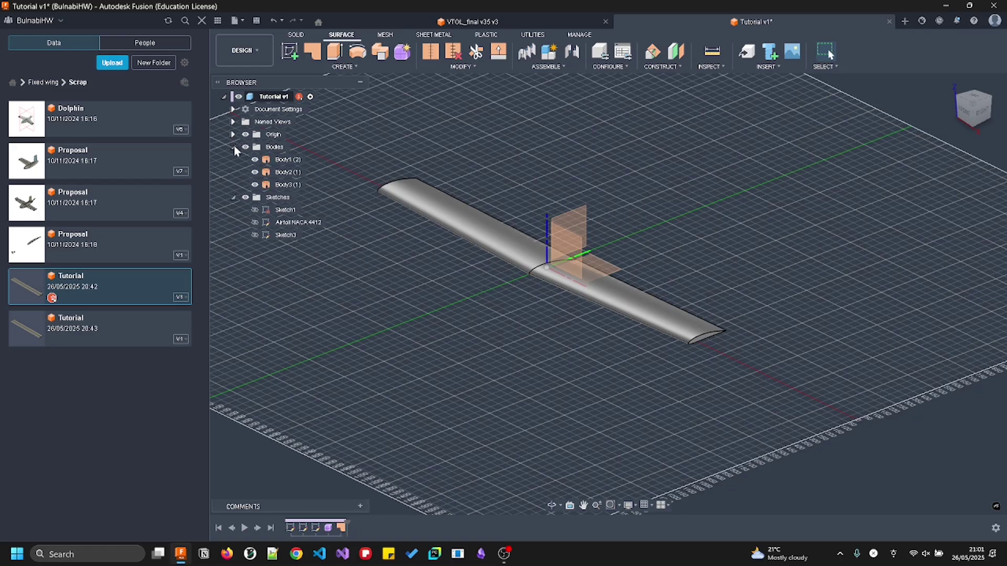
click(234, 147)
click(234, 146)
click(234, 147)
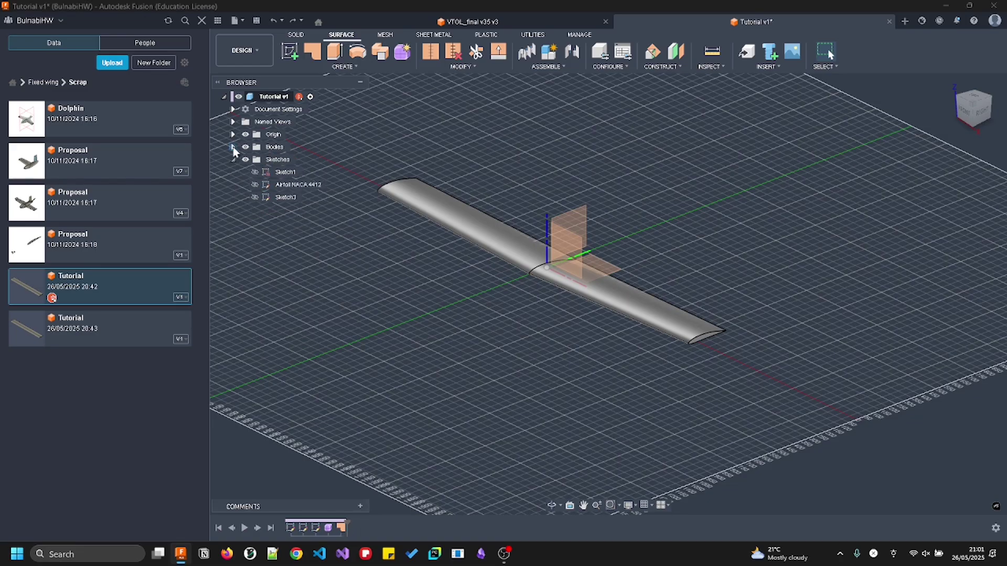
click(234, 146)
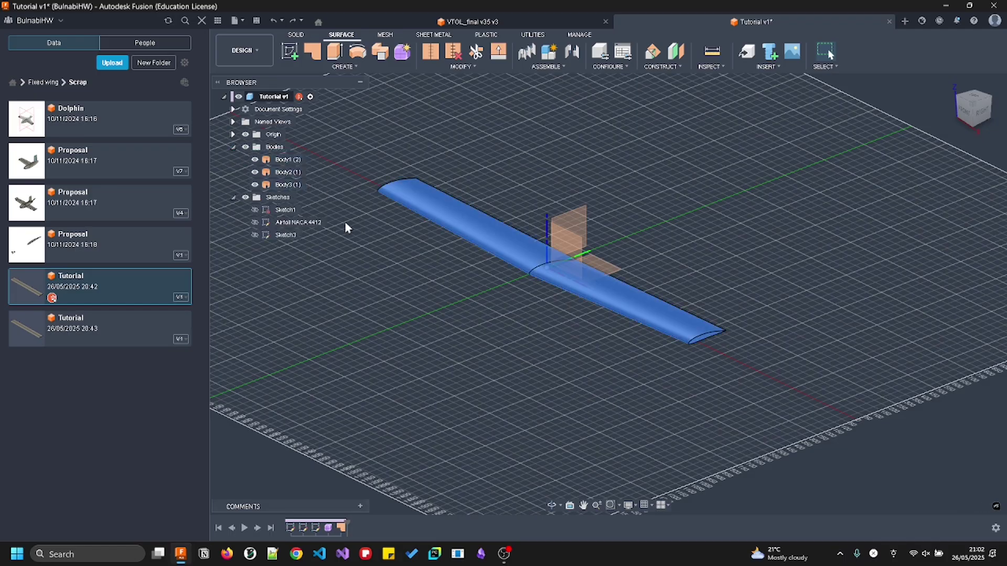
click(293, 21)
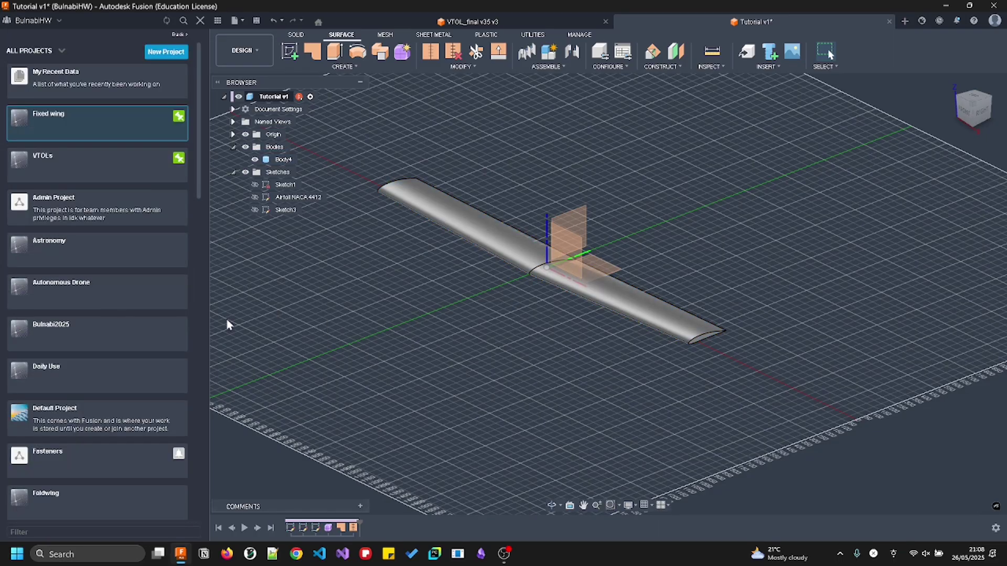
Open the V0 design from the Bulnabi2025 project and examine its horizontal tail, fuselage faces and front view
click(79, 166)
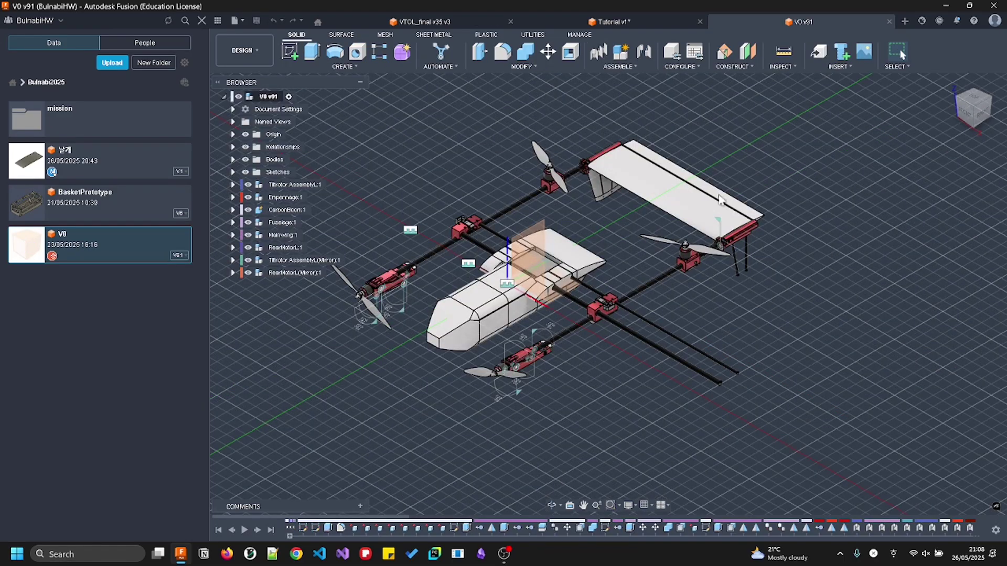
click(666, 201)
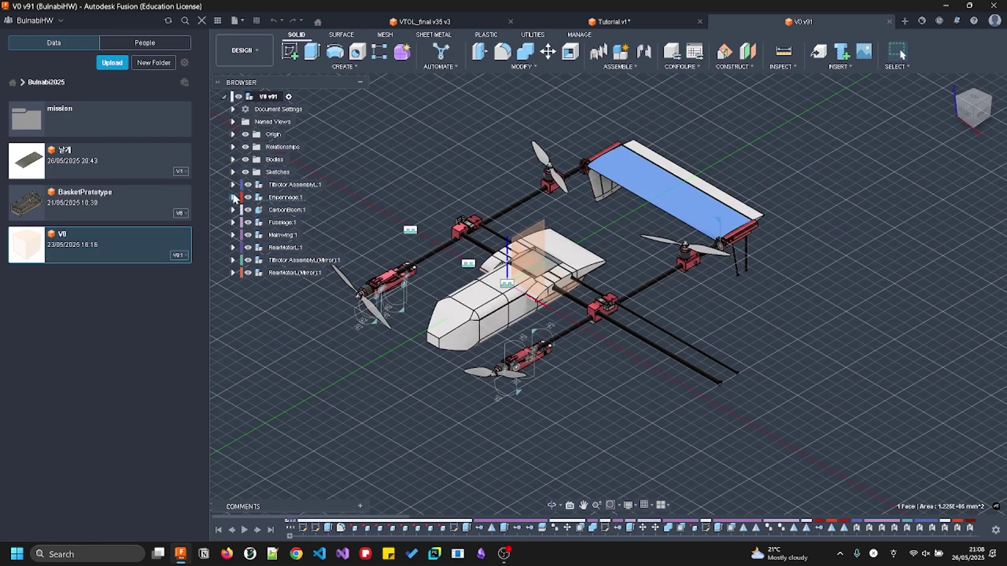
click(233, 197)
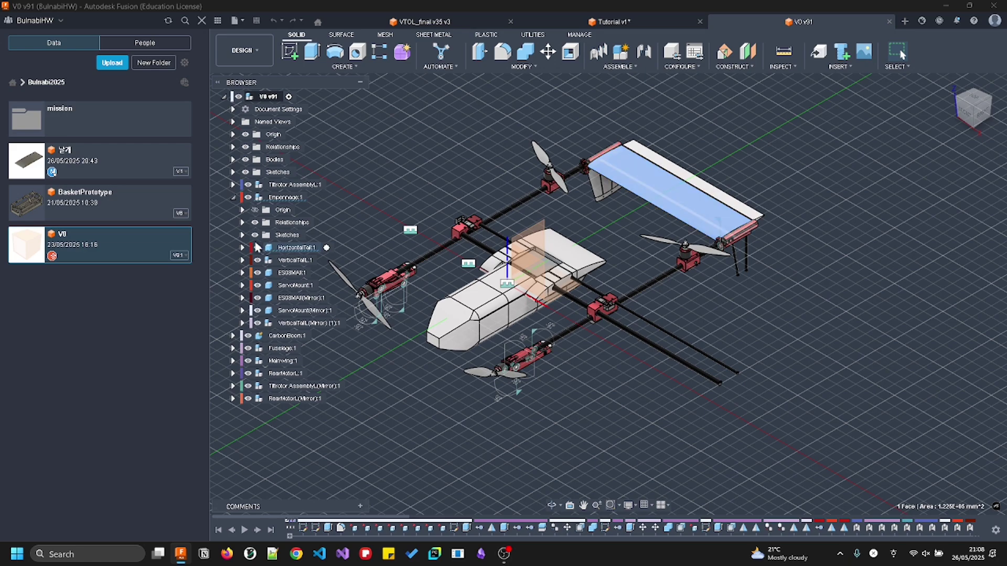
scroll(480, 296, up, 3)
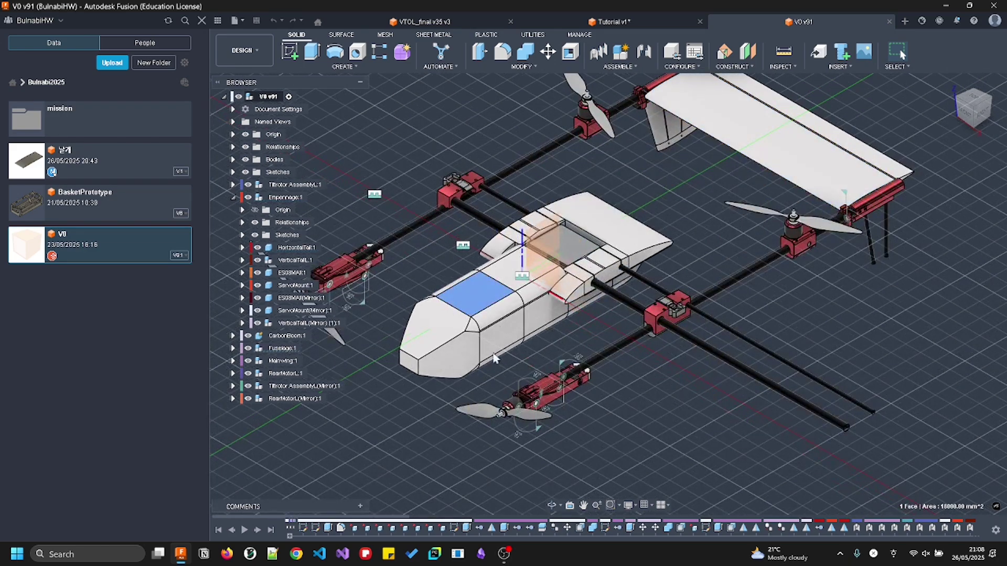
click(505, 335)
click(455, 296)
scroll(488, 366, down, 3)
shift+middle_drag(490, 362, 550, 310)
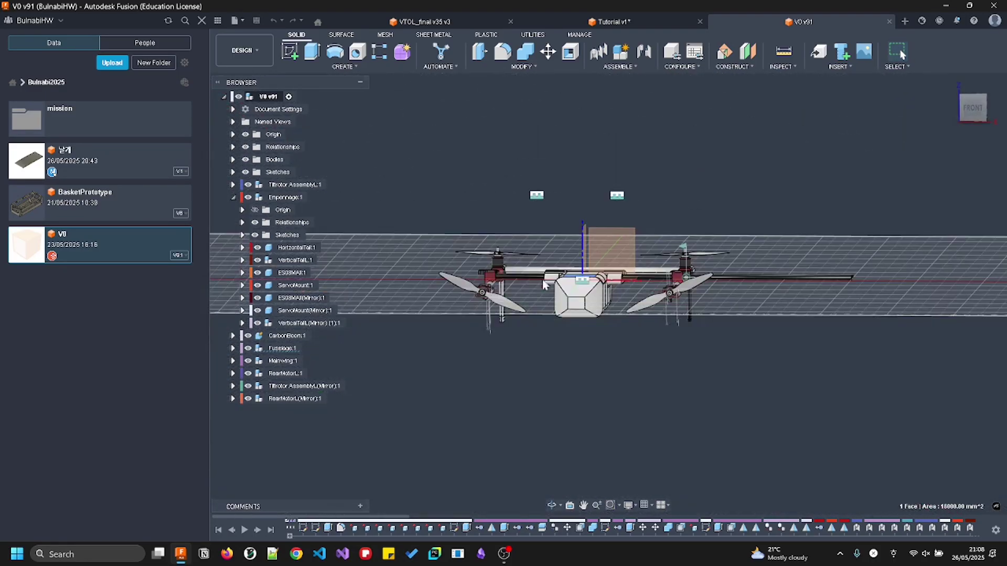
View the VTOL_final aircraft from the front, and return to the V0 design to compare its fuselage shape
click(421, 22)
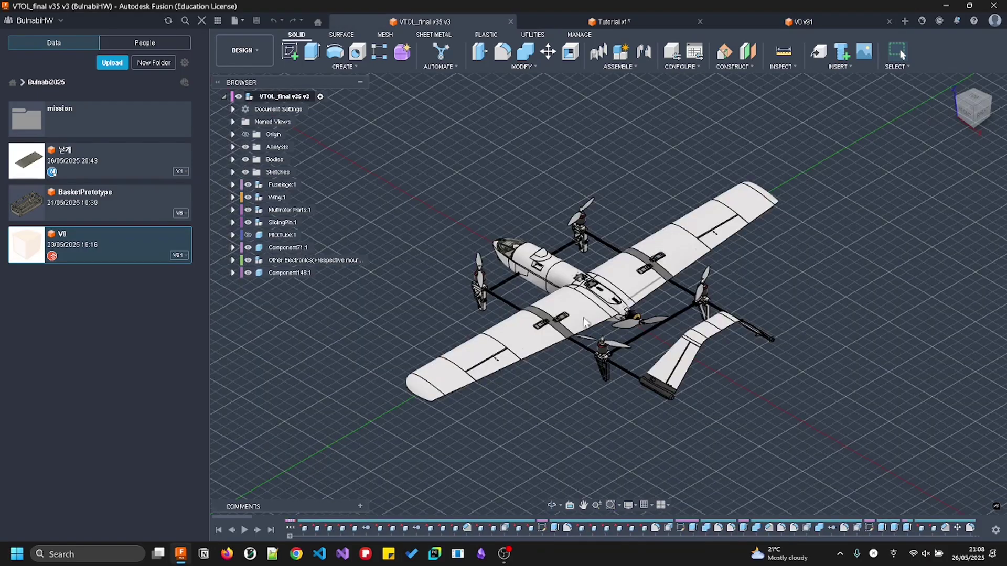
shift+middle_drag(571, 282, 662, 96)
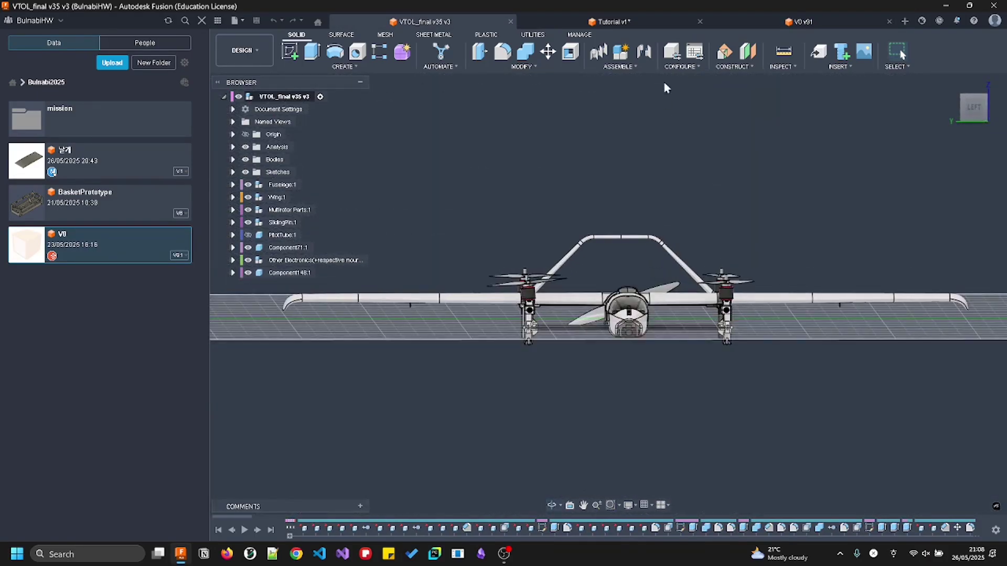
click(788, 28)
scroll(636, 291, up, 4)
shift+middle_drag(570, 281, 556, 328)
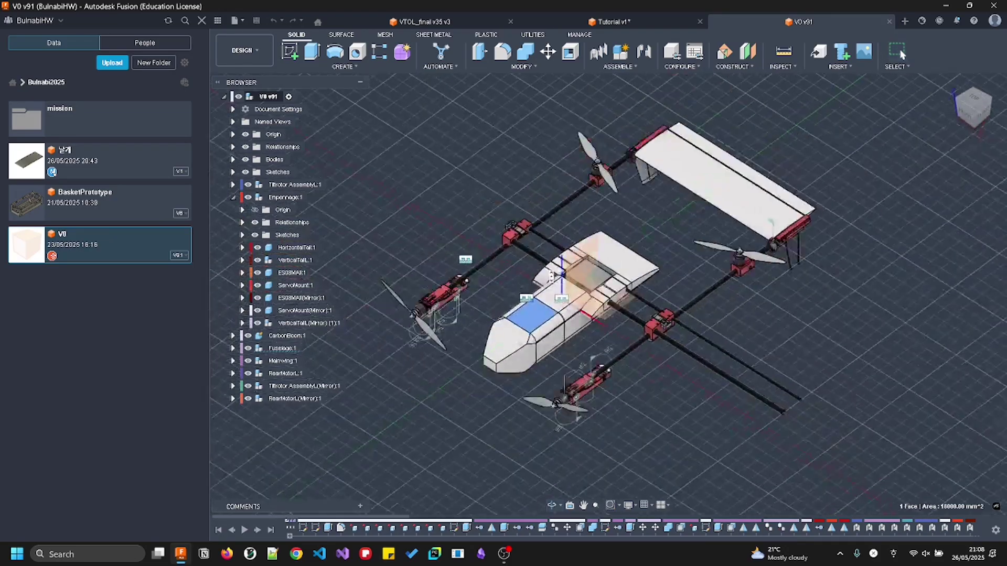
Examine the V0 aircraft's fuselage, booms and tail in angled, top and near-front views
scroll(556, 328, down, 4)
middle_drag(587, 270, 711, 192)
click(575, 293)
scroll(615, 252, up, 1)
middle_drag(616, 253, 499, 272)
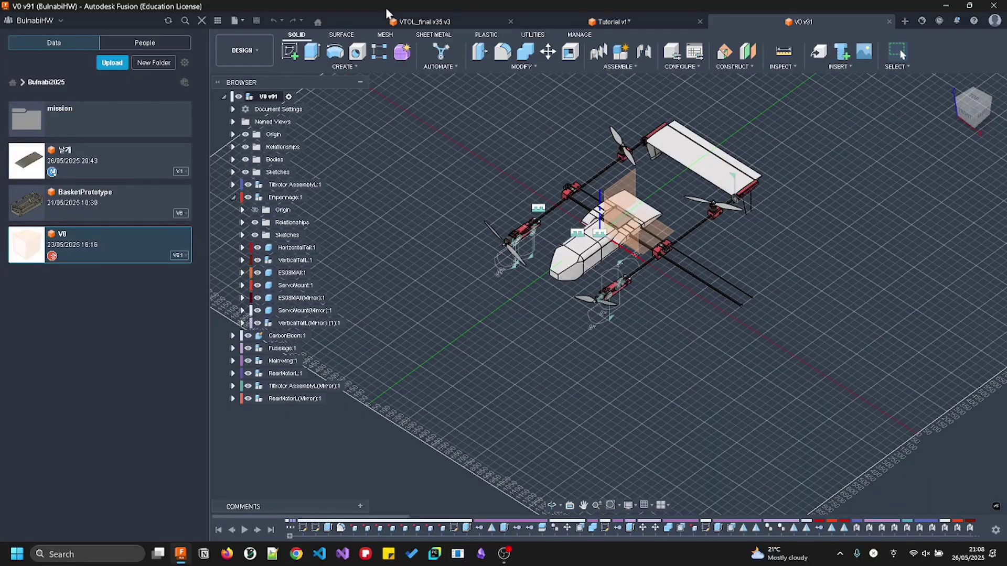
scroll(624, 257, up, 1)
shift+middle_drag(623, 256, 569, 287)
scroll(591, 288, up, 2)
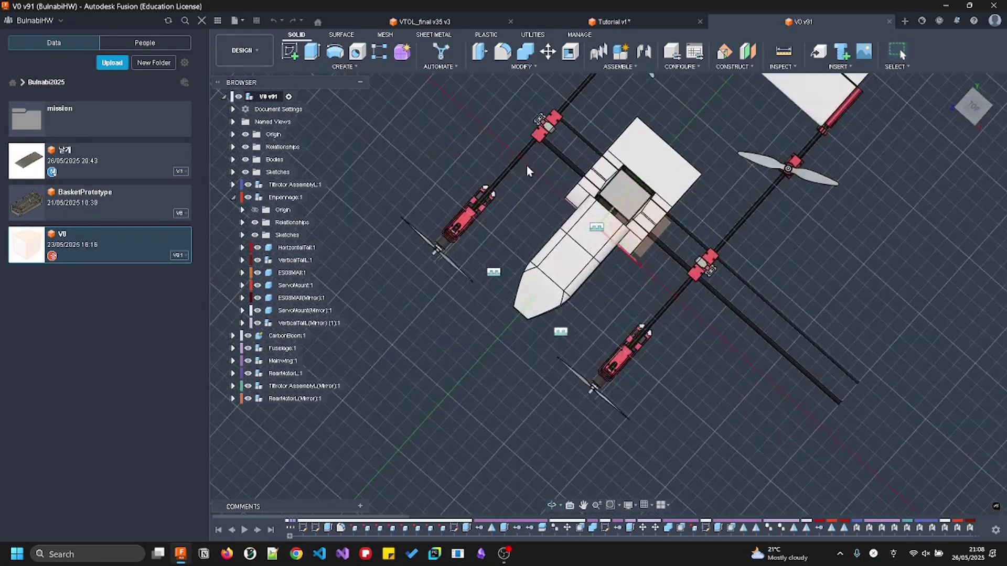
click(972, 107)
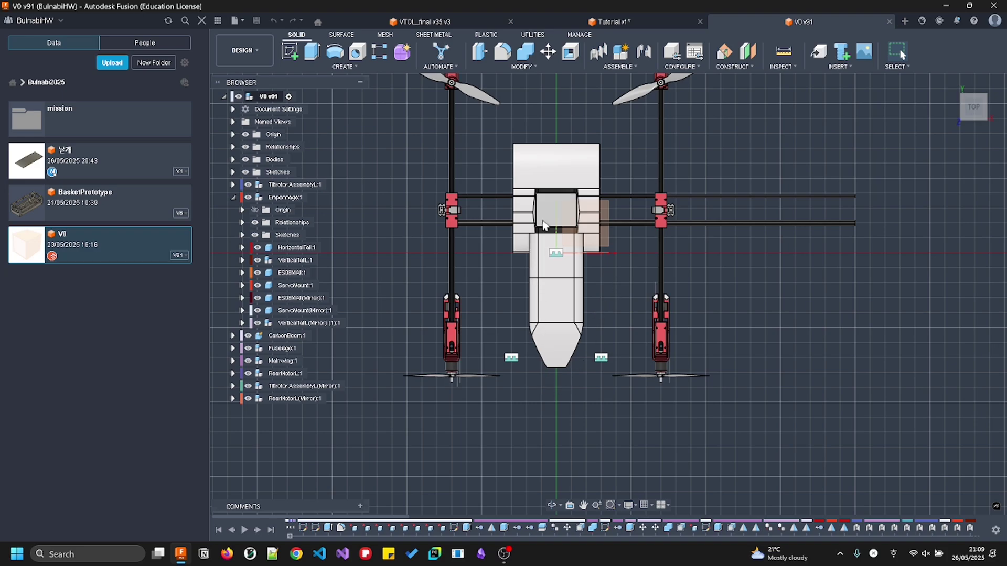
shift+middle_drag(543, 343, 485, 252)
shift+middle_drag(567, 283, 533, 278)
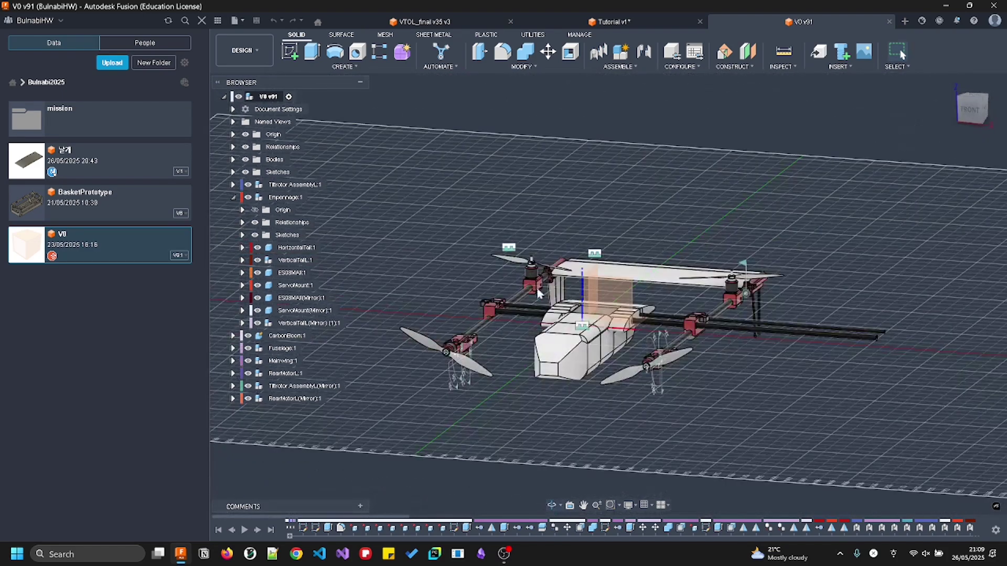
List the bodies of the Fuselage component and hide the Fuse1 nose and the Canopy1 body
click(559, 361)
click(233, 348)
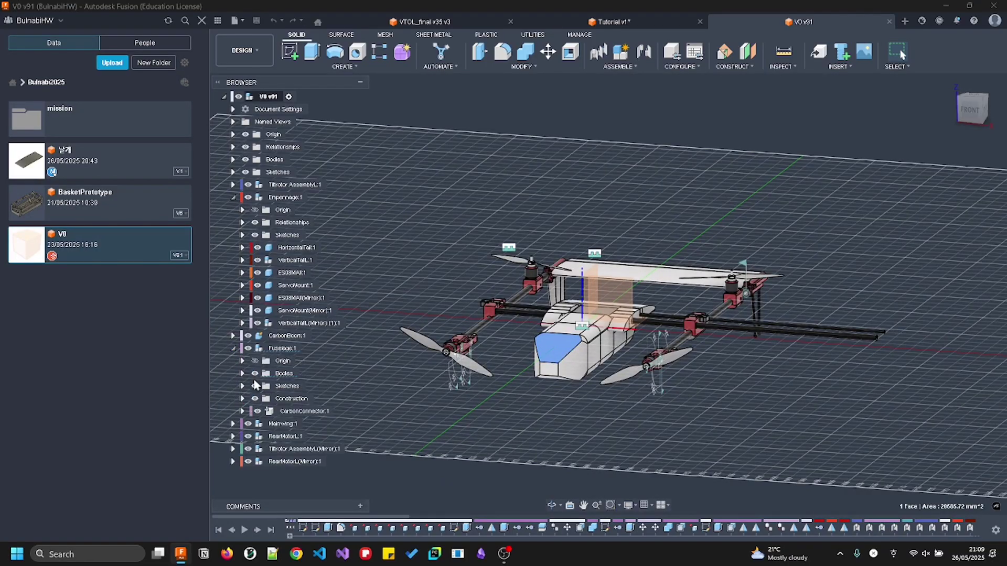
click(243, 373)
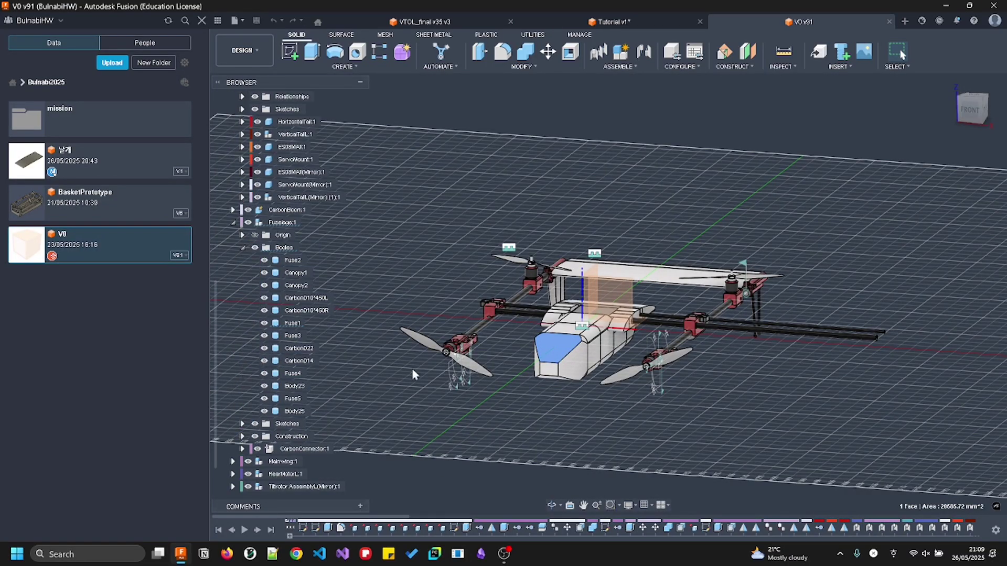
click(263, 325)
scroll(584, 328, up, 5)
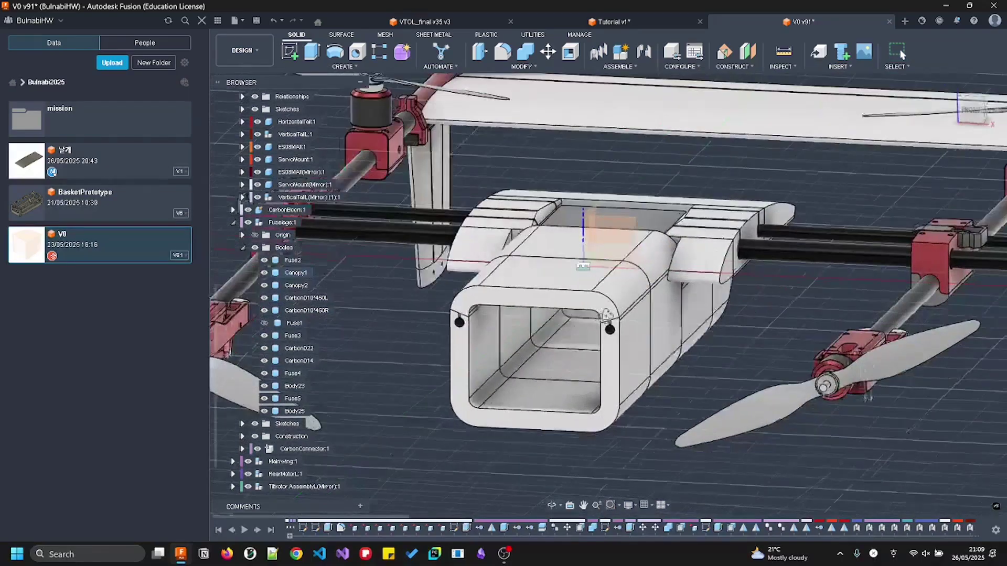
click(264, 273)
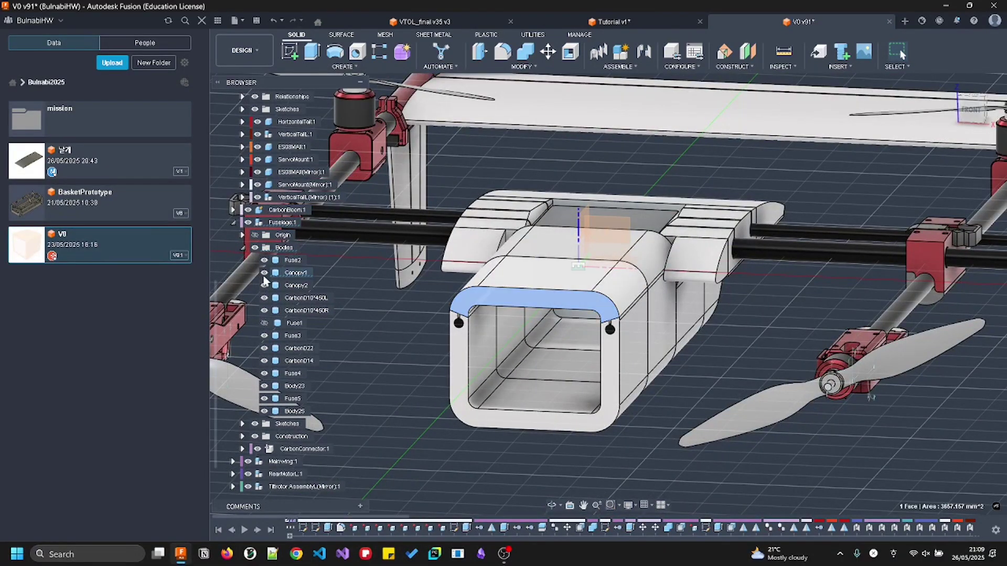
Inspect the exposed fuselage cross-section and its carbon rod end in the front view
shift+middle_drag(485, 323, 524, 257)
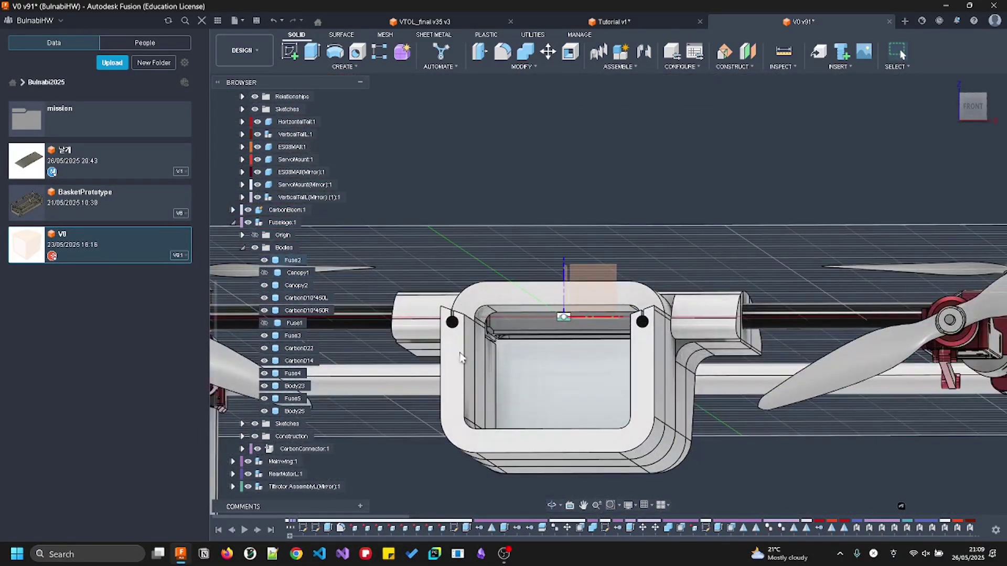
click(459, 353)
click(969, 106)
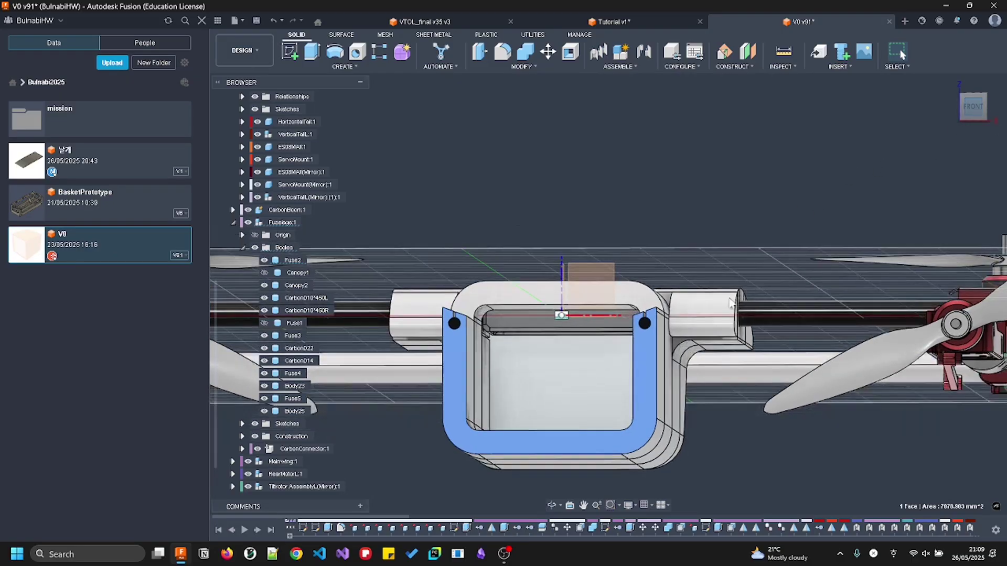
scroll(477, 259, up, 3)
scroll(477, 259, up, 1)
click(475, 261)
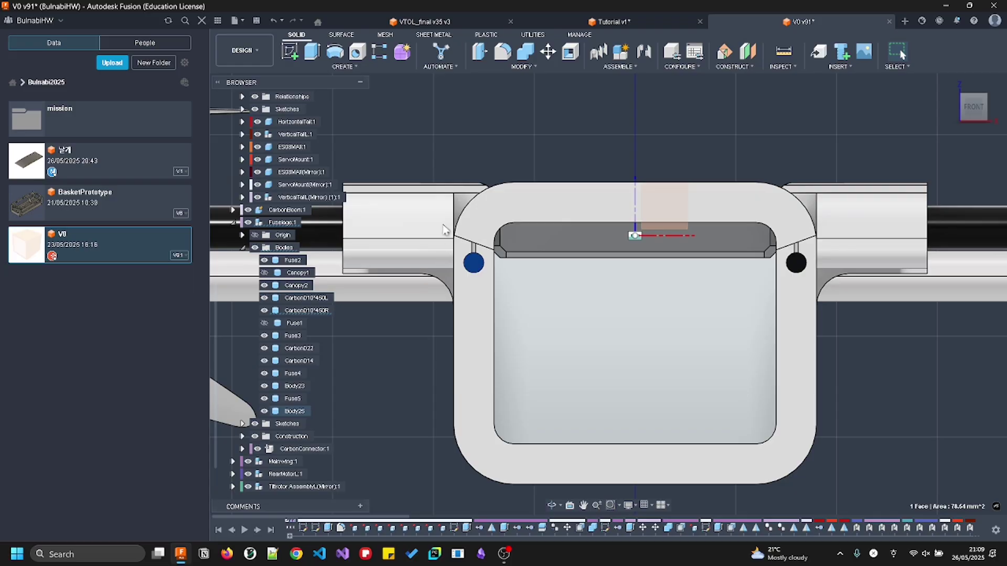
Examine the narrow slot above the carbon rod in the exposed fuselage cross-section, close up and from an angle
scroll(473, 251, up, 8)
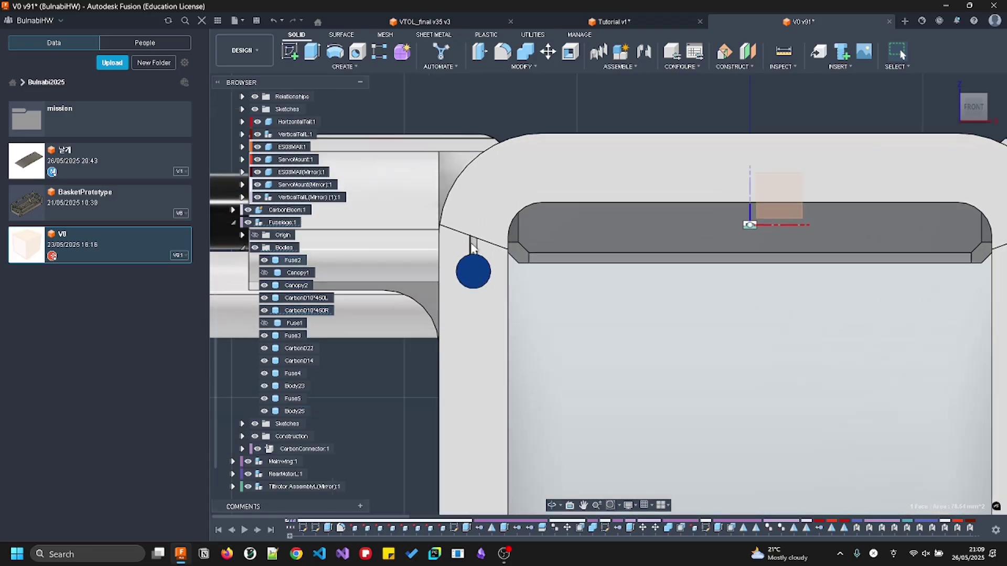
click(471, 242)
shift+middle_drag(471, 243, 462, 269)
scroll(482, 233, up, 1)
scroll(482, 237, up, 2)
click(481, 242)
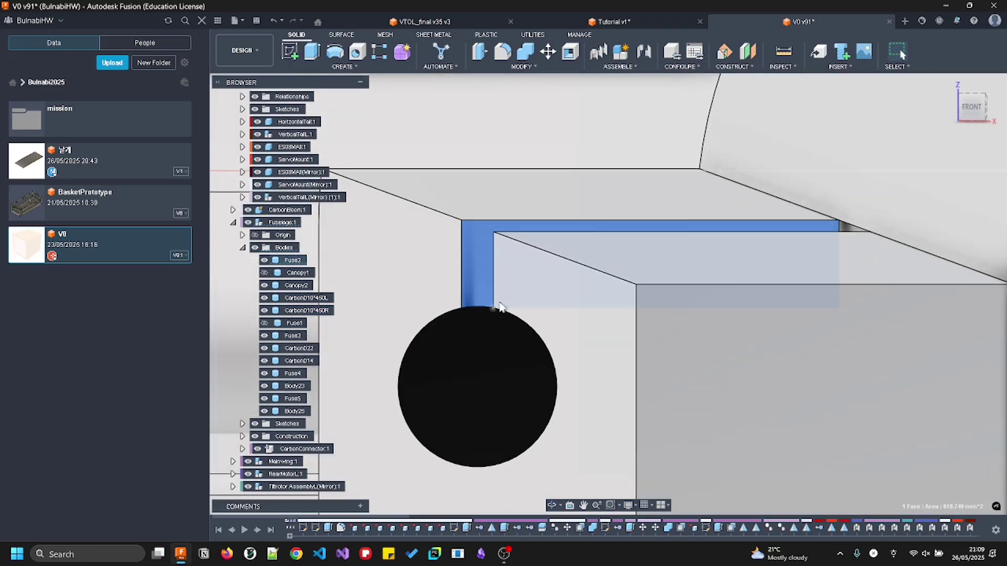
scroll(556, 315, down, 4)
scroll(586, 357, down, 3)
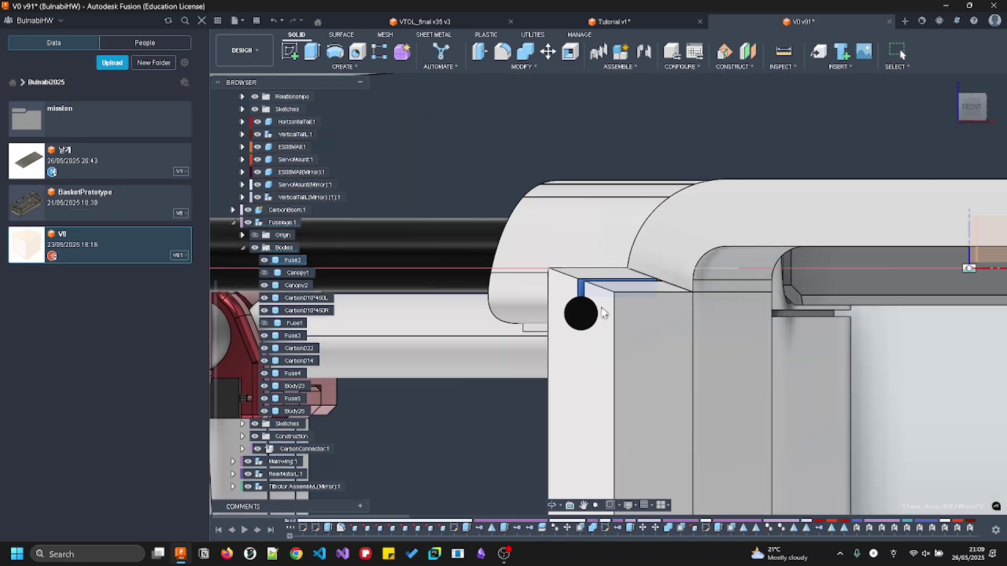
scroll(605, 298, down, 5)
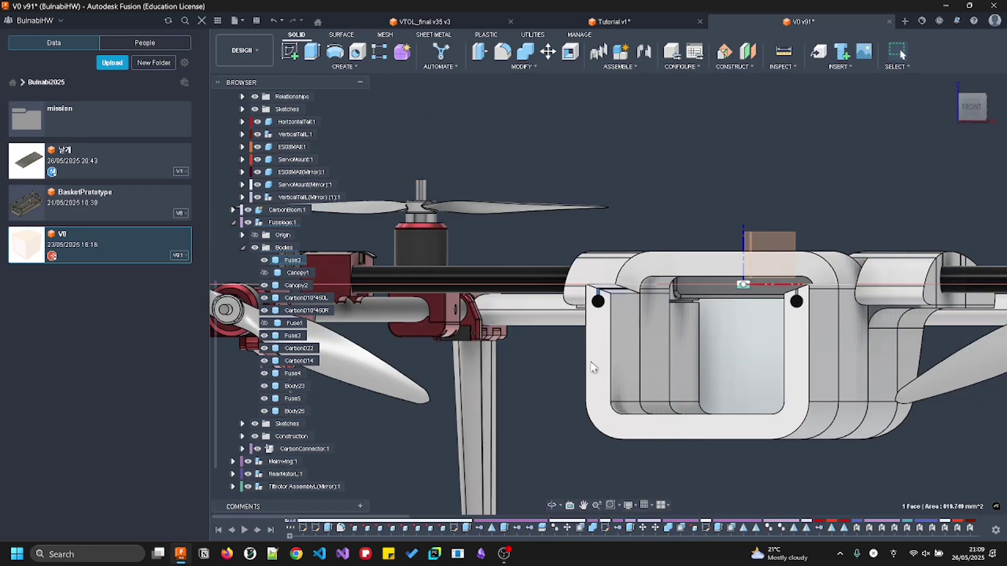
Show the Fuse1 nose body again and inspect its tapered shape at an angle and from the front
click(265, 323)
scroll(587, 363, down, 1)
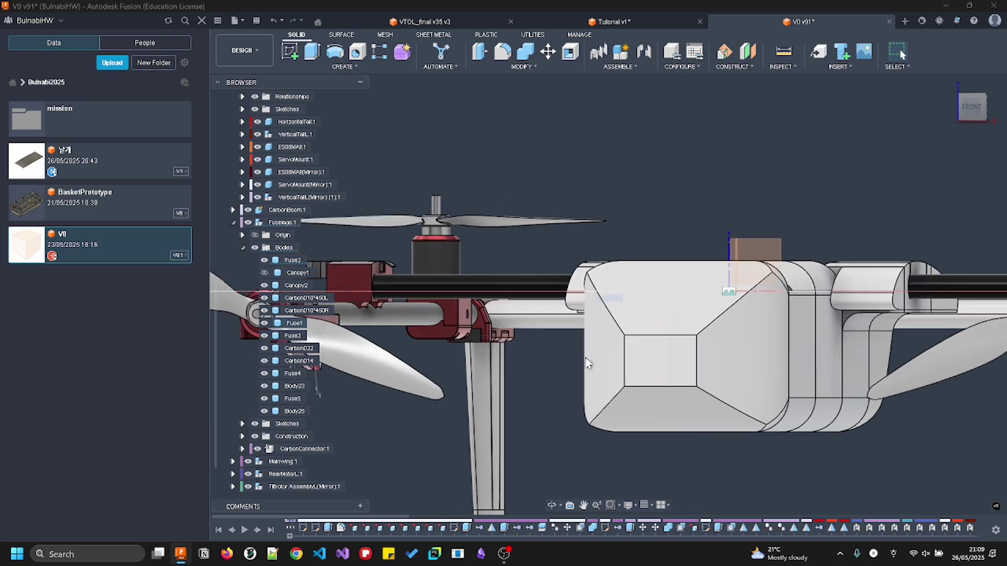
scroll(588, 363, down, 3)
shift+middle_drag(587, 363, 608, 390)
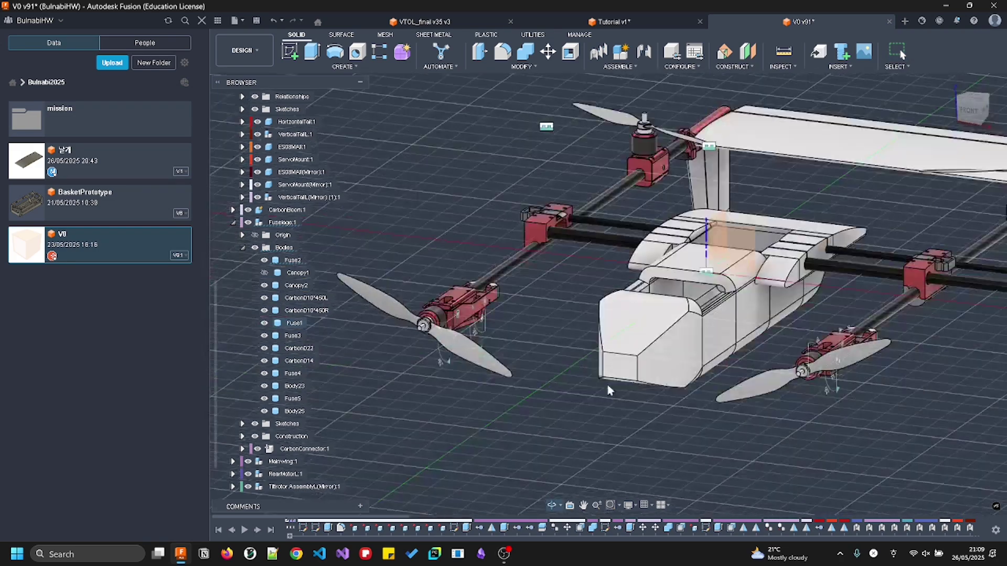
click(638, 342)
shift+middle_drag(638, 342, 620, 366)
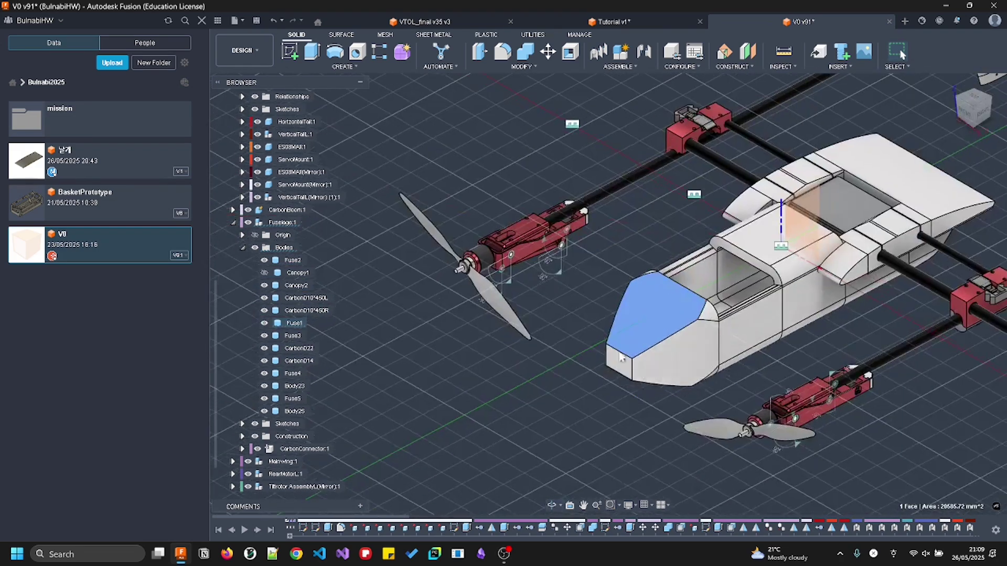
click(971, 116)
scroll(765, 213, up, 3)
key(Escape)
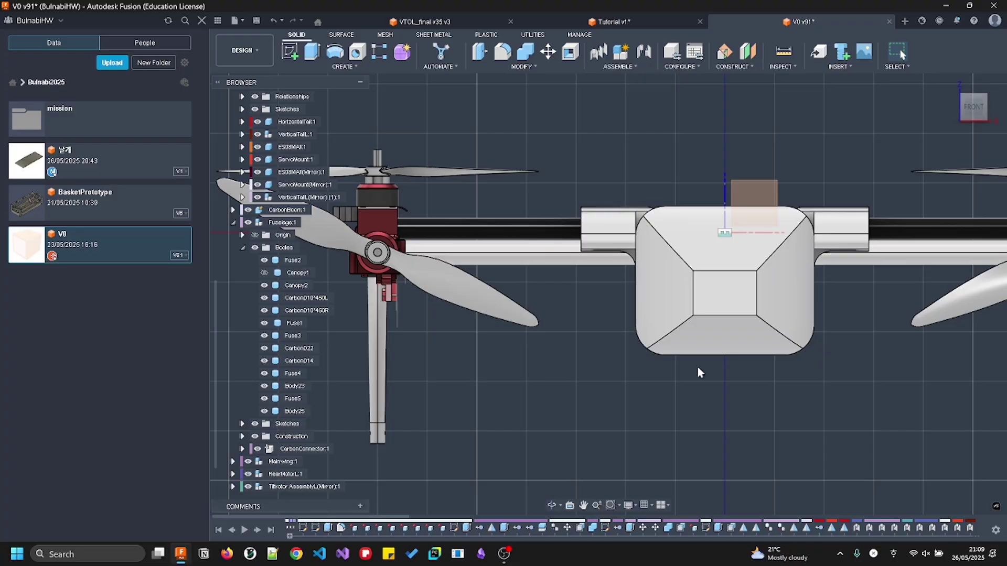
Examine the fuselage nose from above and in the left side view, selecting its curved lower edge
shift+middle_drag(781, 239, 785, 283)
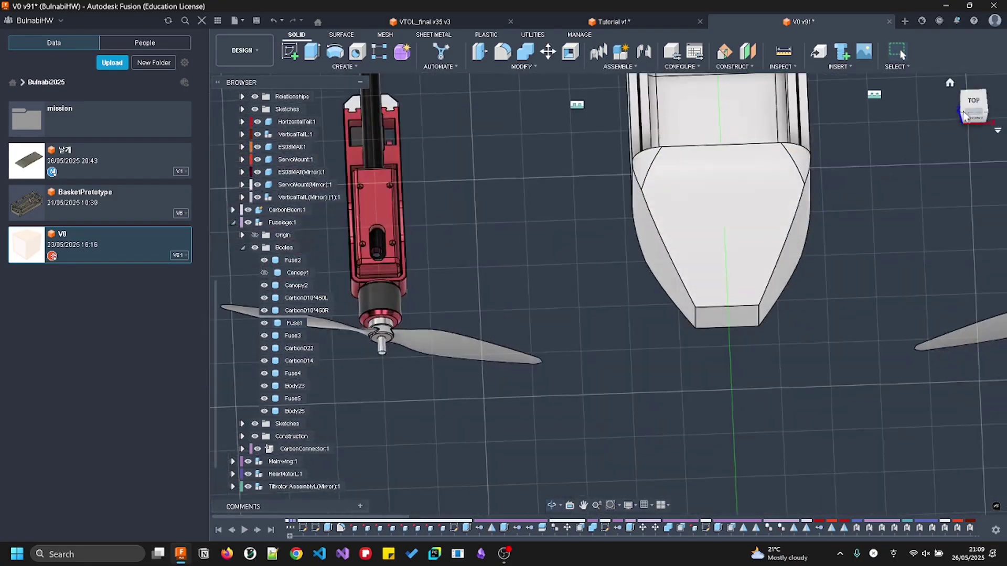
click(970, 118)
shift+middle_drag(677, 307, 859, 192)
click(970, 109)
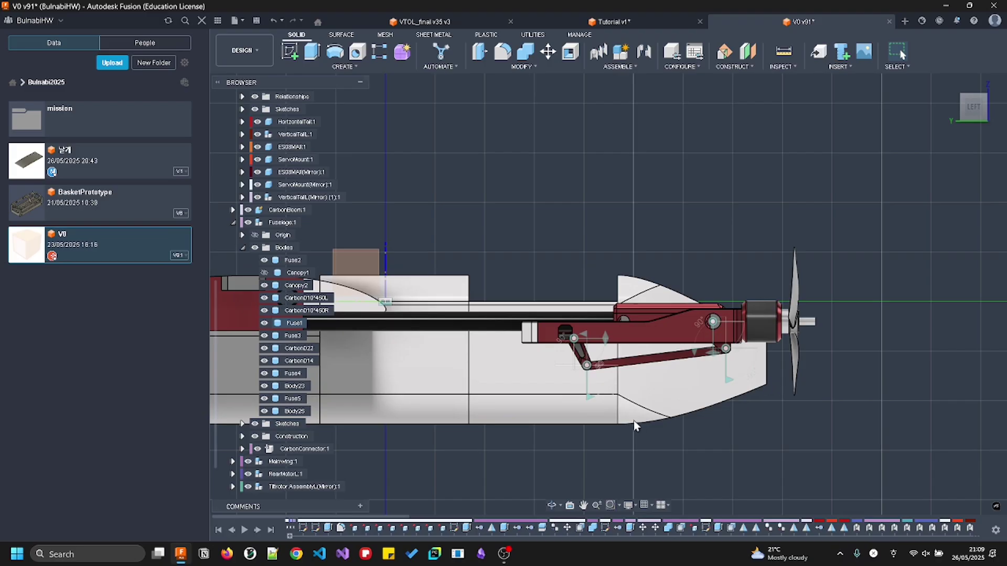
click(710, 413)
scroll(714, 414, down, 3)
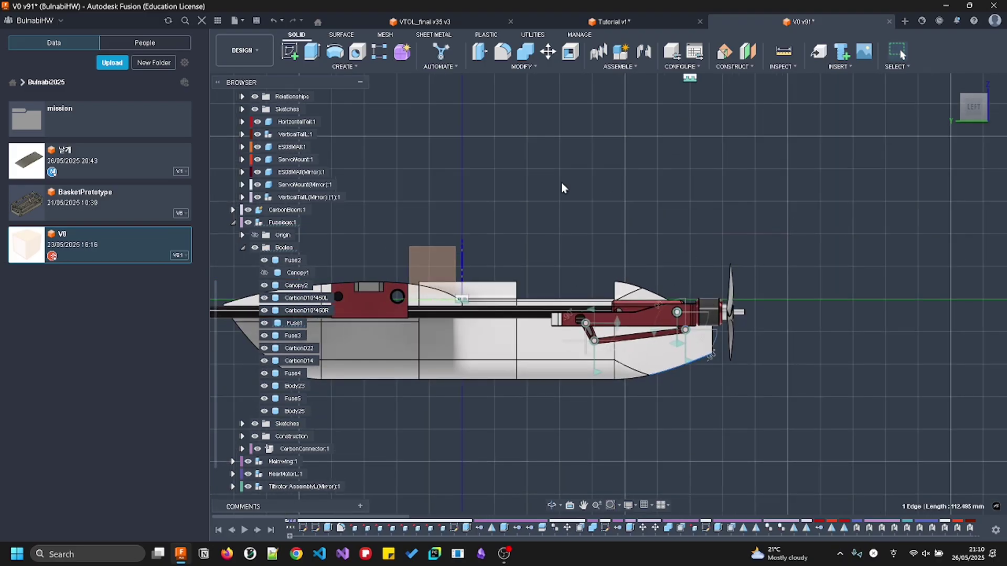
Examine the V0 fuselage's sections in angled views, from the open canopy area to the tapered rear face
shift+middle_drag(659, 242, 540, 294)
scroll(532, 255, up, 3)
click(542, 259)
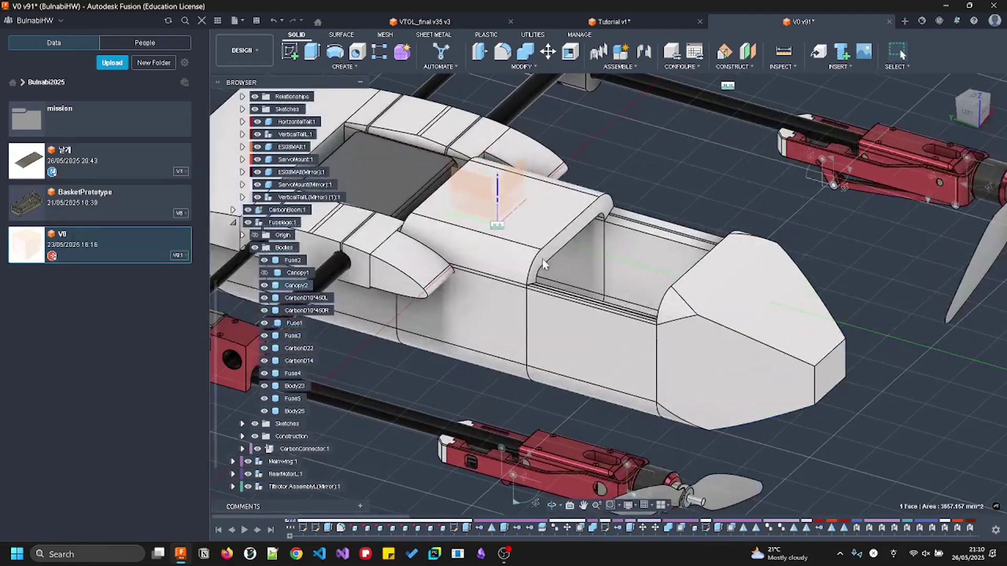
click(558, 315)
click(717, 362)
click(746, 321)
click(743, 350)
shift+middle_drag(742, 350, 609, 231)
click(614, 220)
scroll(613, 213, up, 3)
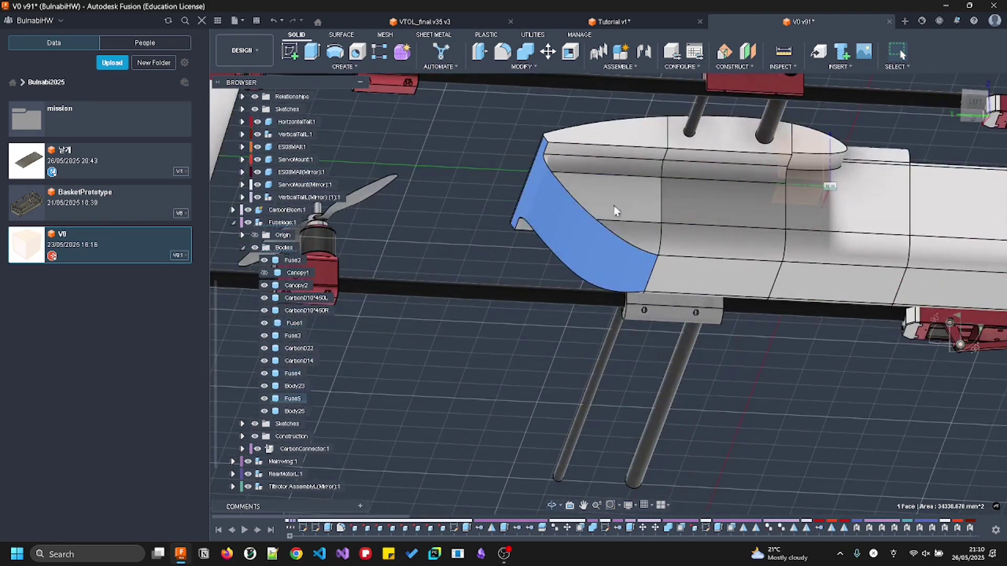
click(587, 252)
scroll(589, 254, down, 5)
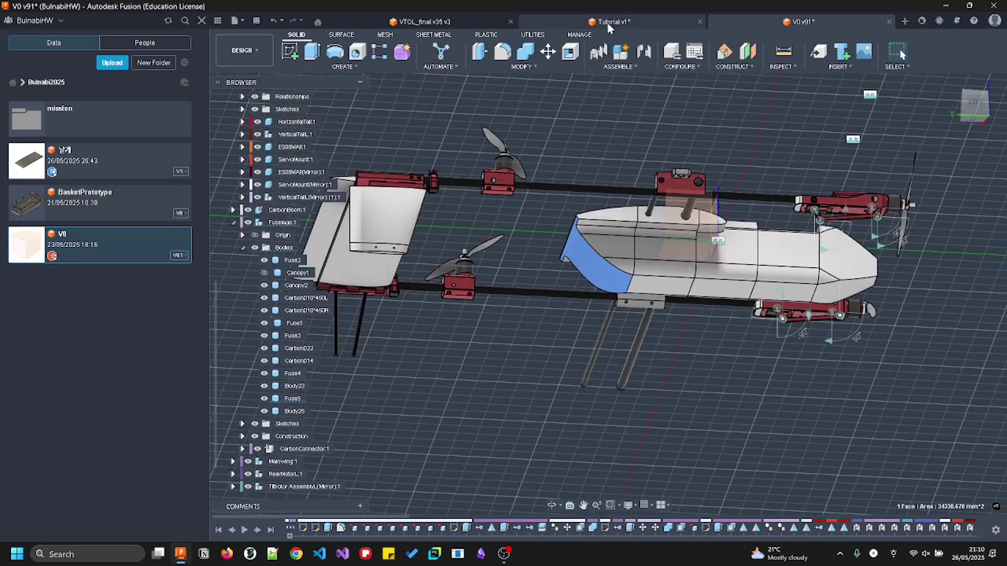
Compare the Tutorial wing with the VTOL_final aircraft and look over the solid creation commands
click(456, 24)
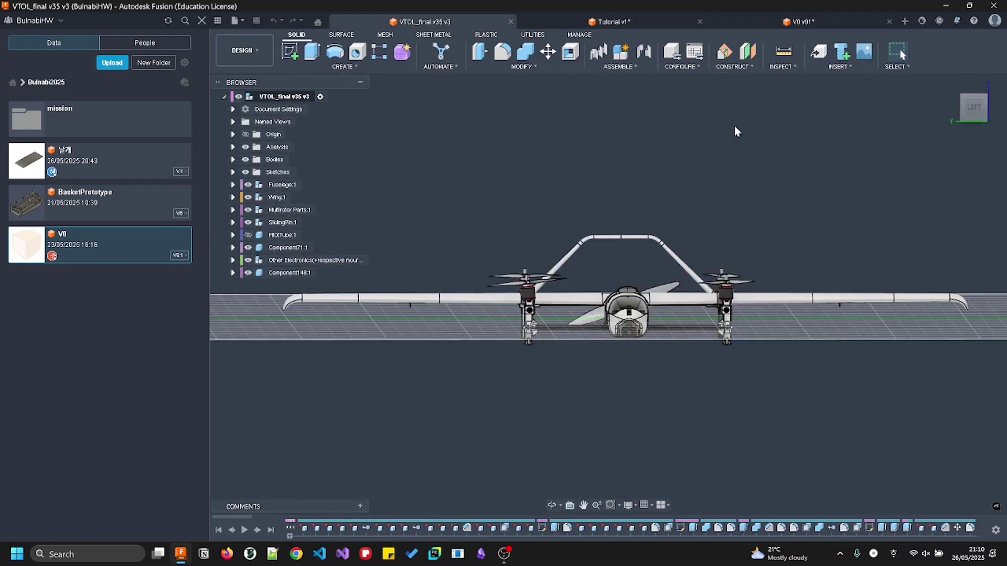
click(609, 22)
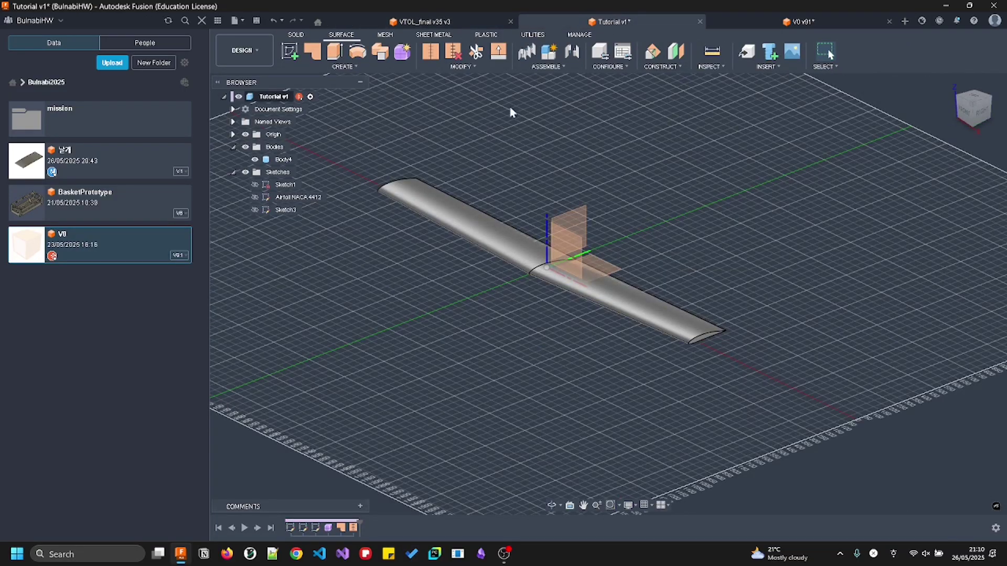
shift+middle_drag(651, 160, 625, 156)
click(412, 24)
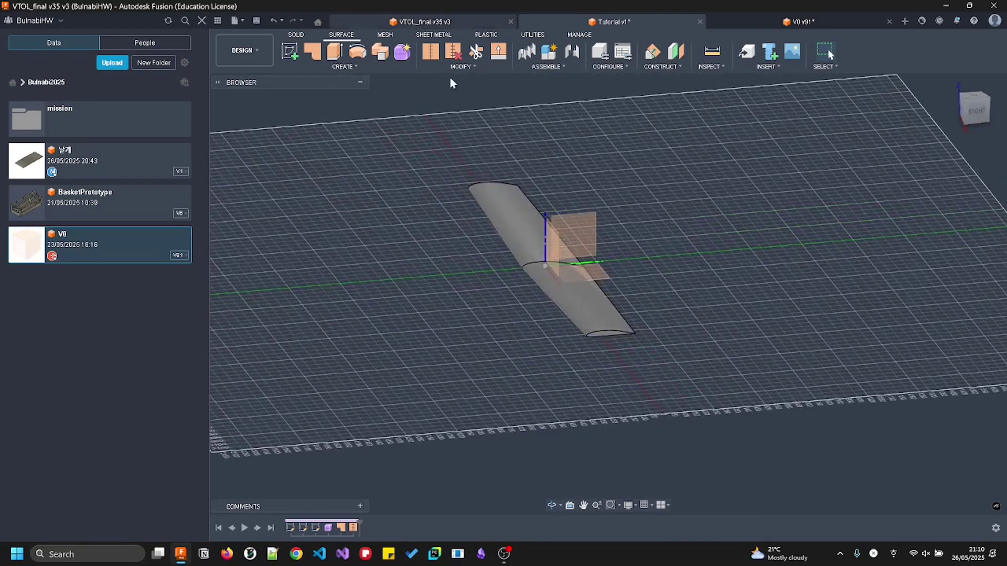
shift+middle_drag(490, 297, 544, 299)
click(322, 66)
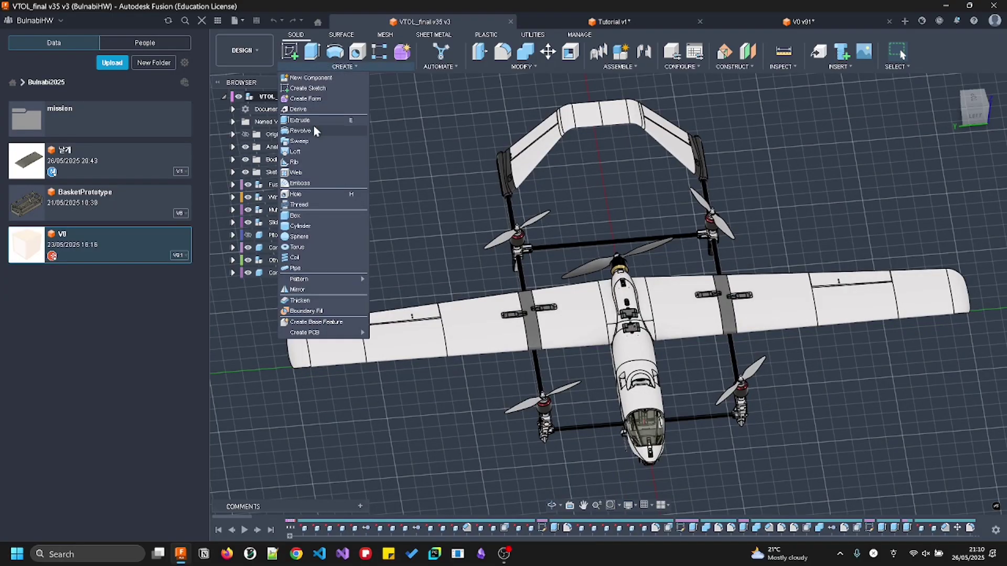
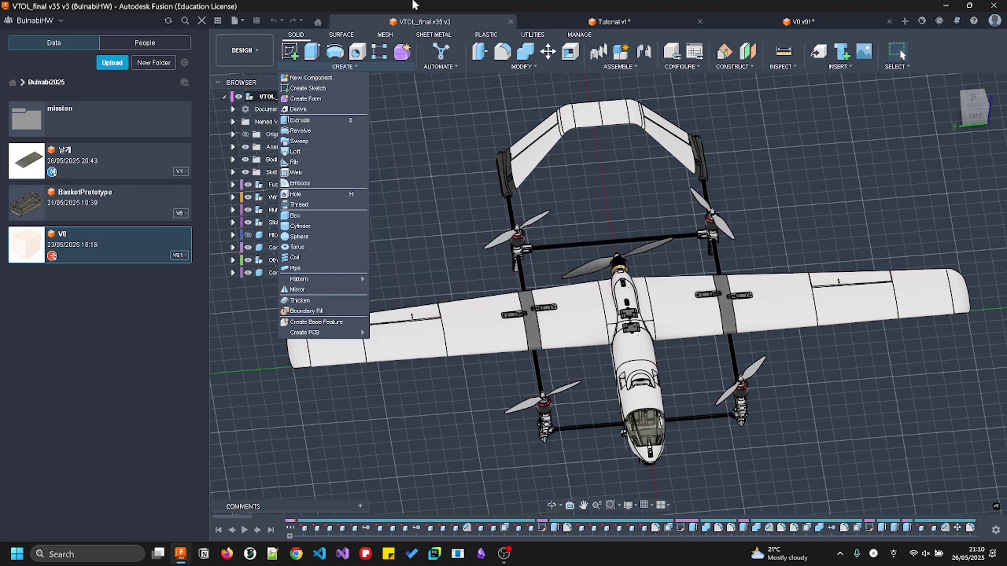
click(345, 38)
click(293, 38)
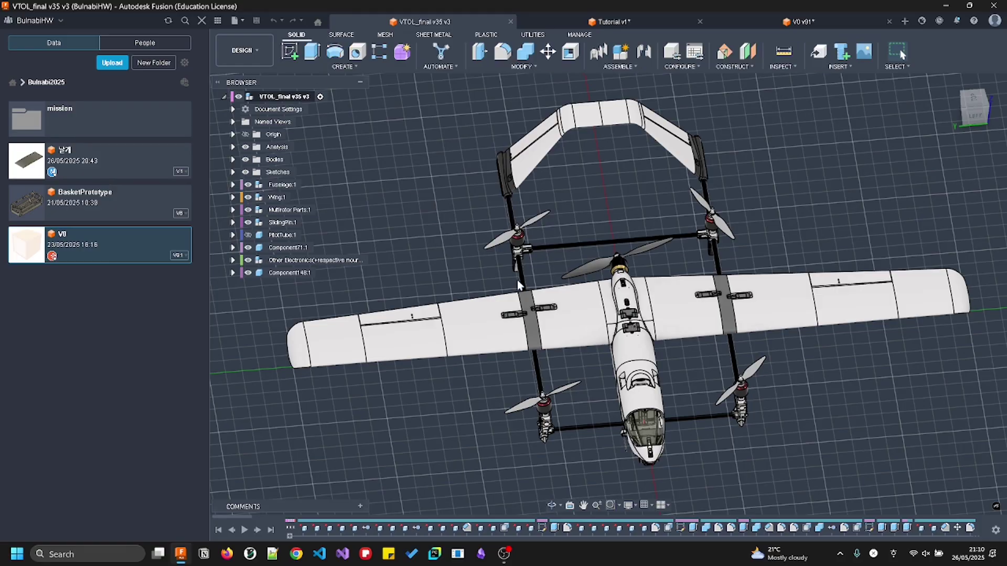
Inspect the curved wingtip of the VTOL_final aircraft from below and from the side, selecting its lower face
shift+middle_drag(396, 292, 402, 267)
scroll(402, 268, up, 3)
scroll(456, 263, down, 4)
drag(467, 168, 903, 337)
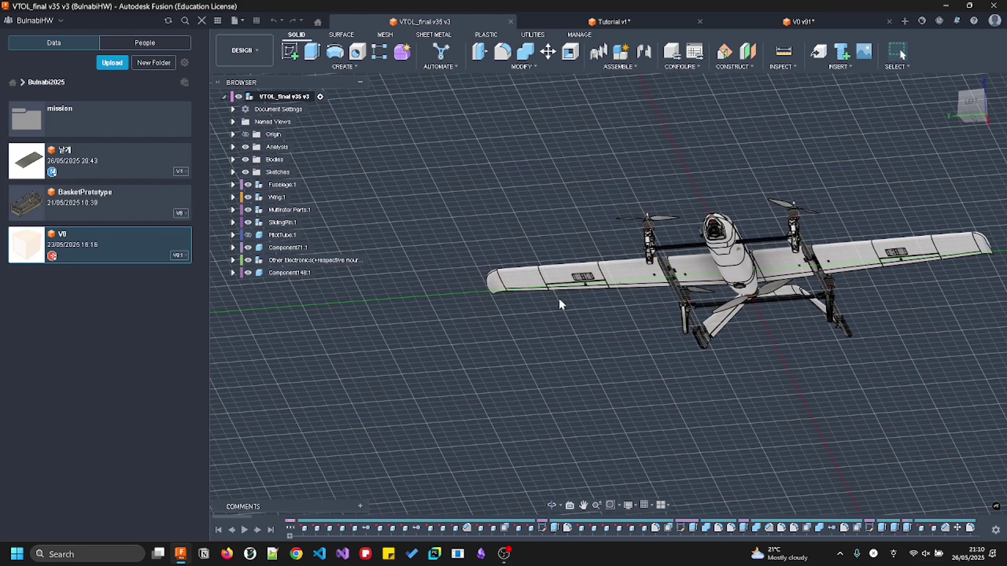
scroll(474, 280, up, 5)
click(480, 327)
scroll(492, 339, up, 5)
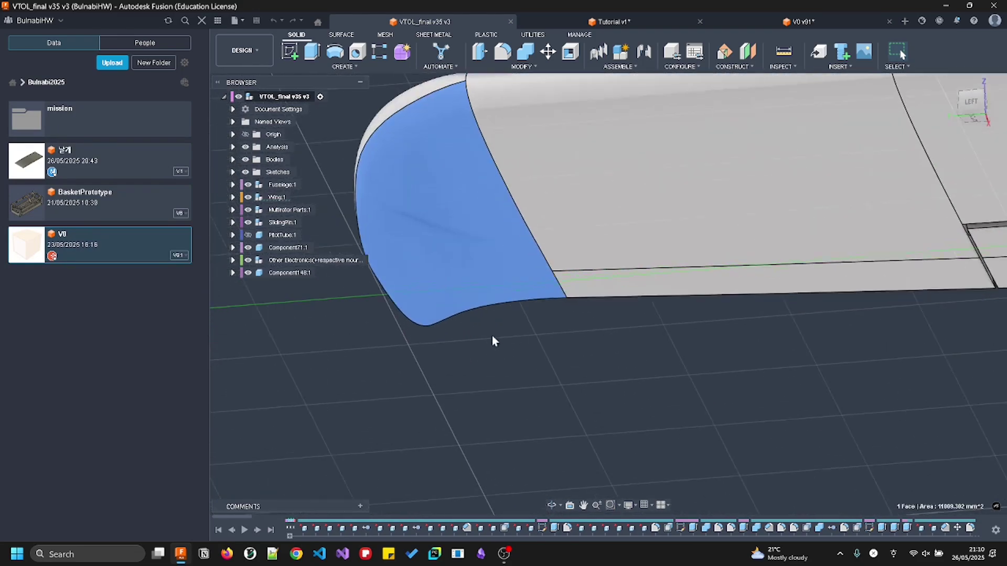
scroll(483, 307, down, 4)
scroll(513, 344, up, 2)
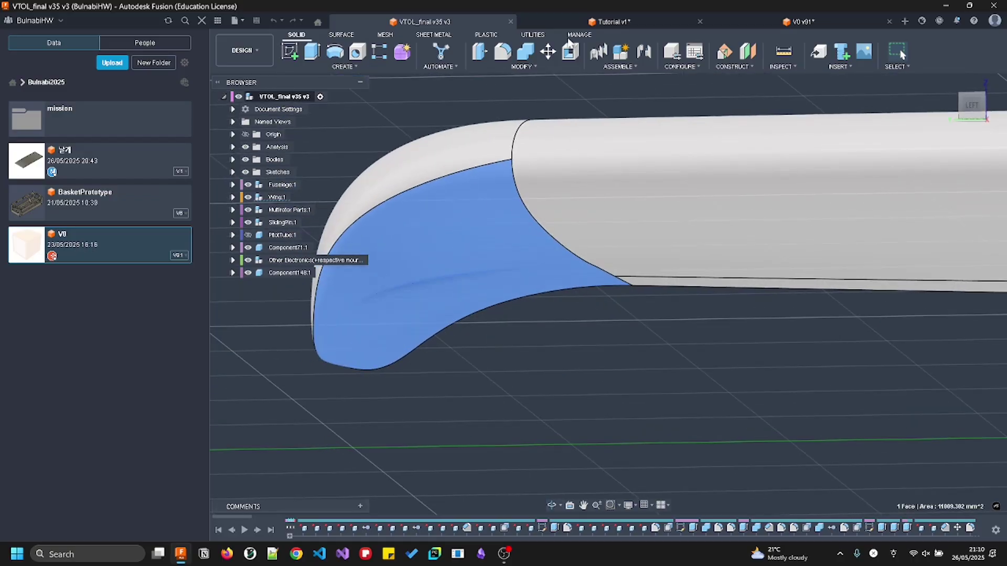
Run a Zebra Analysis on the wingtip body and examine the stripes across its surfaces
click(572, 35)
click(526, 37)
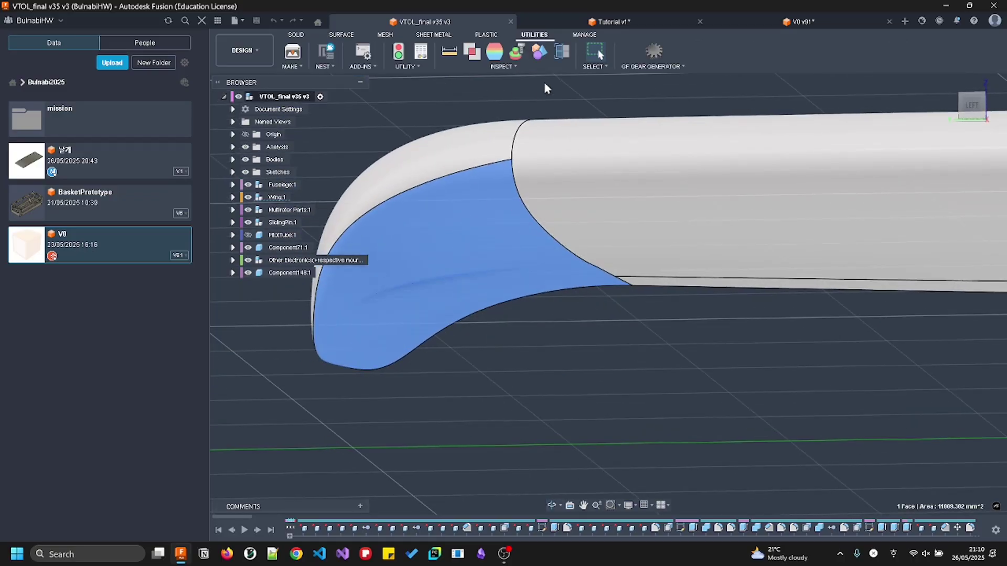
click(477, 66)
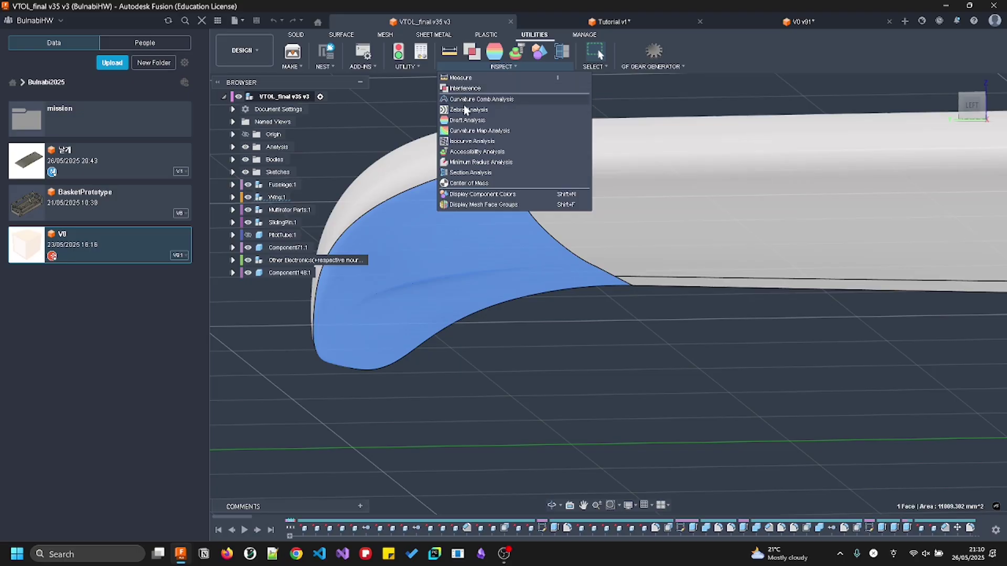
click(464, 107)
mouse_move(507, 349)
shift+middle_down()
mouse_move(511, 361)
mouse_move(510, 352)
shift+middle_up()
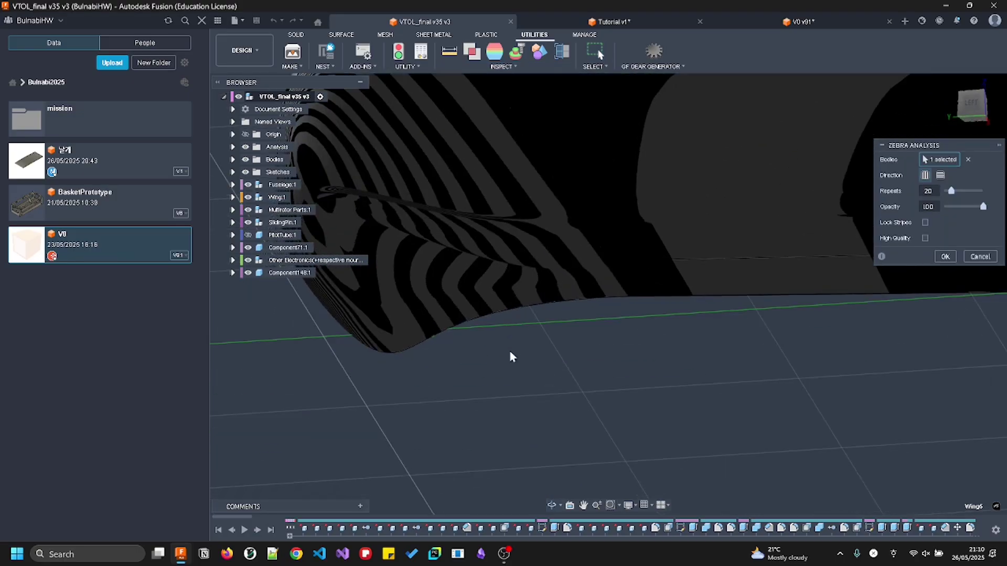
scroll(373, 207, up, 3)
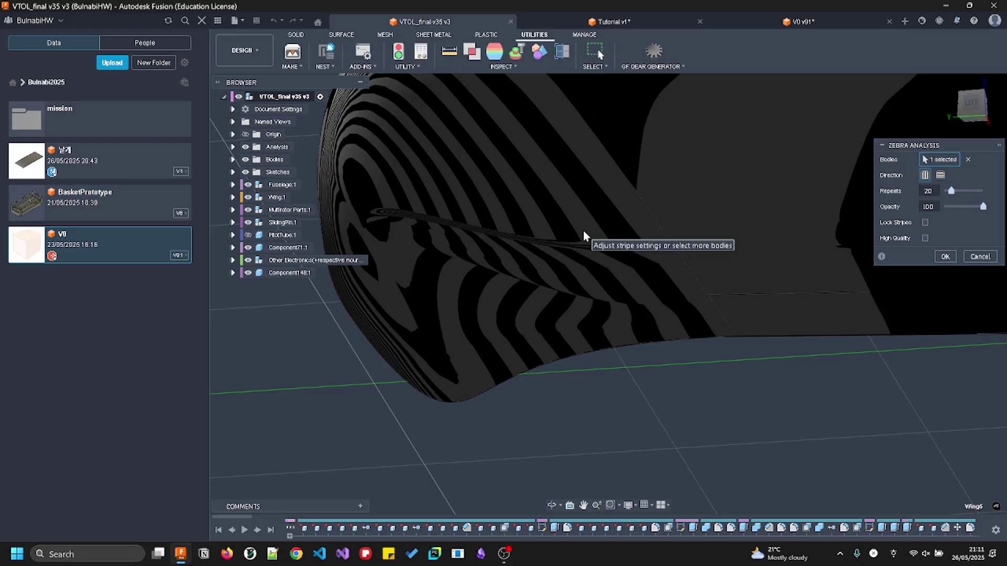
scroll(541, 298, down, 5)
shift+middle_drag(551, 273, 589, 286)
Read the Loft command's description, close the Zebra Analysis without keeping it, and view the wing again
click(296, 34)
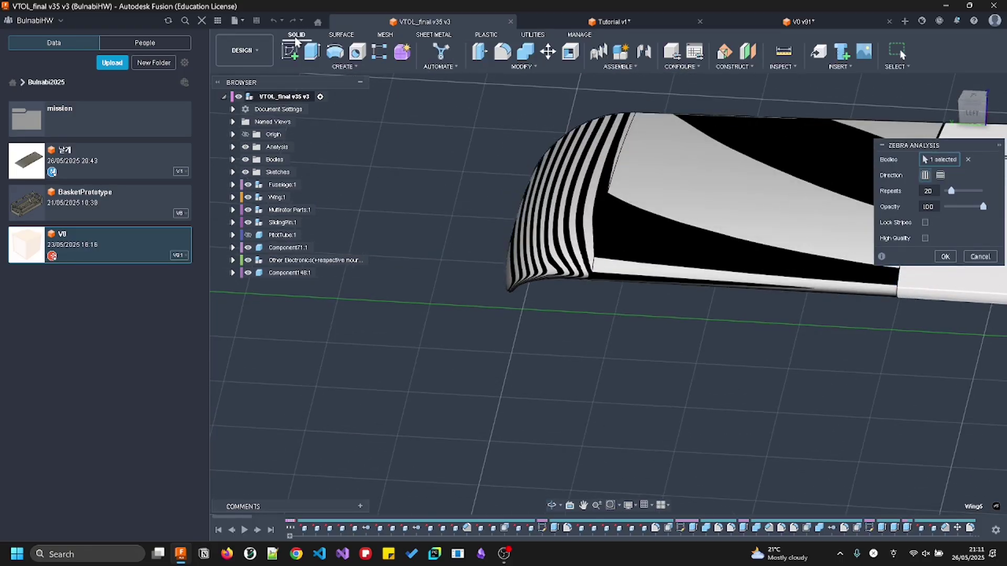
click(358, 69)
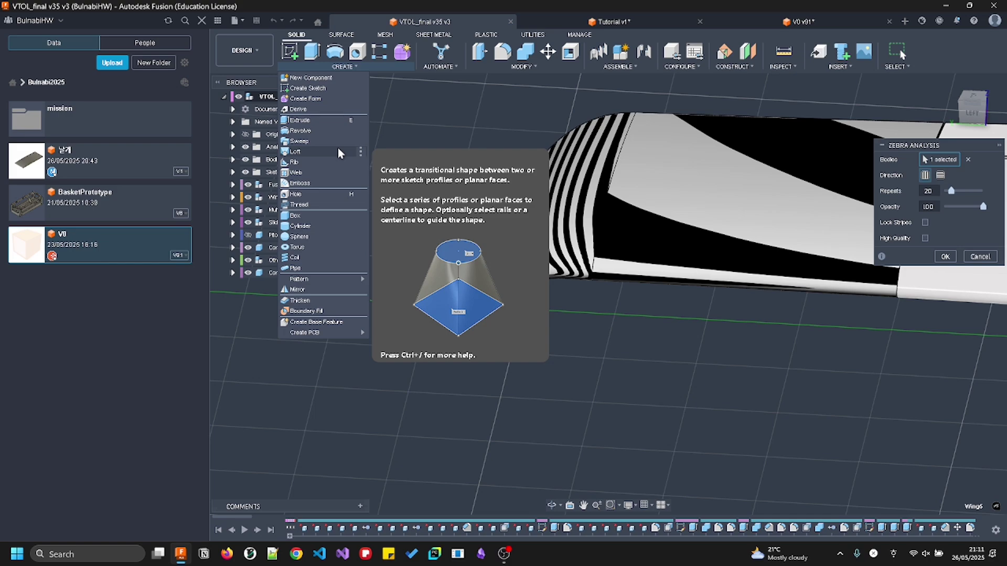
key(Escape)
shift+middle_drag(528, 245, 615, 309)
click(615, 304)
click(617, 368)
click(498, 356)
scroll(552, 340, down, 5)
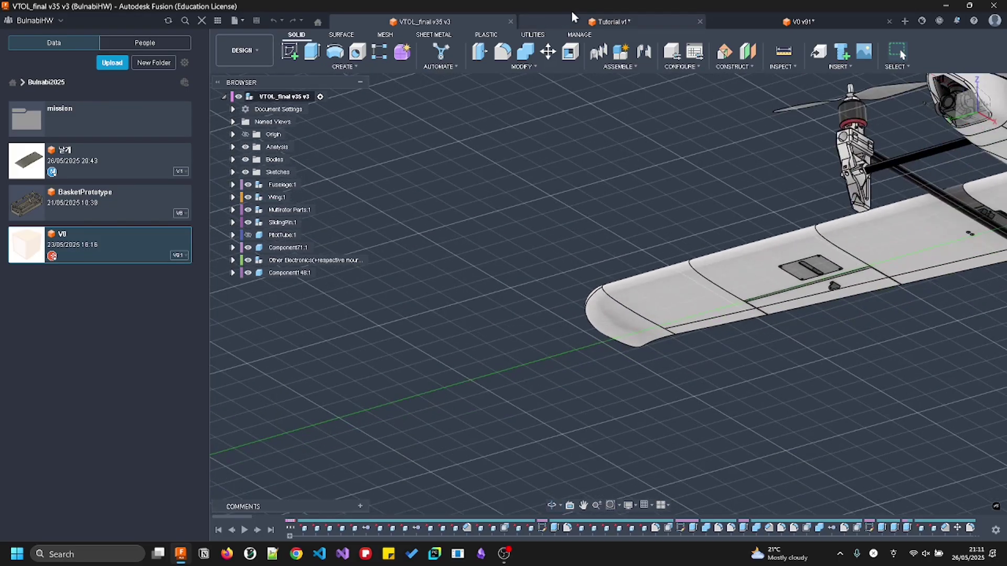
Close the VTOL_final design and return to the Tutorial wing design
click(572, 19)
click(461, 19)
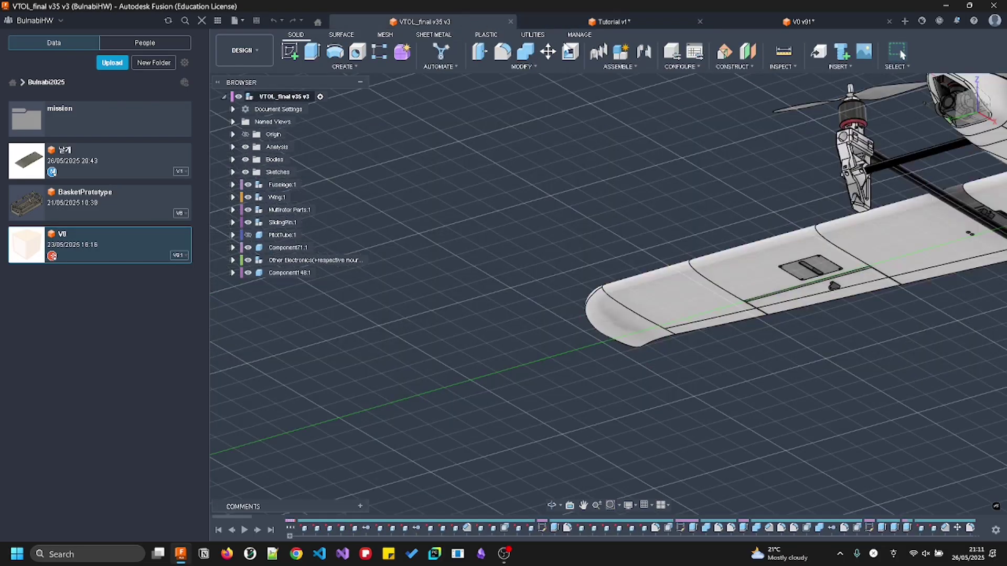
scroll(504, 313, down, 5)
middle_drag(504, 313, 385, 325)
click(511, 22)
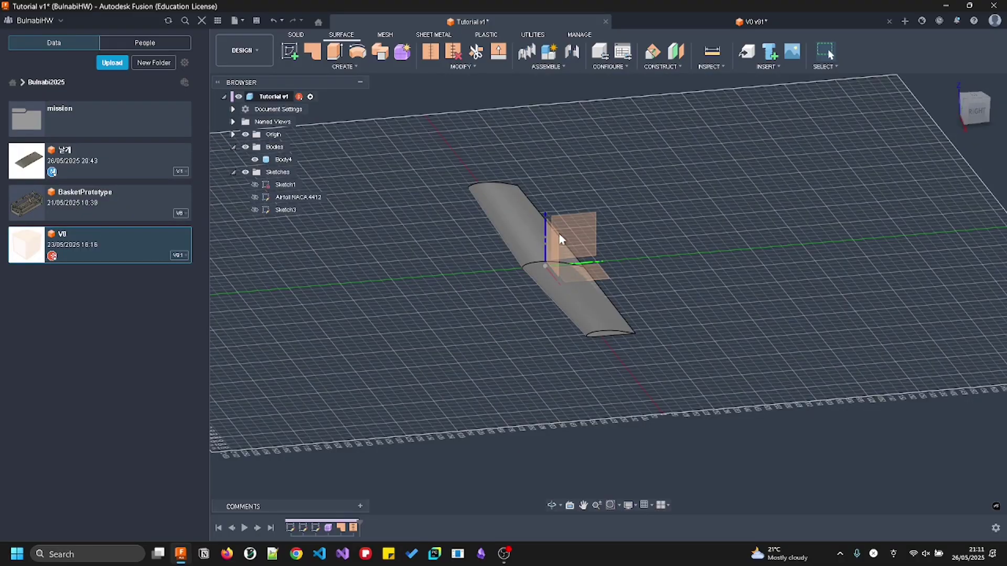
Start a new sketch on the front origin plane at the wing's centre
shift+middle_drag(356, 210, 394, 259)
shift+middle_drag(487, 218, 536, 226)
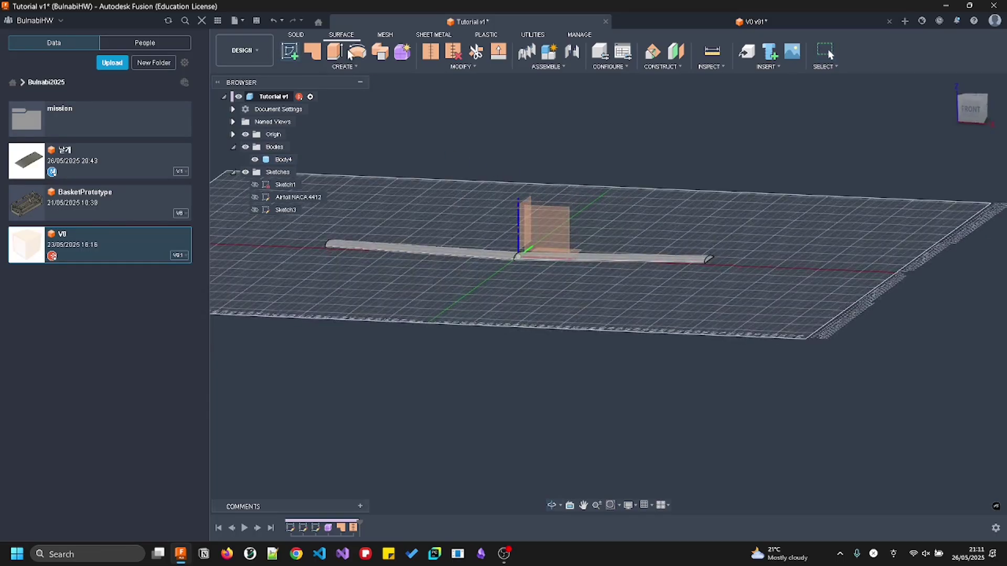
click(298, 36)
click(290, 52)
click(568, 224)
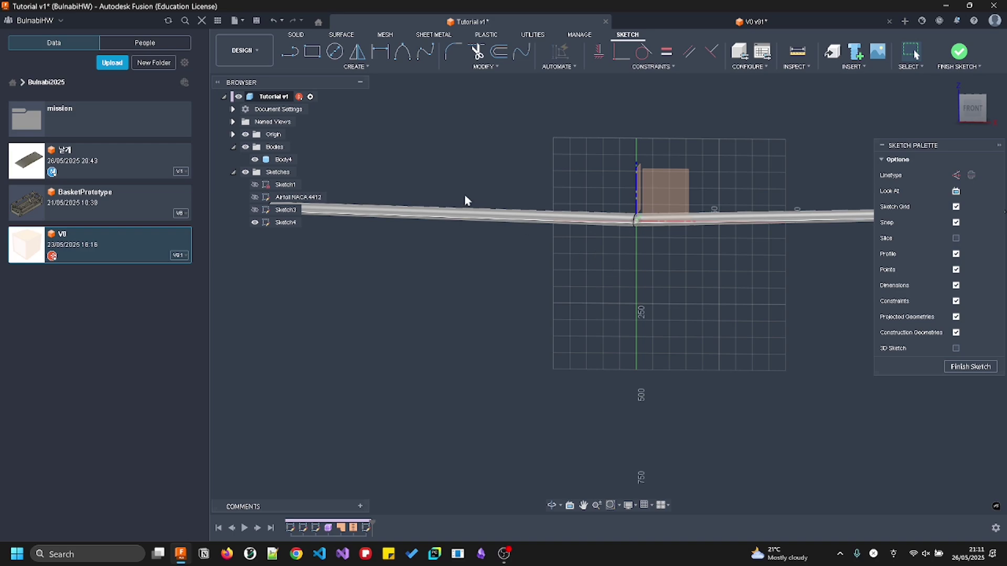
Project the whole wing body into the sketch, using the Bodies selection filter
key(p)
click(355, 67)
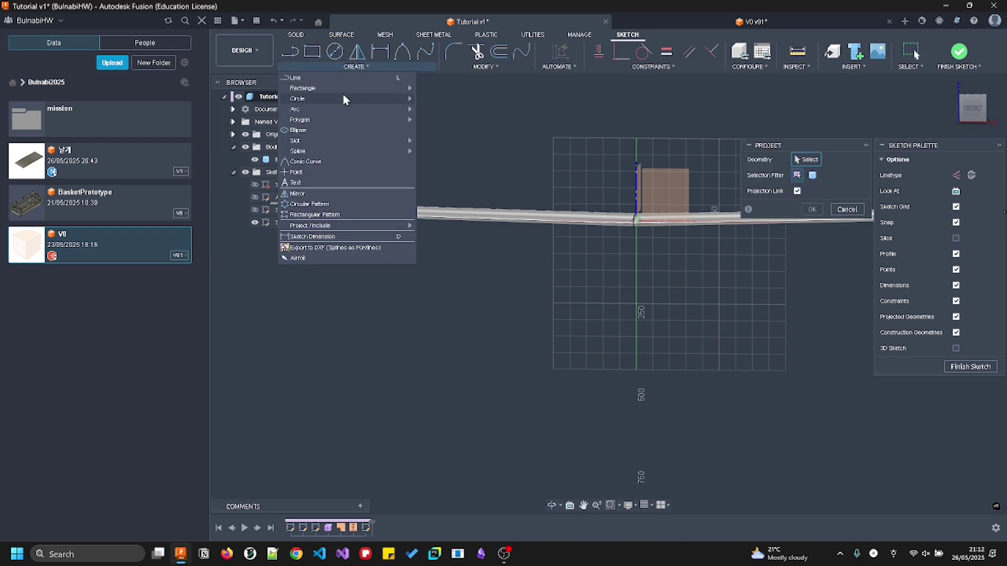
mouse_move(357, 224)
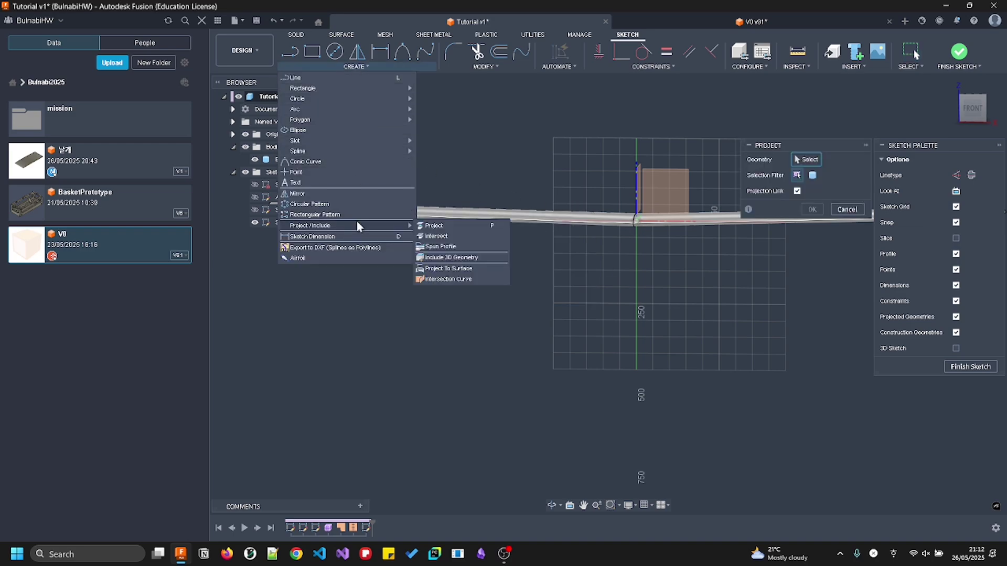
click(558, 163)
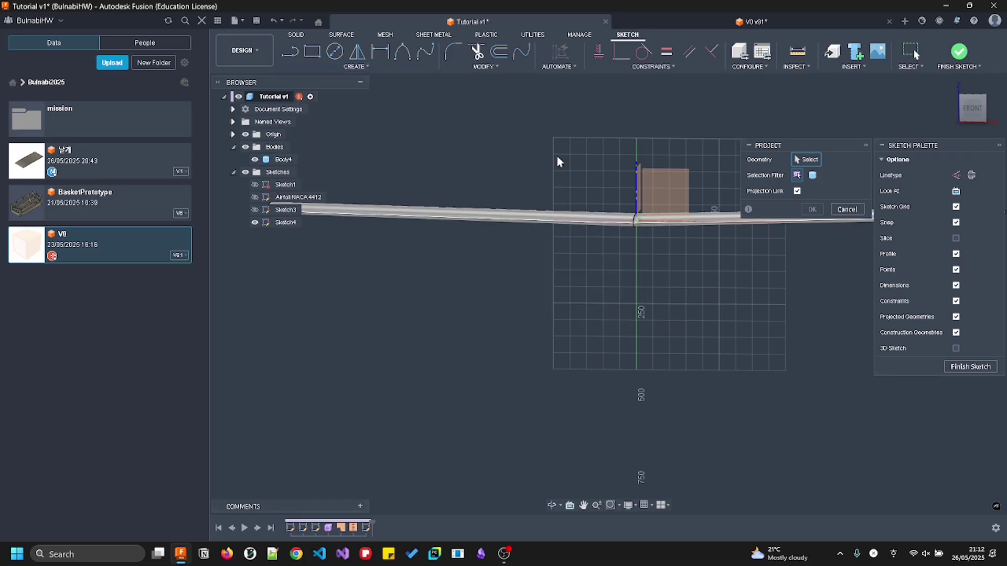
click(812, 178)
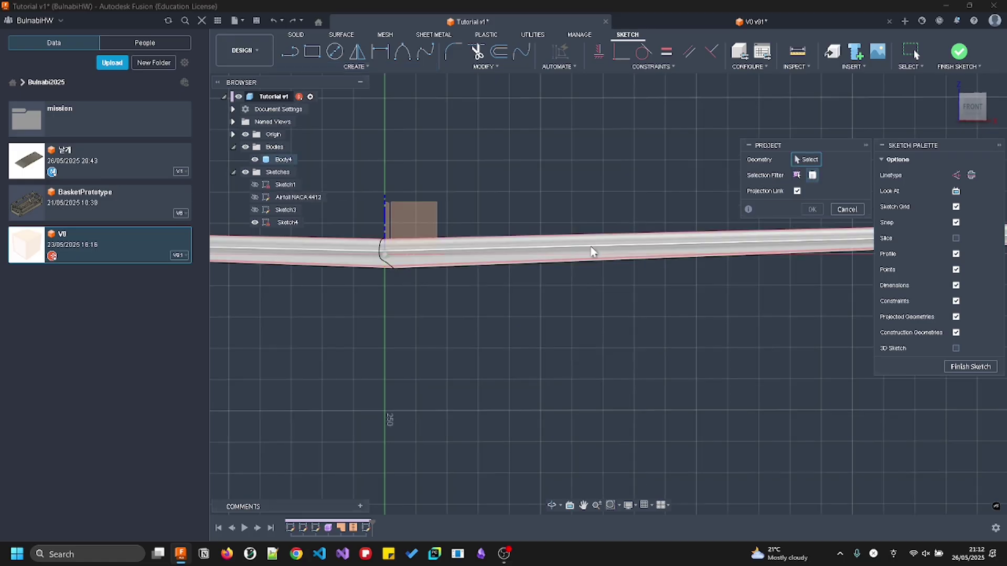
click(591, 250)
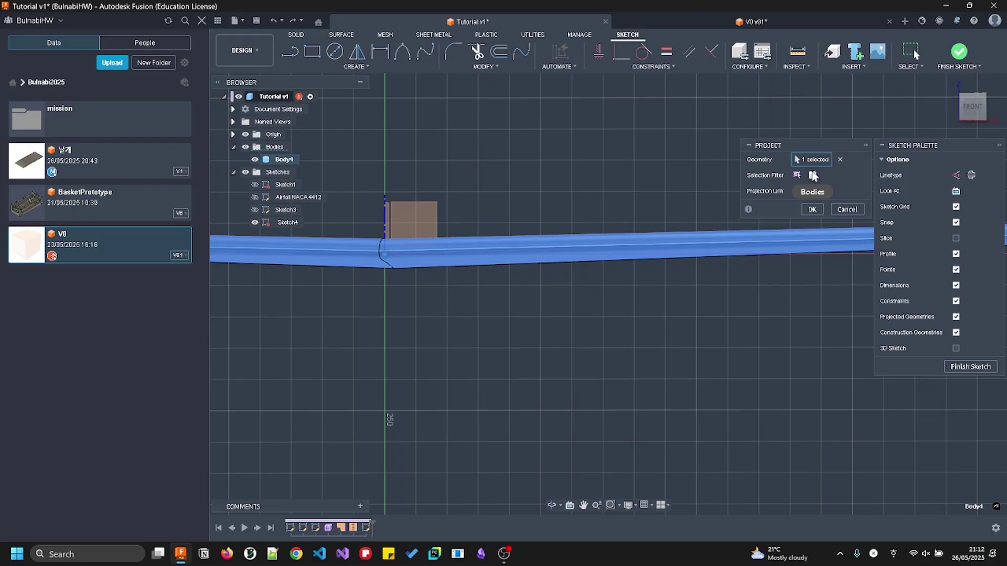
click(812, 209)
mouse_move(450, 197)
middle_down()
mouse_move(629, 135)
mouse_move(626, 150)
middle_up()
scroll(480, 226, up, 1)
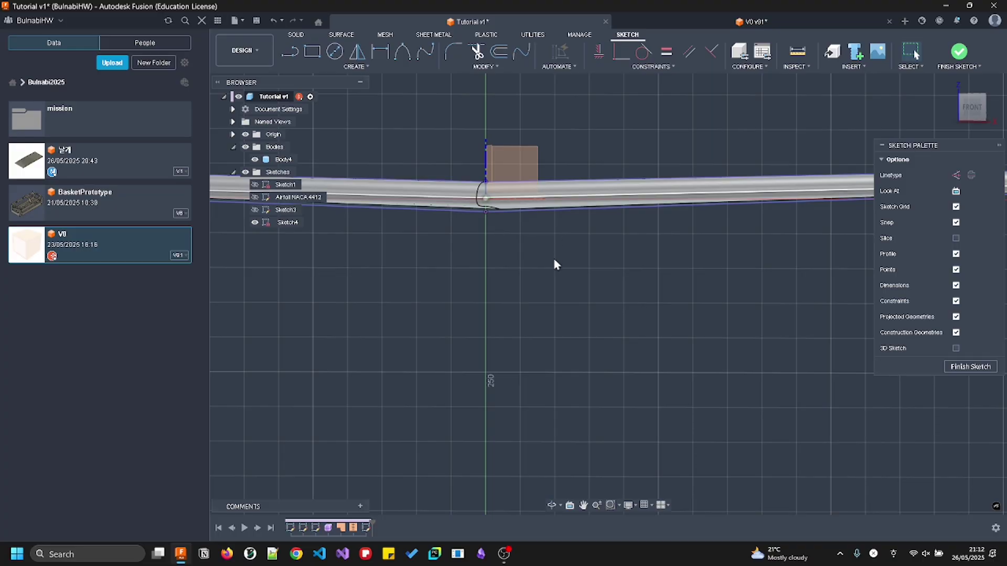
key(r)
click(392, 198)
key(Escape)
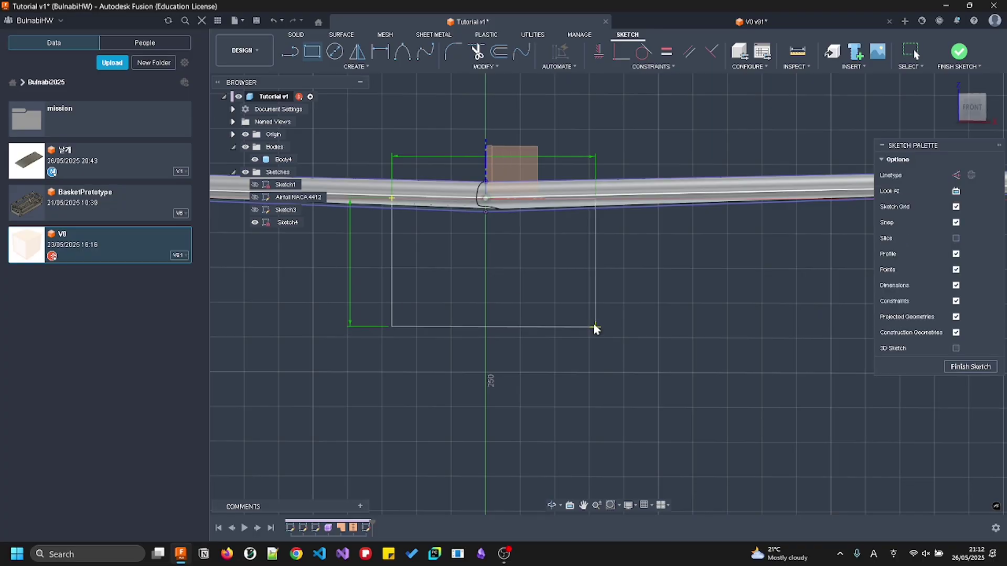
Draw a 150 × 150 mm center rectangle on the vertical axis, its centre about 86 mm below the origin under the wing
click(350, 68)
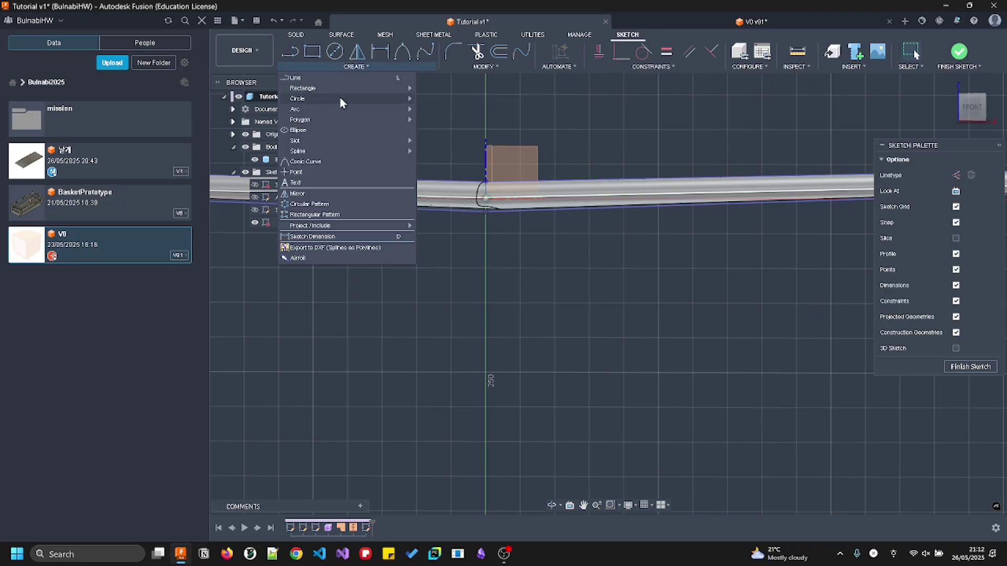
mouse_move(347, 87)
click(445, 110)
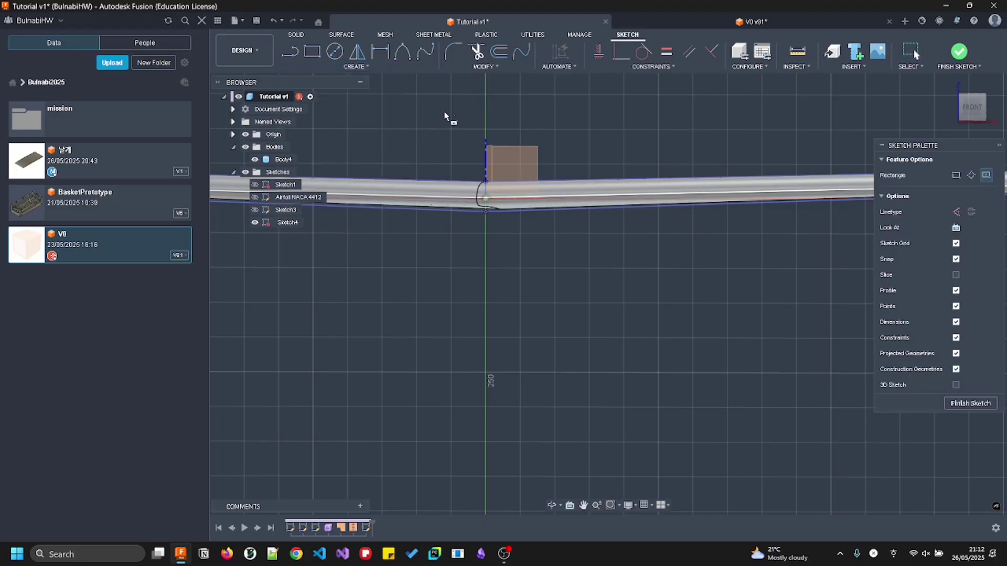
click(485, 257)
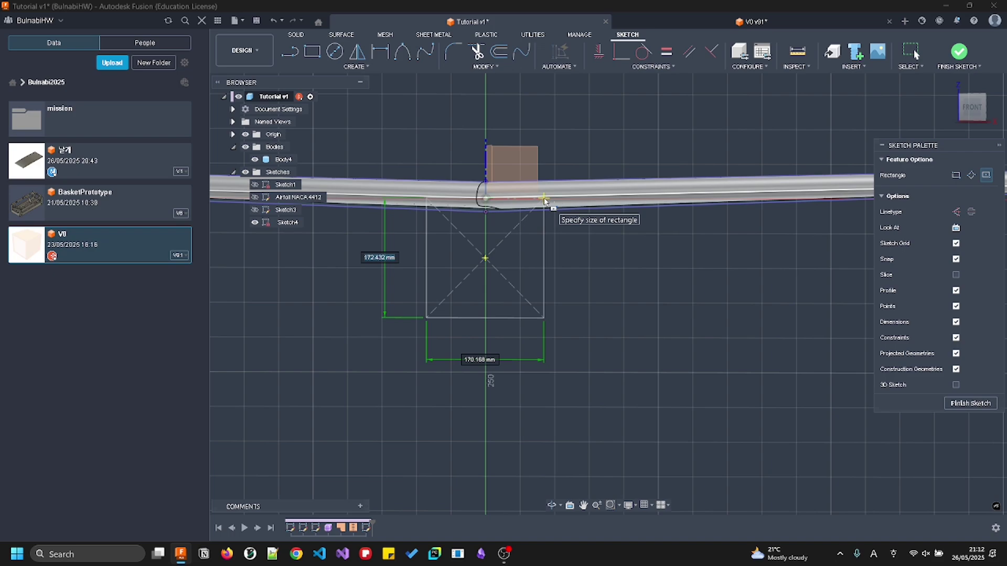
text(1)
key(Tab)
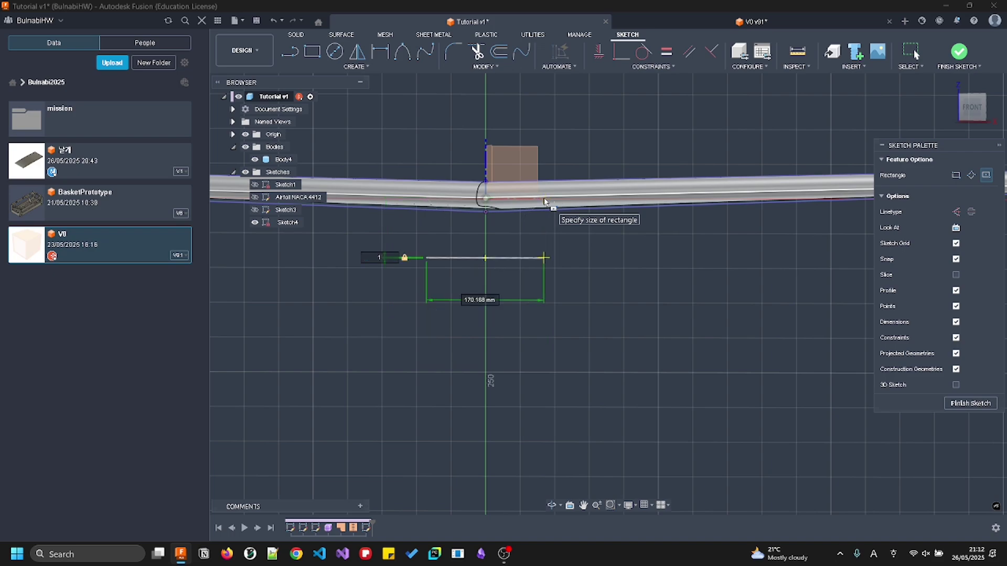
text(4)
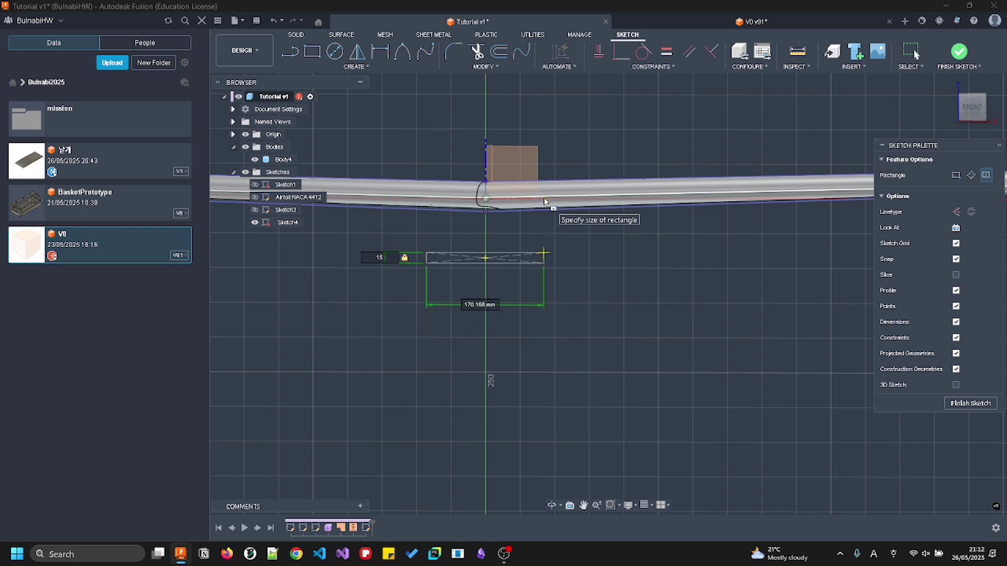
key(Tab)
key(Tab)
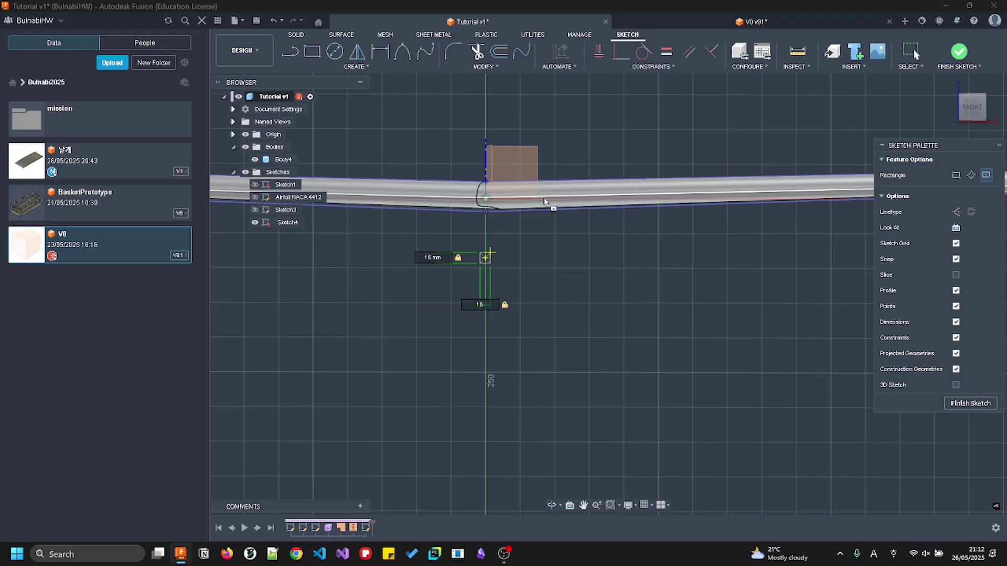
text(0)
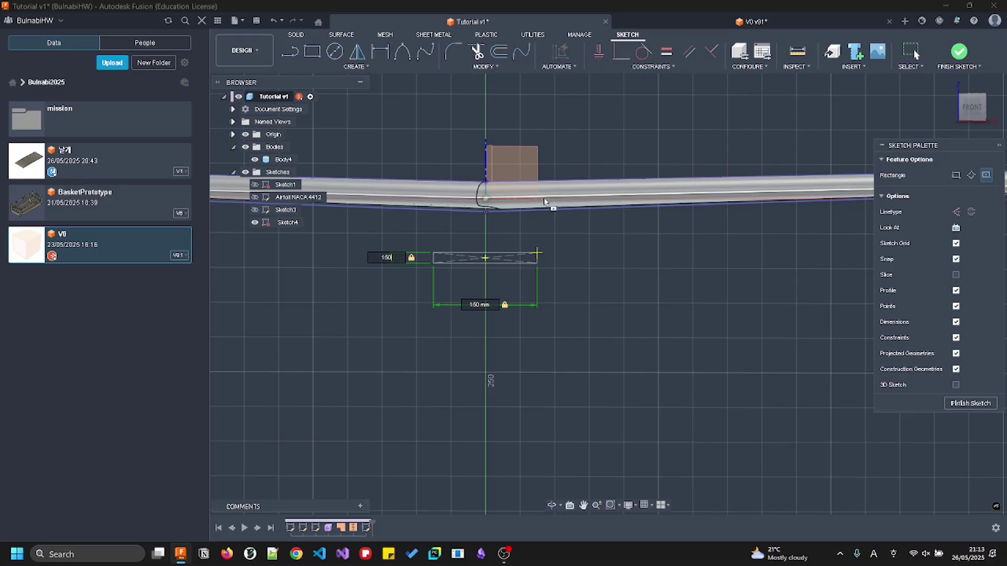
key(Return)
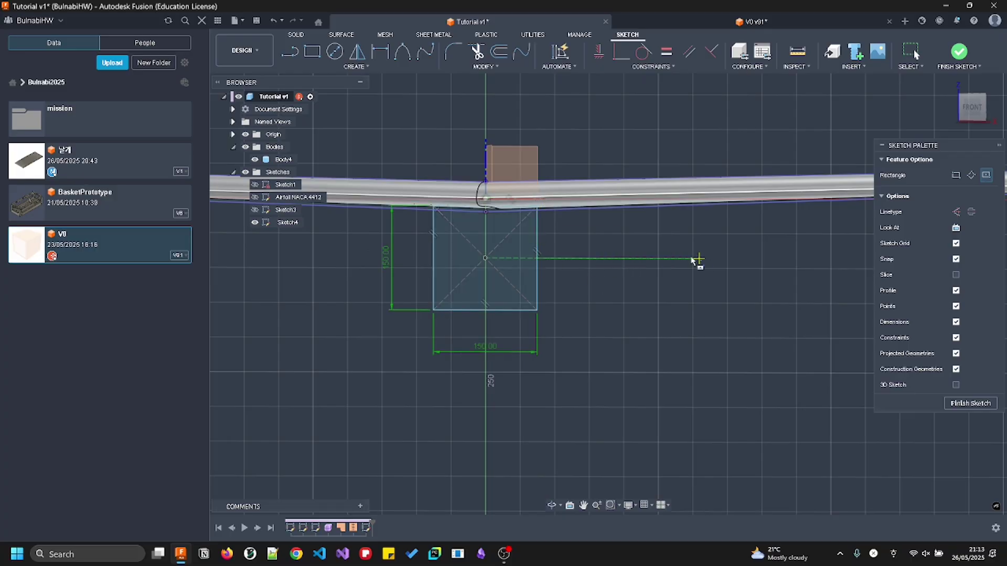
key(Escape)
Draw a line from the square's centre point up to the sketch origin
scroll(542, 262, up, 1)
middle_drag(541, 259, 555, 239)
key(l)
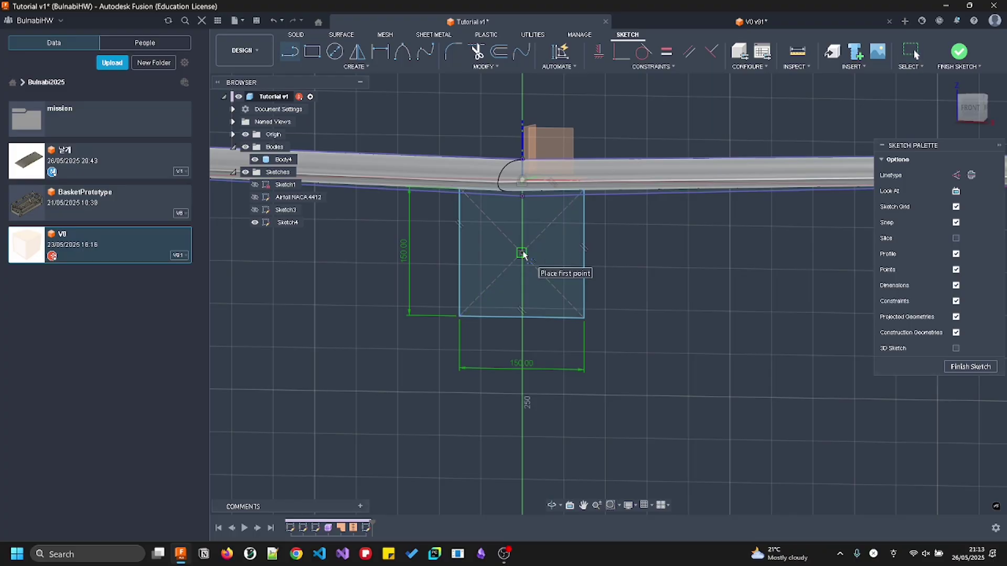
click(522, 253)
click(522, 181)
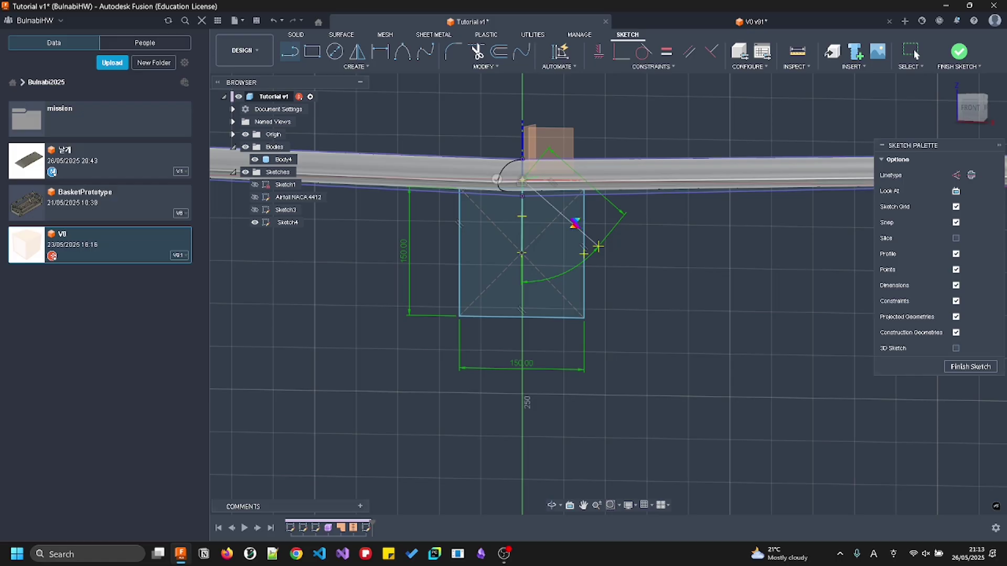
key(Escape)
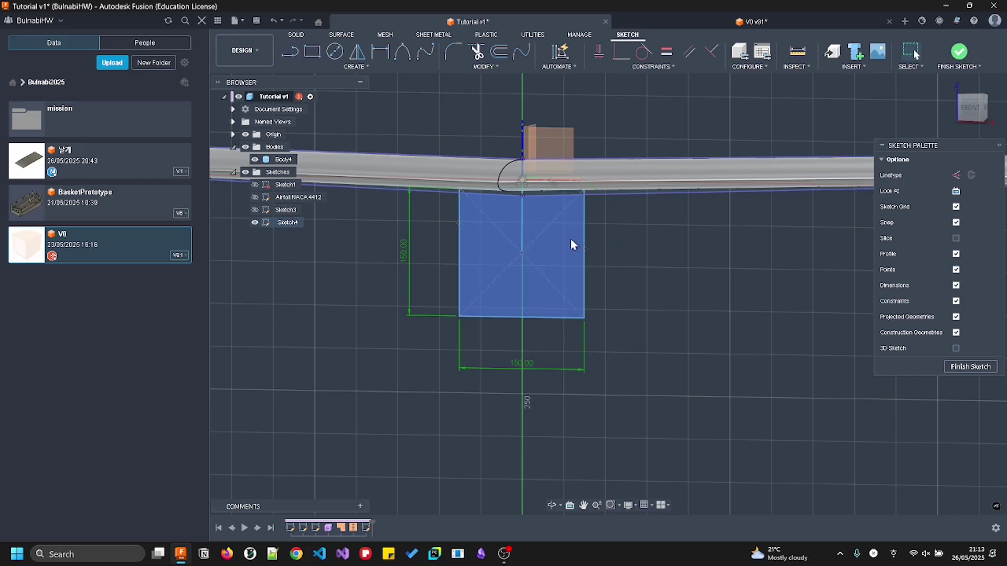
Apply a Horizontal/Vertical constraint to the line between the square's centre and the origin
click(521, 226)
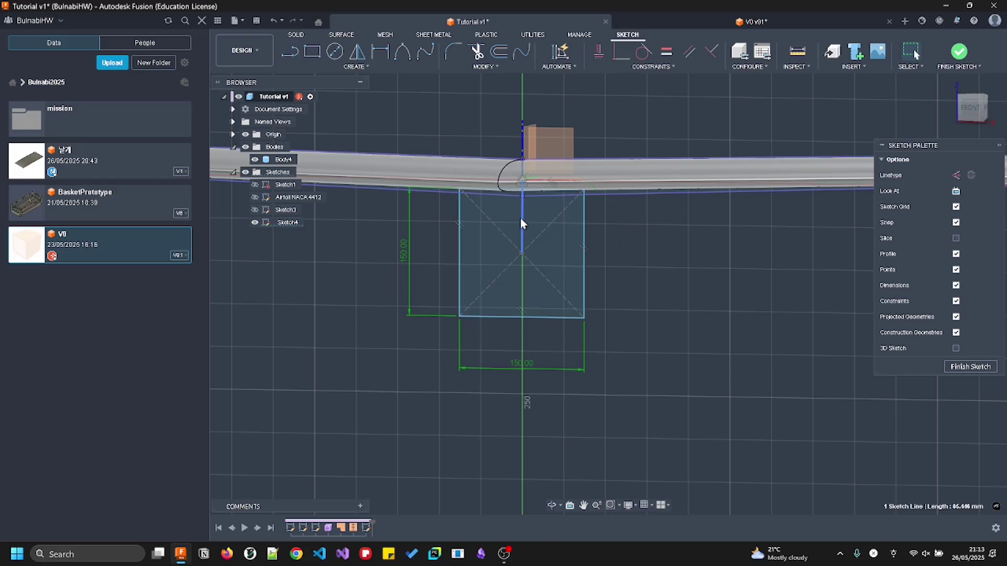
click(599, 55)
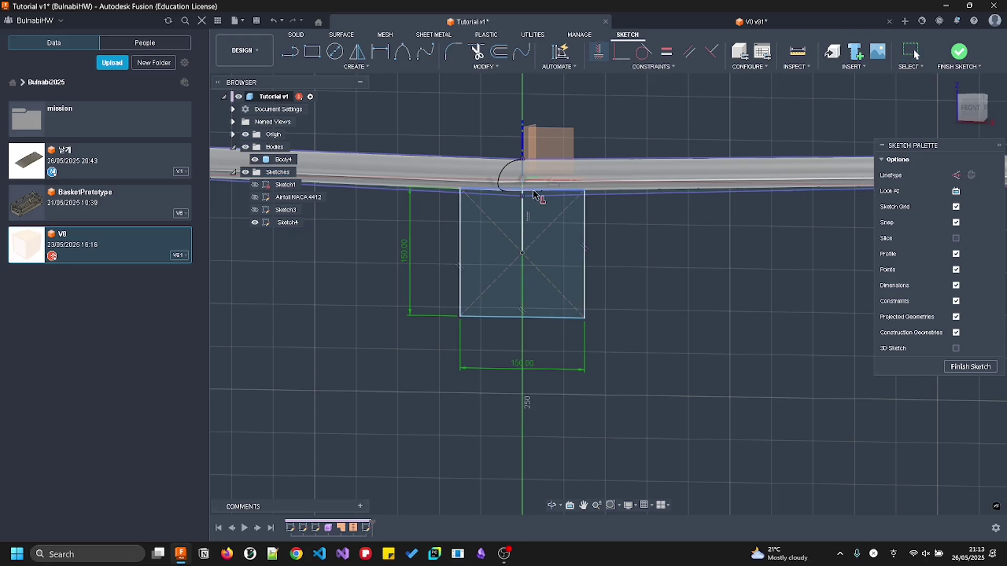
click(598, 54)
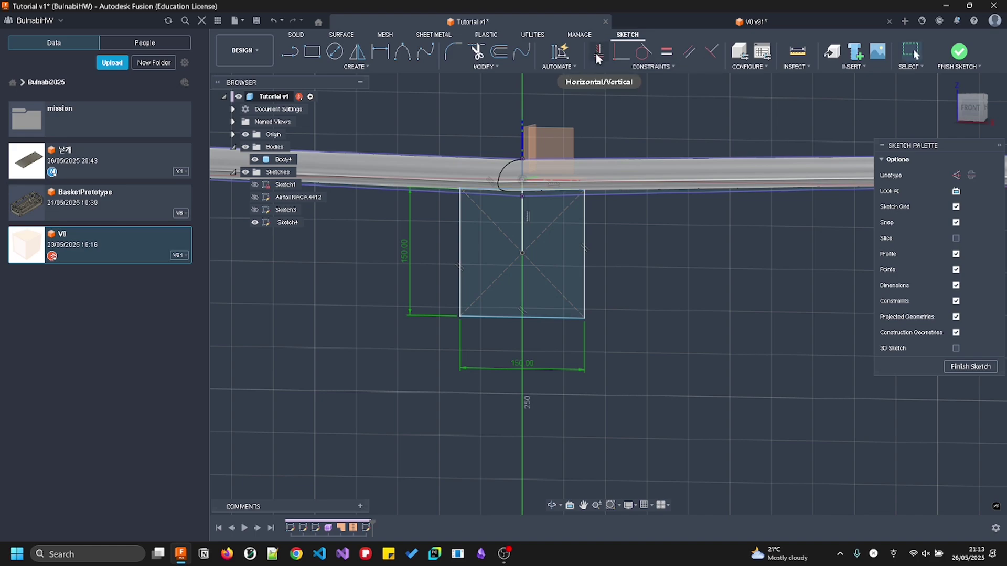
Move the square up by its upper edge into the wing section, its centre about 76 mm below the origin
scroll(589, 200, up, 2)
click(590, 194)
click(558, 201)
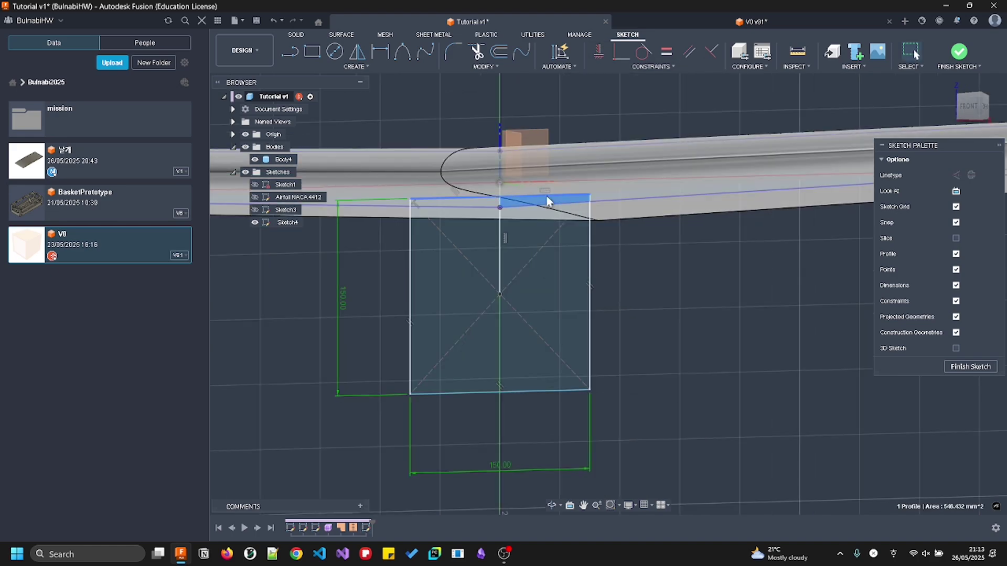
shift+middle_drag(554, 205, 532, 205)
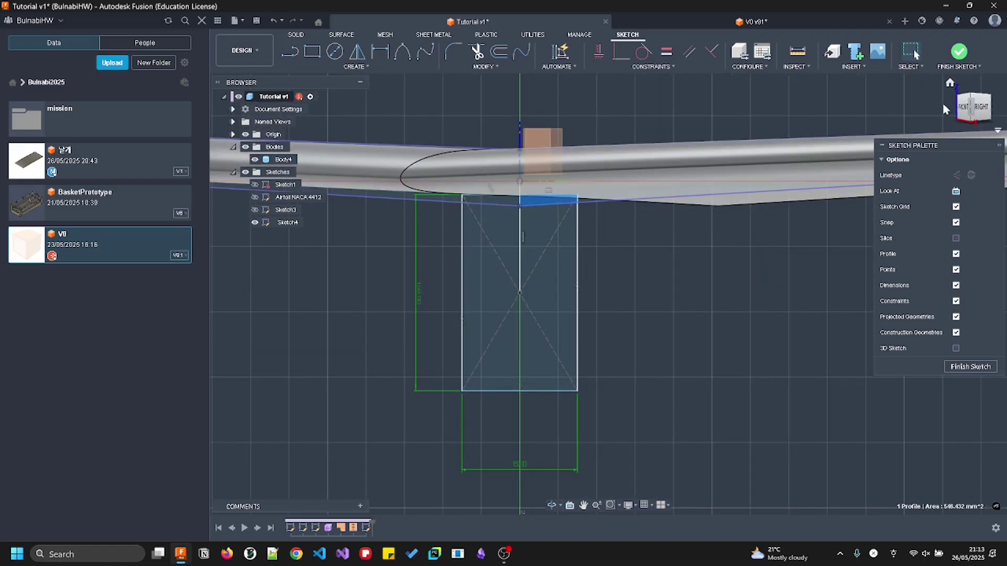
middle_drag(760, 219, 672, 234)
drag(675, 216, 682, 198)
shift+middle_drag(767, 206, 680, 190)
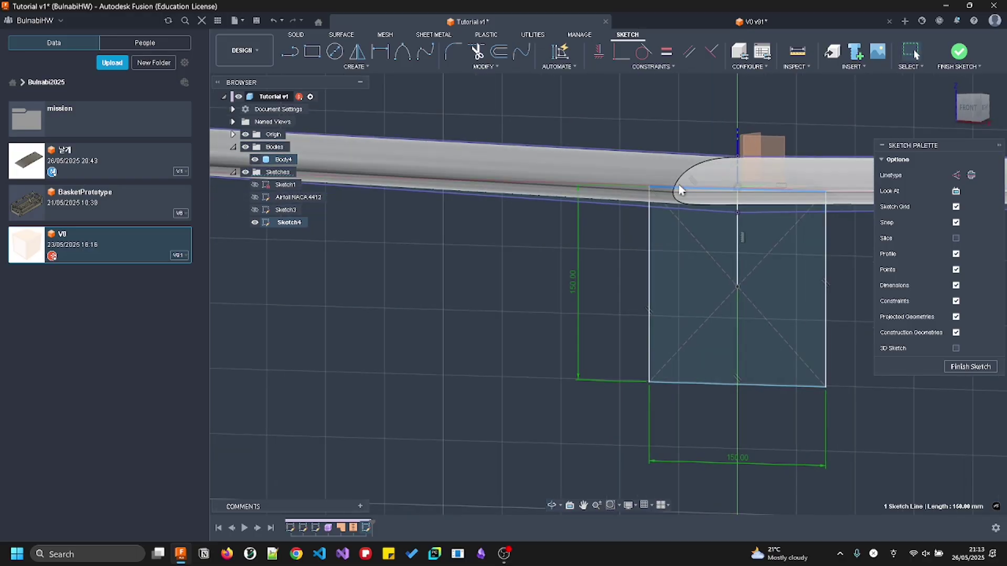
Examine how the square sits against the wing's underside from the front and side, selecting its centre line
click(966, 113)
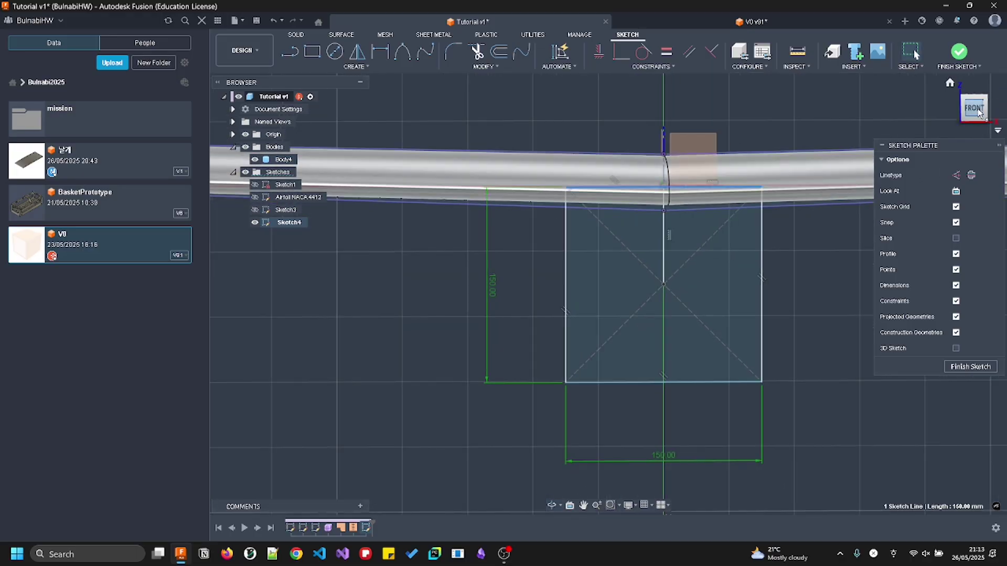
middle_drag(754, 288, 753, 251)
shift+middle_drag(776, 205, 794, 238)
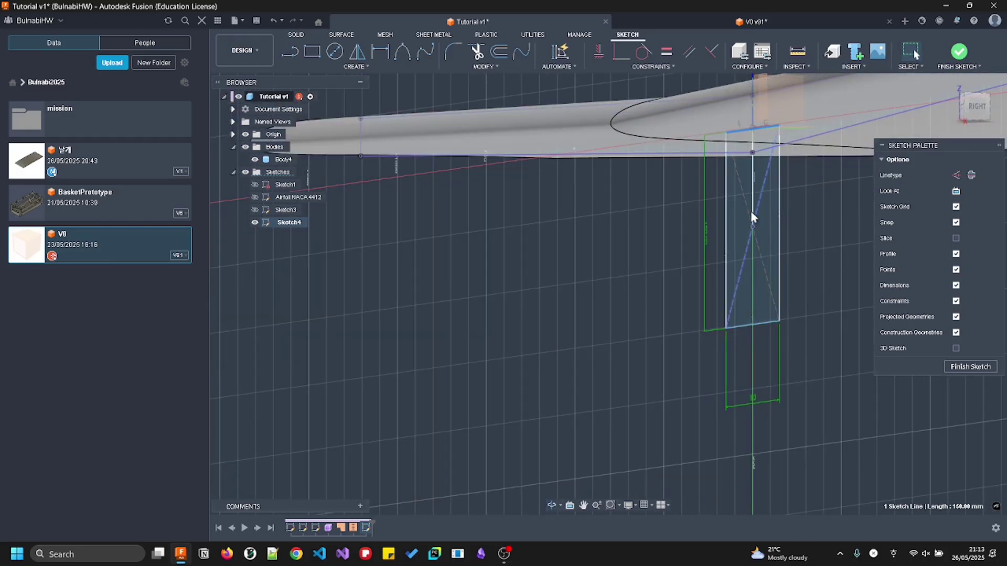
shift+middle_drag(705, 288, 834, 278)
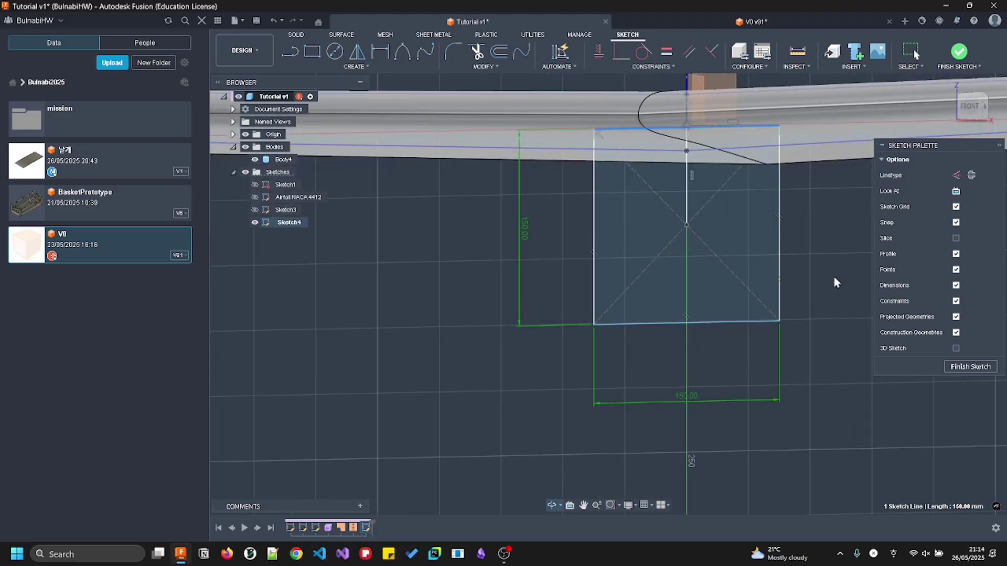
scroll(671, 120, up, 3)
key(h)
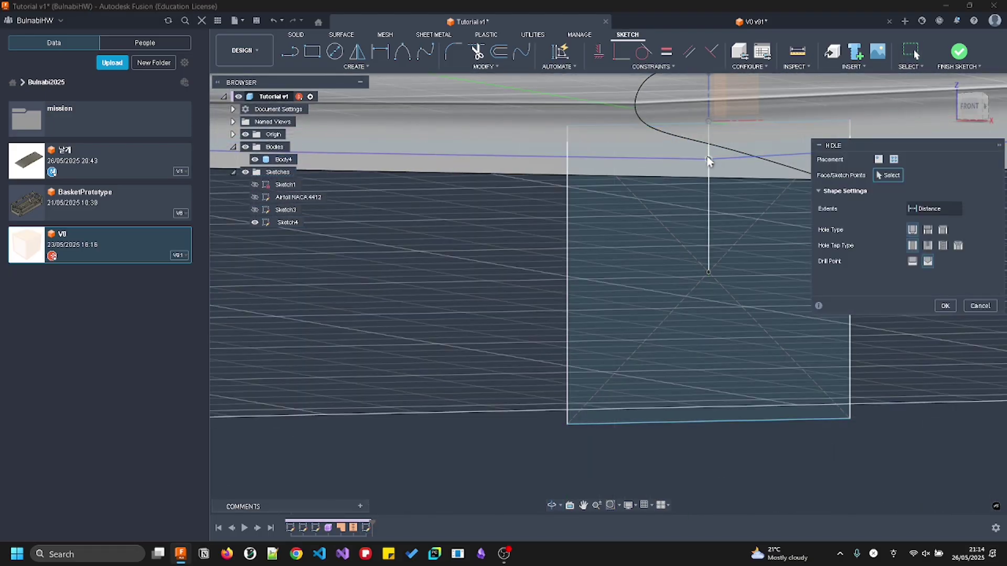
key(Escape)
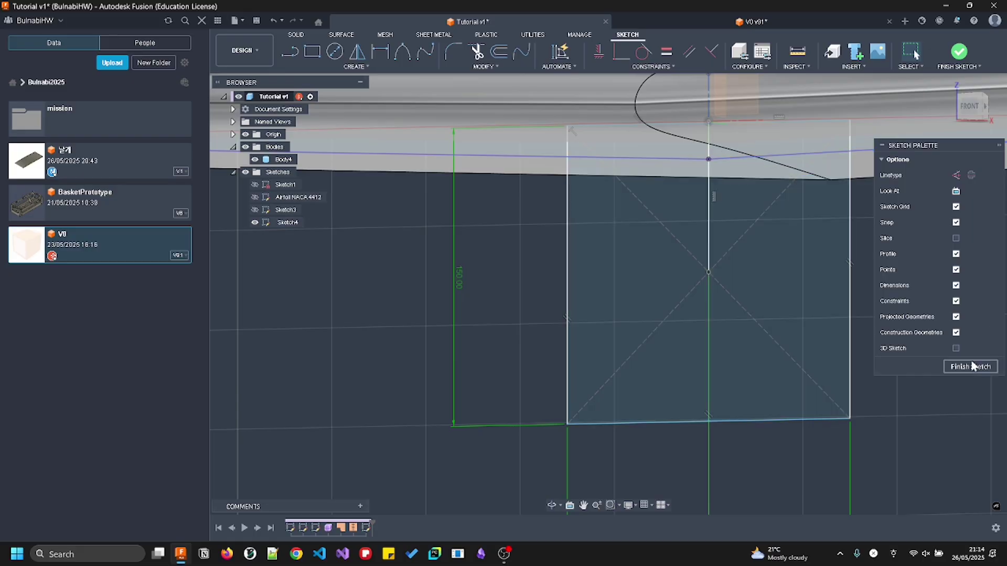
scroll(652, 304, down, 2)
scroll(651, 298, down, 2)
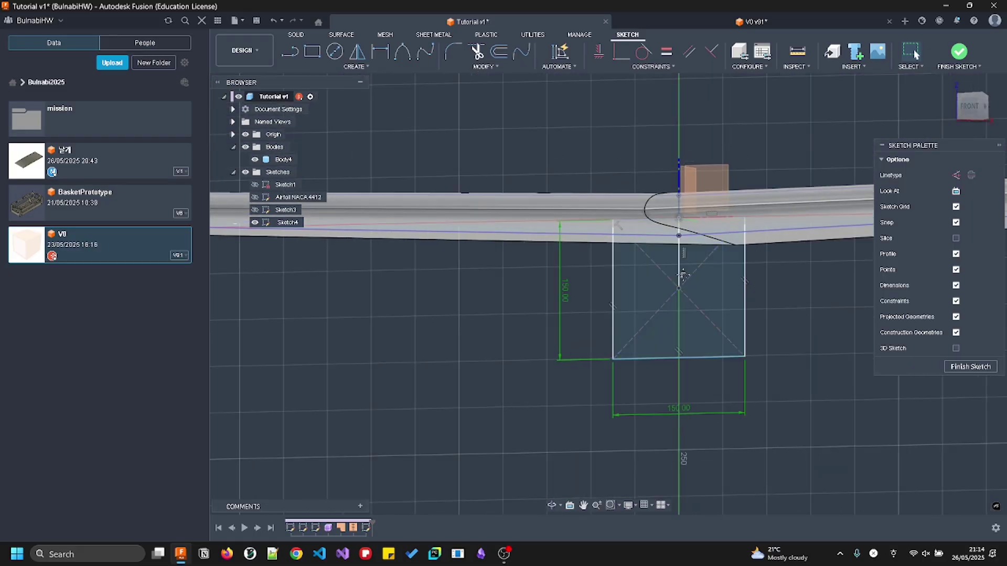
middle_drag(682, 275, 565, 232)
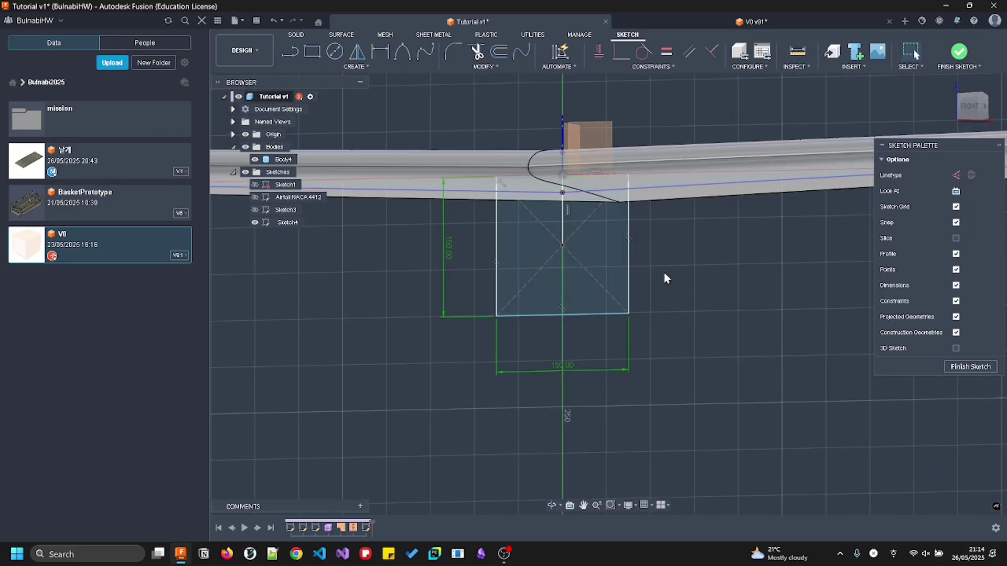
click(560, 214)
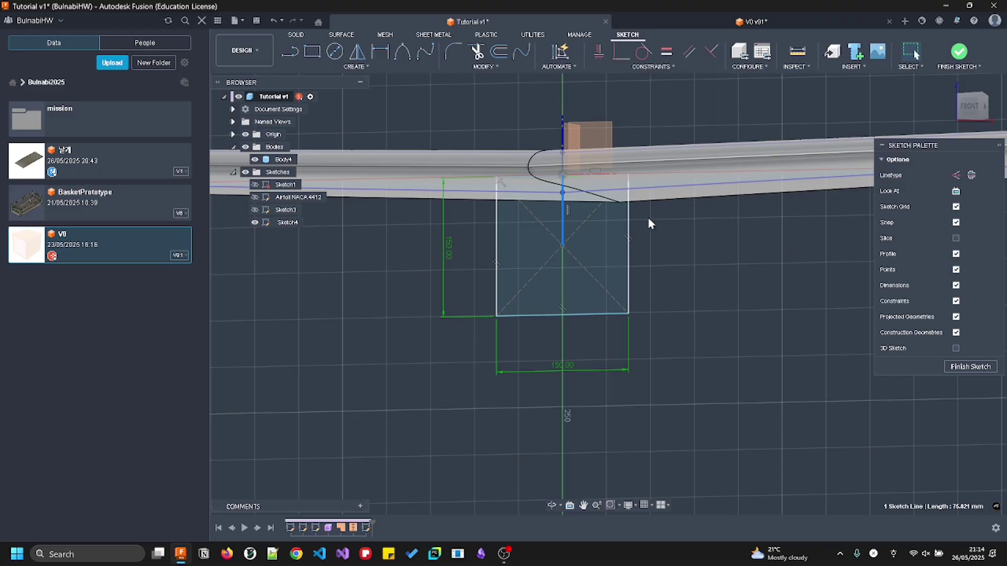
click(676, 238)
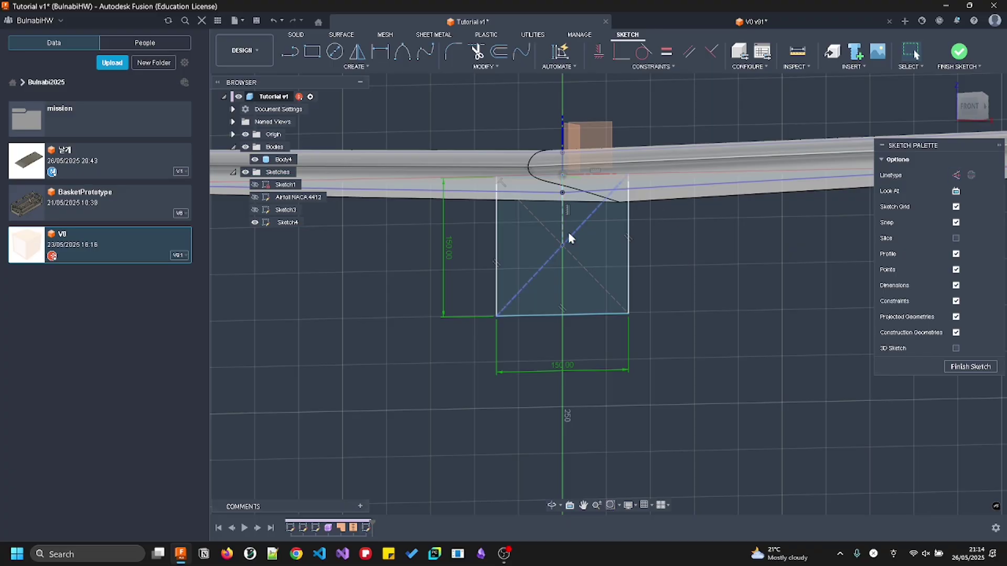
scroll(556, 216, up, 2)
click(571, 210)
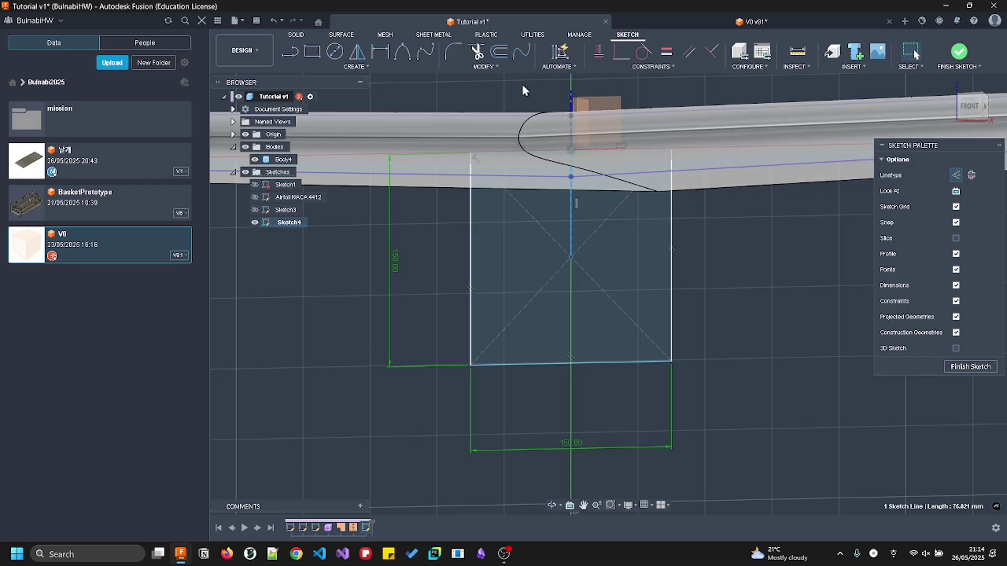
click(471, 270)
click(440, 300)
click(568, 220)
click(697, 266)
click(565, 222)
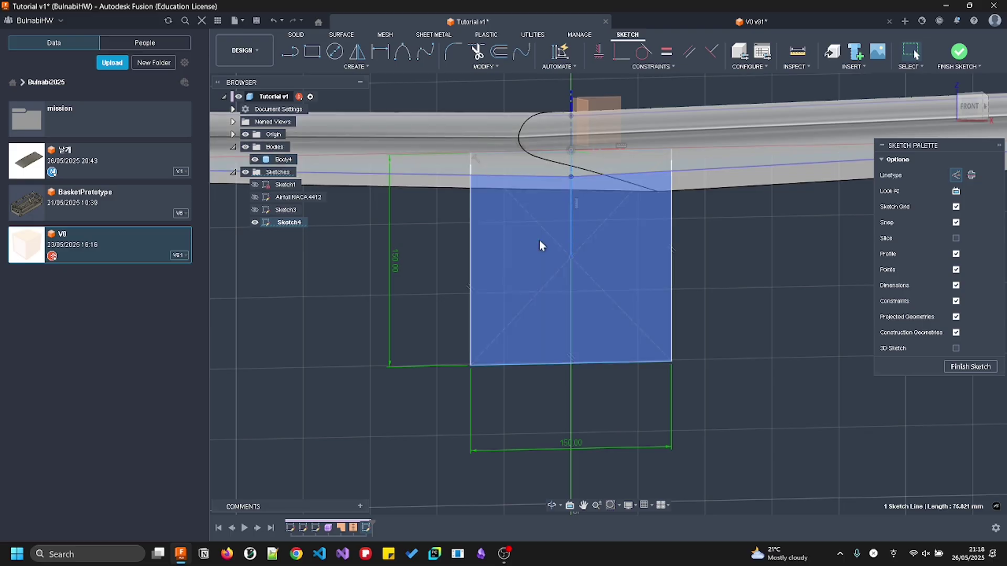
click(709, 296)
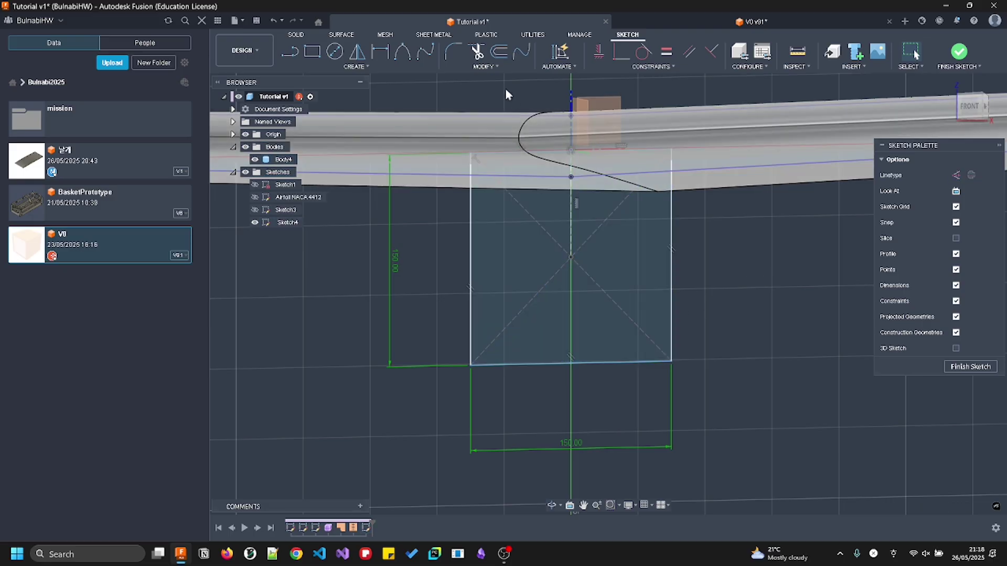
Offset the 150 mm square inward by 15 mm to form the fuselage wall thickness
click(496, 53)
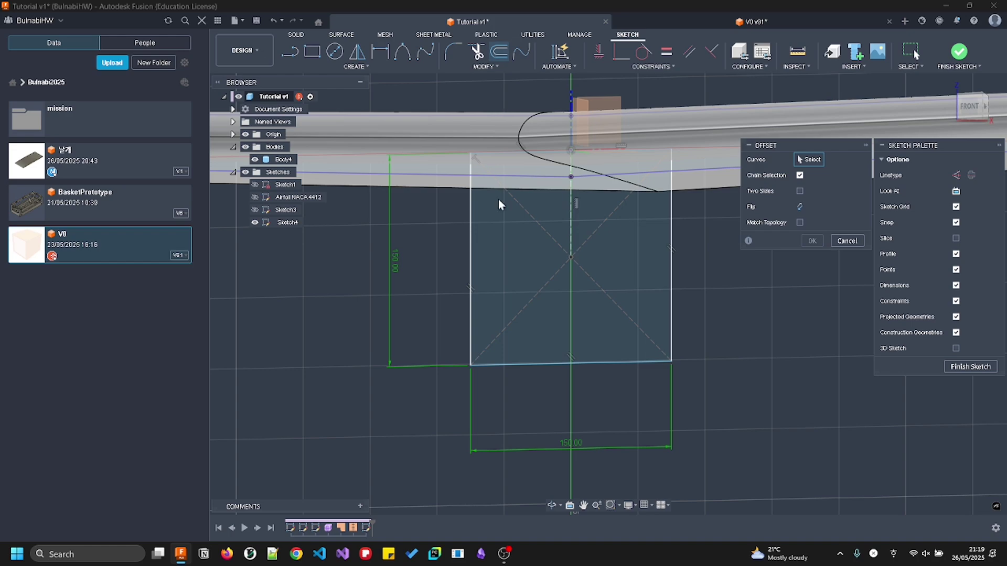
click(471, 268)
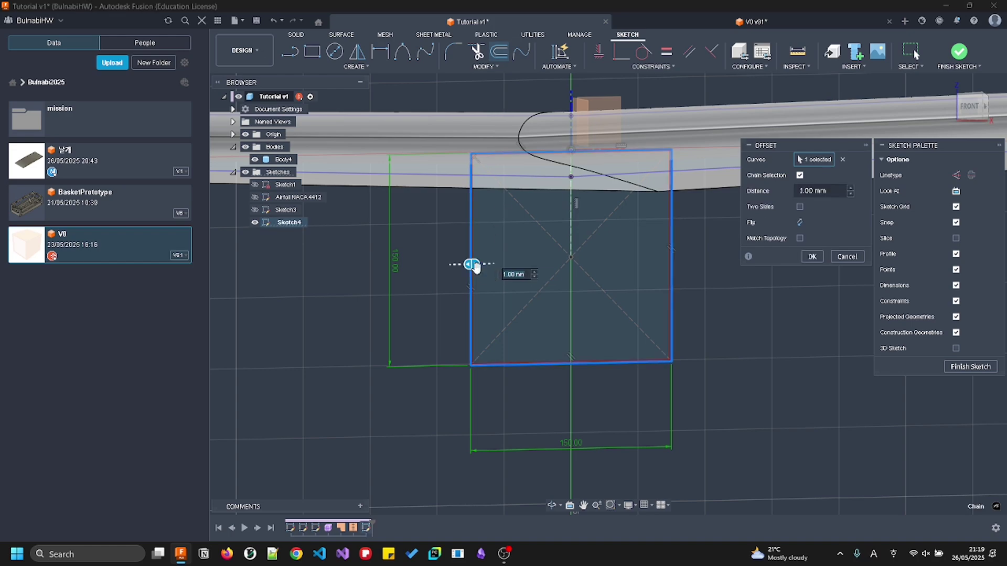
drag(483, 265, 494, 264)
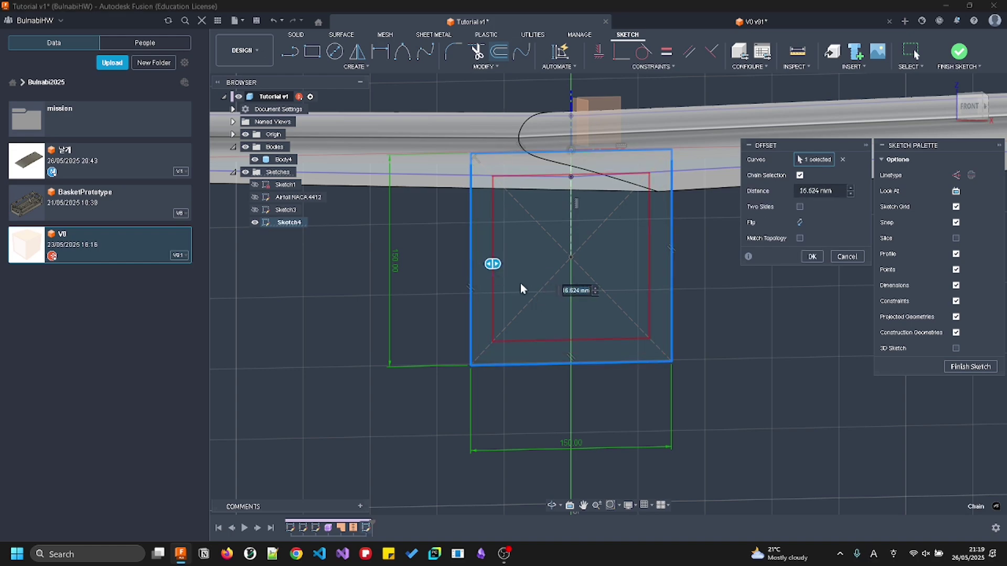
text(15)
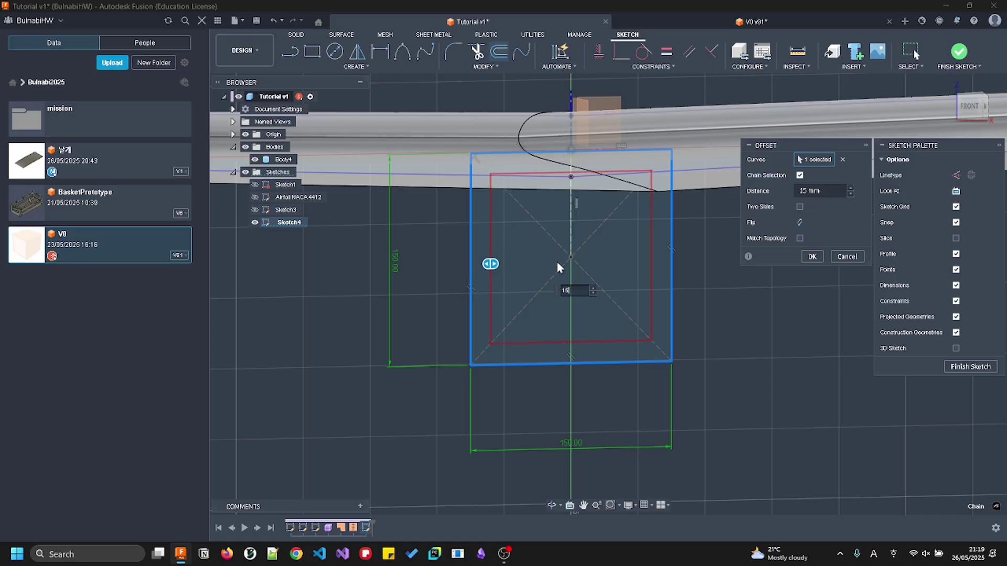
key(Return)
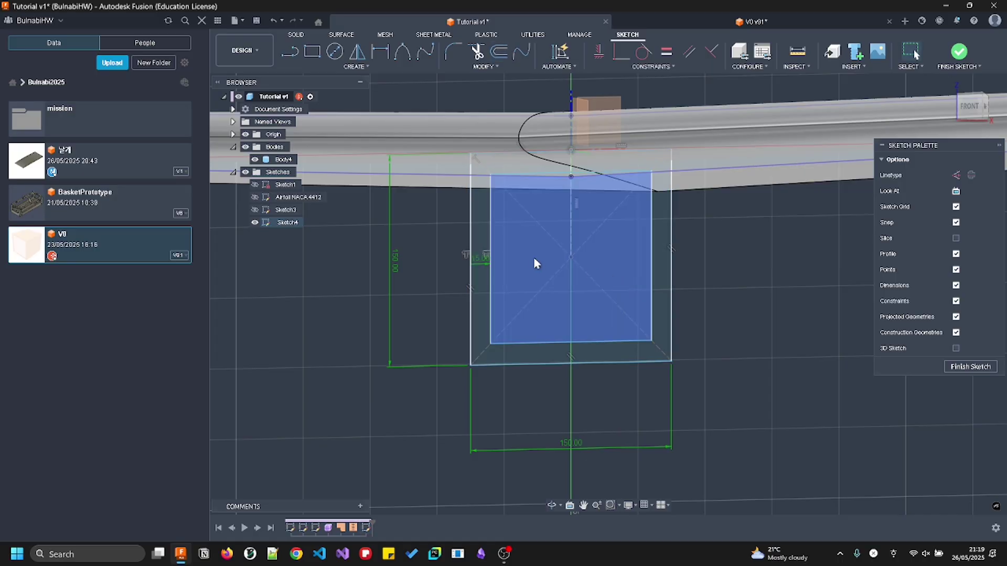
middle_drag(701, 263, 663, 292)
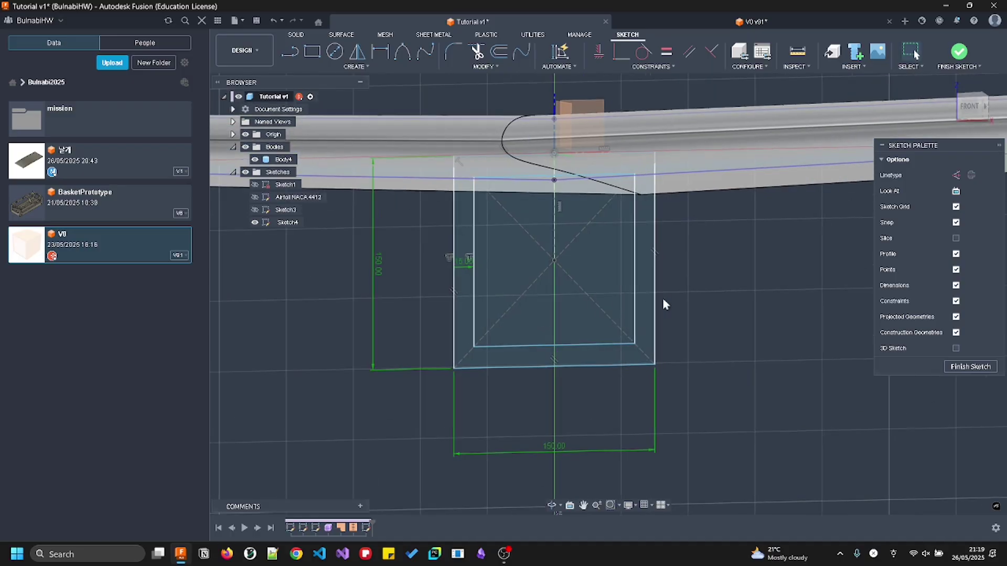
scroll(665, 267, down, 4)
scroll(592, 254, up, 1)
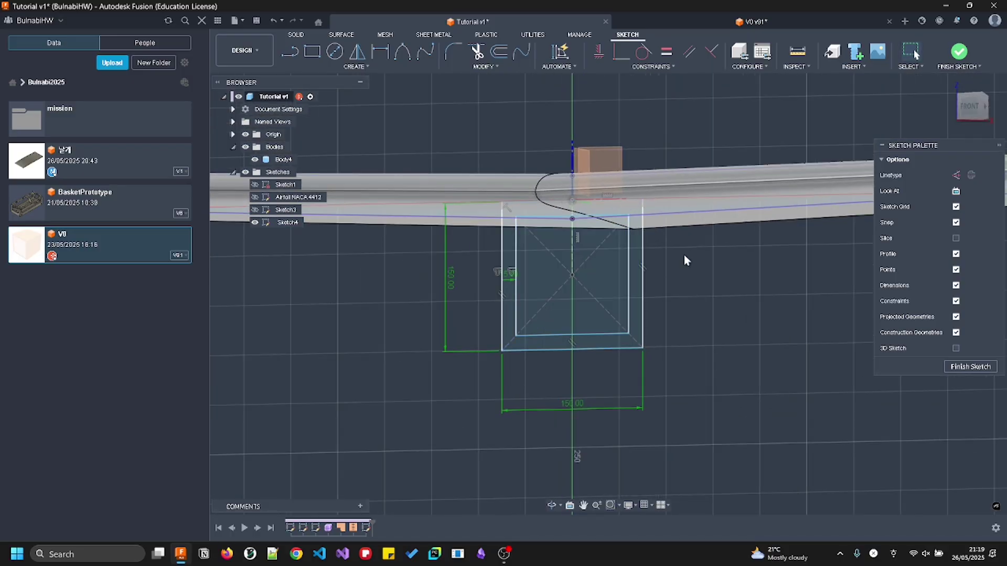
key(l)
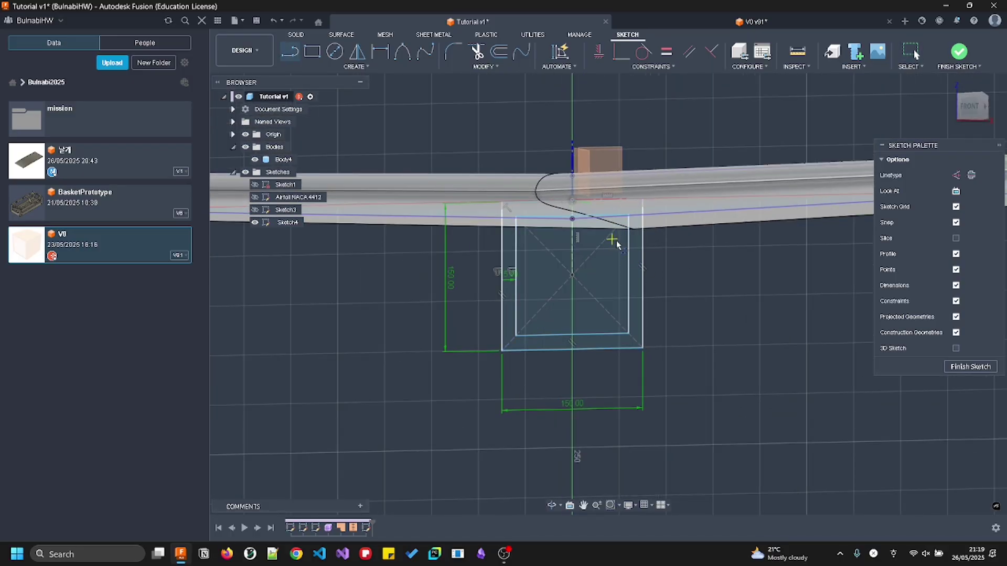
scroll(661, 250, up, 1)
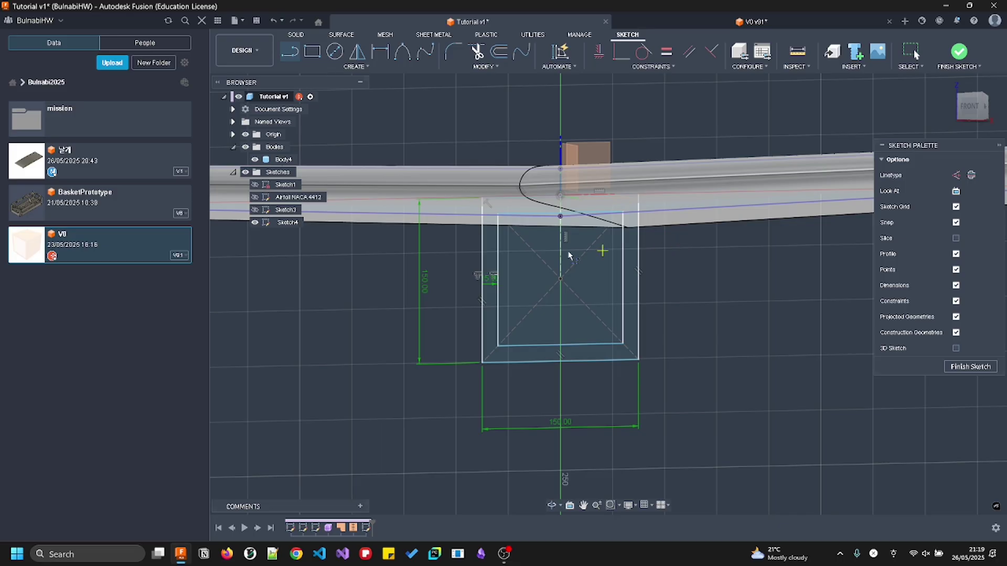
click(482, 235)
click(639, 234)
key(Escape)
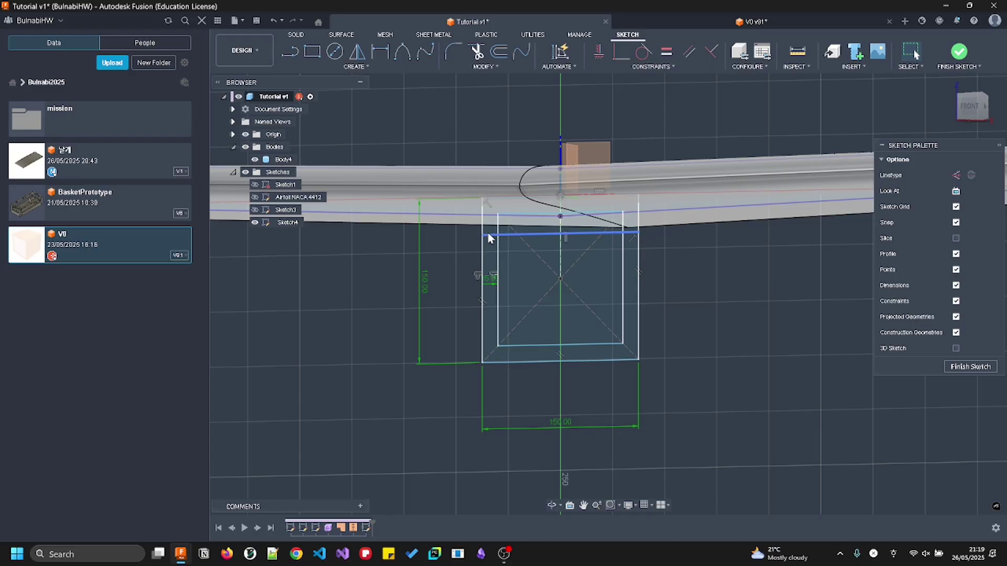
click(523, 233)
key(Delete)
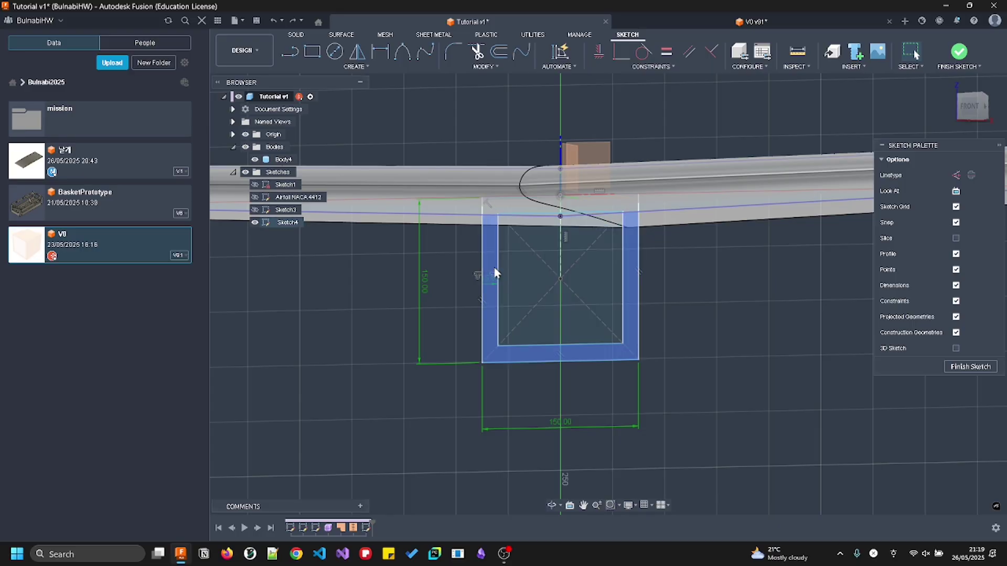
Draw a line across the full width of the outer square, just below the wing's underside
key(l)
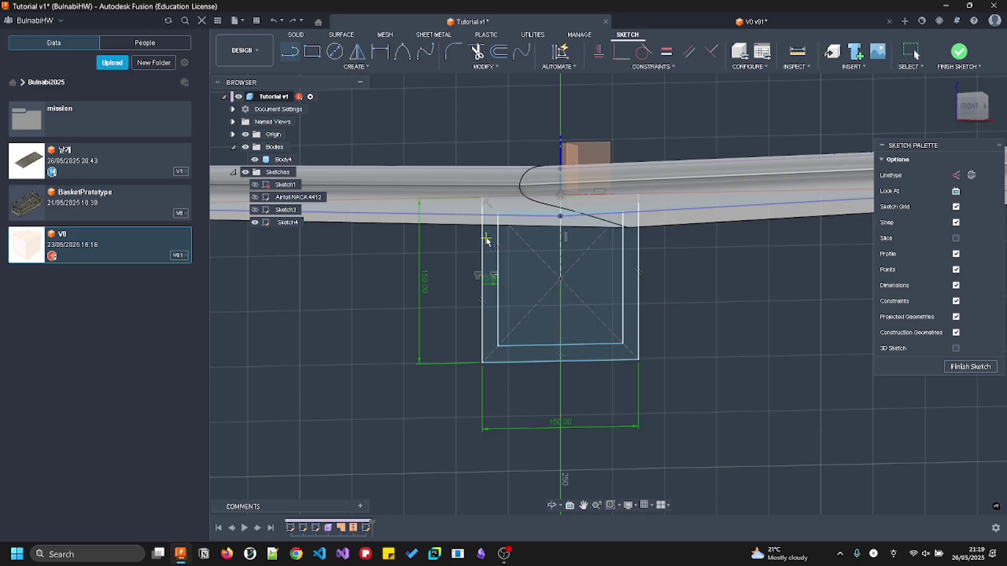
click(482, 236)
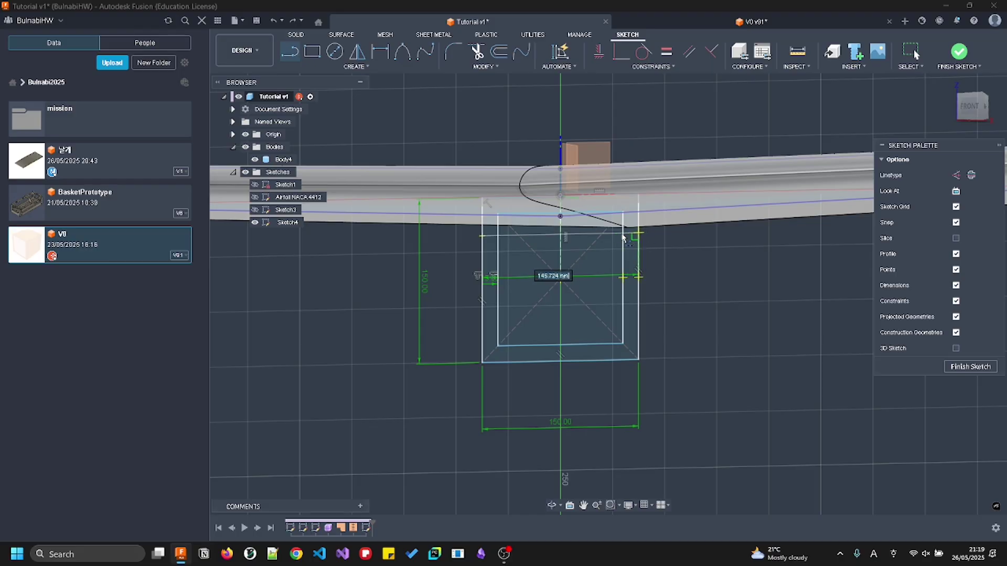
click(647, 239)
key(Escape)
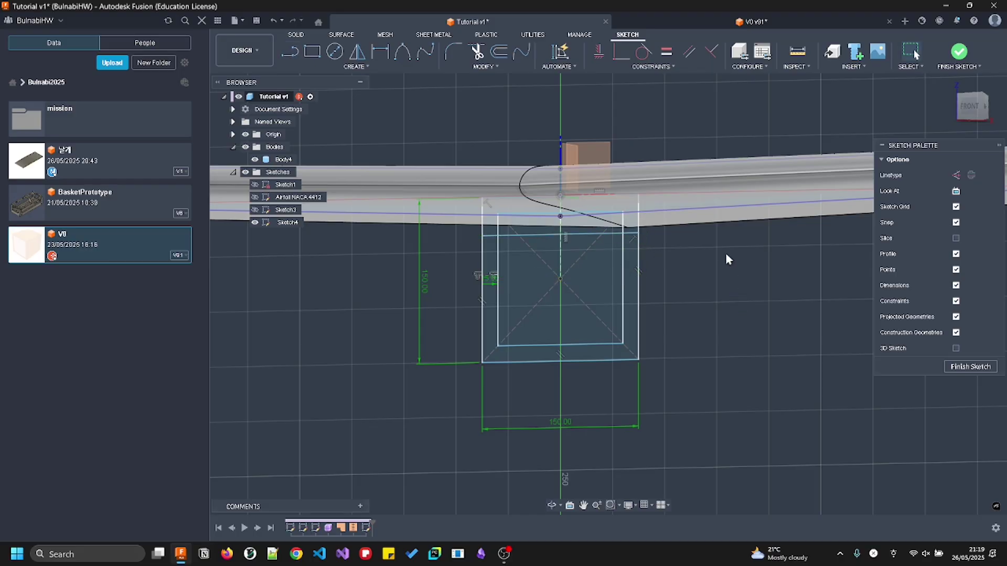
Dimension the crossing line 20 mm below the inner square's upper edge
scroll(550, 247, up, 2)
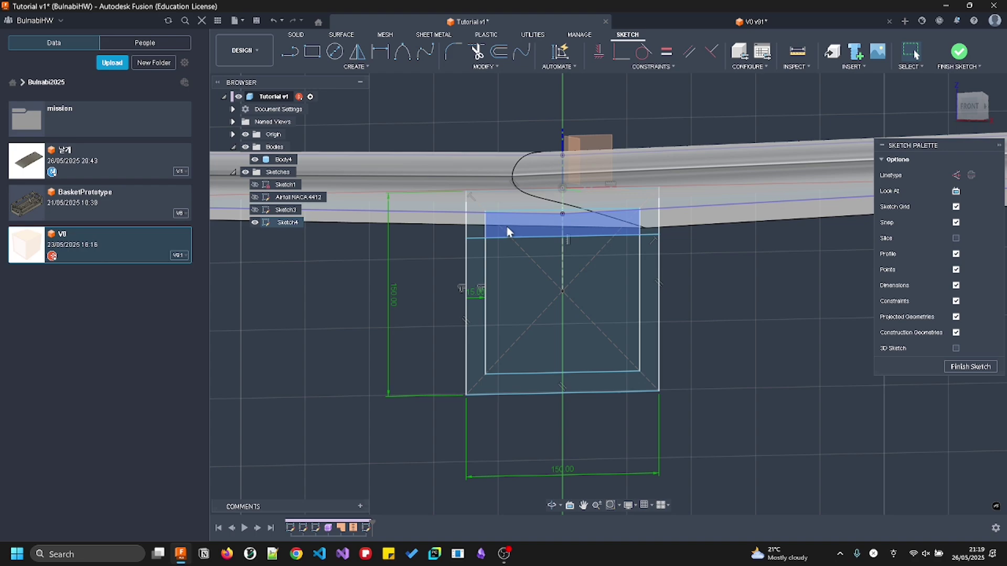
key(d)
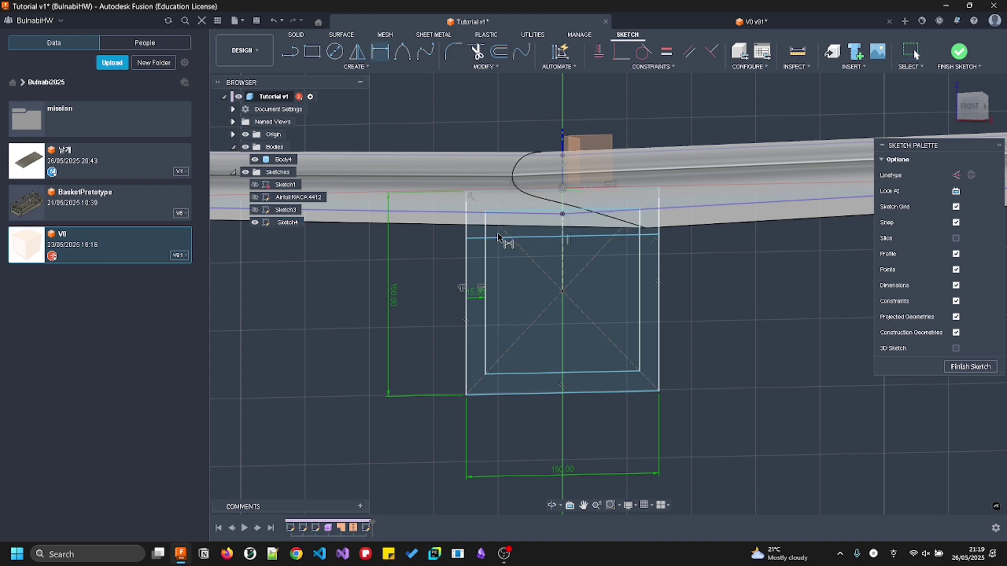
click(501, 237)
click(505, 211)
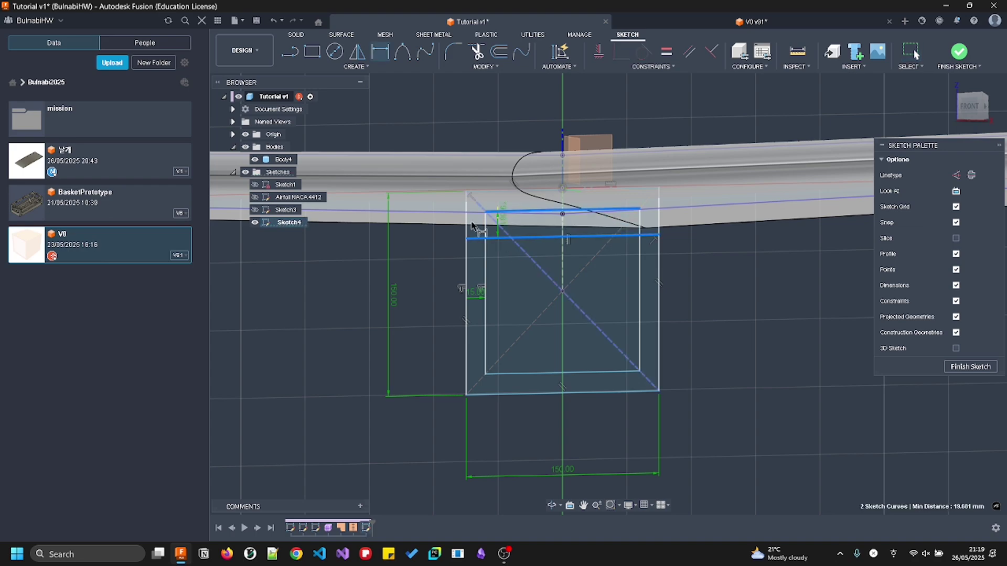
click(438, 230)
key(Return)
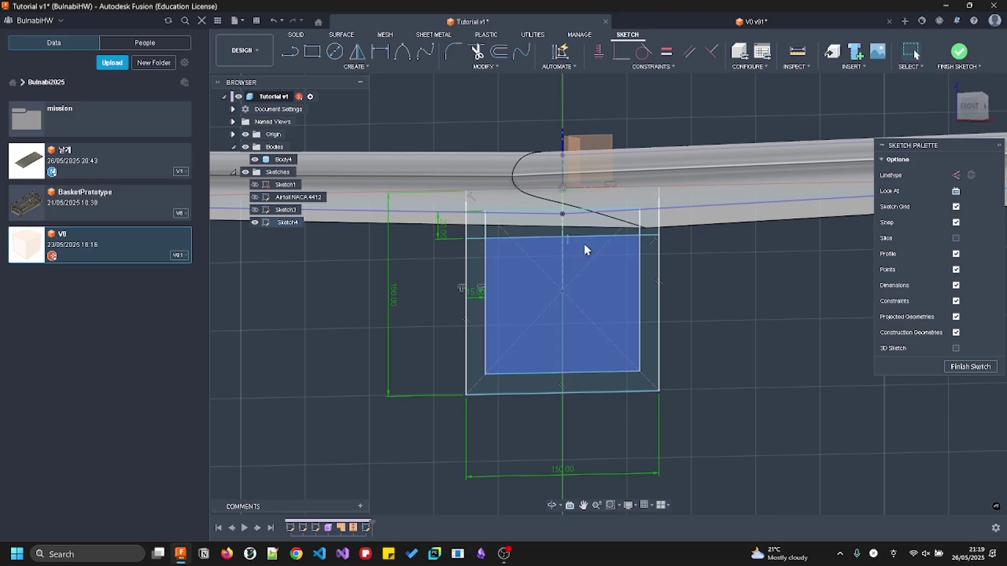
Nudge the nested squares slightly upward by the inner square's upper edge
click(564, 211)
drag(565, 210, 571, 208)
click(697, 243)
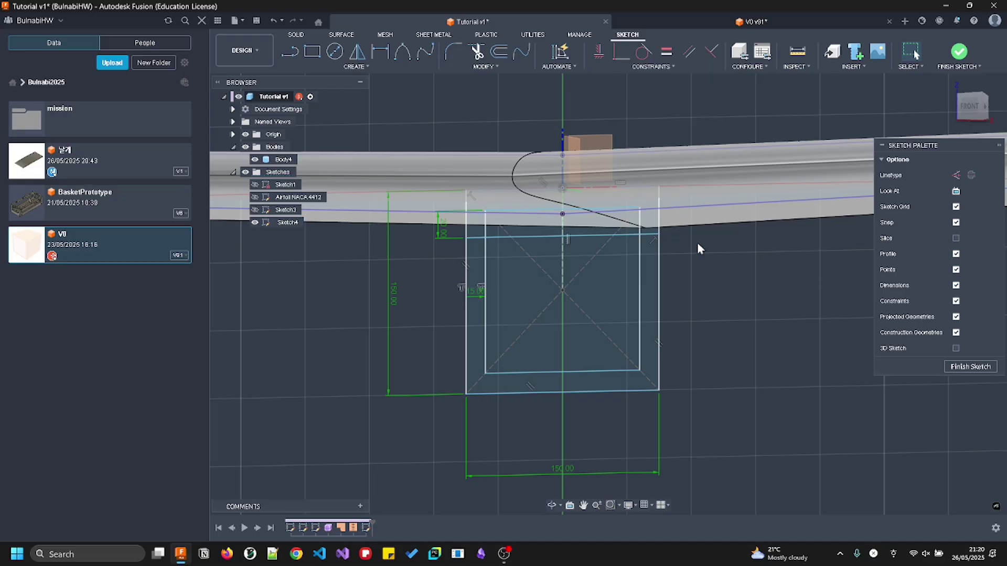
click(500, 237)
click(756, 264)
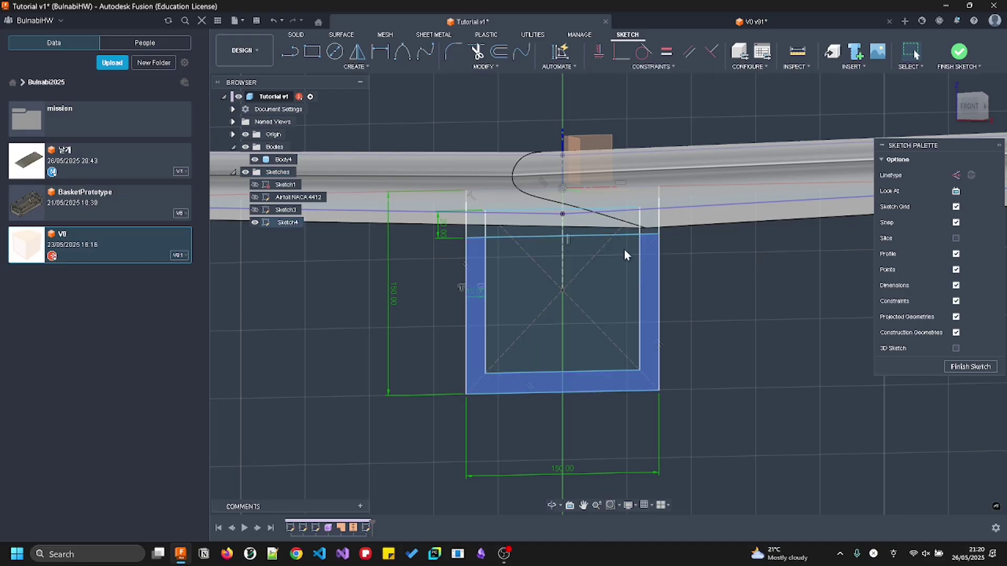
click(590, 235)
key(d)
click(611, 211)
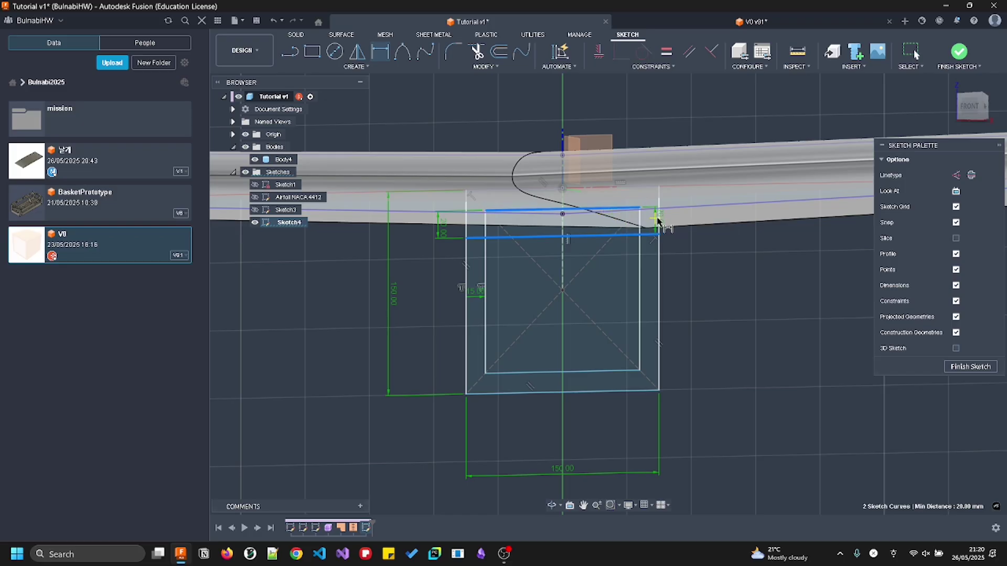
key(Escape)
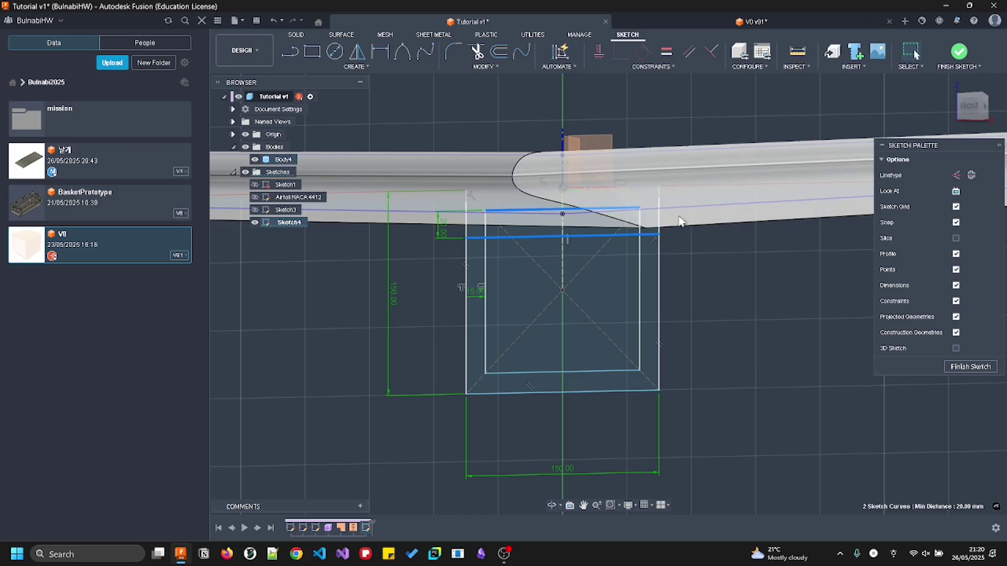
key(Escape)
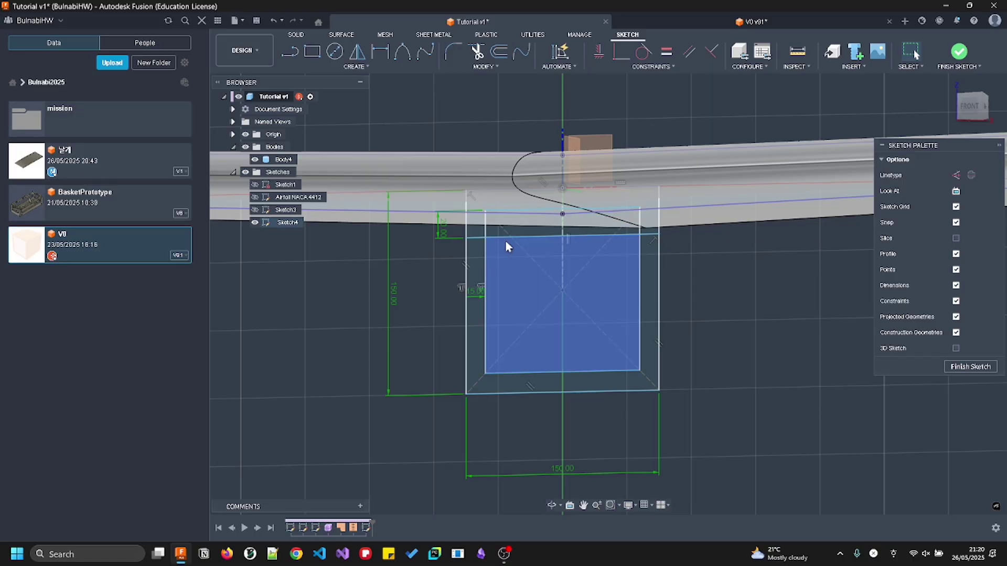
Shift the nested squares slightly downward, moving them by the inner upper edge and the crossing line
drag(556, 207, 552, 209)
click(747, 251)
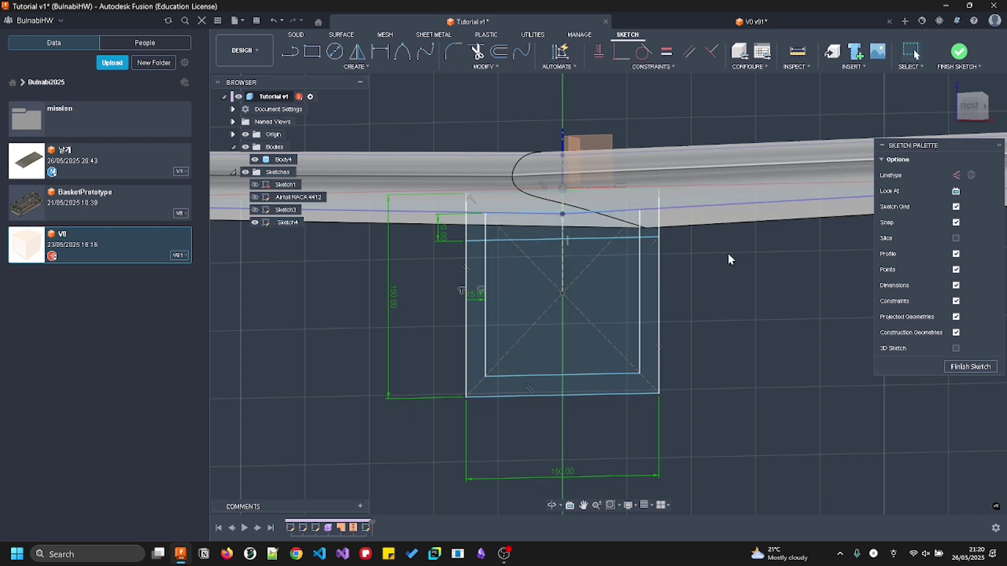
click(568, 238)
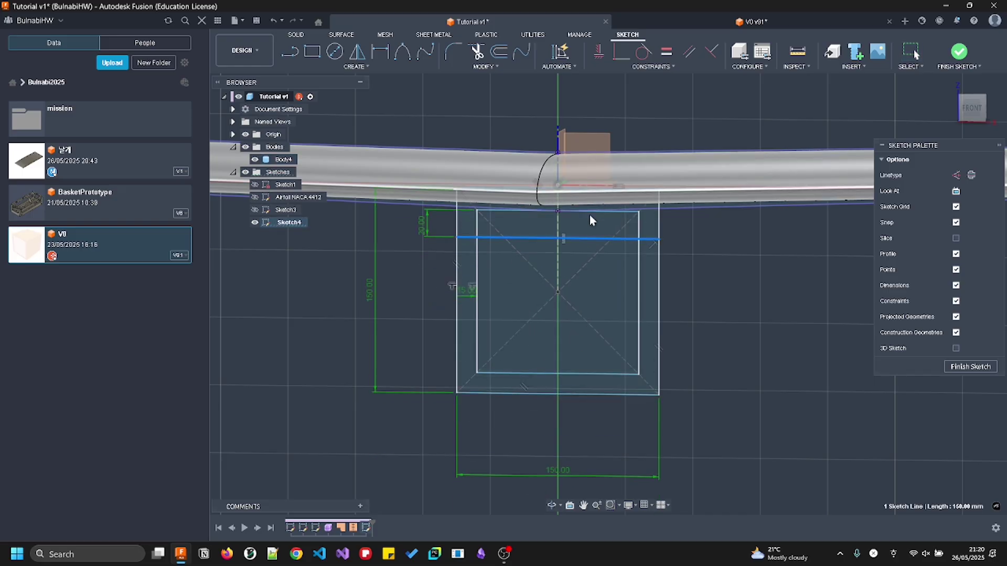
mouse_move(590, 239)
mouse_down()
mouse_move(587, 270)
mouse_move(599, 240)
mouse_up()
click(753, 270)
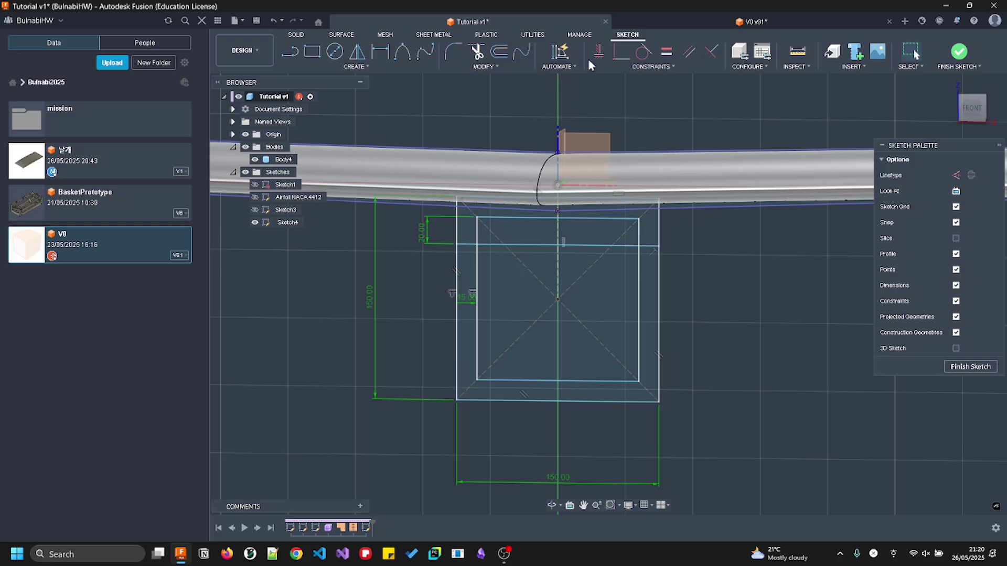
Apply a Coincident constraint between the outer square's upper edge and the sketch origin
click(527, 197)
click(557, 186)
key(Escape)
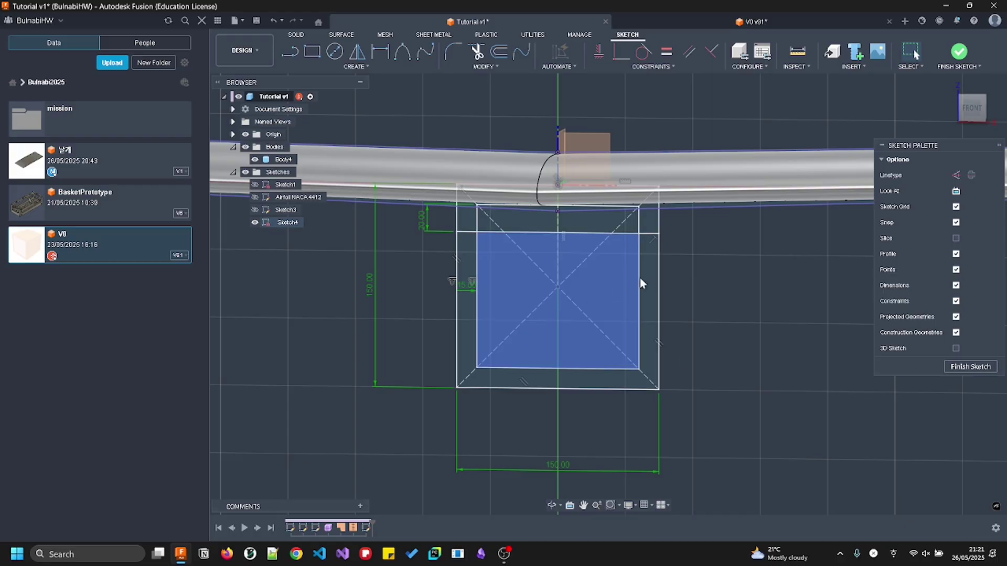
Examine the fuselage opening and its side walls in the V0 design, and return to the Tutorial sketch
scroll(618, 288, up, 5)
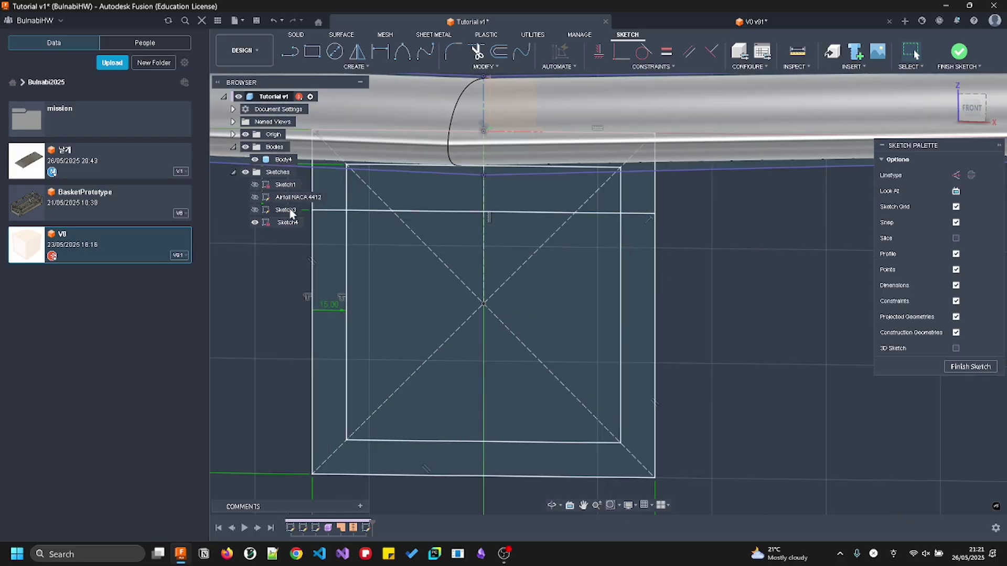
click(728, 20)
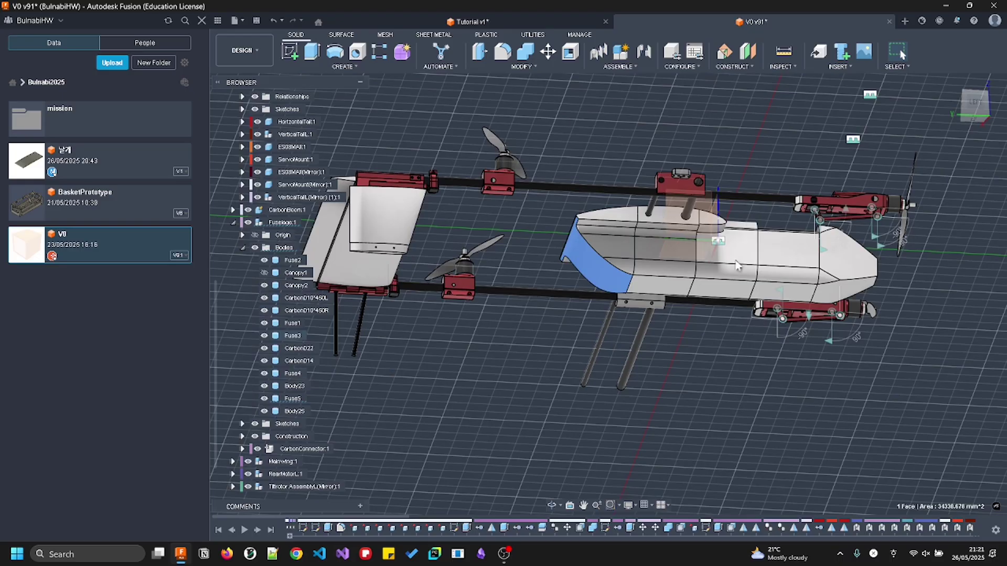
scroll(505, 443, up, 5)
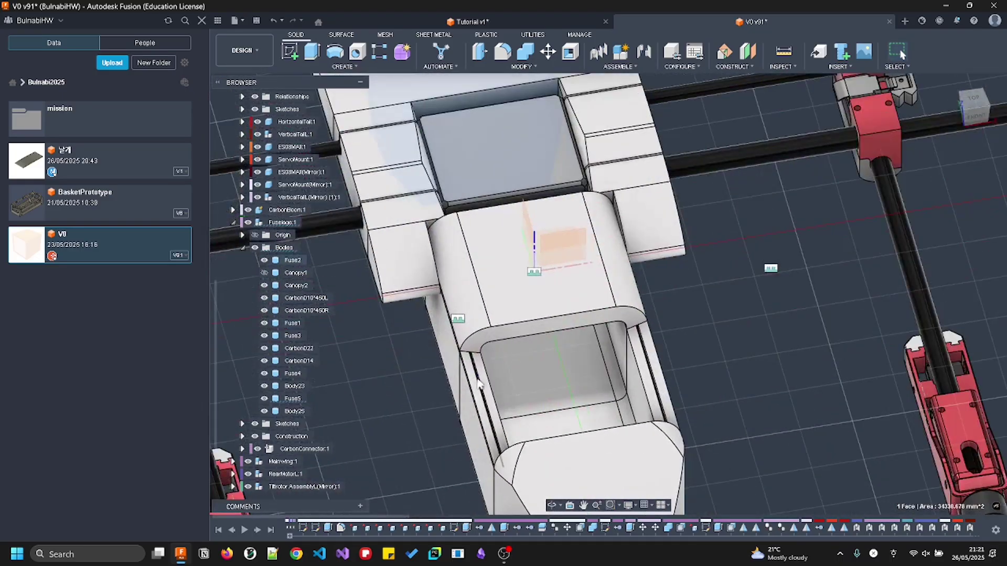
click(367, 24)
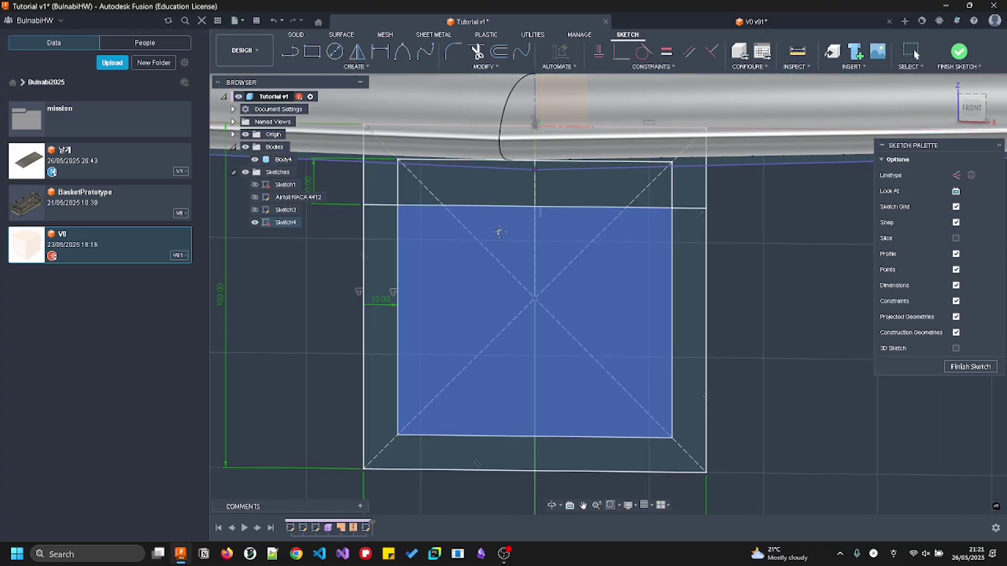
Draw an 8 mm diameter circle in each side wall, just below the horizontal line crossing the squares
key(c)
click(450, 234)
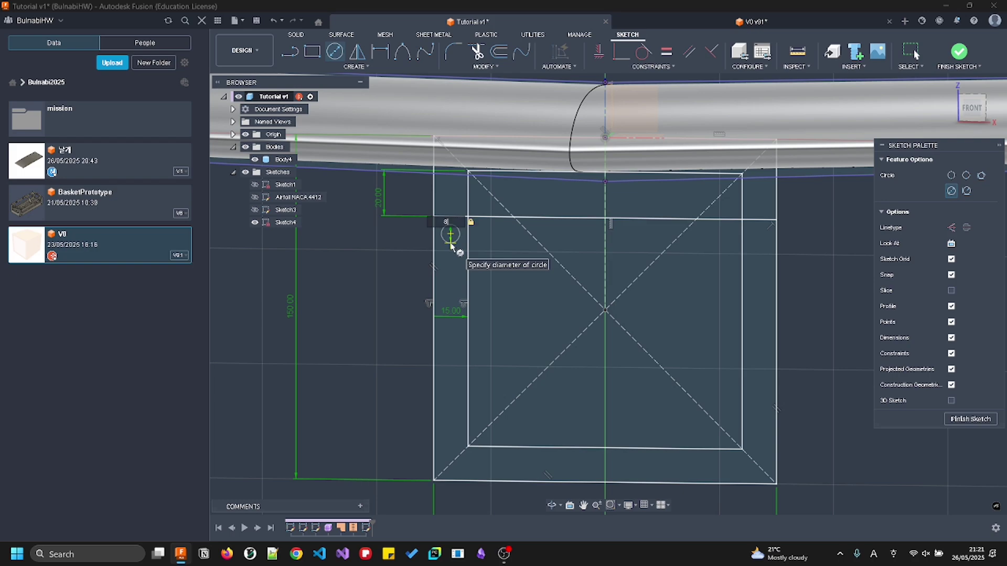
key(Return)
key(Escape)
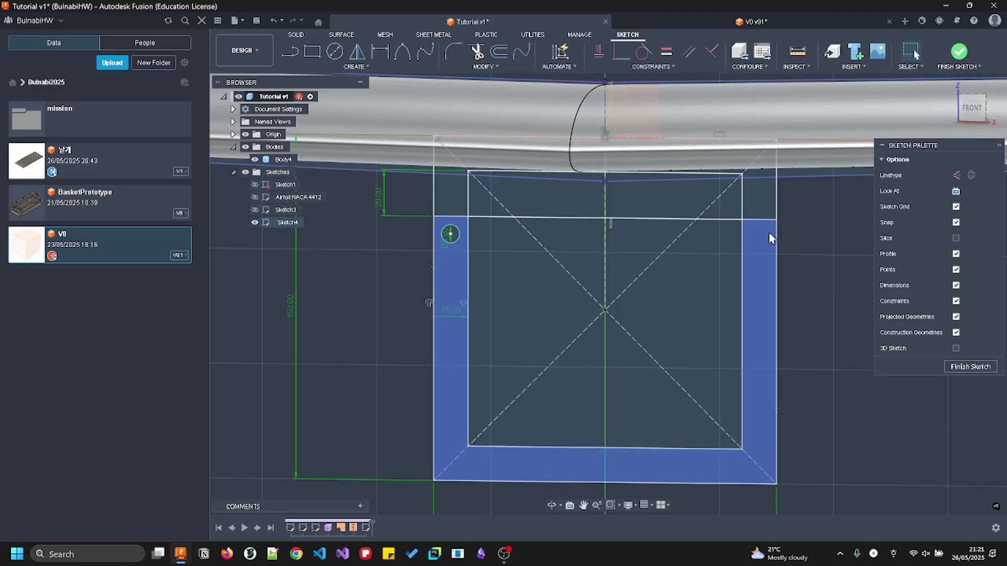
key(c)
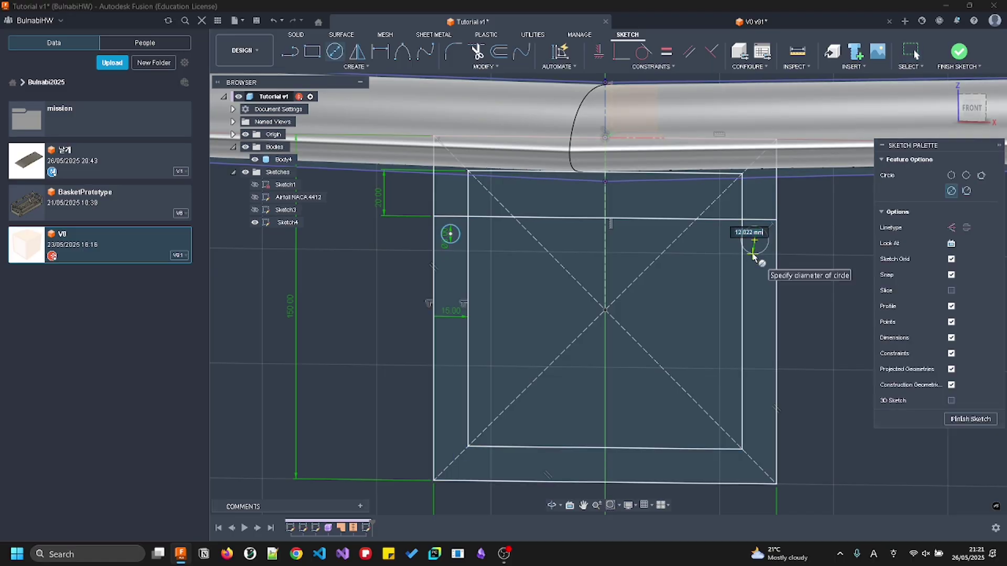
key(Return)
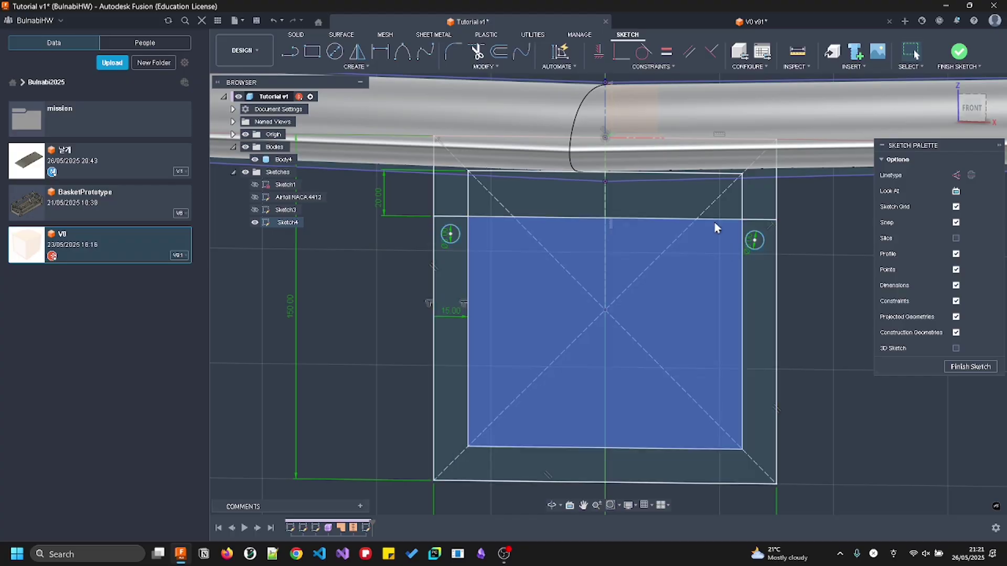
Draw a horizontal line across each side wall near its circle and convert both lines to construction geometry
key(l)
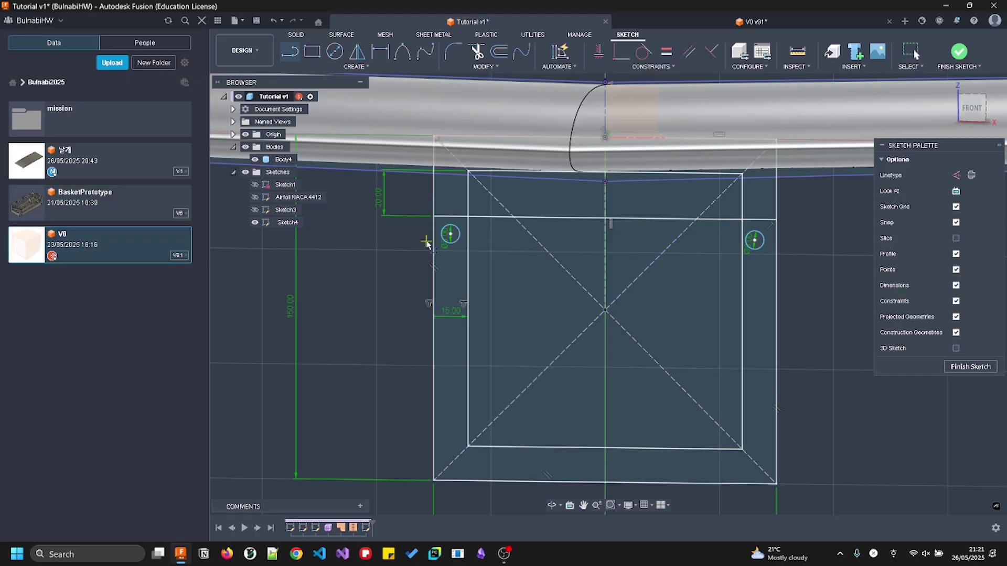
scroll(426, 242, up, 2)
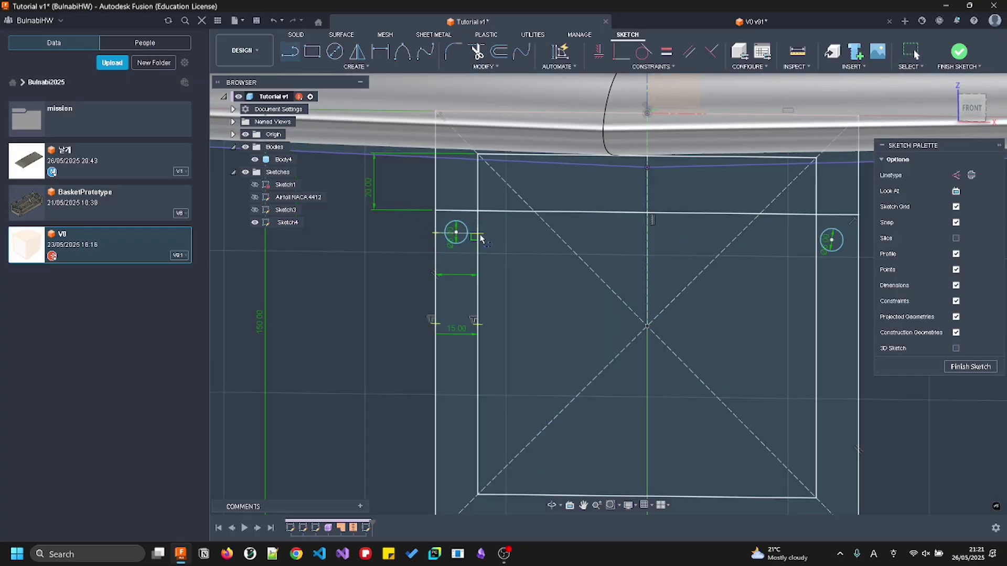
middle_drag(690, 250, 549, 294)
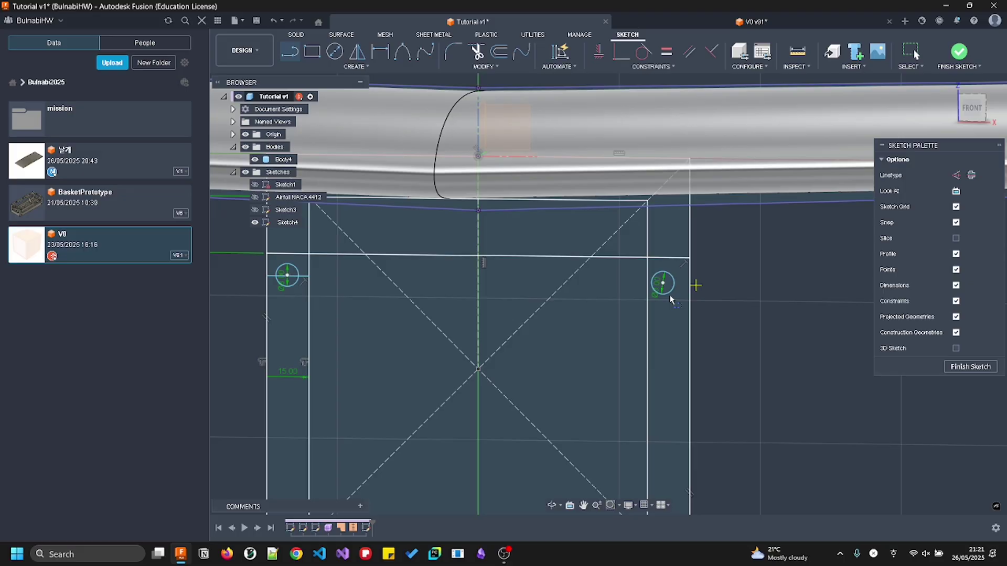
click(647, 297)
click(693, 297)
key(Escape)
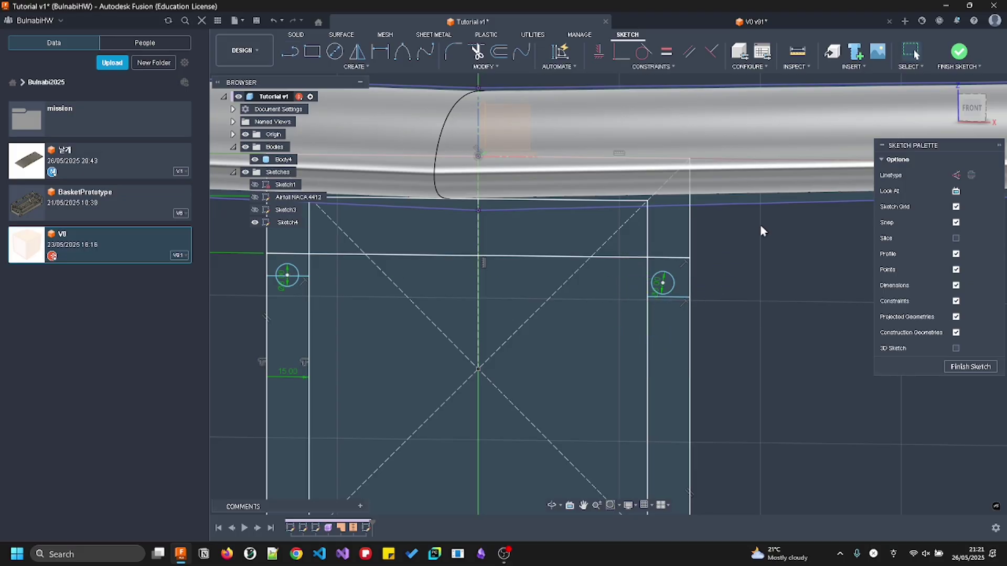
click(297, 277)
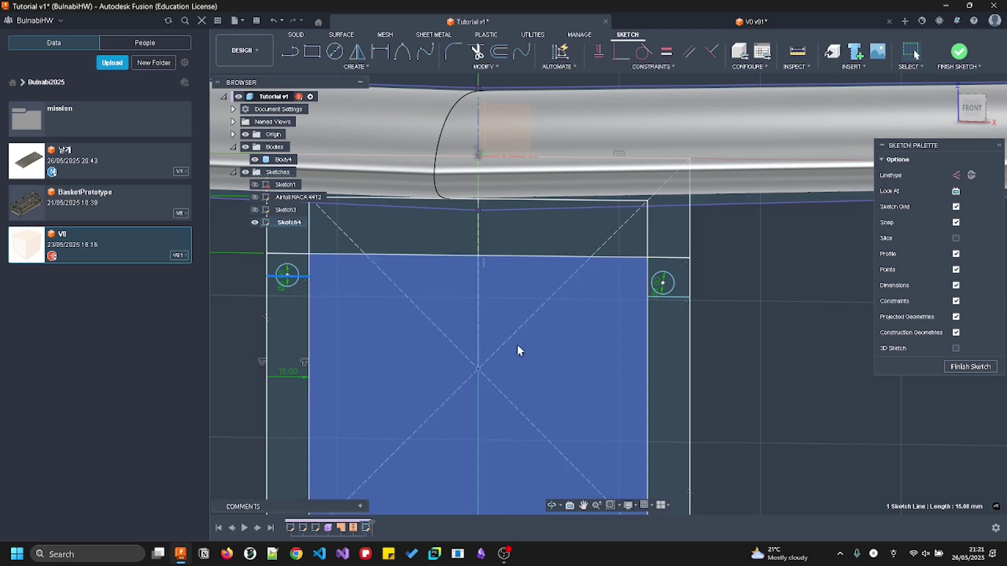
click(748, 272)
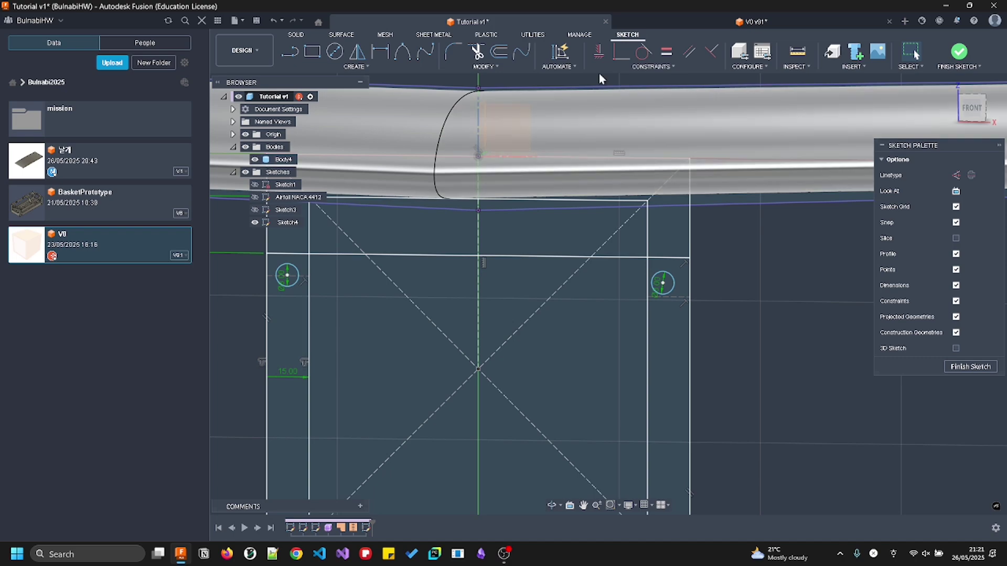
Apply MidPoint constraints to centre each circle on the horizontal construction line across its wall
click(639, 68)
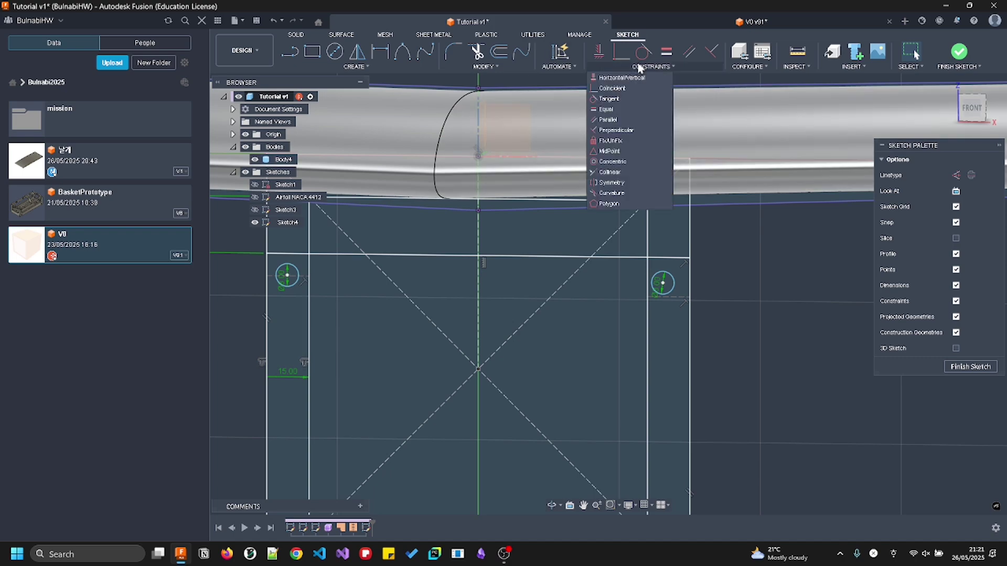
click(622, 148)
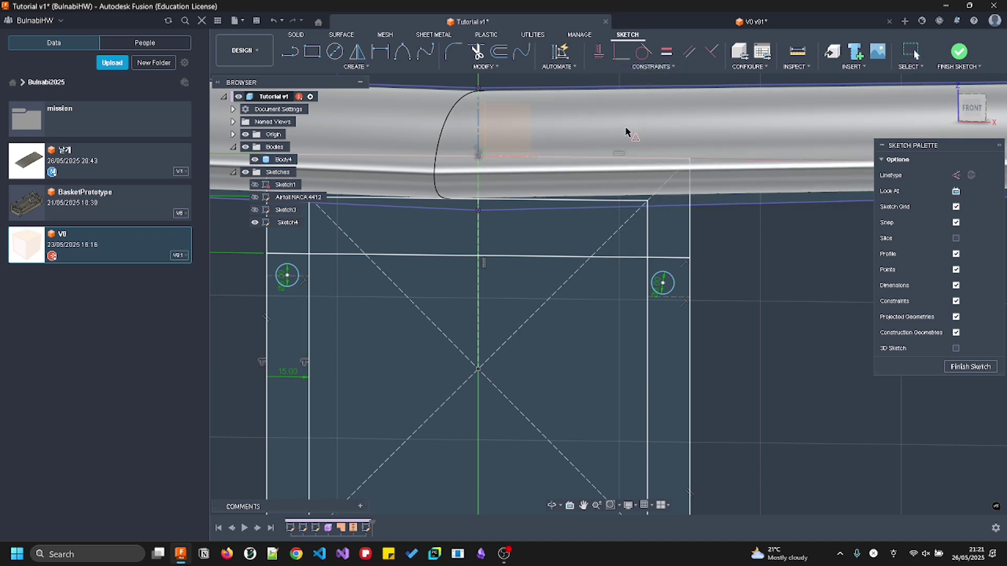
click(643, 68)
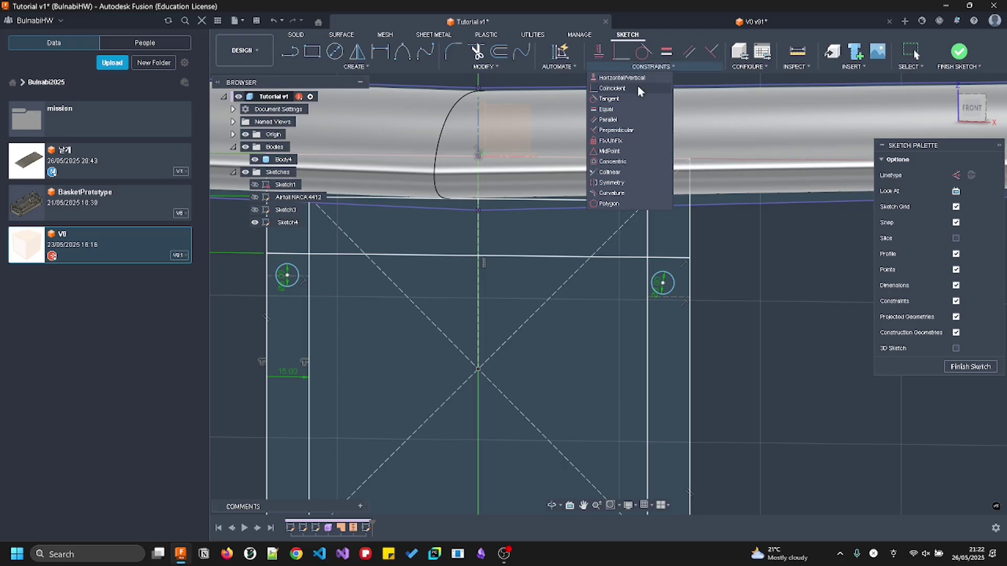
click(625, 150)
click(664, 284)
click(678, 301)
click(287, 276)
click(309, 304)
click(309, 270)
click(275, 264)
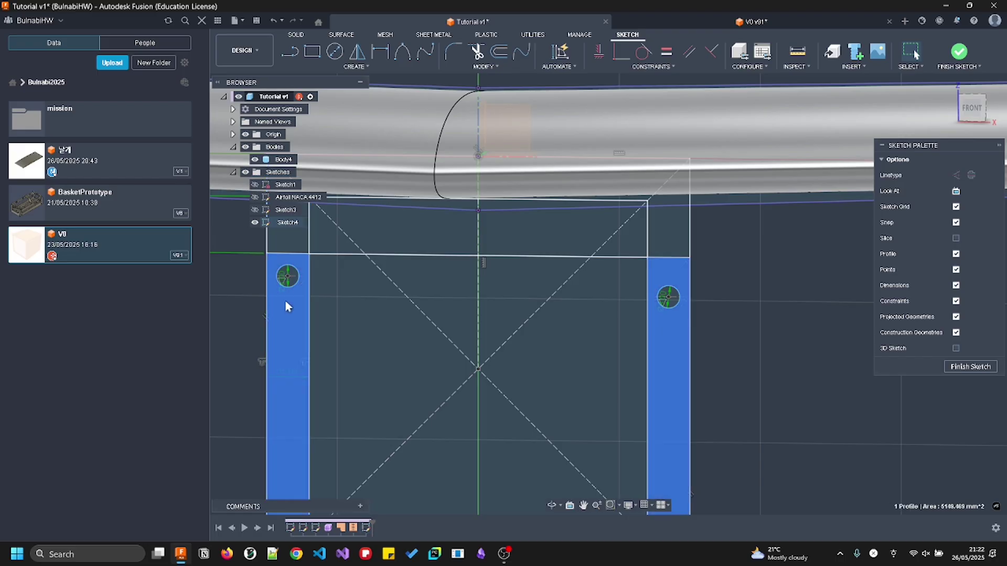
click(721, 286)
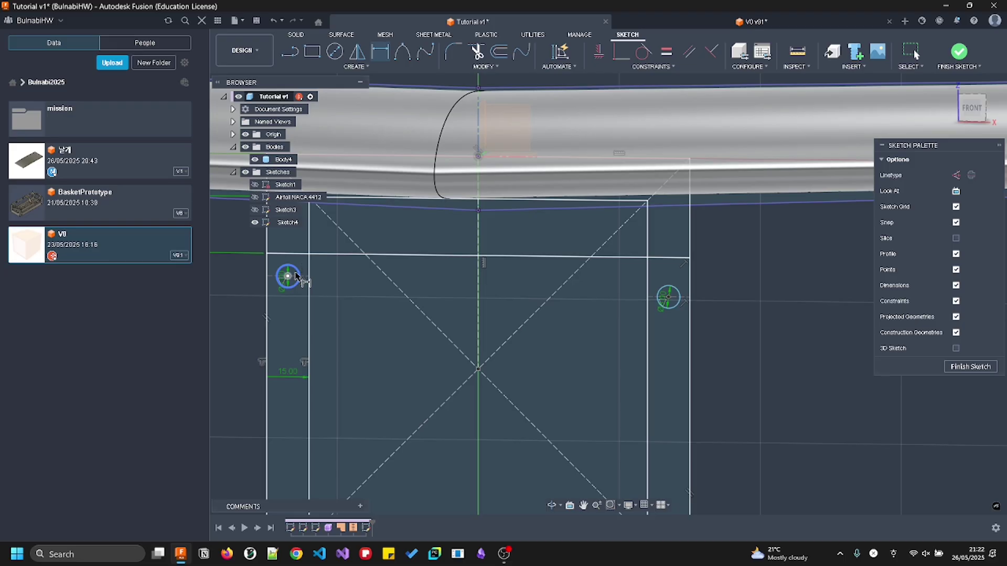
Dimension both circles' centres 8 mm below the horizontal line crossing the squares
click(303, 255)
click(304, 267)
key(Return)
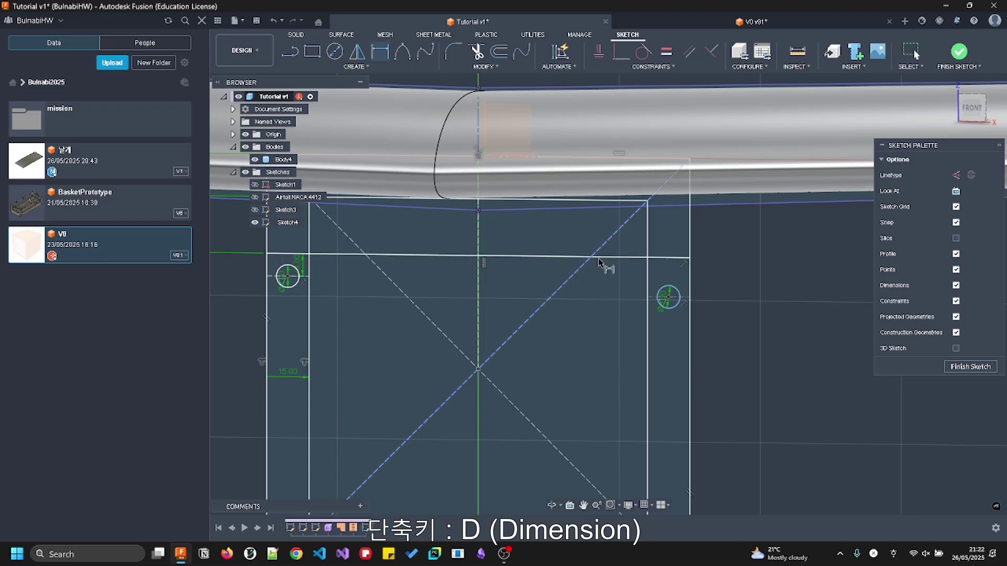
click(678, 302)
click(676, 259)
click(680, 276)
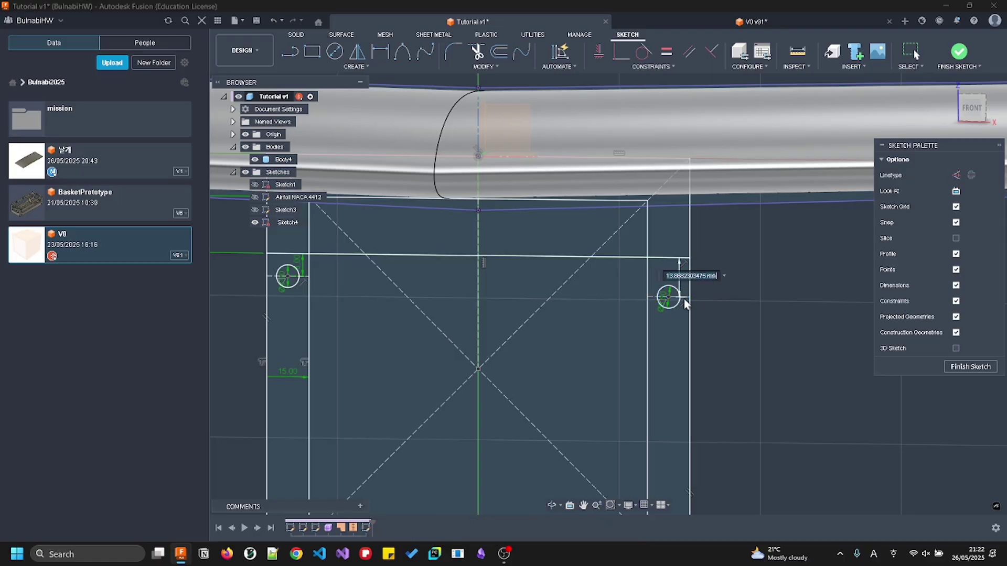
text(8)
key(Return)
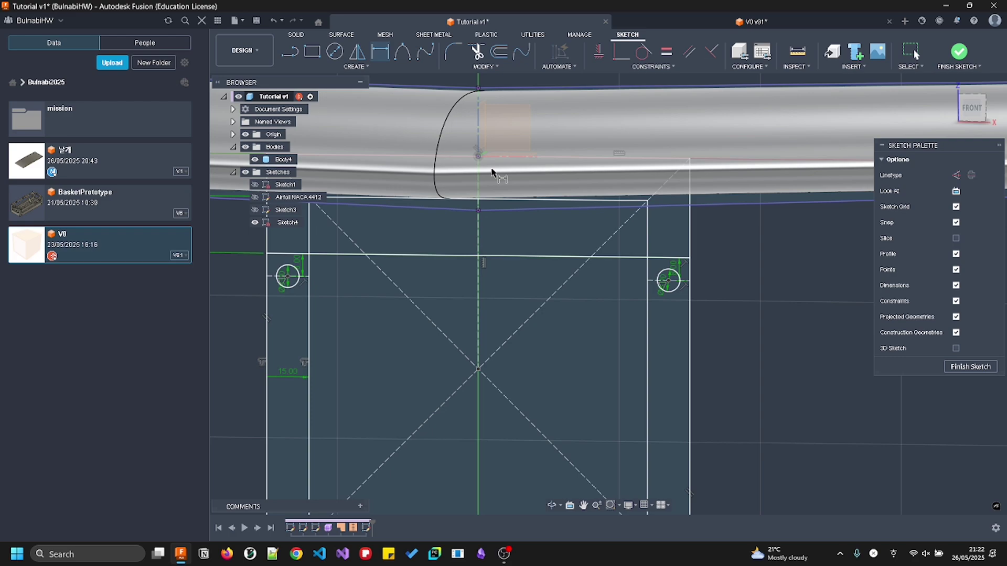
key(Escape)
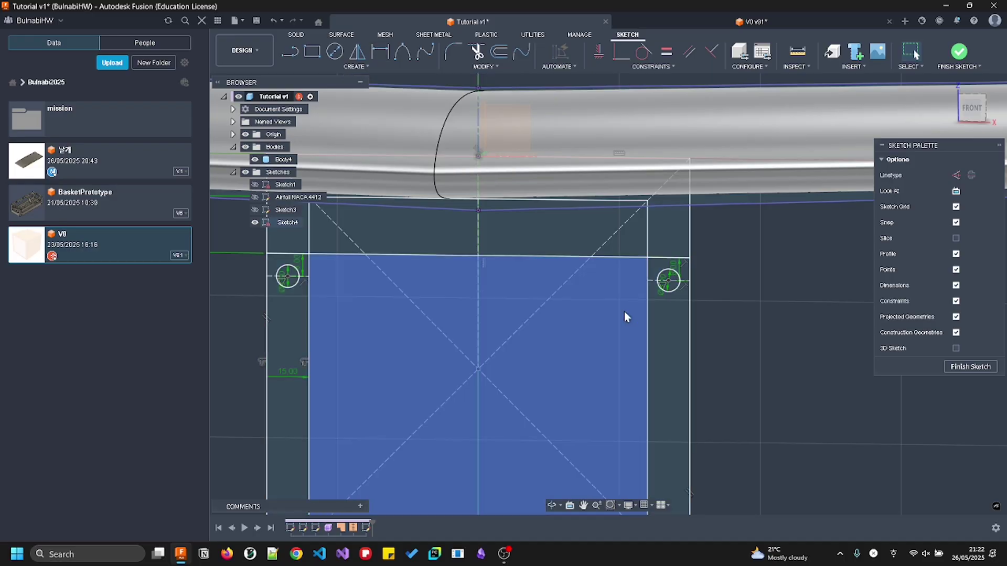
Draw vertical lines from both circle centres up to the crossing line and convert them to construction geometry
key(l)
scroll(656, 267, up, 3)
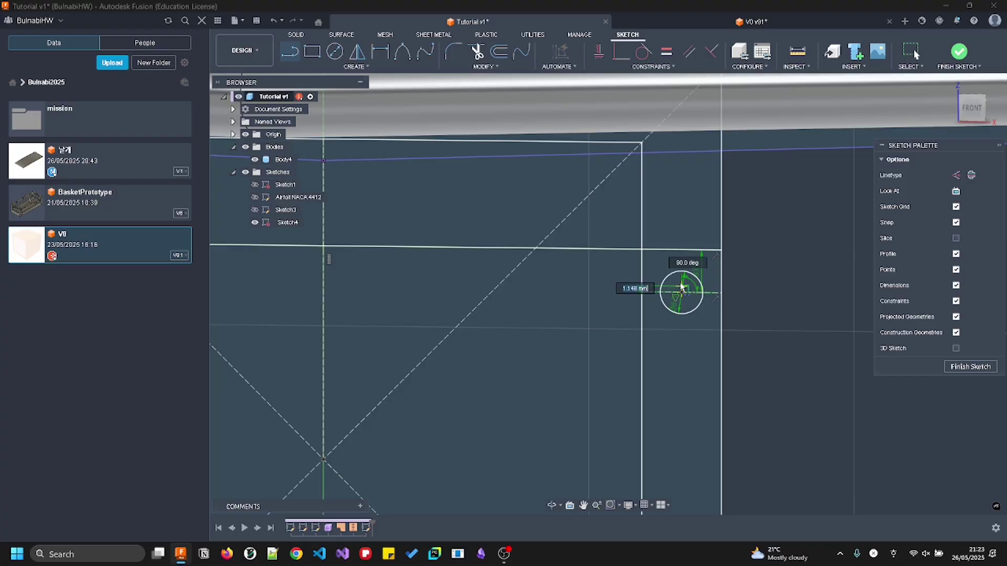
click(682, 251)
middle_drag(550, 315, 961, 348)
click(374, 319)
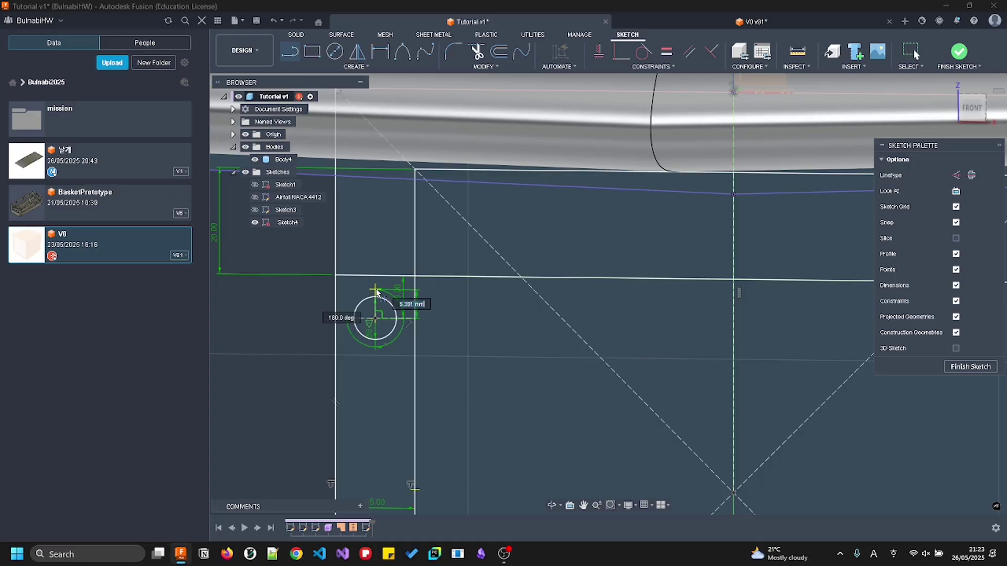
click(376, 276)
key(Escape)
click(375, 286)
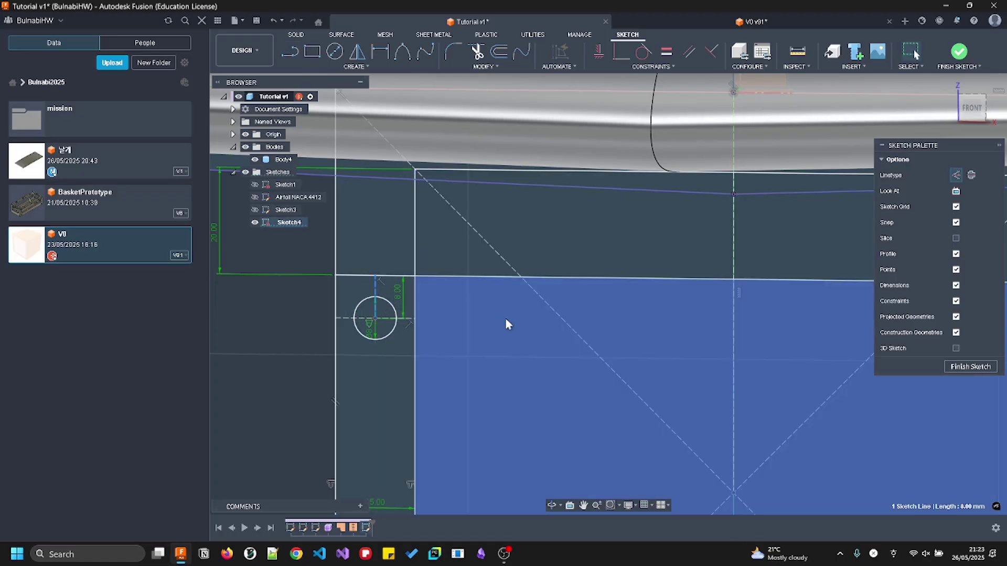
middle_drag(555, 319, 201, 319)
middle_drag(679, 287, 555, 301)
click(613, 303)
key(x)
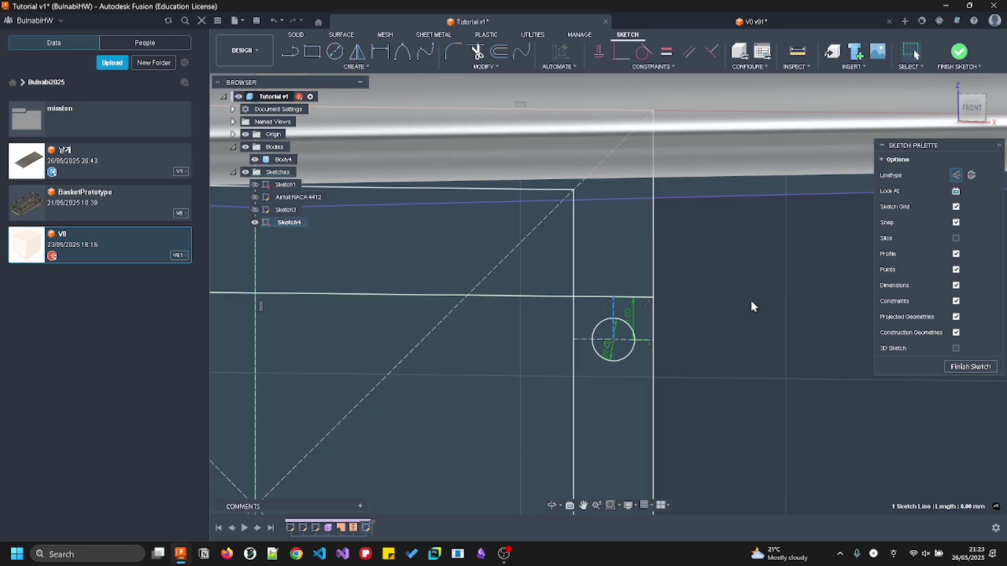
Examine the narrow slot along the top of the fuselage side wall in the V0 design, and return to the Tutorial sketch
click(749, 22)
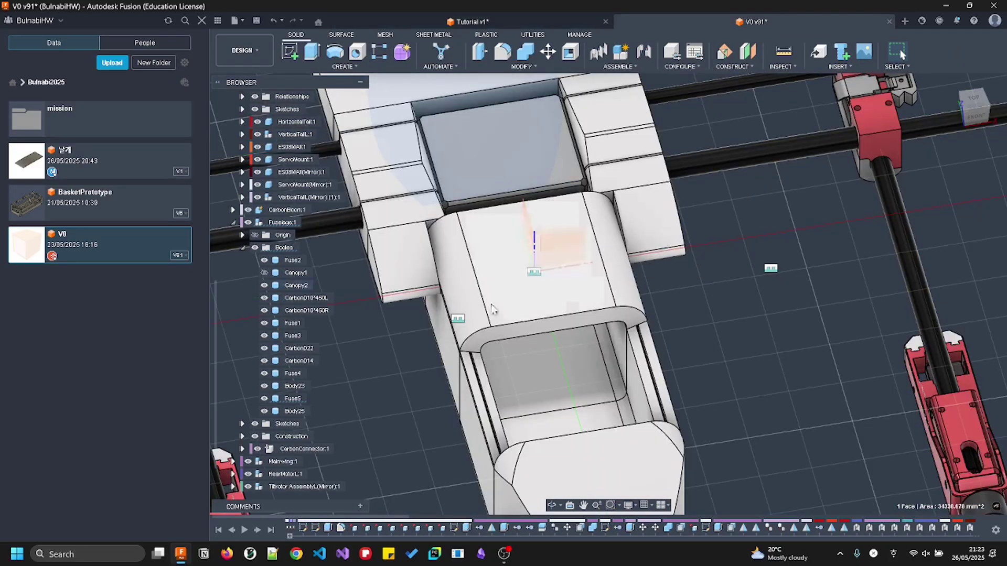
scroll(495, 404, up, 2)
click(474, 379)
shift+middle_drag(476, 362, 462, 350)
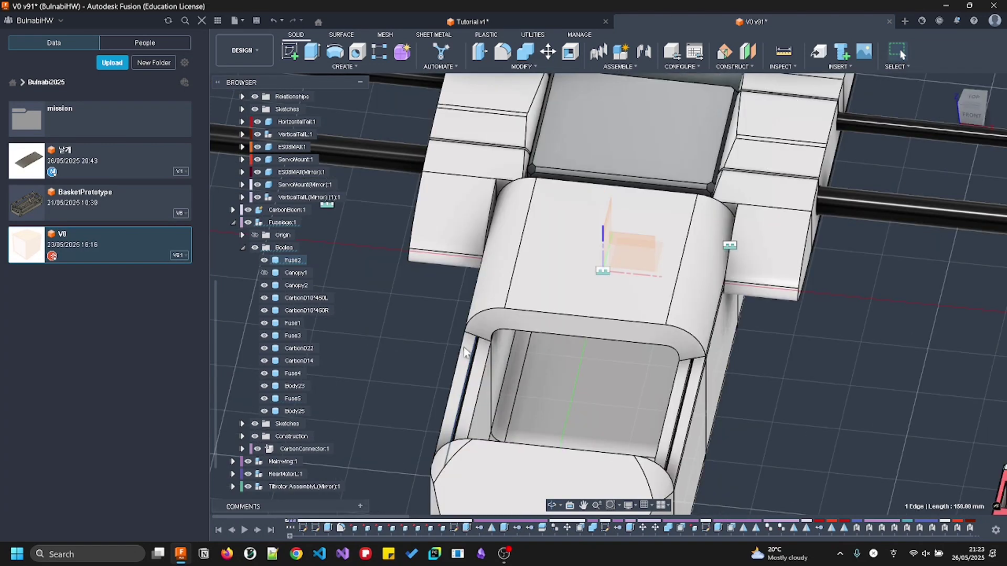
scroll(465, 353, up, 5)
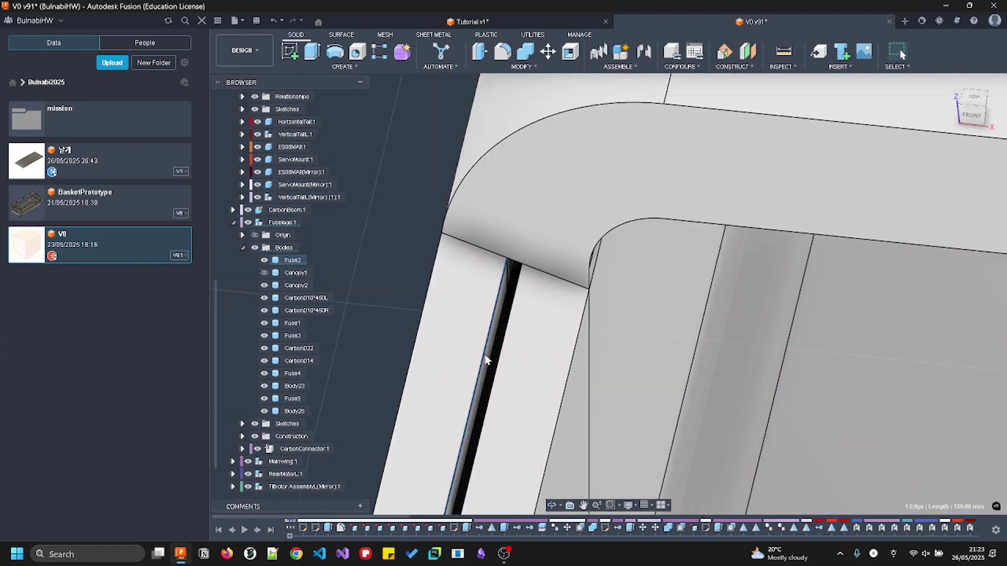
click(495, 27)
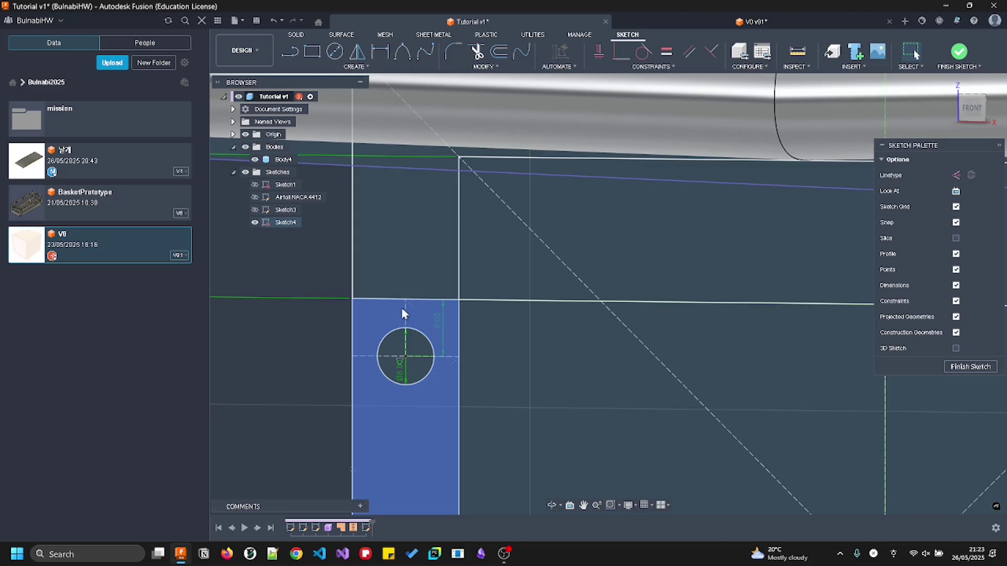
Draw a pair of vertical slot lines from each circle up to the crossing line, either side of its vertical construction line
key(l)
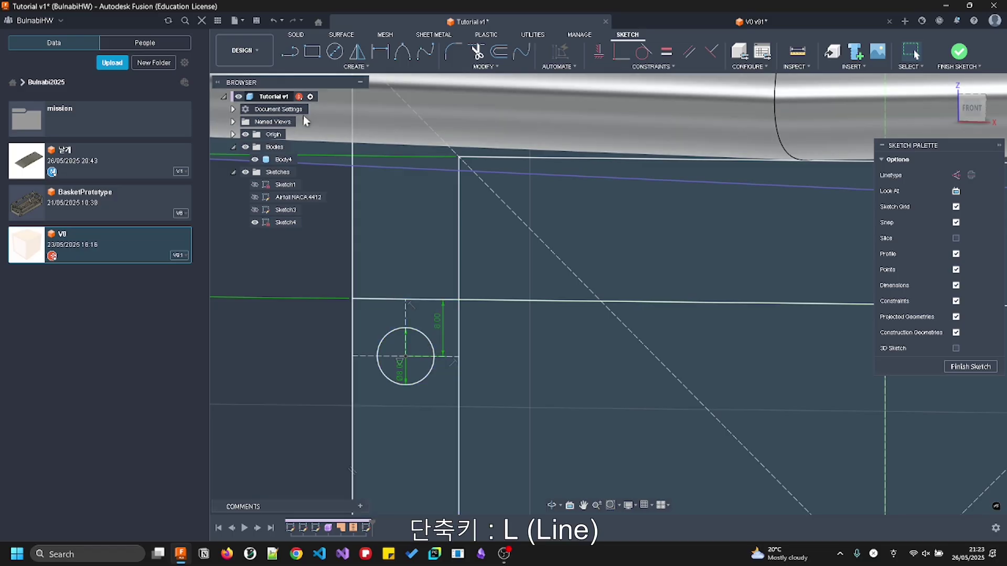
click(289, 51)
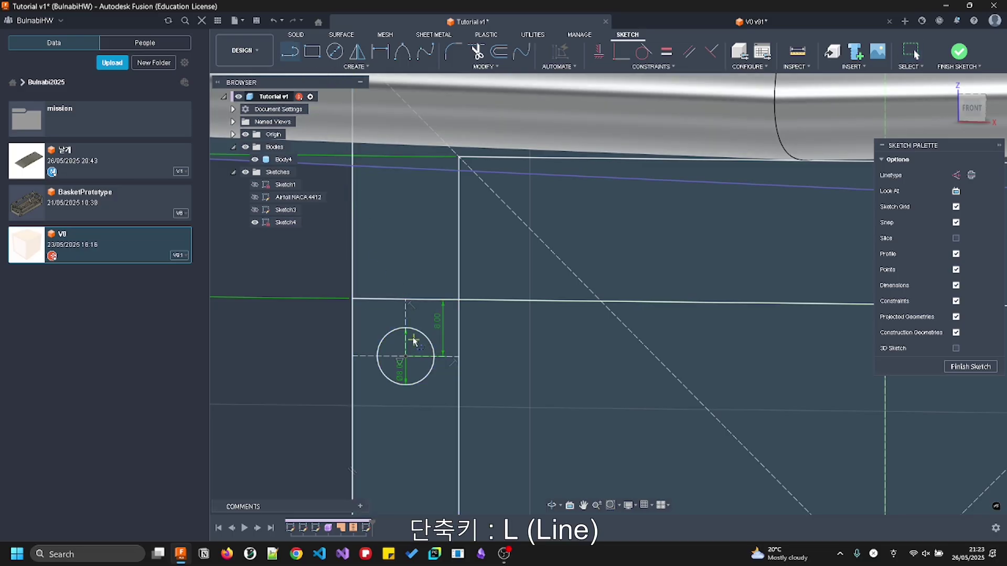
click(396, 330)
click(396, 299)
click(407, 325)
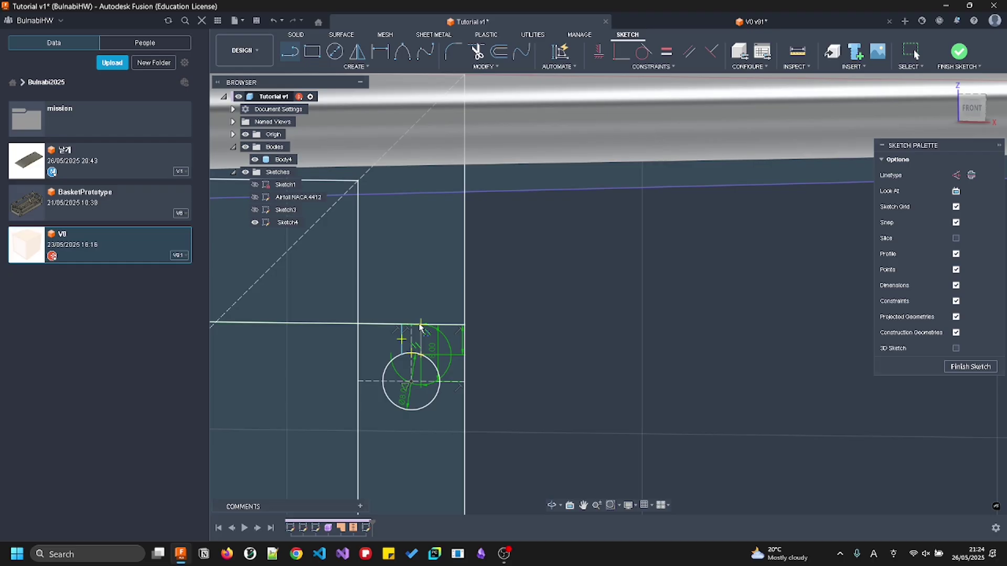
click(420, 325)
key(Escape)
Dimension the right circle's slot lines from its vertical construction line, using a 1 mm offset
scroll(420, 338, up, 3)
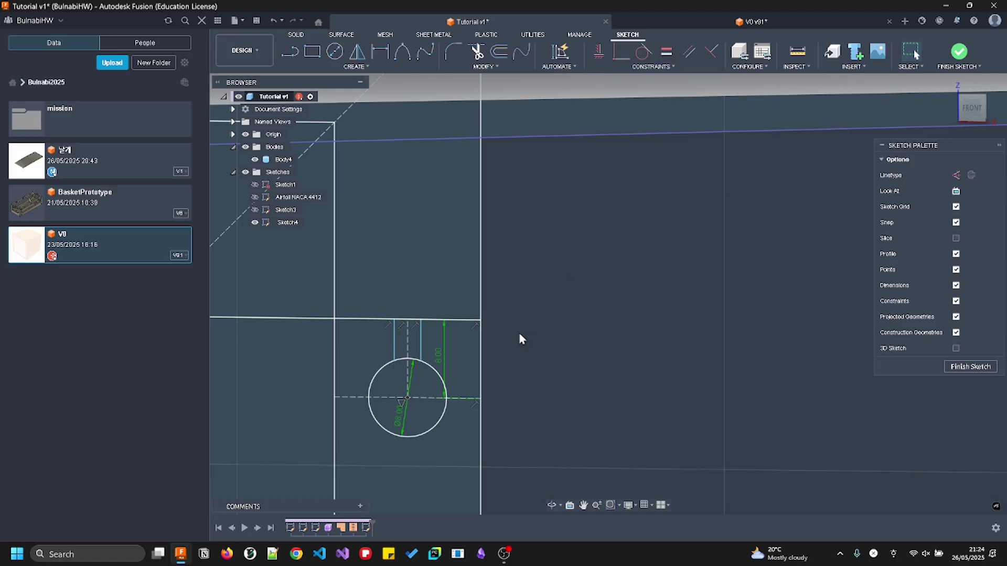
middle_drag(518, 333, 586, 262)
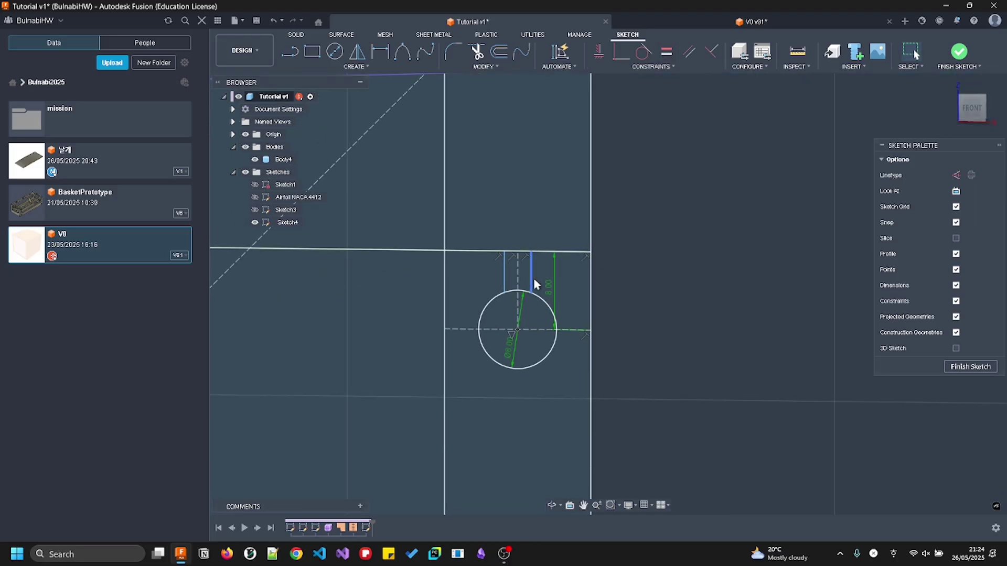
key(d)
click(519, 273)
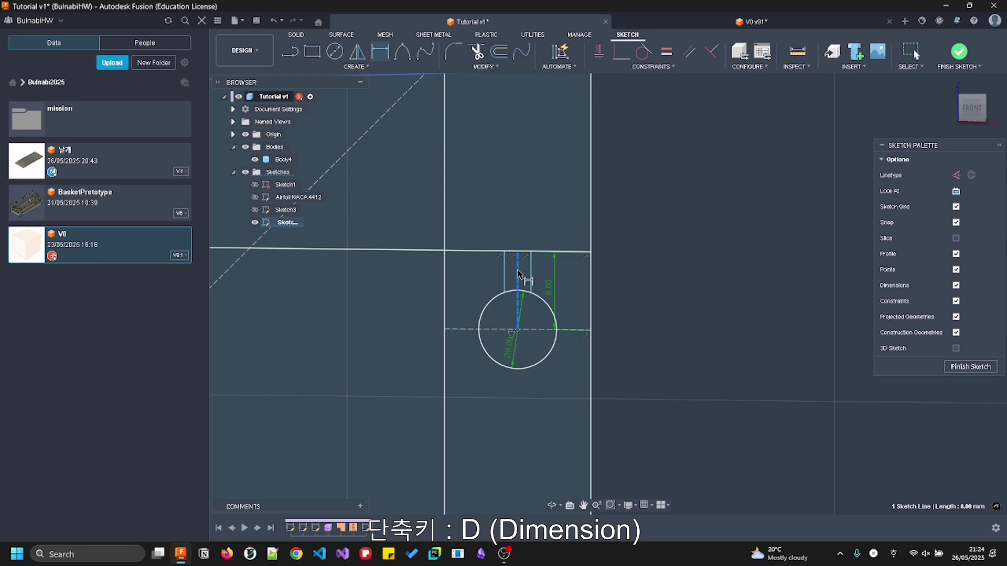
scroll(525, 273, up, 1)
click(533, 281)
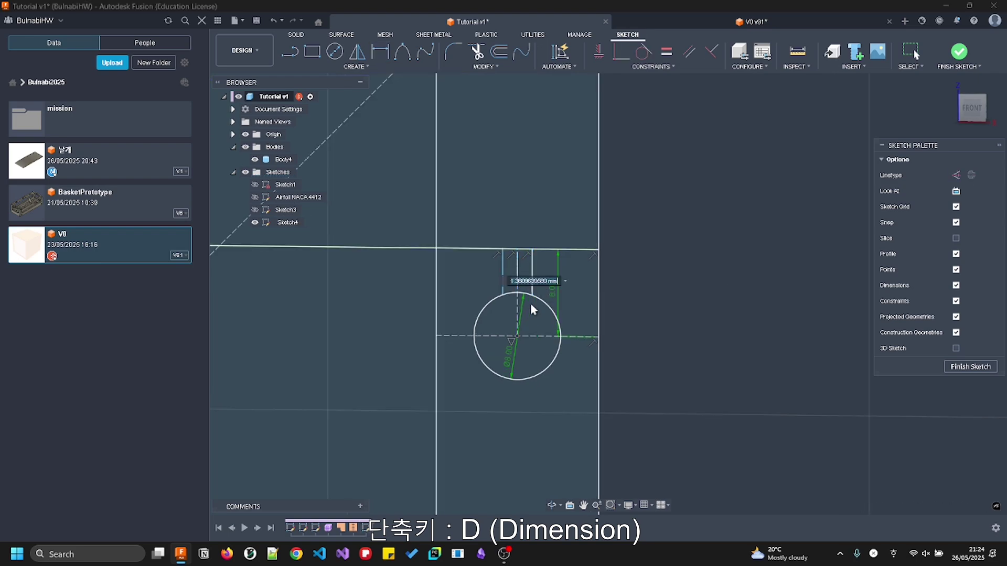
text(1)
key(Return)
click(517, 271)
click(517, 276)
key(Escape)
scroll(562, 285, down, 6)
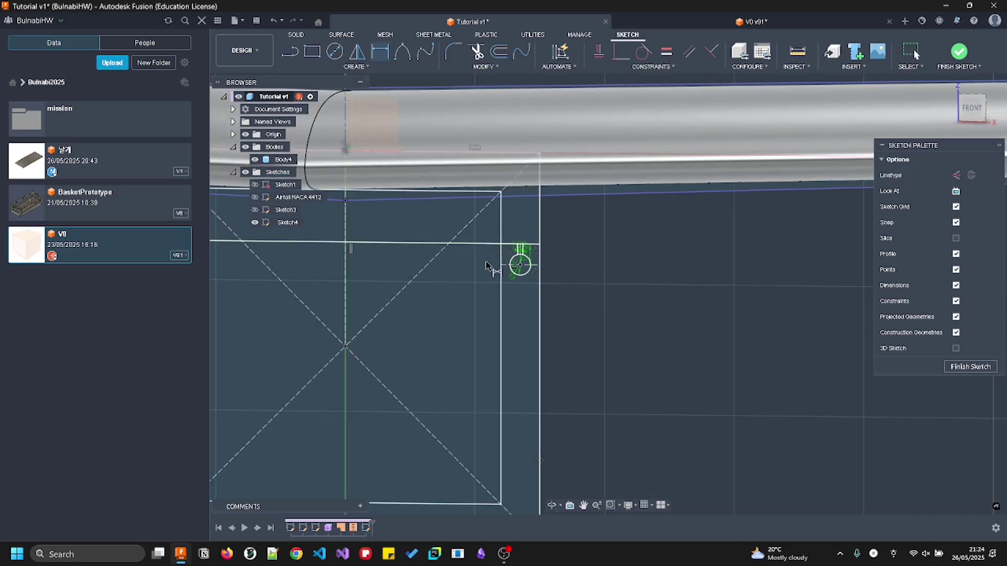
Dimension the left circle's right-hand slot line 1 mm from its vertical construction line
scroll(367, 265, down, 2)
scroll(394, 279, up, 5)
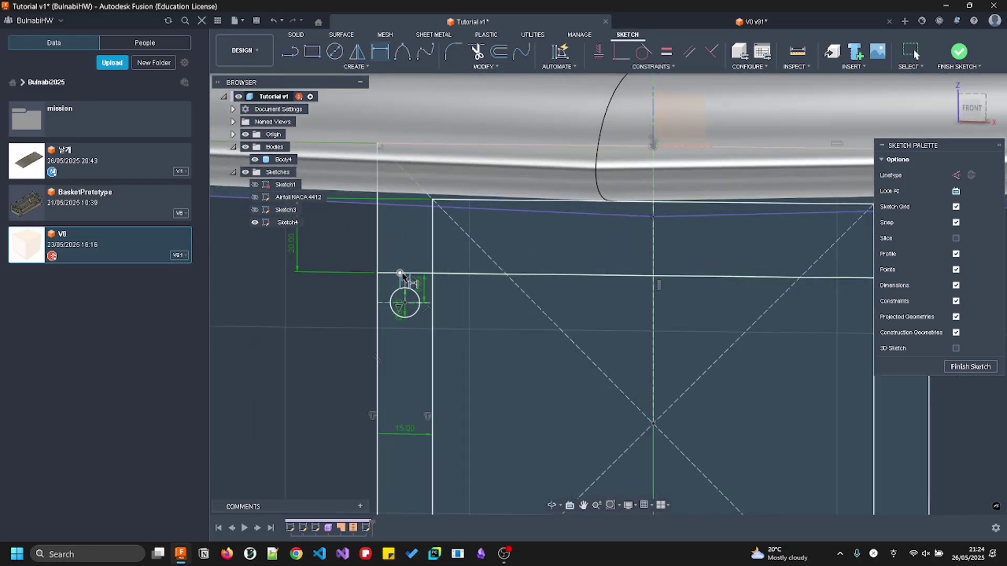
scroll(402, 274, up, 5)
click(412, 301)
click(431, 315)
click(595, 308)
click(410, 315)
click(433, 322)
click(428, 315)
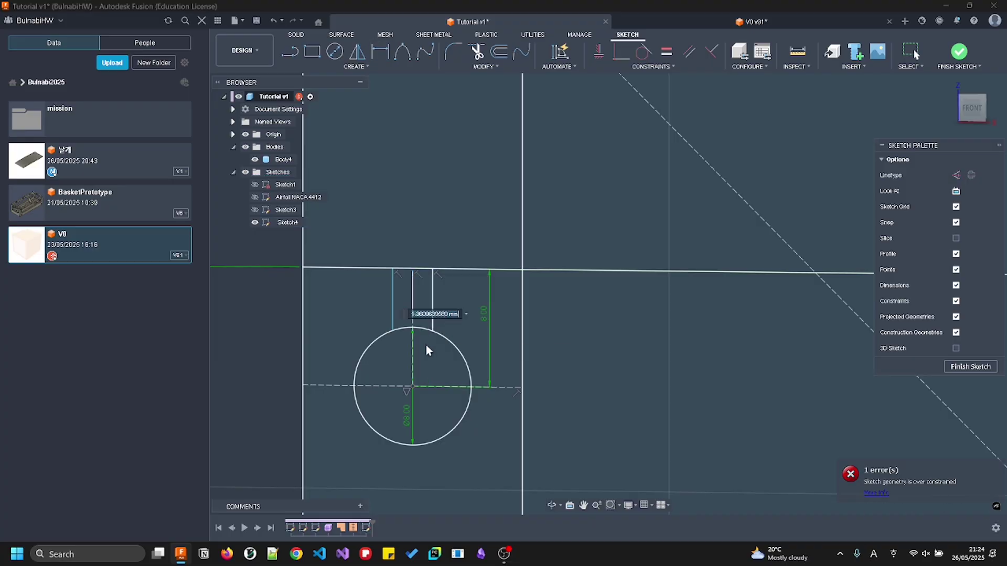
text(1)
key(Return)
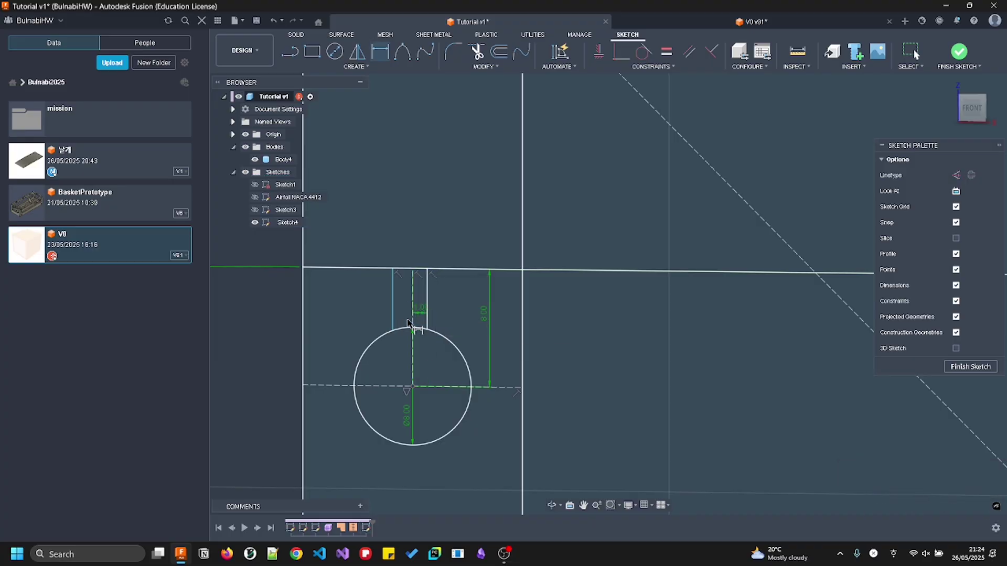
Dimension the left circle's left-hand slot line 1 mm from its vertical construction line and finish the sketch
click(398, 322)
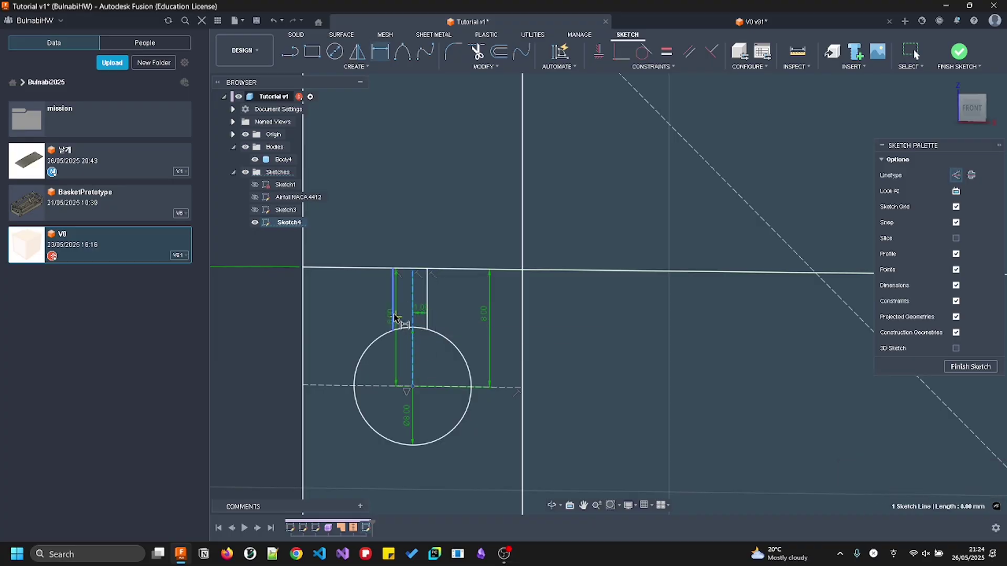
double_click(391, 317)
text(1)
key(Return)
scroll(484, 283, down, 5)
scroll(533, 341, down, 5)
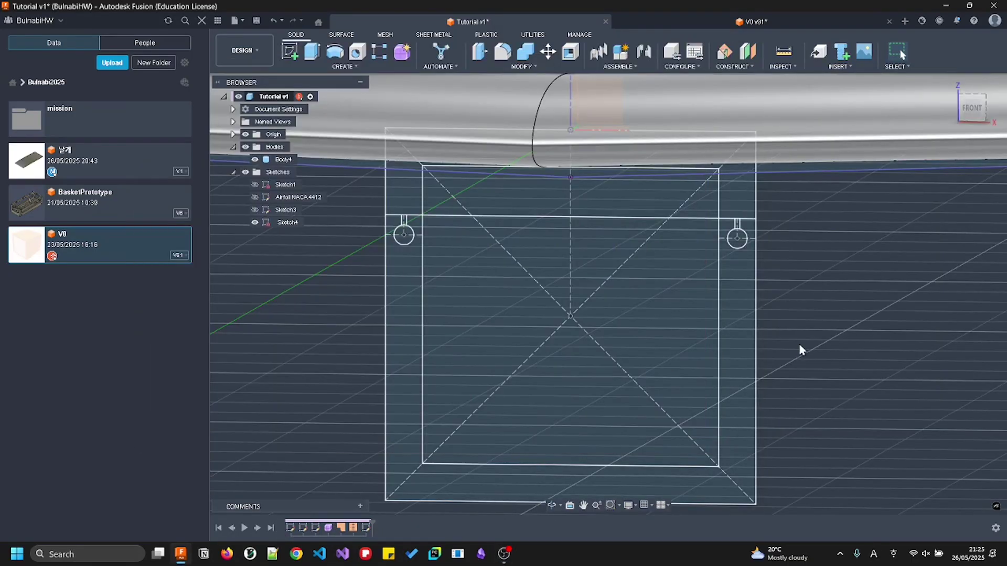
scroll(787, 344, down, 2)
scroll(768, 336, up, 2)
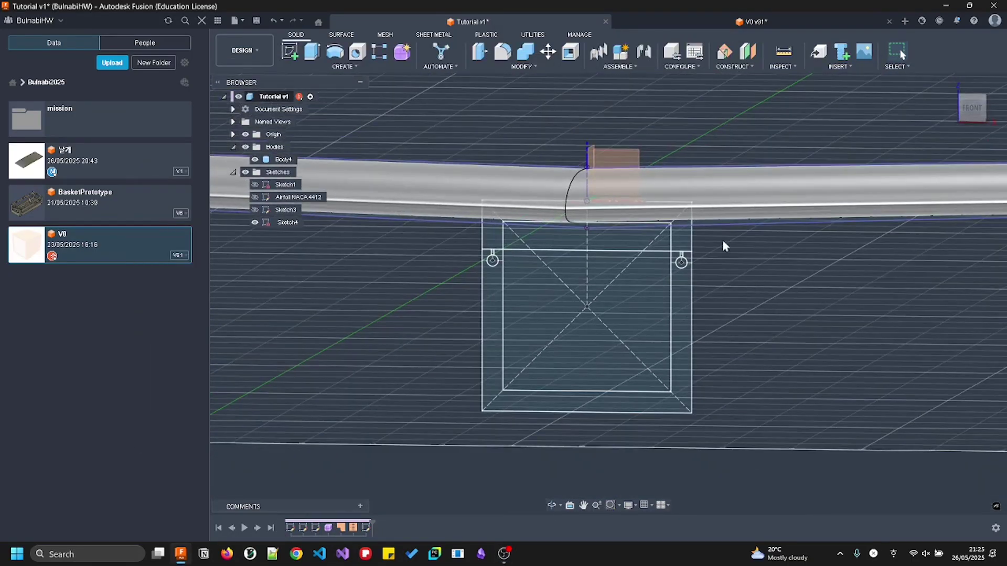
click(681, 268)
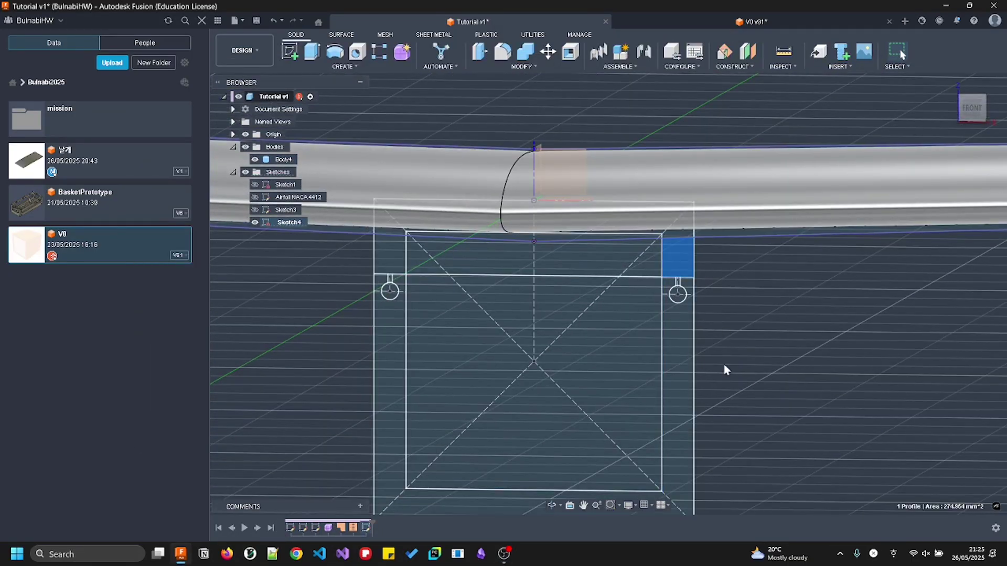
click(689, 350)
key(e)
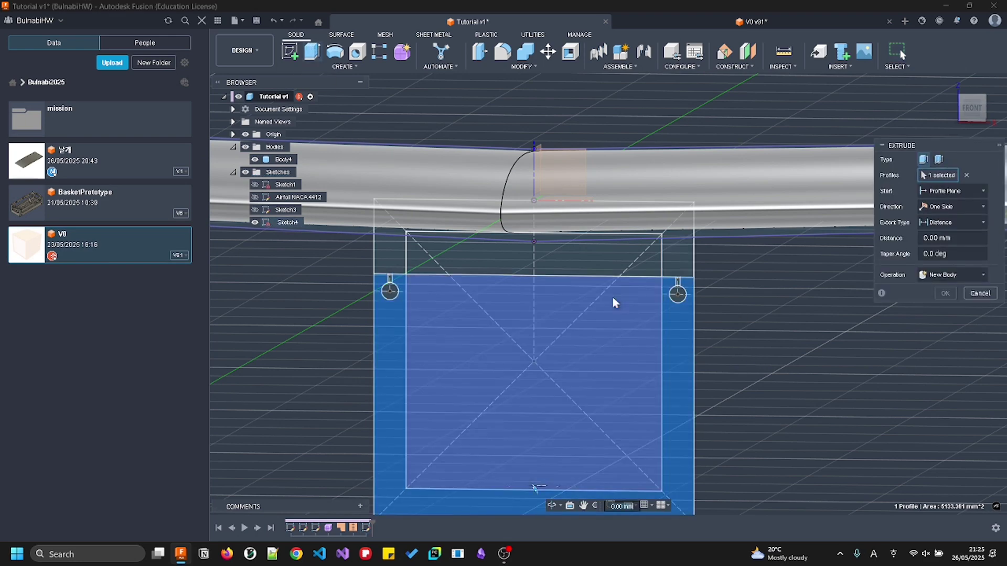
click(402, 246)
click(672, 264)
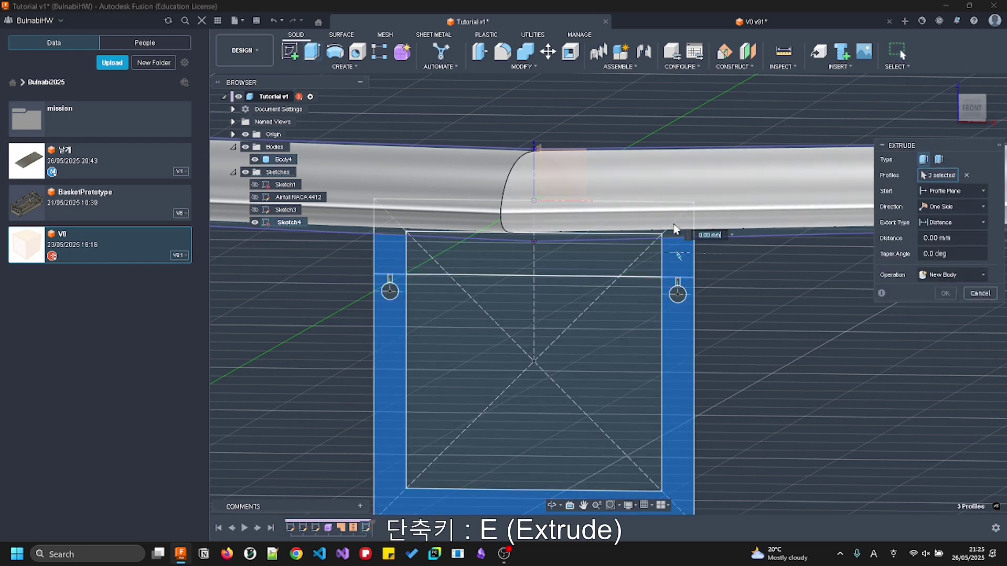
click(517, 283)
scroll(516, 286, down, 4)
shift+middle_drag(515, 288, 641, 378)
middle_drag(660, 419, 410, 174)
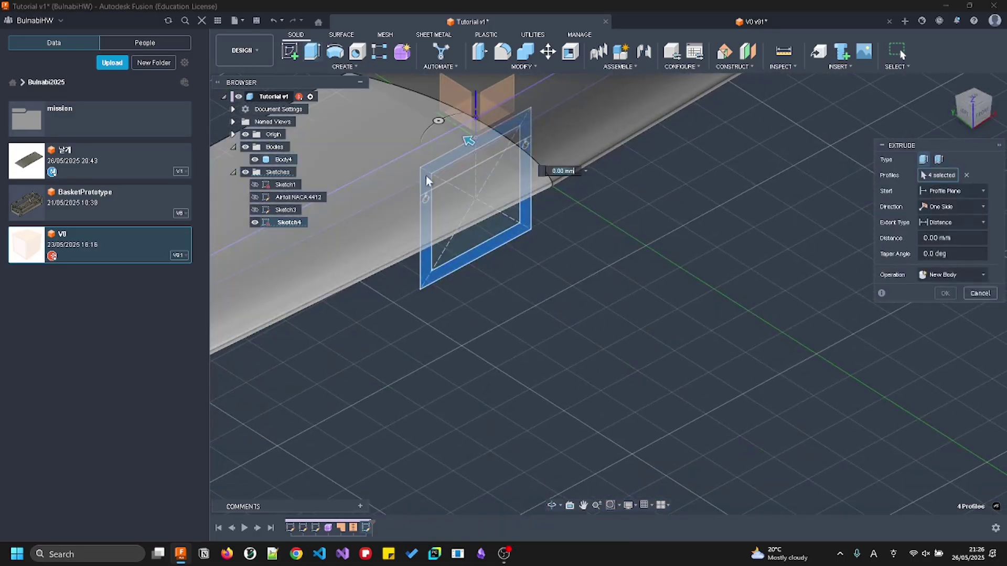
drag(469, 149, 778, 408)
scroll(775, 404, down, 1)
shift+middle_drag(693, 276, 581, 171)
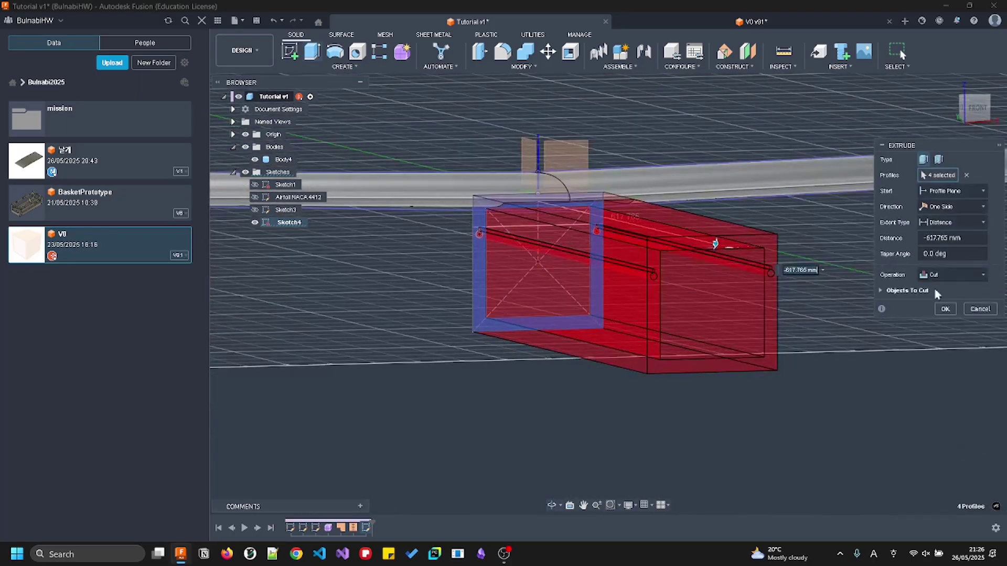
click(976, 311)
Extrude the U-shaped lower wall profile below the crossing line by -500 mm as a new body
scroll(455, 219, up, 5)
click(397, 203)
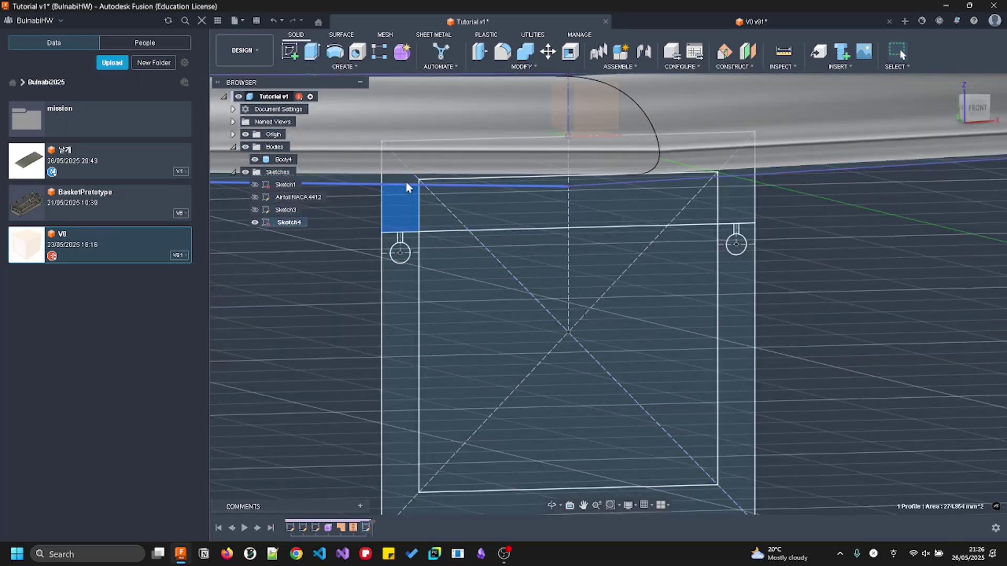
click(413, 298)
key(e)
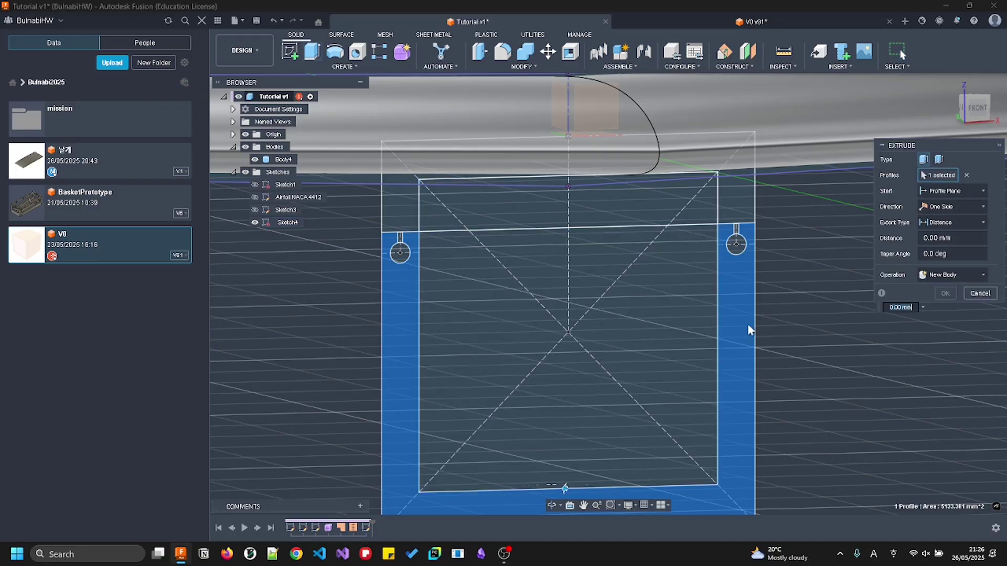
scroll(593, 350, down, 5)
shift+middle_drag(594, 350, 683, 345)
drag(661, 342, 947, 343)
scroll(802, 375, down, 3)
shift+middle_drag(802, 377, 793, 430)
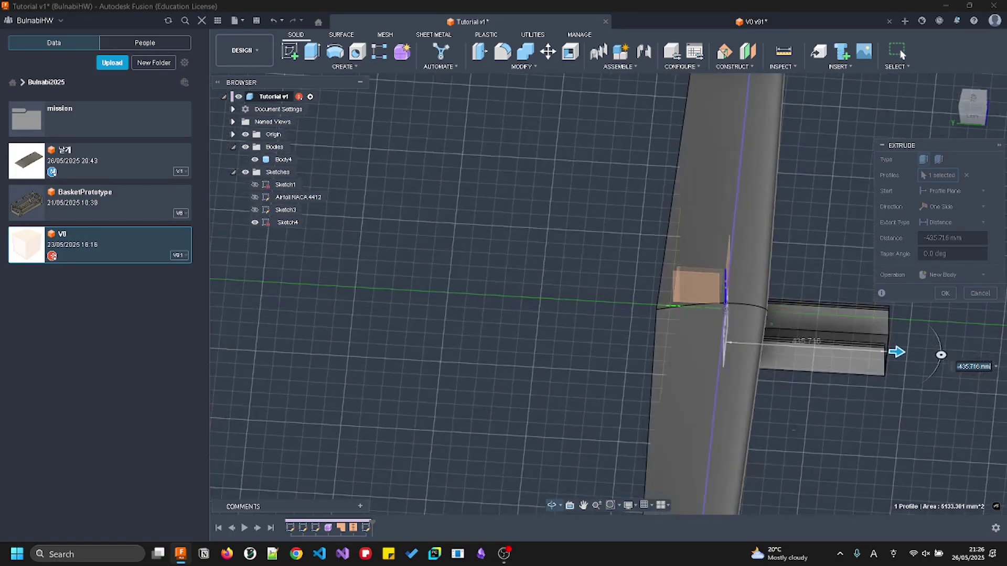
scroll(810, 420, down, 2)
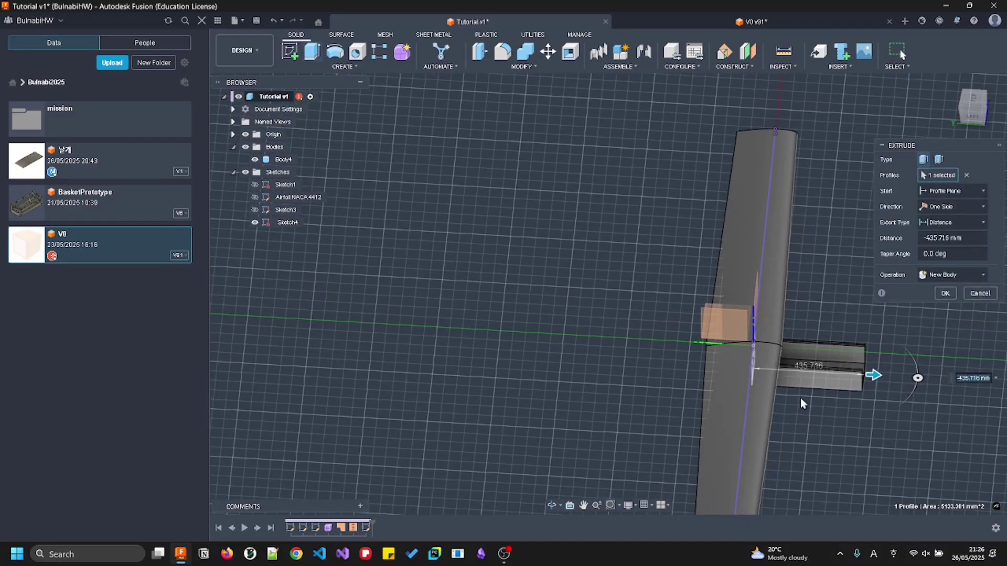
scroll(813, 414, down, 2)
middle_drag(881, 496, 793, 429)
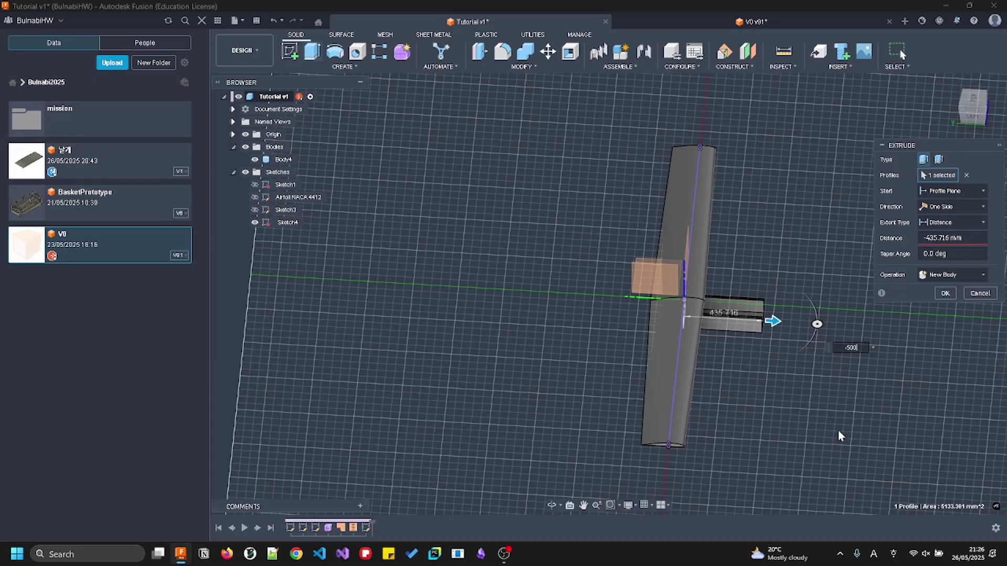
click(946, 294)
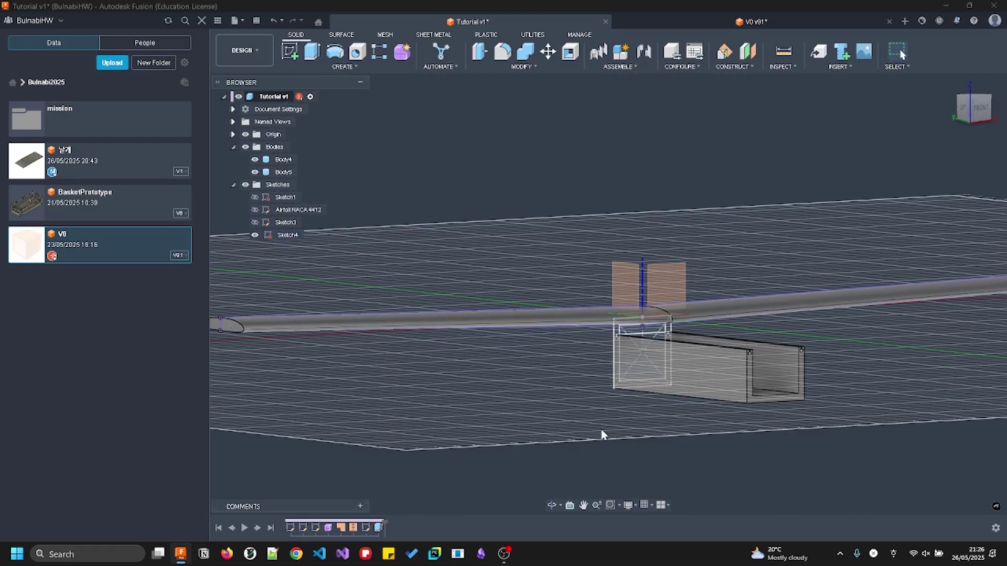
Extrude the three wall profiles above the crossing line by -500 mm as a new body
scroll(603, 434, up, 3)
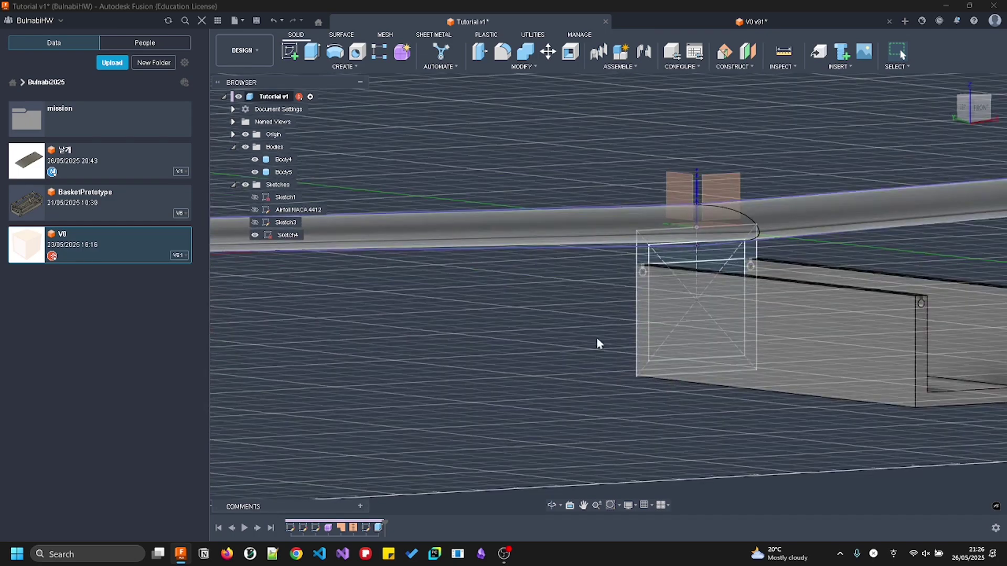
shift+middle_drag(598, 344, 619, 281)
click(644, 256)
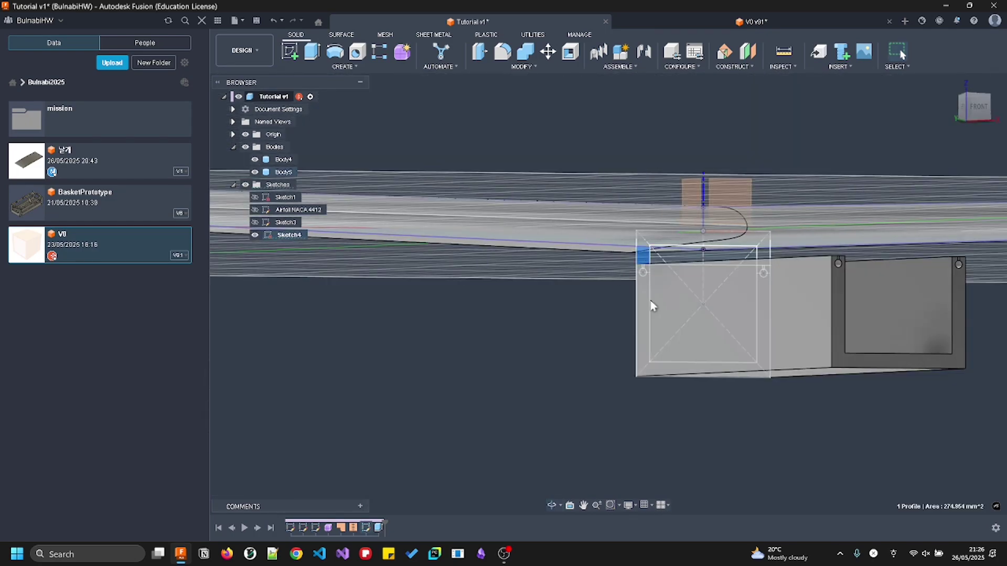
key(e)
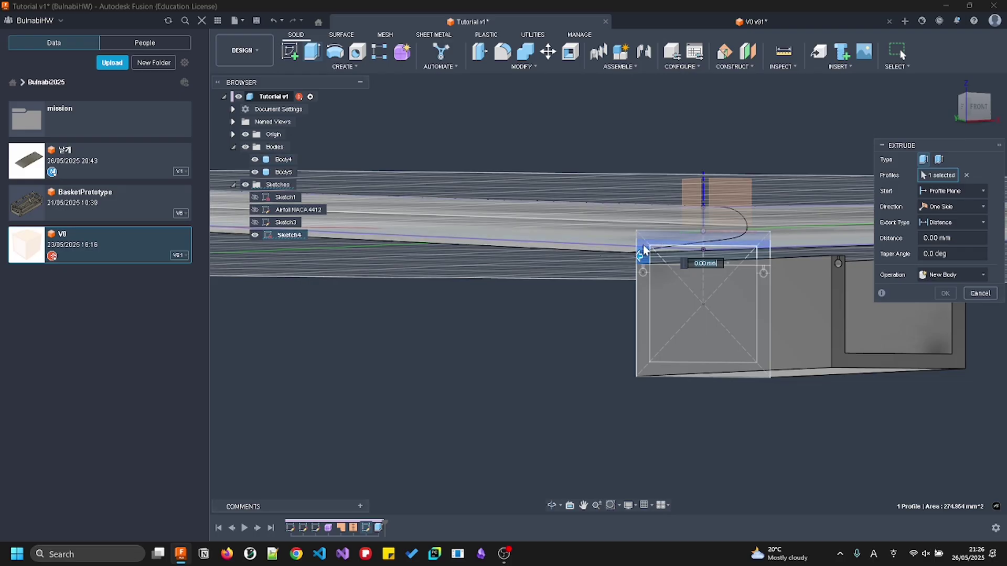
click(645, 244)
click(764, 258)
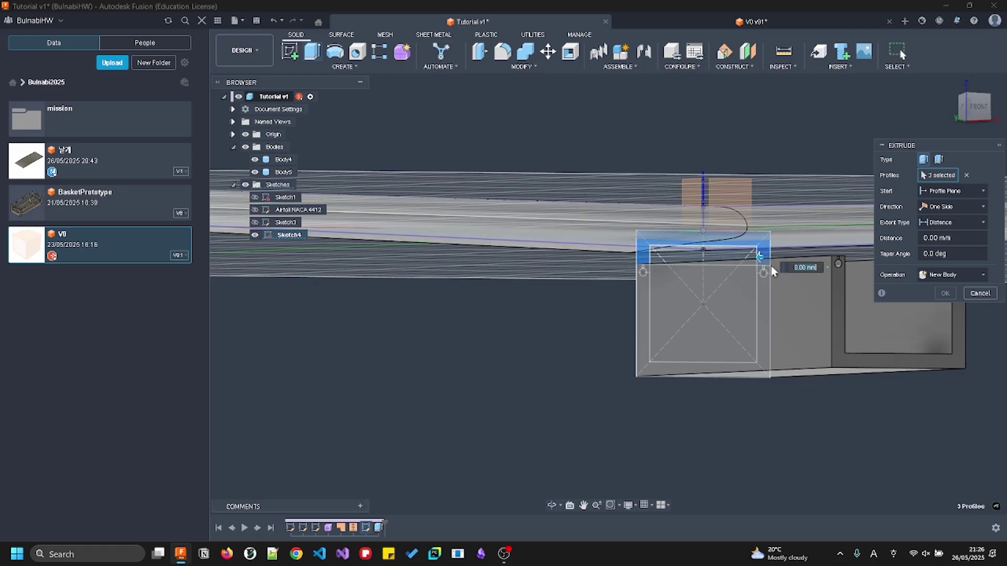
text(-500)
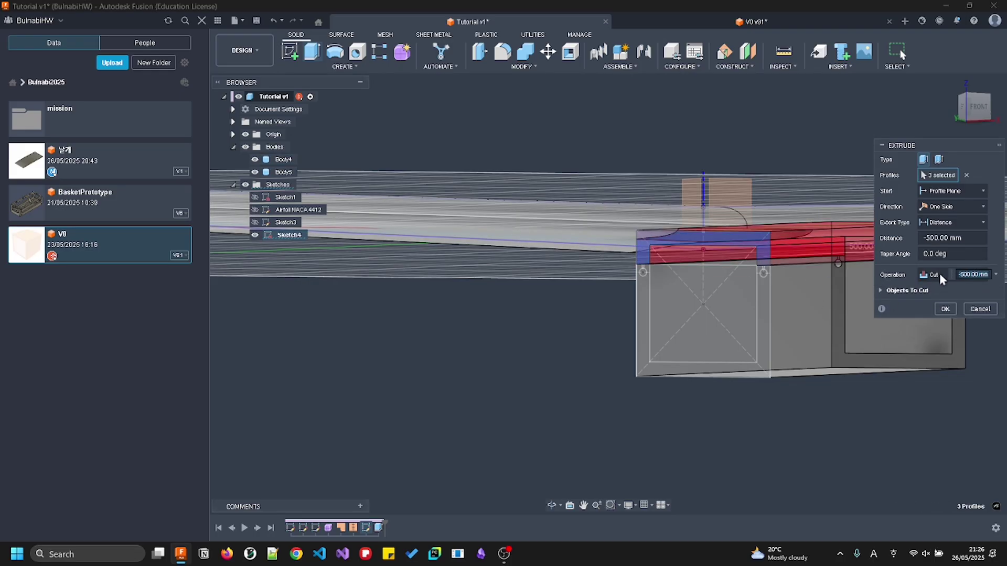
click(935, 275)
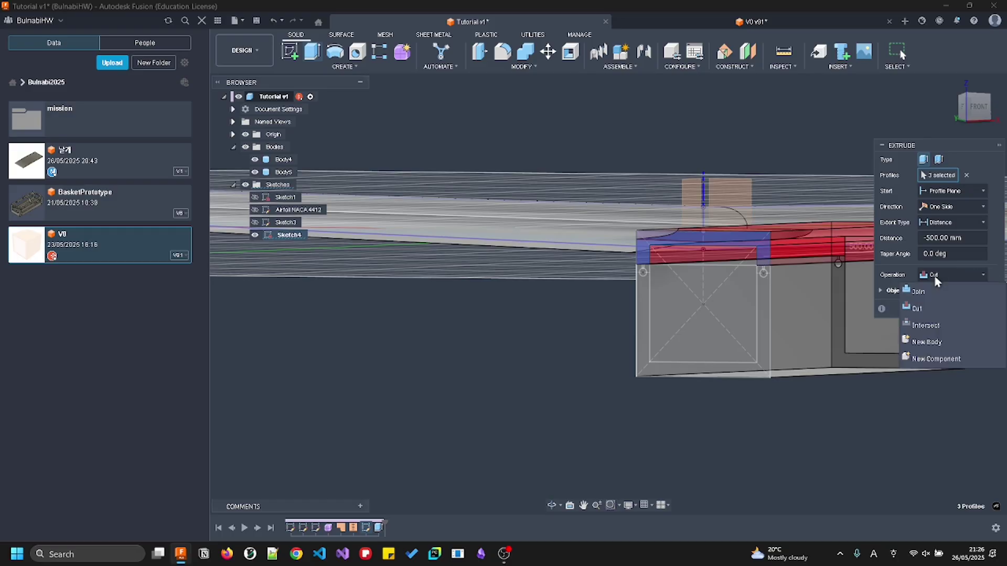
click(939, 343)
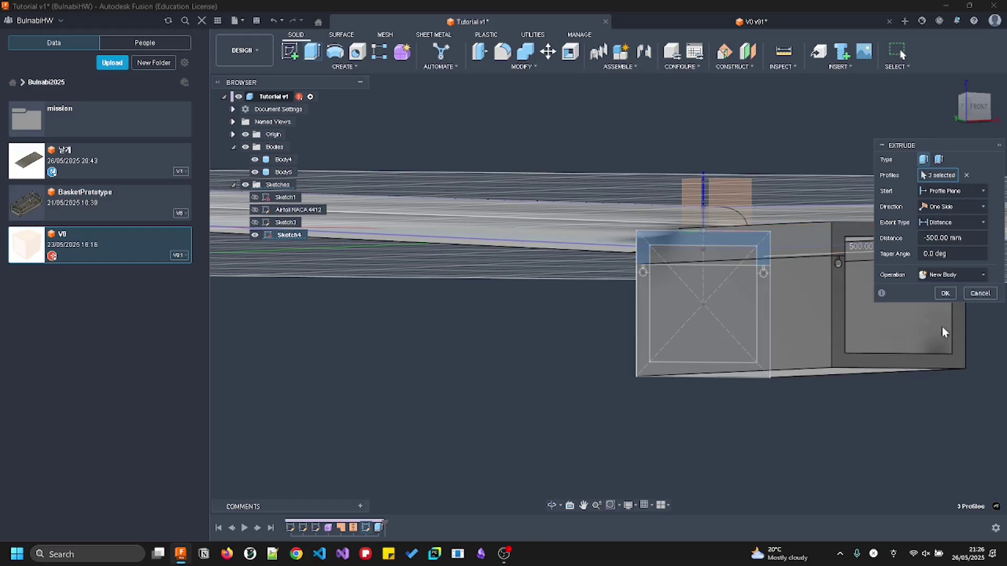
click(946, 293)
scroll(723, 397, up, 5)
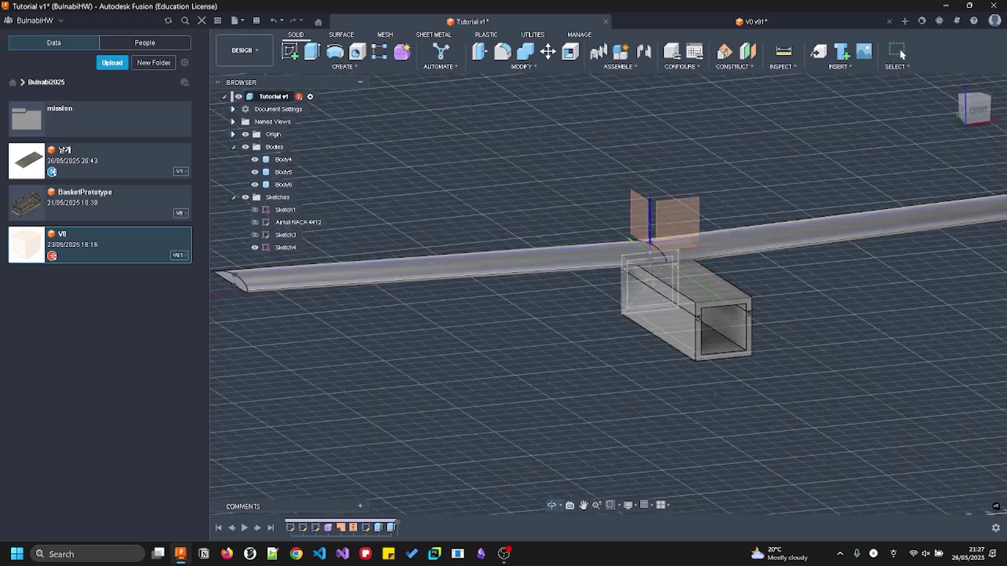
key(f)
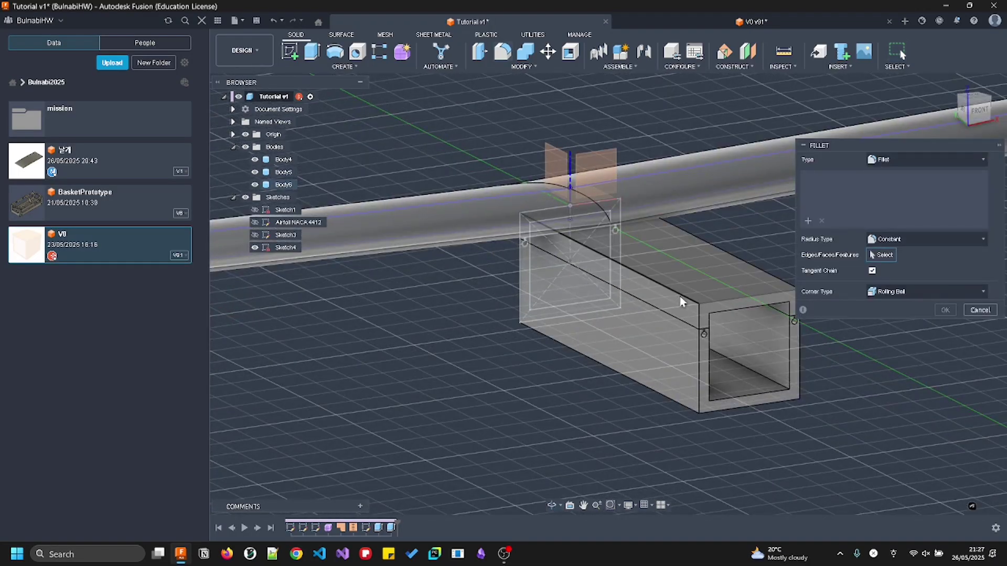
click(681, 299)
click(780, 282)
shift+middle_drag(680, 414, 654, 263)
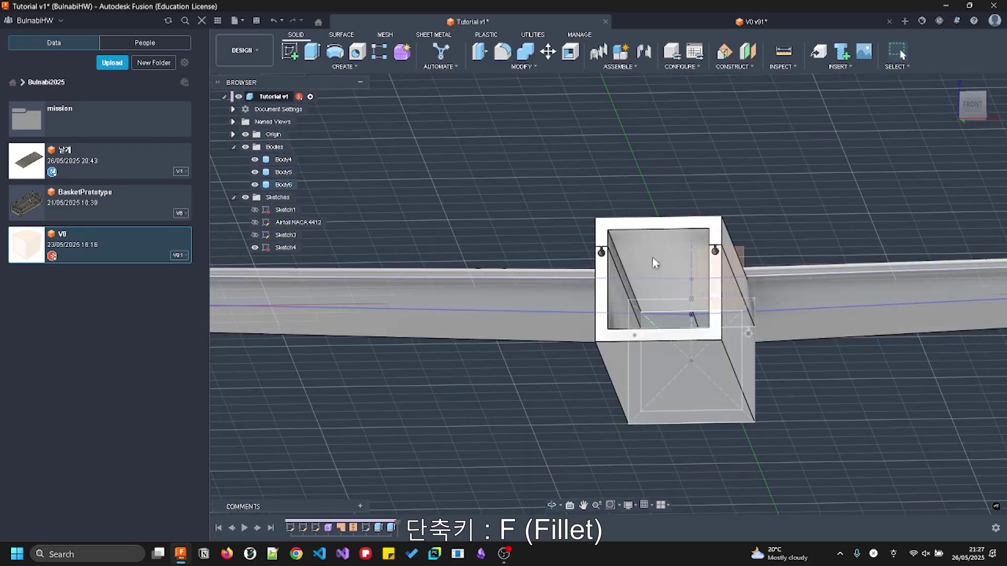
Fillet the four inner lengthwise edges of the fuselage tube with a 15 mm radius
key(f)
scroll(654, 294, up, 1)
click(654, 333)
scroll(654, 333, down, 1)
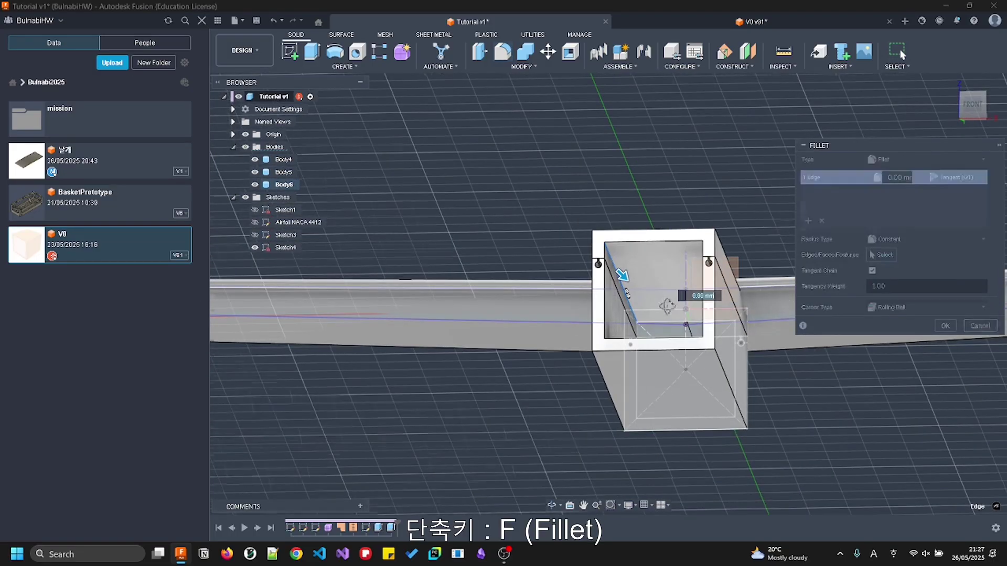
shift+middle_drag(654, 333, 547, 130)
middle_drag(786, 304, 662, 303)
click(689, 297)
shift+middle_drag(652, 347, 579, 399)
click(504, 427)
click(599, 431)
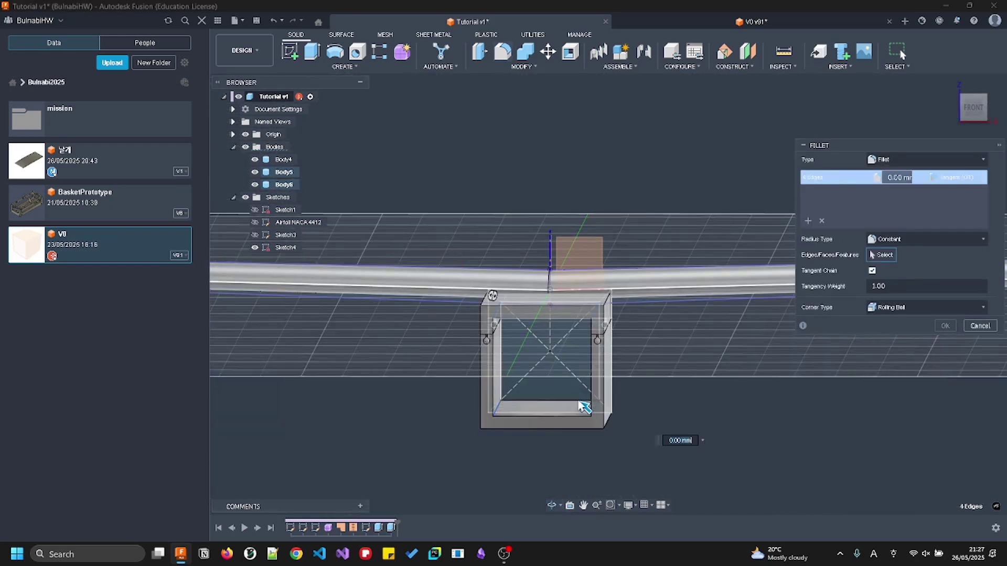
text(17.44)
text(15)
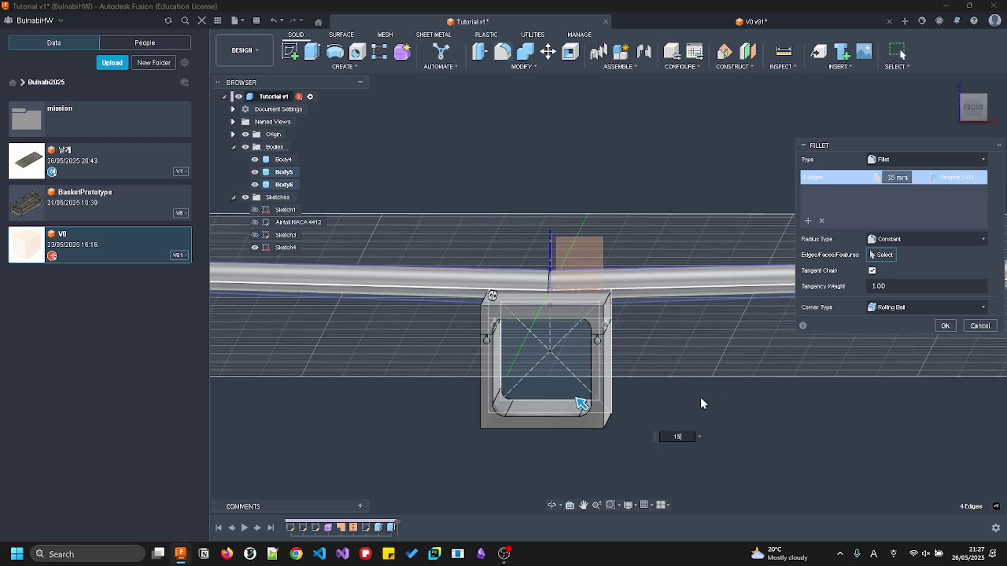
key(Return)
Fillet the four outer lengthwise edges of the fuselage tube with a 20 mm radius
shift+middle_drag(546, 299, 559, 346)
key(f)
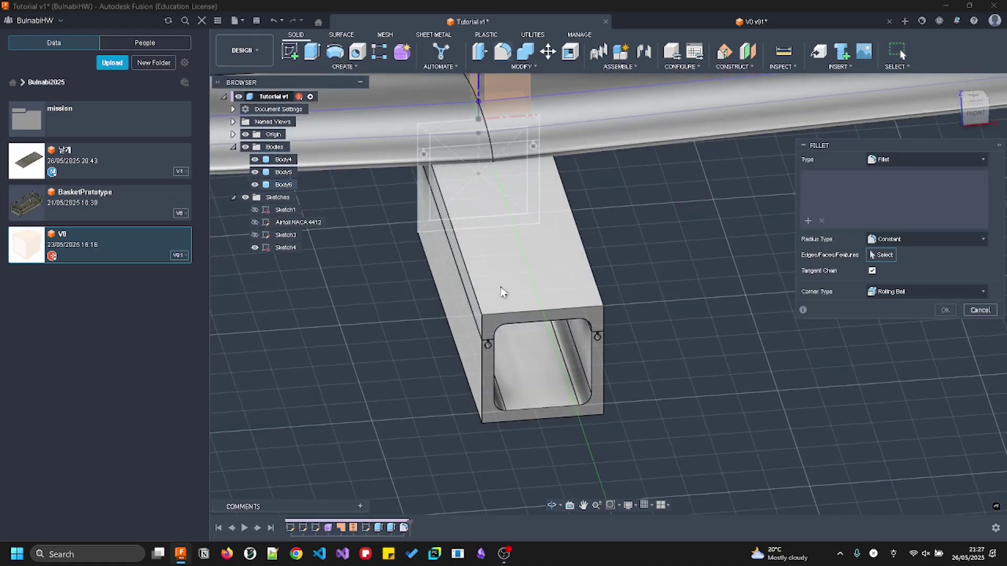
click(483, 306)
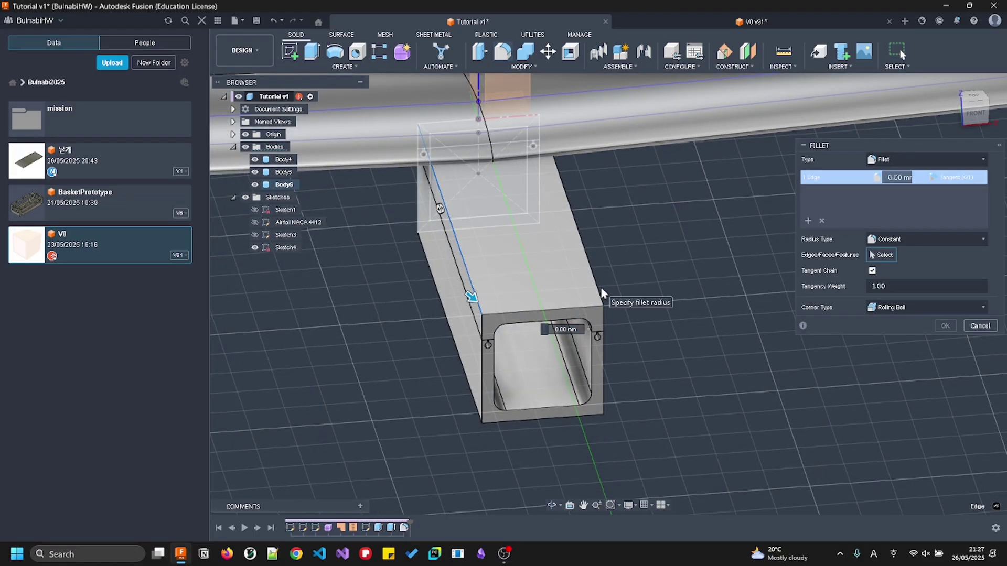
click(467, 385)
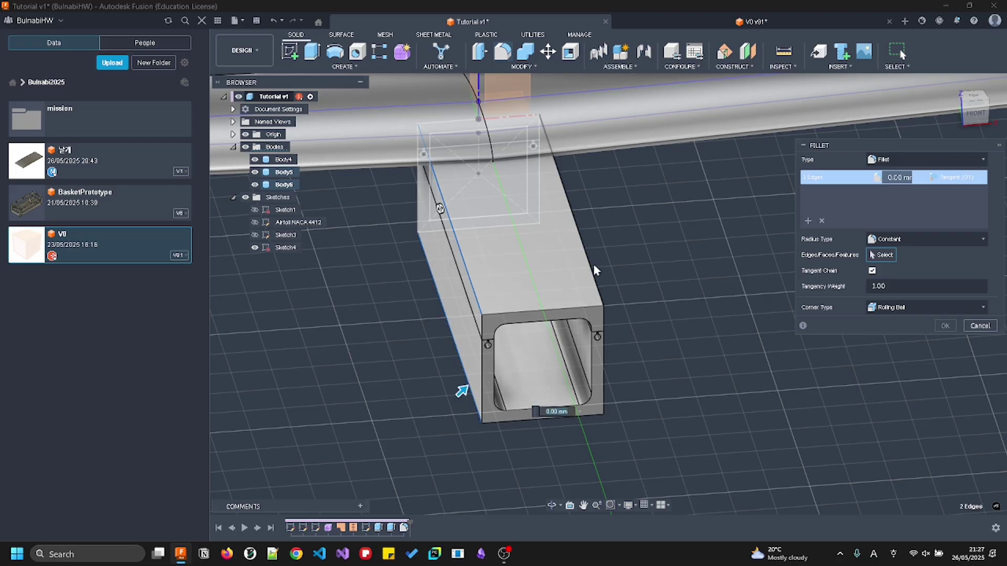
click(593, 275)
shift+middle_drag(593, 276, 533, 273)
click(608, 390)
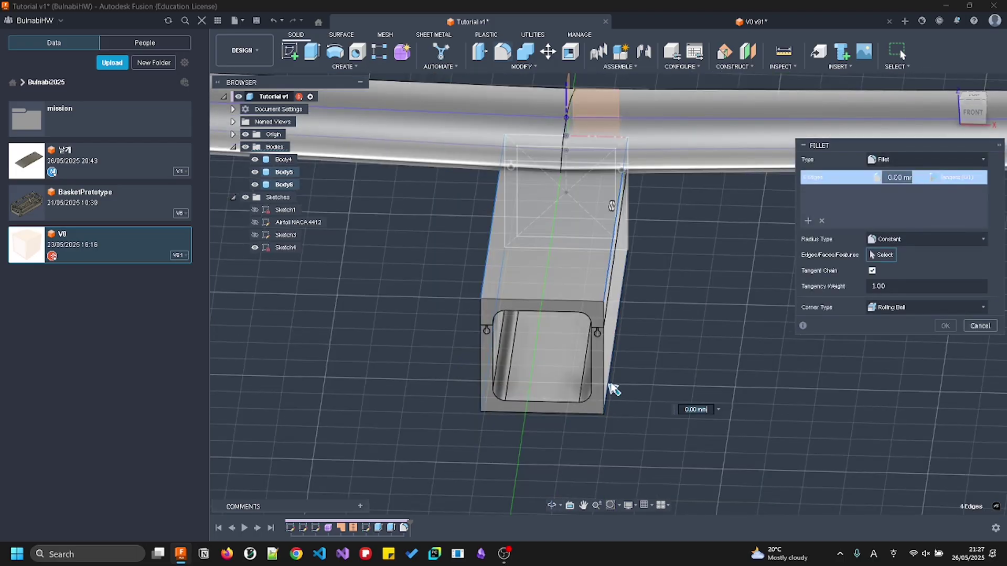
shift+middle_drag(608, 391, 632, 382)
drag(623, 390, 619, 385)
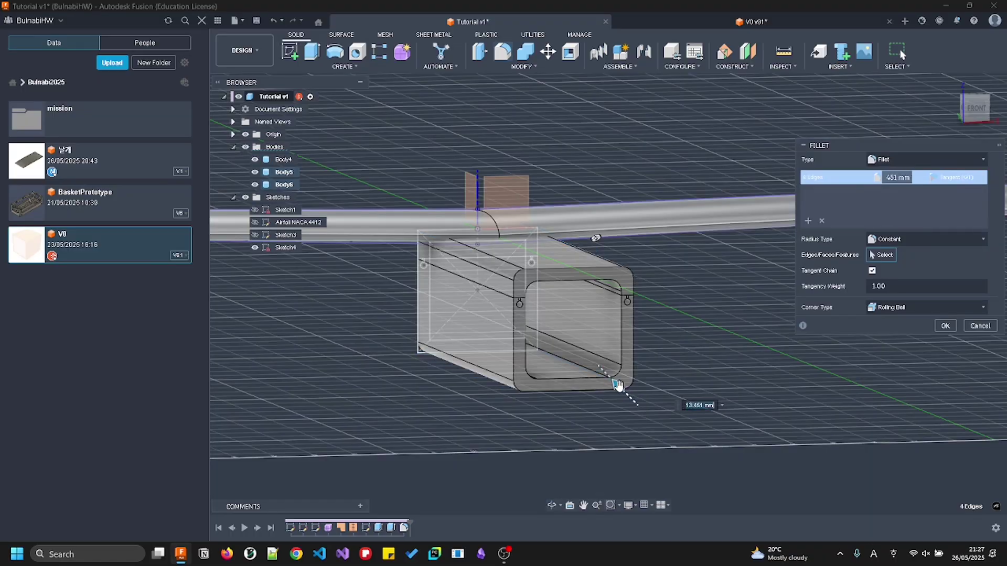
text(20)
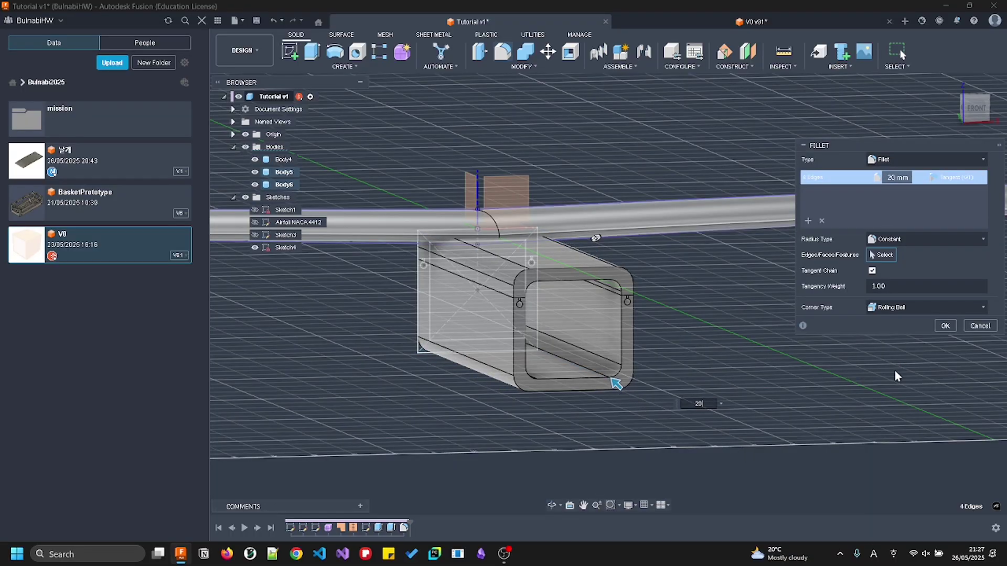
key(Return)
Create a sketch on the open front end face of the fuselage tube
shift+middle_drag(891, 373, 688, 323)
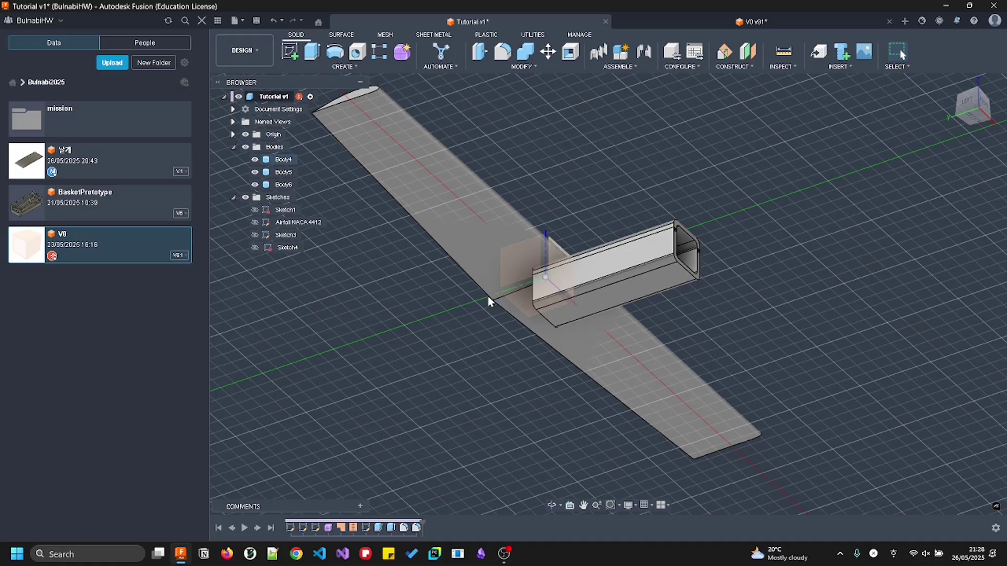
shift+middle_drag(548, 313, 478, 322)
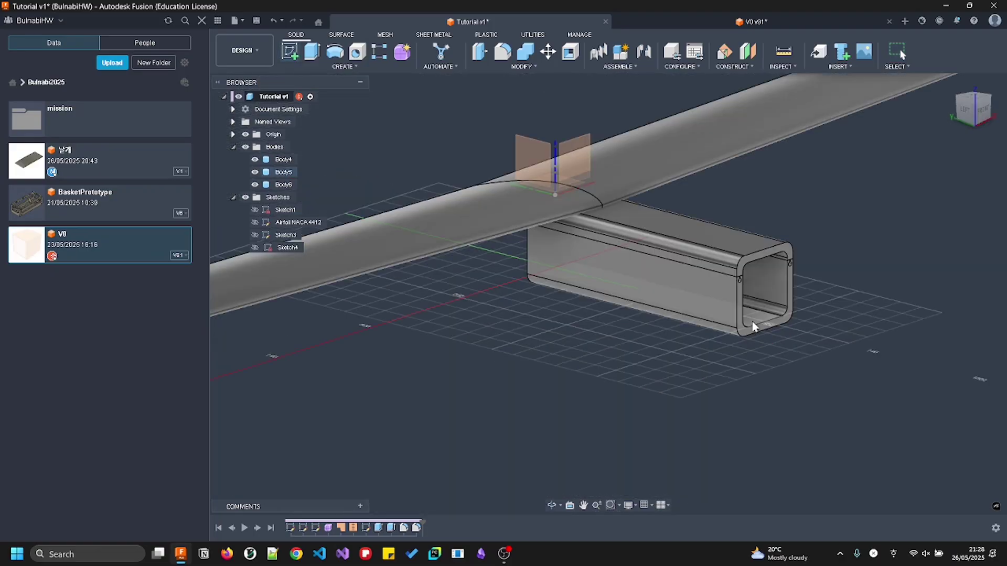
click(753, 329)
click(753, 329)
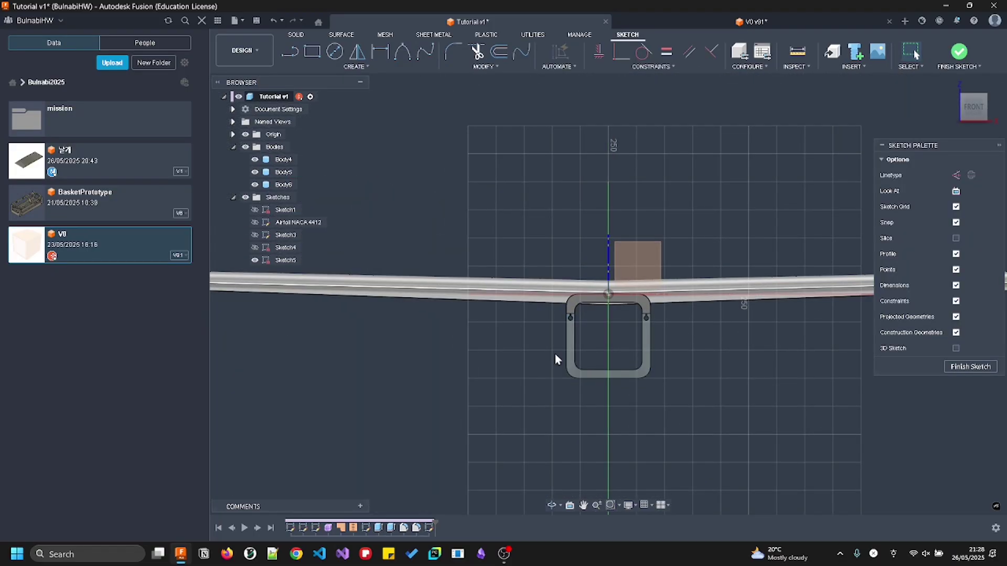
Try projecting the upper fuselage body's outline into the end-face sketch and finish the sketch
key(p)
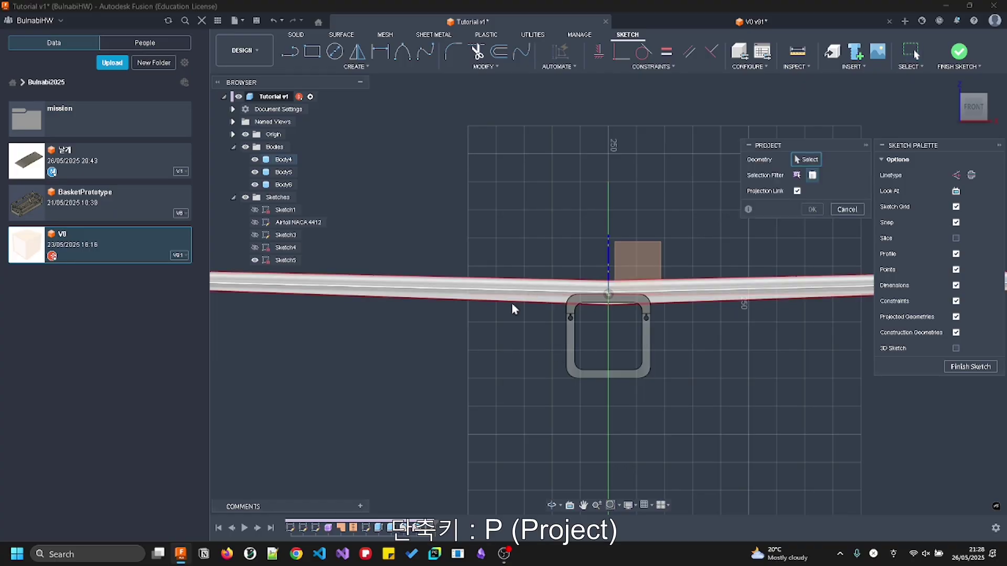
shift+middle_drag(490, 389, 580, 308)
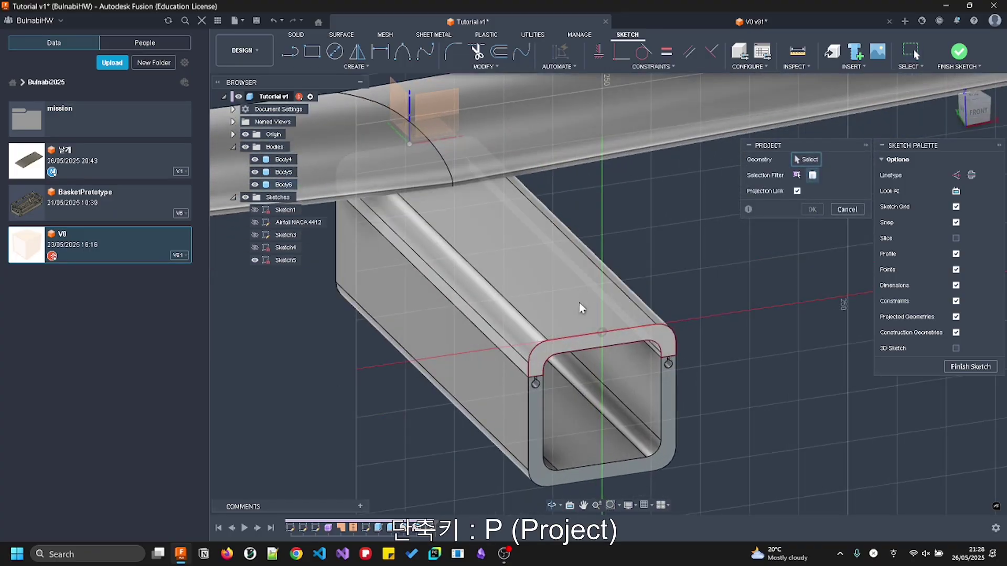
click(580, 308)
click(812, 209)
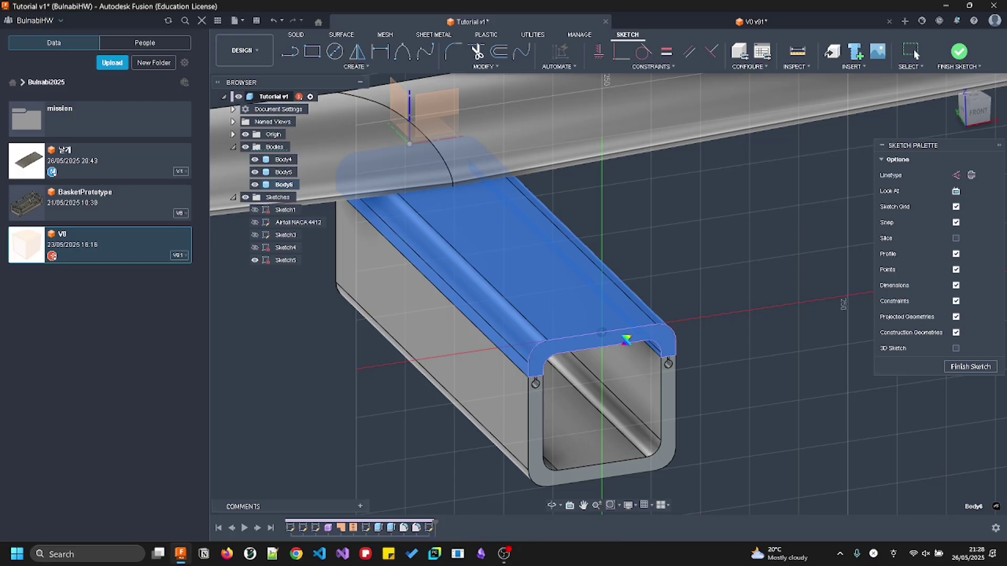
click(671, 332)
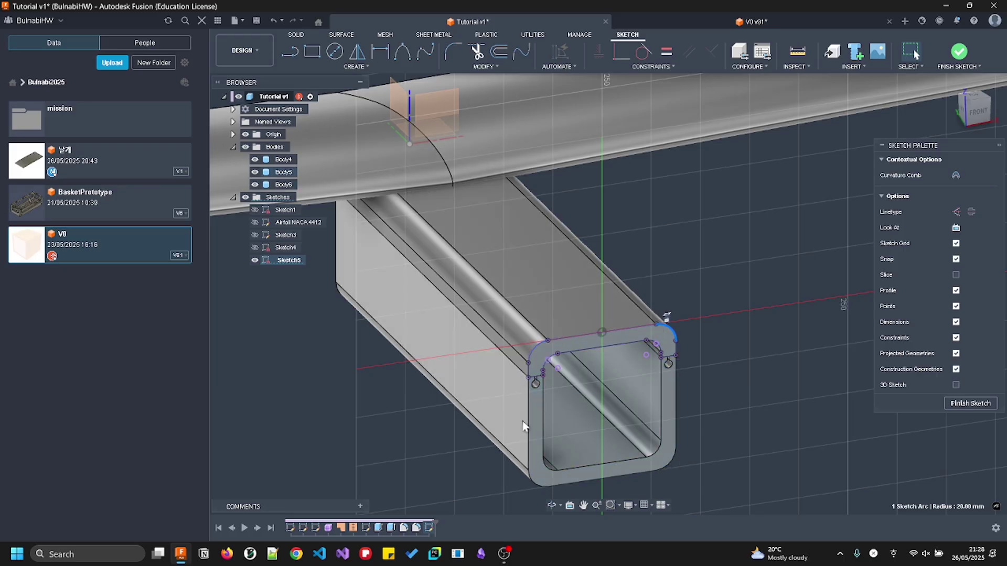
click(983, 400)
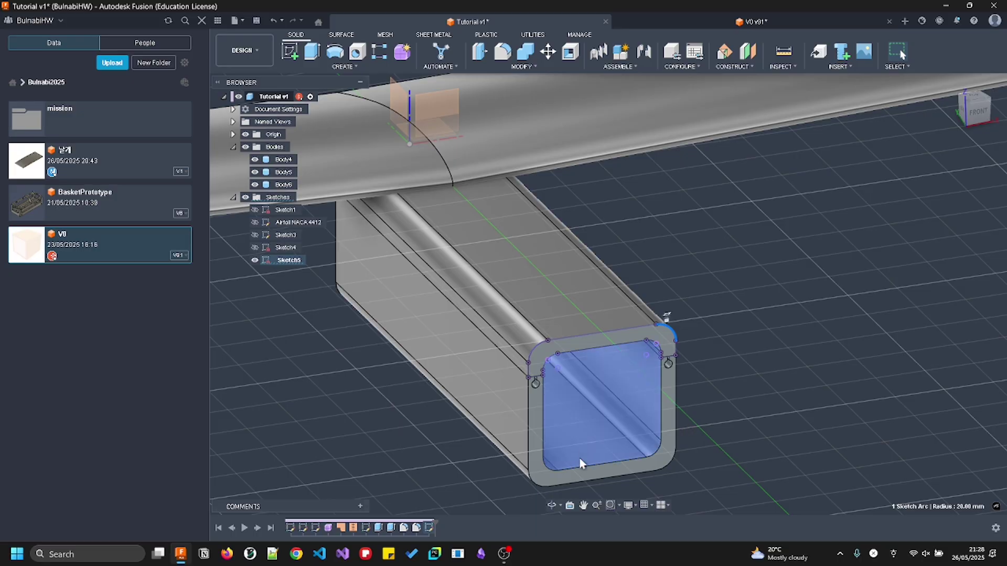
Check the selectable regions on the fuselage's front end and undo the projection of the upper body
scroll(581, 406, up, 2)
click(621, 341)
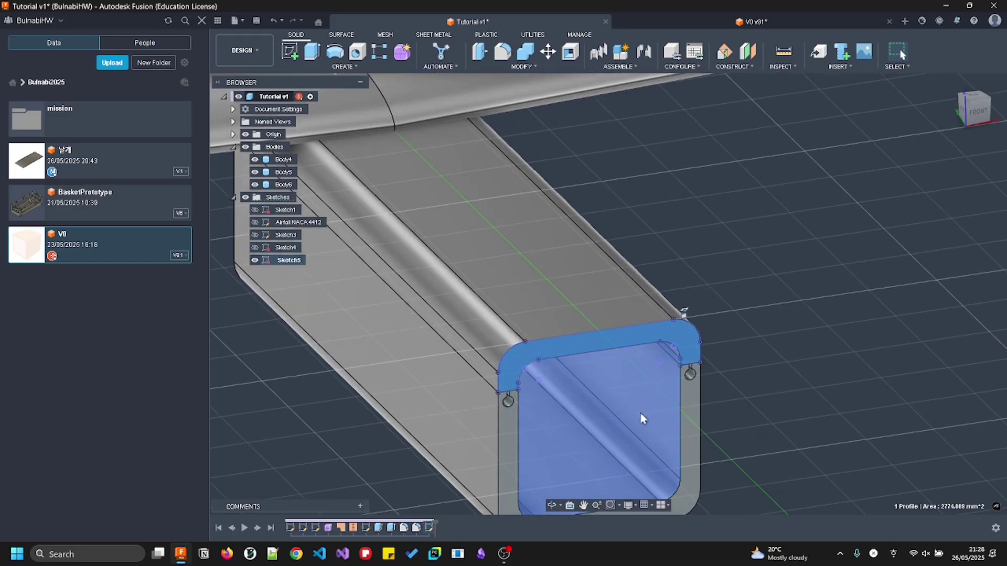
click(641, 413)
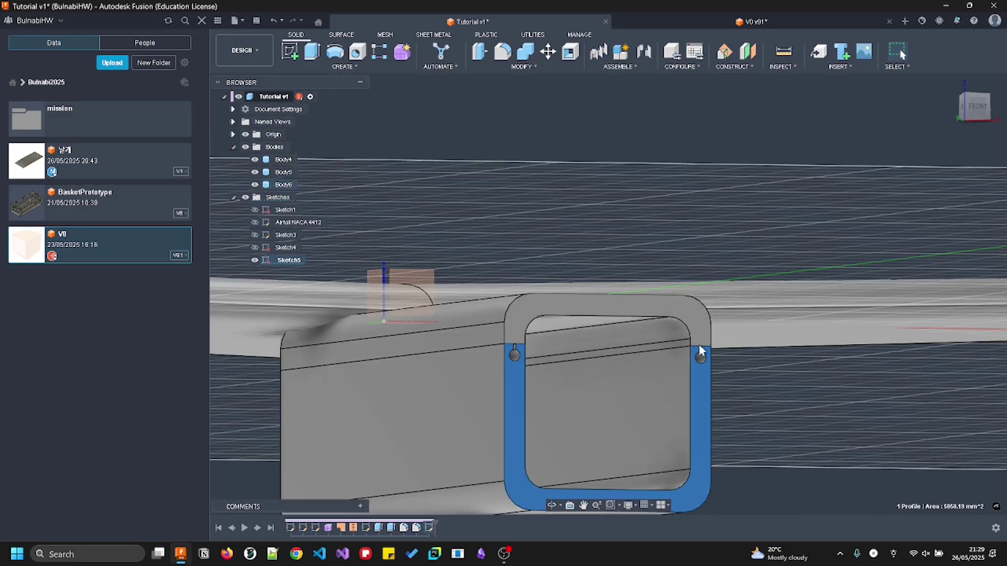
click(791, 379)
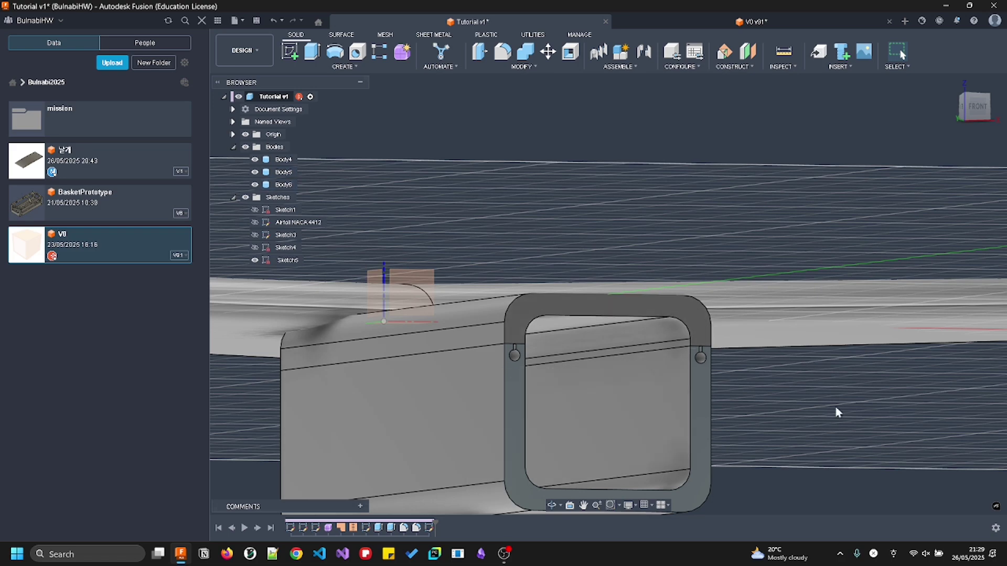
key(ctrl+z)
Project the upper fuselage body's outline into the front end-face sketch and finish the sketch
shift+middle_drag(764, 423, 786, 420)
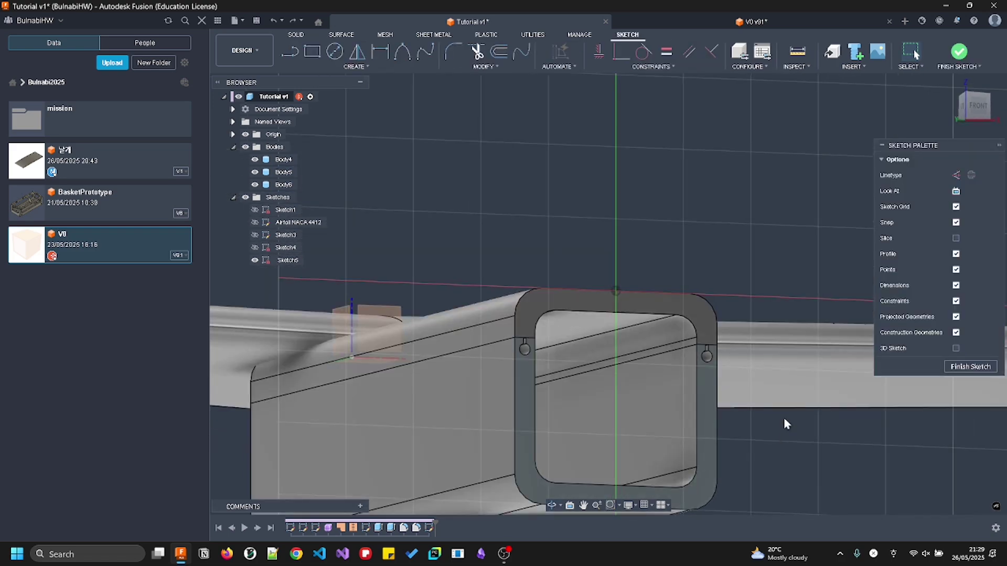
key(p)
click(692, 304)
click(812, 209)
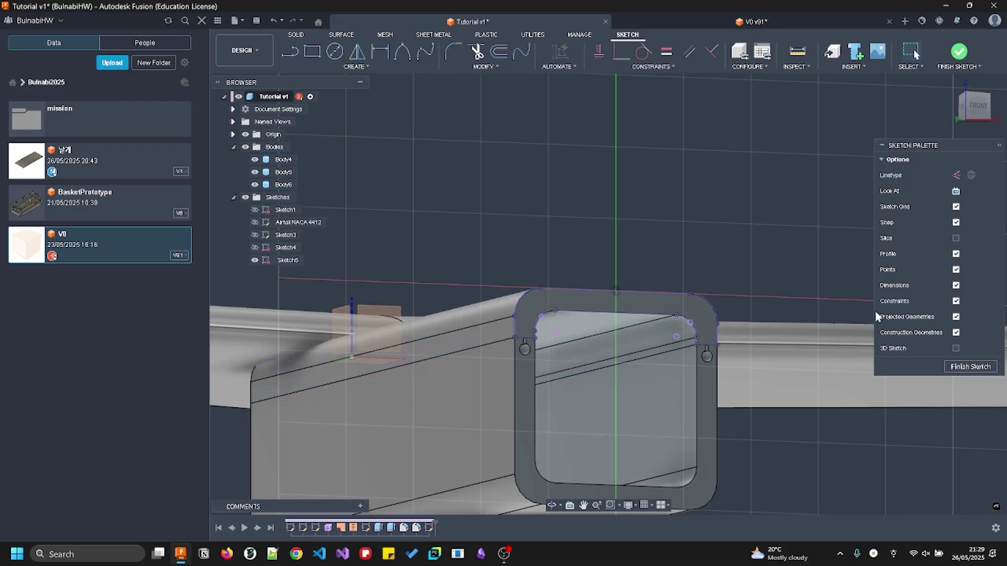
click(970, 366)
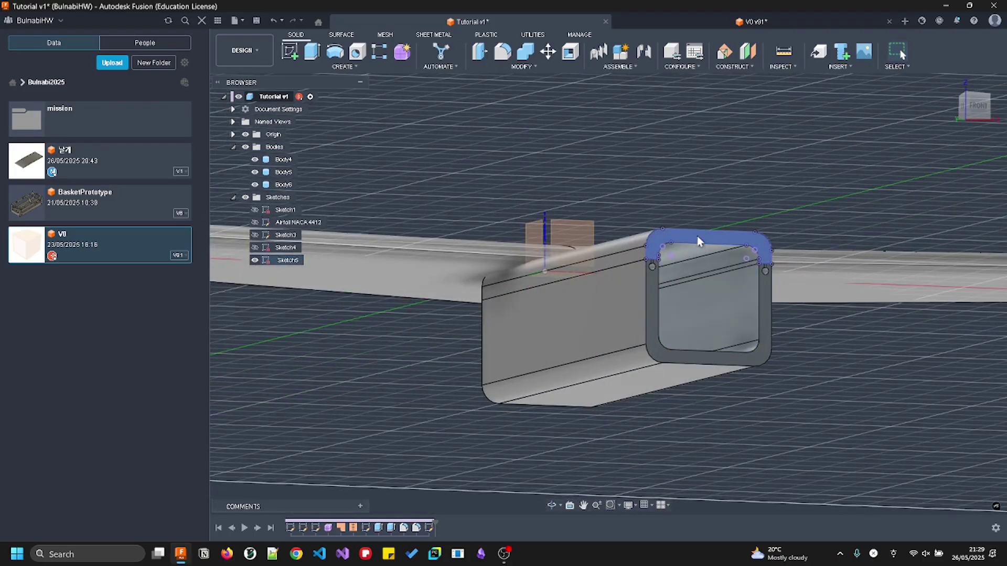
Begin an extrusion from the fuselage's front end, selecting the inner opening, the upper and lower wall sections, and both slotted rod holes
click(693, 236)
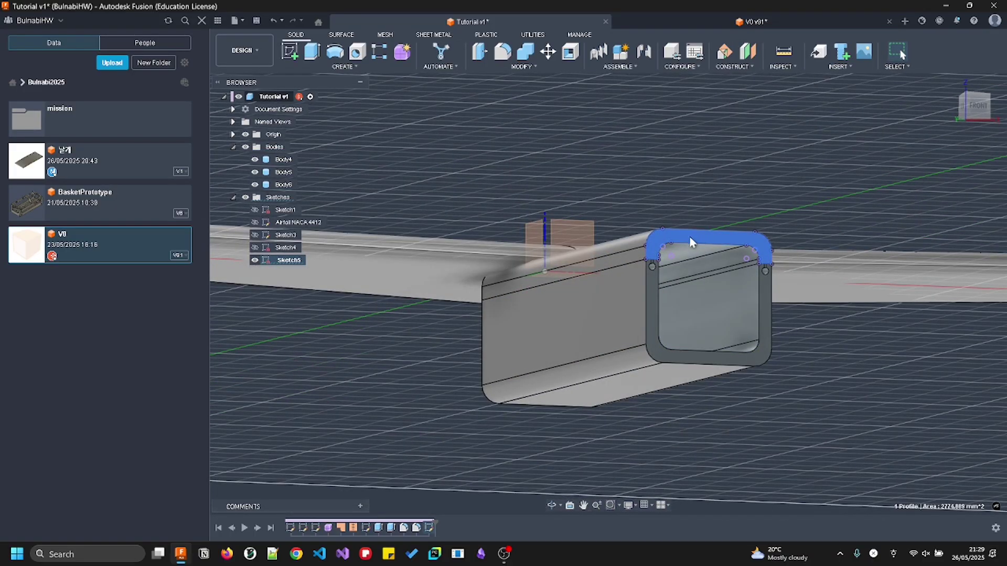
click(664, 291)
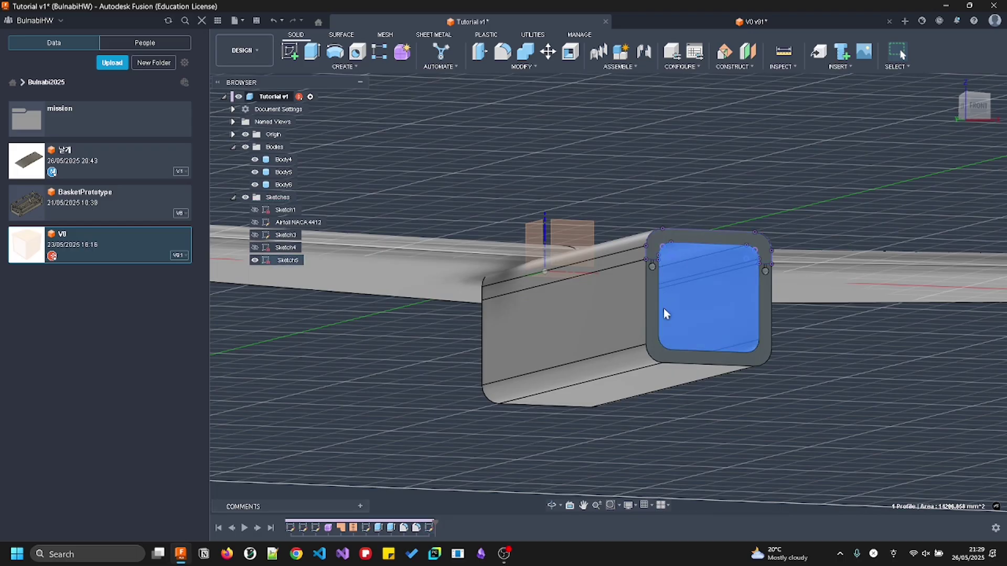
click(845, 335)
click(717, 272)
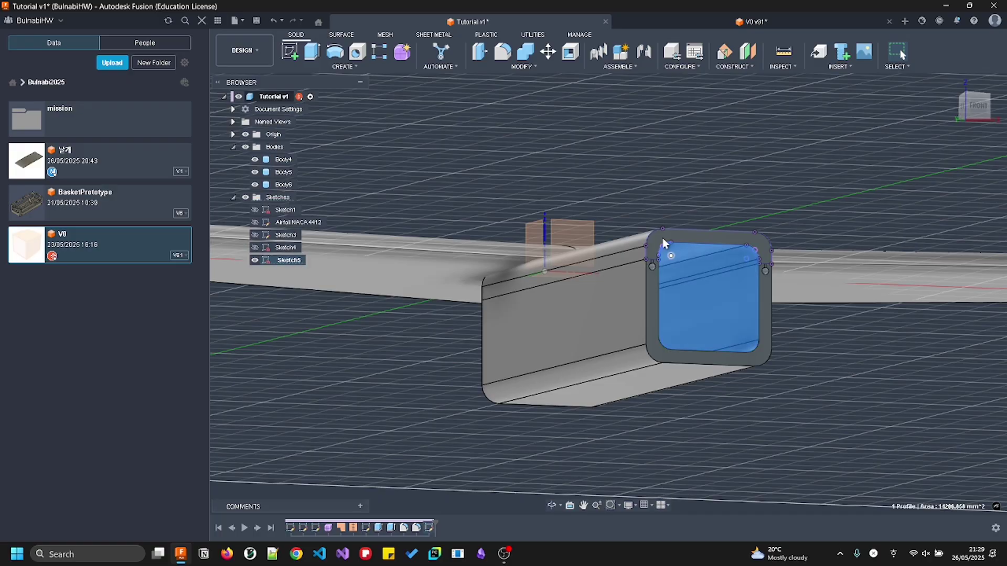
scroll(681, 289, up, 2)
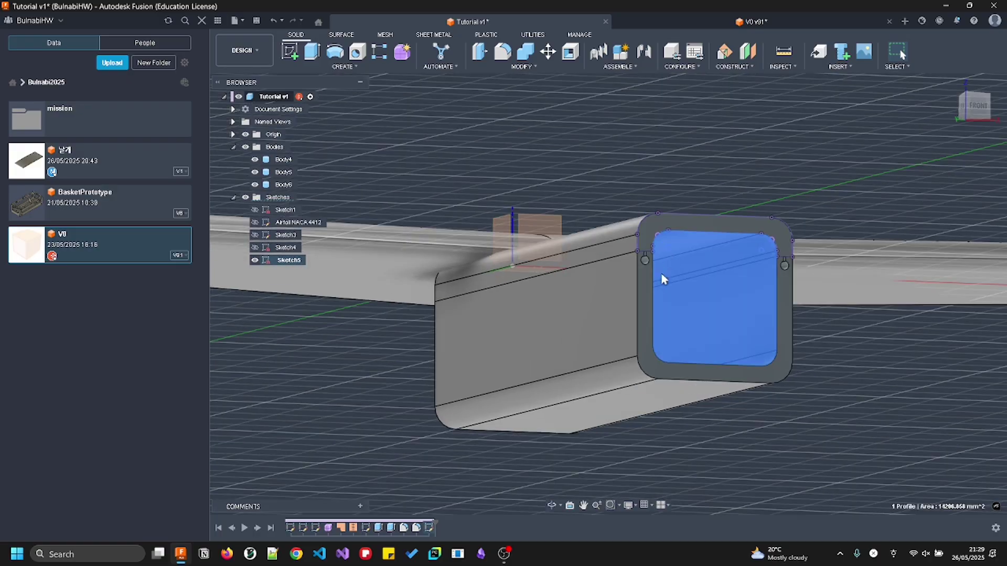
click(312, 54)
scroll(653, 262, up, 3)
click(635, 255)
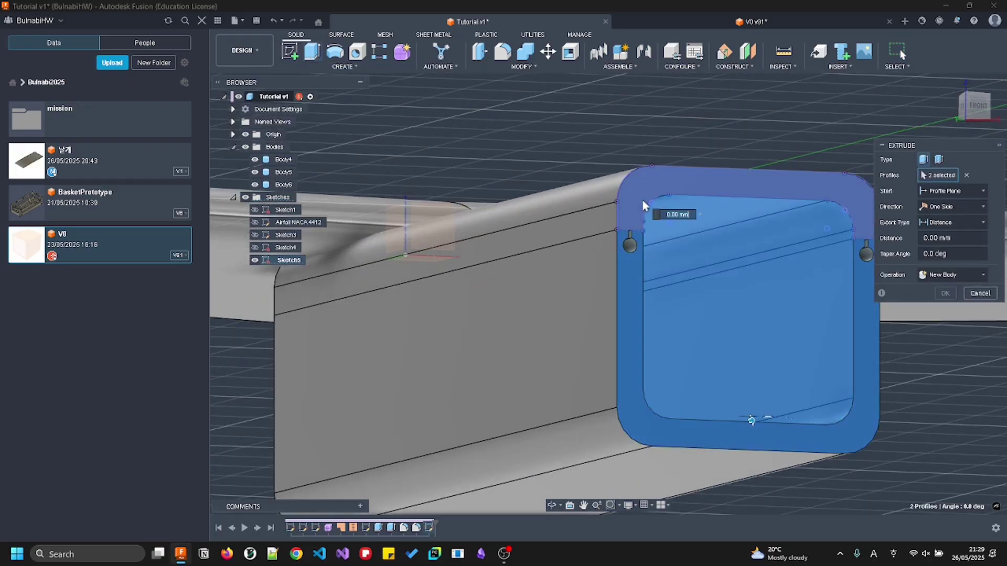
click(641, 205)
scroll(629, 243, up, 2)
scroll(629, 237, up, 1)
click(630, 238)
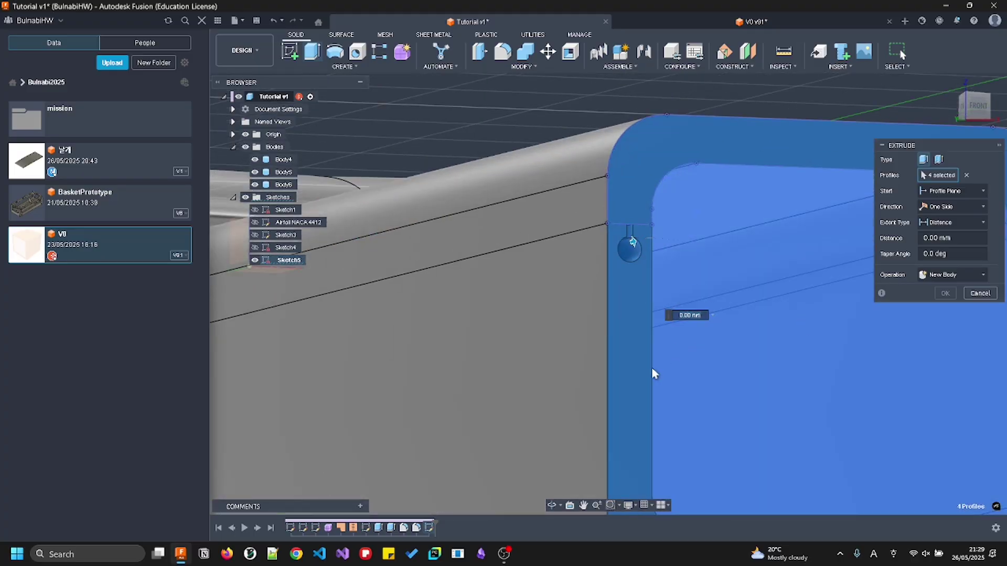
middle_drag(763, 352, 421, 283)
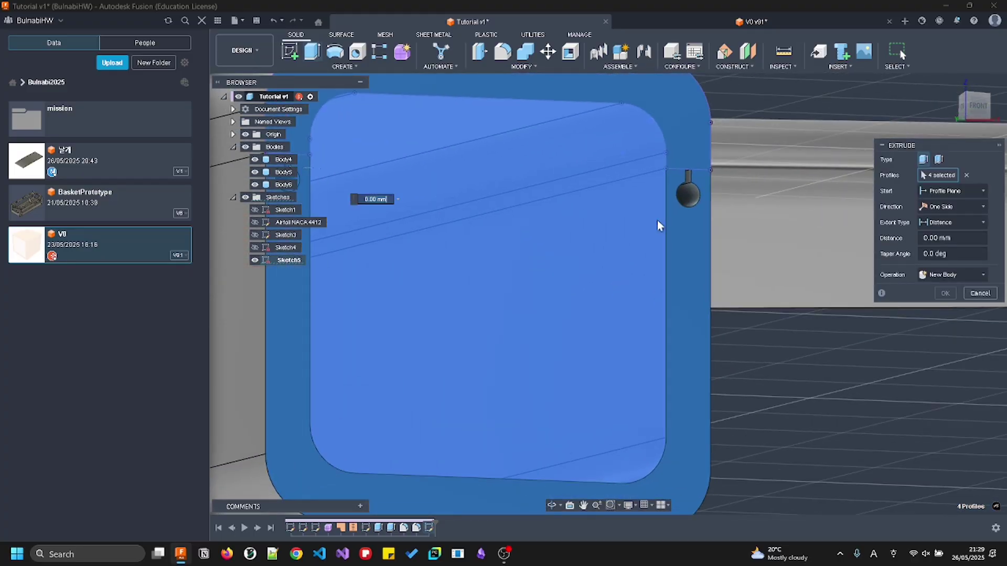
click(695, 198)
scroll(769, 363, down, 1)
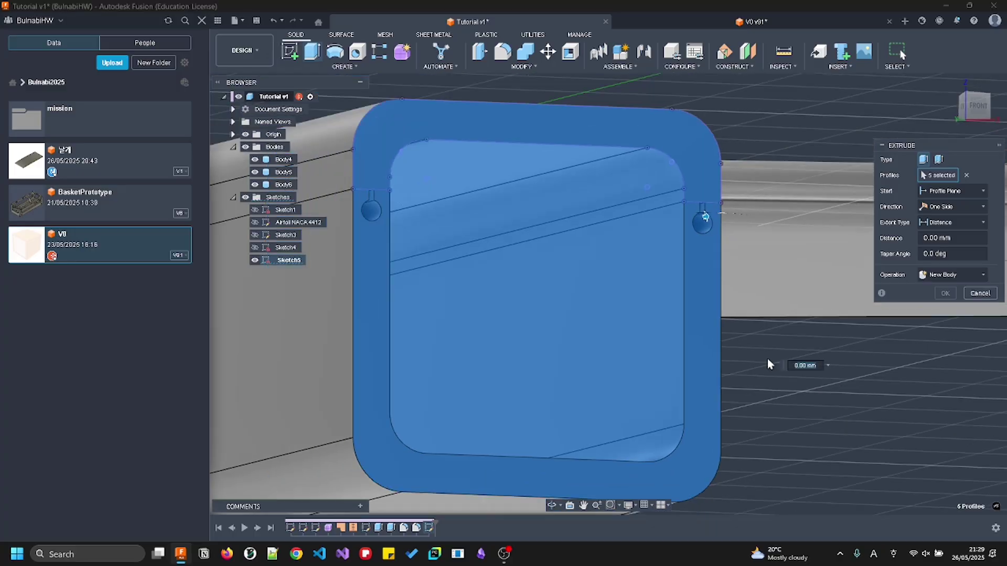
scroll(766, 364, down, 3)
Extrude the selected front-end profiles forward by 200 mm as a new body
shift+middle_drag(760, 391, 752, 348)
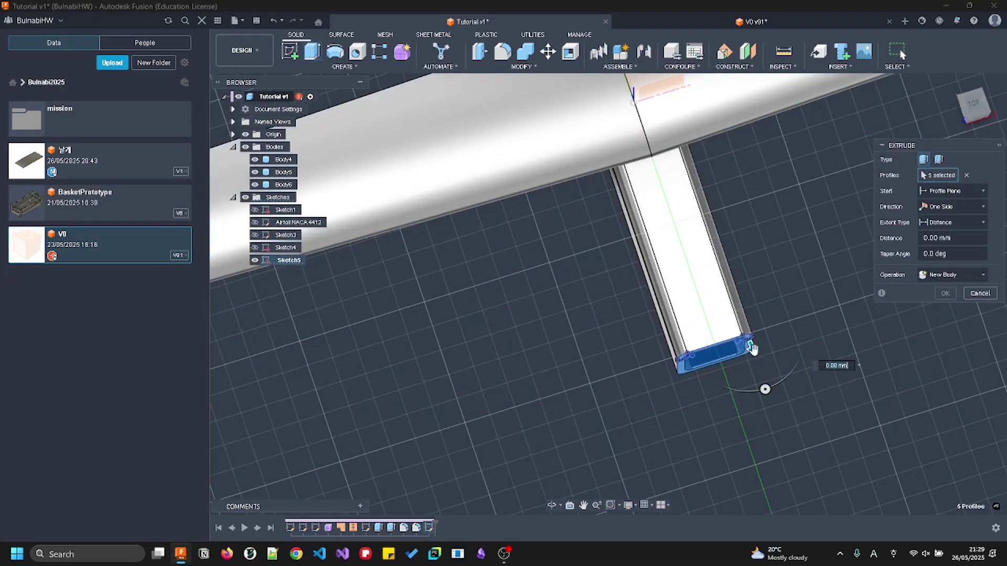
drag(753, 346, 777, 443)
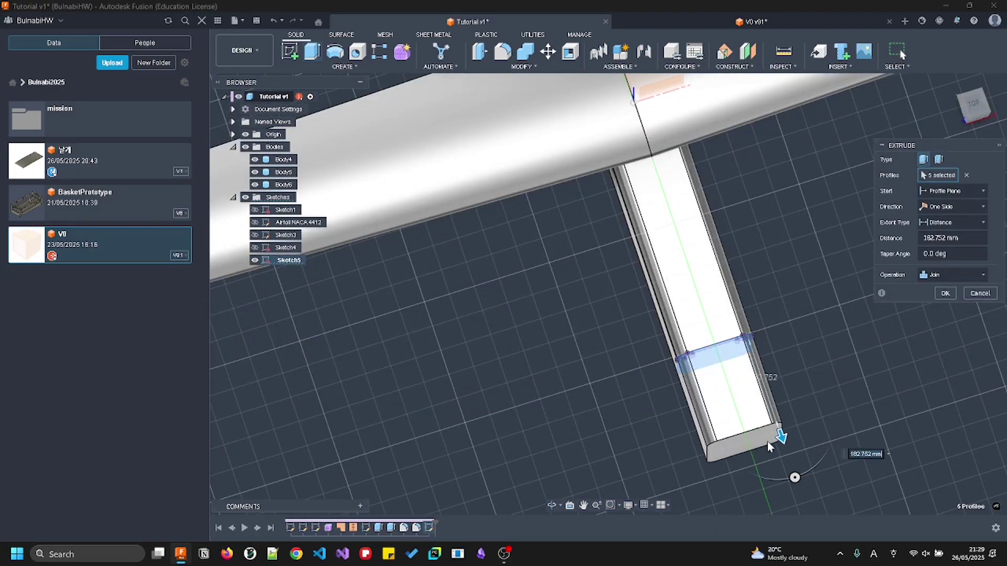
shift+middle_drag(778, 444, 784, 380)
text(200)
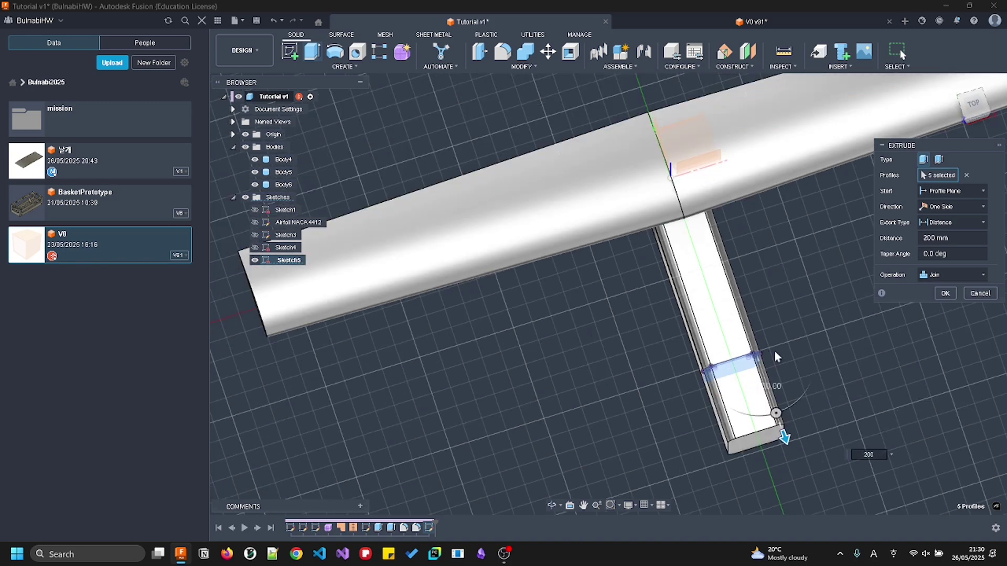
click(945, 276)
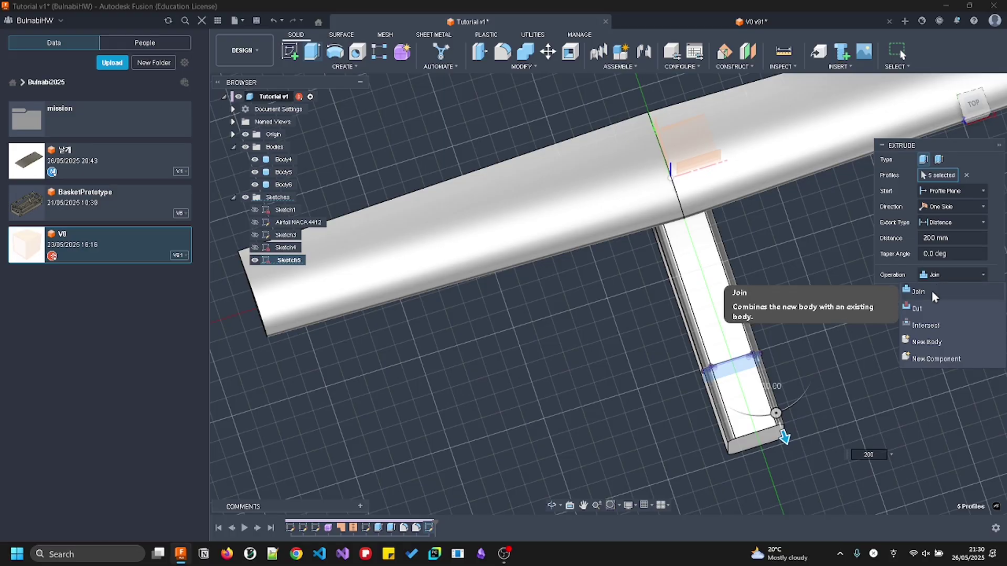
click(936, 336)
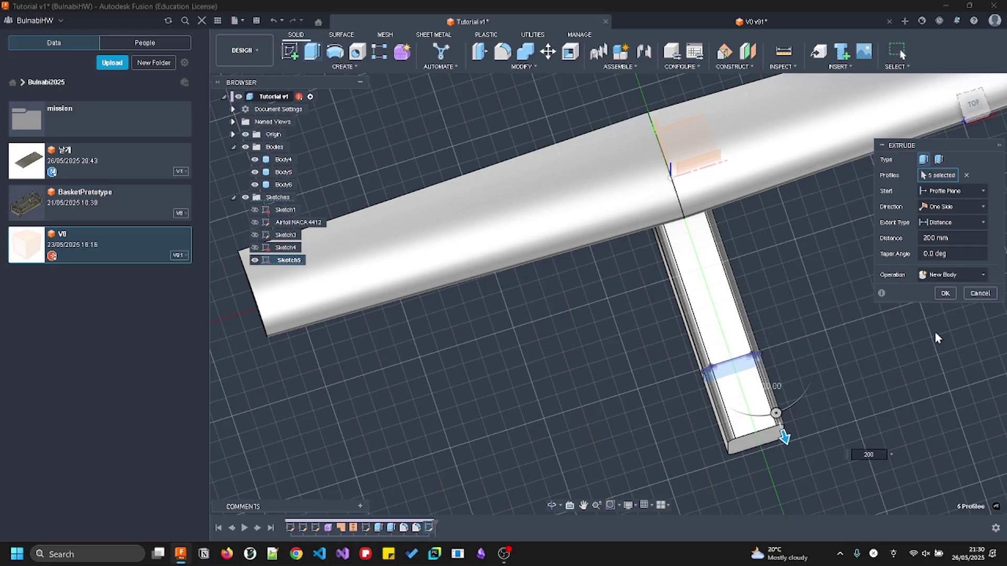
click(945, 293)
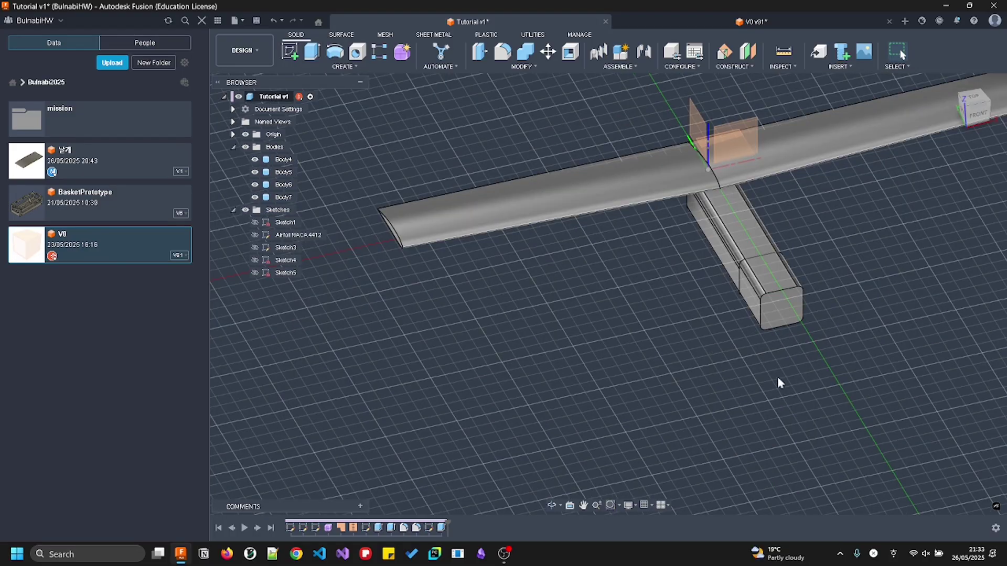
Start a sketch on the horizontal origin plane and project the front fuselage section's outline into it
shift+middle_drag(777, 377, 878, 169)
shift+middle_drag(784, 349, 717, 308)
click(720, 107)
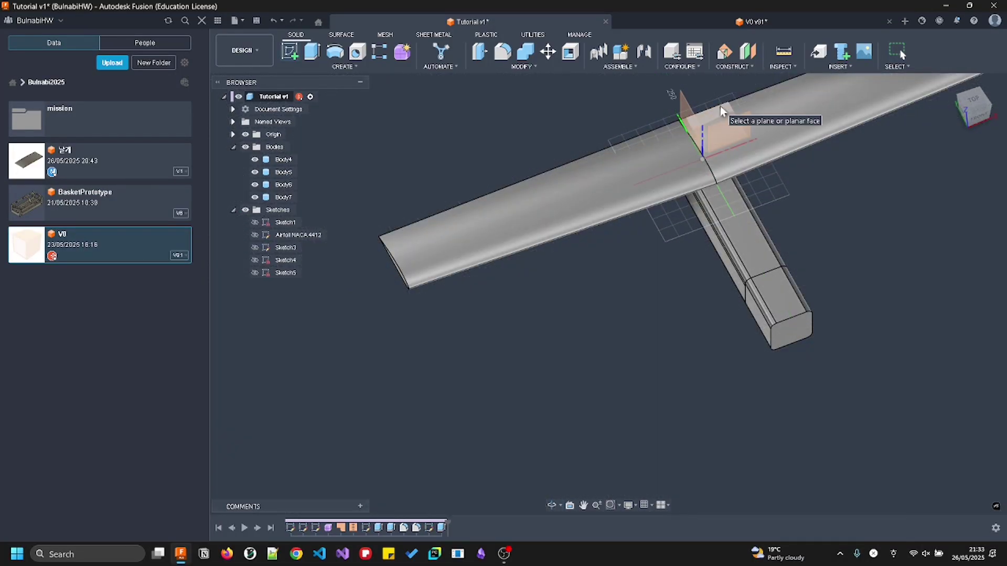
click(719, 106)
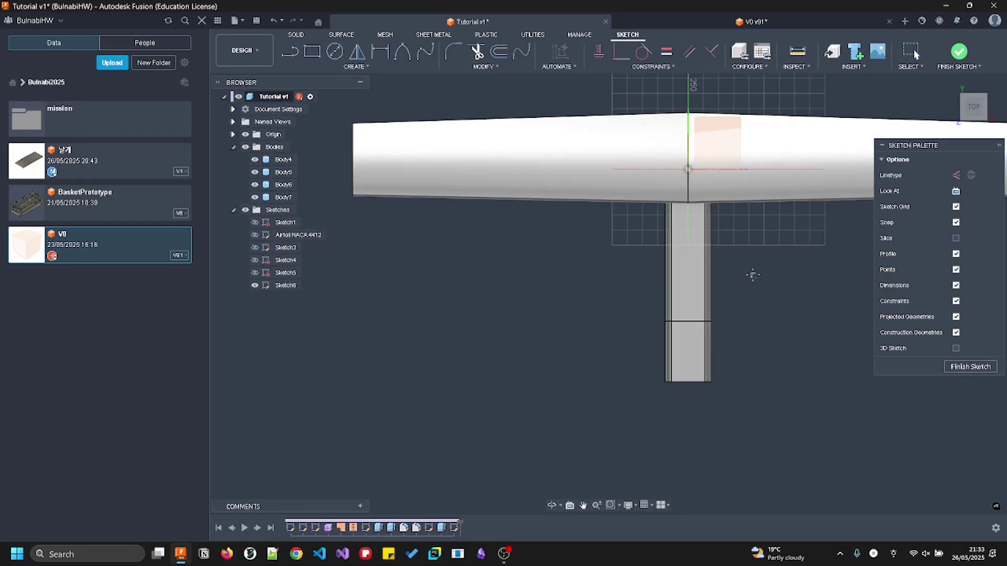
key(p)
click(687, 353)
click(812, 209)
scroll(741, 364, up, 2)
middle_drag(715, 407, 741, 367)
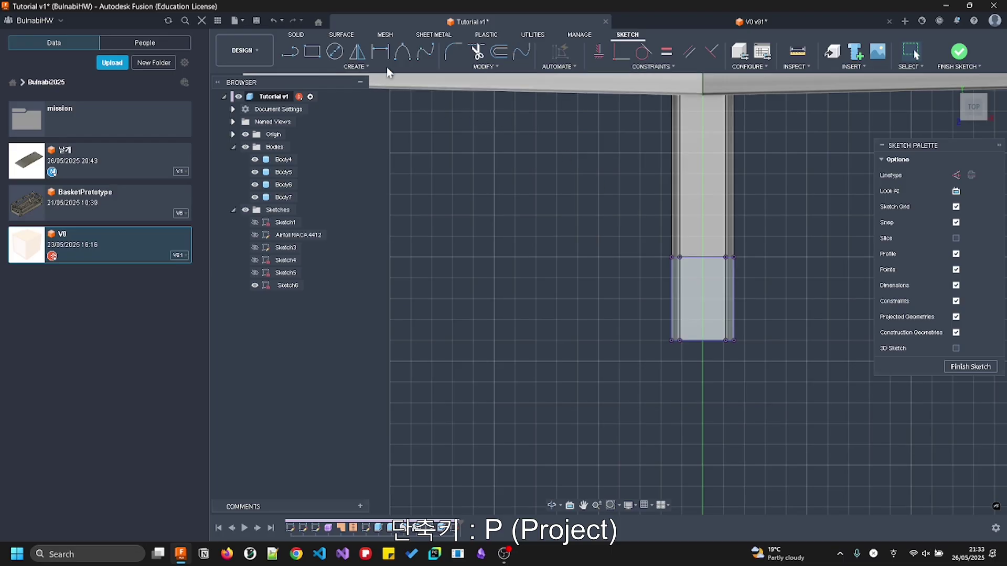
Draw a lengthwise centre line between the midpoints of the projected front section's end edges and convert it to construction geometry
click(290, 51)
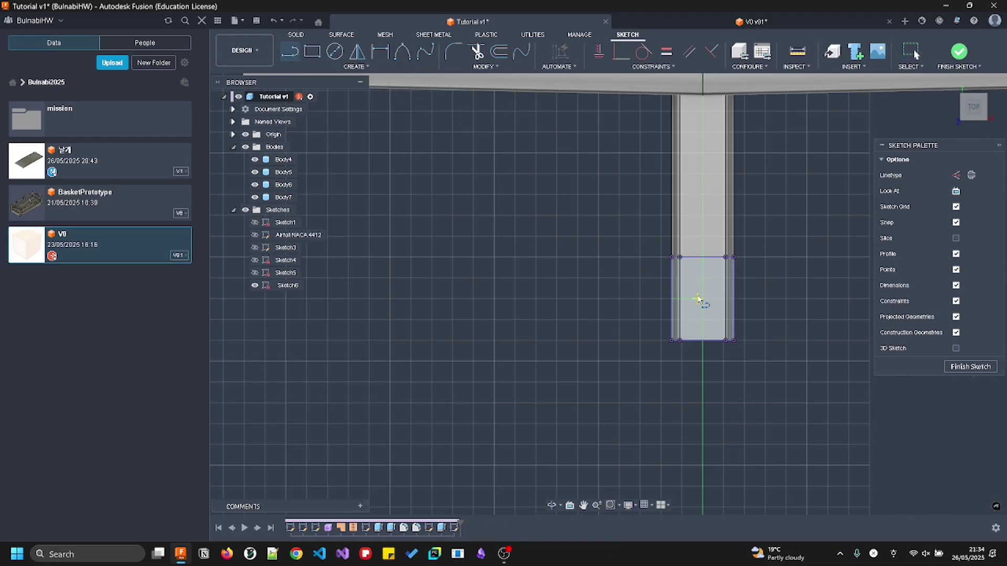
click(703, 257)
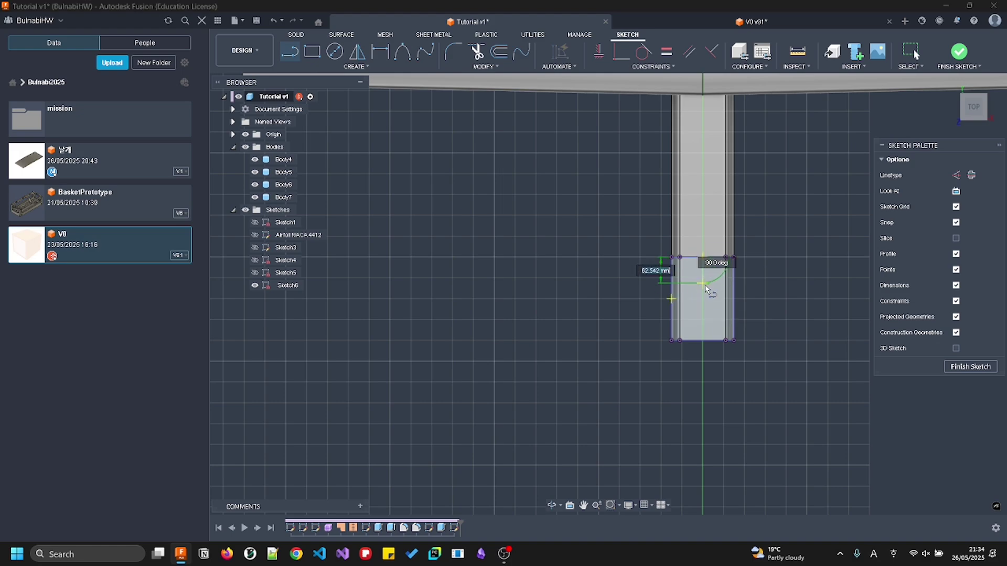
click(703, 341)
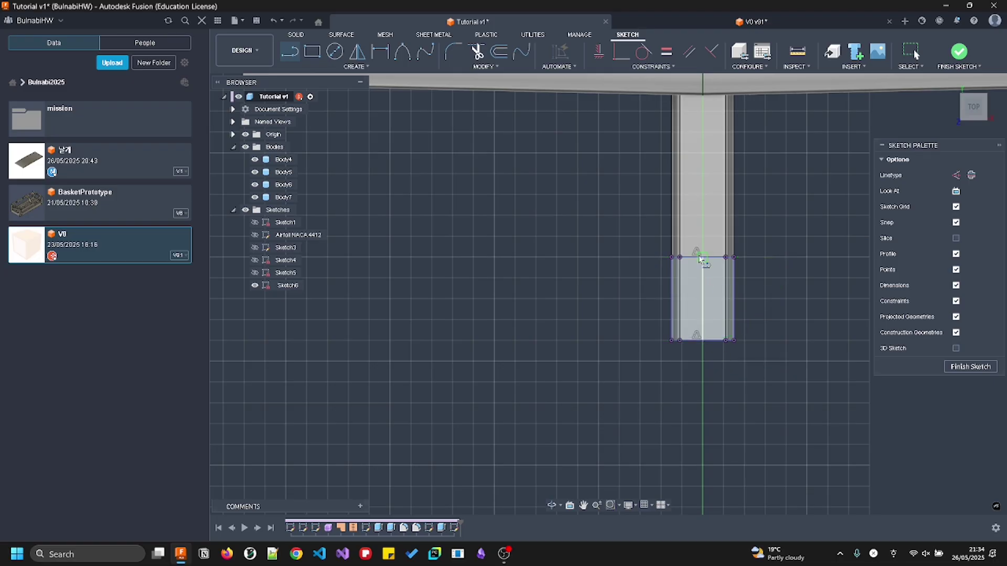
key(Escape)
scroll(726, 332, up, 2)
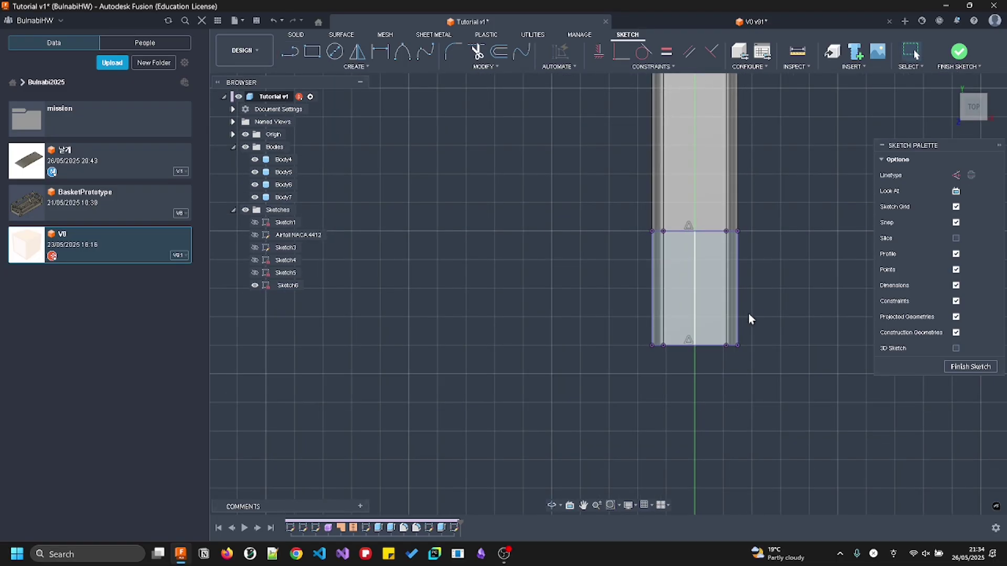
middle_drag(749, 318, 719, 319)
key(l)
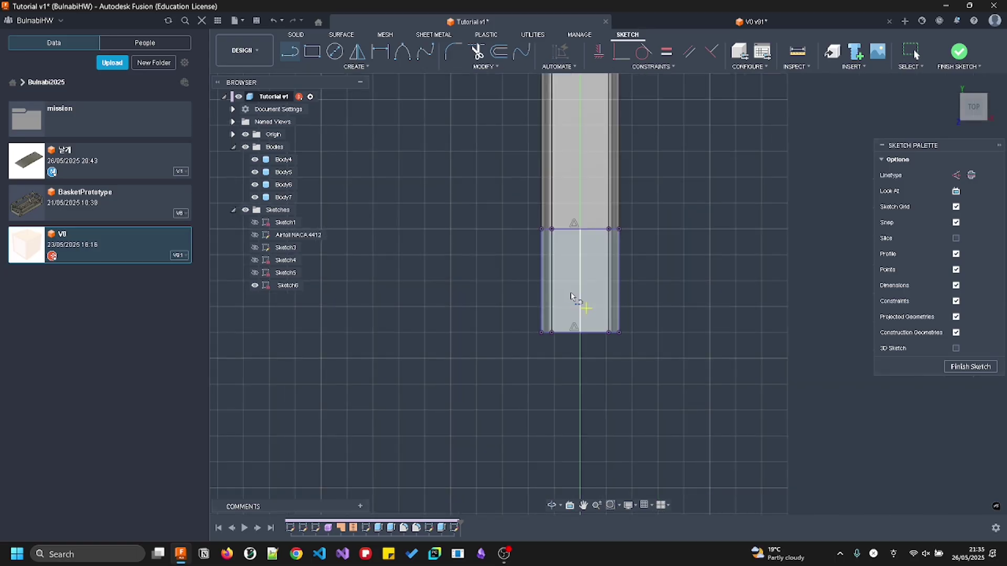
key(Escape)
click(581, 294)
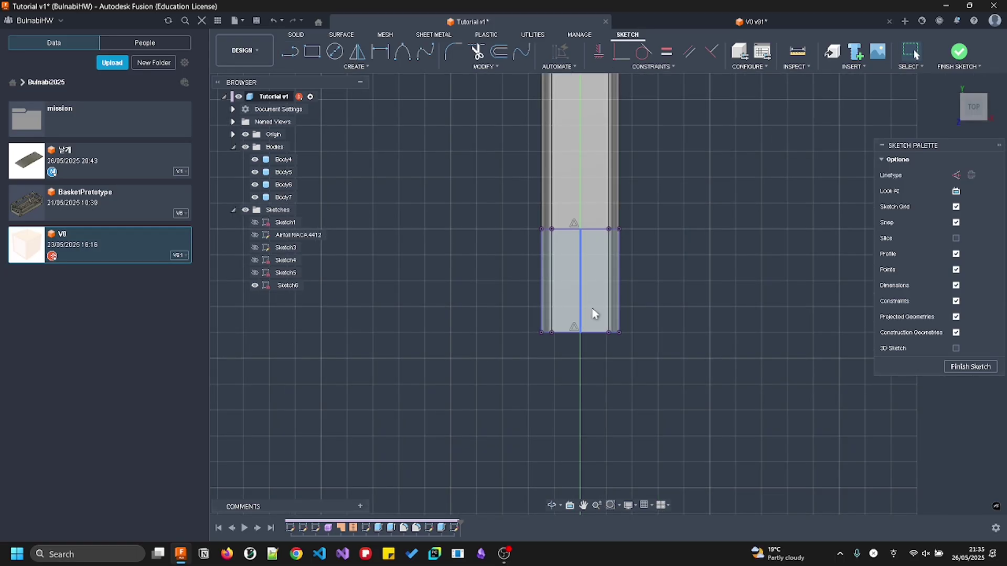
key(x)
click(701, 319)
Draw an ellipse centred on the front section's rear edge, spanning its full width and reaching slightly past the nose, and finish the sketch
click(619, 230)
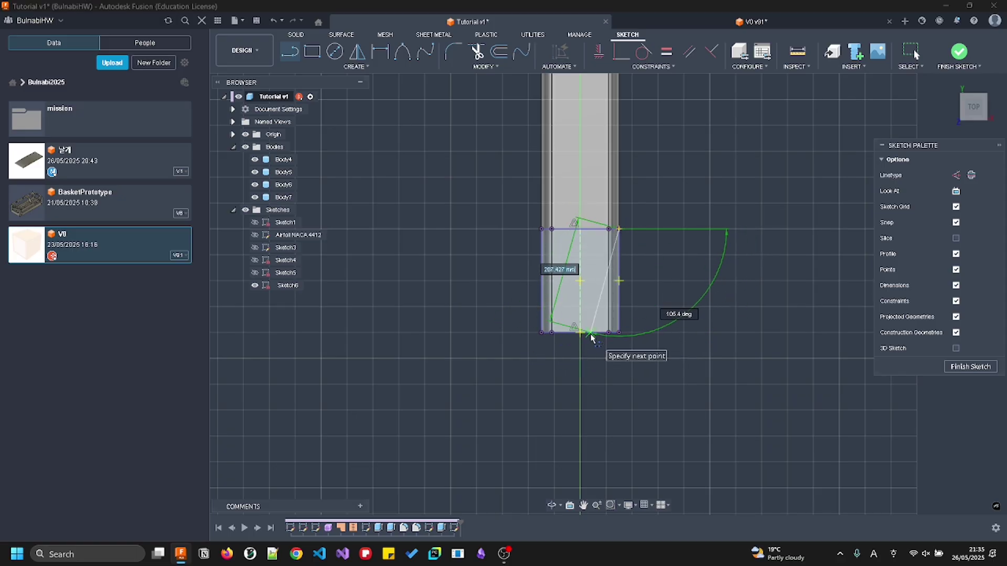
key(Escape)
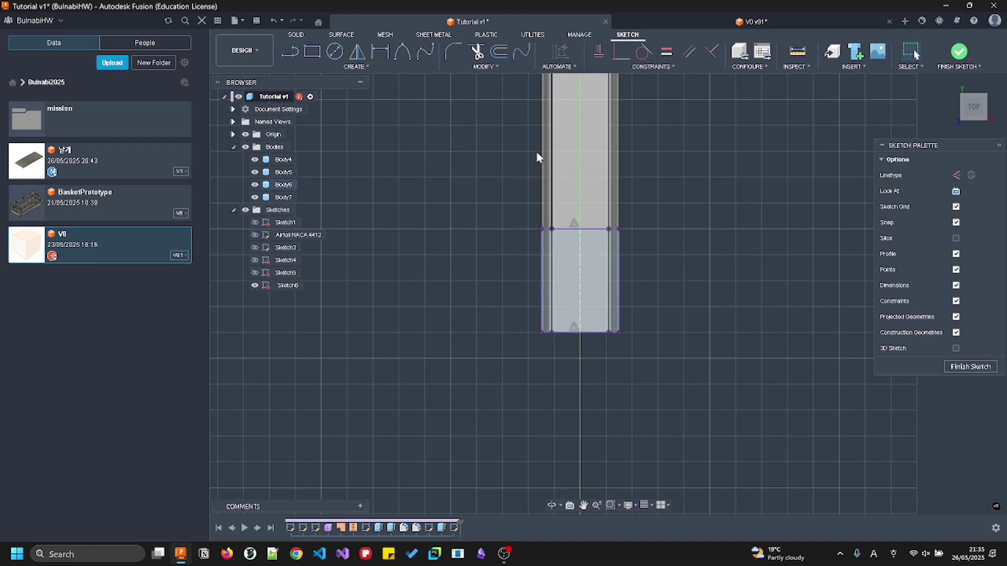
click(375, 66)
click(315, 130)
click(579, 230)
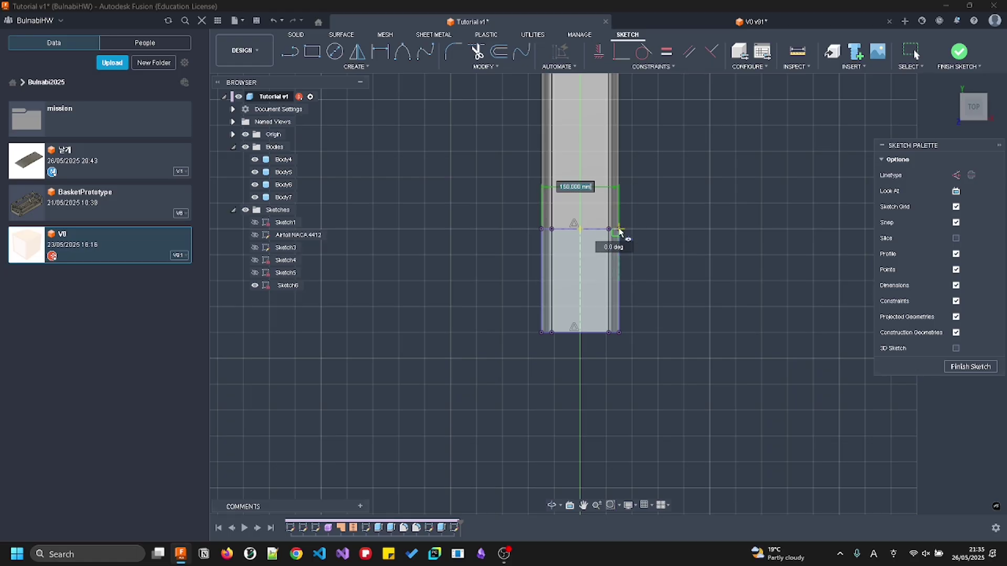
click(618, 231)
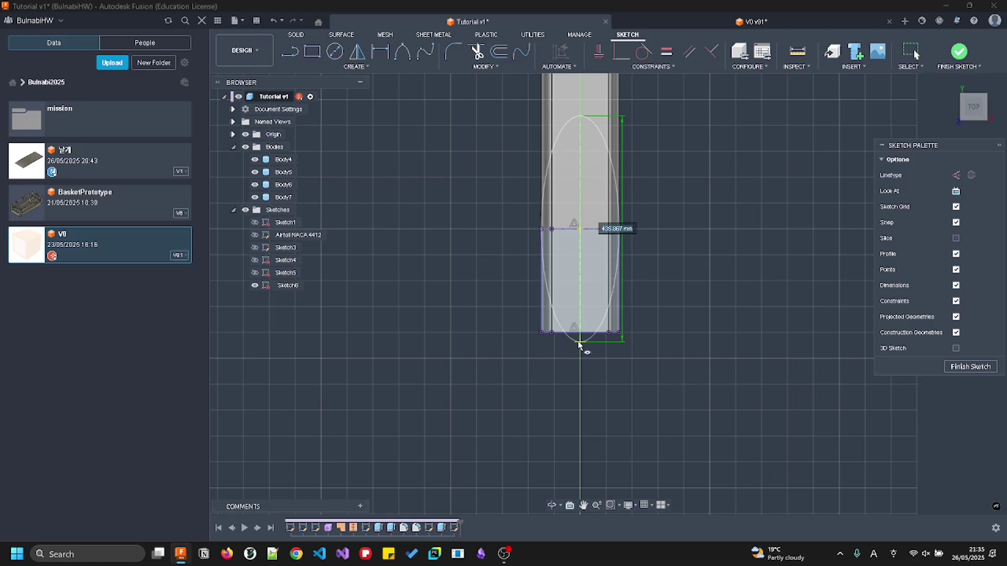
scroll(581, 336, up, 5)
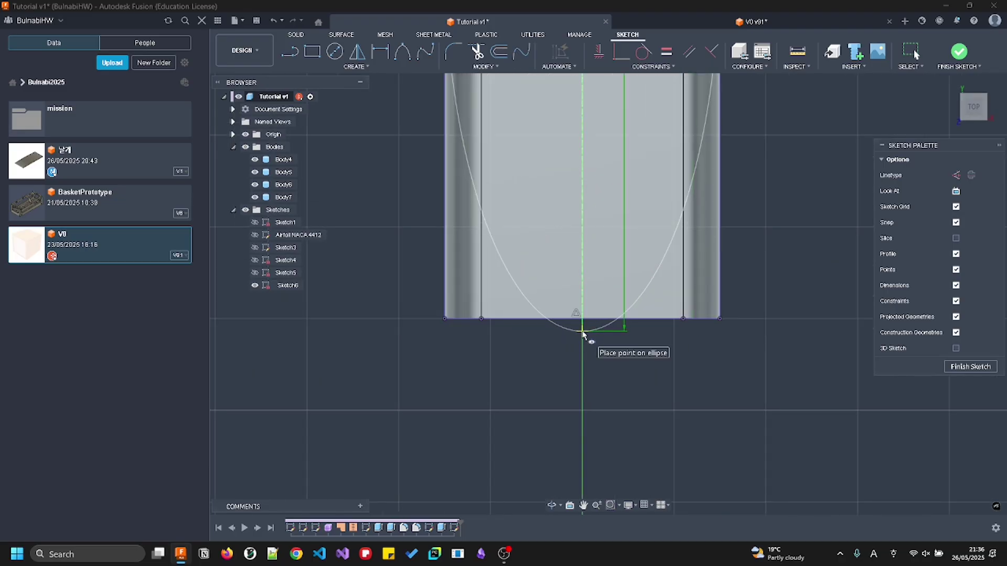
click(584, 330)
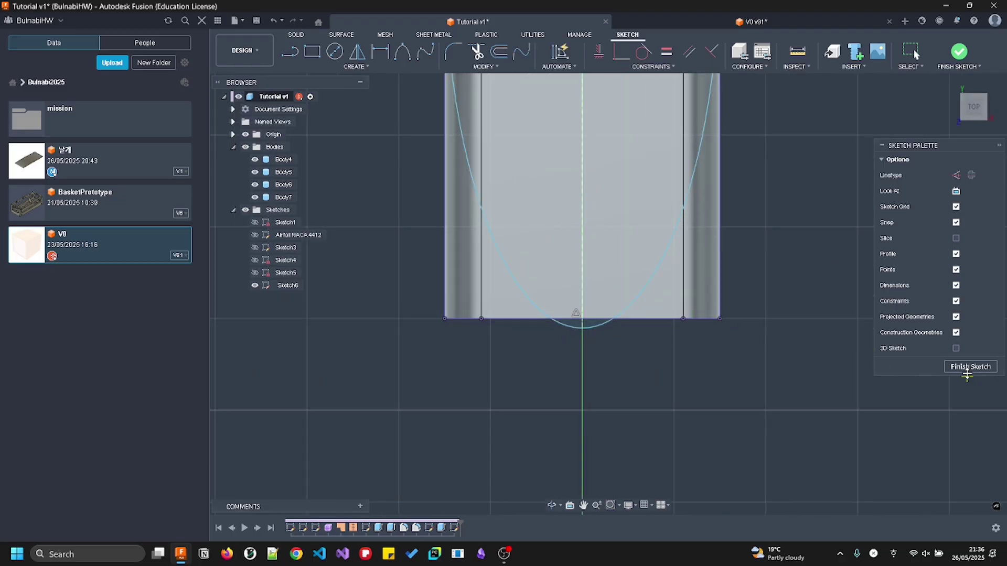
click(970, 367)
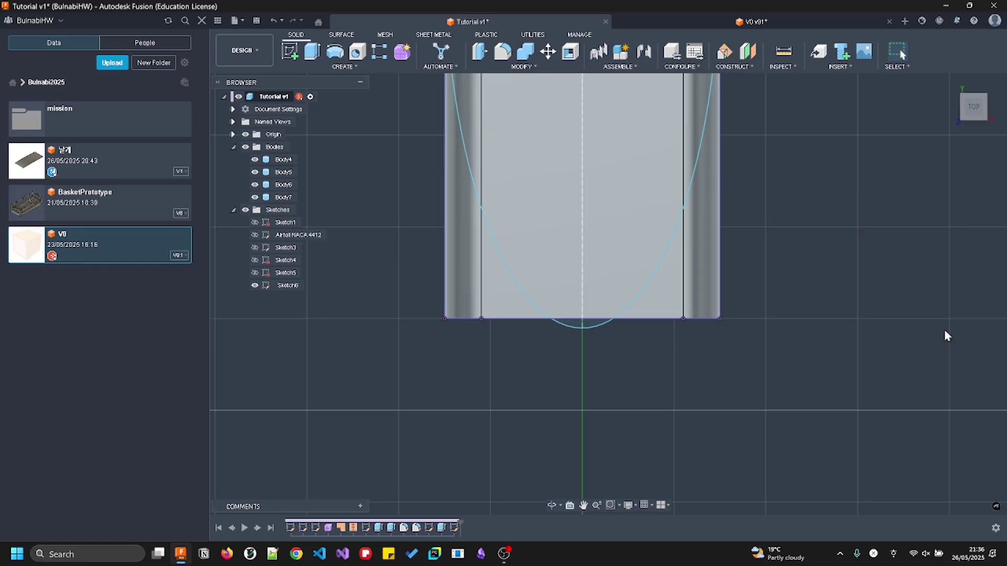
Reopen the nose sketch for editing and delete the ellipse
scroll(886, 338, down, 6)
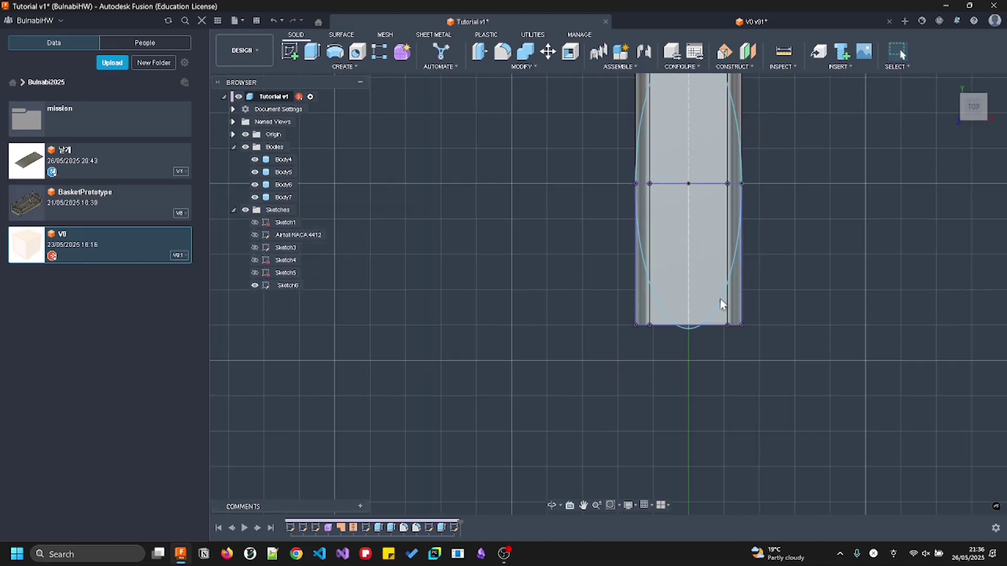
shift+middle_drag(718, 314, 687, 292)
double_click(673, 265)
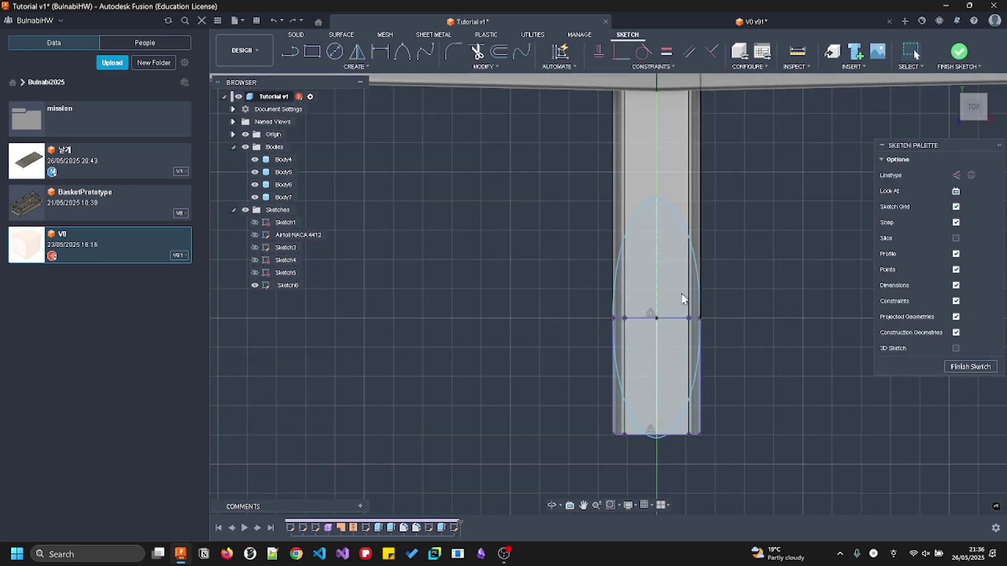
click(687, 415)
key(Delete)
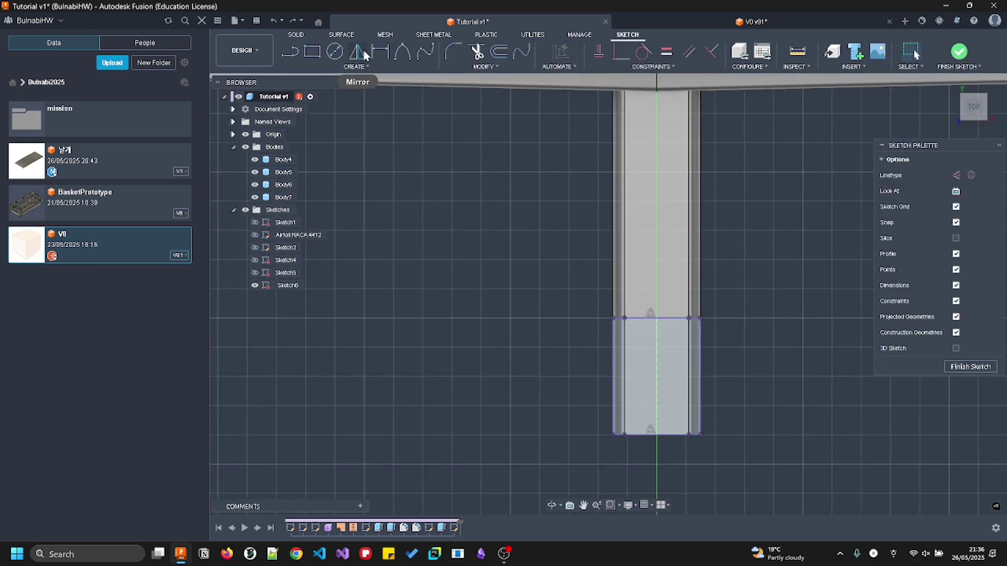
Draw a sloped line from the front section's rear outer corner to a point on its front edge near the centre line
click(290, 53)
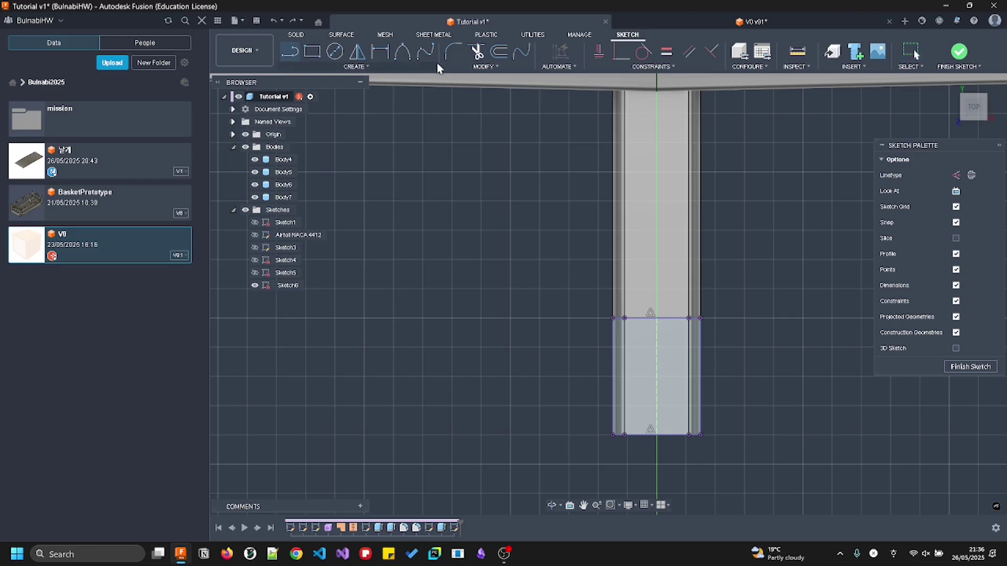
click(700, 318)
double_click(672, 434)
key(Escape)
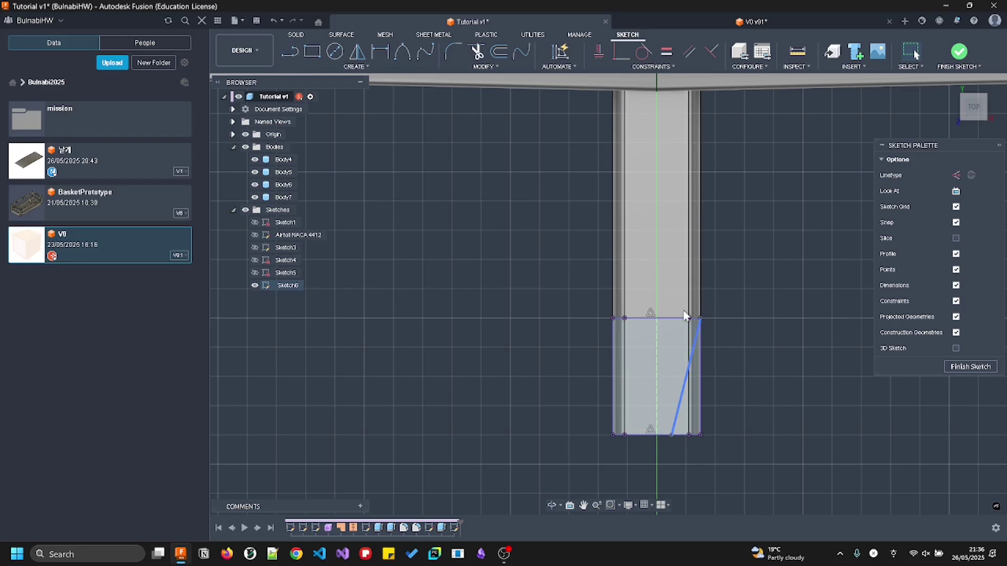
Mirror the sloped line across the construction centre line and finish the sketch
click(357, 55)
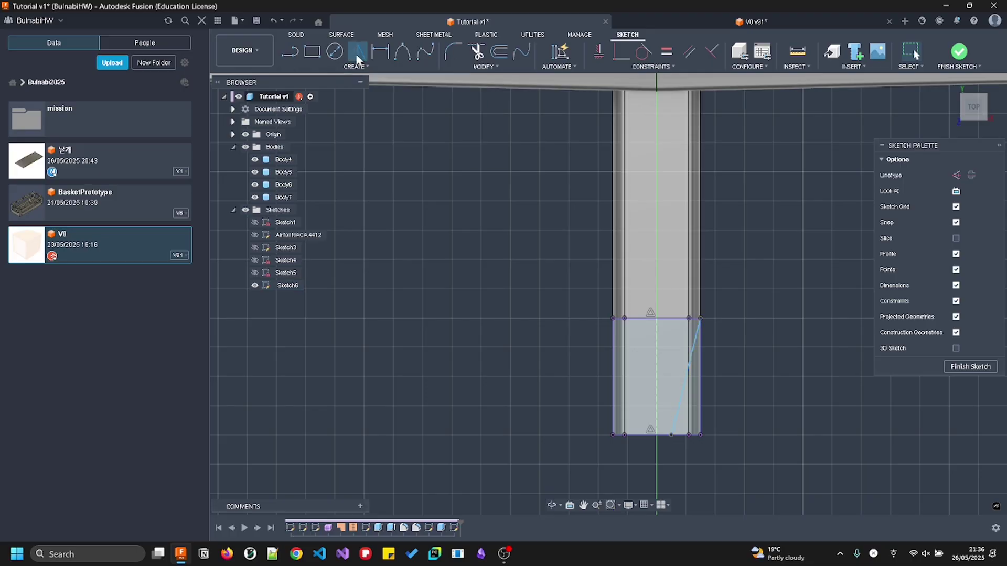
click(683, 390)
click(796, 176)
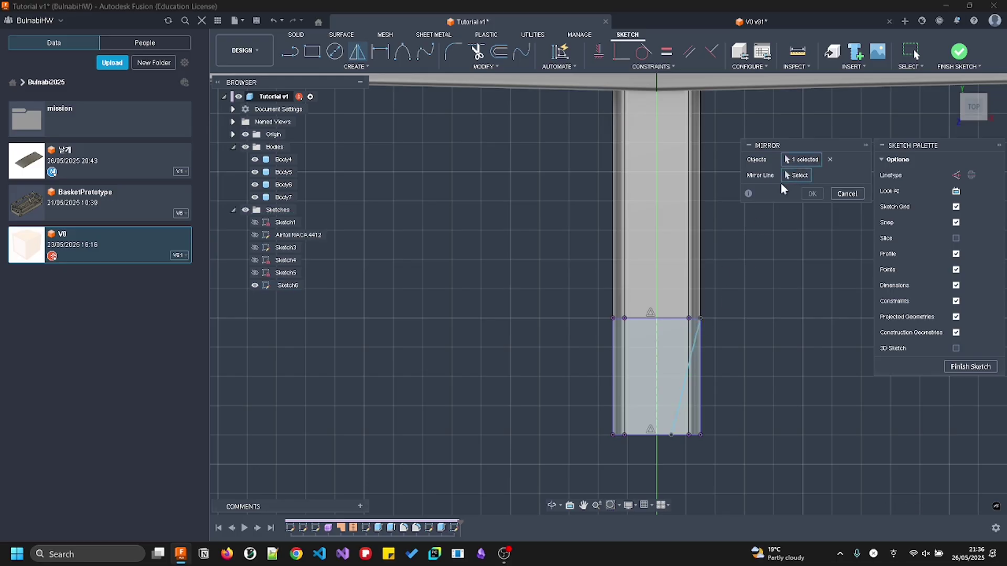
click(657, 394)
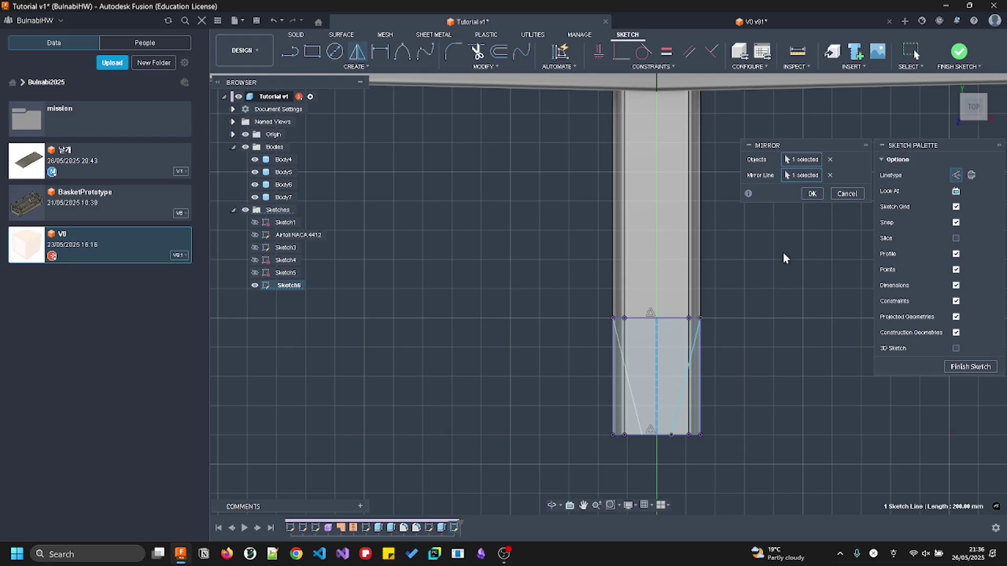
click(812, 193)
mouse_move(746, 349)
shift+middle_down()
mouse_move(781, 302)
mouse_move(753, 270)
shift+middle_up()
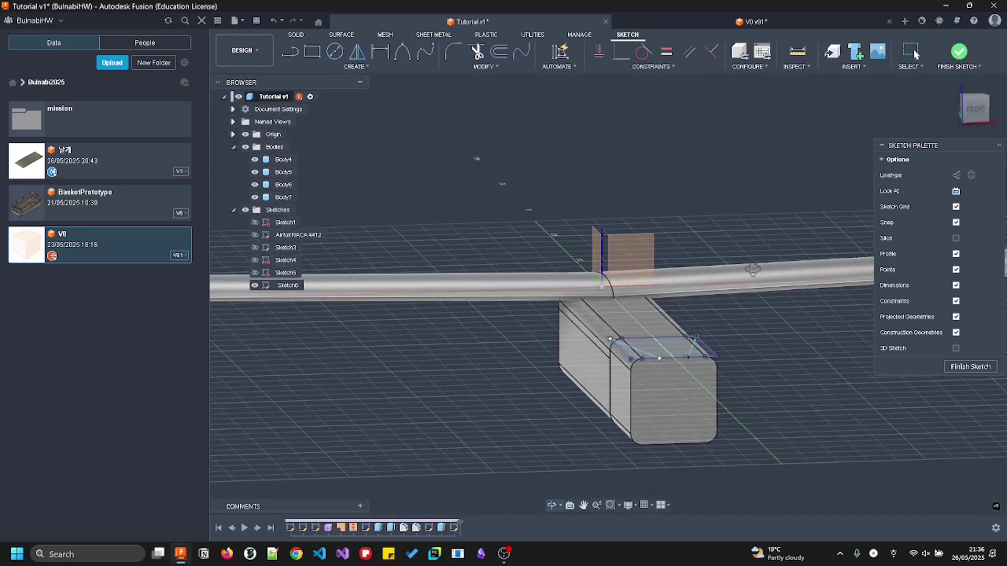
click(955, 191)
click(966, 373)
click(967, 368)
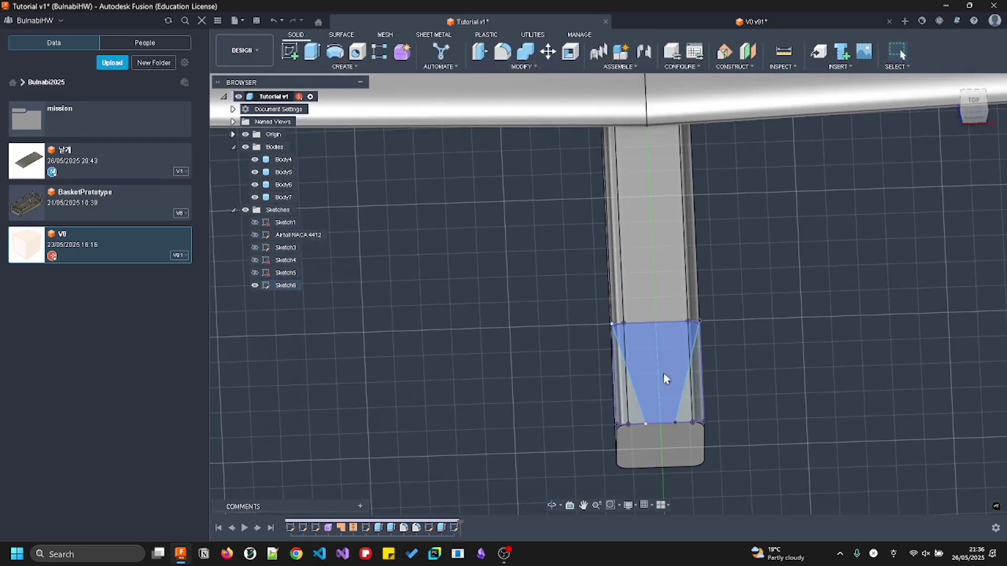
Set up a two-sided extrusion of the trapezoidal nose profile, extending about 270 mm downward and about 142 mm upward through the front section
click(673, 393)
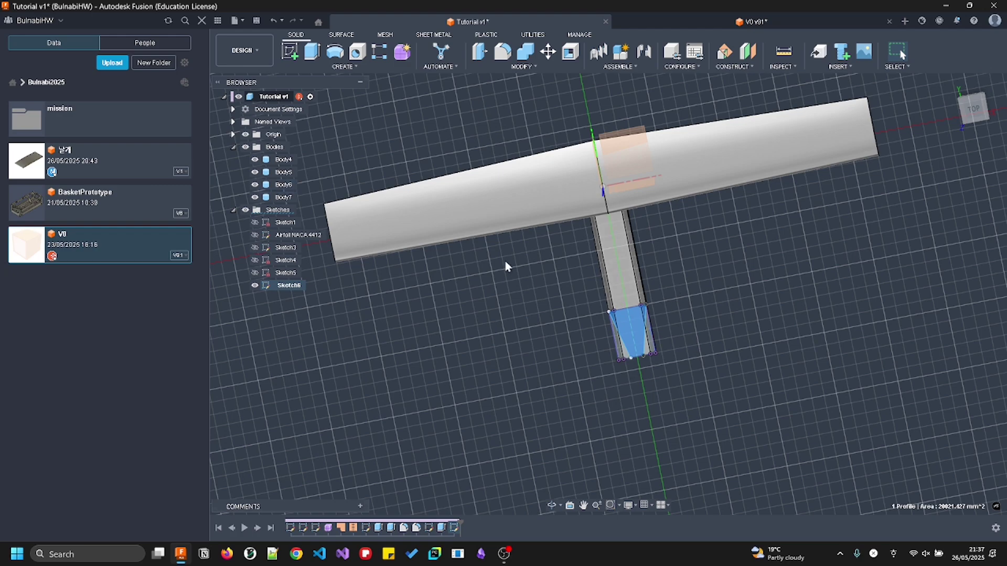
key(e)
shift+middle_drag(590, 280, 664, 233)
scroll(624, 231, up, 4)
drag(607, 235, 608, 399)
click(965, 207)
click(962, 206)
click(954, 203)
click(926, 240)
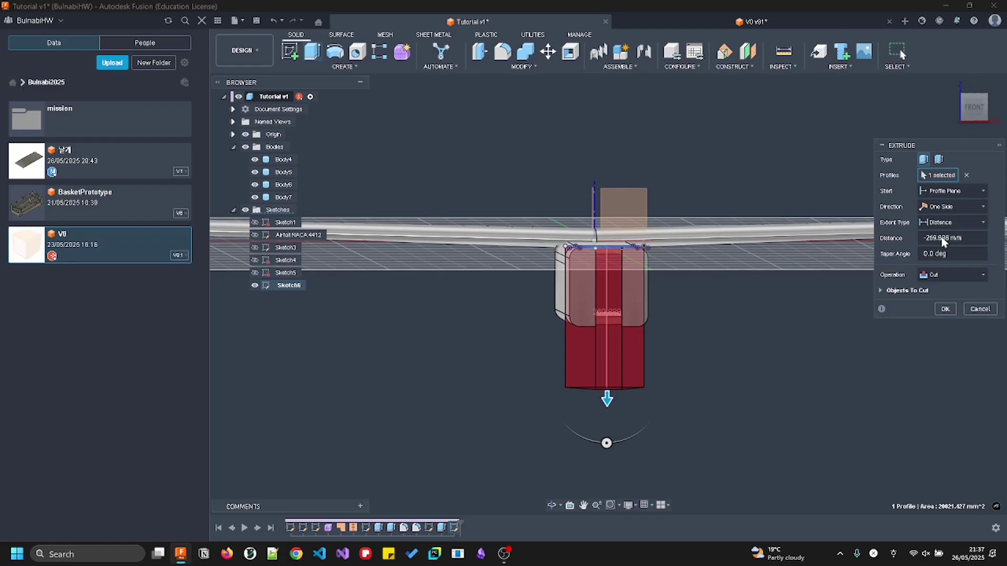
drag(625, 275, 600, 187)
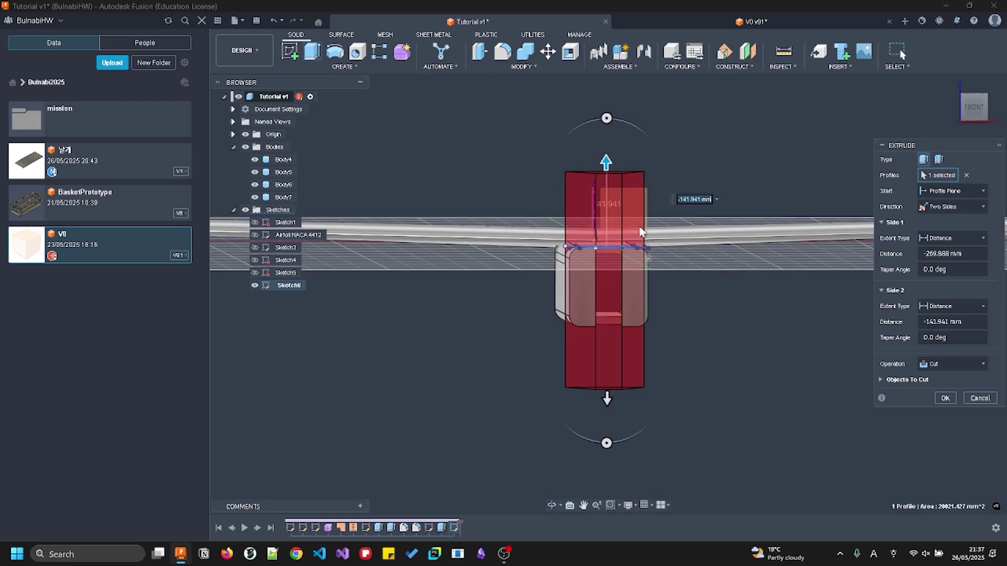
shift+middle_drag(603, 285, 724, 351)
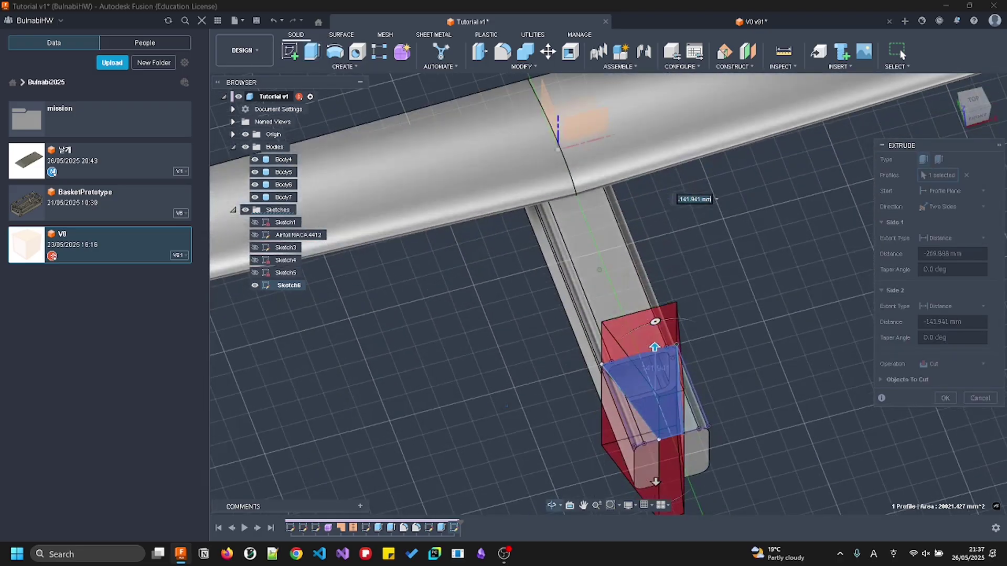
Set the extrusion's operation to Intersect and apply it, keeping only the tapered nose shape of the front section
click(977, 365)
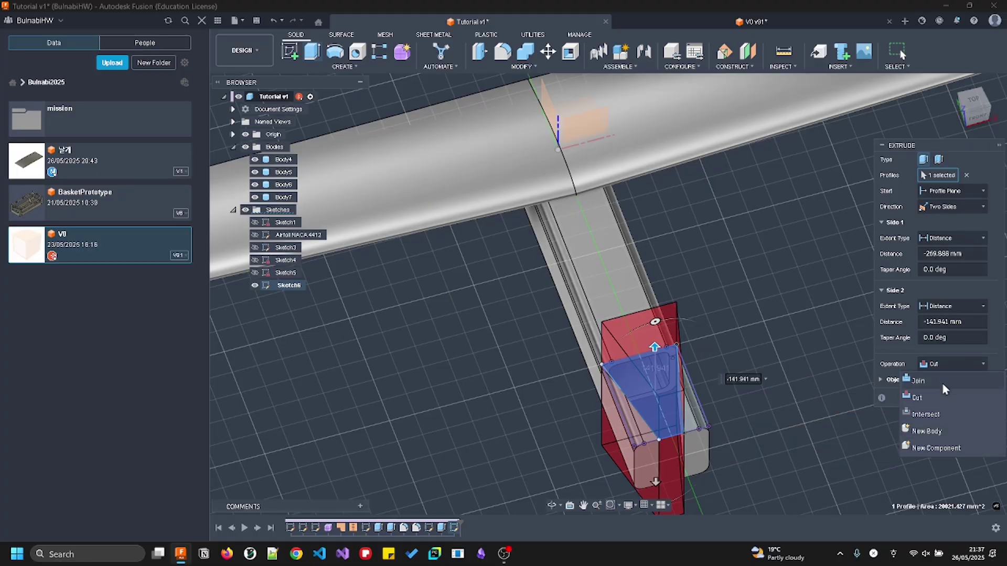
click(952, 415)
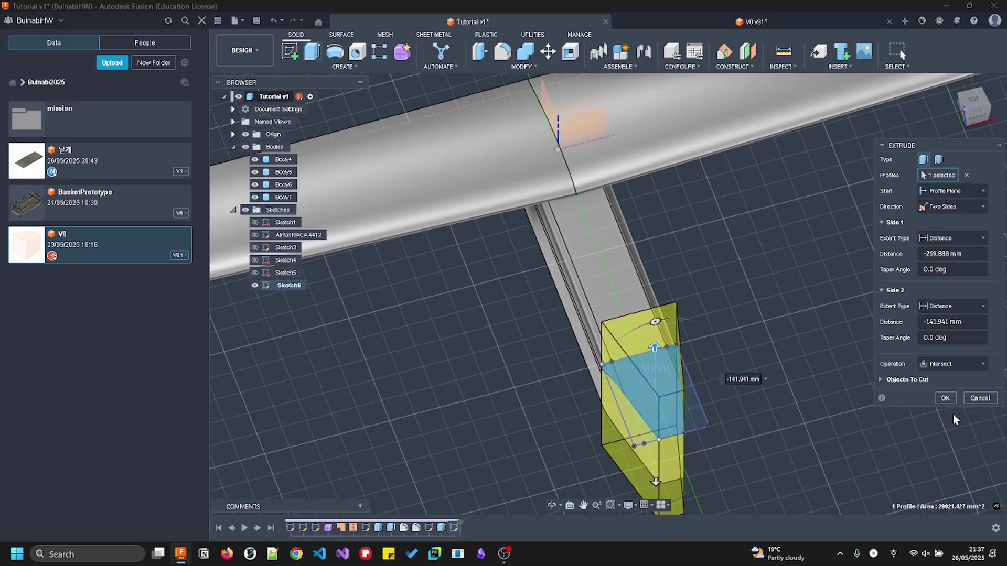
shift+middle_drag(671, 409, 739, 444)
shift+middle_drag(737, 480, 549, 331)
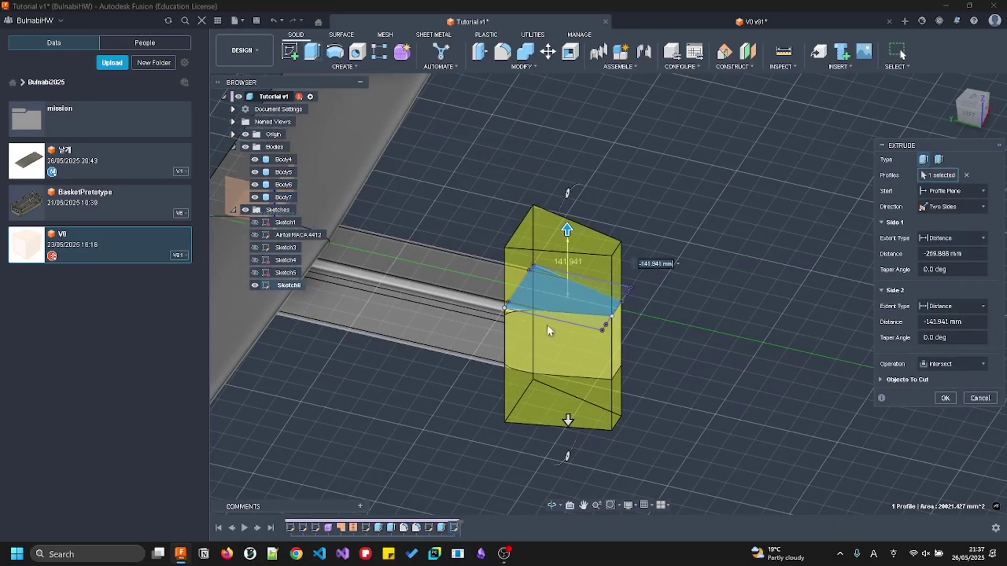
click(946, 400)
shift+middle_drag(946, 400, 697, 391)
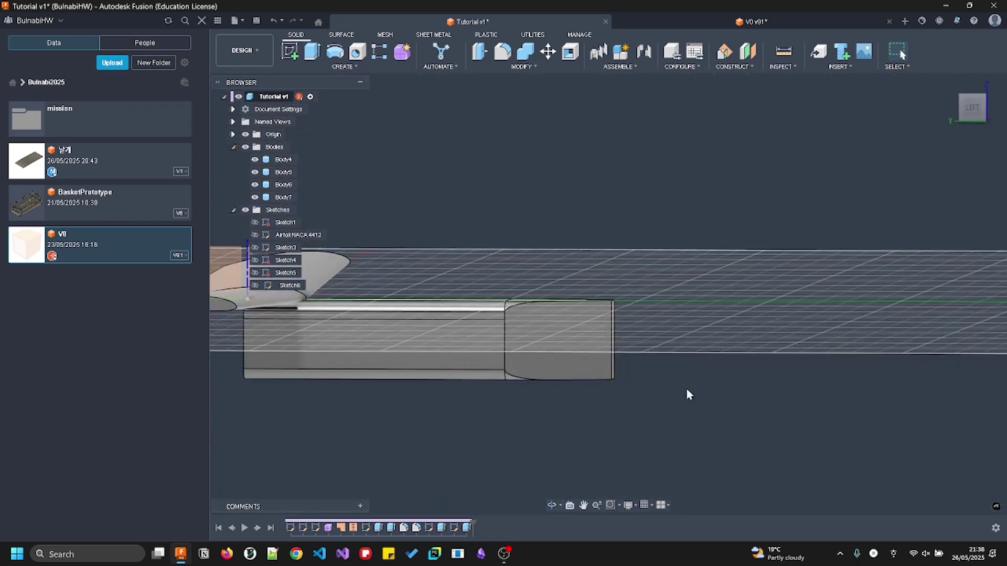
shift+middle_drag(591, 360, 589, 444)
shift+middle_drag(651, 294, 808, 202)
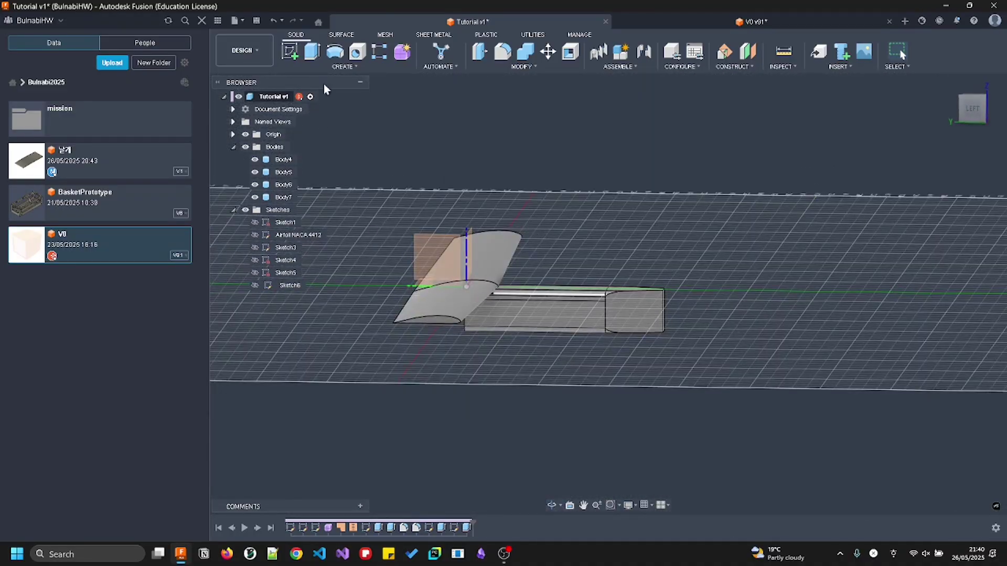
Start a sketch on the lengthwise vertical origin plane and project the side outline of the fuselage's front section into it
click(287, 55)
click(469, 237)
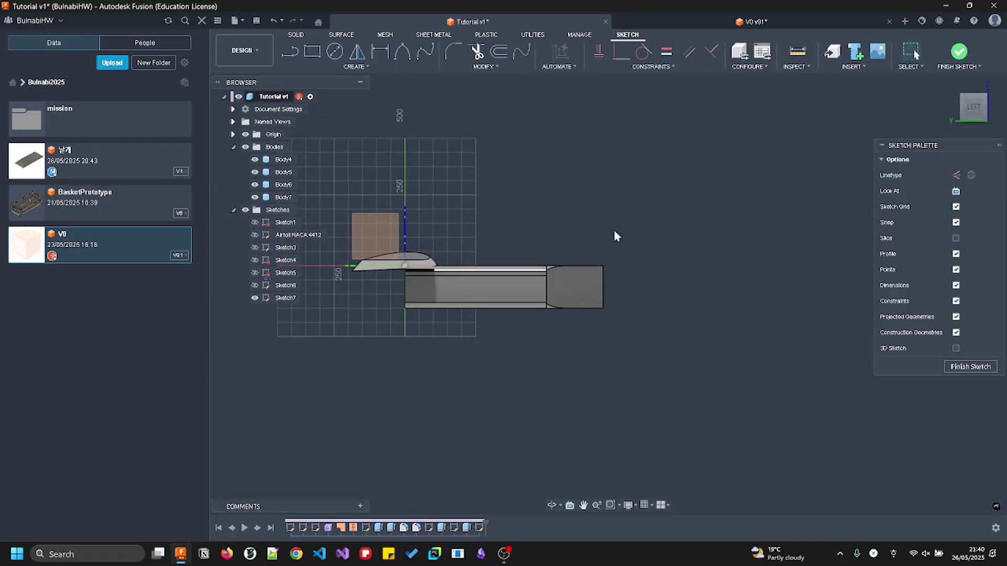
key(p)
click(577, 287)
click(811, 211)
scroll(611, 309, up, 3)
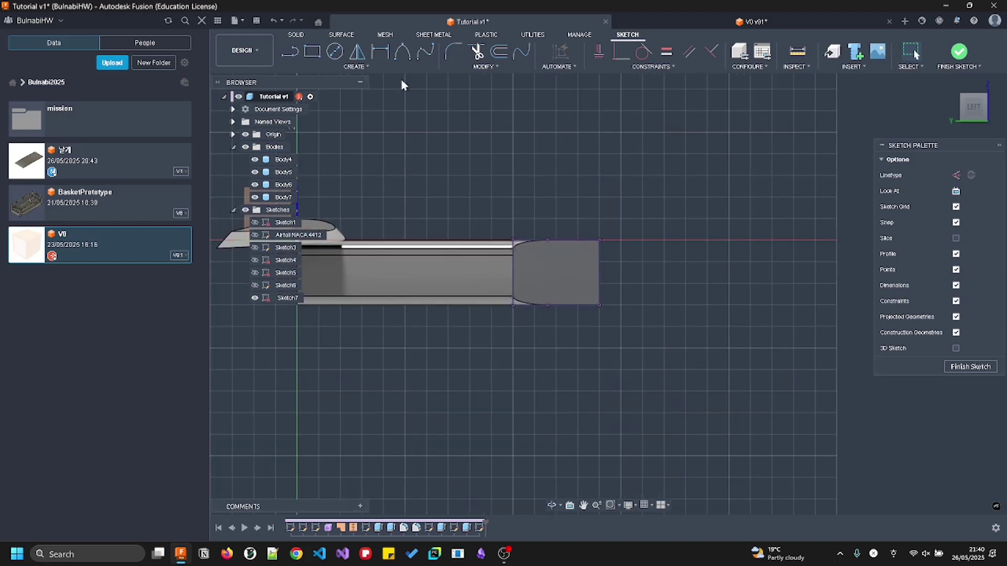
Draw sloped lines from the upper rear corner to the front edge's midpoint and from the lower rear corner to about 32 mm above the lower front corner
click(290, 52)
click(514, 241)
double_click(599, 272)
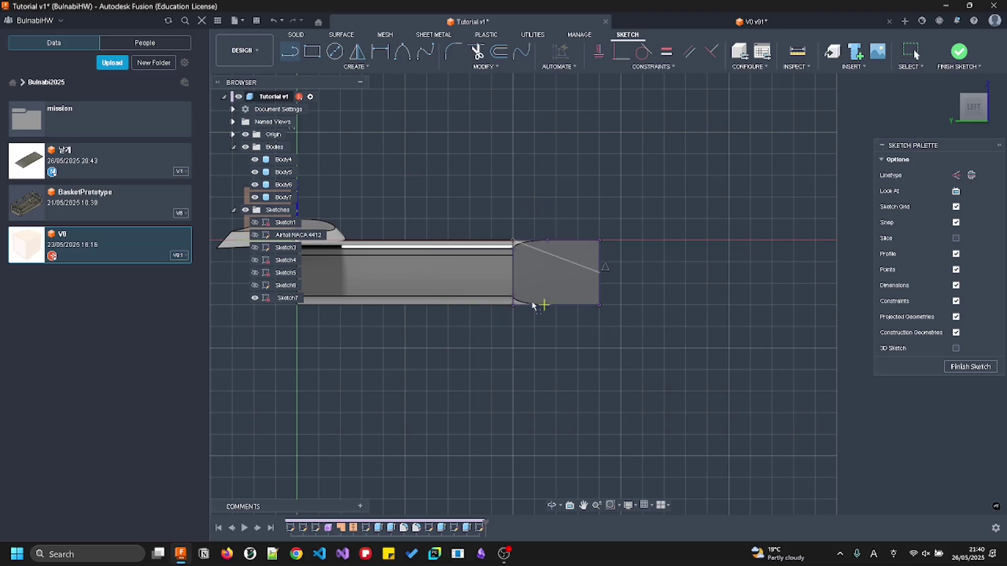
click(515, 303)
double_click(600, 291)
key(Escape)
scroll(604, 289, up, 3)
Dimension the lower sloped line's front endpoint from the lower front corner and finish the sketch
key(d)
scroll(588, 285, up, 3)
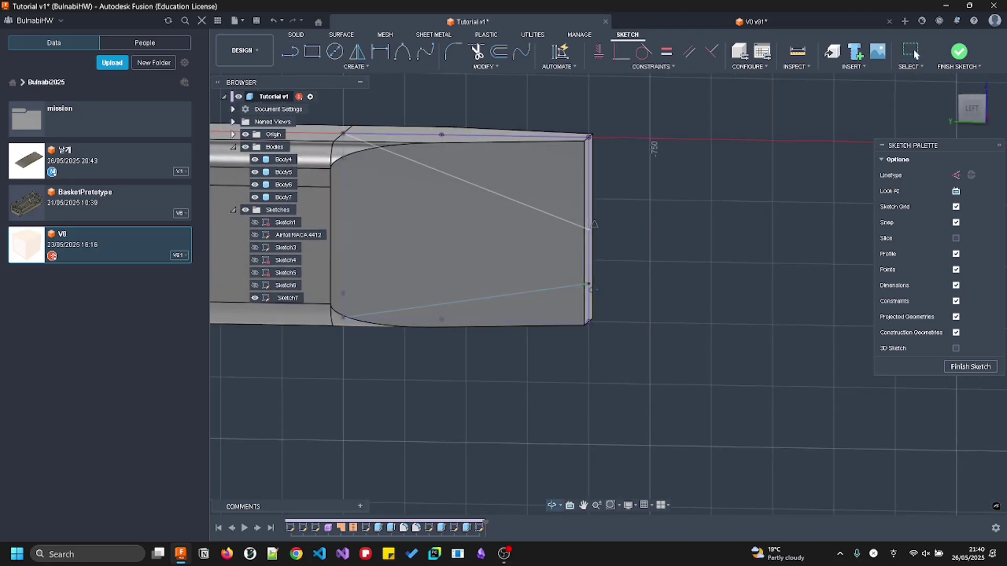
click(596, 293)
click(597, 324)
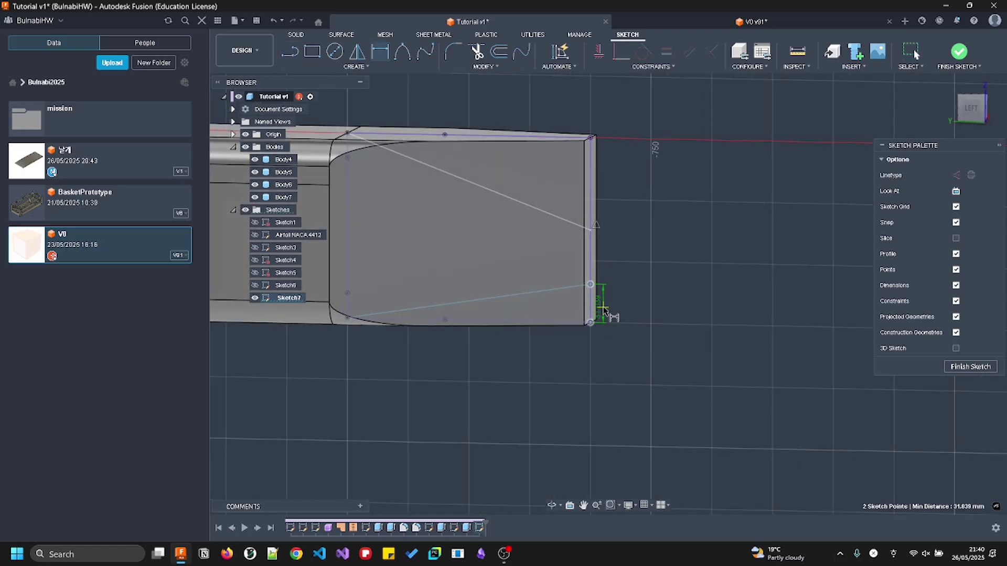
click(611, 306)
key(Return)
click(970, 367)
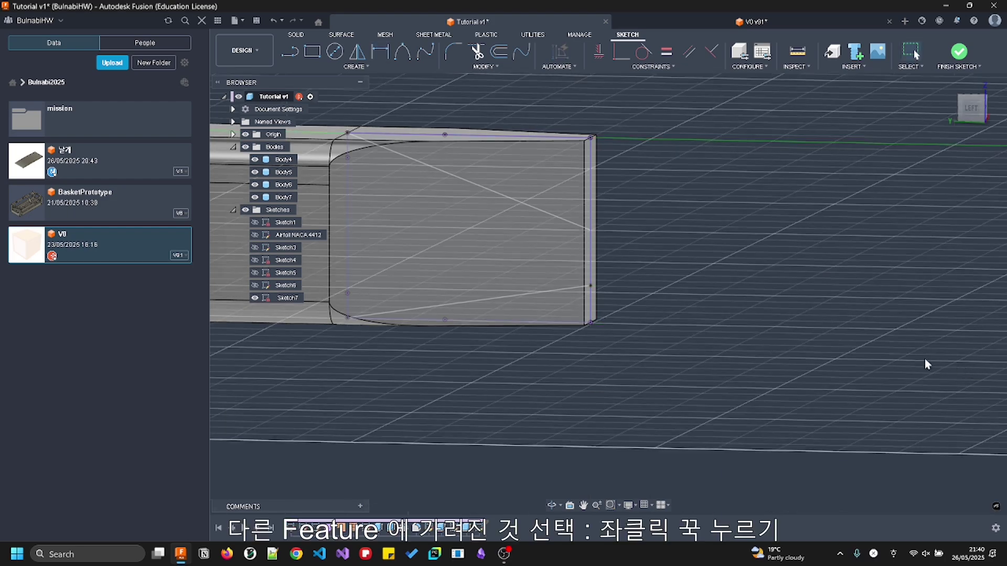
Set up an extrusion of the trapezoidal side profile, extending about 122 mm sideways beyond the front section
click(546, 248)
click(579, 285)
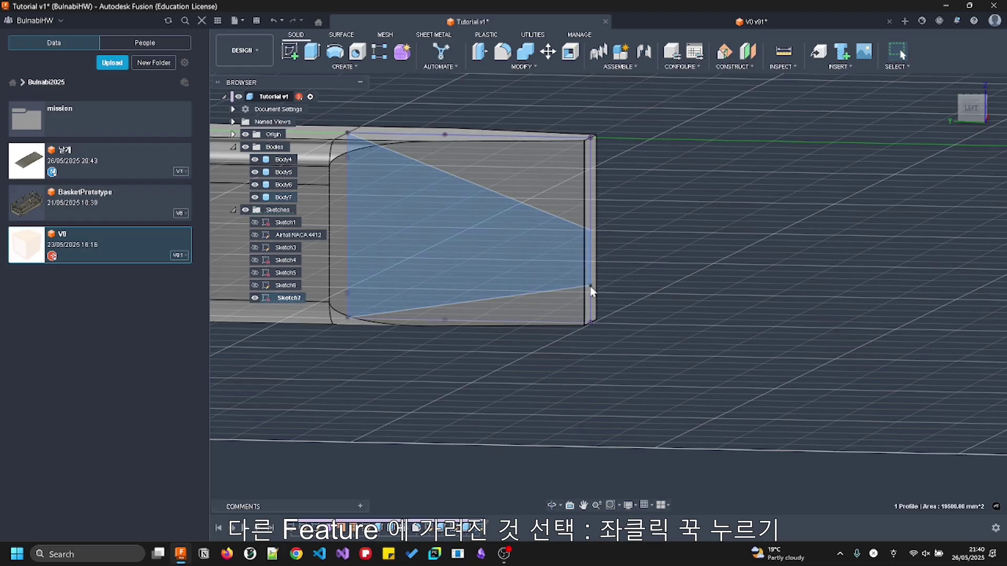
key(e)
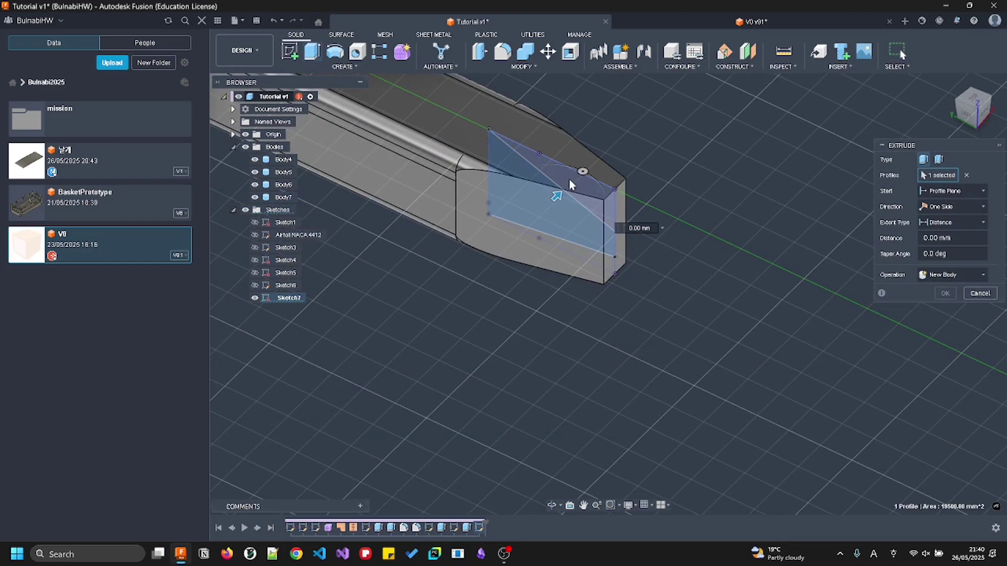
drag(557, 196, 610, 144)
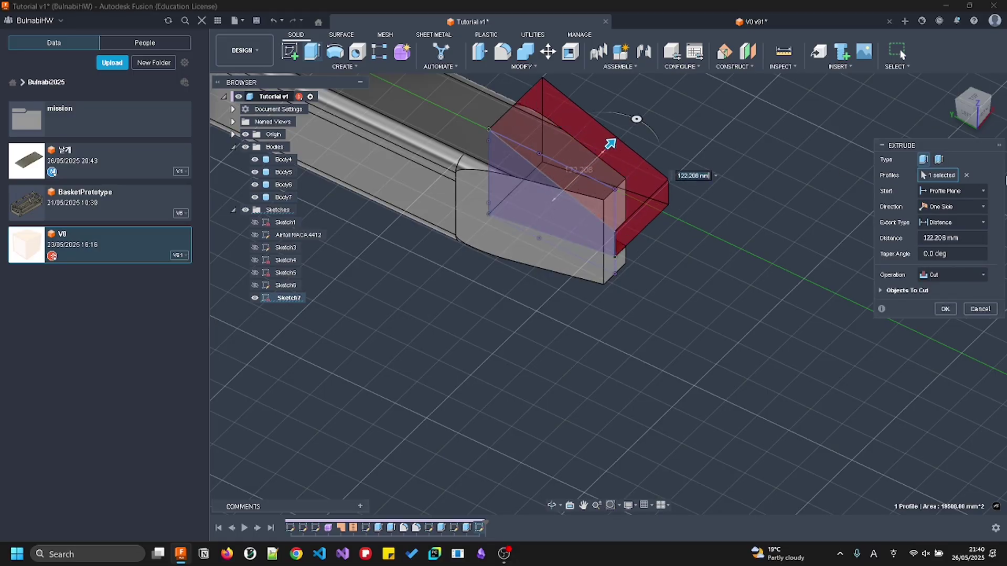
Make the extrusion symmetric with the Intersect operation and apply it to taper the nose in side view
click(972, 204)
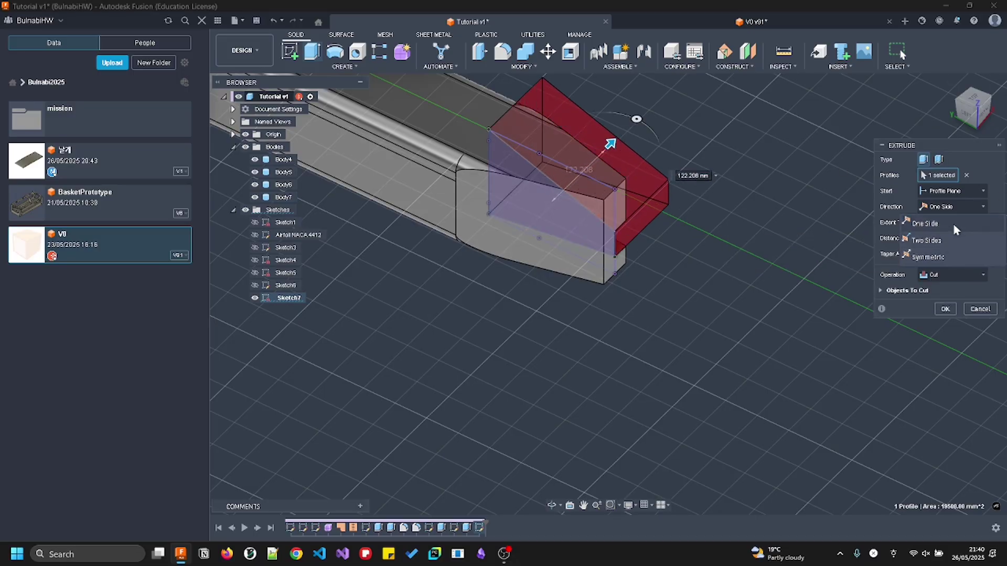
click(956, 257)
click(950, 292)
click(951, 338)
click(945, 325)
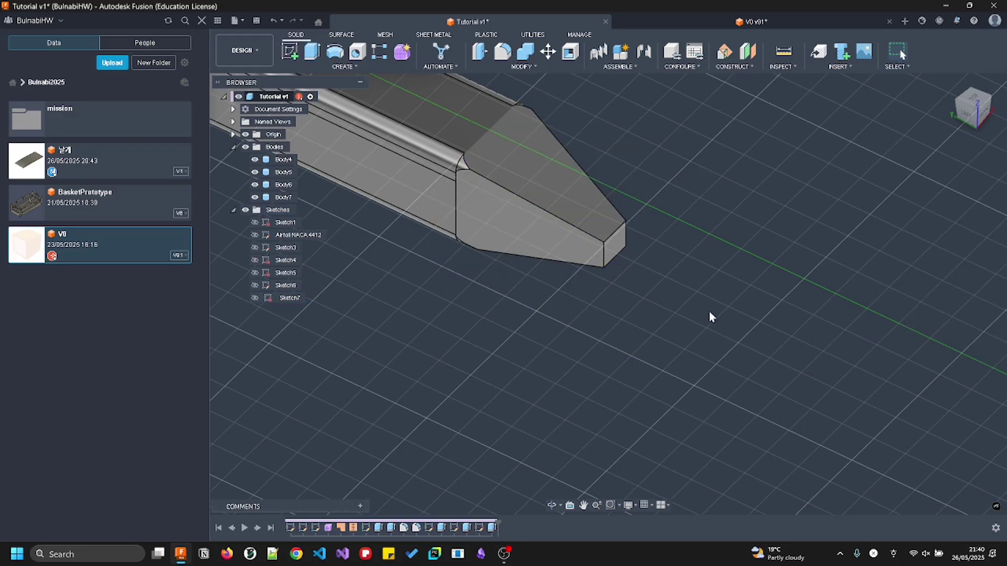
Compare the tapered nose with the fuselage in the V0 design, viewing that model from several angles, and return to the Tutorial design
shift+middle_drag(703, 303, 675, 298)
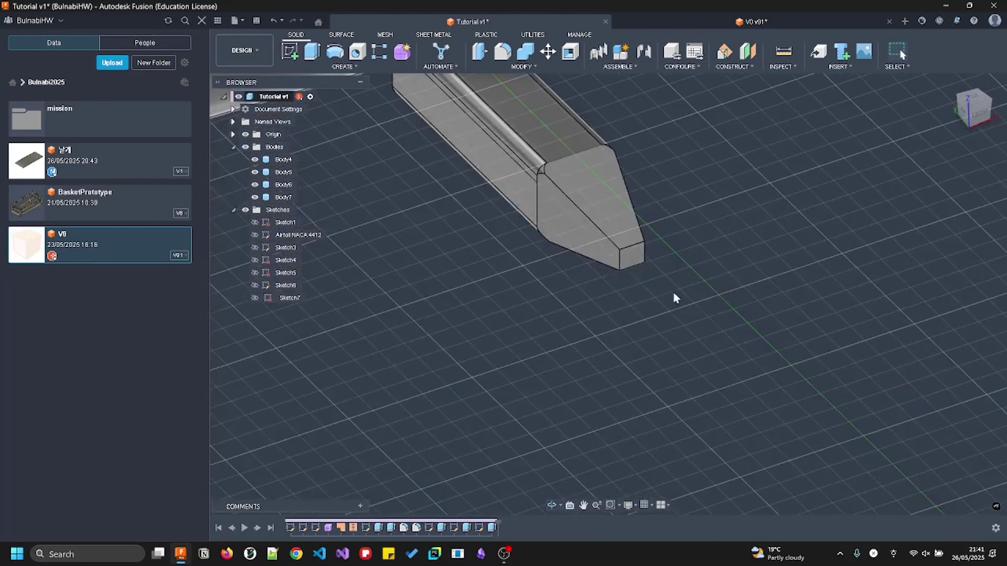
click(681, 21)
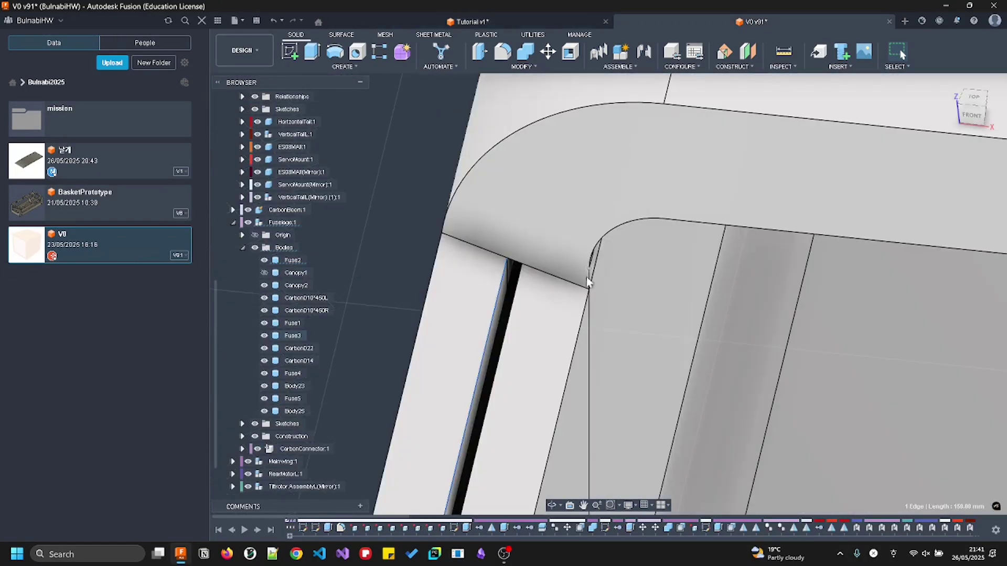
scroll(623, 185, down, 5)
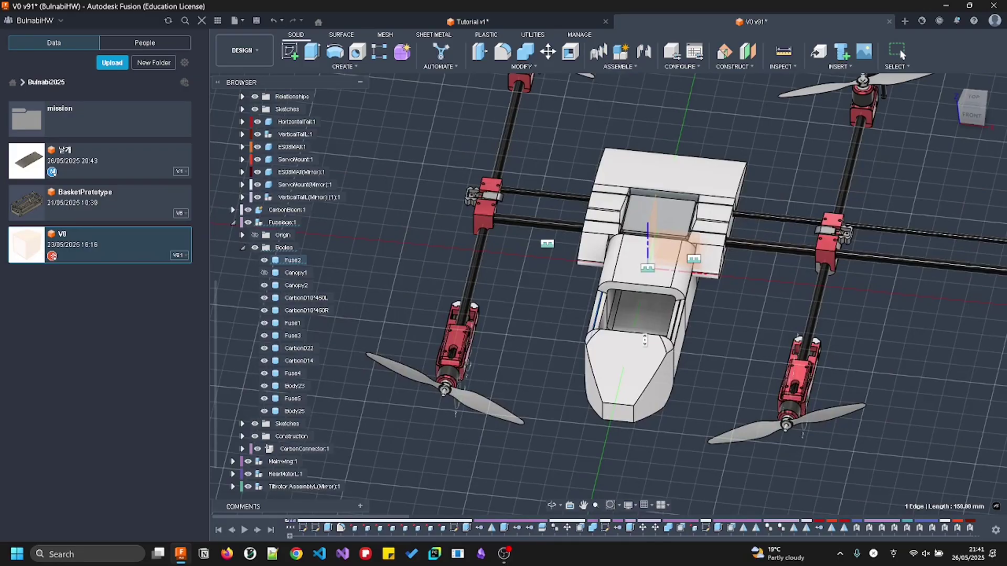
scroll(657, 384, down, 2)
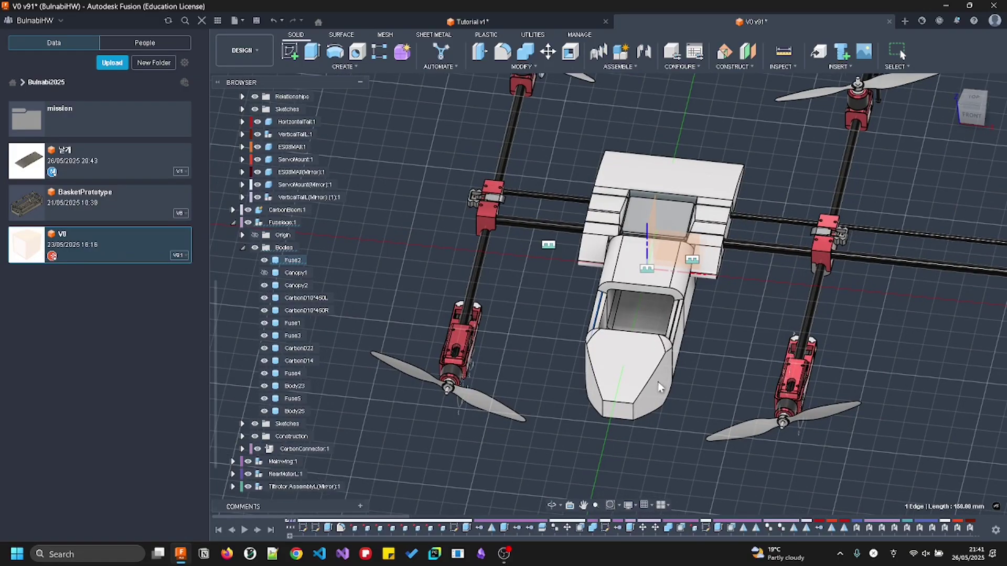
shift+middle_drag(678, 354, 646, 291)
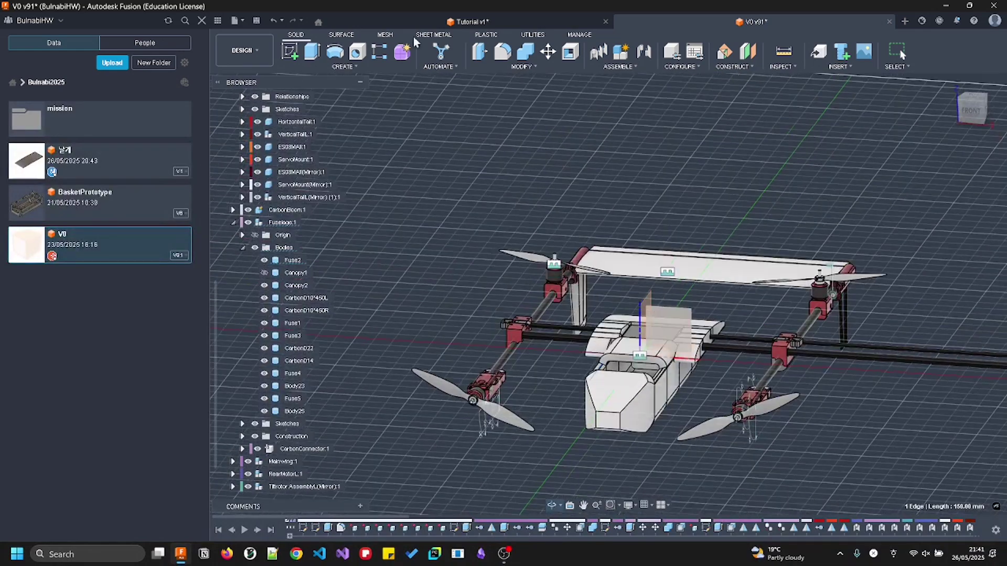
click(438, 24)
click(435, 24)
middle_drag(455, 123, 475, 157)
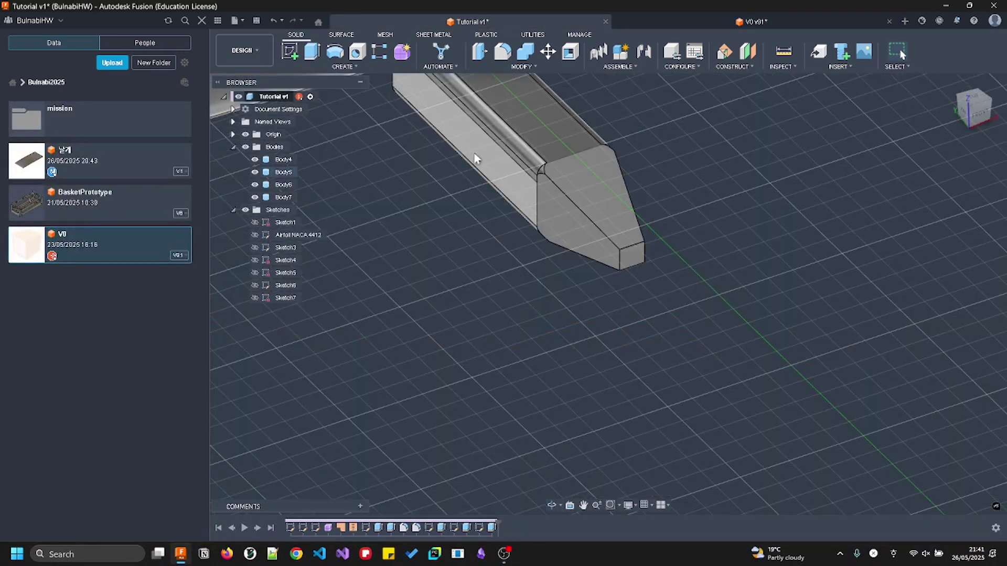
scroll(645, 215, down, 3)
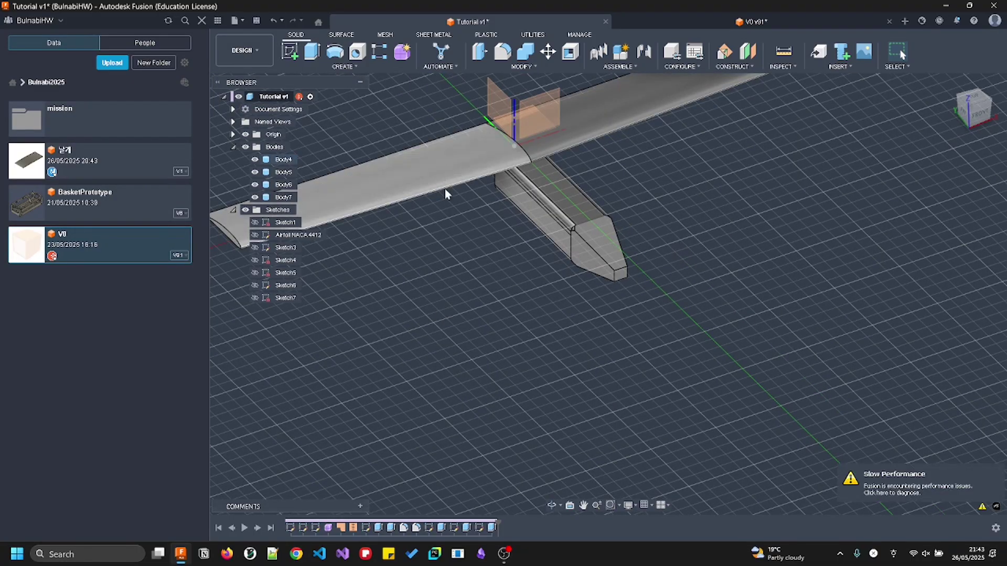
shift+middle_drag(679, 242, 705, 247)
scroll(717, 358, up, 2)
shift+middle_drag(716, 358, 697, 259)
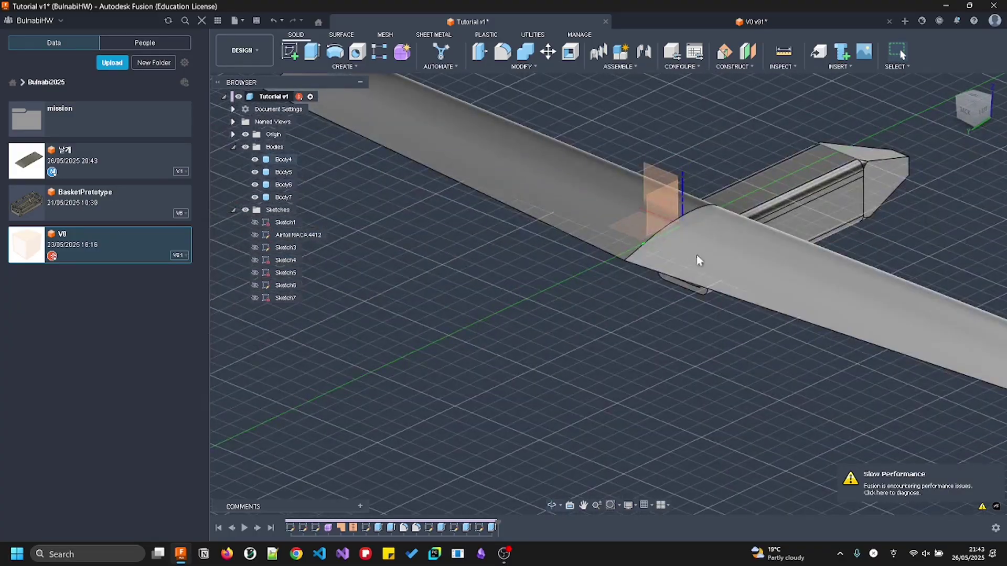
click(706, 283)
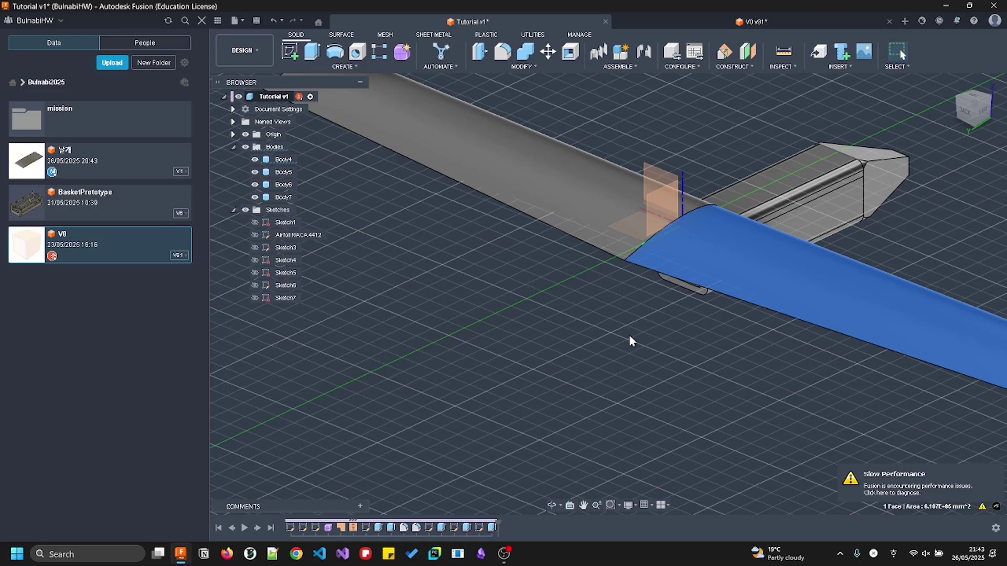
click(647, 323)
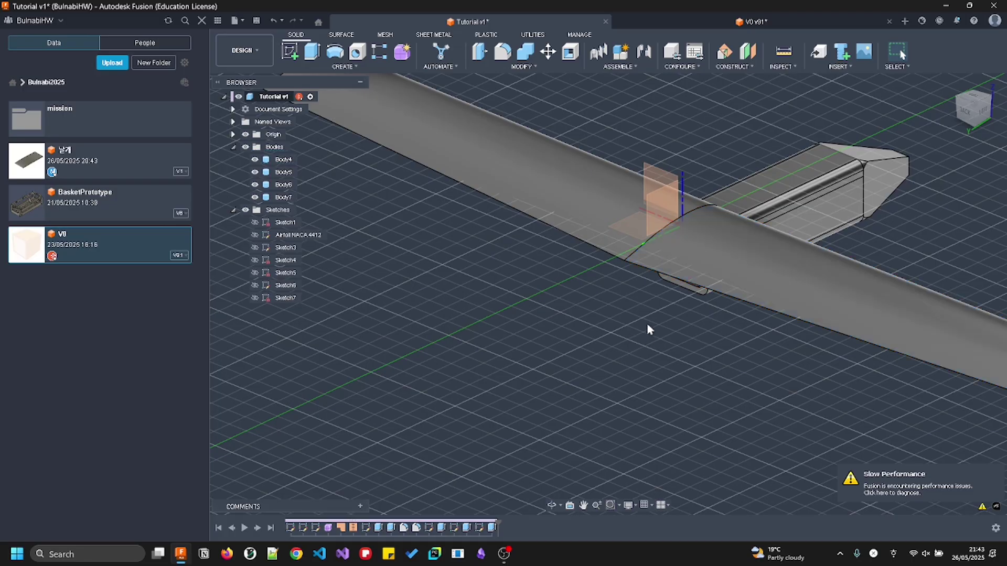
click(522, 66)
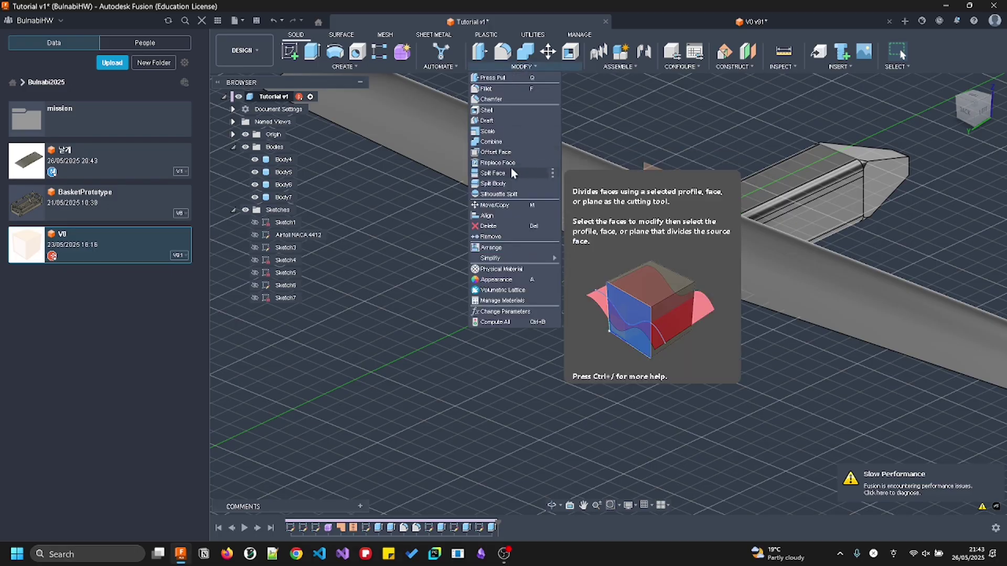
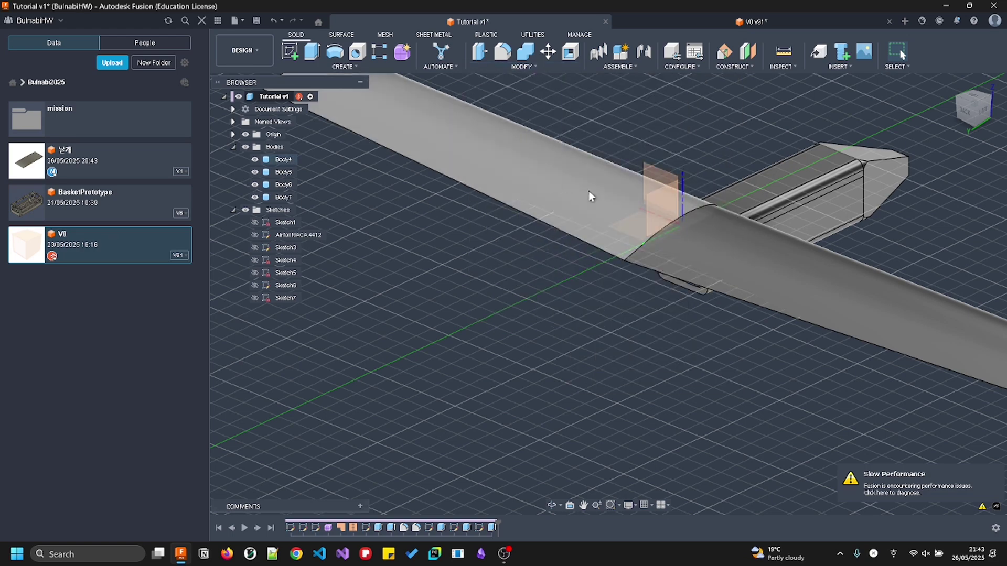
click(245, 134)
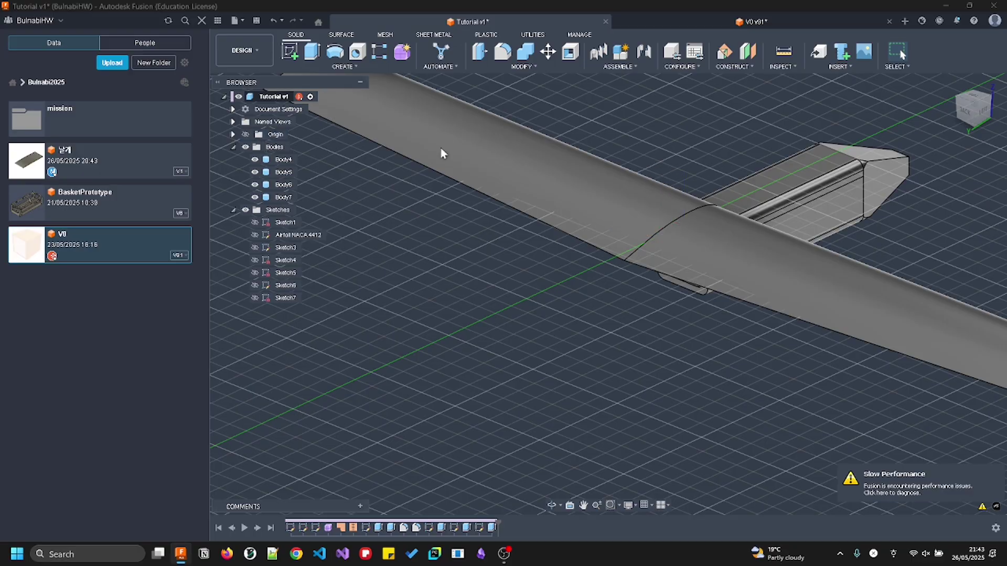
click(245, 134)
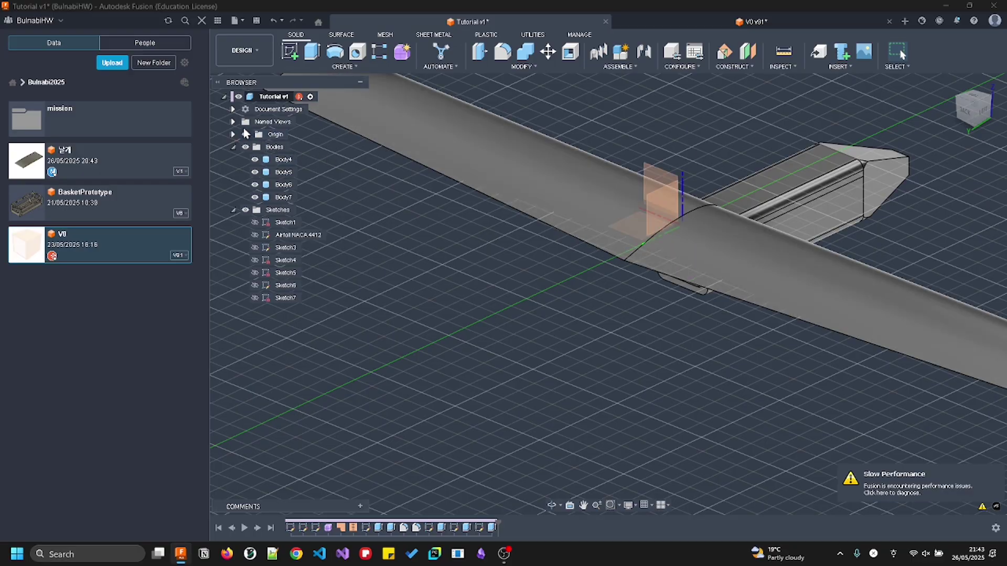
Split the wing body into two halves using the lengthwise vertical origin plane as the splitting tool
click(521, 71)
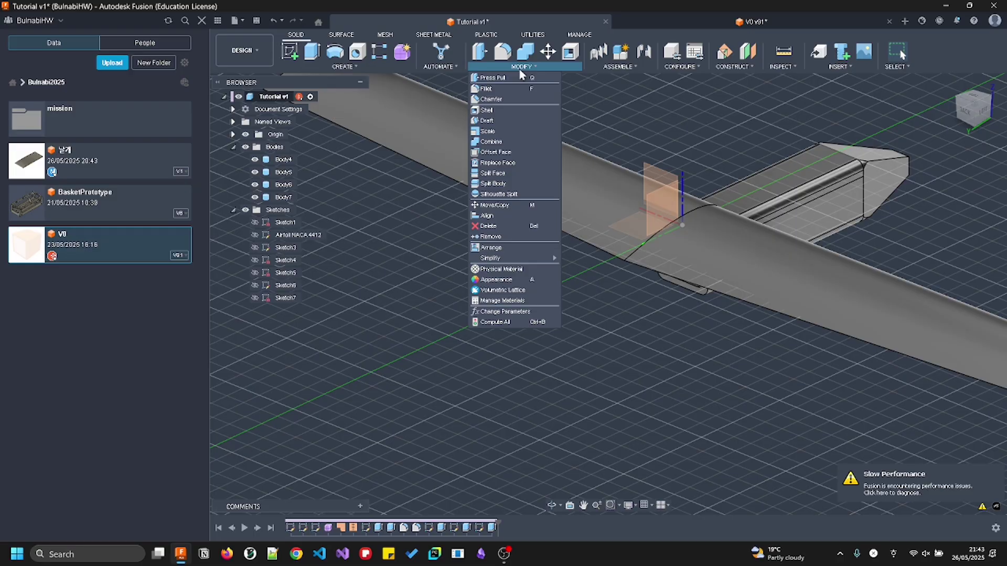
click(493, 183)
scroll(502, 180, down, 5)
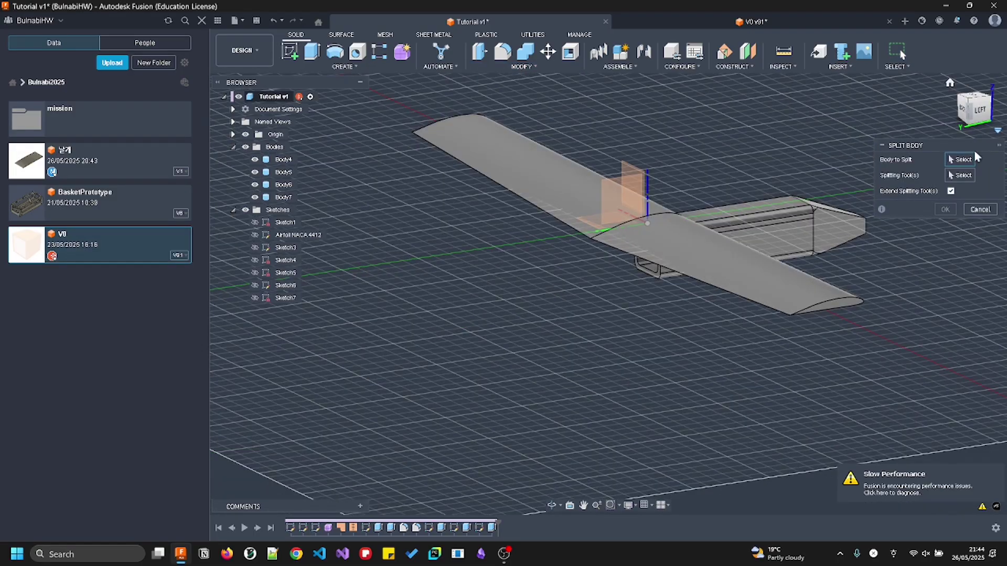
click(524, 156)
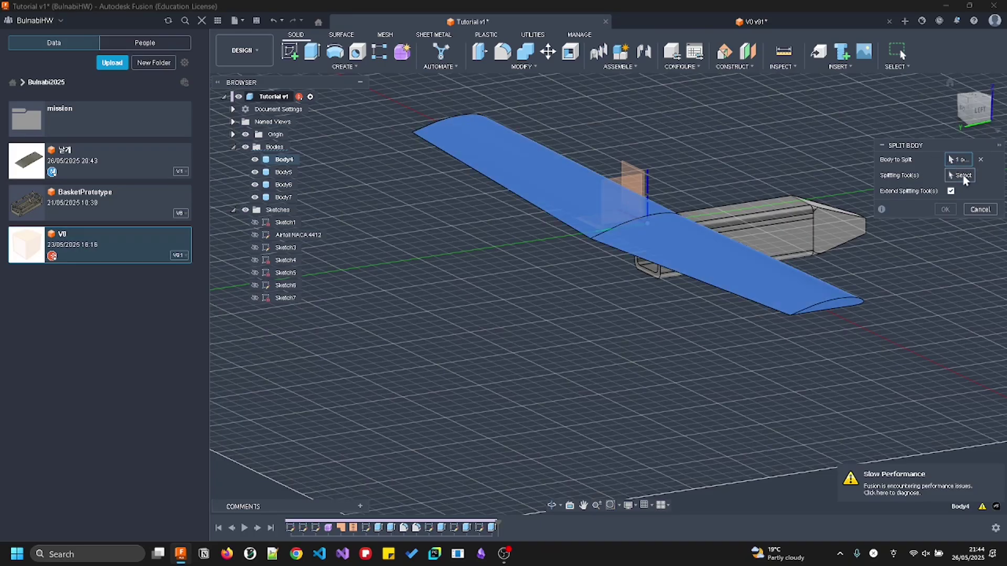
click(632, 191)
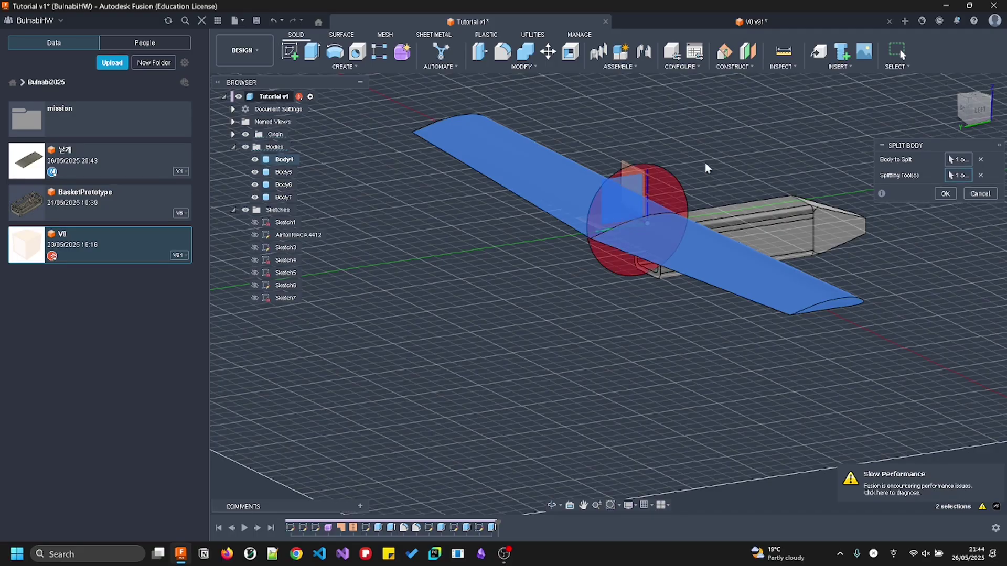
click(952, 196)
scroll(724, 206, down, 3)
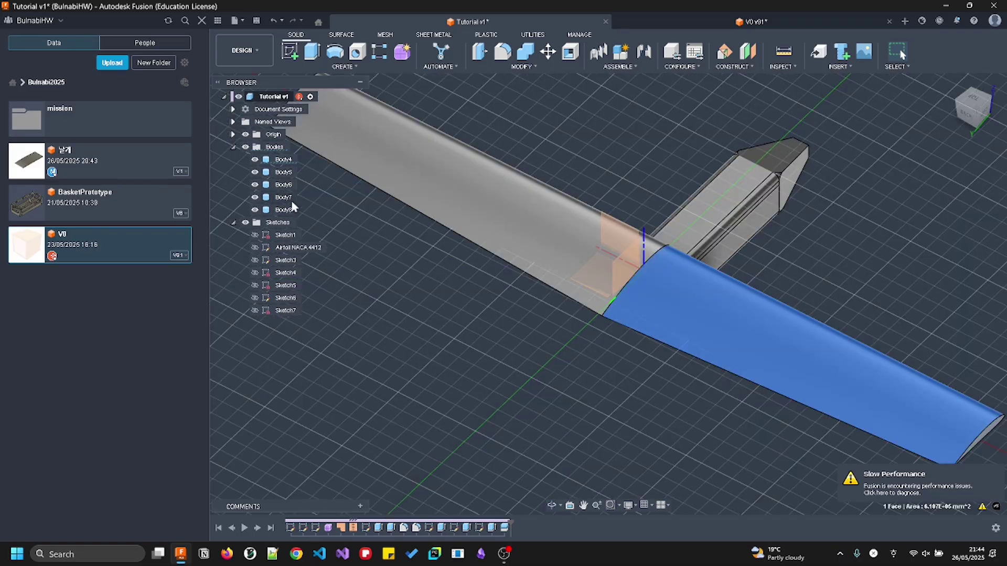
Identify the two wing halves among the bodies and hide the half named Body8
click(290, 200)
click(286, 211)
click(289, 161)
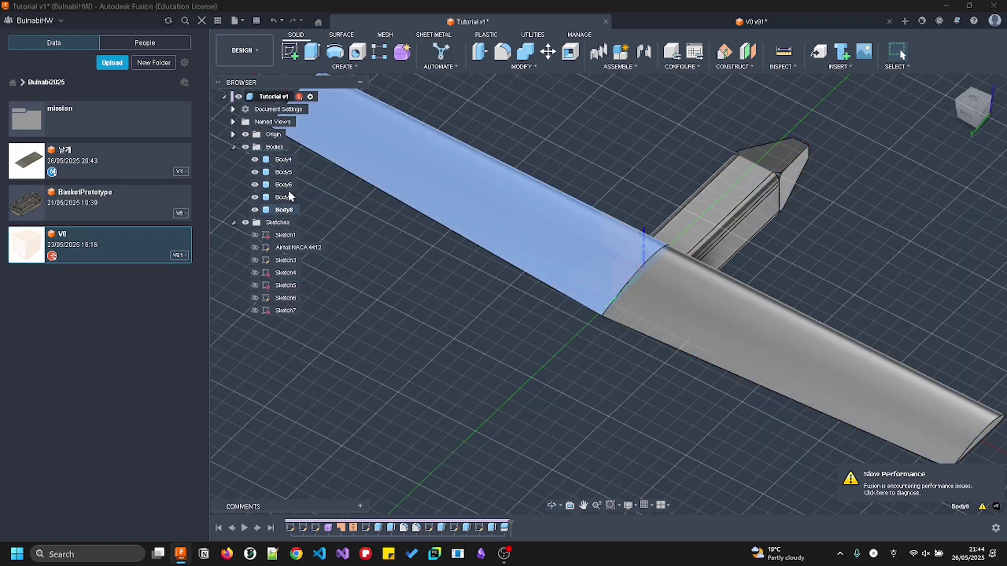
click(286, 210)
click(254, 209)
click(254, 210)
click(456, 269)
middle_drag(599, 345, 662, 264)
click(233, 148)
click(234, 148)
click(234, 148)
click(234, 148)
Start Offset Face on the visible wing half's root face and pull the face outward along the span by about 74 mm
scroll(655, 317, up, 5)
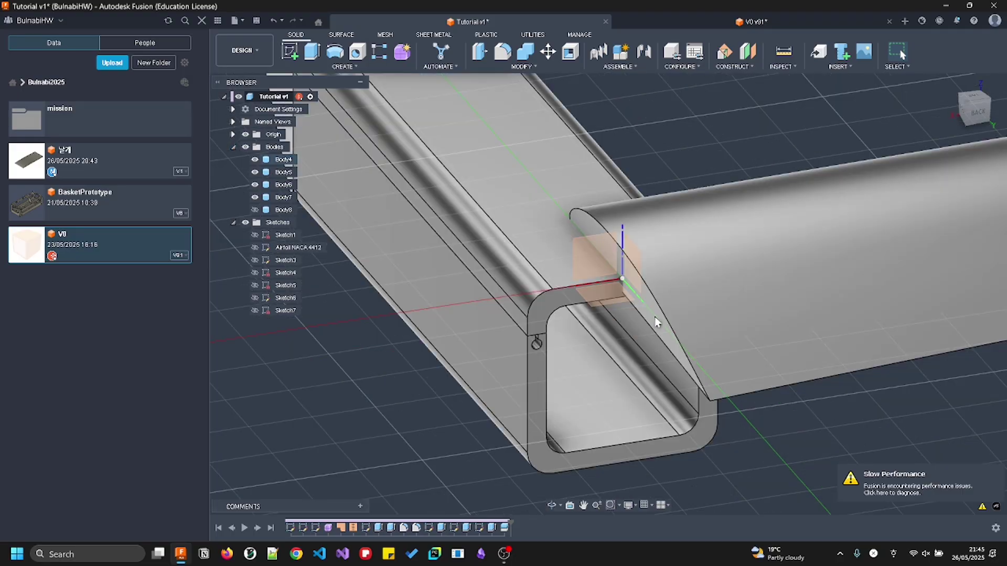
click(693, 394)
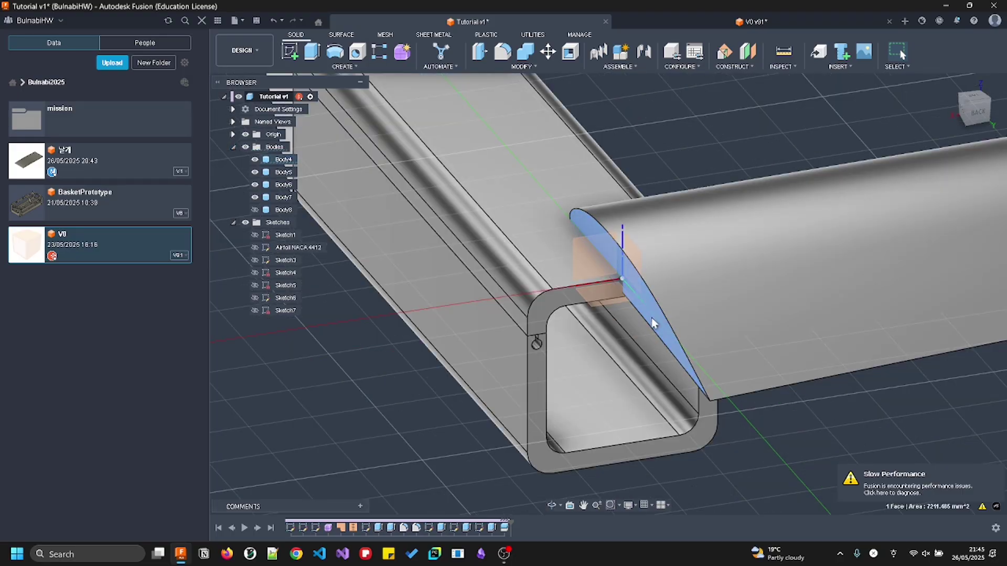
key(Escape)
click(653, 304)
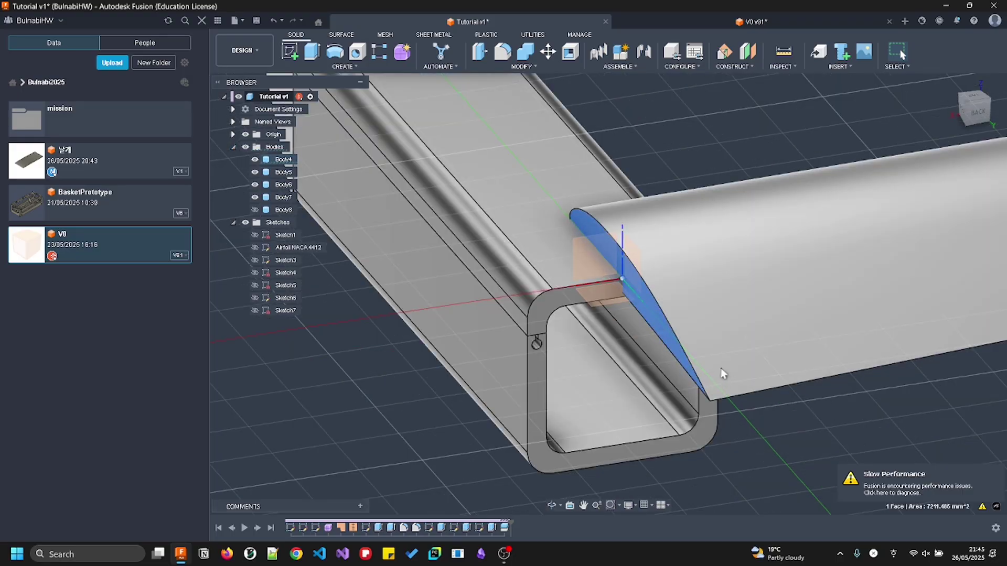
key(q)
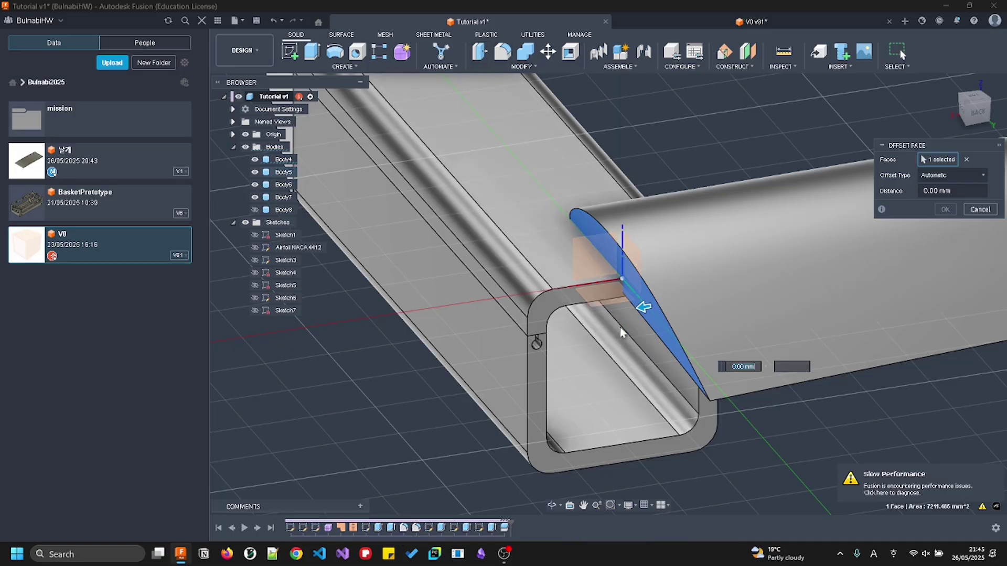
drag(643, 308, 737, 288)
scroll(737, 288, down, 3)
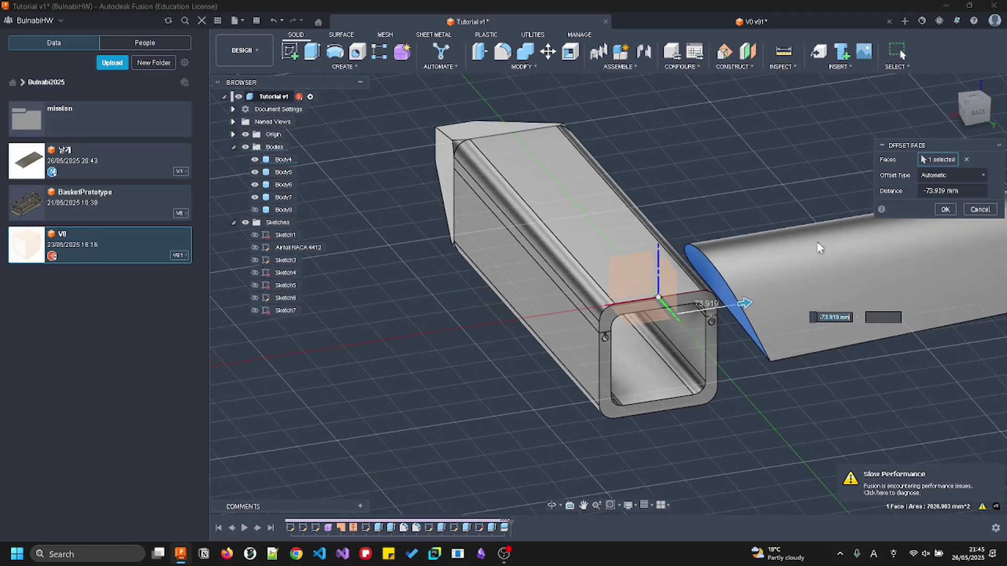
In top view, set the root face offset to -85 mm so the wing half clears the fuselage side, and apply it
click(980, 96)
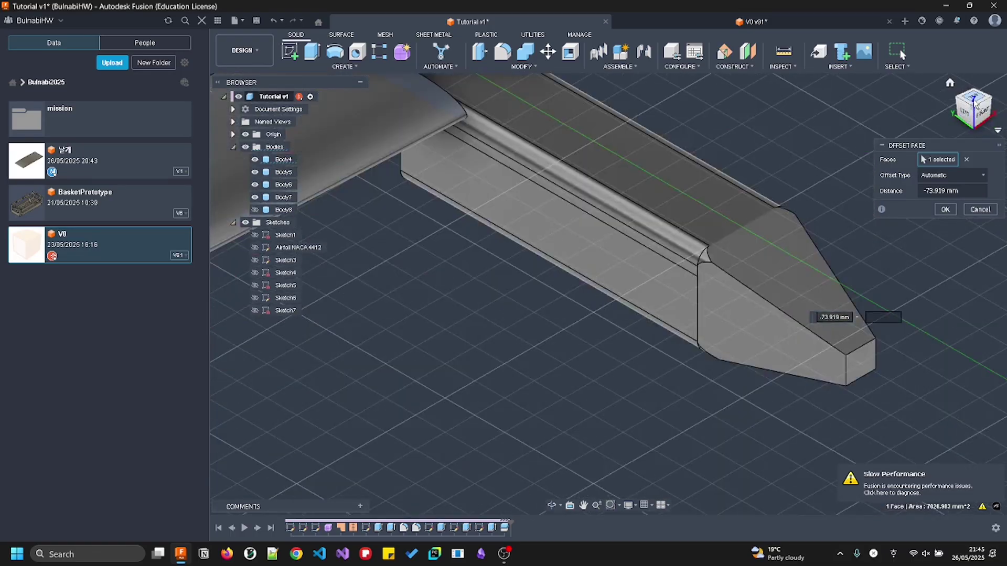
click(978, 115)
click(979, 114)
mouse_move(658, 455)
mouse_down()
mouse_move(667, 458)
mouse_move(599, 461)
mouse_move(673, 457)
mouse_up()
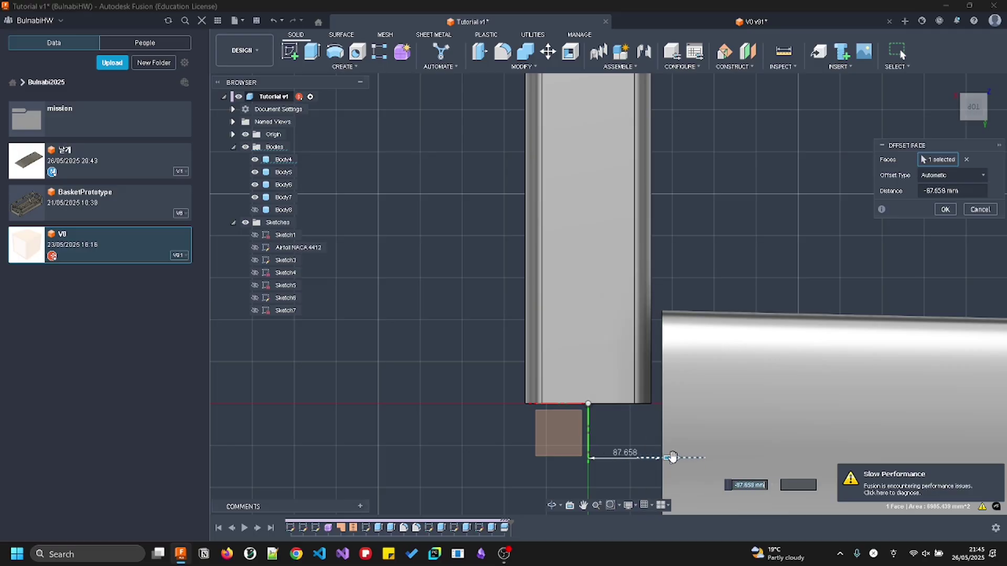
text(04)
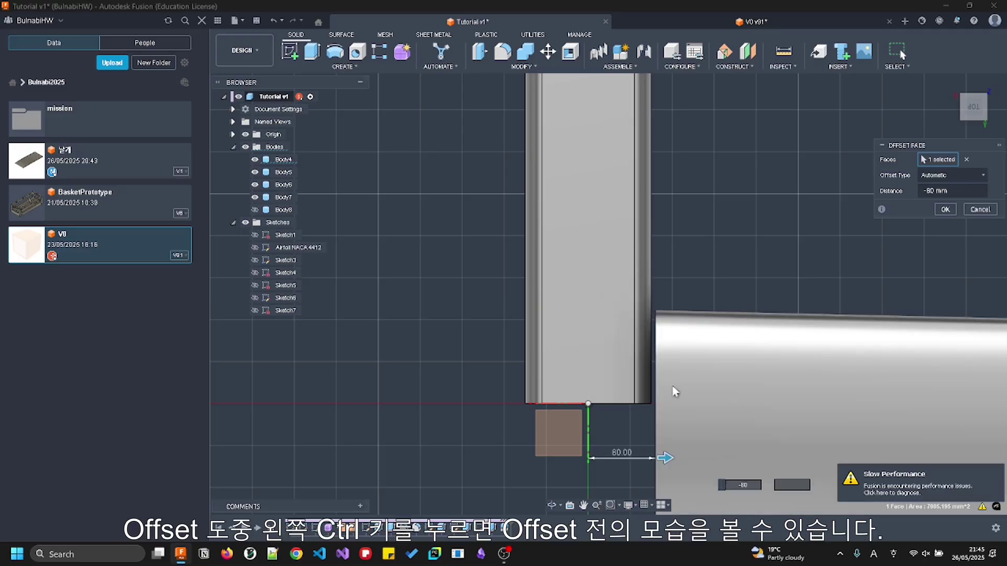
key(Return)
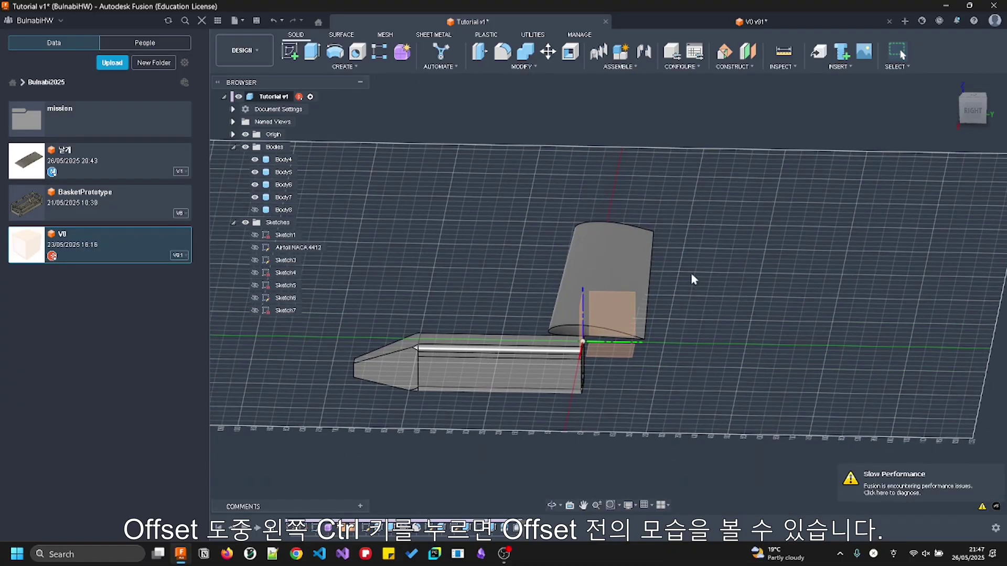
shift+middle_drag(690, 279, 534, 316)
scroll(568, 299, up, 3)
click(542, 292)
scroll(707, 380, down, 5)
shift+middle_drag(748, 331, 650, 312)
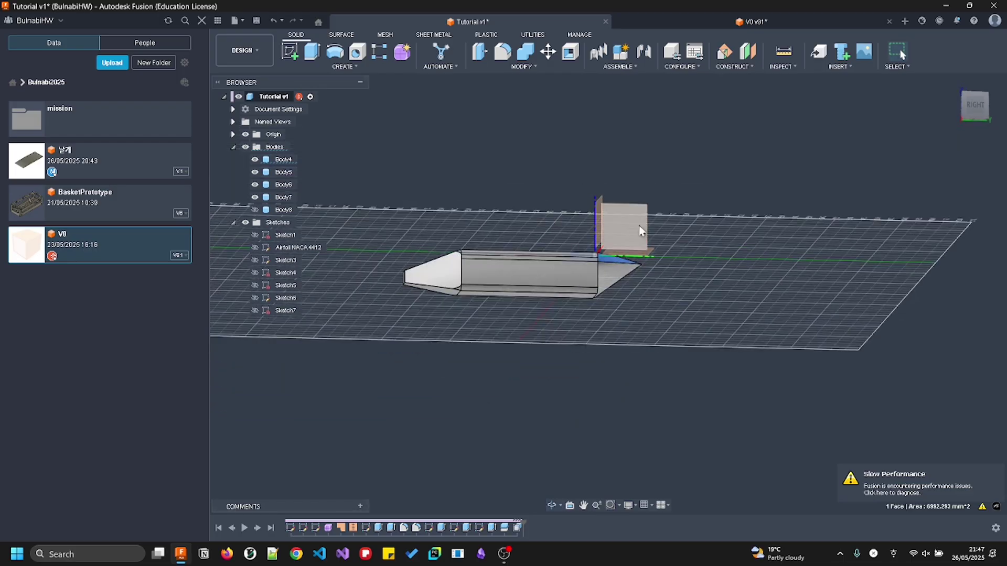
click(976, 108)
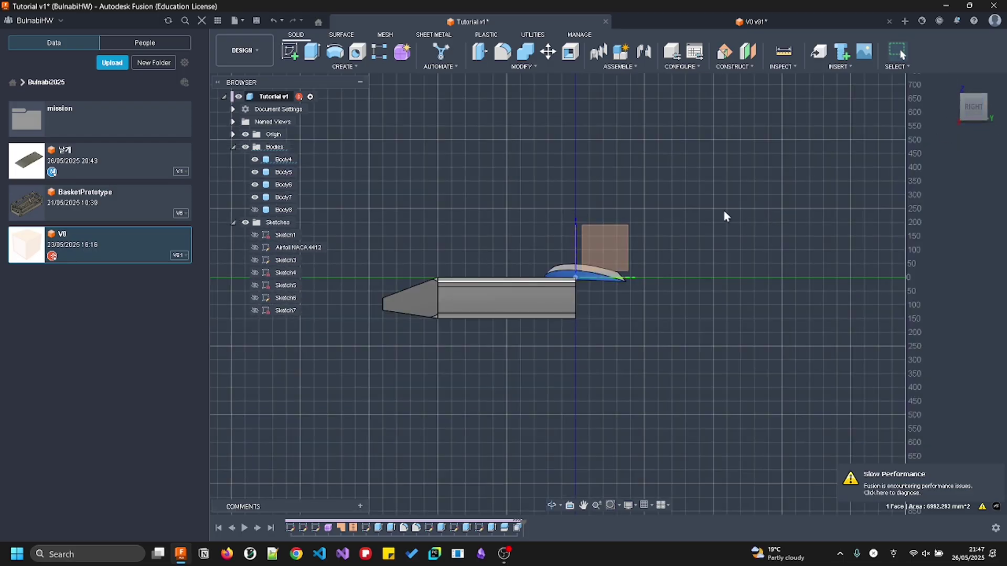
click(297, 54)
click(604, 247)
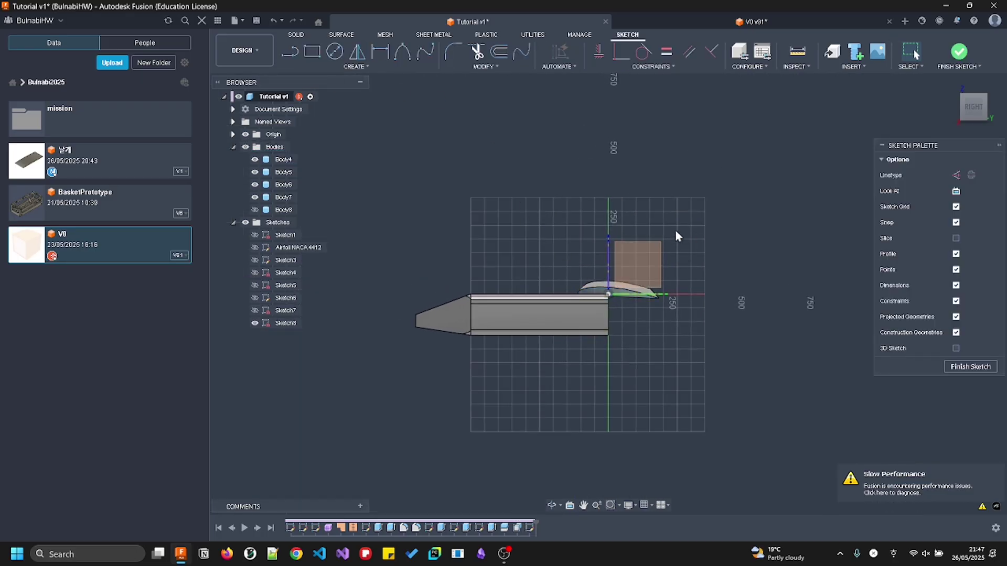
middle_drag(675, 236, 740, 204)
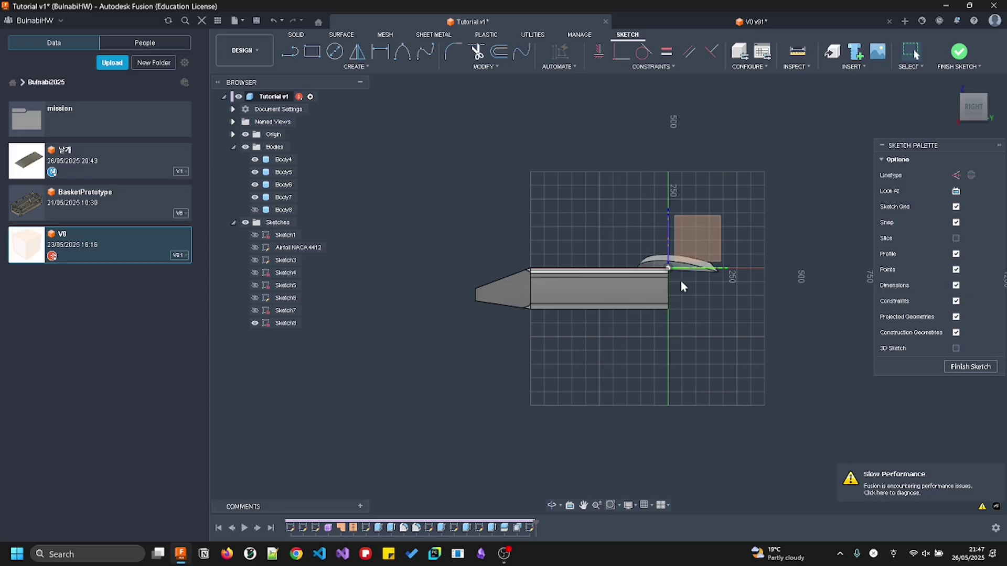
key(ctrl+z)
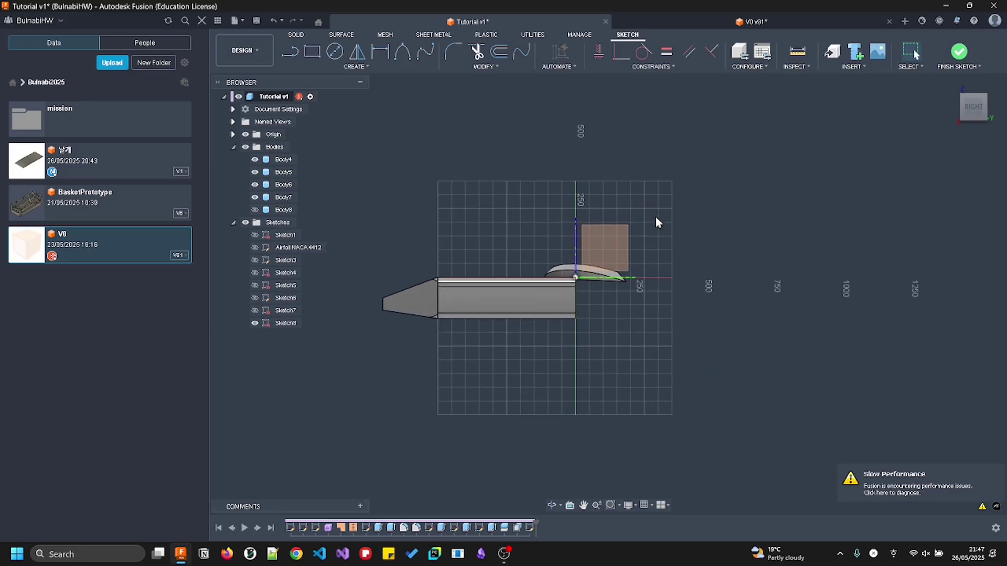
Create a sketch on the wing half's root face and project the fuselage's side geometry into it
shift+middle_drag(697, 122, 683, 223)
click(290, 52)
scroll(622, 333, up, 3)
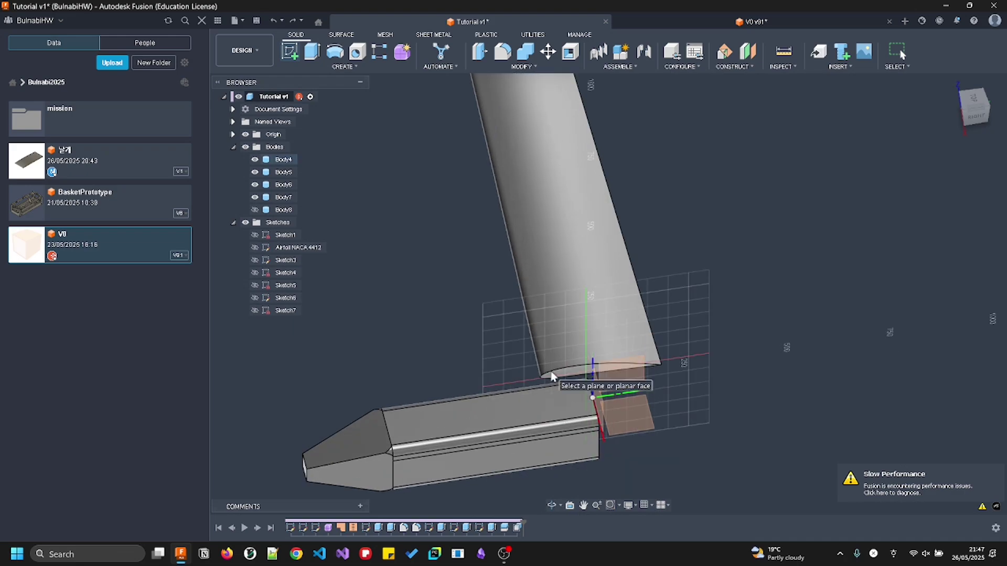
click(621, 375)
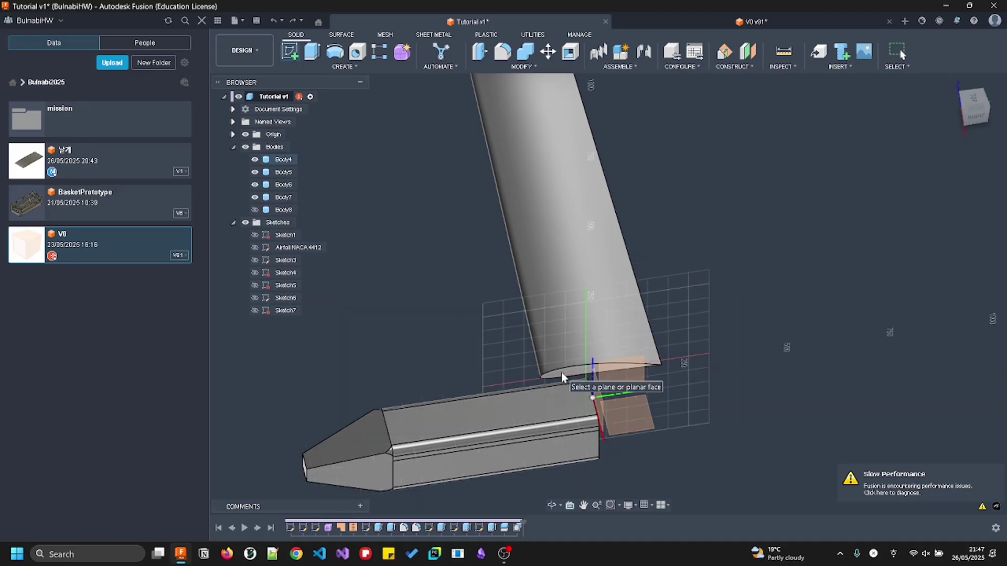
click(574, 379)
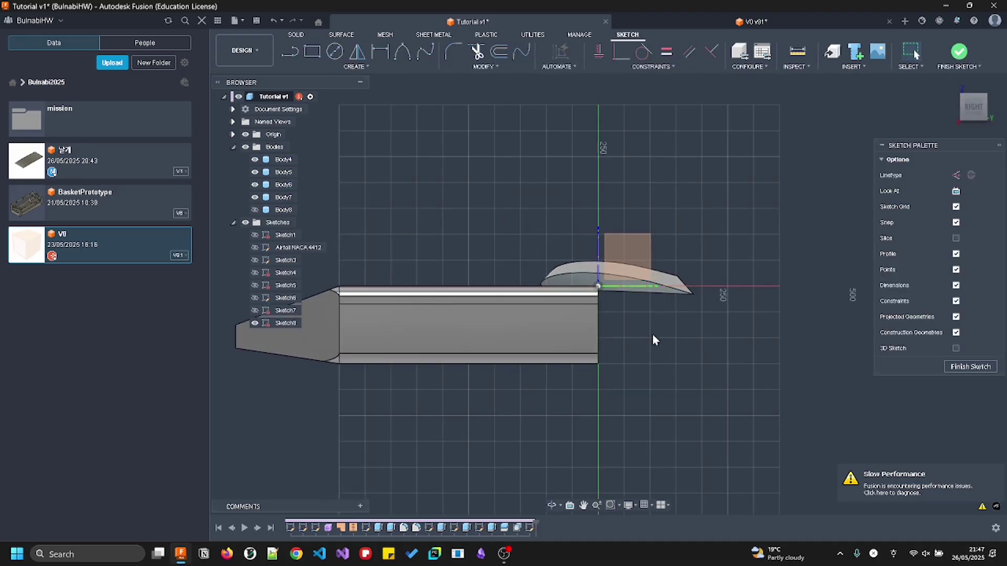
key(p)
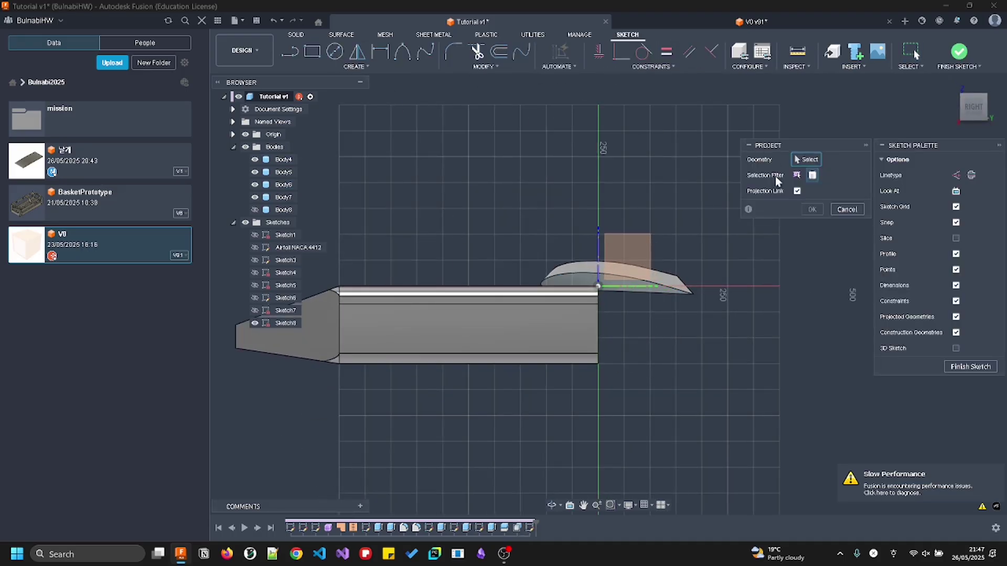
click(565, 323)
click(579, 293)
click(812, 210)
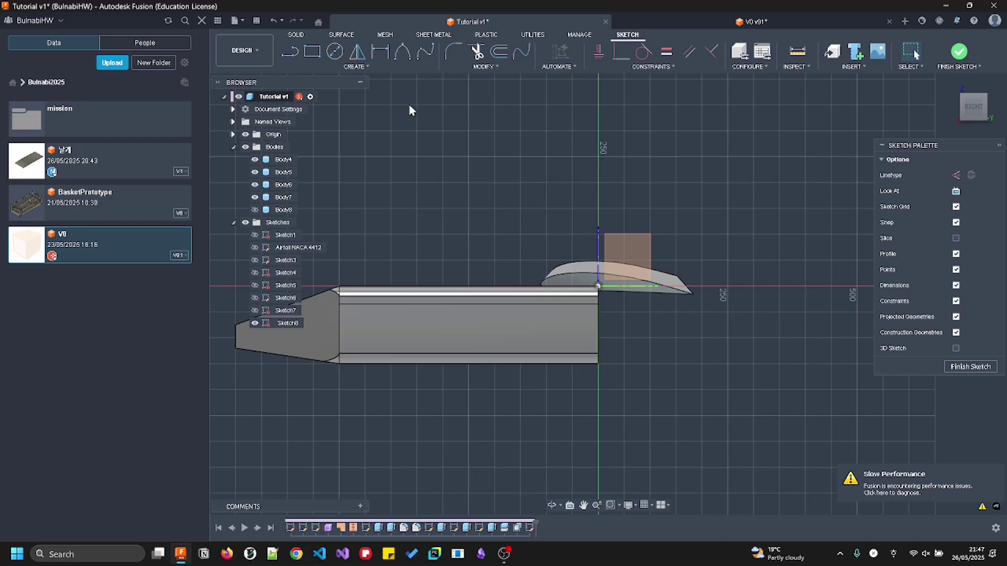
Draw a fit point spline from the fuselage's lower rear corner to the airfoil's trailing edge and lengthen its lower tangent handle
click(356, 67)
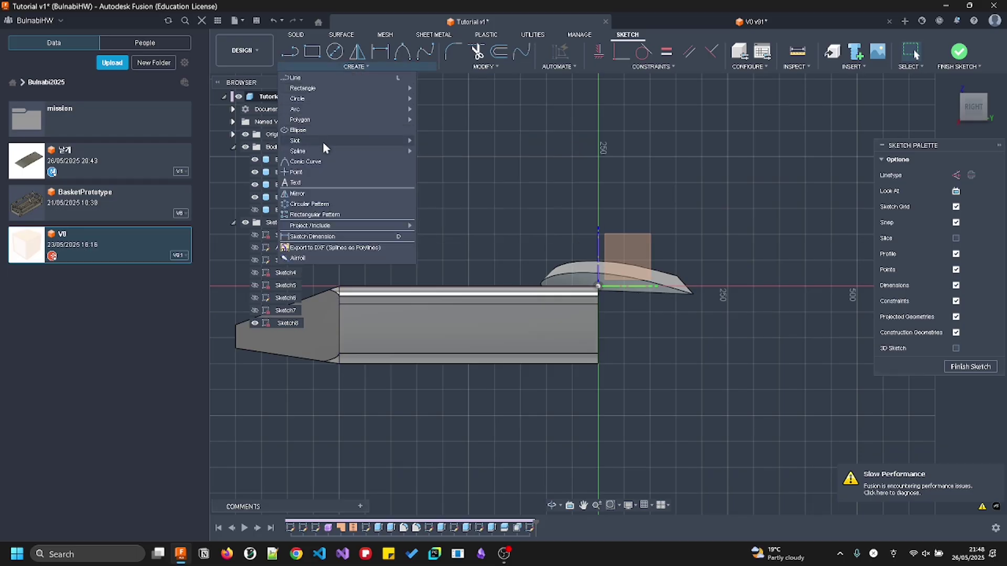
click(431, 53)
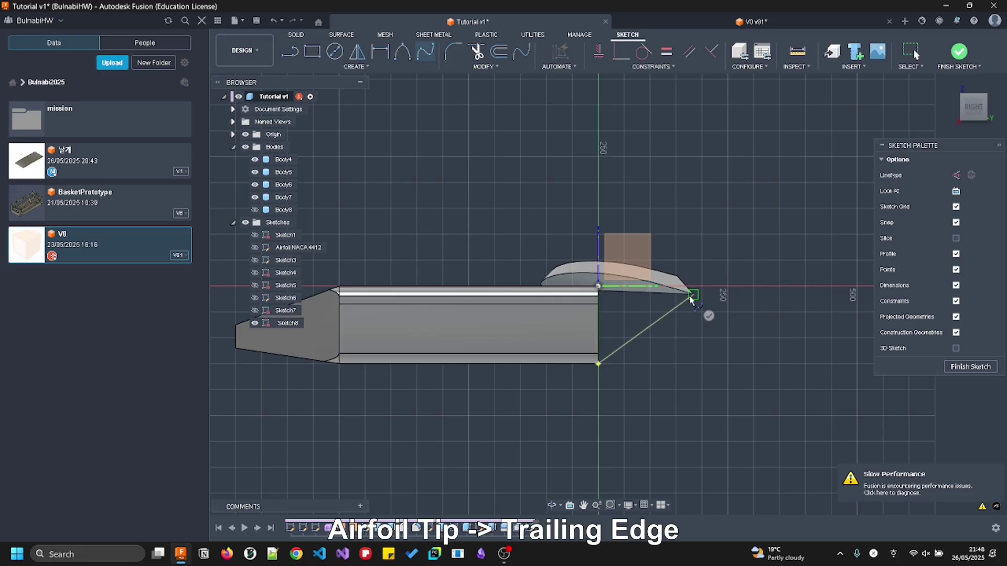
click(711, 316)
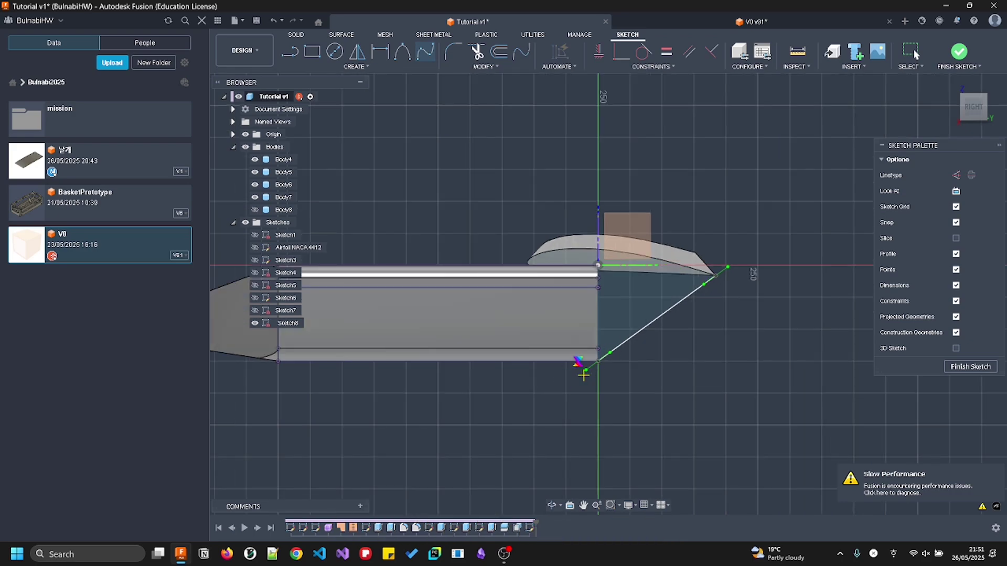
drag(586, 370, 521, 381)
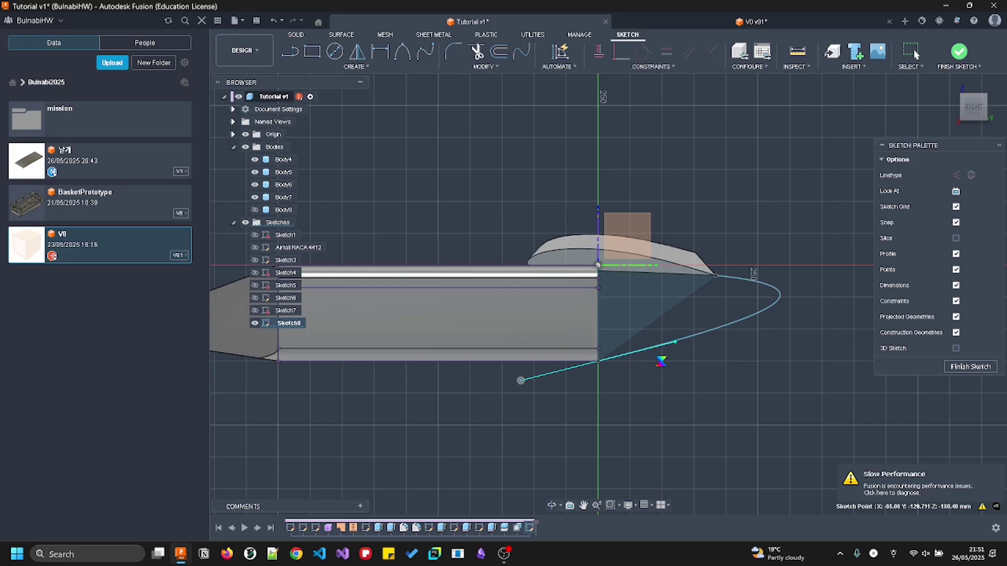
Constrain the spline's lower tangent handle parallel to the fuselage's bottom edge
scroll(611, 409, up, 2)
click(611, 343)
click(593, 345)
click(605, 341)
click(531, 366)
click(682, 56)
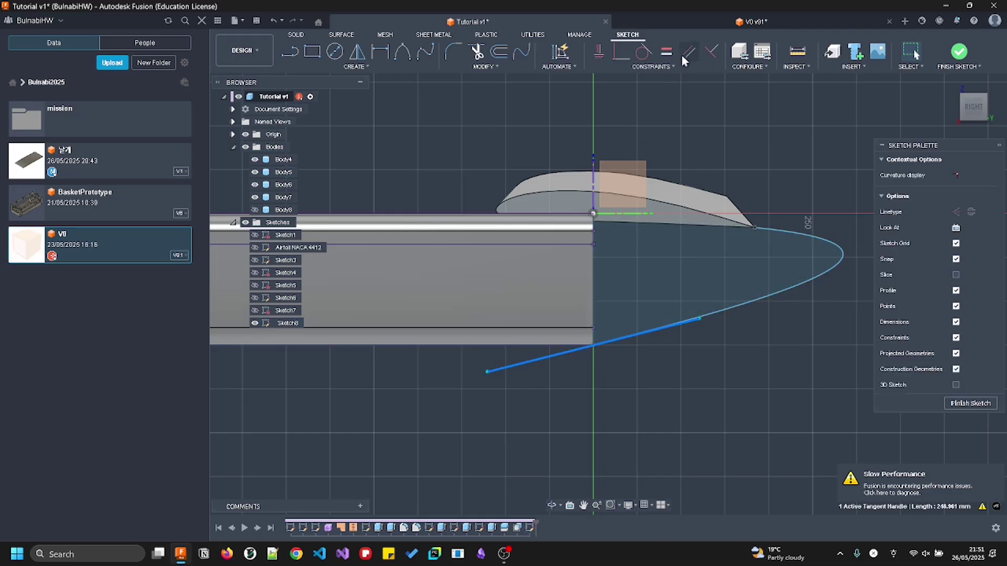
click(589, 348)
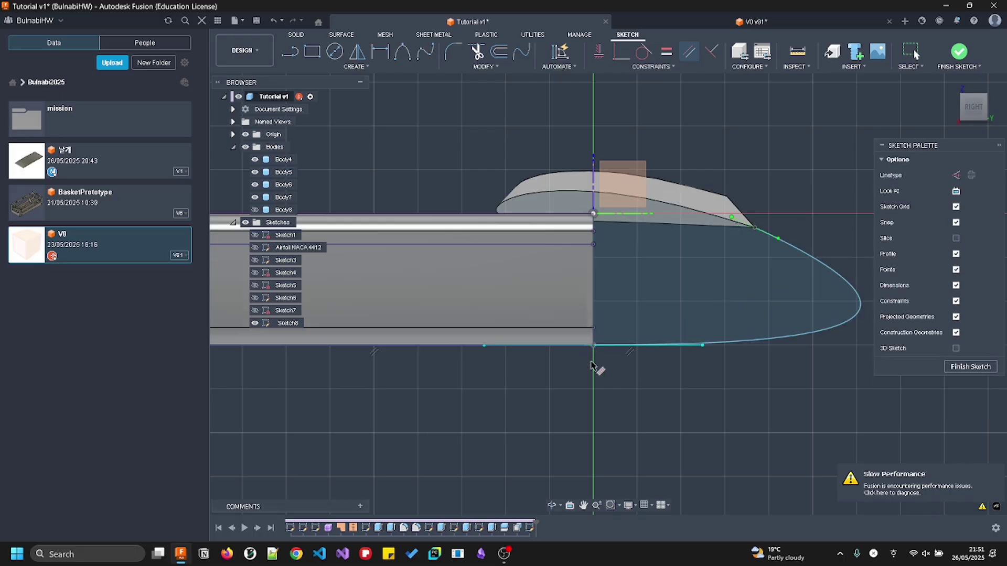
Shorten the spline's lower tangent handle and adjust the one at the trailing edge to form a smooth convex tail curve
drag(703, 346, 637, 344)
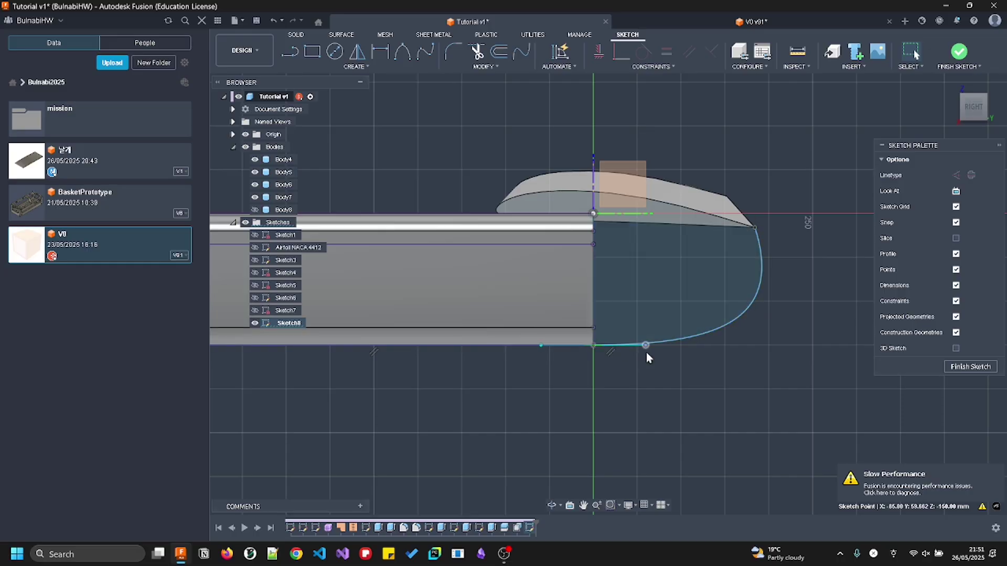
drag(642, 347, 685, 345)
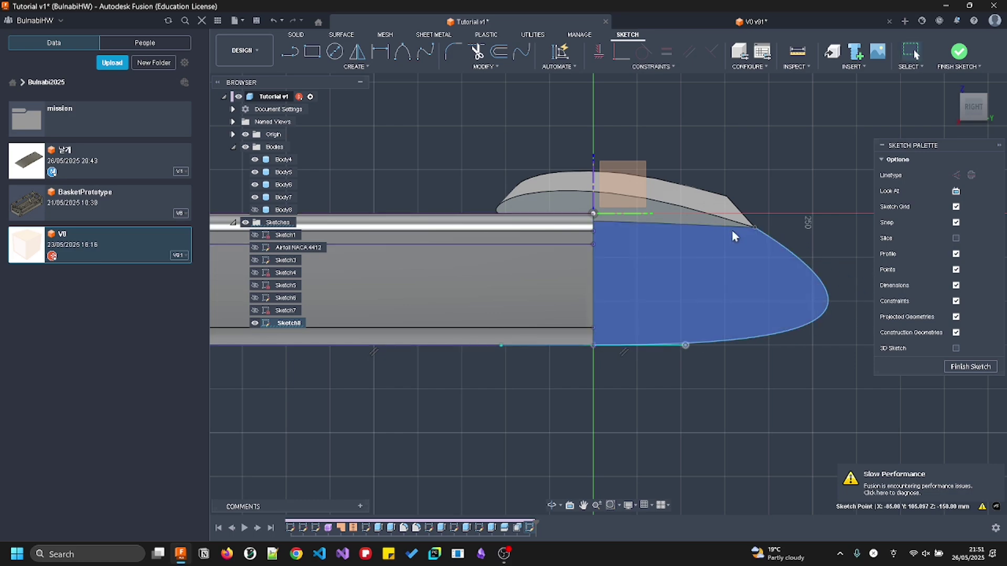
click(761, 232)
drag(773, 238, 703, 257)
drag(687, 348, 607, 346)
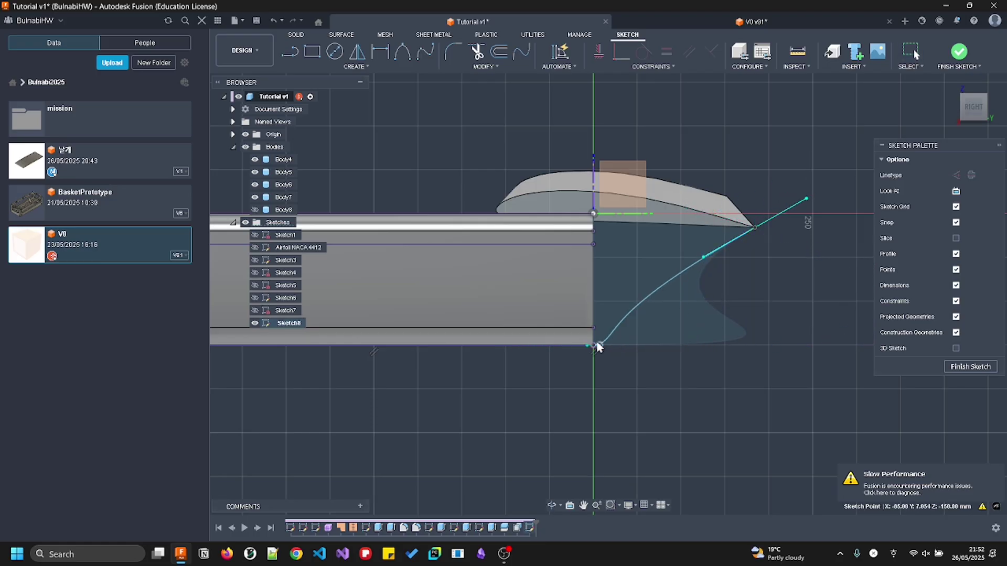
drag(704, 258, 742, 247)
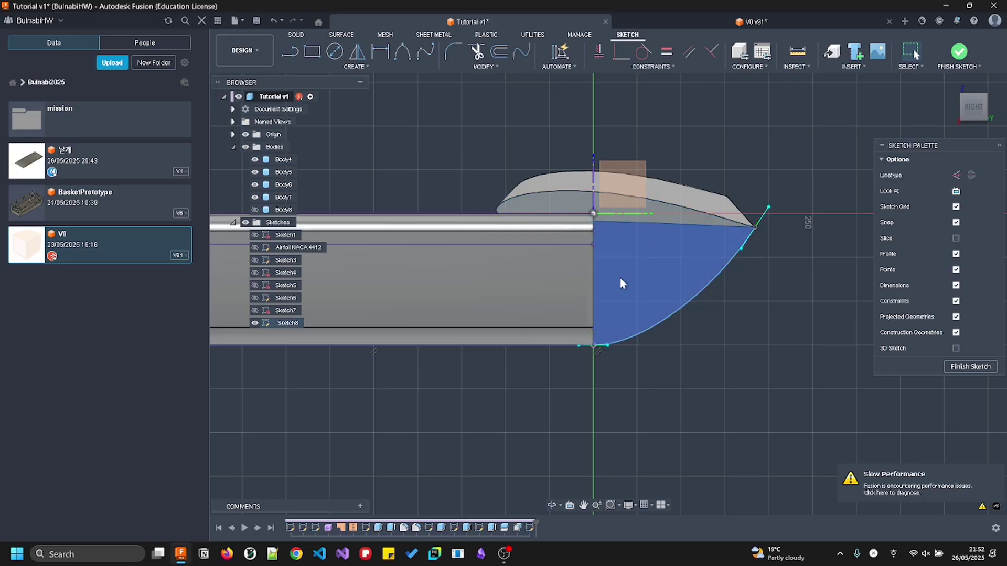
Draw a vertical line from the projected fuselage's upper rear corner to above the airfoil's upper curve, dividing the airfoil area
mouse_move(721, 351)
shift+middle_down()
mouse_move(599, 177)
mouse_move(669, 226)
shift+middle_up()
shift+middle_drag(587, 211, 538, 188)
scroll(632, 226, up, 2)
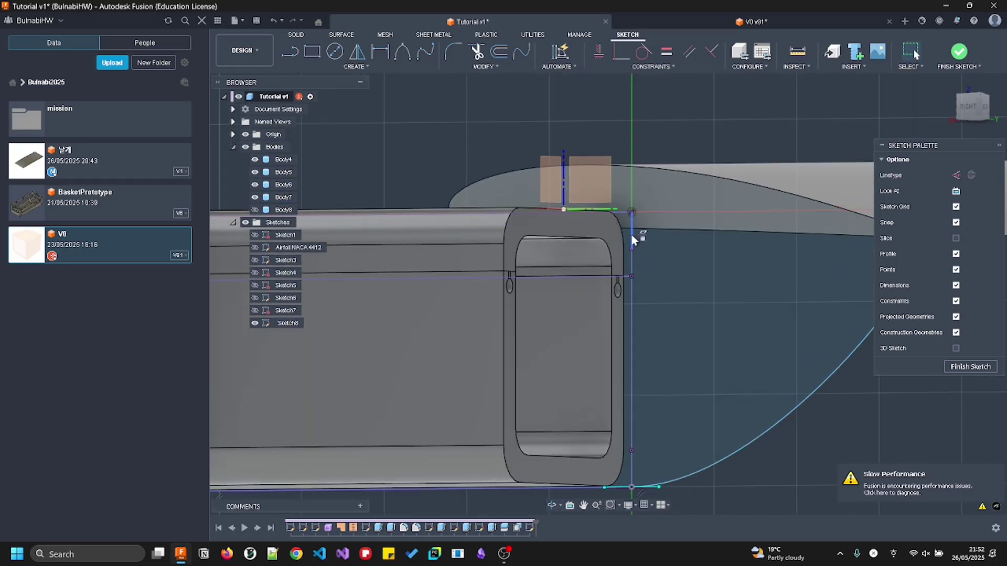
click(635, 128)
key(l)
click(632, 212)
click(633, 167)
key(Escape)
Select the tail profile below the wing and the adjoining rear airfoil profile, and finish the sketch
click(675, 272)
ctrl+click(699, 208)
scroll(699, 332, down, 5)
shift+middle_drag(734, 306, 495, 232)
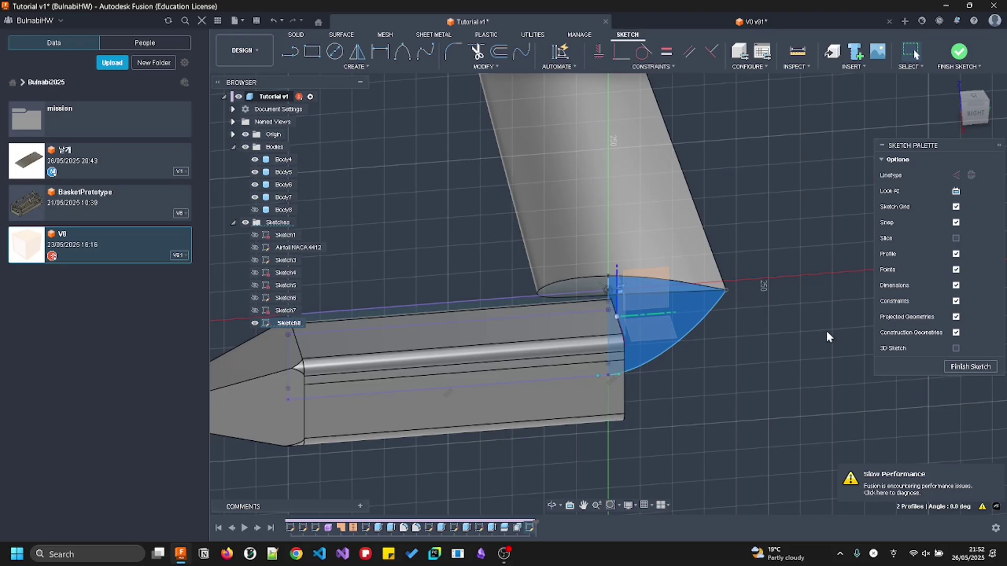
scroll(737, 331, up, 3)
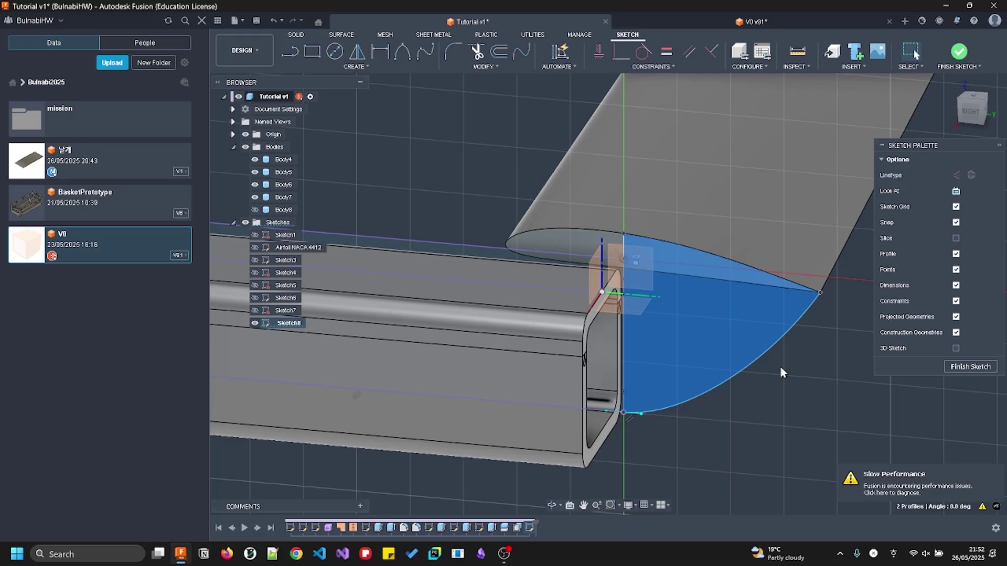
scroll(782, 373, down, 2)
click(989, 369)
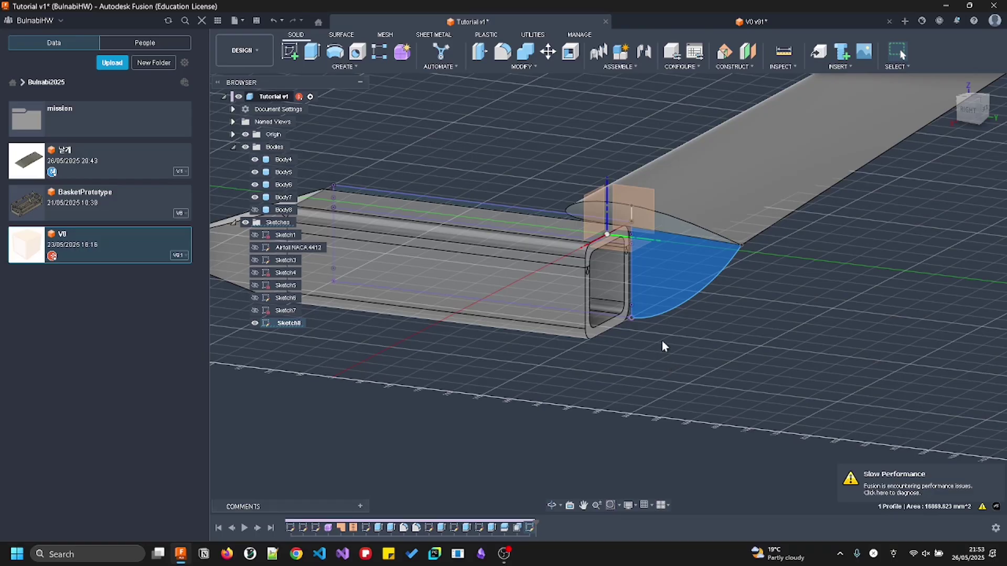
Extrude the tail profile and the adjoining rear airfoil profile up to the vertical origin plane along the fuselage's middle as a new body
key(e)
click(675, 233)
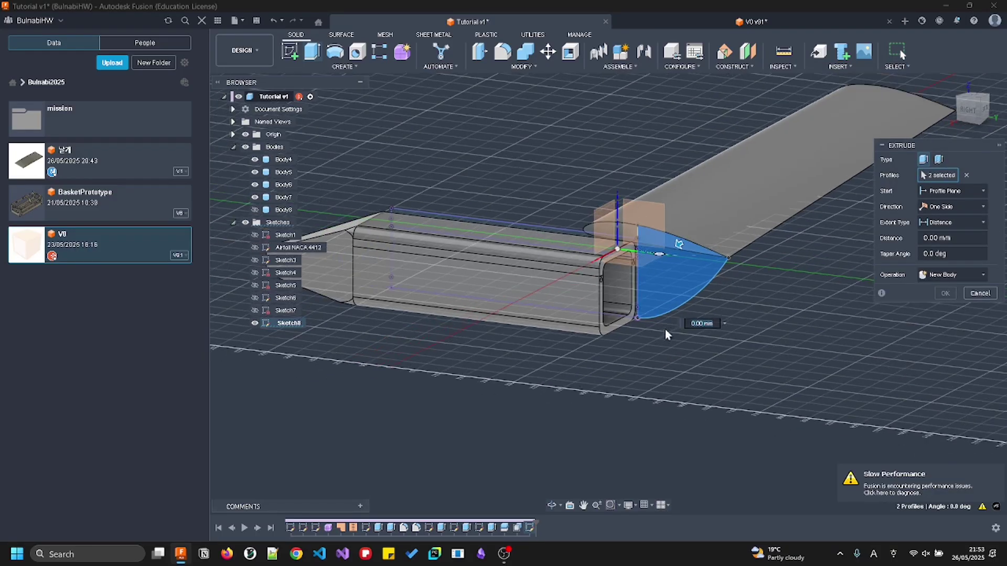
shift+middle_drag(667, 335, 656, 363)
drag(632, 345, 626, 347)
shift+middle_drag(625, 347, 506, 383)
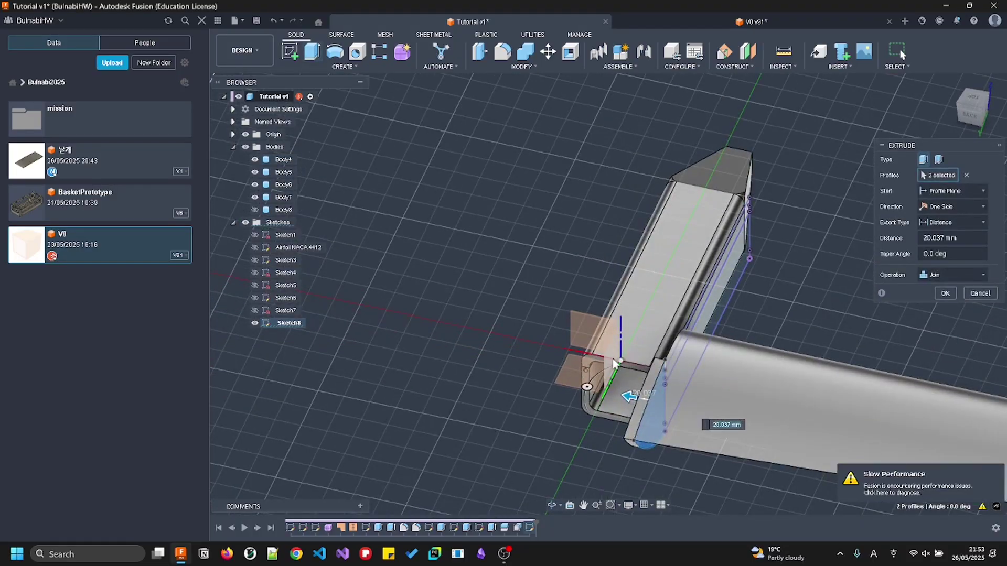
shift+middle_drag(610, 373, 589, 329)
click(589, 329)
shift+middle_drag(699, 312, 681, 356)
shift+middle_drag(602, 335, 621, 265)
drag(596, 375, 625, 374)
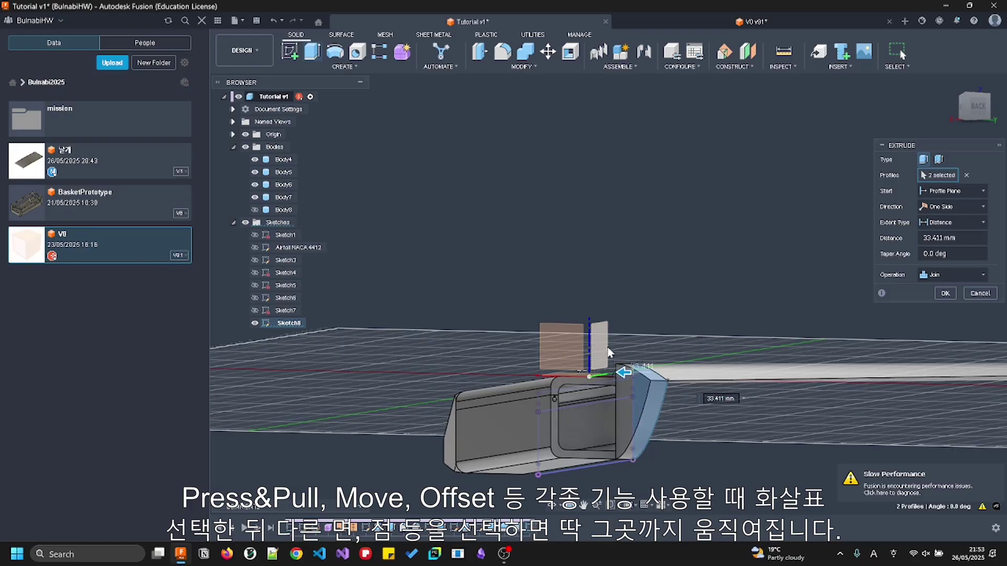
click(608, 349)
click(923, 278)
click(926, 338)
click(947, 294)
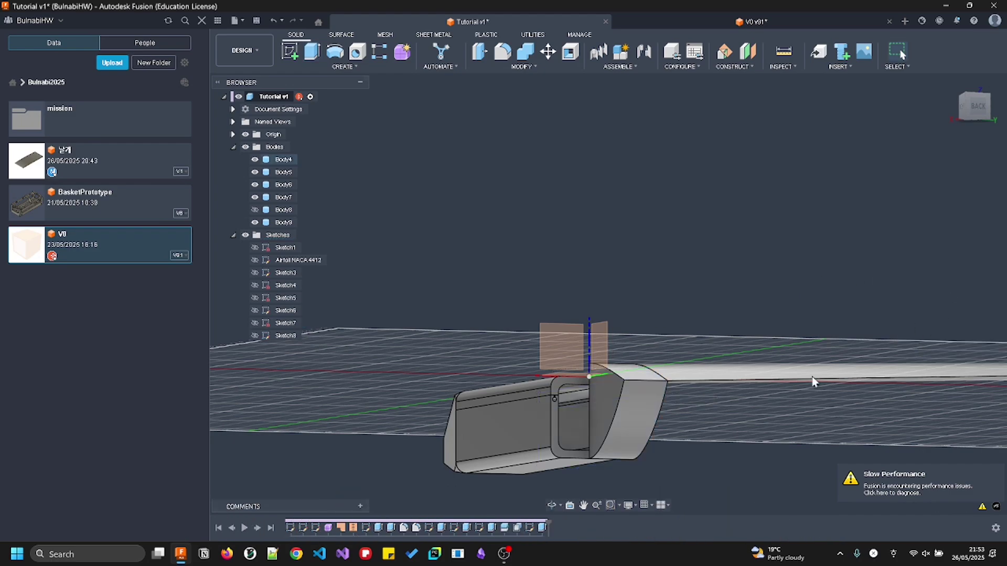
Create a new sketch on the flat front face of the tail body, at the fuselage's open rear end
scroll(756, 363, down, 4)
shift+middle_drag(742, 360, 616, 392)
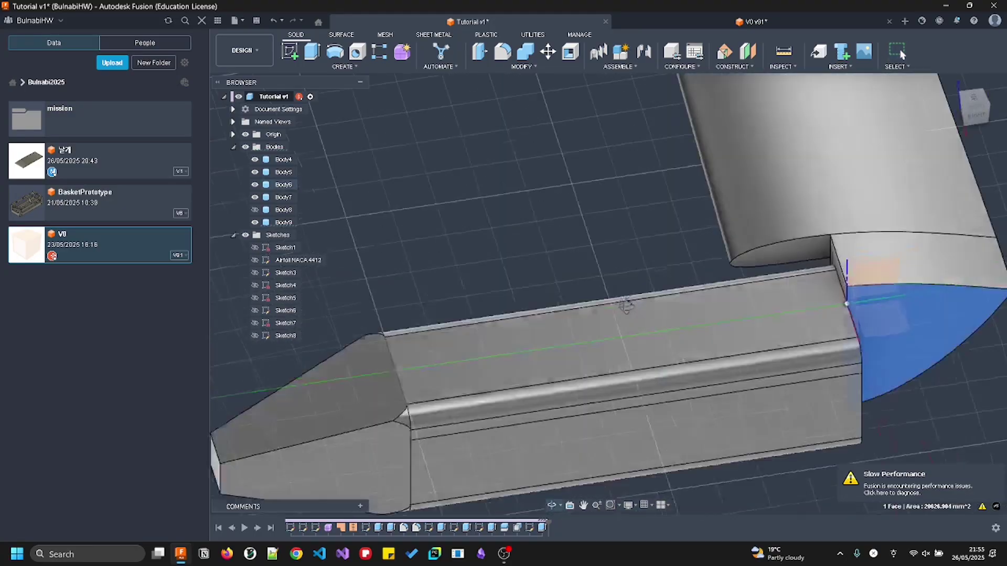
shift+middle_drag(626, 306, 854, 364)
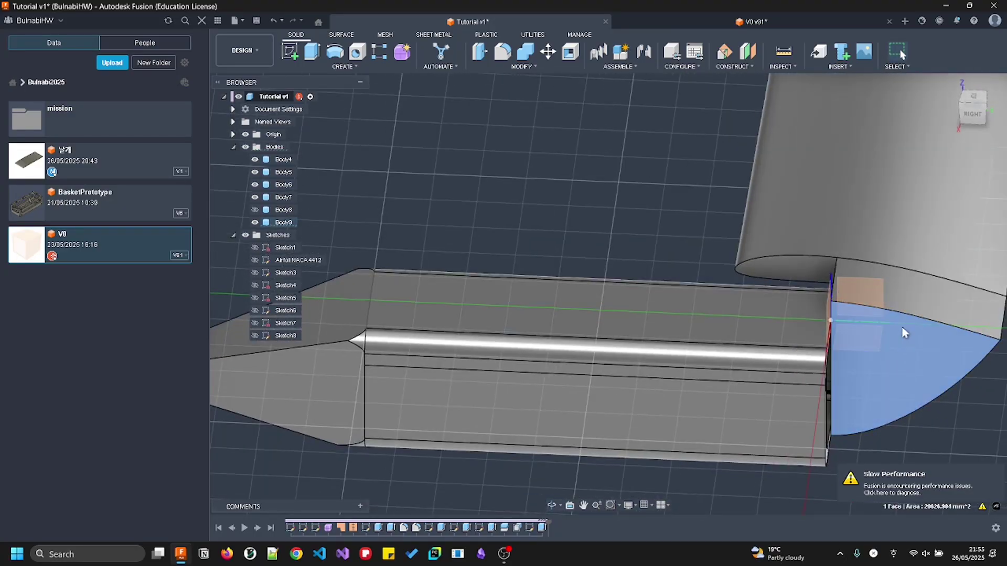
scroll(903, 342, down, 3)
shift+middle_drag(863, 341, 749, 324)
click(749, 325)
click(769, 373)
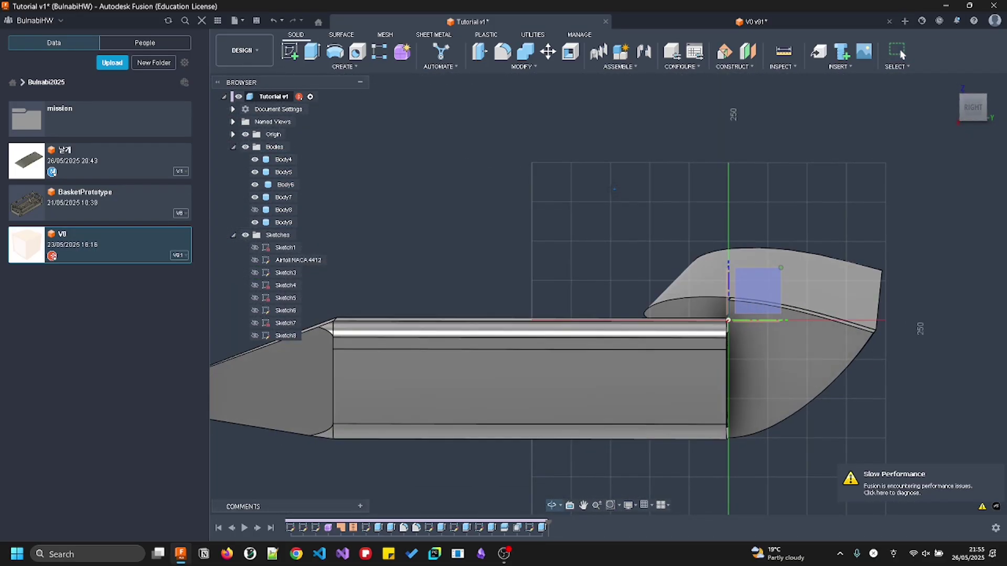
shift+middle_drag(734, 279, 764, 295)
click(748, 323)
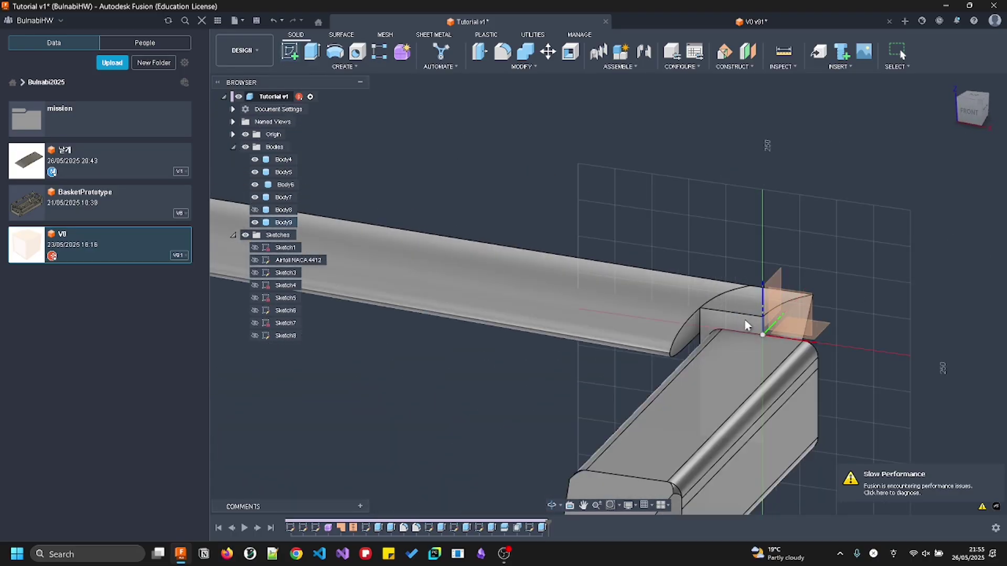
mouse_move(741, 319)
shift+middle_down()
mouse_move(639, 280)
mouse_move(581, 292)
shift+middle_up()
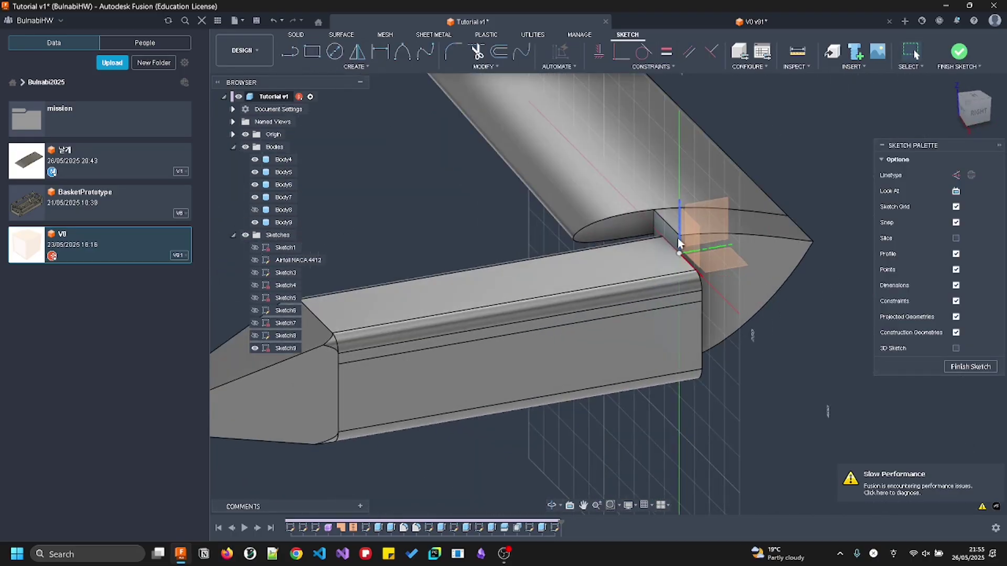
Project the two fuselage bodies, Body5 and Body6, into the sketch with the projection link on
scroll(668, 237, up, 4)
click(672, 241)
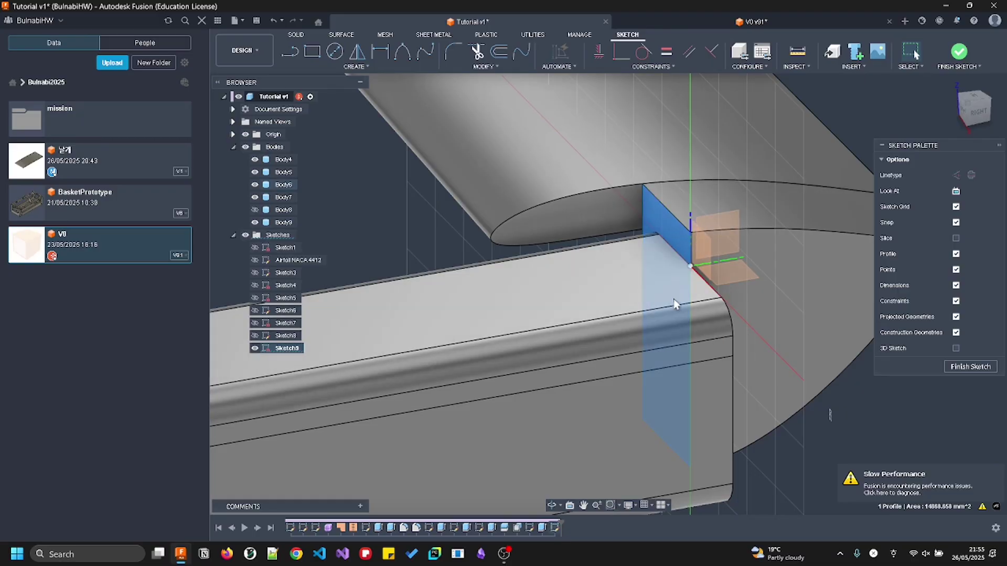
shift+middle_drag(589, 299, 503, 247)
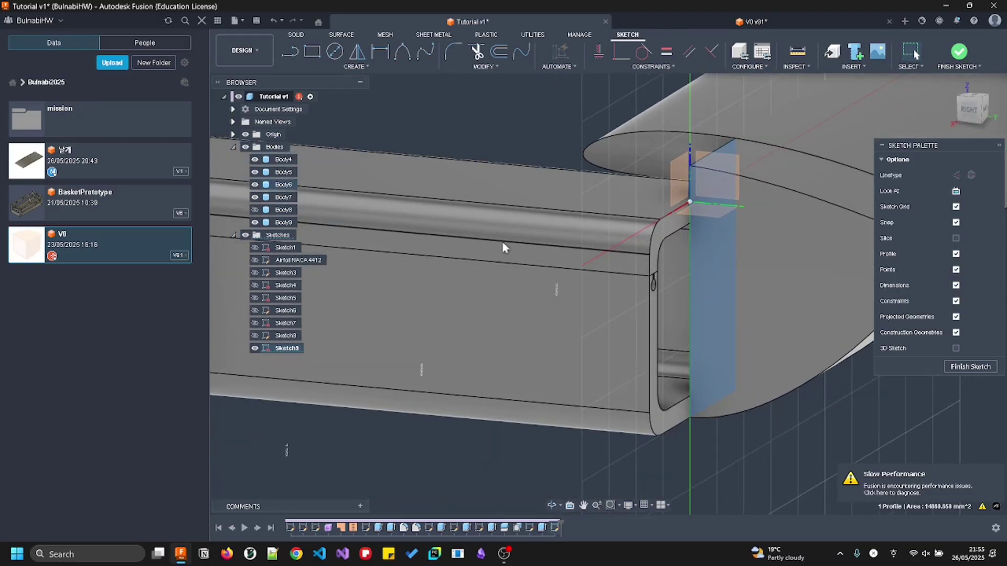
click(693, 444)
key(p)
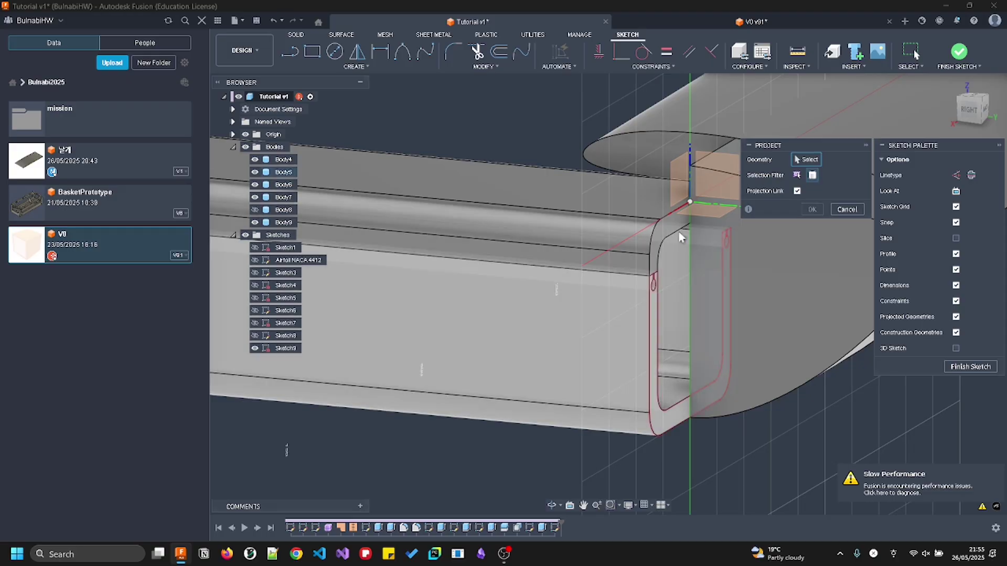
click(679, 228)
click(666, 421)
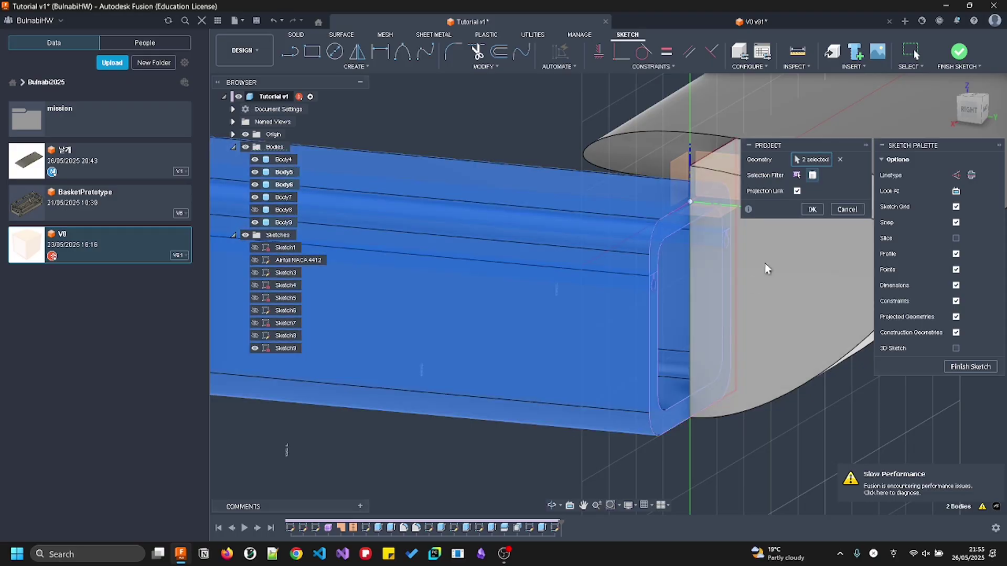
click(820, 206)
Examine the projected fuselage outline against the wing root and the tail body's front face
mouse_move(744, 236)
shift+middle_down()
mouse_move(506, 278)
mouse_move(713, 287)
shift+middle_up()
shift+middle_drag(713, 287, 763, 281)
click(637, 172)
mouse_move(562, 355)
shift+middle_down()
mouse_move(618, 240)
mouse_move(567, 254)
mouse_move(512, 292)
shift+middle_up()
shift+middle_drag(541, 411, 577, 129)
click(576, 129)
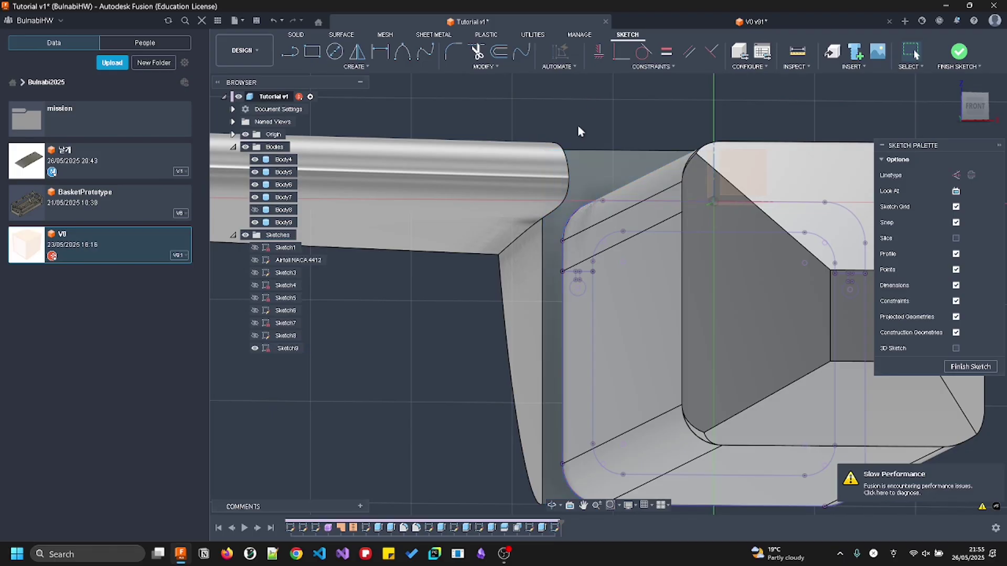
scroll(503, 206, up, 3)
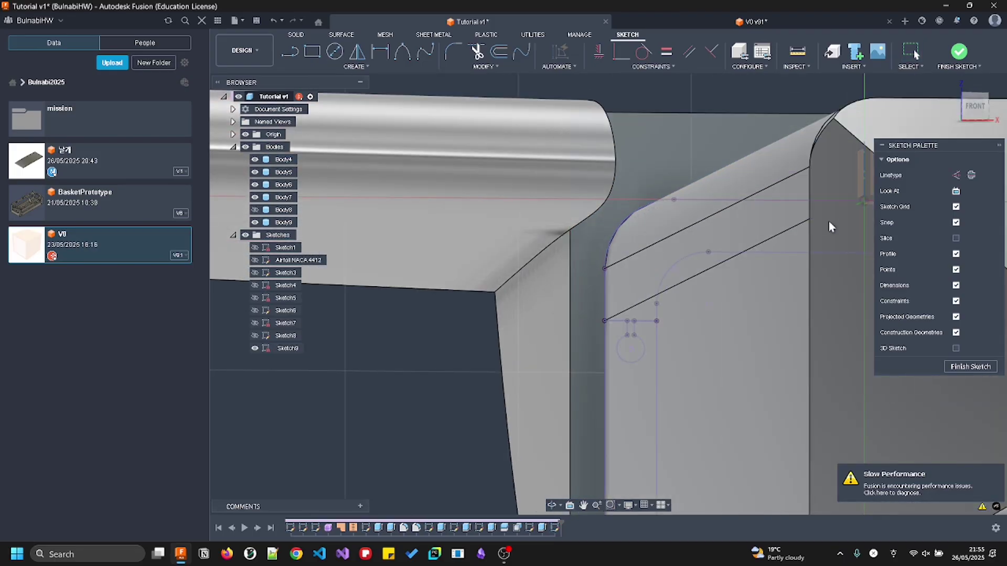
scroll(556, 315, down, 3)
click(587, 269)
mouse_move(584, 275)
shift+middle_down()
mouse_move(573, 266)
mouse_move(583, 288)
mouse_move(589, 283)
shift+middle_up()
scroll(589, 283, up, 1)
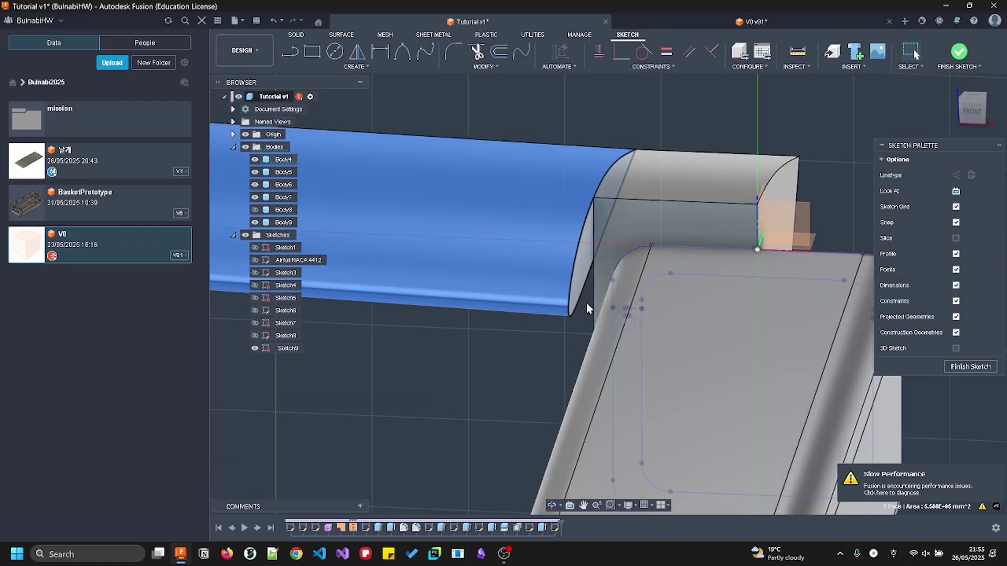
click(516, 130)
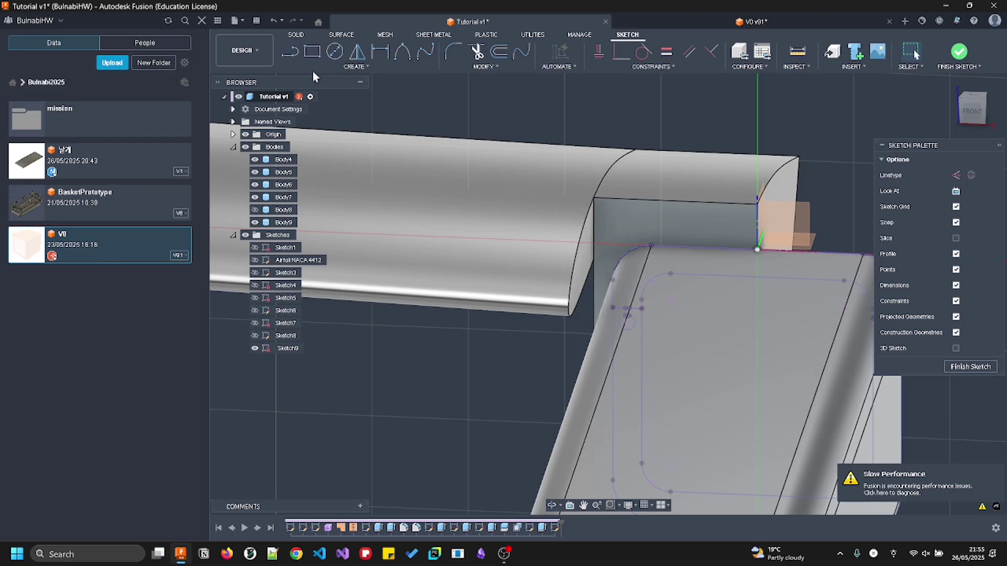
Add the wing's intersection with the sketch plane to the sketch using Intersect, with the projection link on
click(352, 66)
mouse_move(351, 225)
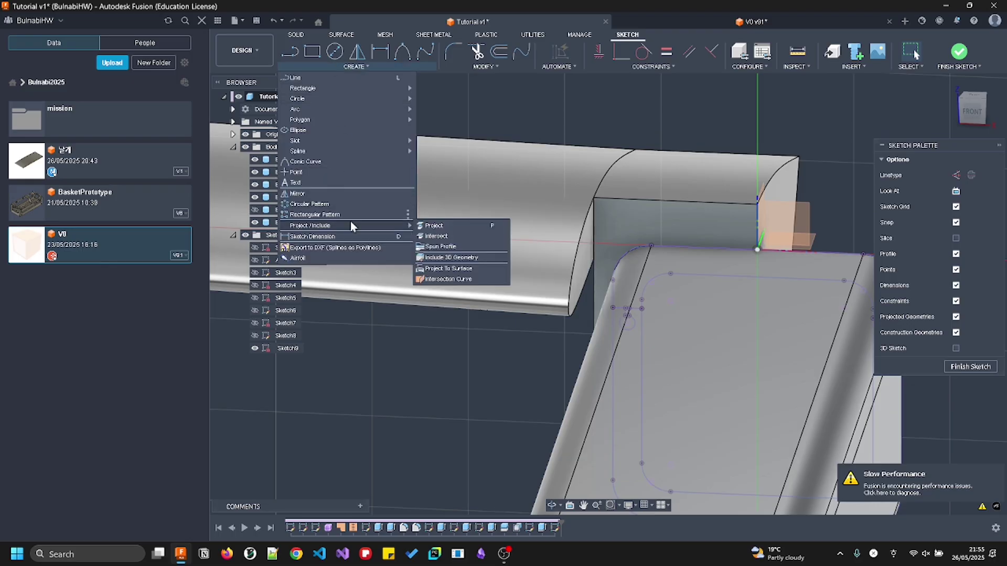
click(471, 235)
scroll(504, 283, down, 2)
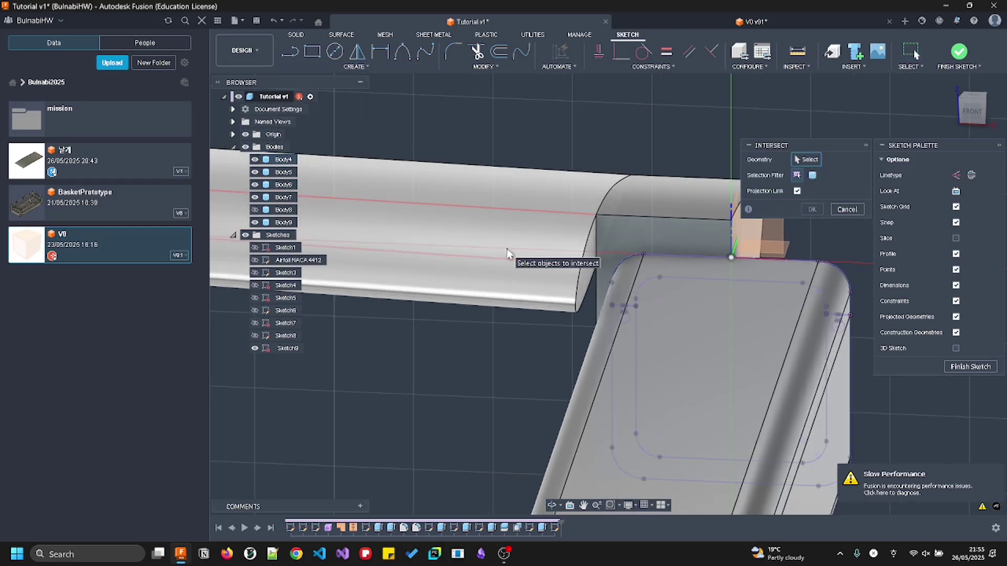
click(566, 301)
scroll(606, 278, down, 4)
click(812, 209)
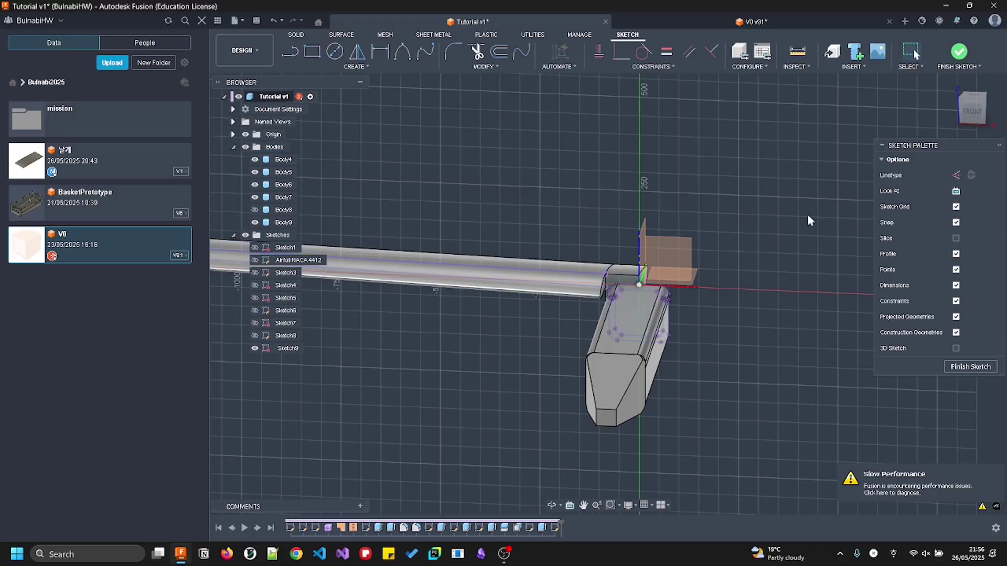
Sketch a horizontal line about 12 mm long from the wing root's lower corner to the fuselage side, finishing the sketch
scroll(766, 299, up, 5)
shift+middle_drag(678, 282, 647, 284)
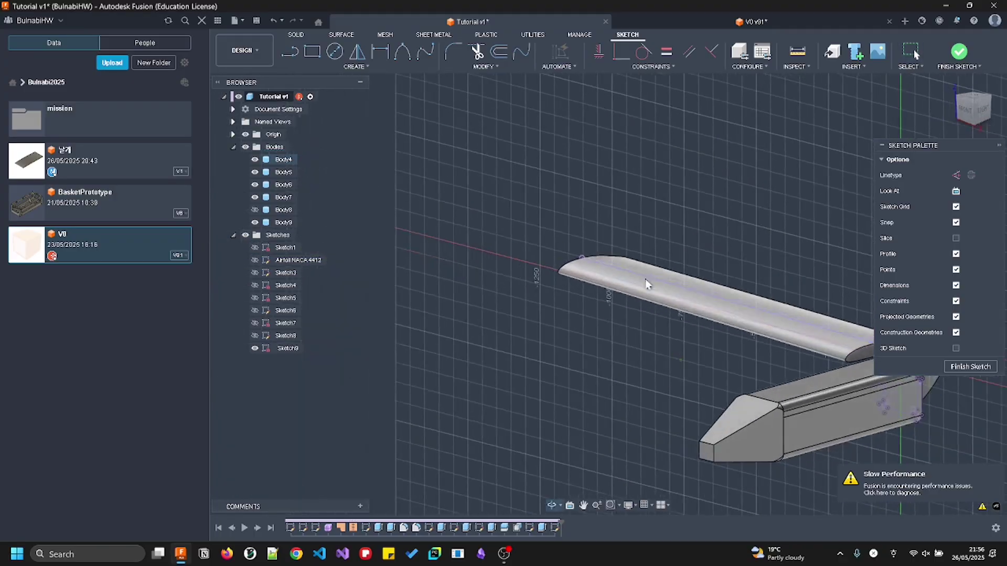
middle_drag(774, 318, 588, 270)
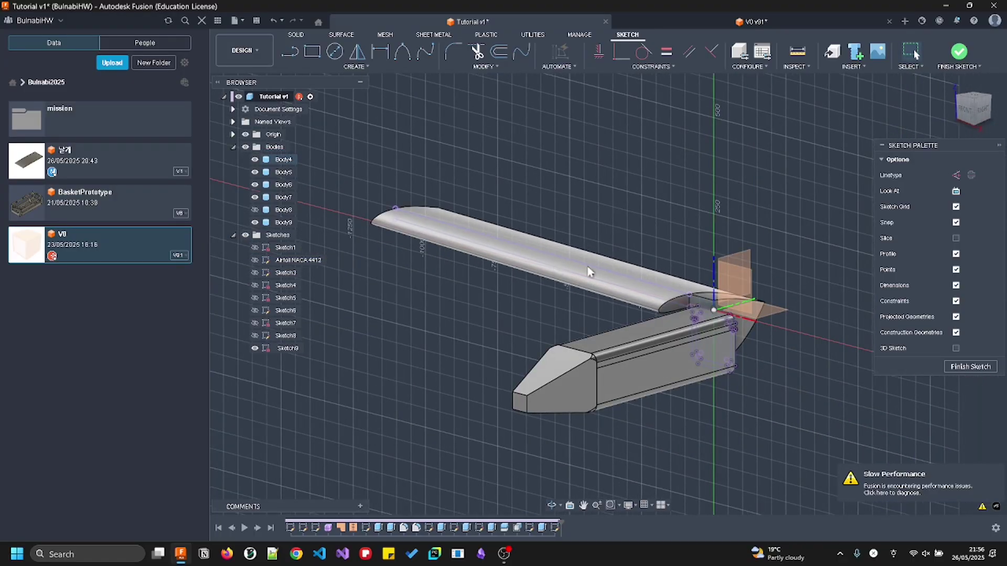
shift+middle_drag(677, 271, 702, 271)
scroll(703, 271, up, 4)
scroll(703, 295, up, 3)
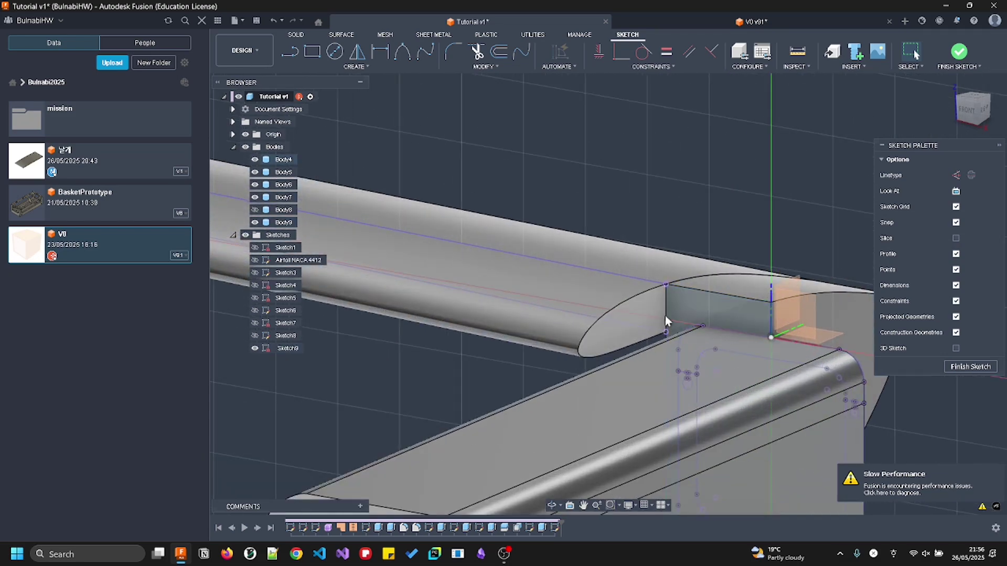
middle_drag(652, 297, 697, 270)
scroll(697, 269, up, 2)
shift+middle_drag(658, 297, 640, 308)
key(l)
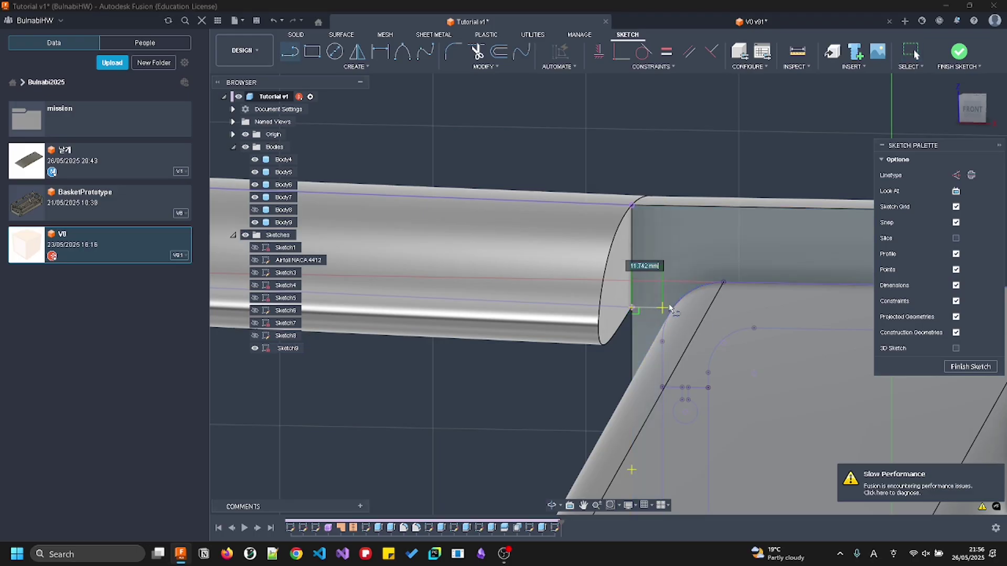
click(671, 309)
scroll(683, 271, down, 5)
key(Escape)
shift+middle_drag(681, 271, 714, 259)
click(588, 370)
mouse_move(600, 450)
middle_down()
mouse_move(610, 383)
mouse_move(630, 394)
middle_up()
mouse_move(630, 393)
shift+middle_down()
mouse_move(611, 363)
mouse_move(617, 347)
shift+middle_up()
click(971, 366)
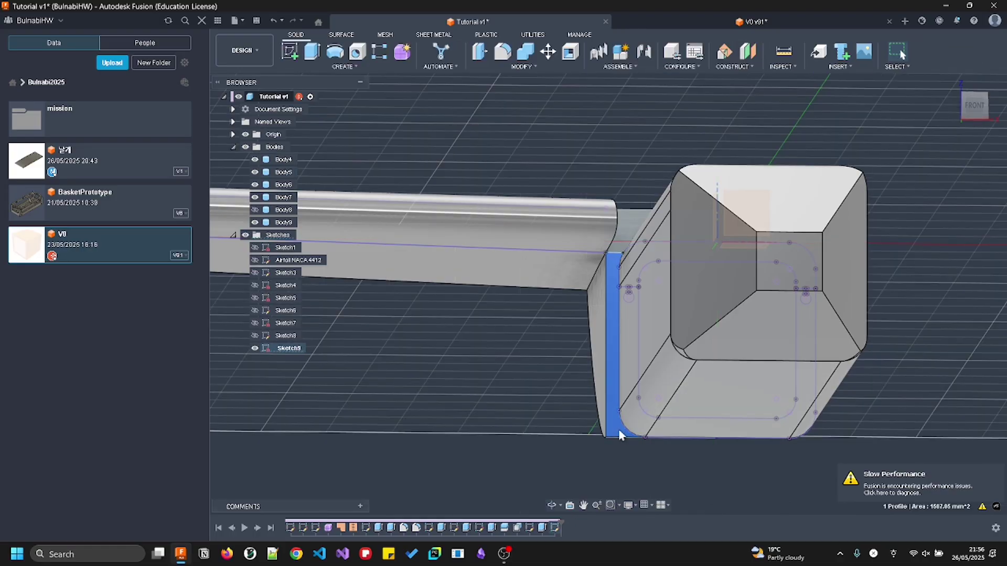
Try to extrude-cut the narrow profile beside the fuselage about 305.57 mm backwards through the rear fairing
key(e)
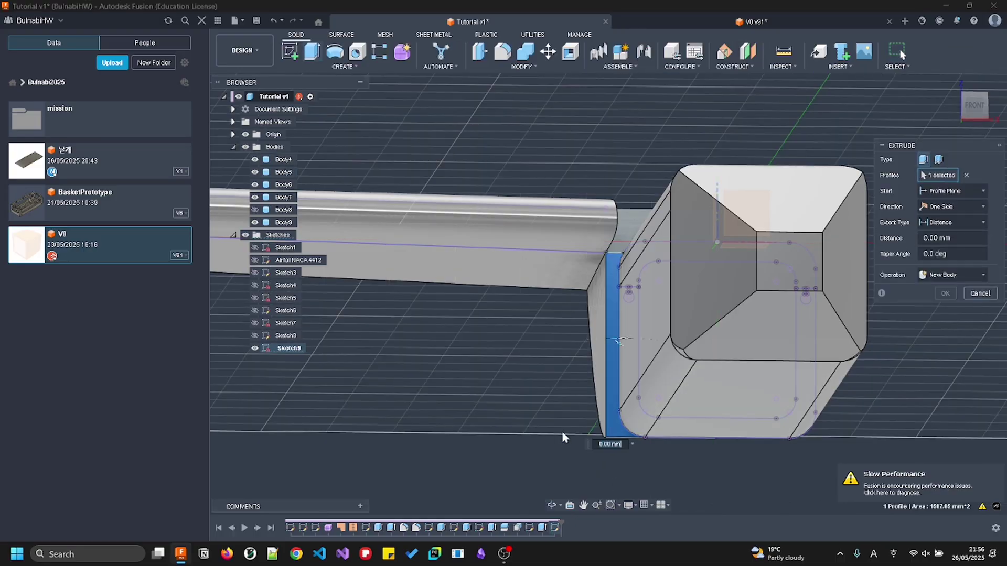
shift+middle_drag(563, 438, 604, 377)
drag(618, 370, 600, 467)
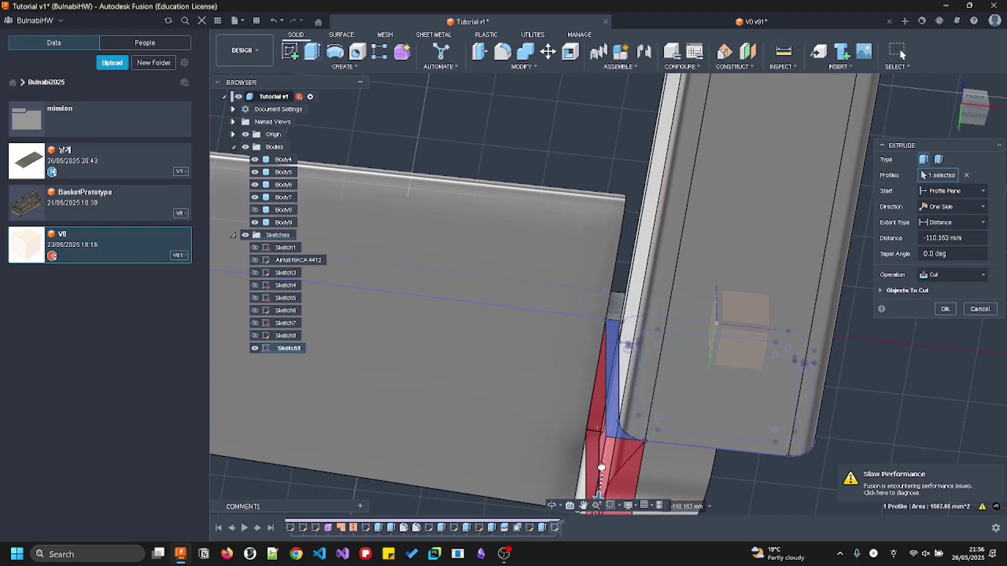
scroll(624, 465, down, 3)
middle_drag(630, 465, 635, 338)
drag(611, 370, 596, 454)
shift+middle_drag(865, 328, 674, 304)
drag(645, 283, 609, 307)
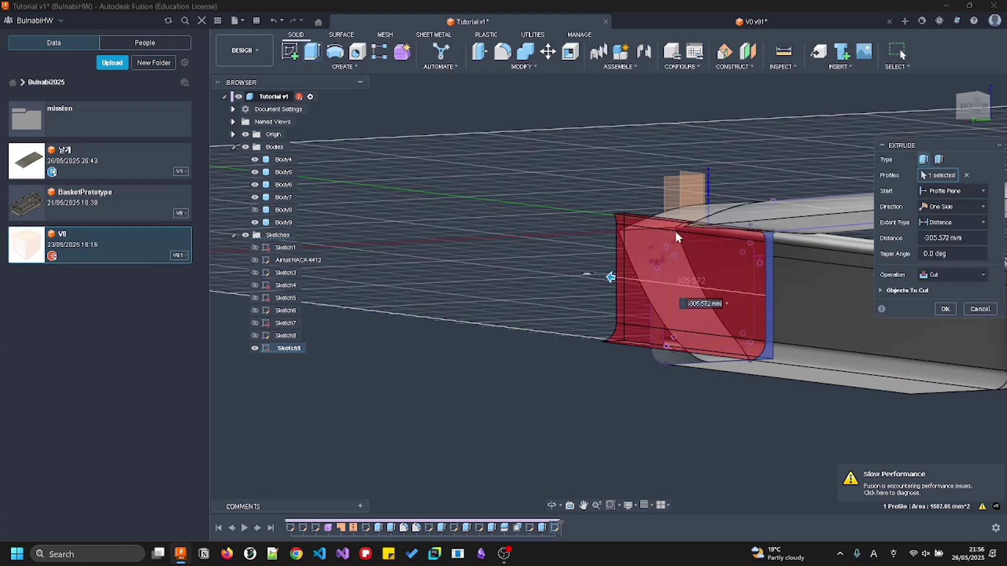
scroll(682, 235, up, 3)
shift+middle_drag(753, 221, 719, 235)
scroll(708, 234, up, 4)
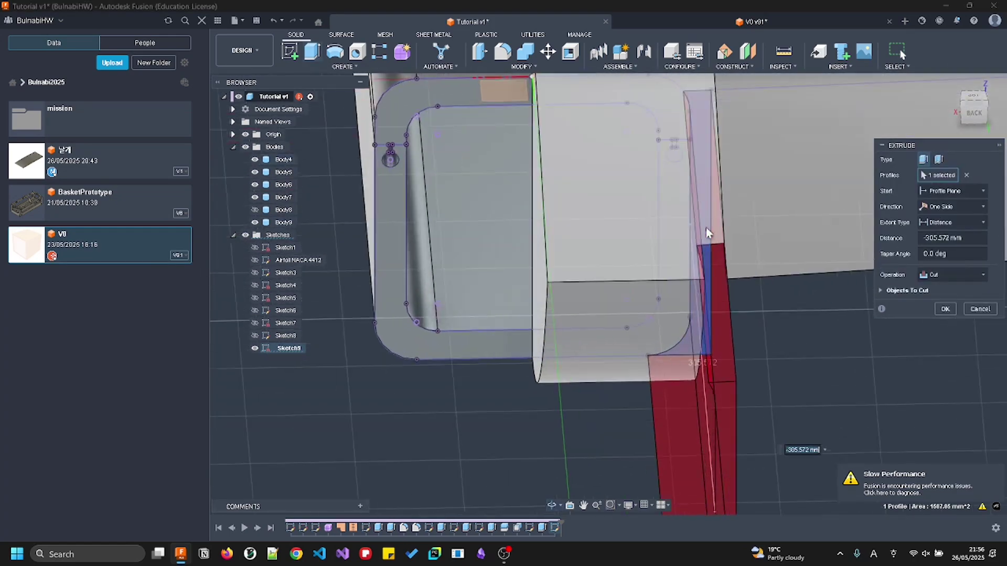
scroll(751, 330, down, 3)
shift+middle_drag(751, 331, 620, 315)
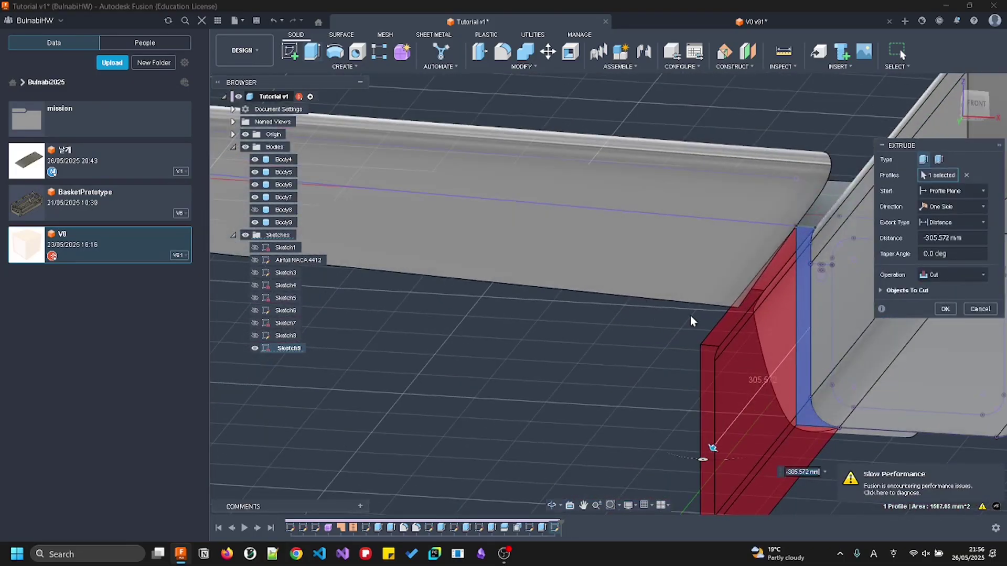
key(Return)
Reopen the sketch and project the corner where the wing's trailing edge meets the rear fairing
double_click(791, 308)
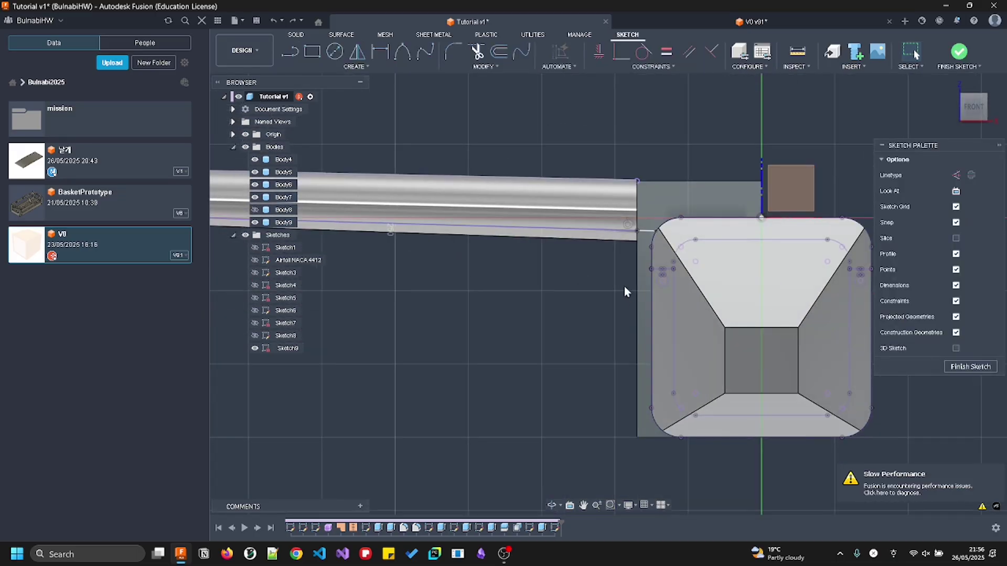
shift+middle_drag(625, 242, 576, 355)
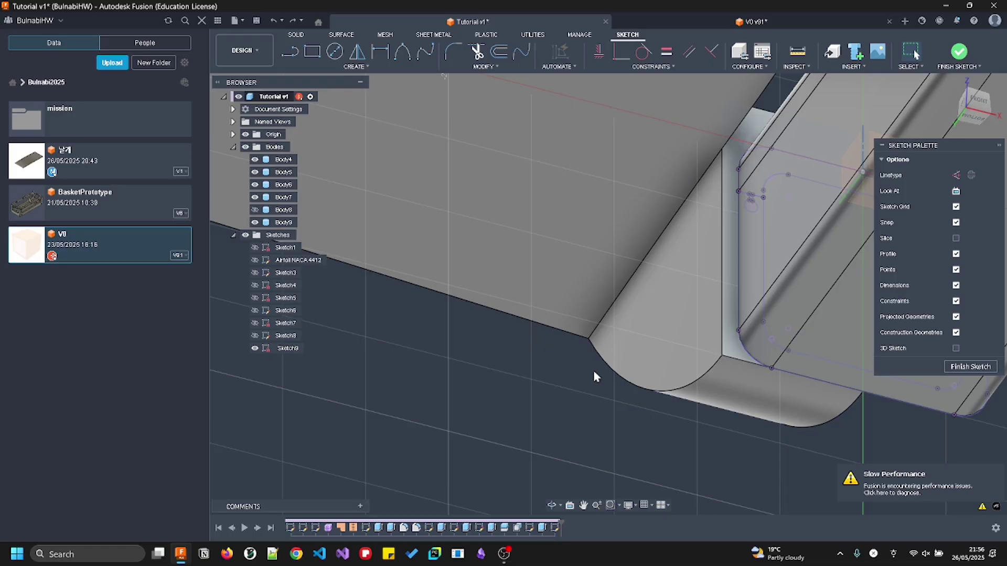
key(p)
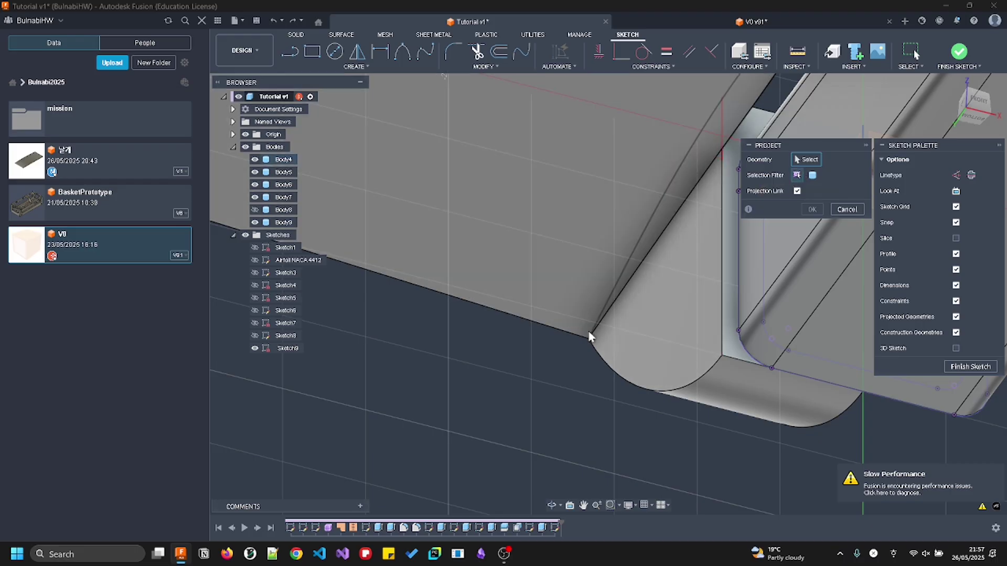
click(589, 338)
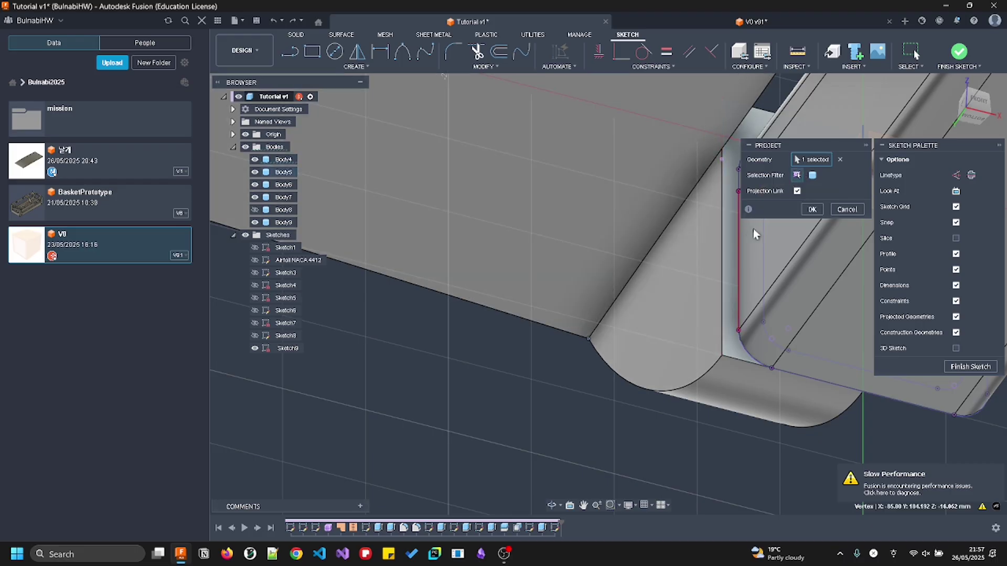
click(811, 210)
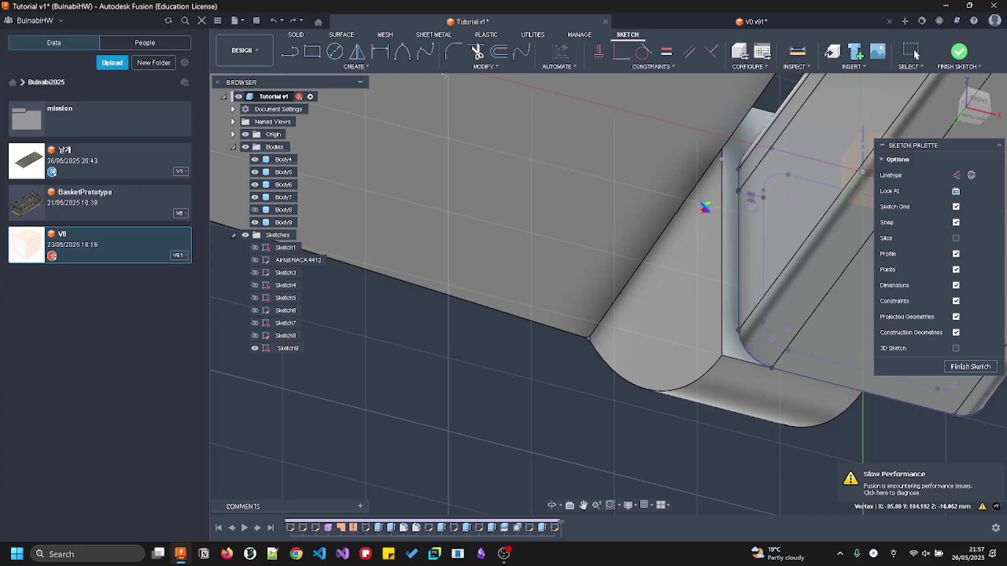
Sketch a short horizontal line from the projected trailing-edge point to the fuselage's side outline and finish the sketch
shift+middle_drag(596, 344, 574, 401)
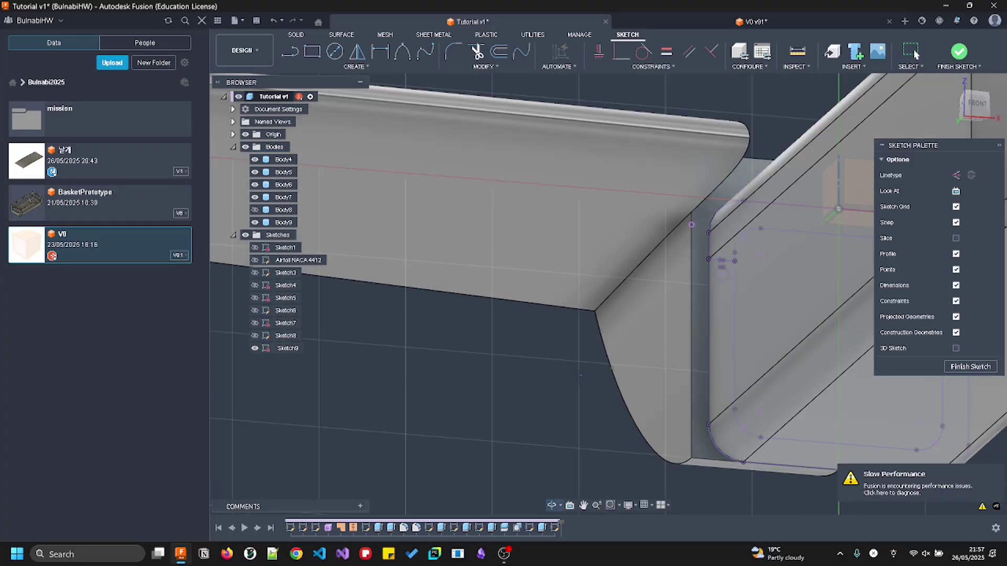
scroll(704, 244, up, 3)
scroll(708, 241, up, 2)
key(l)
click(681, 207)
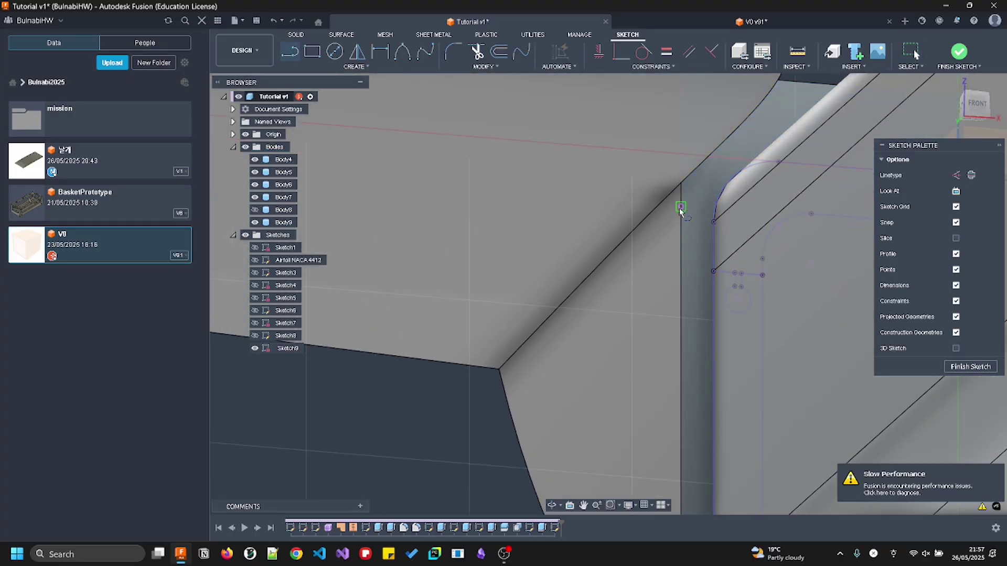
click(714, 209)
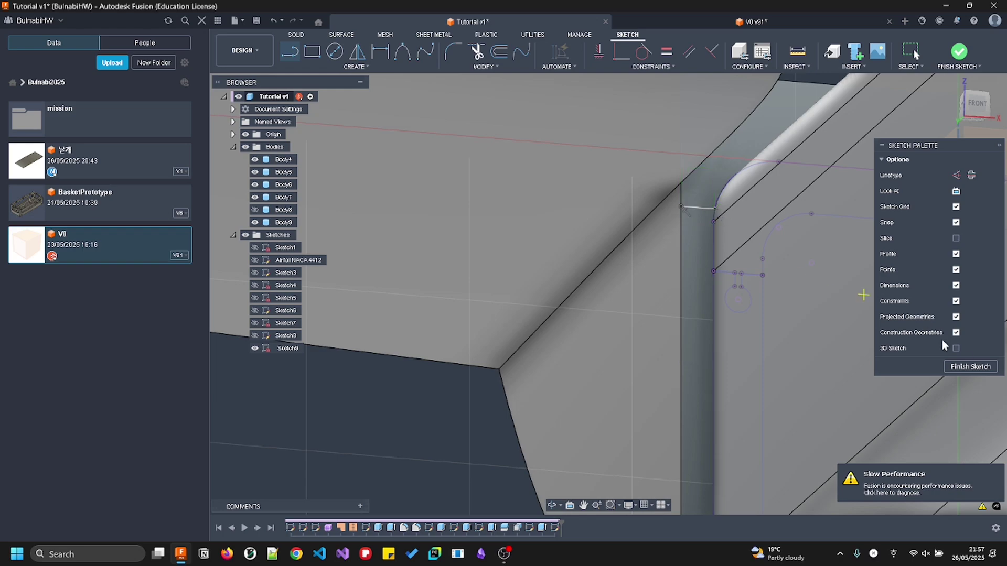
click(972, 368)
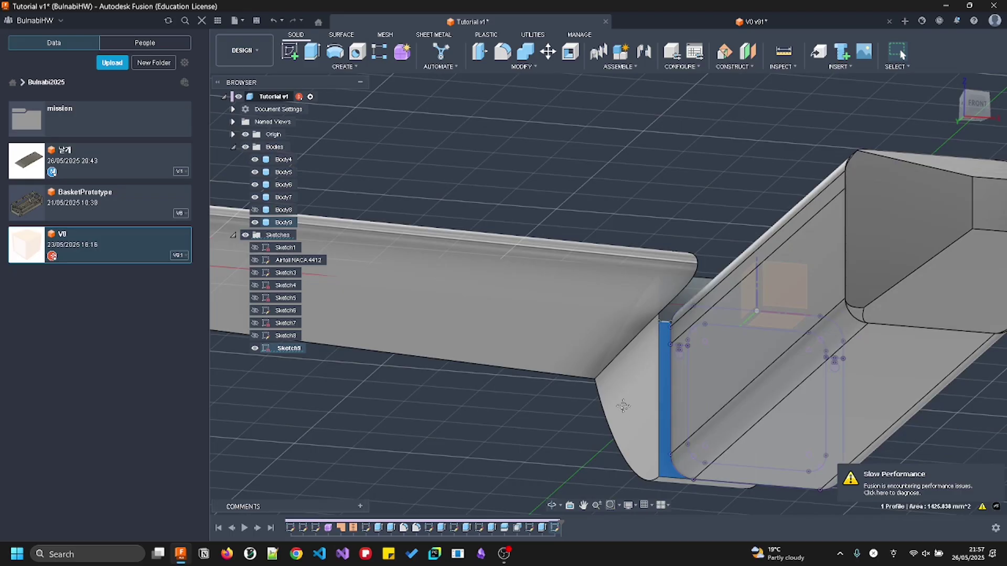
Extrude-cut the narrow profile below the new line backwards through the rear fairing's overhanging side
middle_drag(623, 406, 654, 326)
key(e)
shift+middle_drag(618, 423, 706, 316)
drag(716, 308, 659, 421)
click(945, 308)
Examine the trimmed fairing and its junction with the wing and fuselage from several sides
shift+middle_drag(575, 420, 733, 338)
scroll(708, 304, up, 3)
click(716, 317)
scroll(699, 304, down, 5)
shift+middle_drag(619, 357, 549, 288)
click(548, 288)
scroll(687, 429, down, 4)
click(670, 294)
click(570, 295)
shift+middle_drag(570, 295, 650, 301)
shift+middle_drag(650, 362, 695, 373)
click(694, 373)
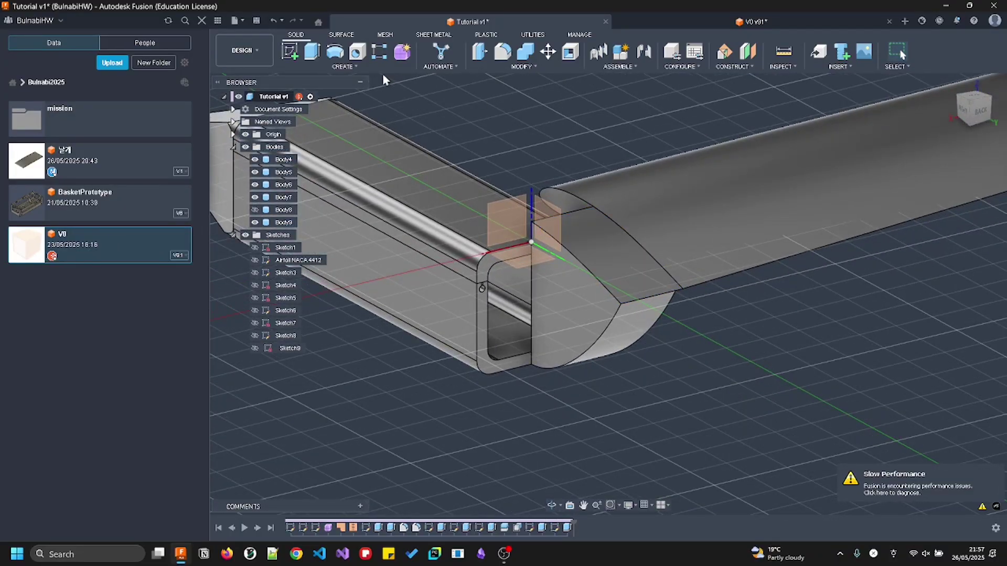
Mirror the half fairing body (Body9) about the fuselage's central origin plane
click(345, 66)
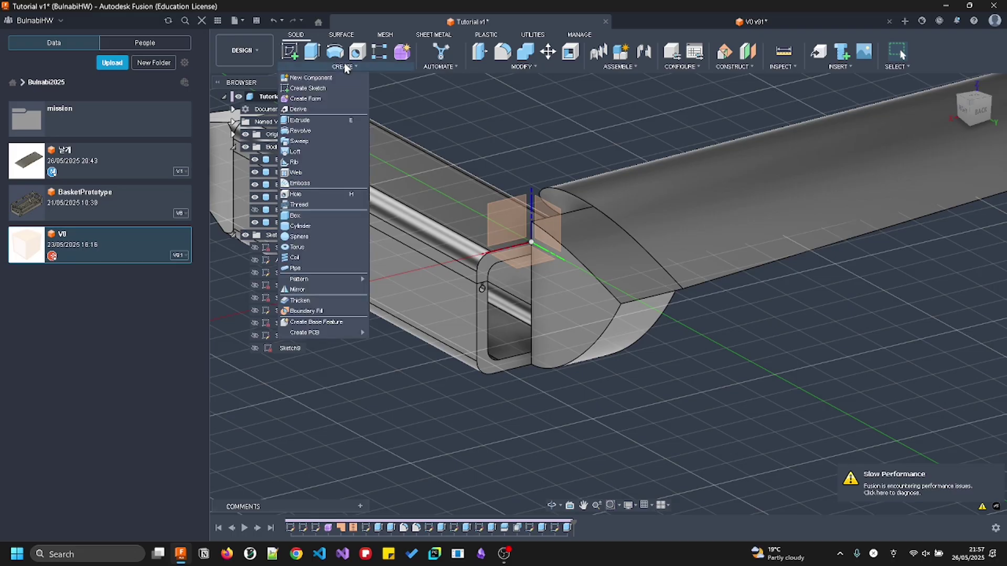
click(341, 287)
click(596, 273)
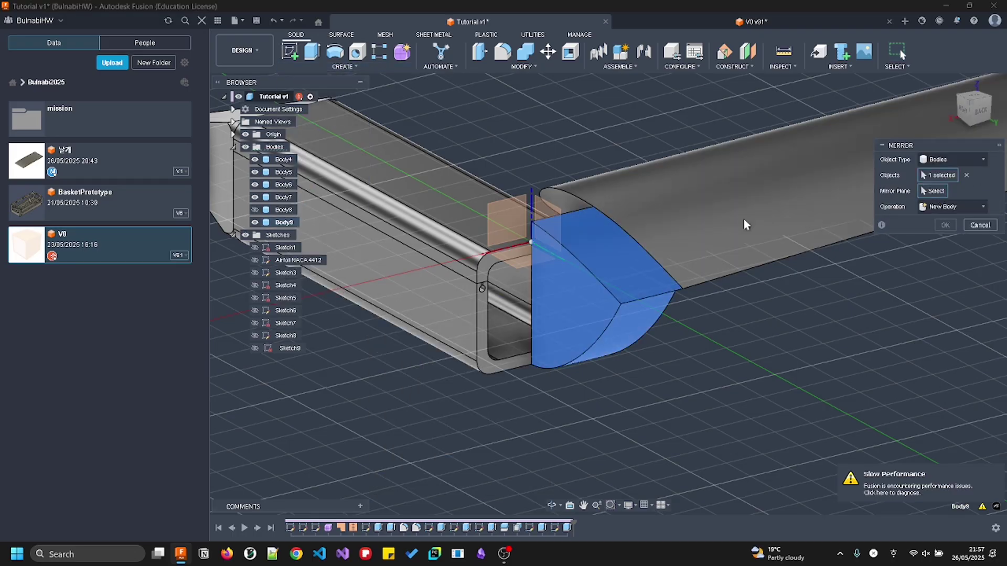
click(548, 220)
click(942, 225)
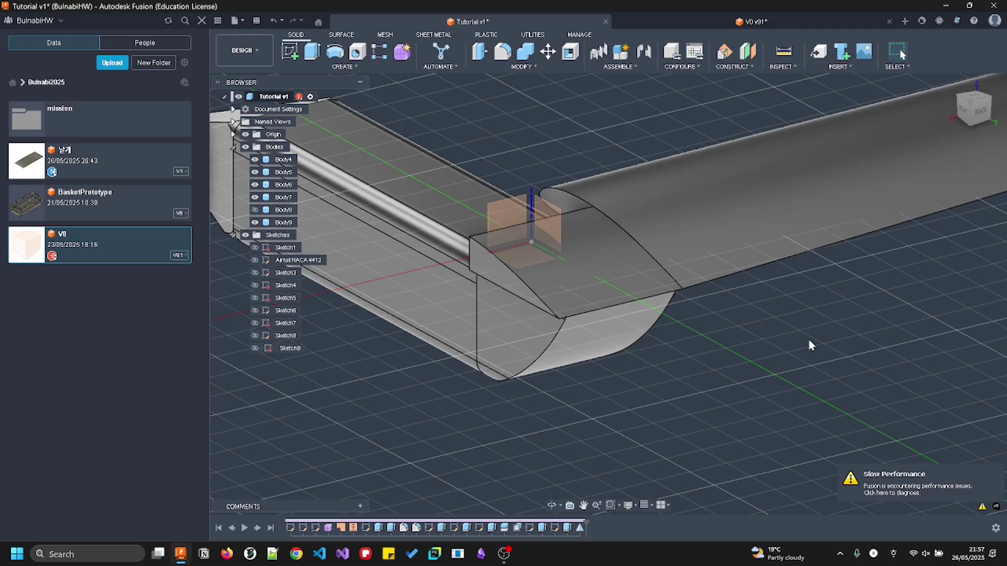
Show the hidden opposite wing (Body8) and offset its inner end face to meet the mirrored fairing's side
shift+middle_drag(617, 360, 622, 221)
click(254, 210)
click(622, 222)
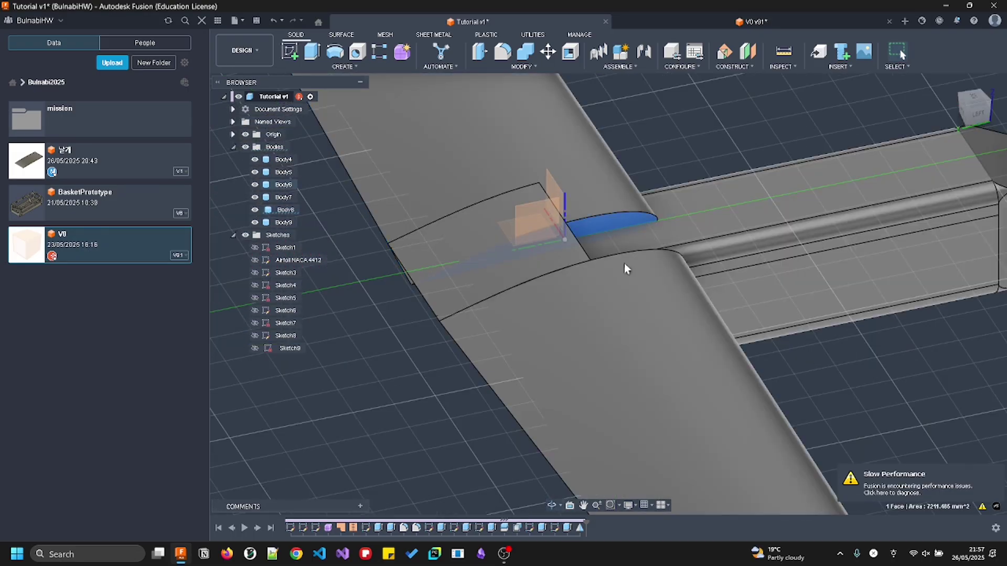
shift+middle_drag(624, 264, 610, 284)
key(q)
drag(622, 240, 564, 160)
shift+middle_drag(527, 237, 581, 259)
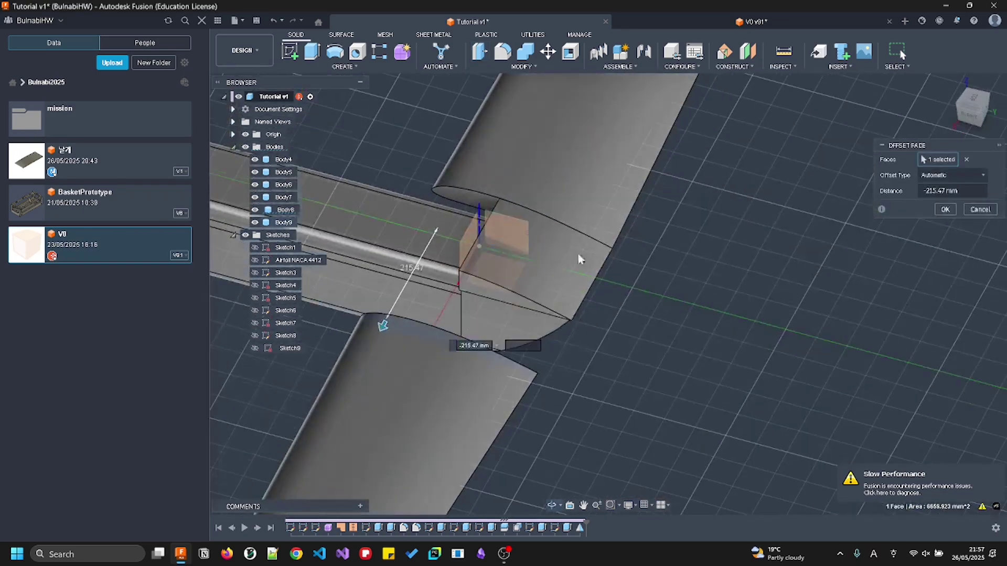
click(507, 290)
click(944, 210)
Examine the whole aircraft and how both wing roots fit against the fairing and fuselage
scroll(717, 280, down, 5)
shift+middle_drag(655, 308, 712, 271)
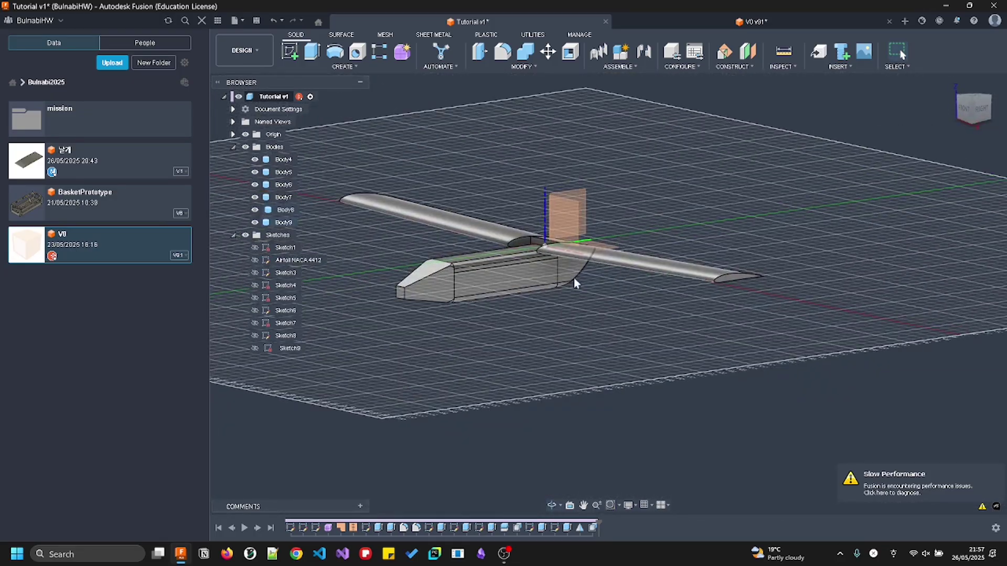
scroll(574, 278, up, 5)
click(484, 196)
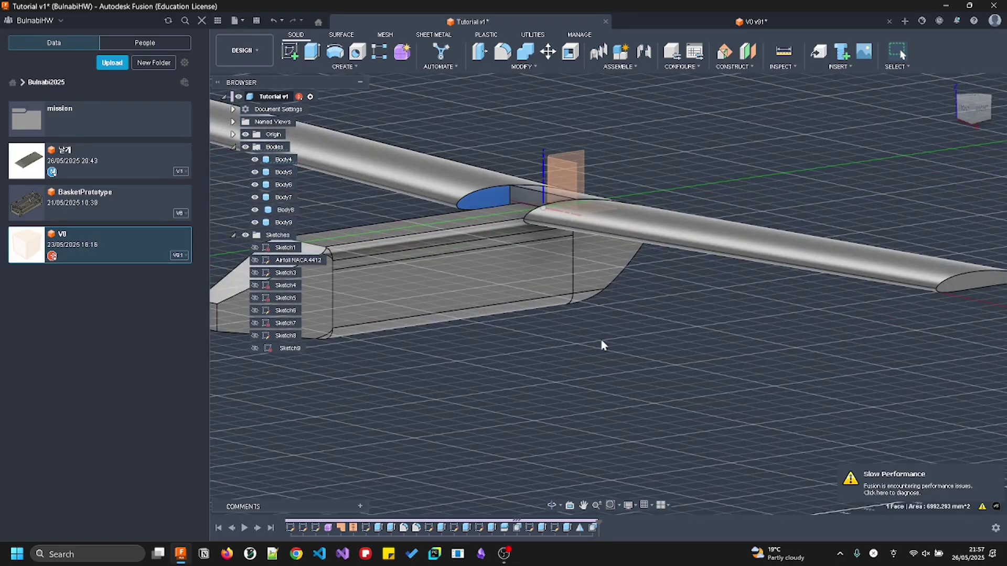
scroll(814, 198, down, 5)
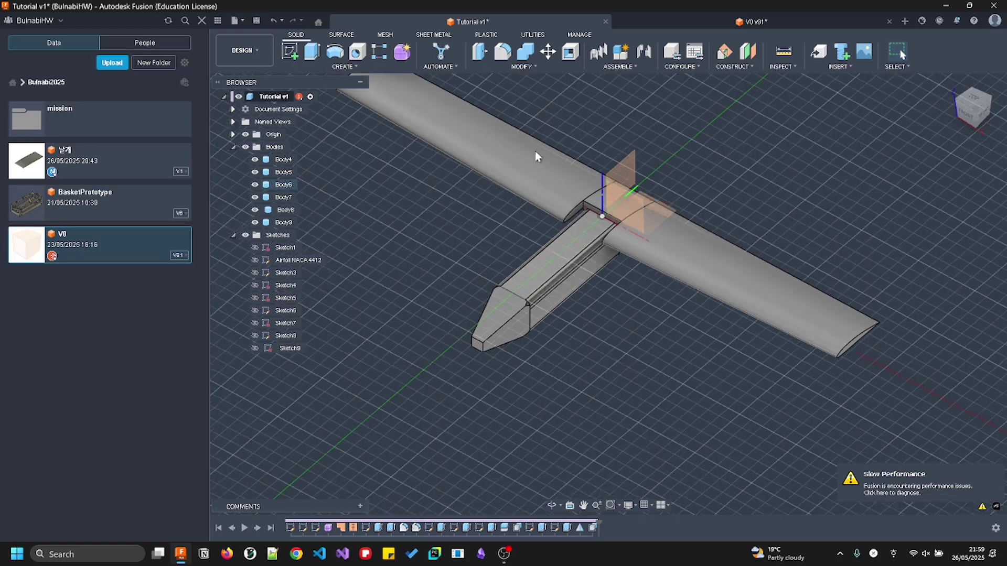
scroll(586, 248, up, 8)
click(584, 245)
shift+middle_drag(584, 244, 628, 230)
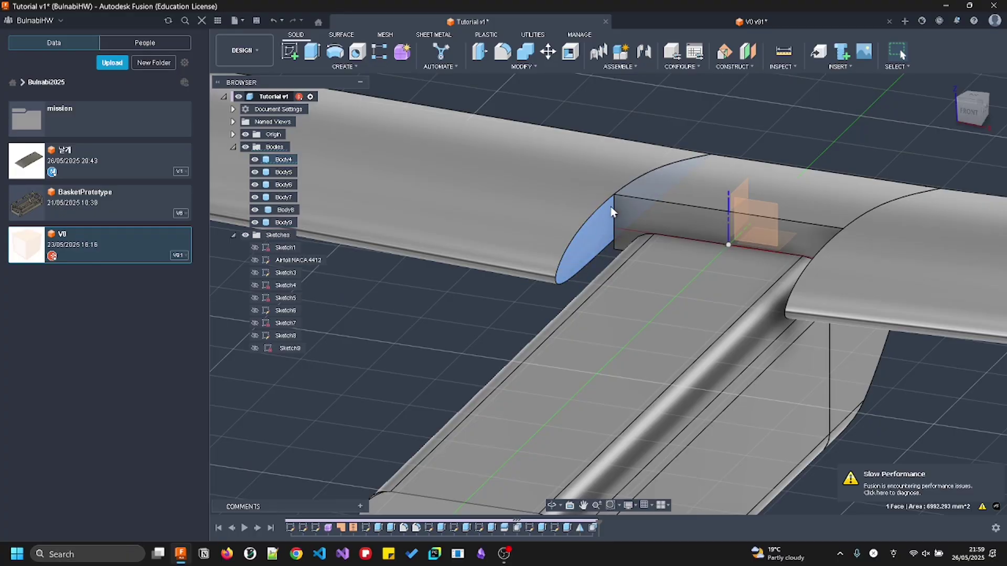
shift+middle_drag(601, 229, 633, 223)
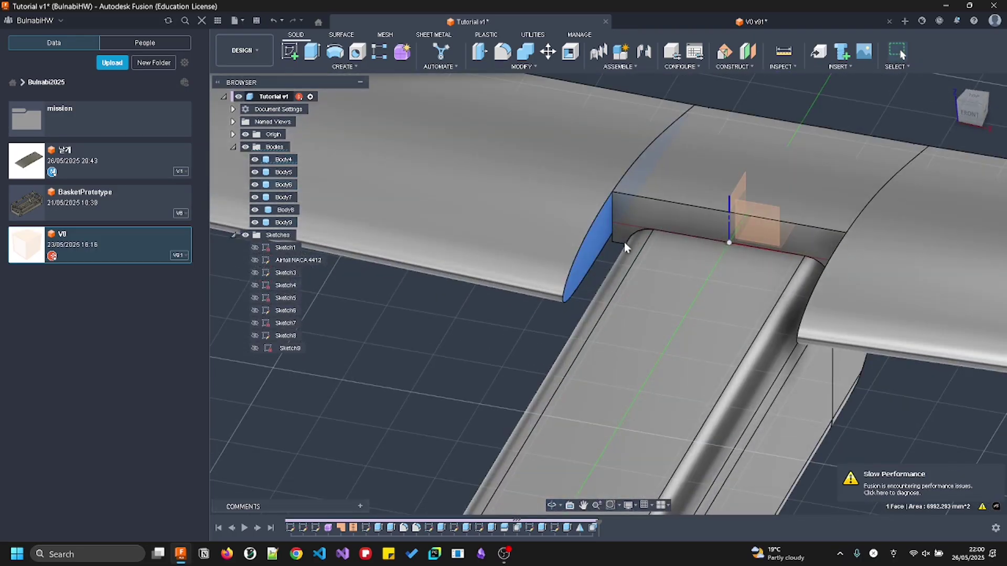
scroll(619, 245, down, 3)
middle_drag(703, 282, 668, 209)
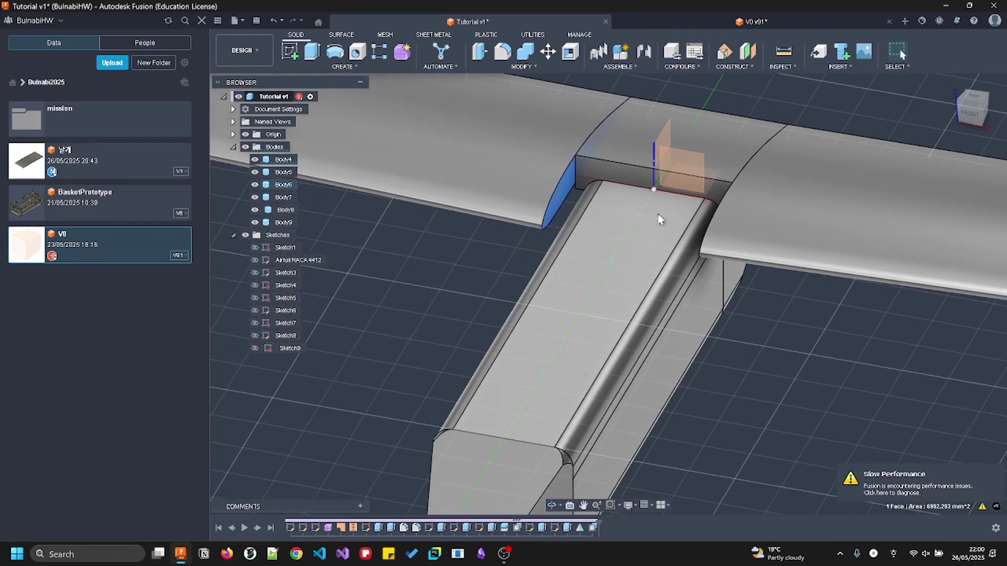
scroll(542, 255, down, 4)
scroll(541, 255, down, 5)
shift+middle_drag(667, 299, 636, 259)
scroll(657, 242, up, 5)
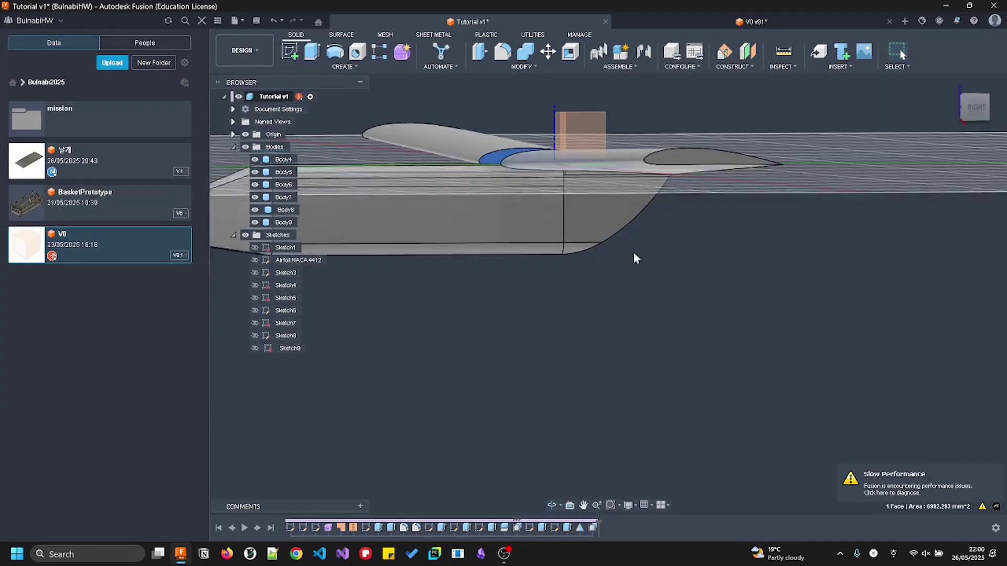
Return to the Tutorial v2 document and close it
click(744, 21)
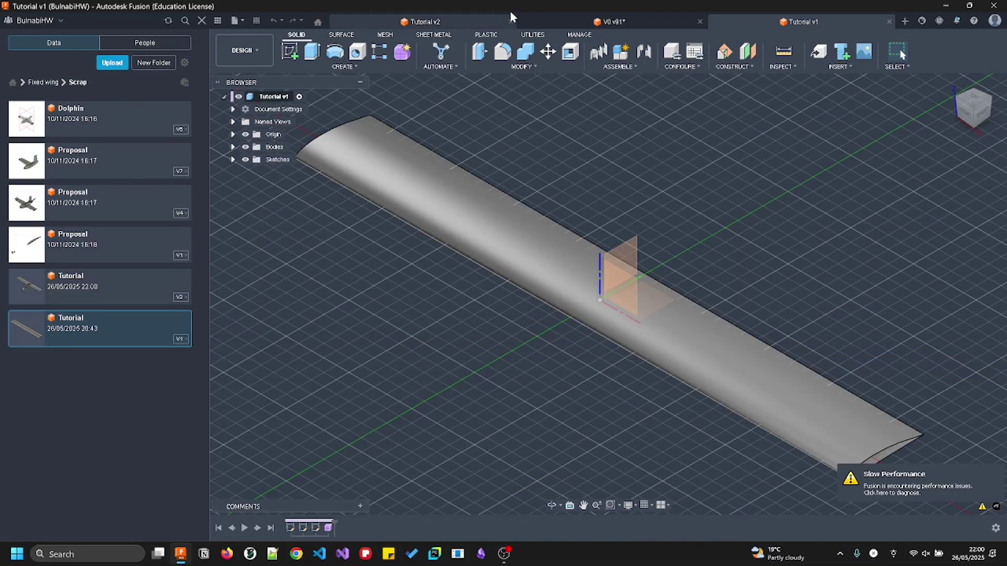
click(512, 16)
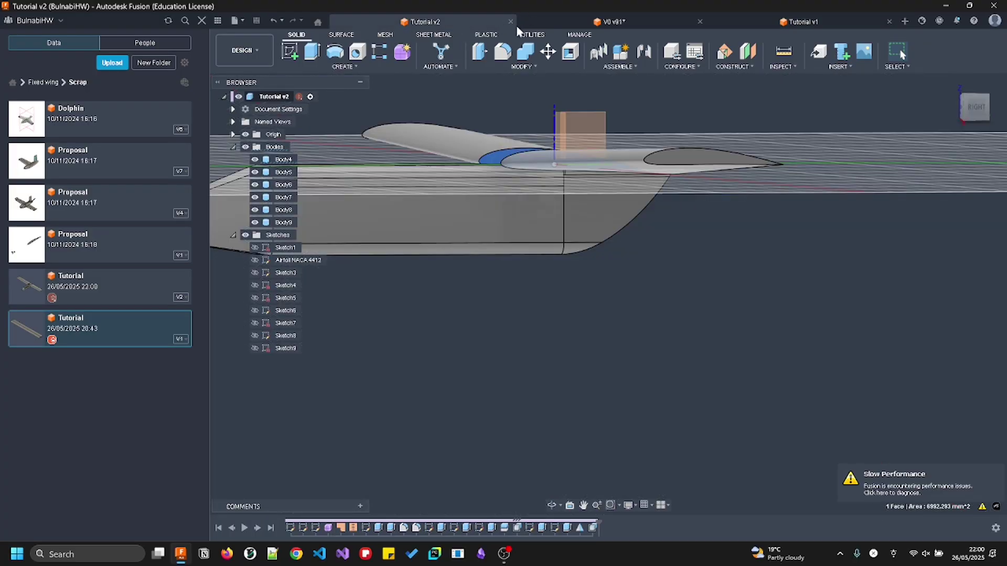
click(511, 21)
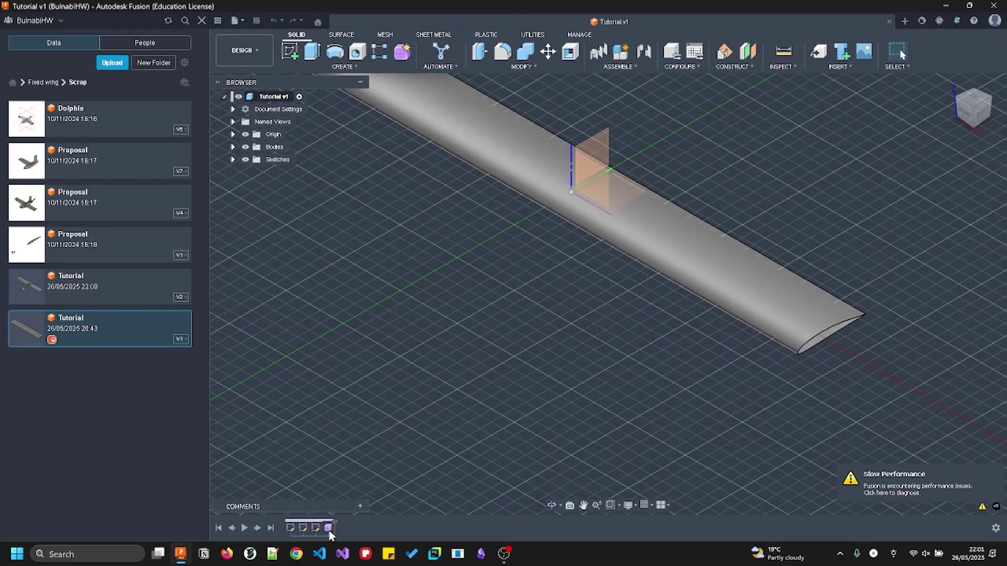
double_click(329, 528)
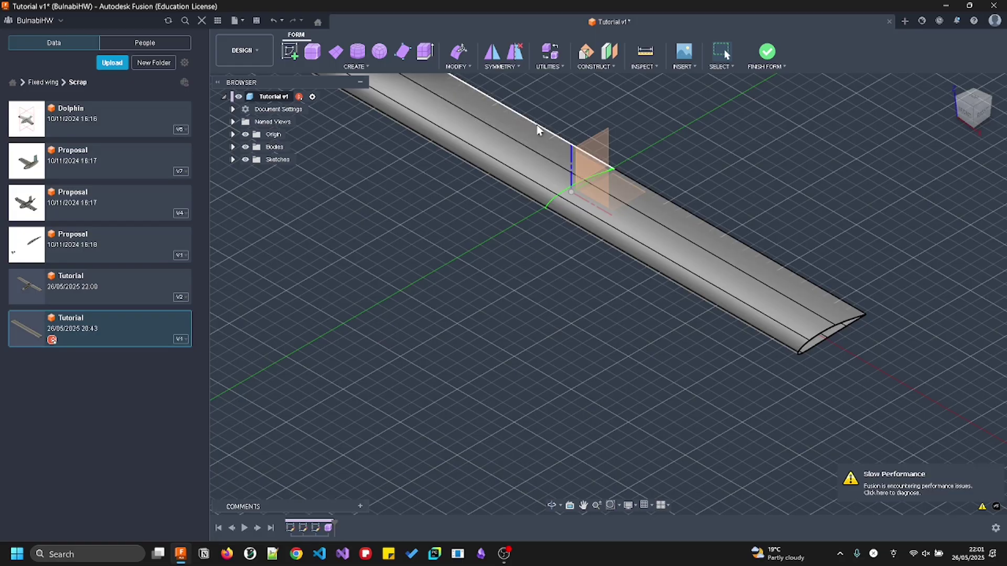
scroll(575, 183, up, 3)
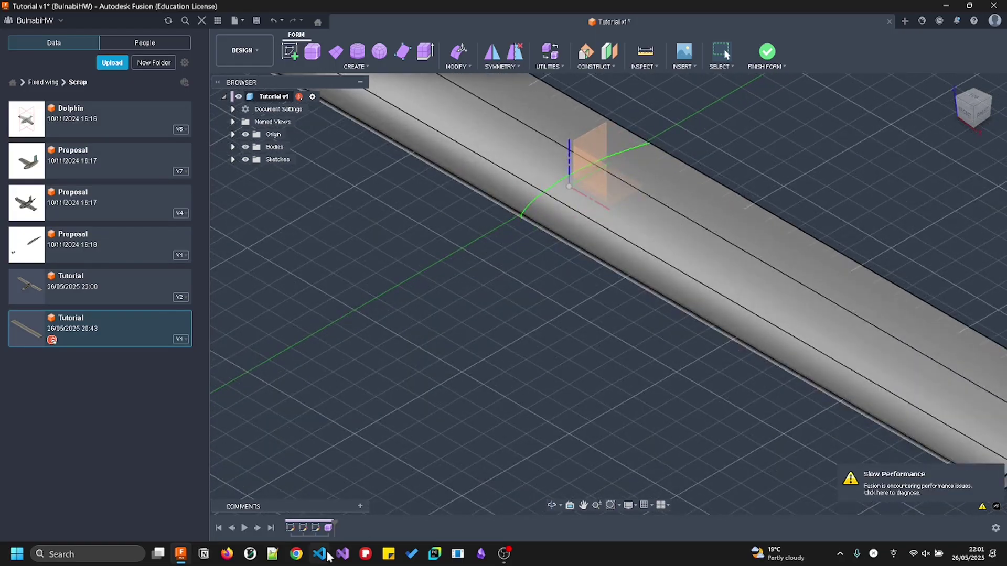
click(275, 20)
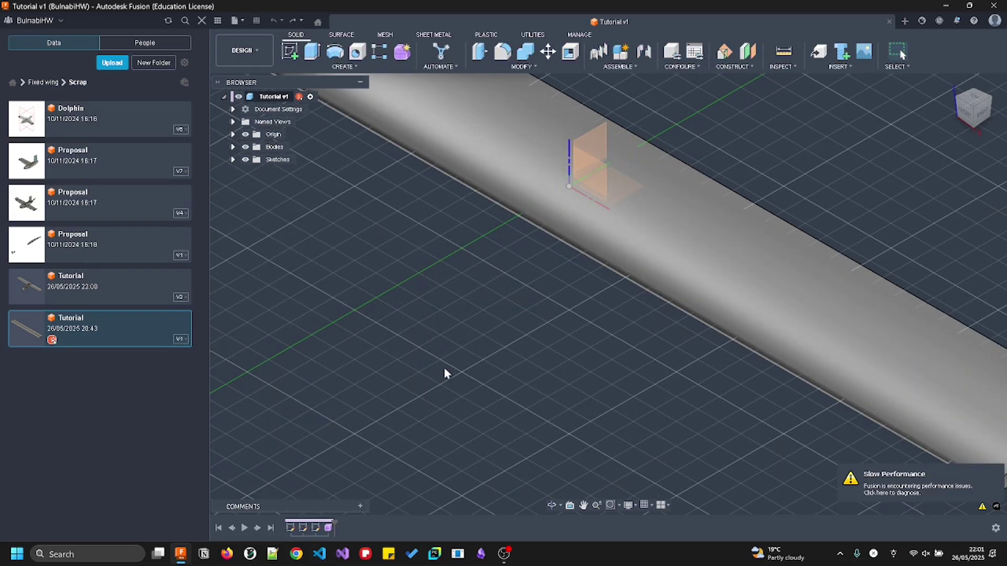
scroll(445, 374, down, 5)
click(549, 216)
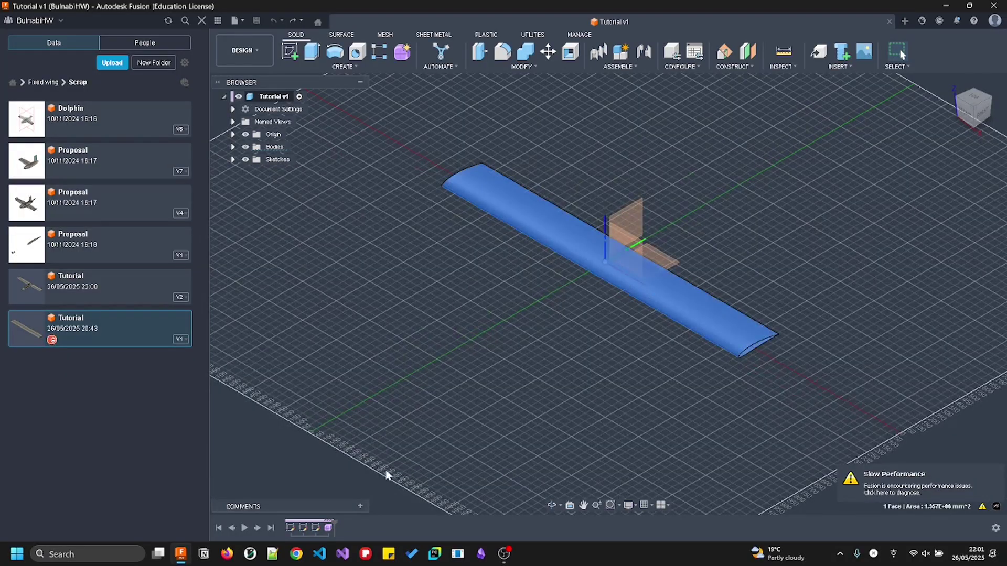
Open the wing's form feature for editing
double_click(330, 529)
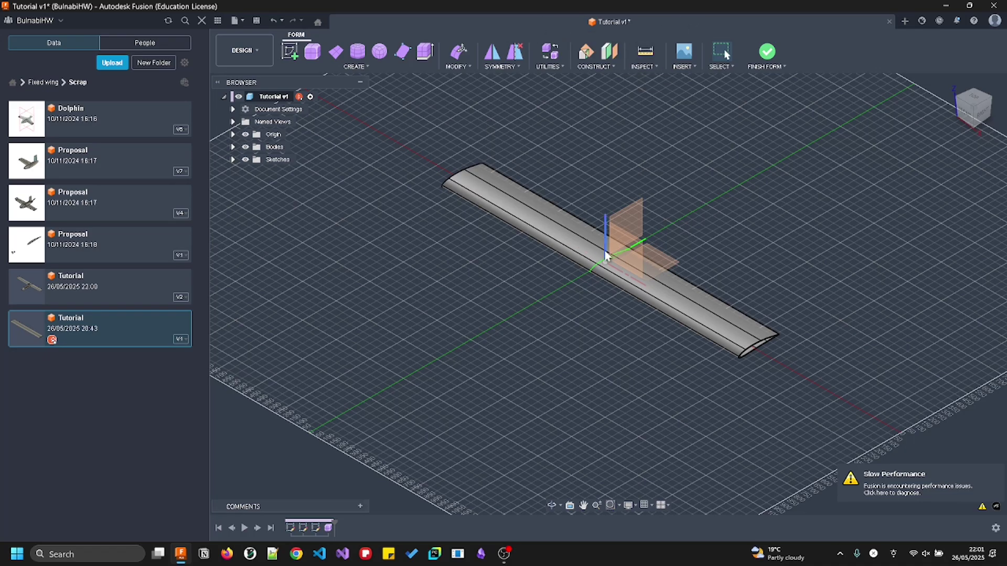
middle_drag(472, 244, 449, 189)
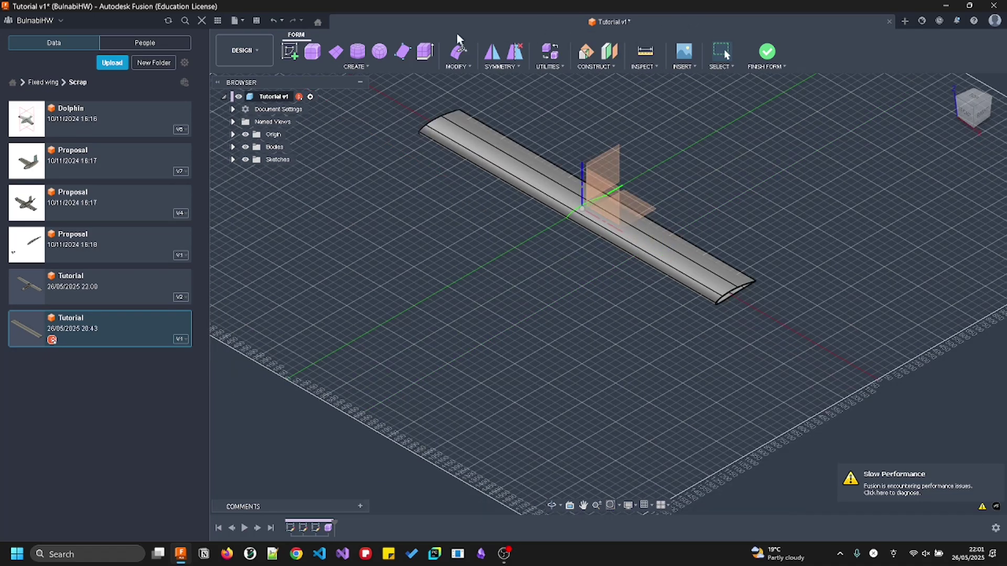
click(401, 68)
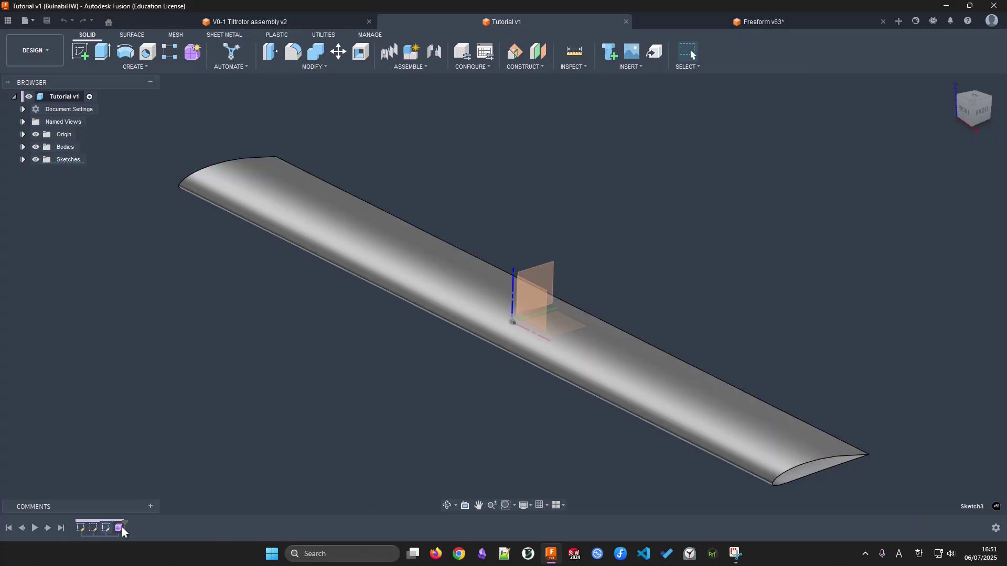
Open the wing's T-spline form in Tutorial v1 for editing and look over its centre section
double_click(120, 527)
shift+middle_drag(443, 392, 461, 369)
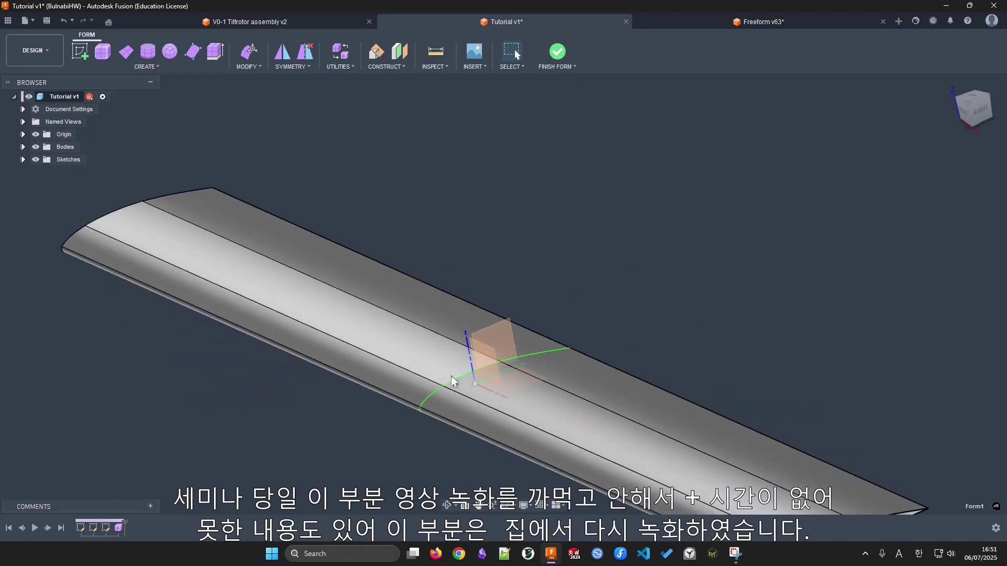
shift+middle_drag(451, 433, 915, 328)
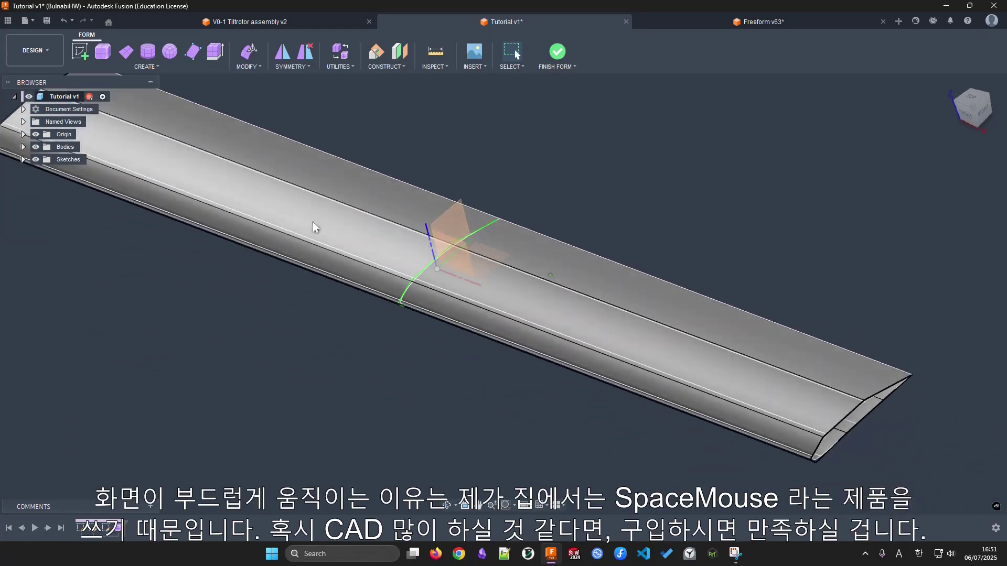
shift+middle_drag(312, 222, 310, 150)
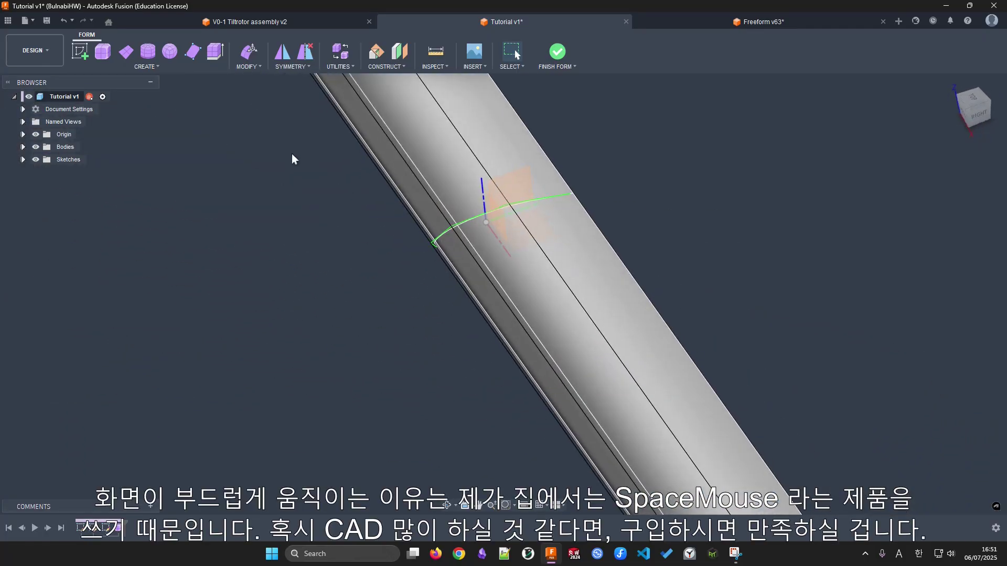
click(132, 65)
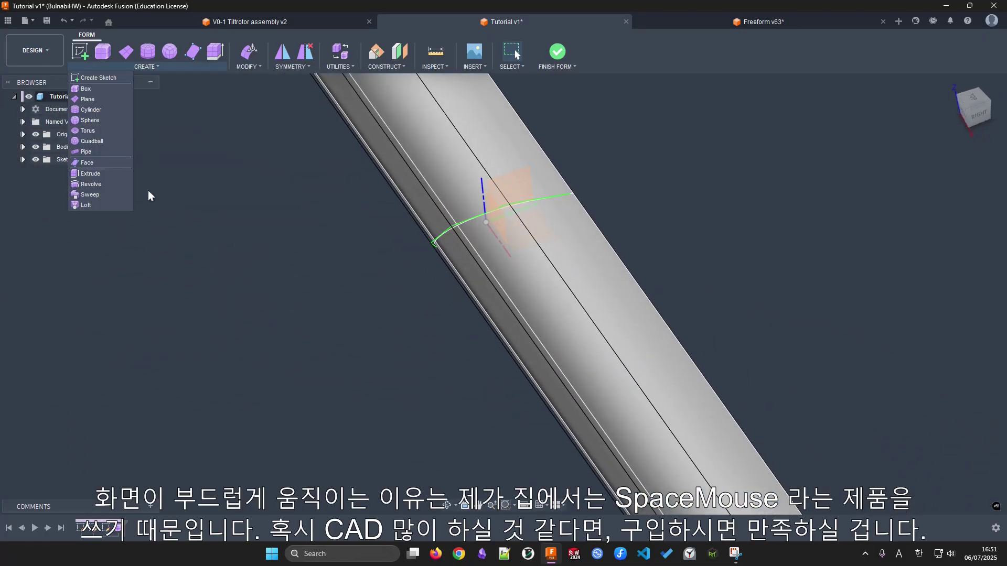
click(243, 68)
click(500, 332)
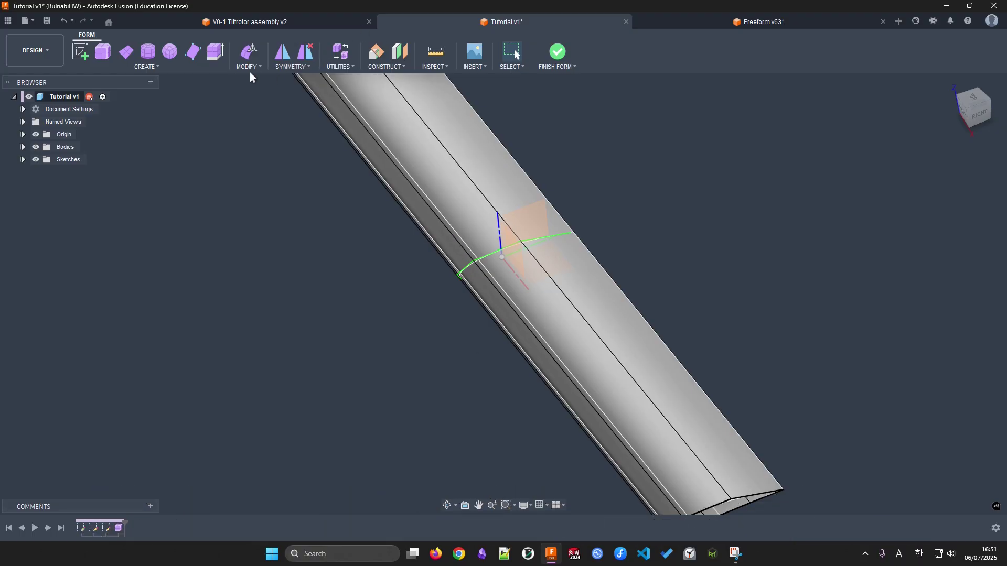
Try enlarging the wing's central edge loop and moving it about -180.5 mm along the chord with Edit Form, and undo it
click(248, 51)
click(483, 255)
double_click(481, 259)
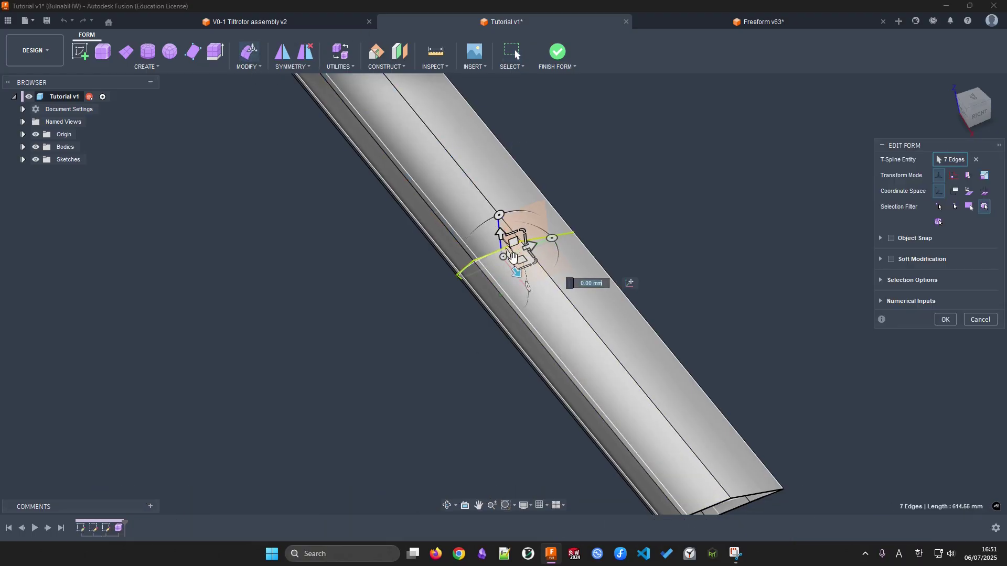
drag(536, 275, 476, 311)
shift+middle_drag(478, 316, 466, 357)
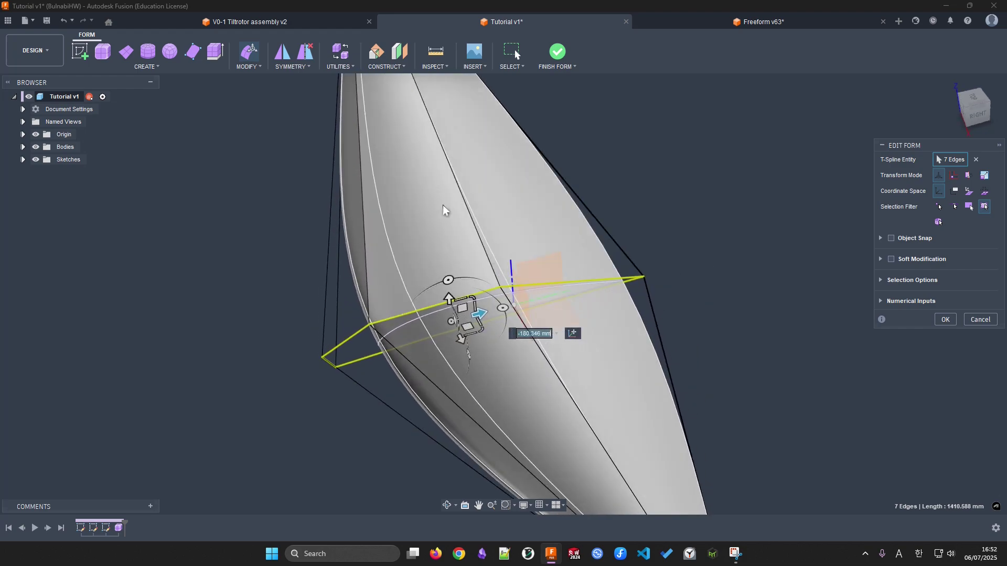
key(Escape)
key(Escape)
key(ctrl+z)
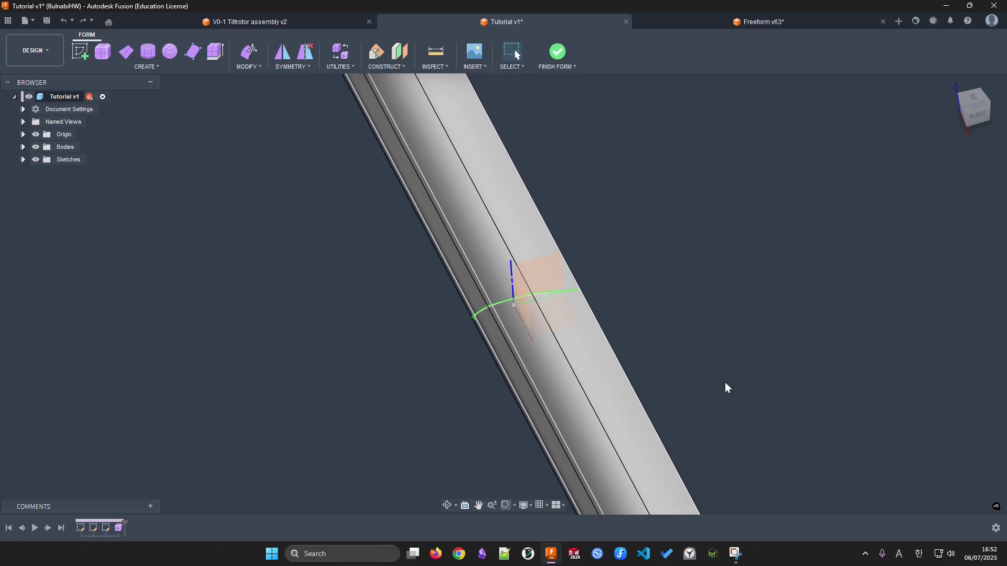
shift+middle_drag(725, 382, 689, 231)
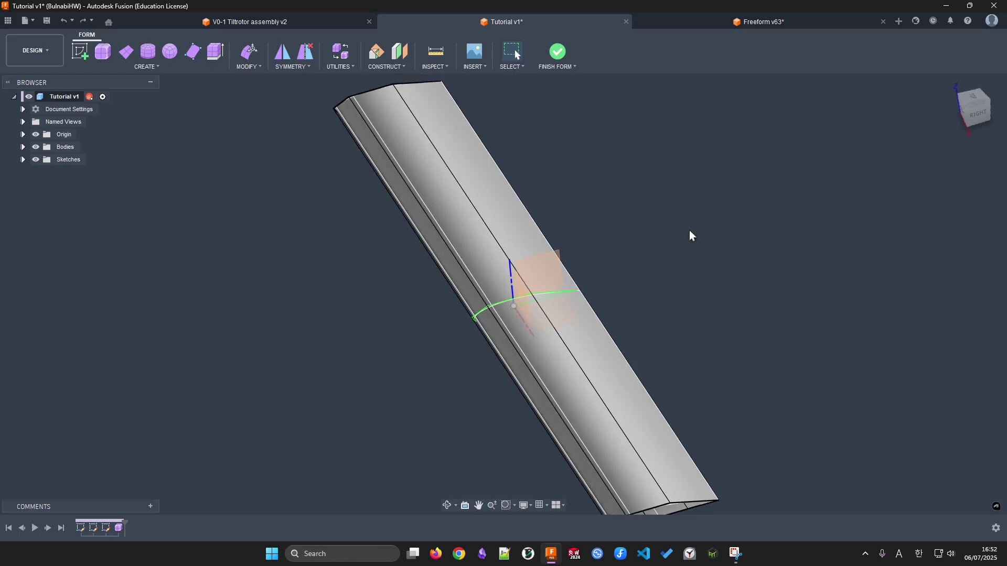
click(176, 70)
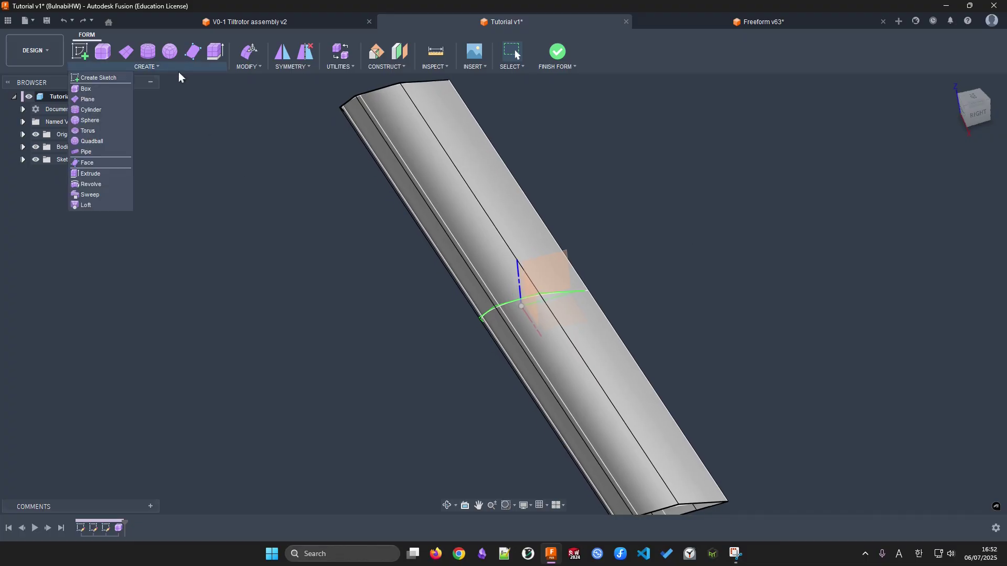
click(379, 386)
shift+middle_drag(384, 386, 273, 200)
scroll(478, 386, up, 3)
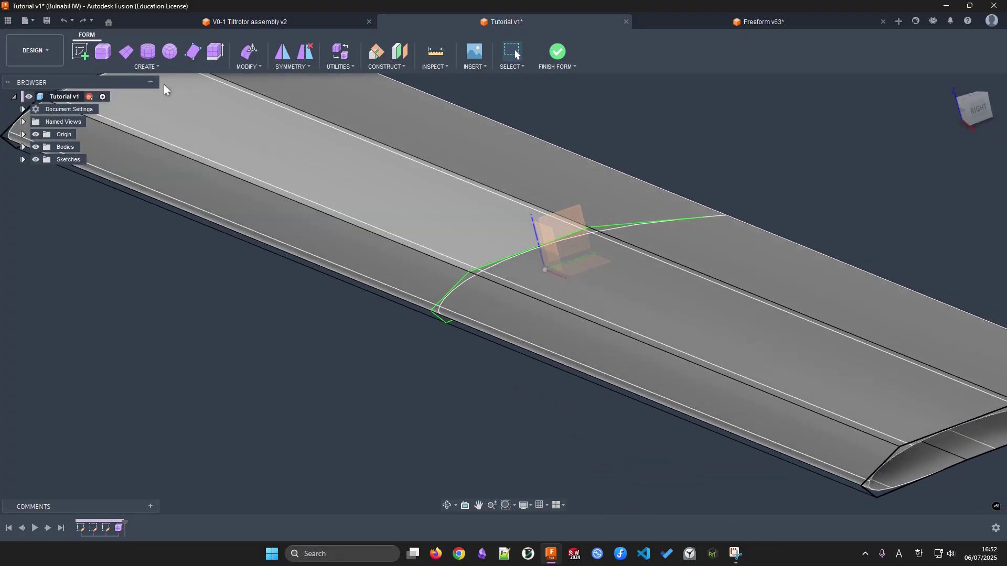
click(159, 62)
Insert a simple, single-sided edge loop beside the wing's central edge loop at an insert location of about 0.208
click(247, 66)
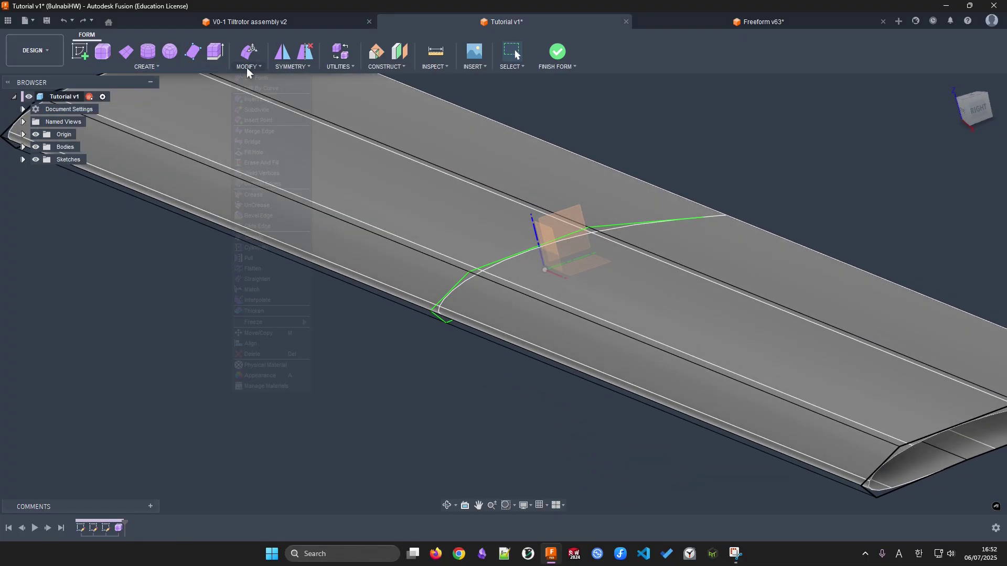
click(275, 96)
double_click(461, 284)
scroll(461, 284, down, 3)
shift+middle_drag(564, 395, 502, 369)
drag(443, 337, 450, 341)
drag(403, 305, 701, 422)
shift+middle_drag(577, 304, 518, 303)
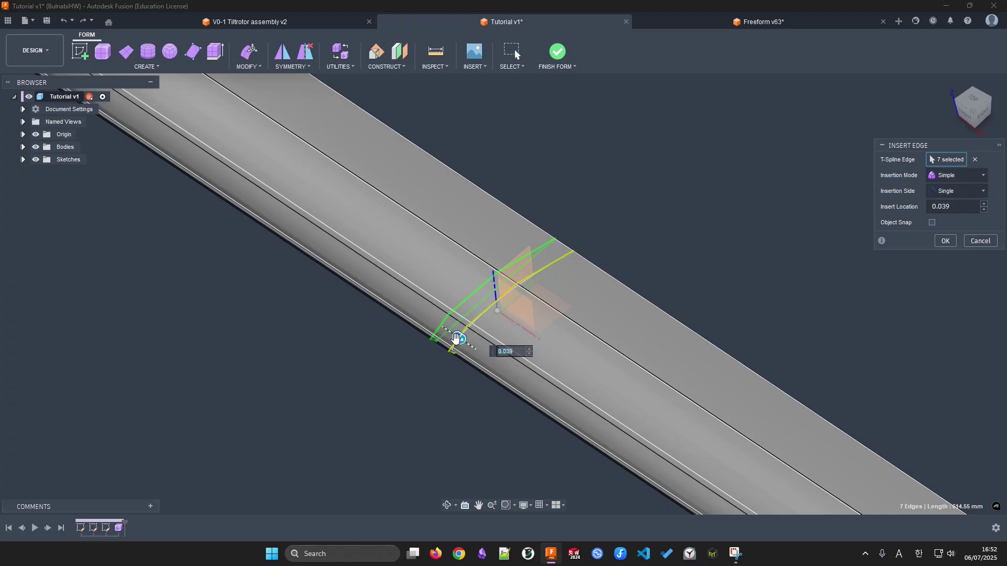
drag(456, 339, 371, 294)
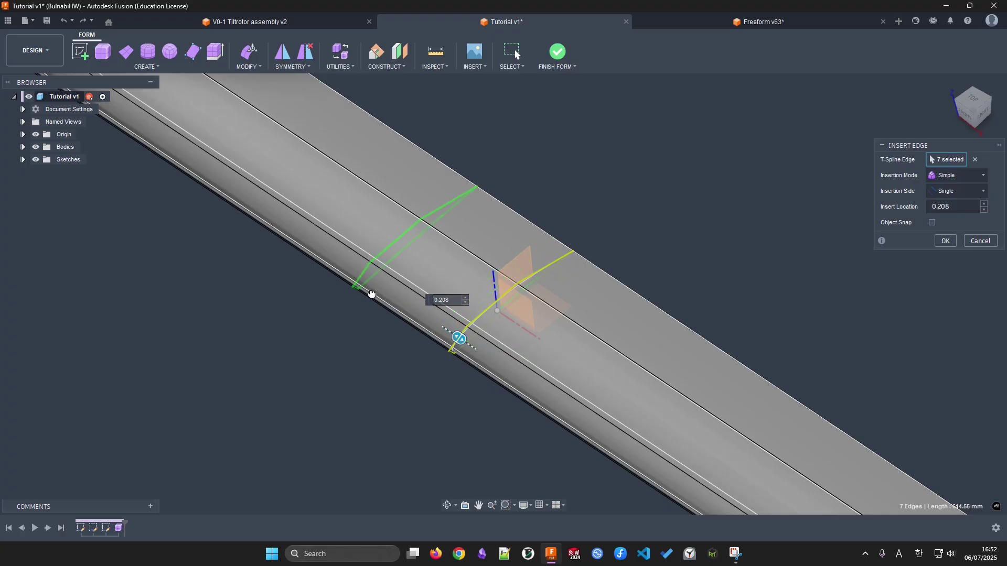
click(944, 242)
shift+middle_drag(461, 288, 466, 303)
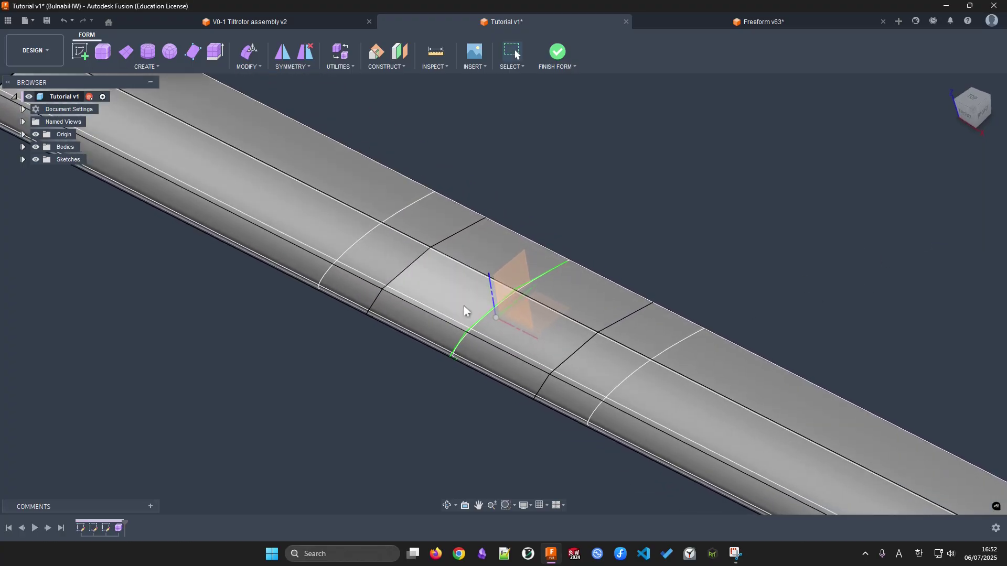
Insert a second simple edge loop just outboard of the newly inserted loop on the wing
click(578, 354)
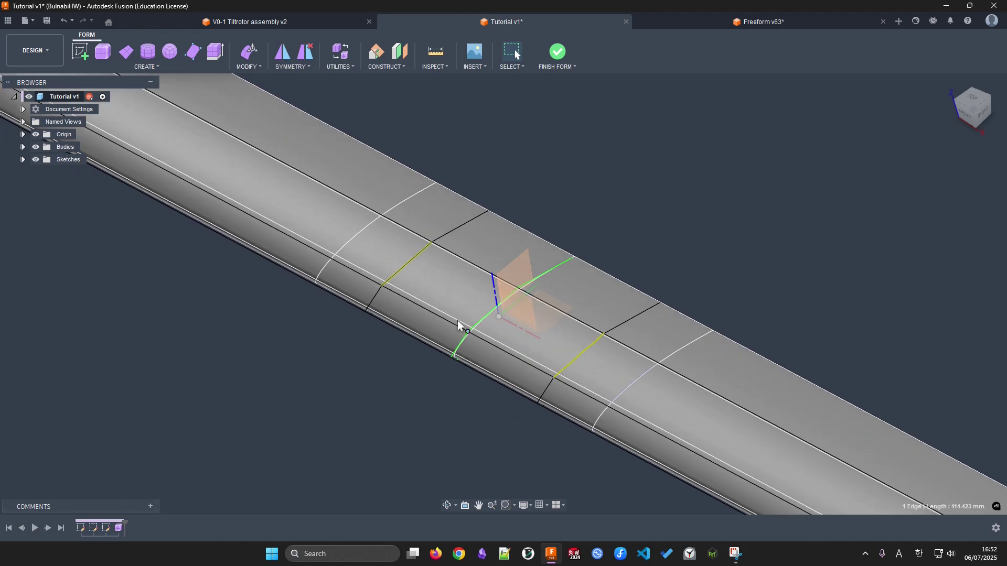
click(334, 414)
click(151, 67)
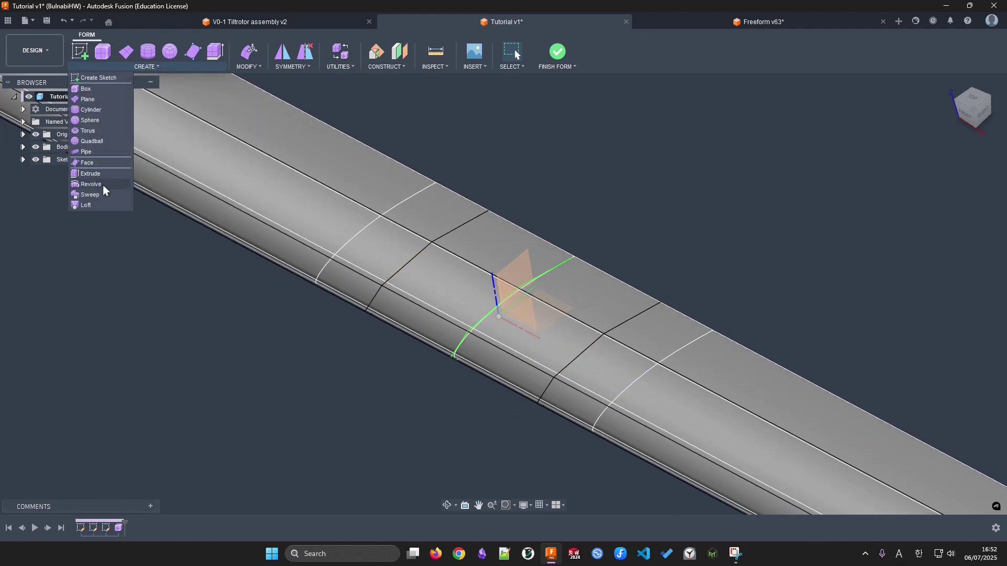
click(260, 68)
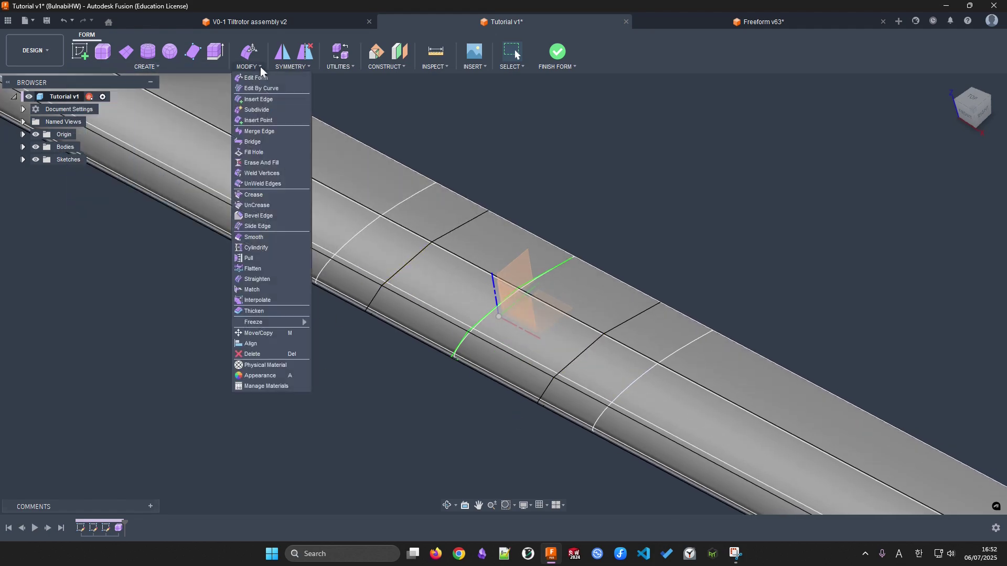
click(267, 100)
double_click(416, 313)
drag(351, 224, 286, 230)
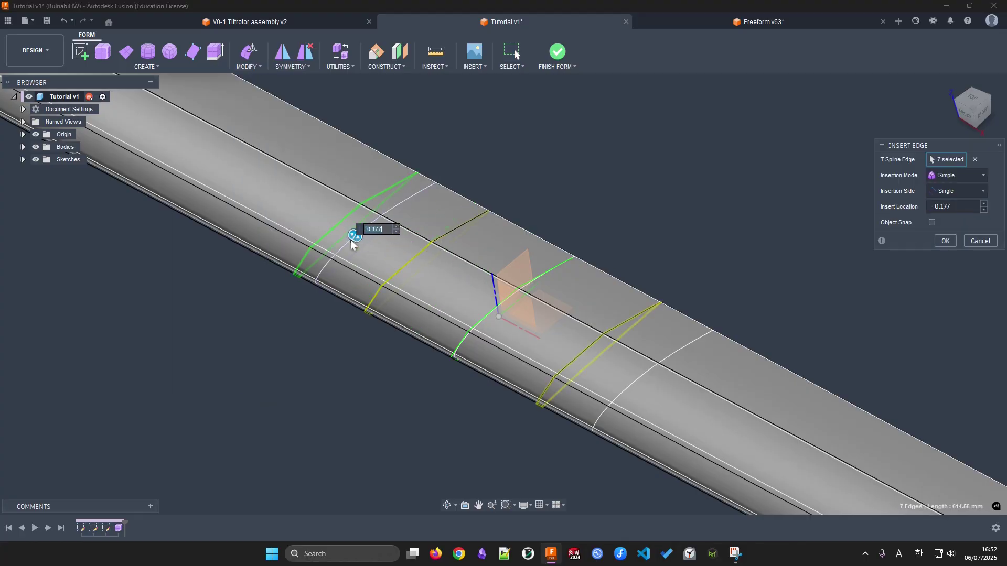
drag(350, 242, 367, 244)
click(945, 242)
Scale the wing's central edge loop by a factor of about 4.654 with Edit Form to form a centre body
scroll(748, 252, down, 6)
shift+middle_drag(590, 333, 487, 326)
scroll(488, 323, up, 5)
shift+middle_drag(512, 367, 496, 328)
double_click(523, 394)
scroll(524, 395, down, 5)
scroll(495, 327, up, 4)
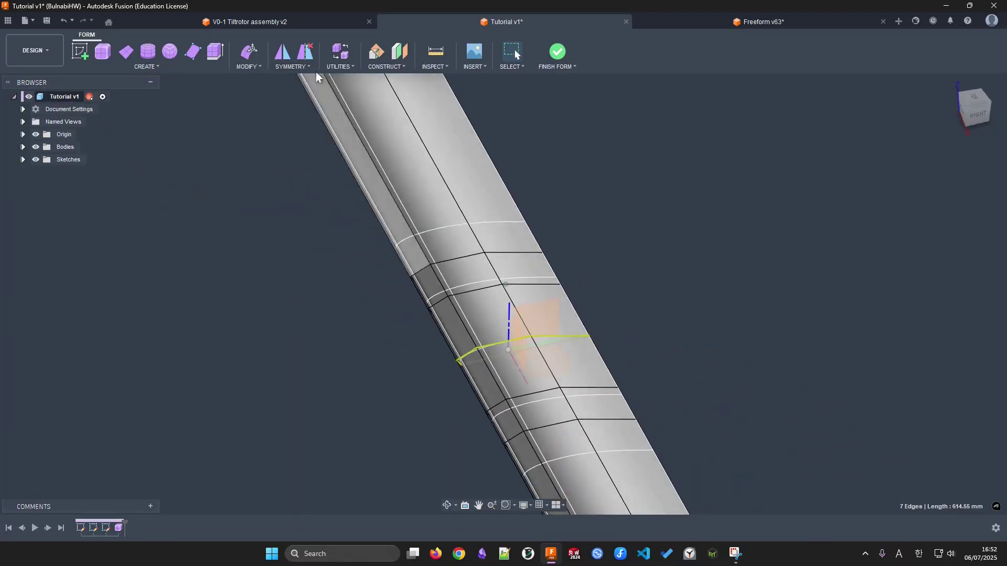
click(239, 50)
scroll(446, 241, down, 5)
shift+middle_drag(446, 240, 560, 301)
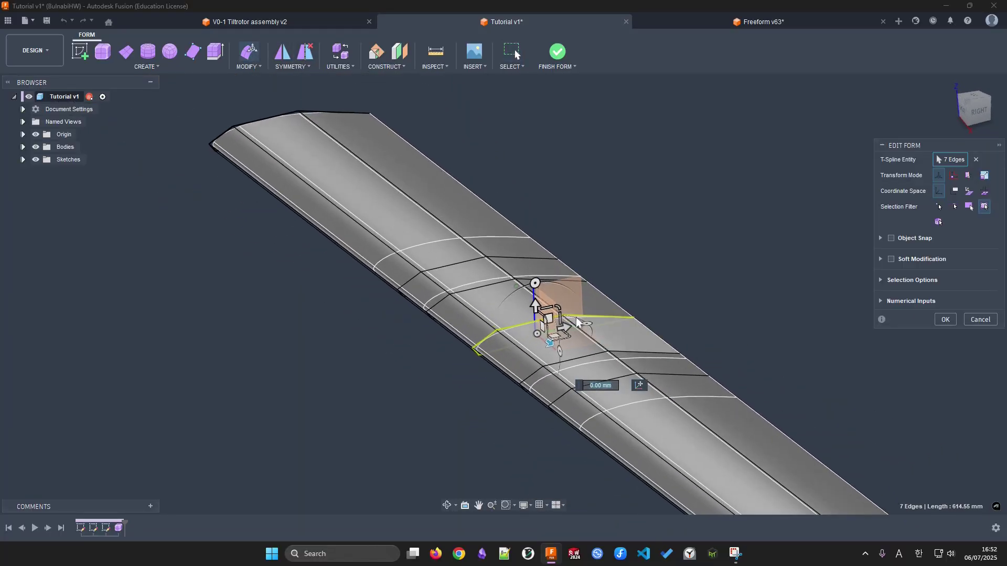
drag(557, 315, 720, 301)
scroll(719, 298, down, 2)
shift+middle_drag(719, 297, 844, 303)
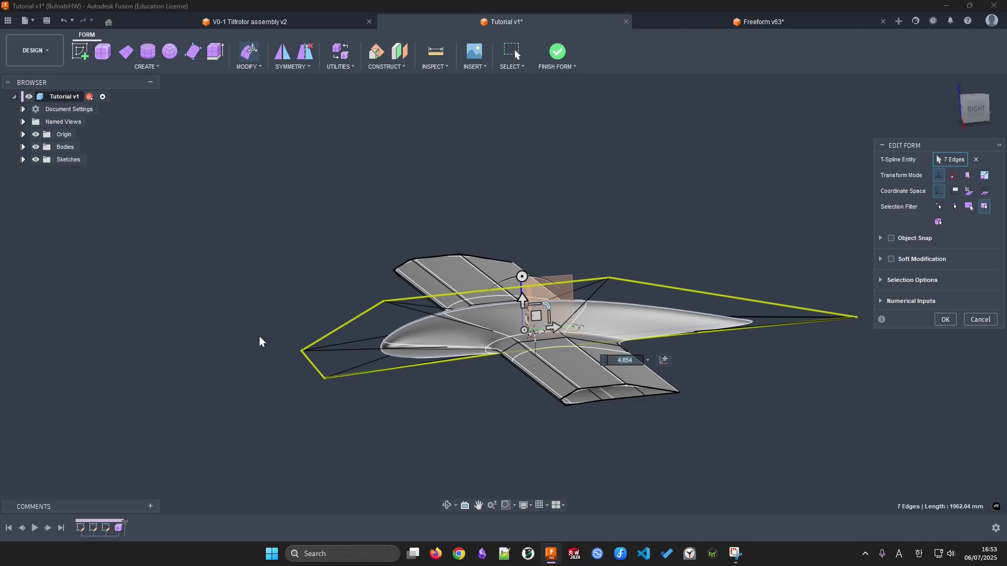
Move the enlarged central edge loop forward toward the nose and raise it by about 18.285 mm
shift+middle_drag(657, 304, 696, 373)
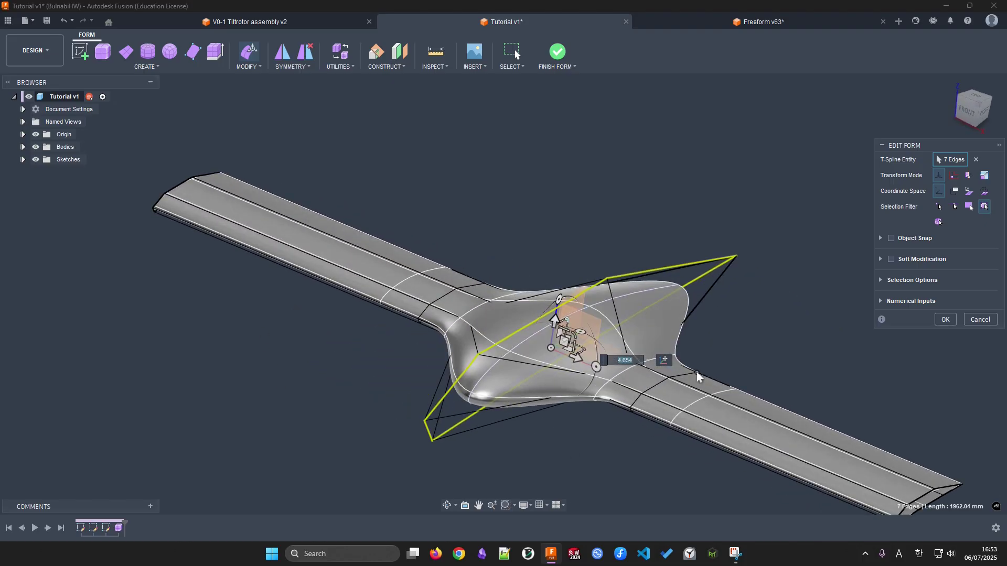
shift+middle_drag(577, 375, 429, 309)
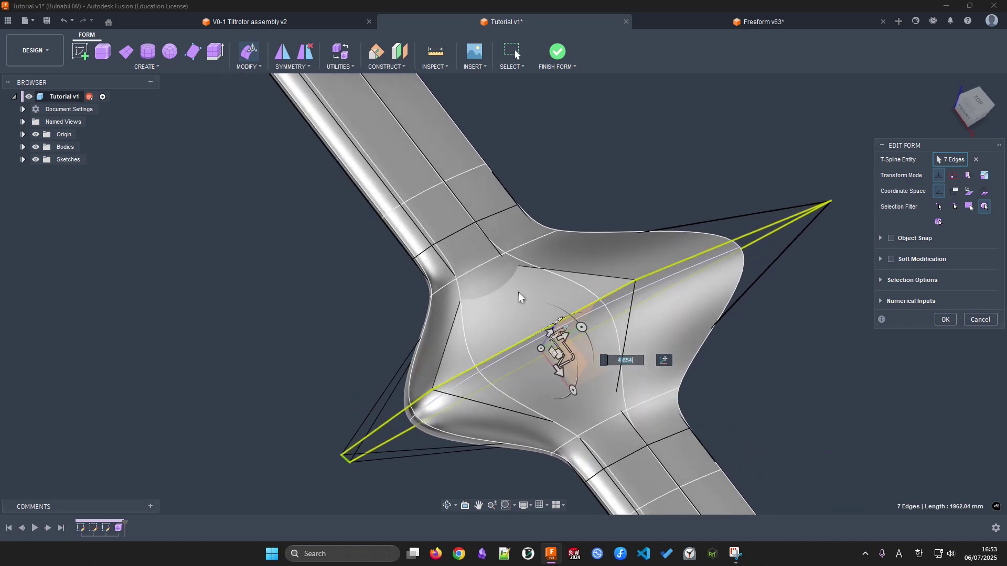
shift+middle_drag(615, 380, 556, 314)
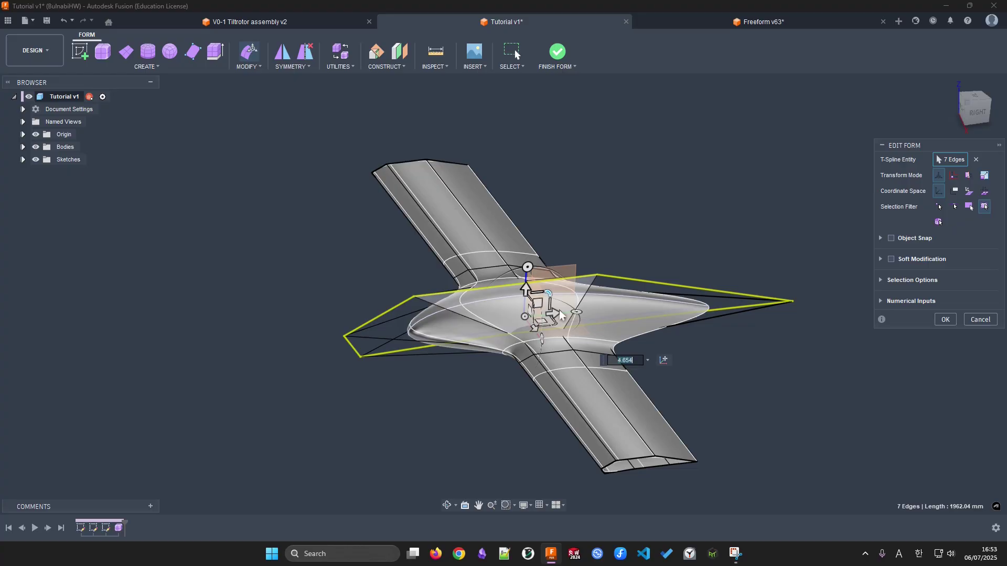
drag(554, 312, 351, 345)
shift+middle_drag(640, 386, 551, 302)
drag(550, 295, 555, 278)
shift+middle_drag(390, 335, 421, 336)
shift+middle_drag(789, 376, 957, 373)
shift+middle_drag(152, 386, 252, 406)
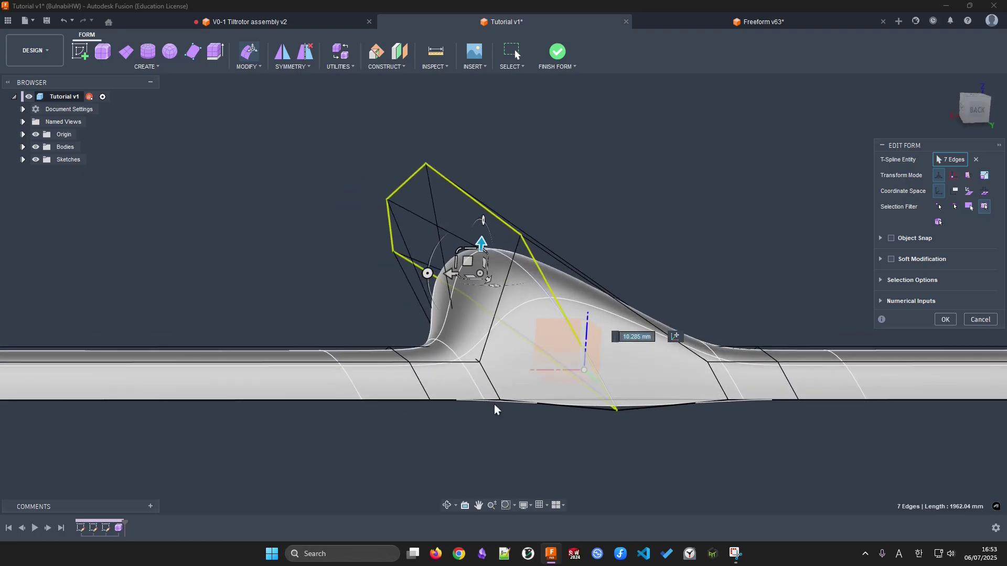
Switch to box display and relocate the central edge loop's manipulator pivot to its tail vertex
key(alt+1)
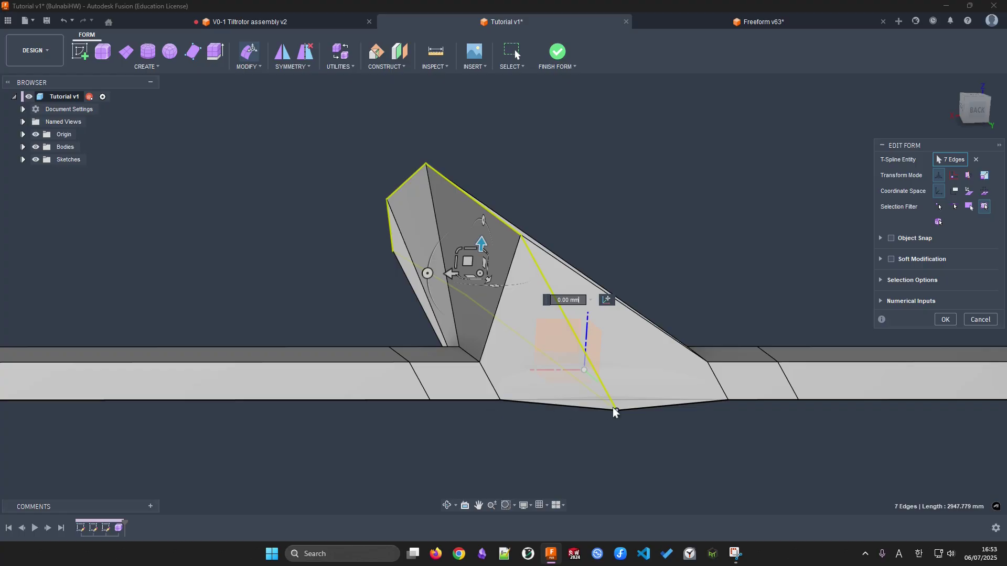
shift+middle_drag(633, 410, 632, 287)
click(612, 298)
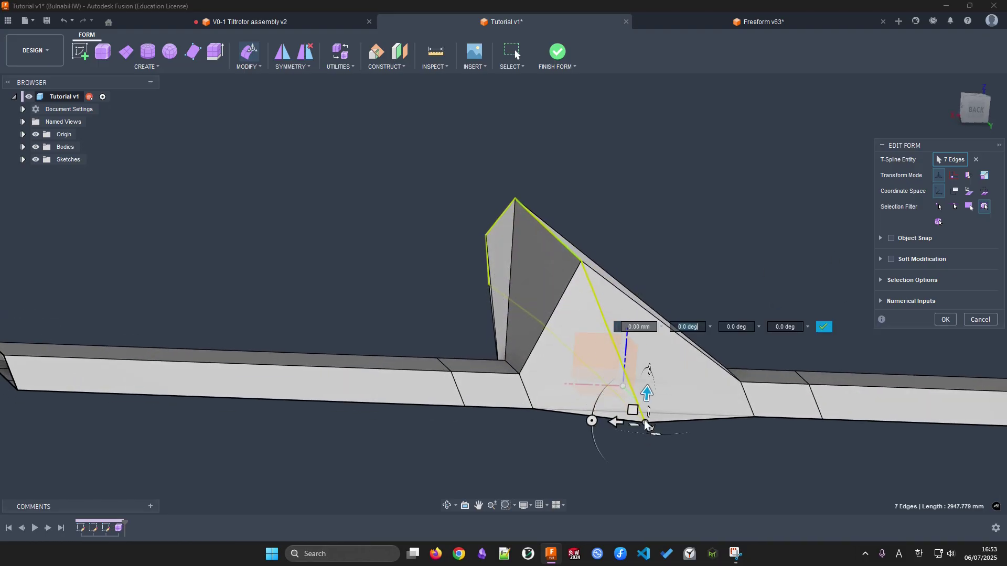
click(645, 423)
click(914, 451)
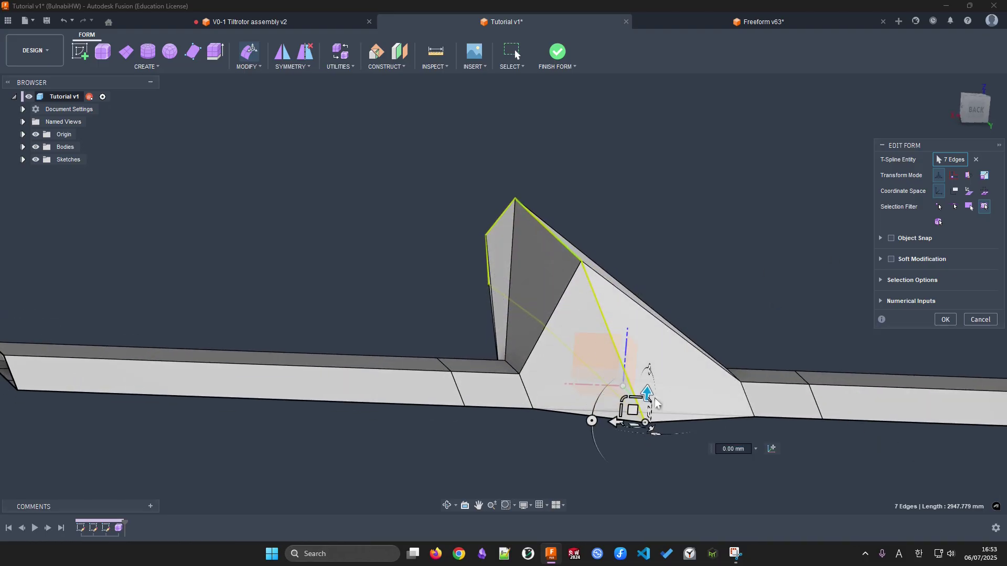
Try to stretch the central edge loop vertically from the tail vertex by a factor of about 1.675
mouse_move(649, 397)
mouse_down()
mouse_move(636, 401)
mouse_move(650, 384)
mouse_up()
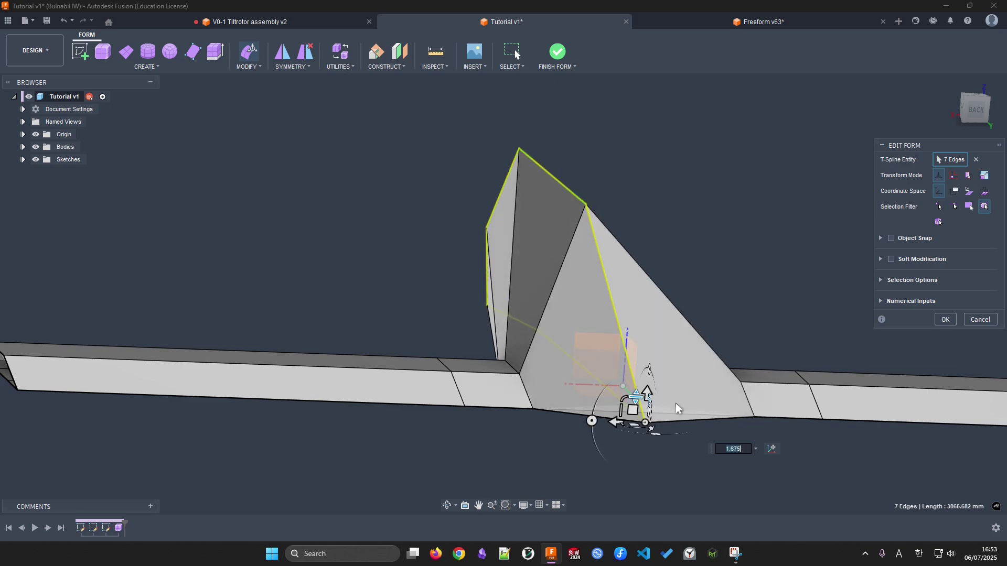
key(ctrl+z)
drag(648, 393, 649, 378)
key(ctrl+z)
Move the central edge loop forward along the Y axis by about 11.323 mm and switch to smooth display
shift+middle_drag(656, 401, 733, 339)
drag(671, 341, 695, 364)
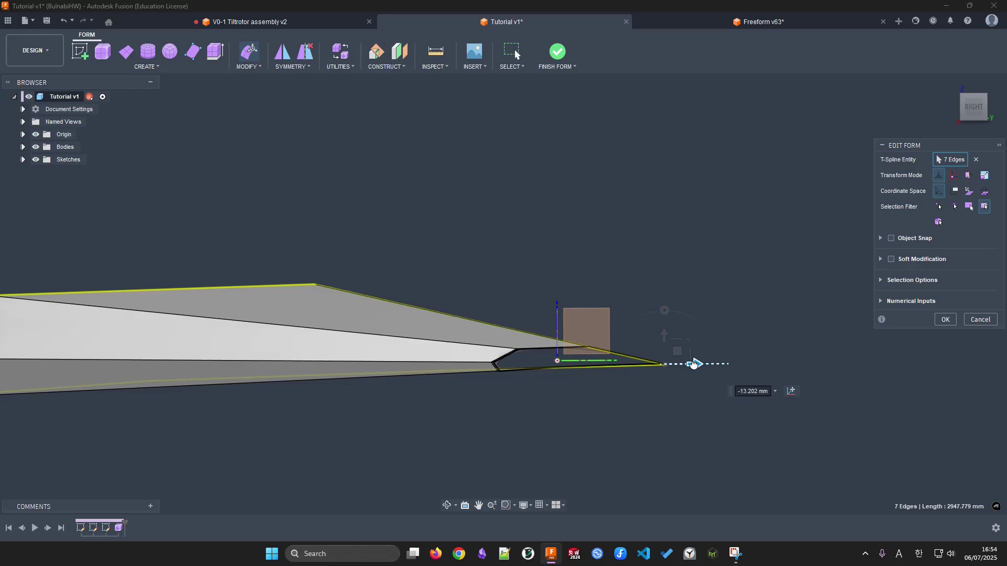
shift+middle_drag(695, 365, 626, 458)
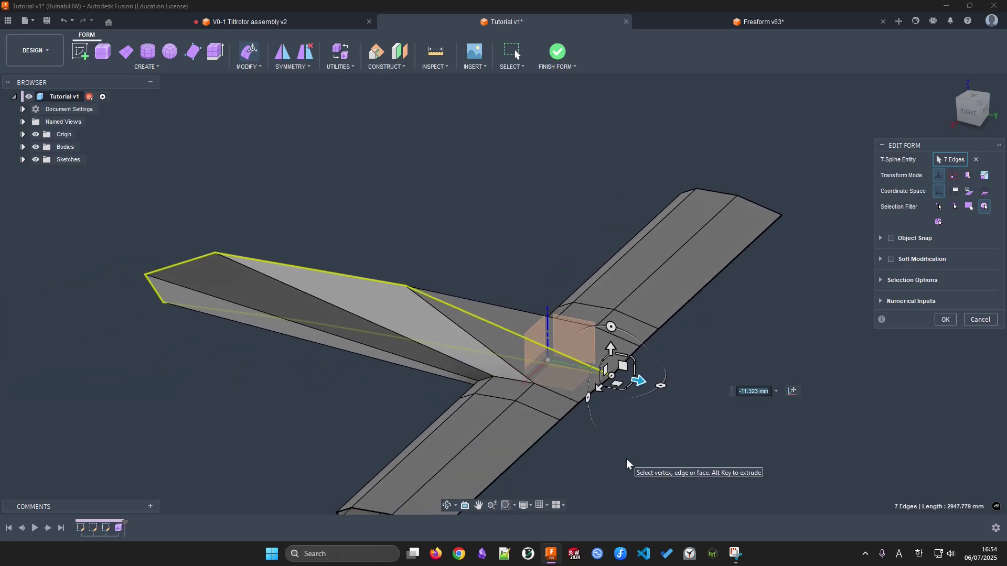
key(alt+3)
shift+middle_drag(609, 383, 645, 439)
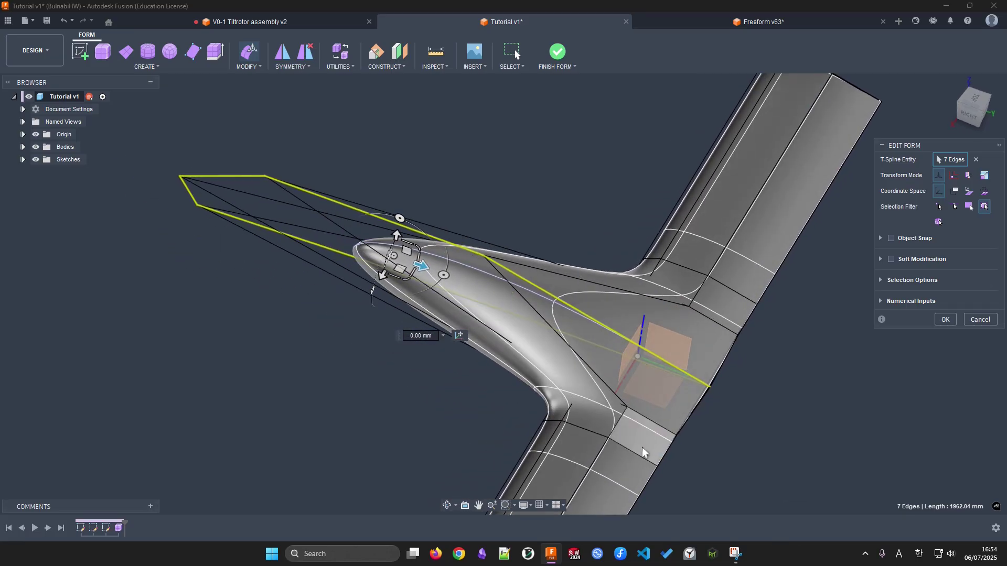
In box display, scale the edge loops flanking the centre uniformly by a factor of about 2.582
key(alt+1)
double_click(646, 423)
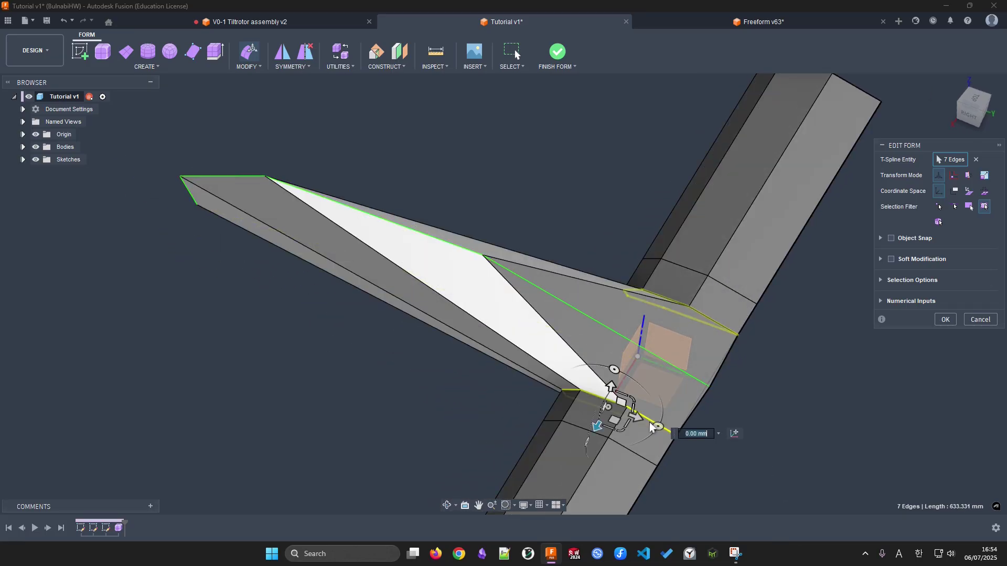
shift+middle_drag(694, 489, 670, 328)
drag(668, 328, 710, 379)
shift+middle_drag(710, 379, 652, 383)
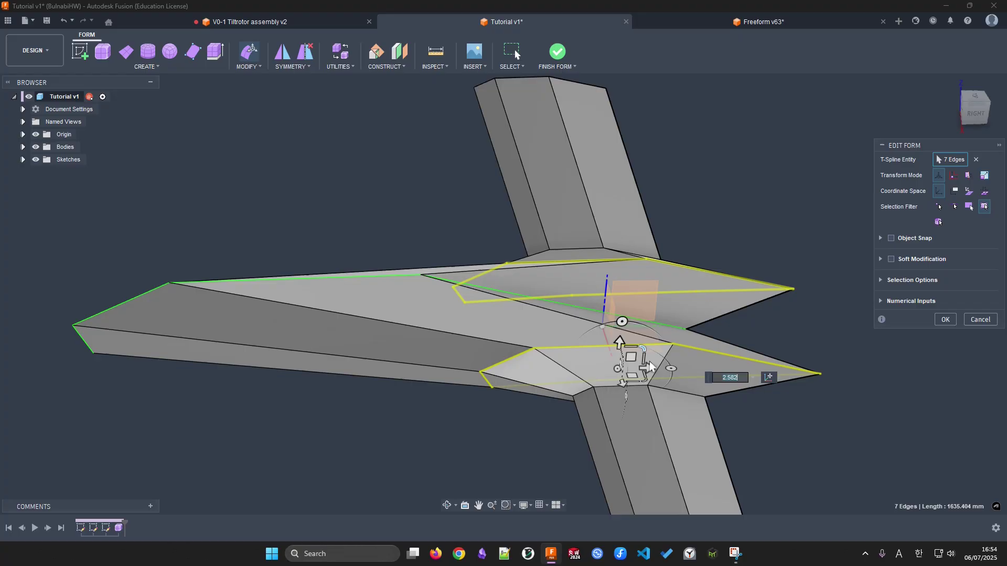
Move the enlarged flanking edge loops forward toward the nose and raise them by about 10.365 mm
drag(655, 368, 524, 388)
shift+middle_drag(524, 388, 500, 260)
scroll(480, 329, up, 3)
drag(476, 325, 476, 318)
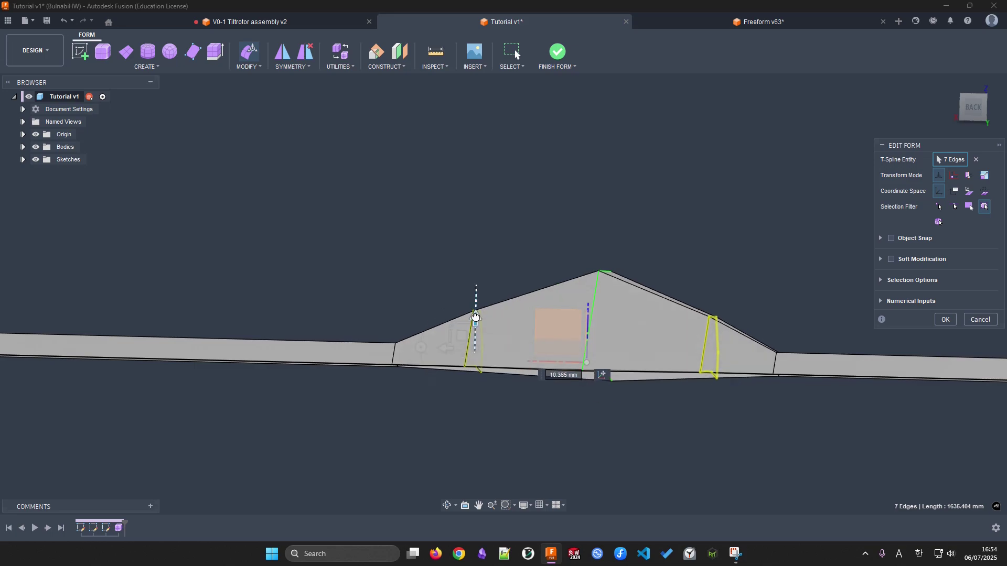
shift+middle_drag(476, 319, 678, 414)
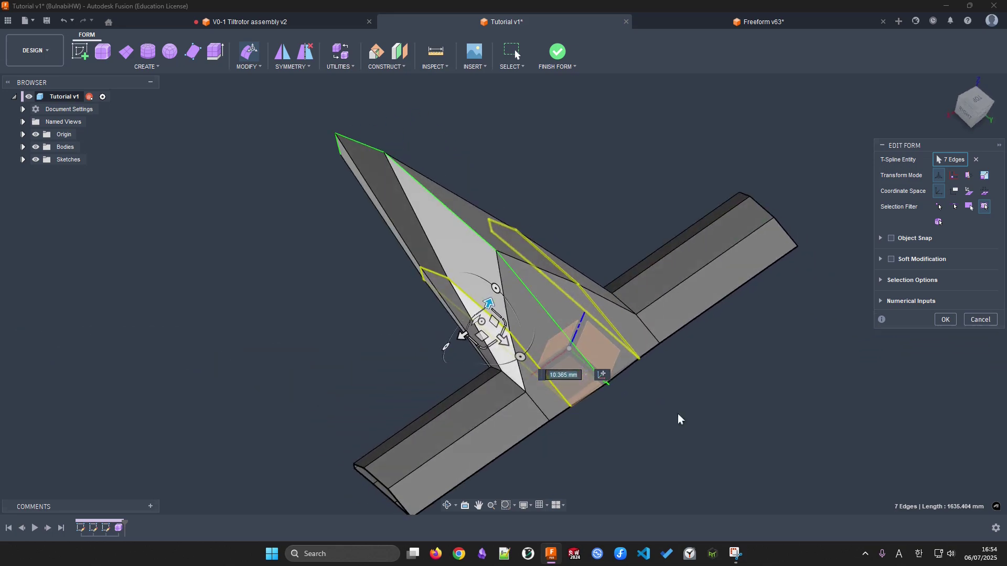
Switch to smooth display and move the flanking edge loops inward toward the centreline by about 95.336 mm
key(alt+3)
shift+middle_drag(481, 407, 467, 331)
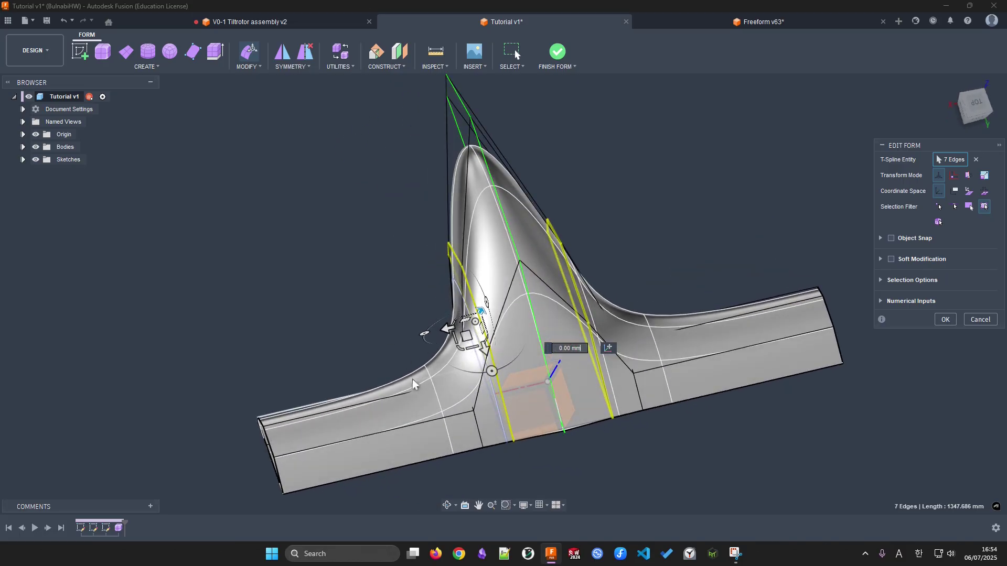
mouse_move(467, 343)
mouse_down()
mouse_move(461, 334)
mouse_move(478, 339)
mouse_up()
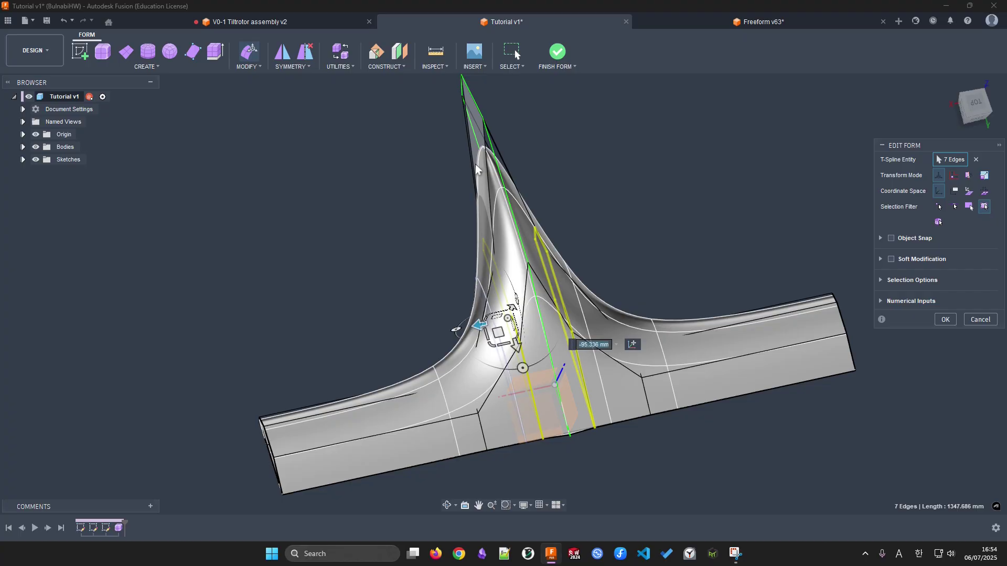
Scale the flanking edge loops by a factor of about 1.3 and move them forward by about 218.48 mm
shift+middle_drag(518, 242, 537, 329)
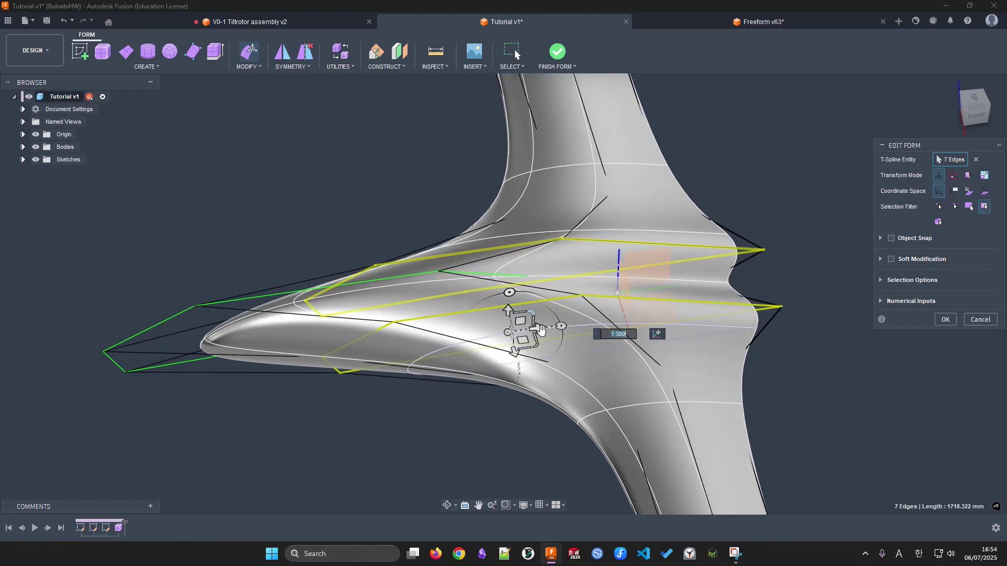
drag(537, 328, 461, 356)
scroll(461, 356, down, 5)
shift+middle_drag(461, 356, 440, 363)
drag(439, 363, 424, 364)
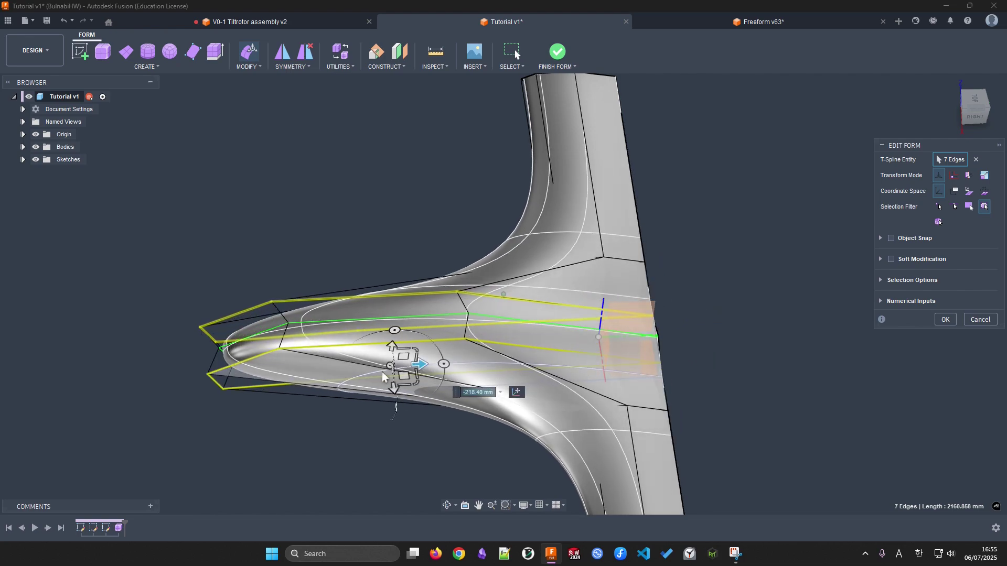
Fine-tune the flanking edge loops' fore-aft placement and raise them by about 13.034 mm
shift+middle_drag(423, 364, 422, 348)
drag(419, 337, 427, 358)
shift+middle_drag(427, 356, 420, 297)
drag(461, 291, 462, 290)
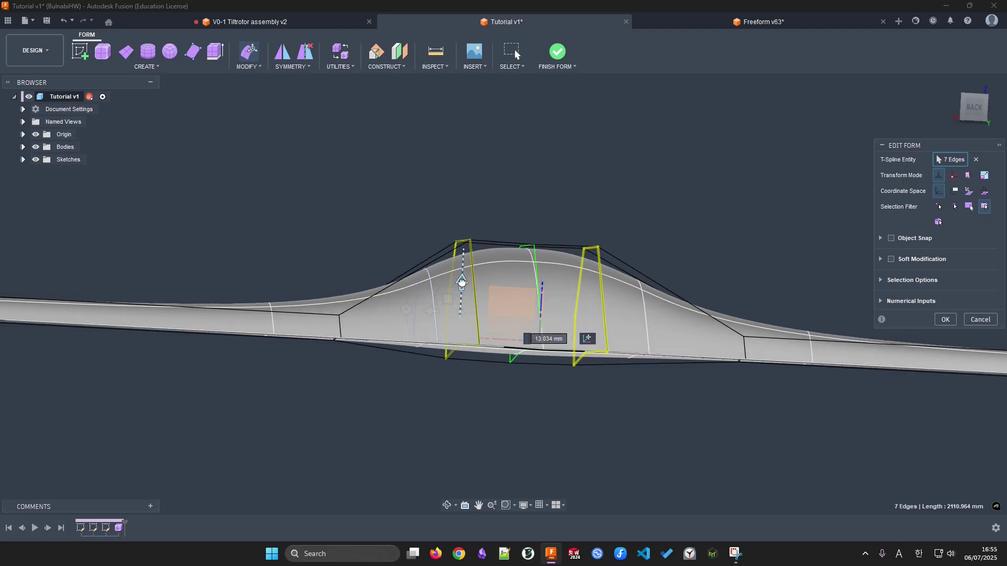
Scale the central edge loop by a factor of 1.1
scroll(588, 392, down, 2)
shift+middle_drag(587, 392, 524, 286)
drag(524, 288, 527, 284)
text(1.1)
Move the central edge loop further forward, raise it by about 5.006 mm, and finish the form edit
shift+middle_drag(715, 355, 503, 322)
drag(498, 315, 461, 311)
shift+middle_drag(461, 310, 432, 273)
drag(433, 272, 436, 270)
shift+middle_drag(436, 270, 482, 440)
scroll(538, 326, down, 3)
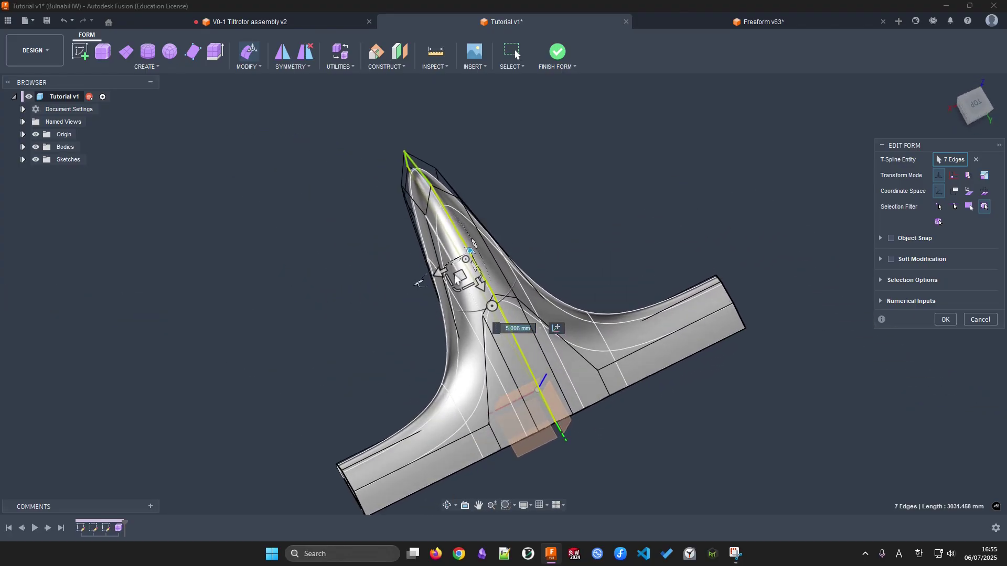
scroll(538, 374, down, 1)
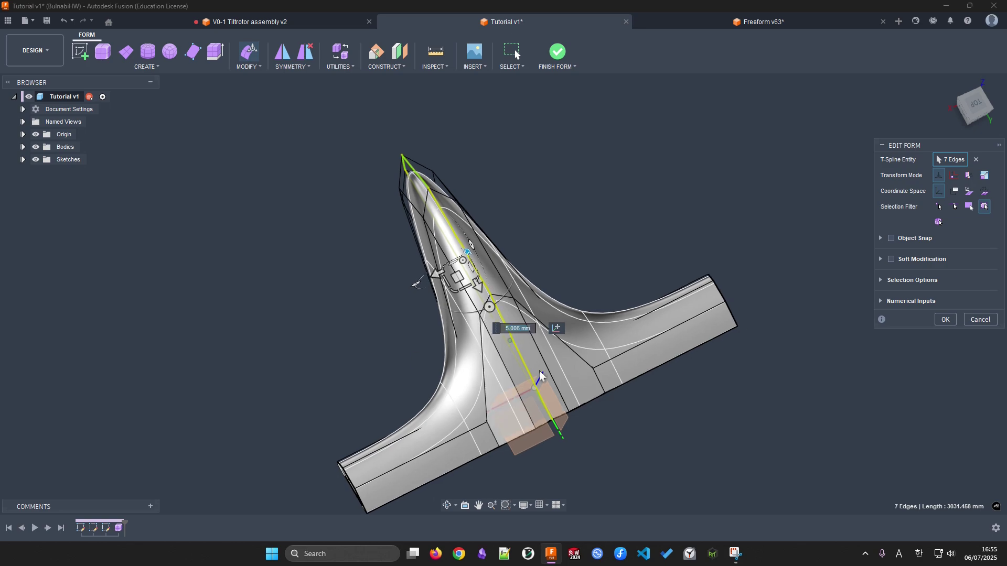
key(Return)
shift+middle_drag(491, 408, 446, 210)
Insert a simple, single-sided edge outboard of three wing-root edges at an insert location of about 0.129
click(249, 66)
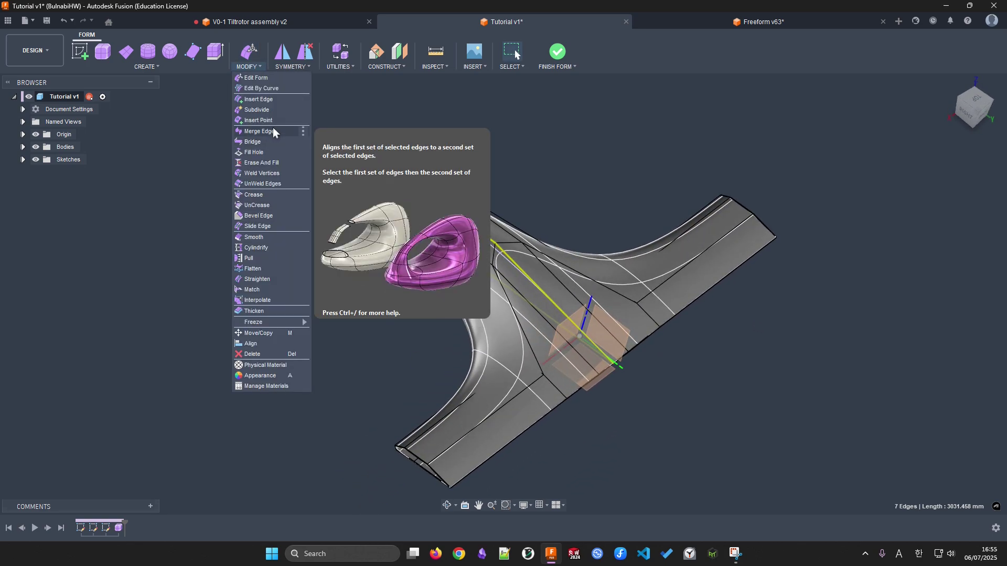
click(263, 99)
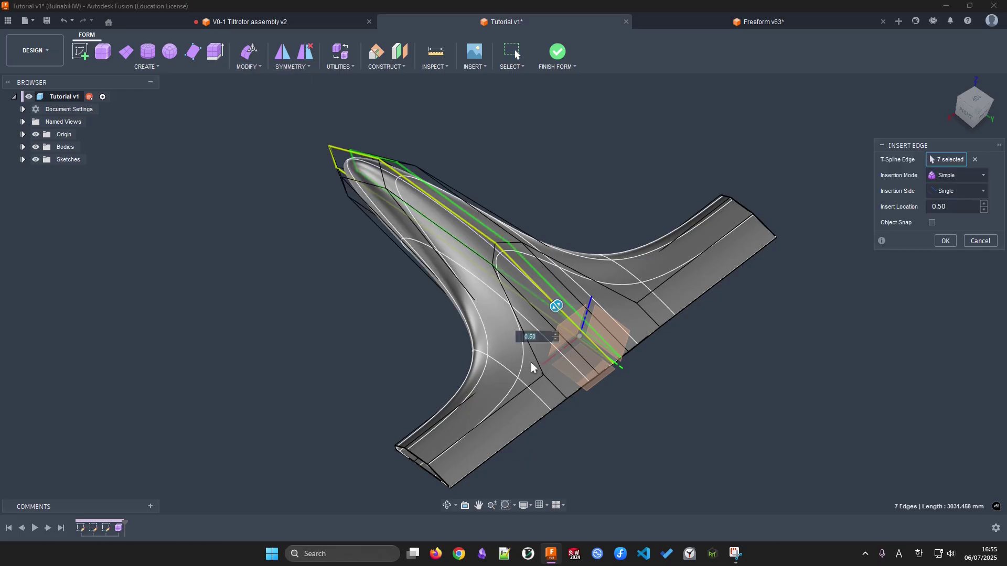
scroll(552, 385, up, 5)
click(975, 160)
double_click(604, 402)
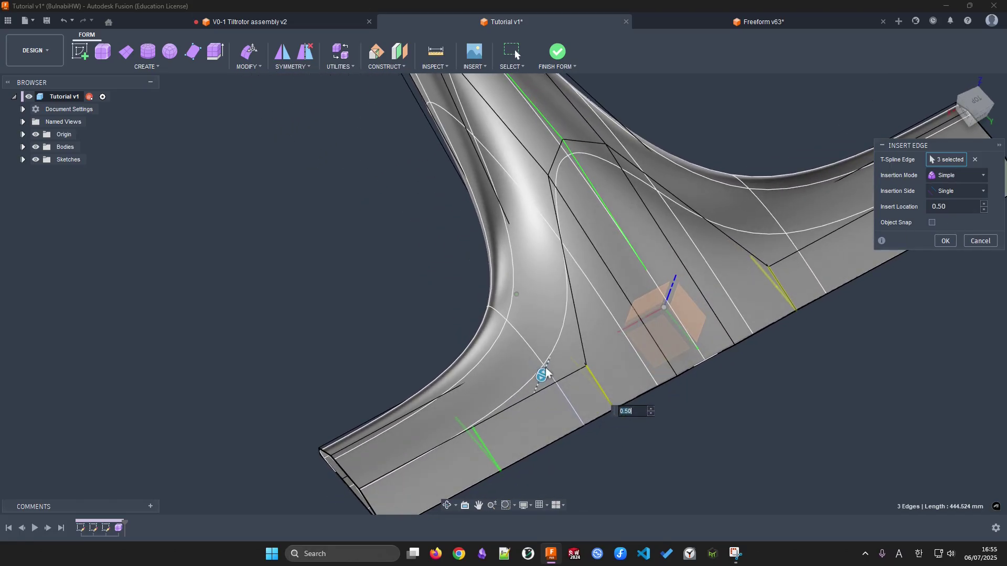
drag(543, 376, 624, 299)
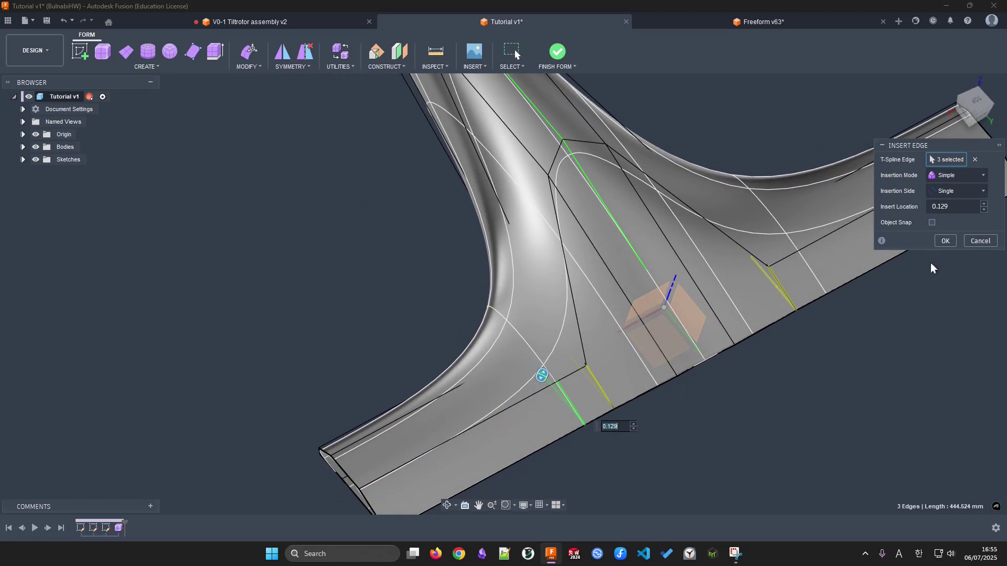
click(945, 241)
Try to move the wing-root edge loop, and undo the recent changes including the partial edge insertion
shift+middle_drag(721, 350, 548, 362)
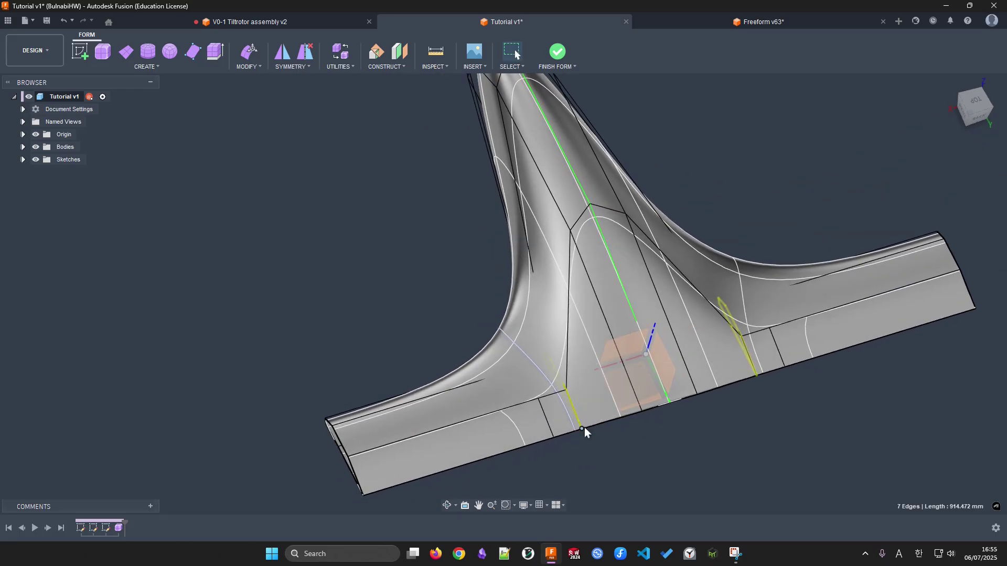
key(m)
shift+middle_drag(584, 430, 556, 411)
scroll(556, 412, up, 1)
drag(534, 404, 575, 404)
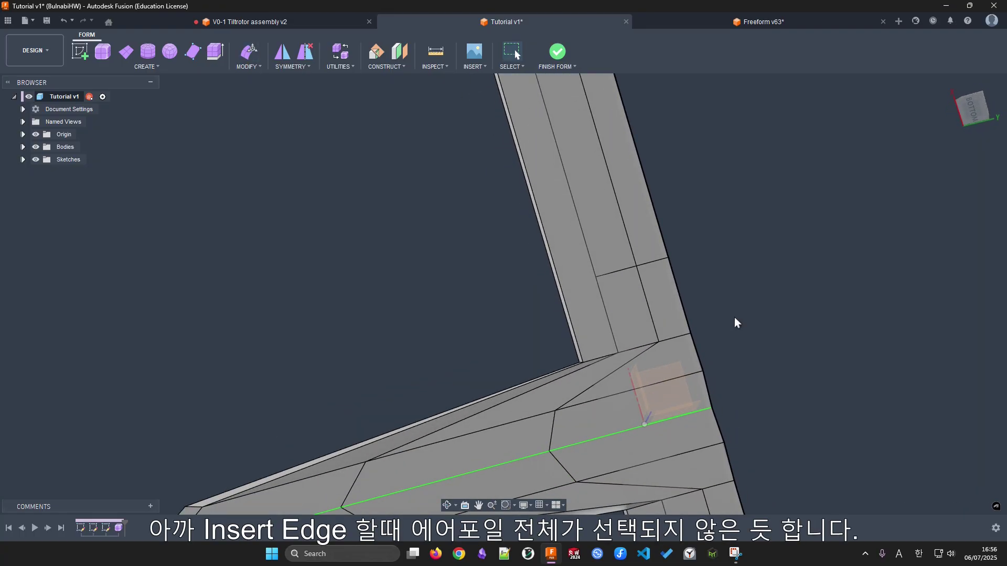
key(ctrl+z)
key(ctrl+z)
key(ctrl+z)
Insert a simple, single-sided edge loop around the wing just outboard of the full seven-edge root loop
shift+middle_drag(732, 310, 595, 373)
click(146, 66)
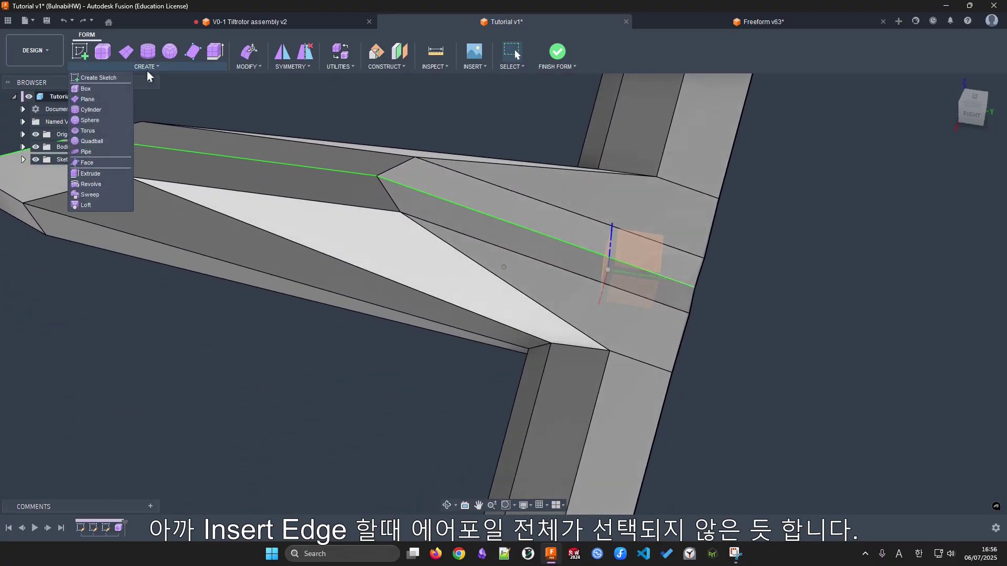
mouse_move(233, 70)
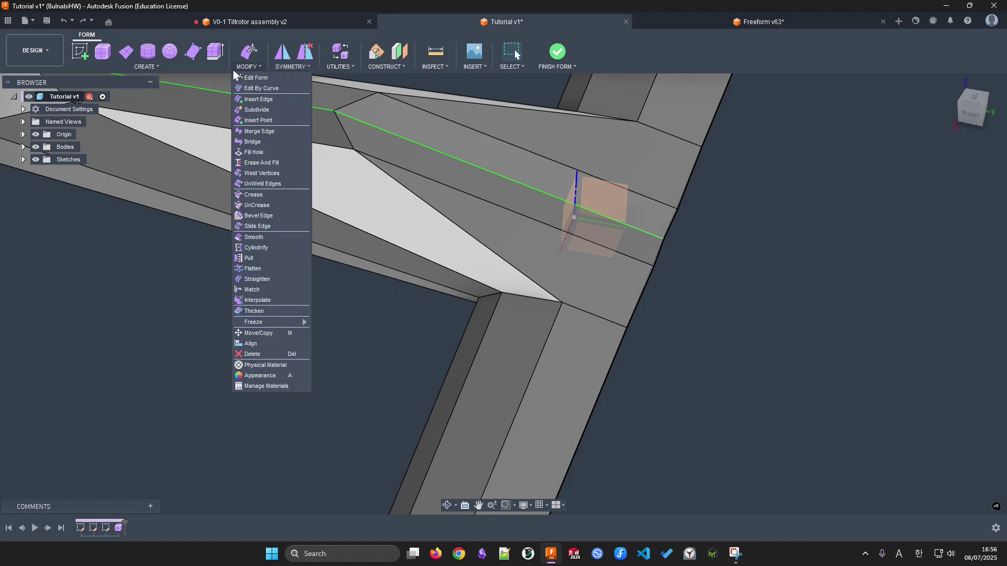
click(259, 99)
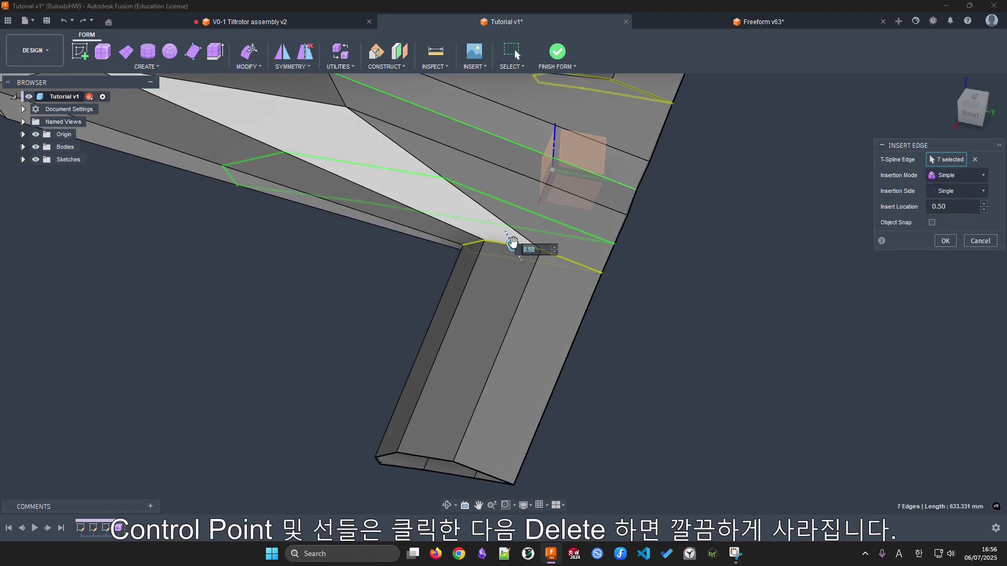
drag(513, 242, 492, 514)
click(945, 241)
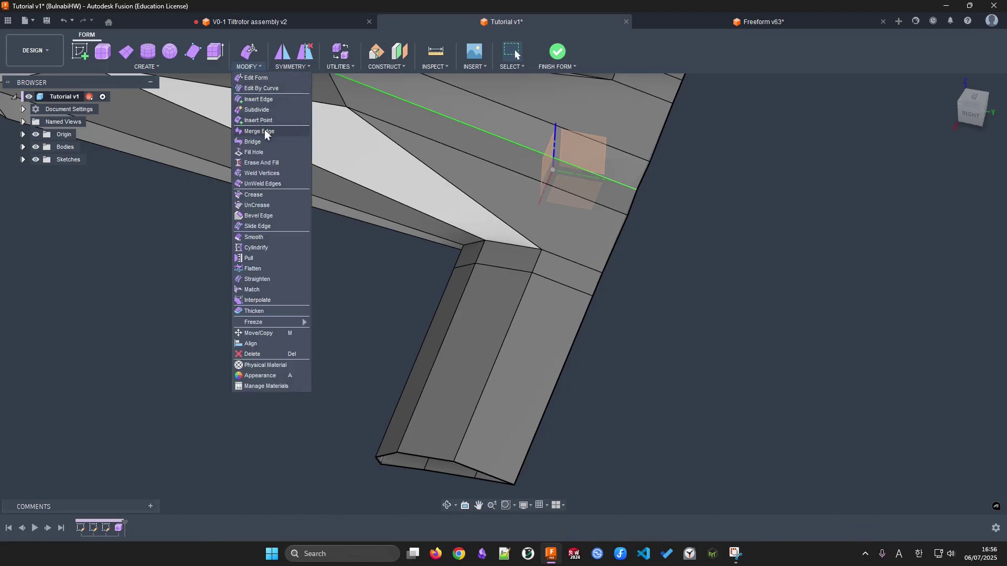
Insert another simple, single-sided edge loop midway between the wing-root loop and the newly inserted loop
click(266, 130)
click(510, 275)
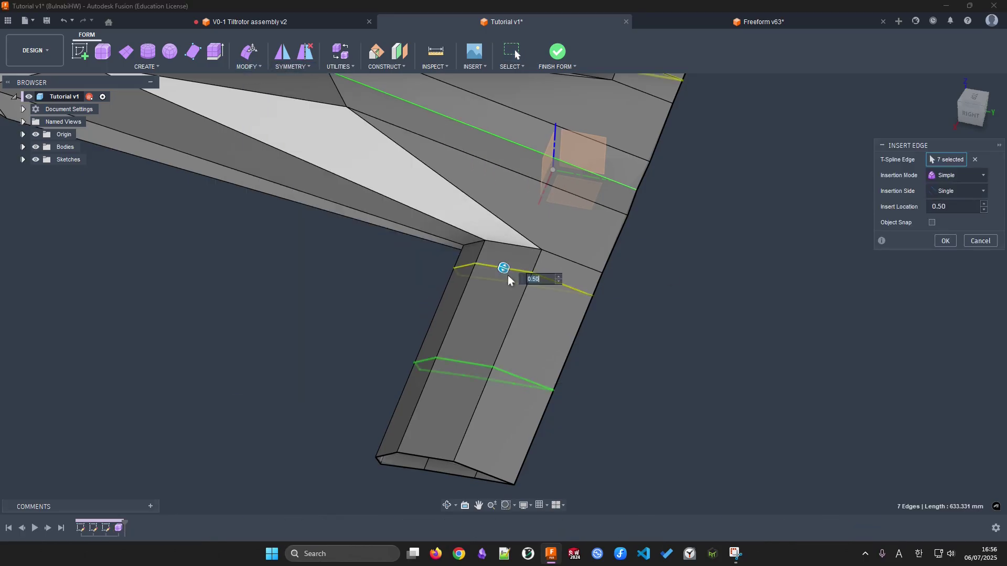
drag(504, 269, 622, 132)
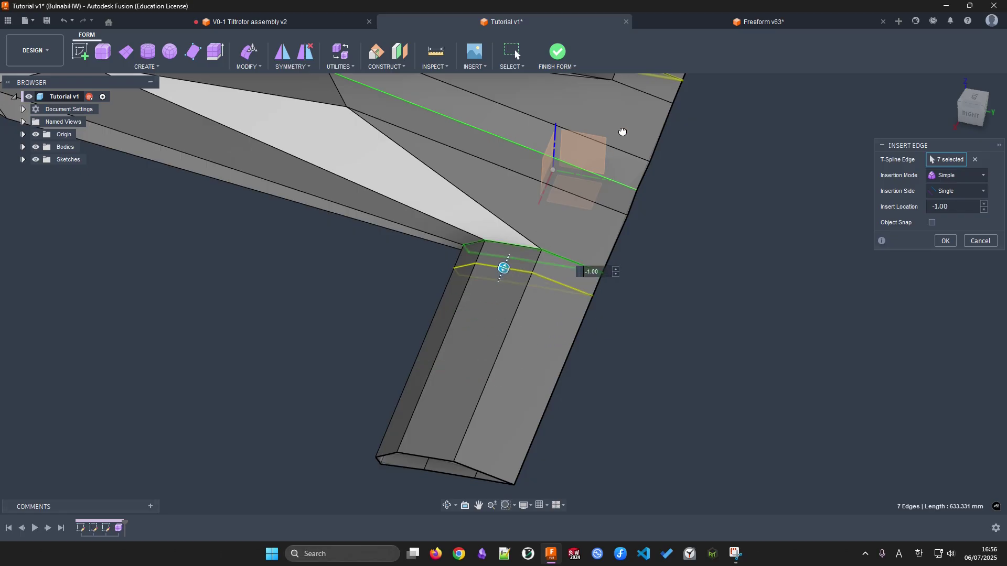
click(945, 241)
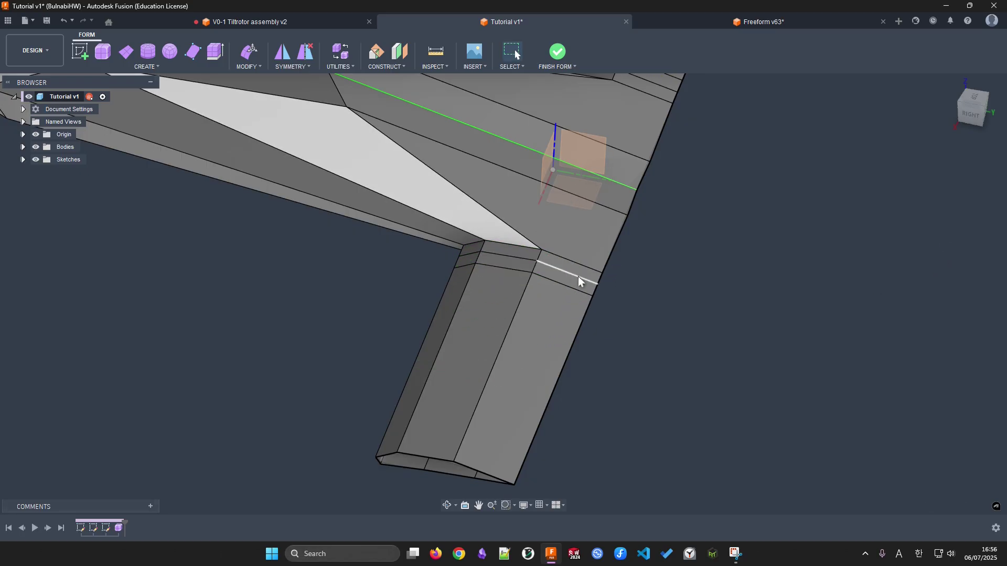
Examine the wing-root blend up close in smooth display and return to box display
key(alt+3)
shift+middle_drag(663, 314, 432, 349)
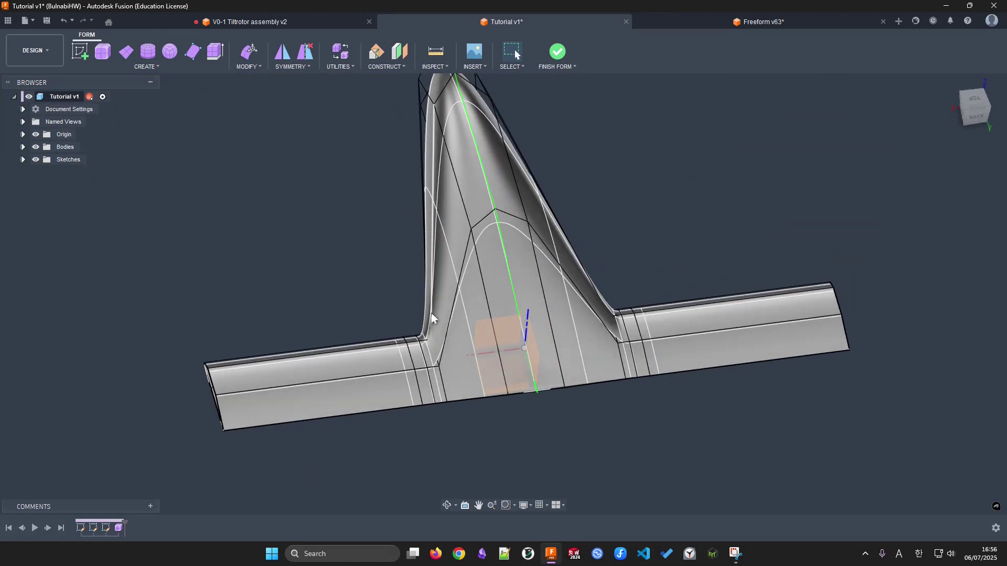
scroll(419, 349, up, 2)
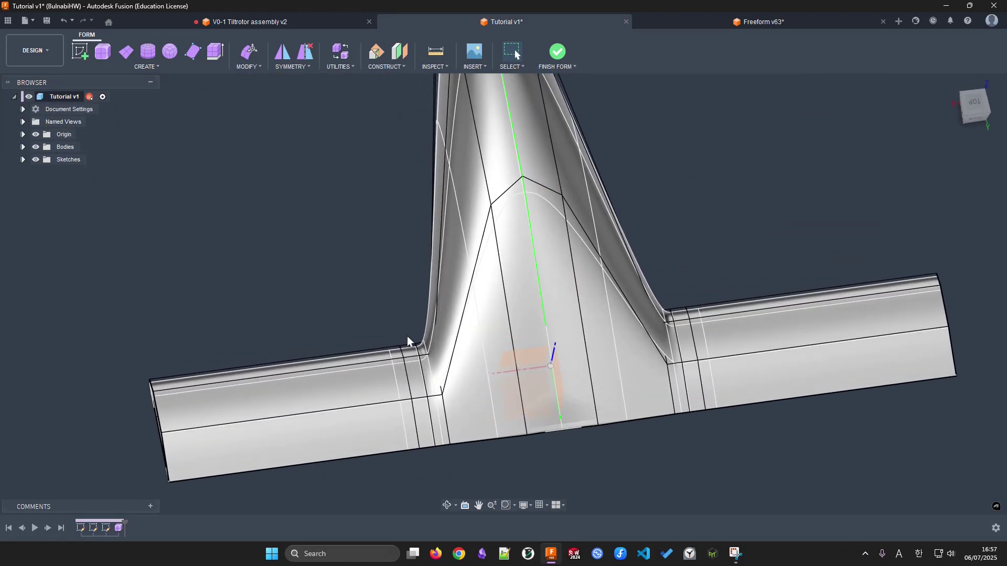
scroll(432, 341, up, 2)
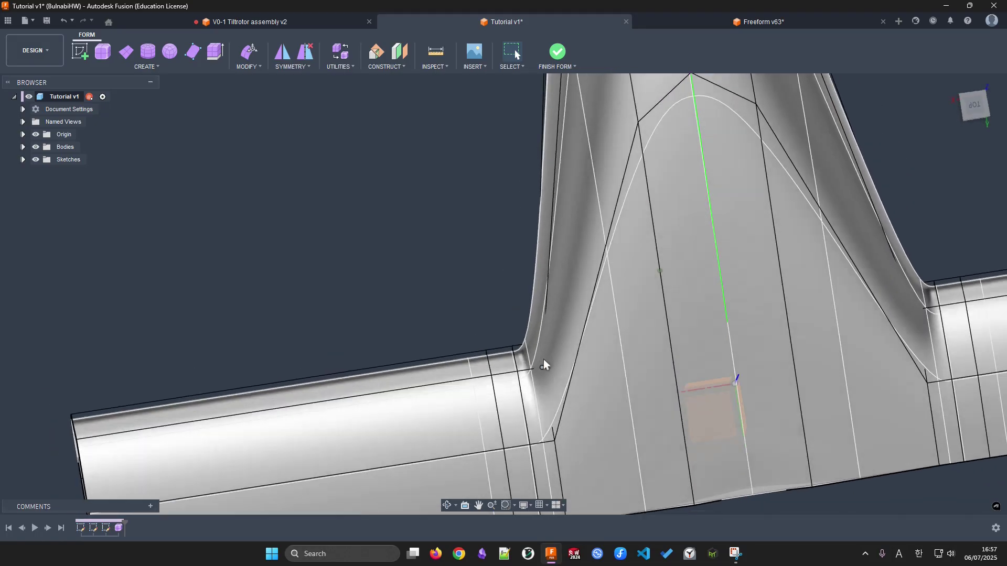
shift+middle_drag(543, 360, 572, 305)
key(ctrl+1)
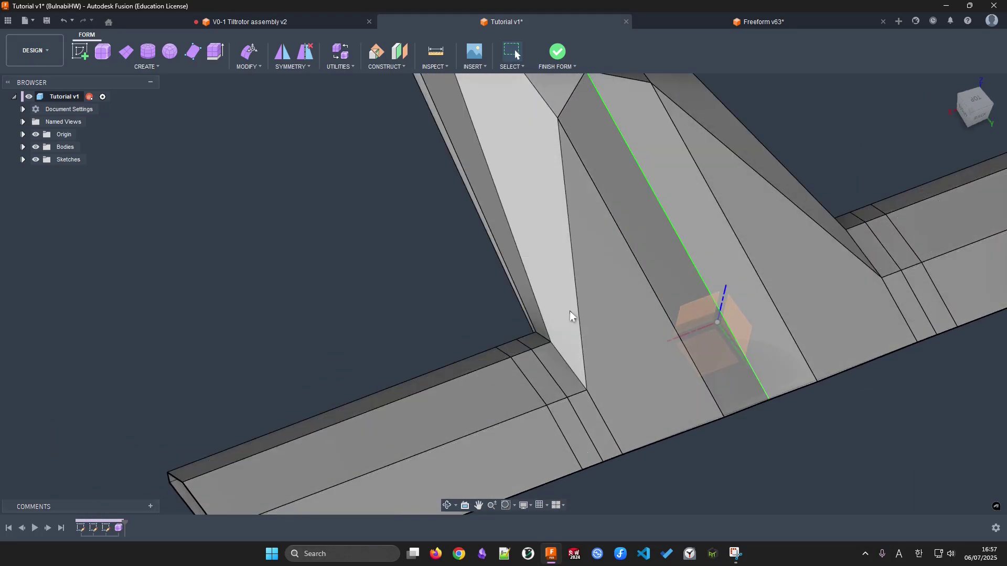
Try to scale down the seven-edge wing-root loop in control-frame display, and undo the change
double_click(615, 444)
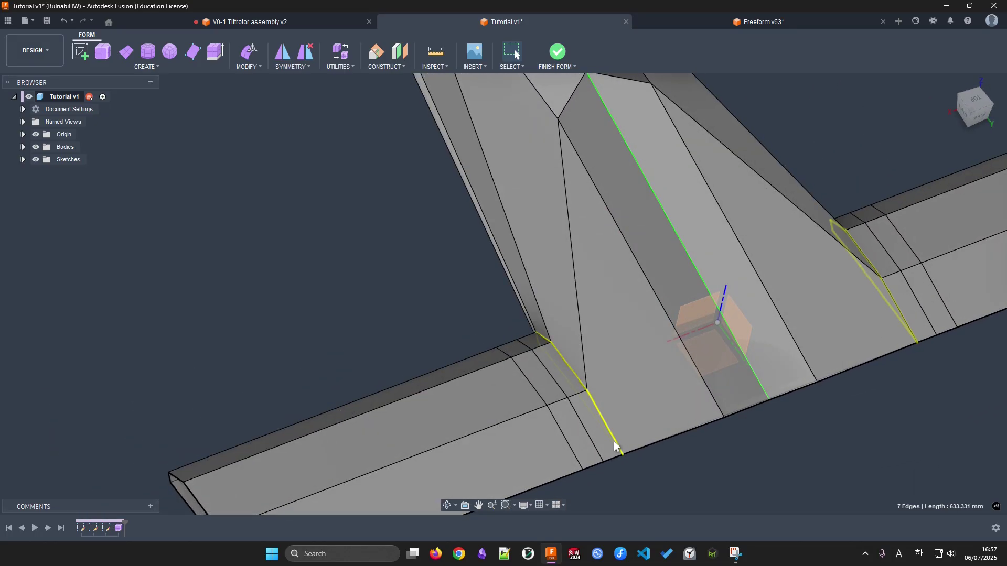
key(m)
shift+middle_drag(617, 450, 470, 339)
drag(455, 347, 500, 345)
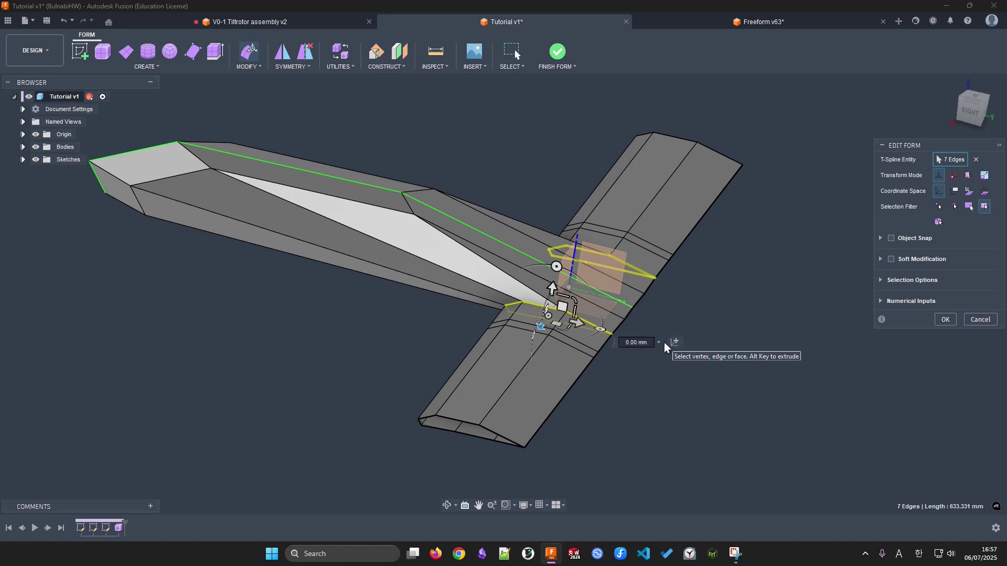
key(ctrl+2)
shift+middle_drag(595, 370, 599, 352)
mouse_move(559, 337)
mouse_down()
mouse_move(573, 326)
mouse_move(553, 343)
mouse_up()
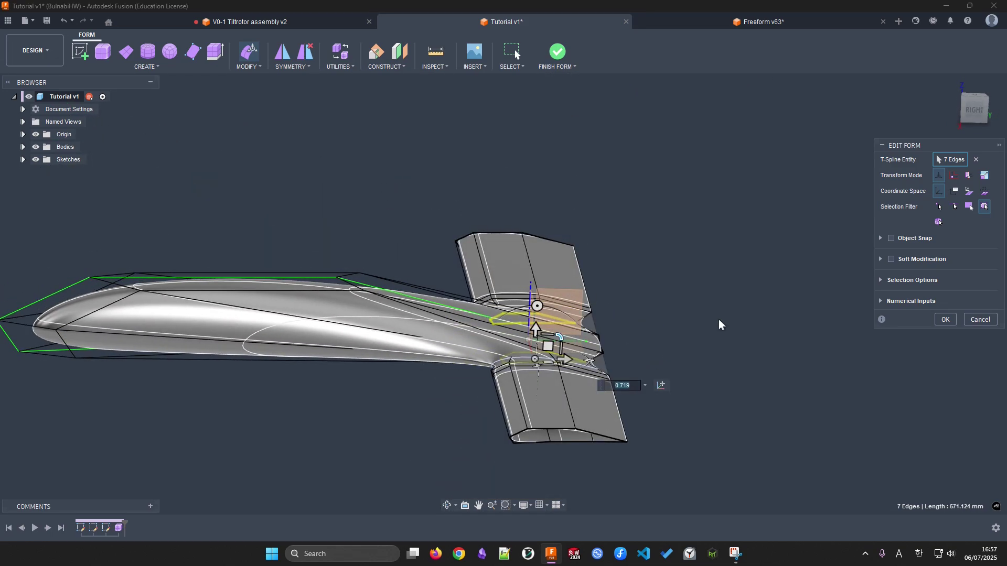
key(ctrl+z)
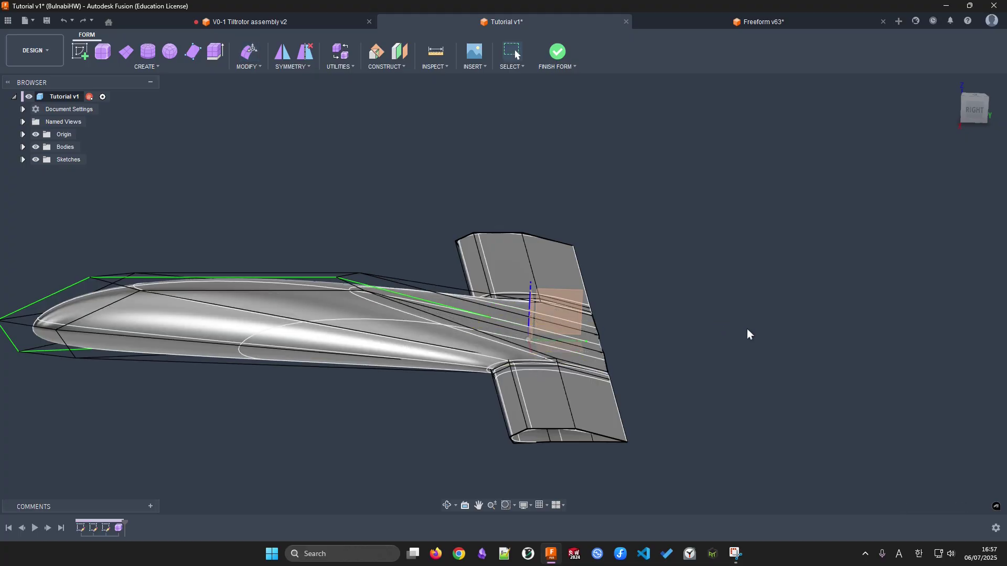
Examine the wing-root blend and the upper body faces from several angles in smooth display
shift+middle_drag(711, 357, 614, 411)
scroll(504, 379, up, 3)
click(498, 377)
key(alt+3)
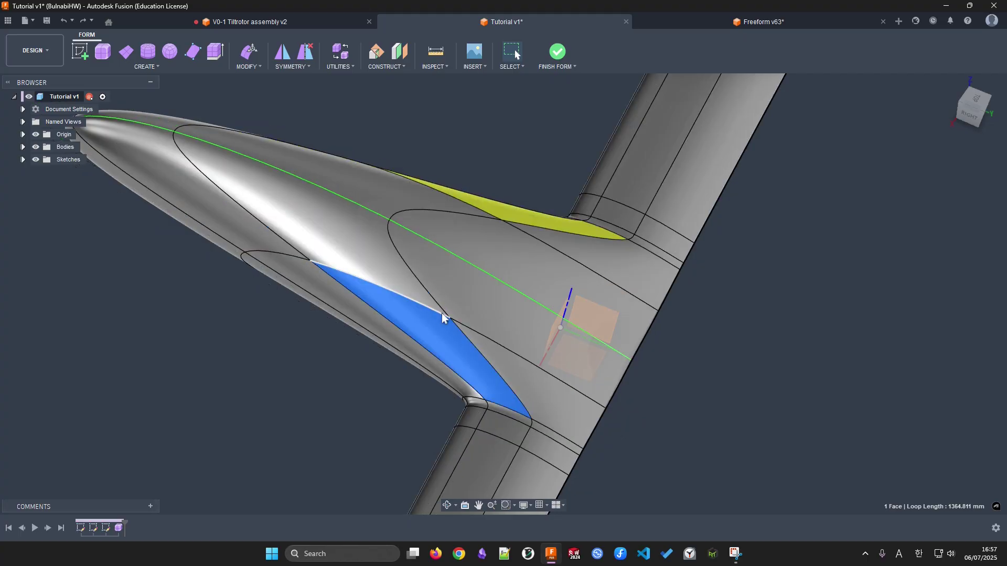
double_click(426, 310)
double_click(425, 306)
scroll(702, 344, down, 1)
scroll(702, 344, down, 1)
shift+middle_drag(251, 375, 494, 332)
click(525, 356)
scroll(494, 332, up, 1)
click(494, 334)
click(557, 404)
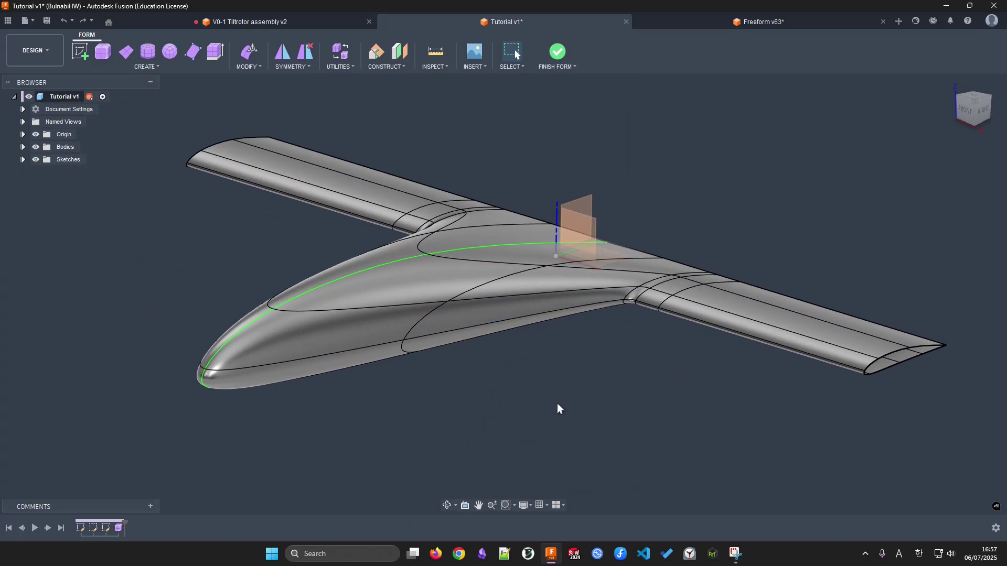
Examine how the forward-body control edges shape the surface in control-frame display, and return to smooth display
key(alt+2)
click(271, 345)
click(423, 338)
mouse_move(495, 414)
shift+middle_down()
mouse_move(471, 429)
mouse_move(500, 436)
mouse_move(485, 426)
shift+middle_up()
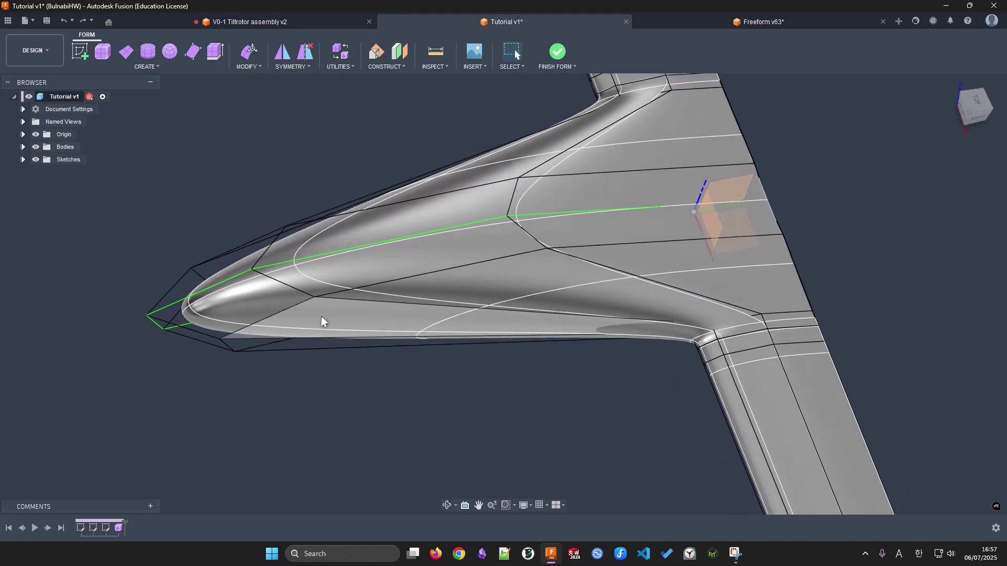
click(292, 309)
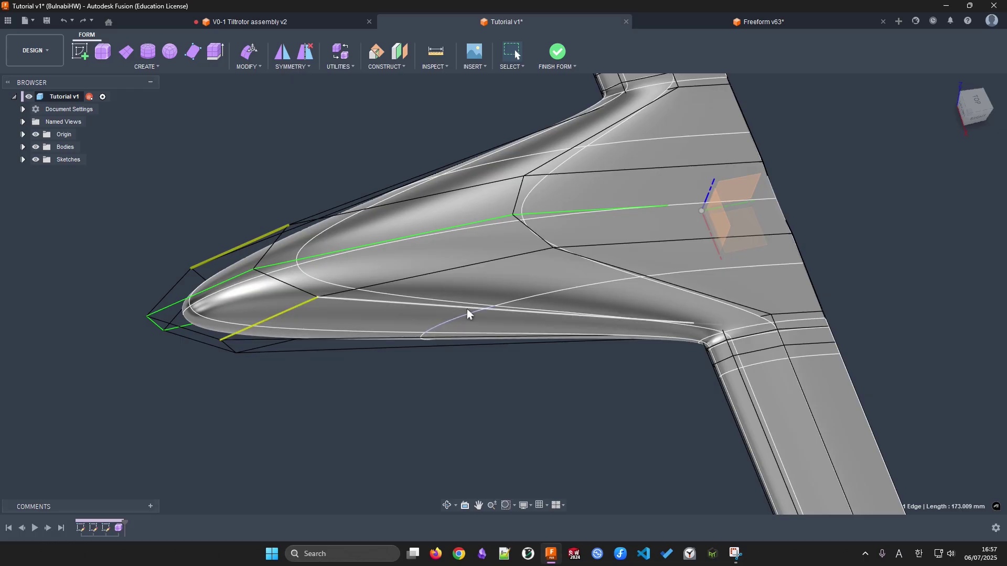
scroll(462, 432, up, 5)
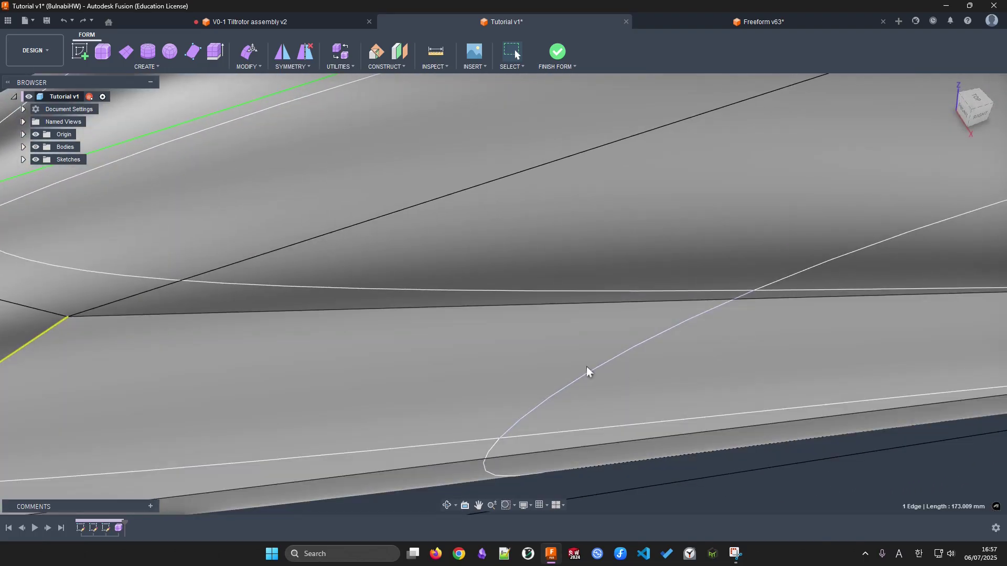
scroll(570, 398, down, 5)
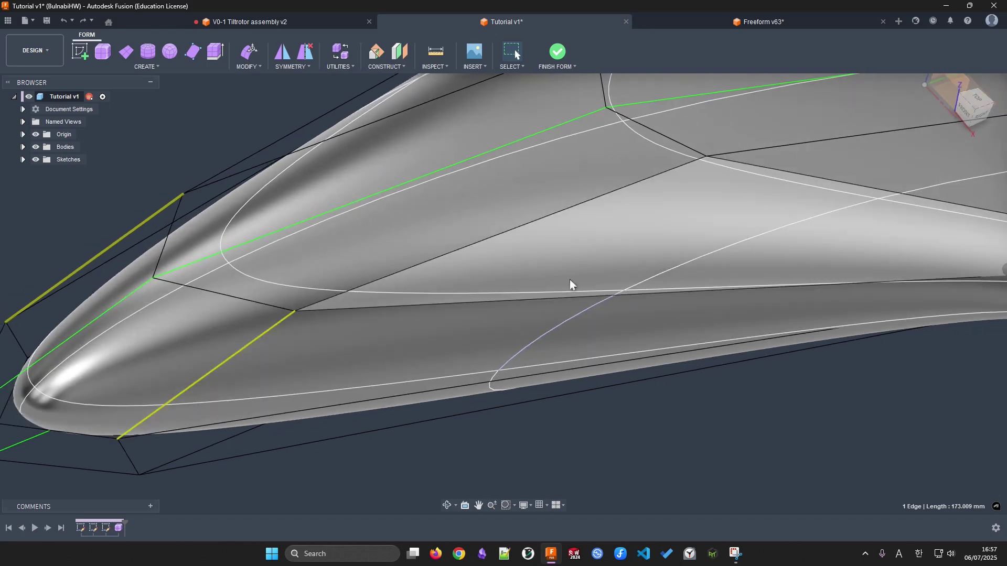
scroll(601, 370, down, 5)
mouse_move(511, 361)
shift+middle_down()
mouse_move(751, 303)
mouse_move(645, 417)
mouse_move(423, 366)
mouse_move(495, 322)
mouse_move(493, 263)
mouse_move(512, 302)
shift+middle_up()
click(464, 303)
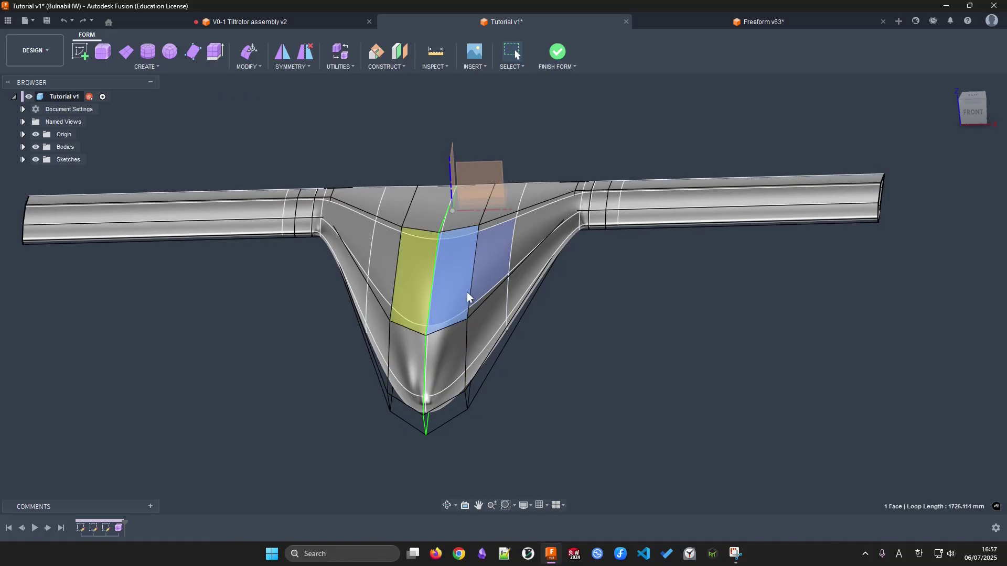
key(ctrl+3)
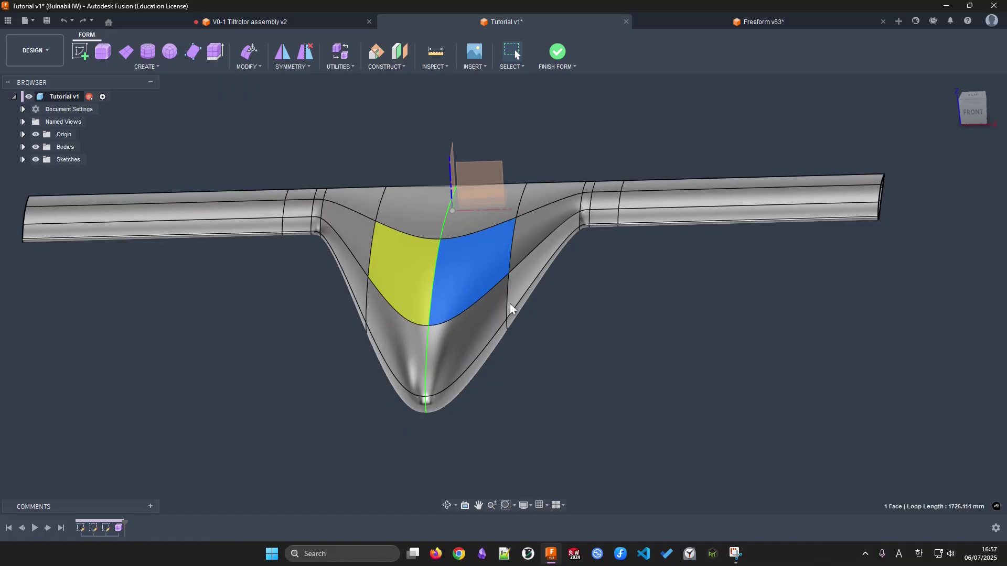
Try to move the seven-edge loop alongside the centre body outboard by about 44 mm, and cancel the edit
click(507, 303)
double_click(507, 303)
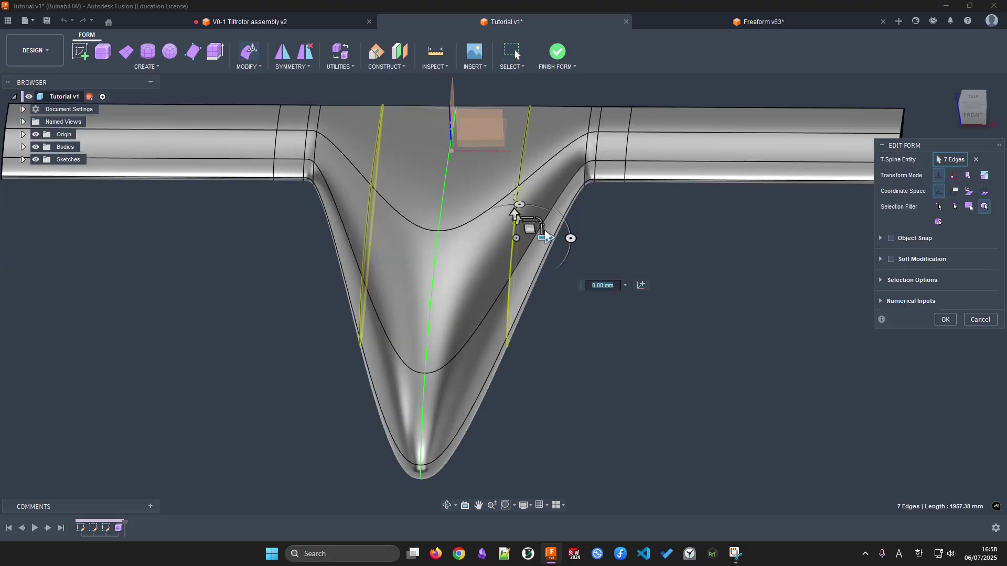
mouse_move(550, 239)
mouse_down()
mouse_move(478, 234)
mouse_move(568, 238)
mouse_up()
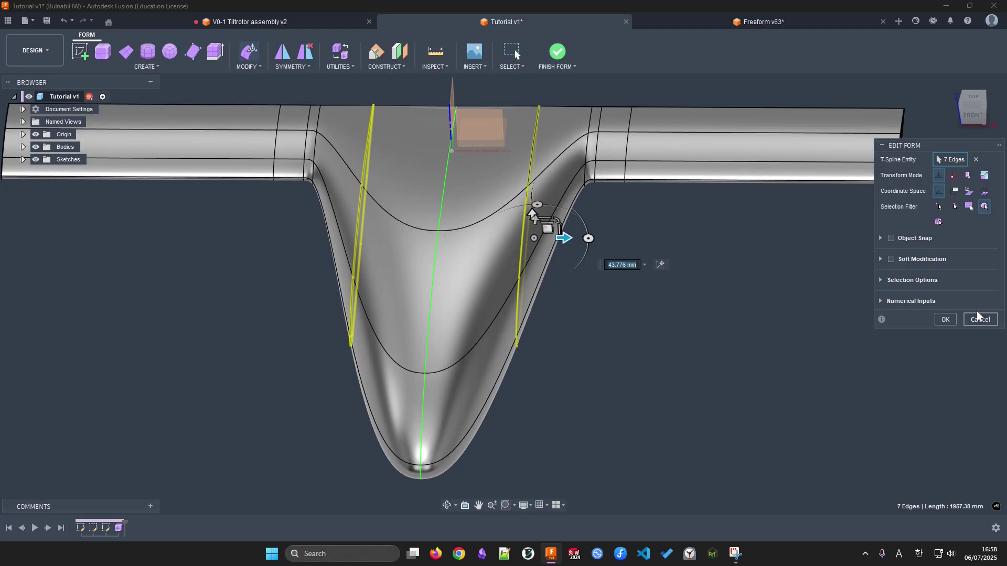
click(979, 318)
Insert a simple, single-sided edge loop at location 0.50, between the centre-body side loop and the wing root
shift+middle_drag(919, 330, 504, 146)
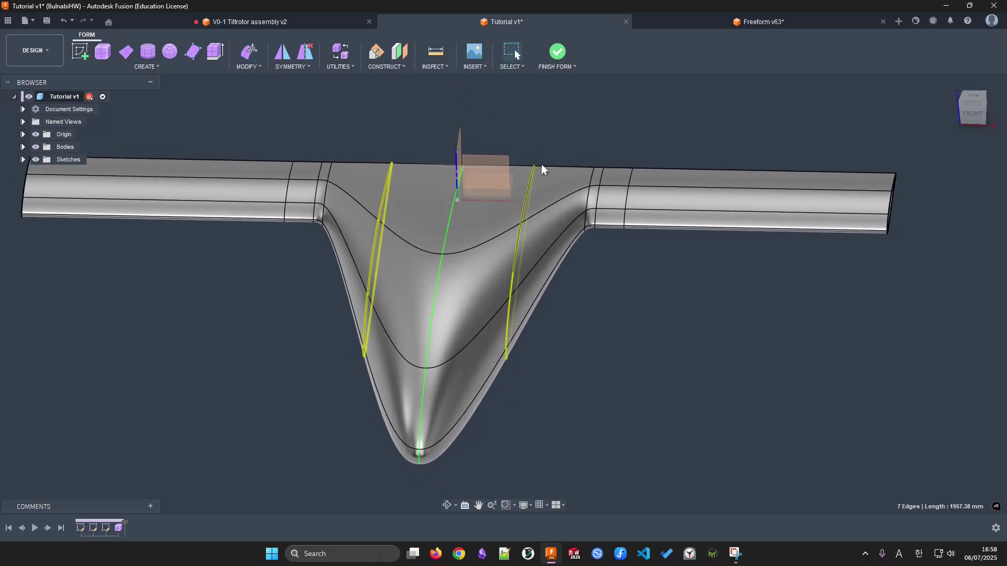
shift+middle_drag(513, 300, 528, 297)
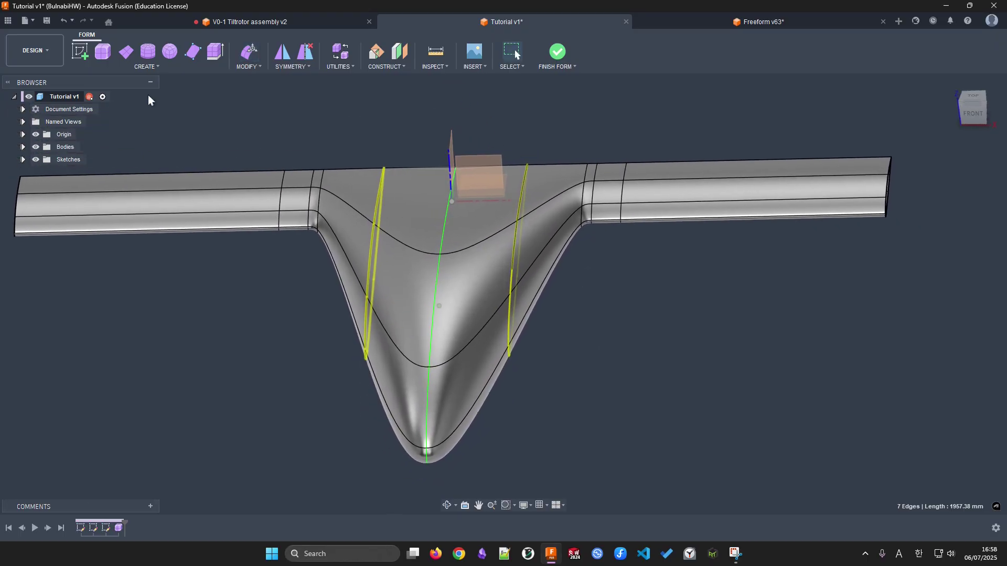
click(149, 66)
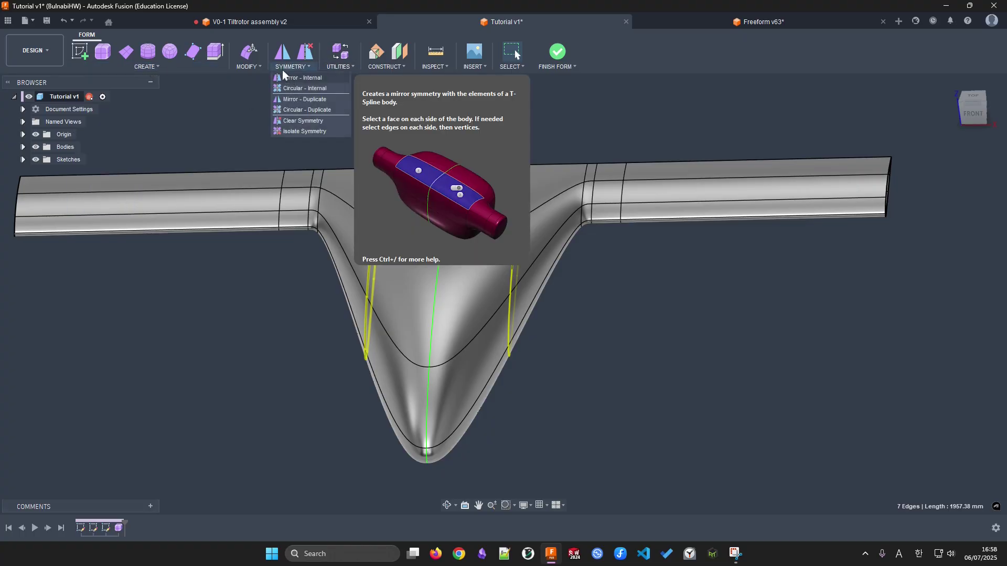
mouse_move(250, 61)
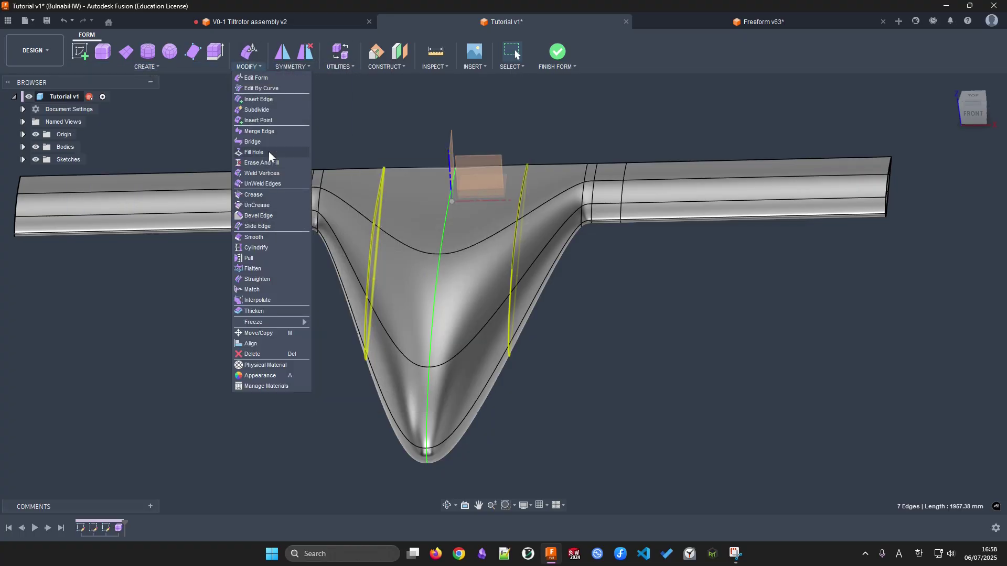
click(262, 99)
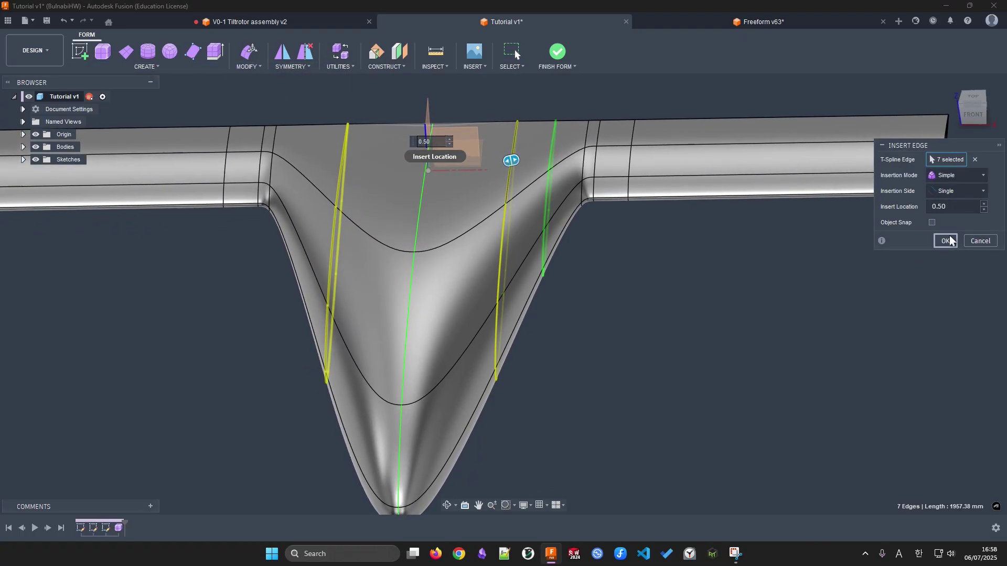
click(948, 241)
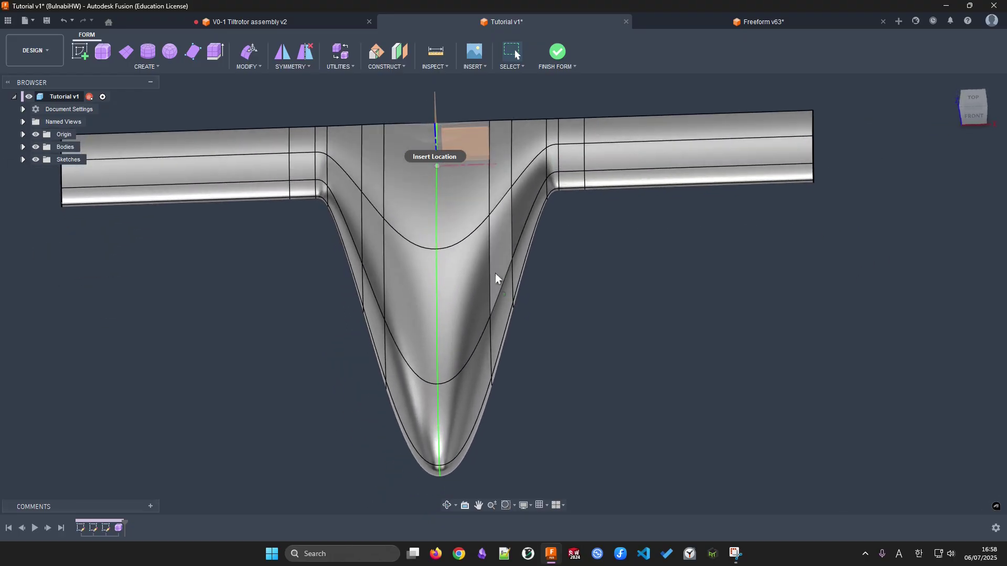
double_click(428, 315)
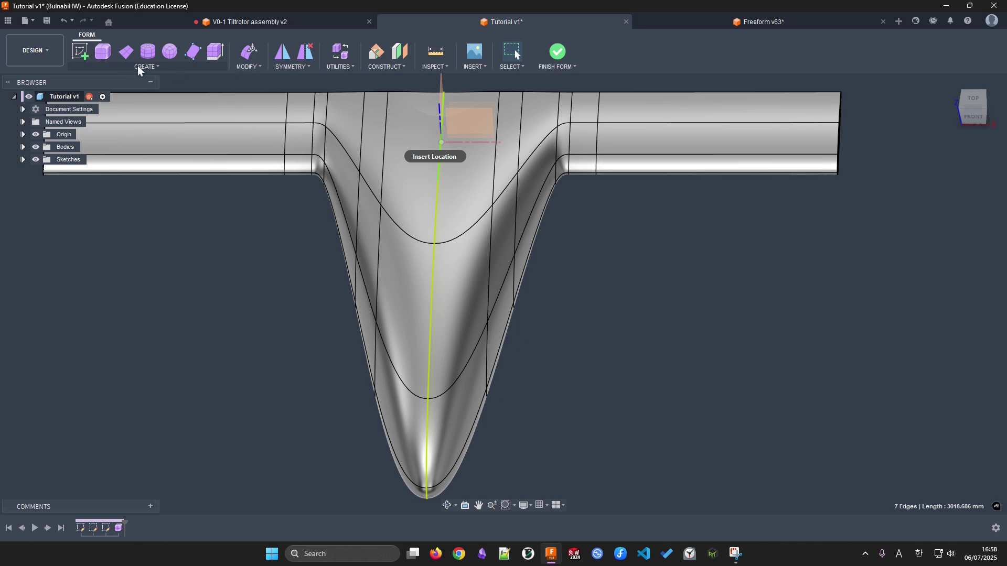
click(486, 349)
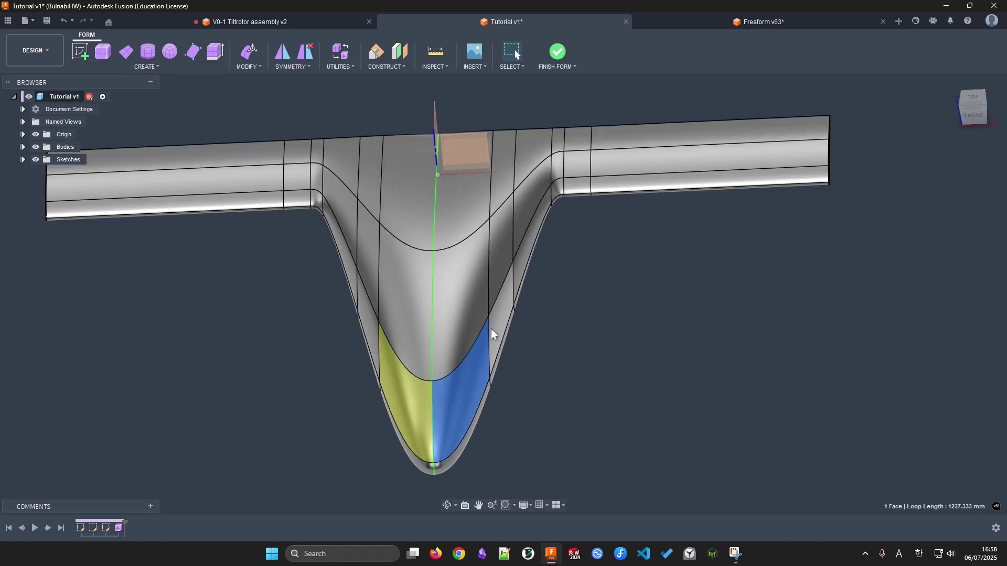
click(489, 343)
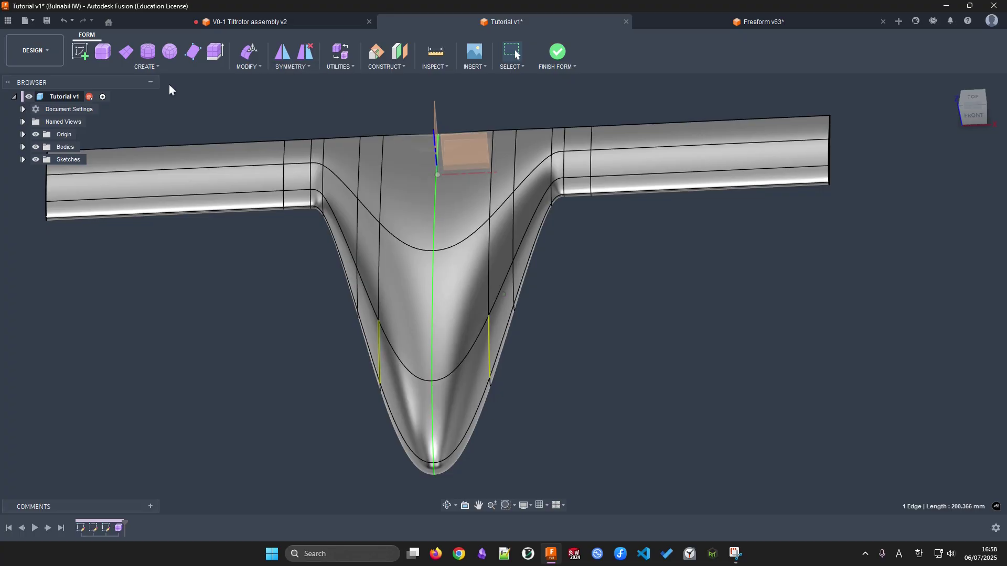
click(146, 66)
click(291, 66)
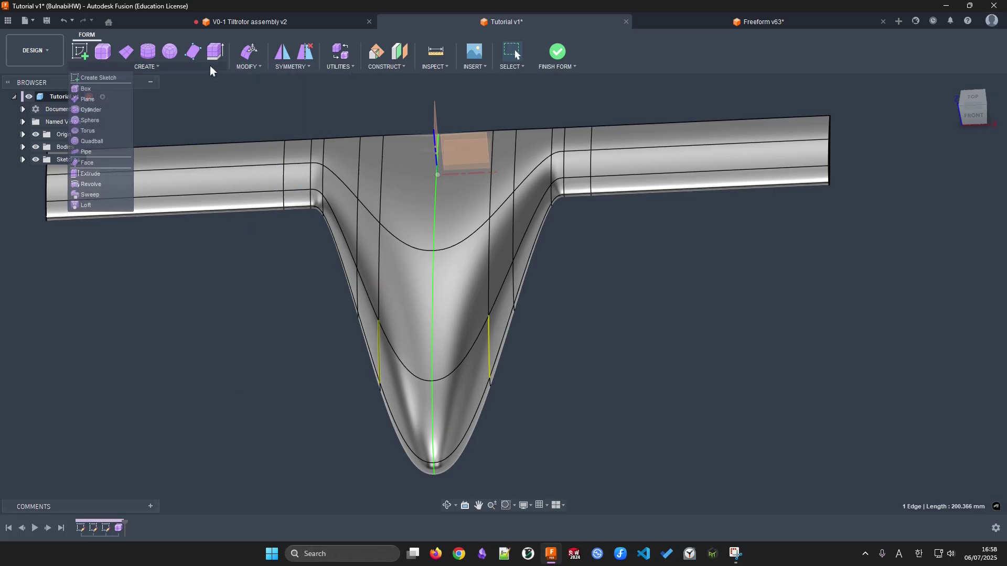
mouse_move(249, 67)
click(269, 87)
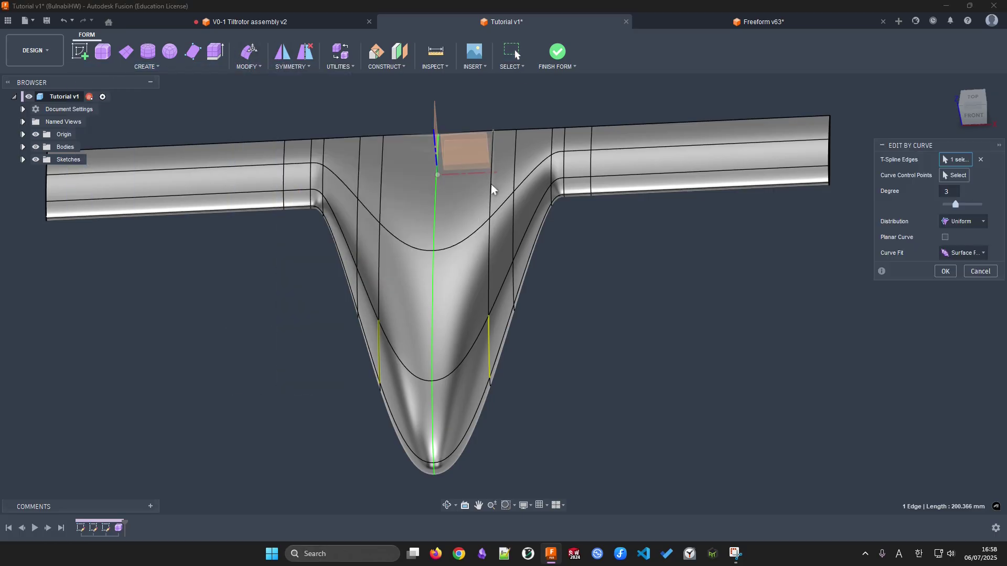
Insert a simple, single-sided edge loop inboard of the centre-body side loop at location -0.384
click(248, 66)
click(277, 106)
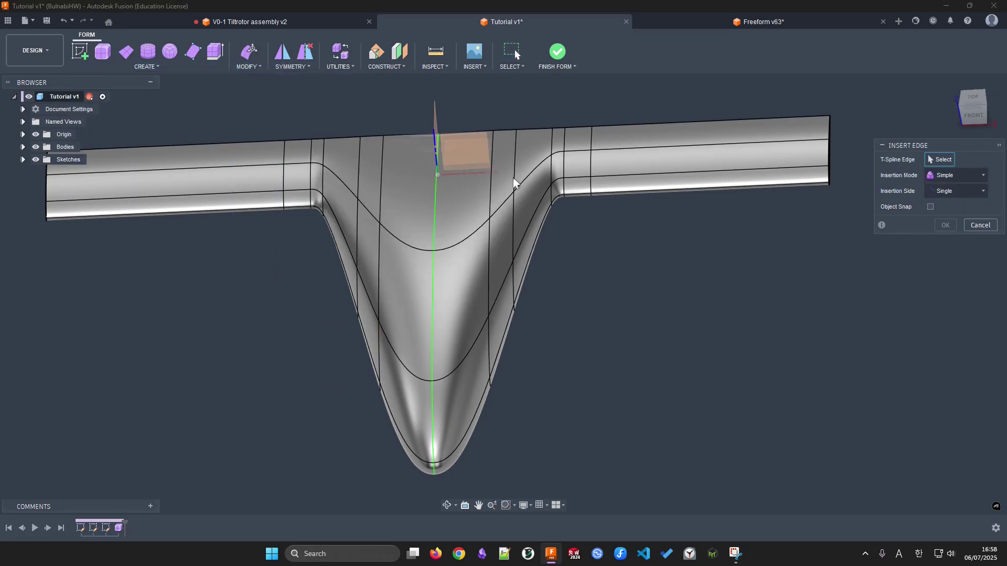
double_click(491, 209)
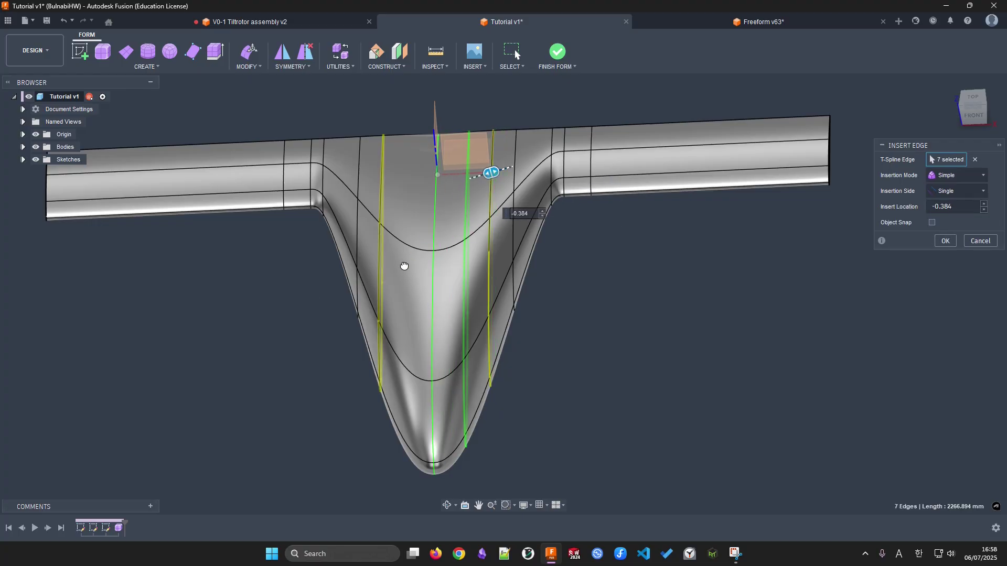
click(946, 241)
In control-frame display, move the edge loop midway between the centre-body side and the wing root inboard by about 88 mm
shift+middle_drag(634, 366, 597, 258)
key(alt+2)
key(alt+3)
key(alt+2)
shift+middle_drag(601, 260, 472, 330)
double_click(464, 329)
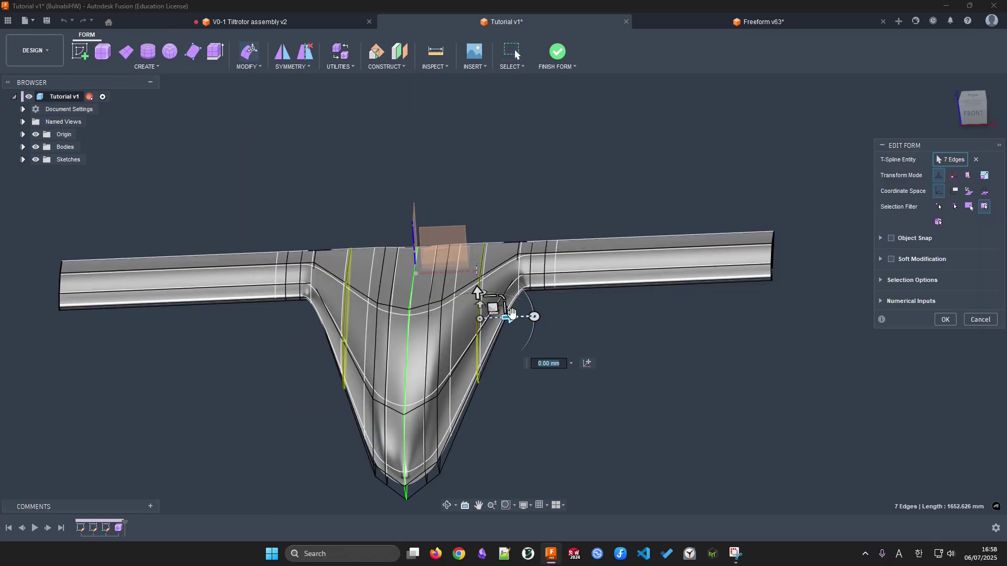
drag(480, 293, 484, 318)
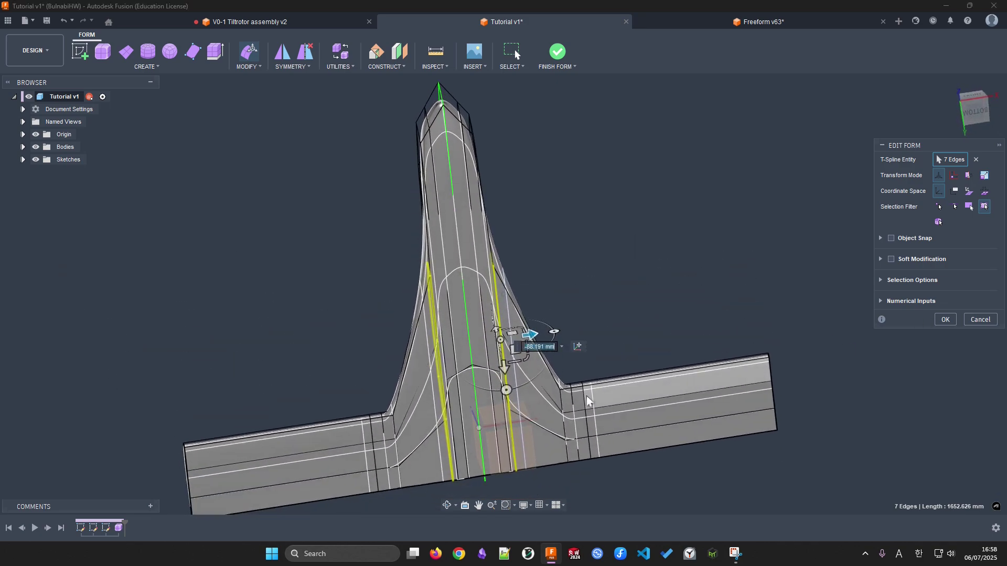
click(945, 319)
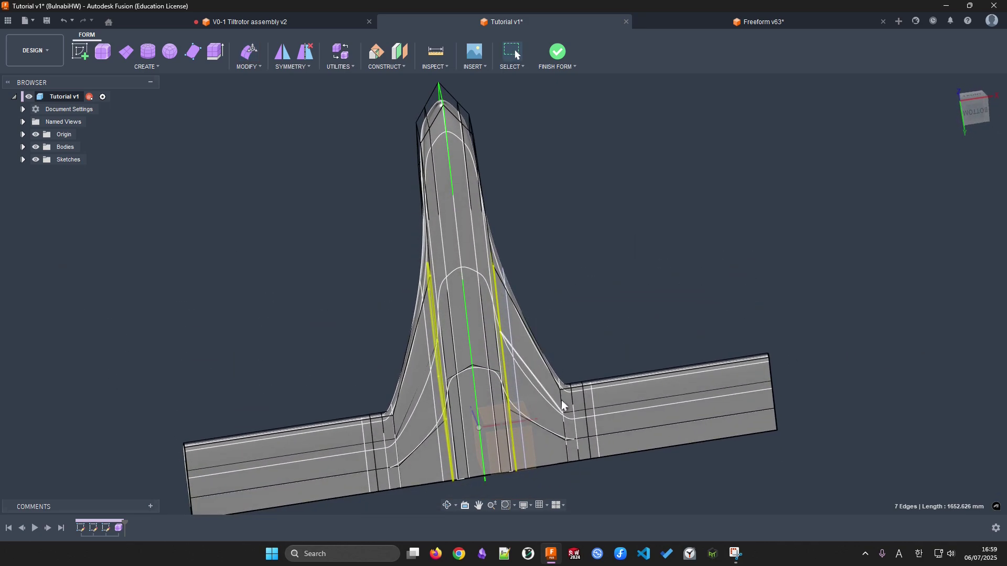
Try to move the seven-edge wing-root loop inboard by about 178 mm, and undo the change
scroll(561, 398, up, 3)
double_click(571, 380)
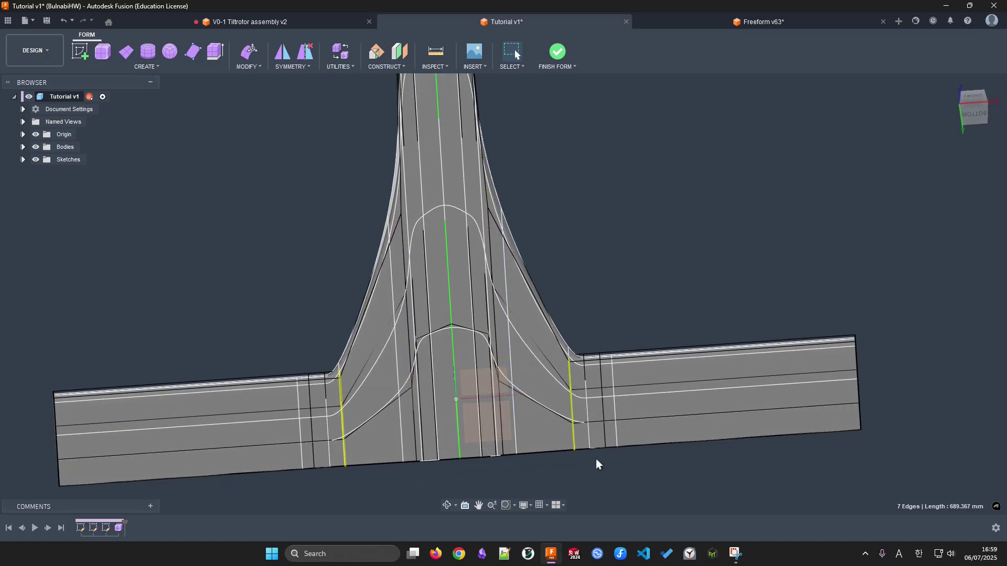
drag(600, 394, 535, 406)
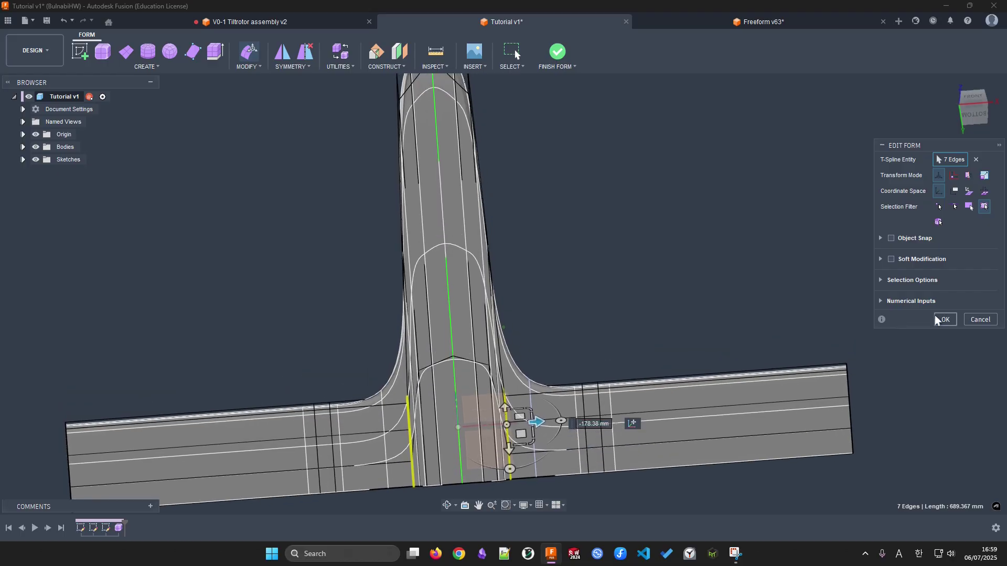
shift+middle_drag(814, 314, 635, 275)
key(ctrl+z)
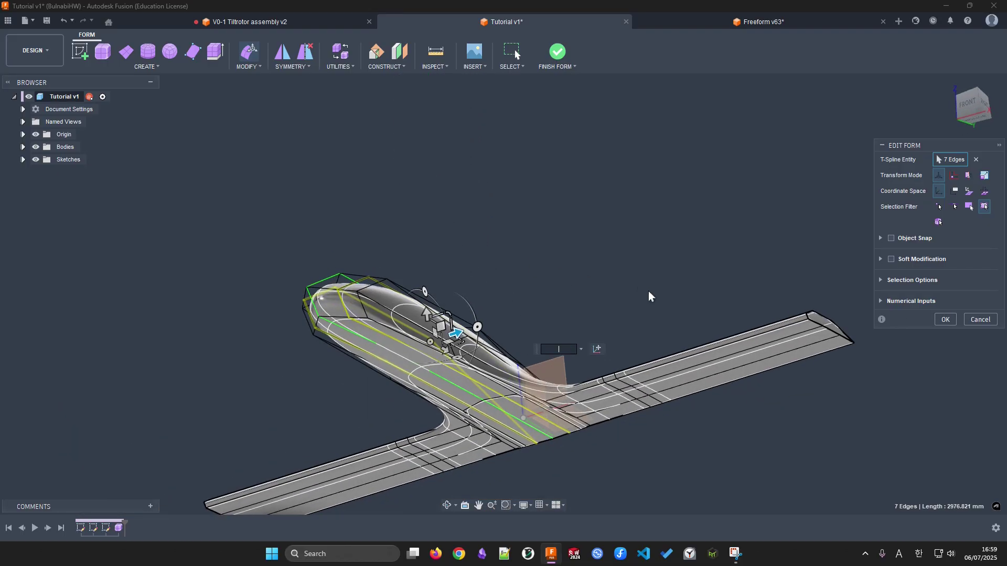
click(979, 322)
Move the seven-edge loop near the wing root inboard toward the centre body and switch the body to smooth display
shift+middle_drag(540, 305, 560, 304)
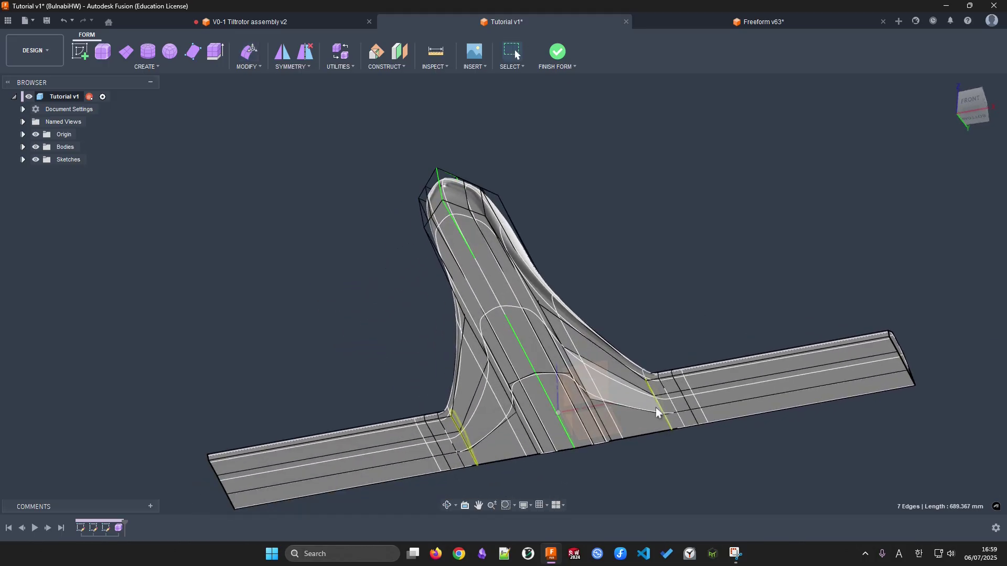
key(m)
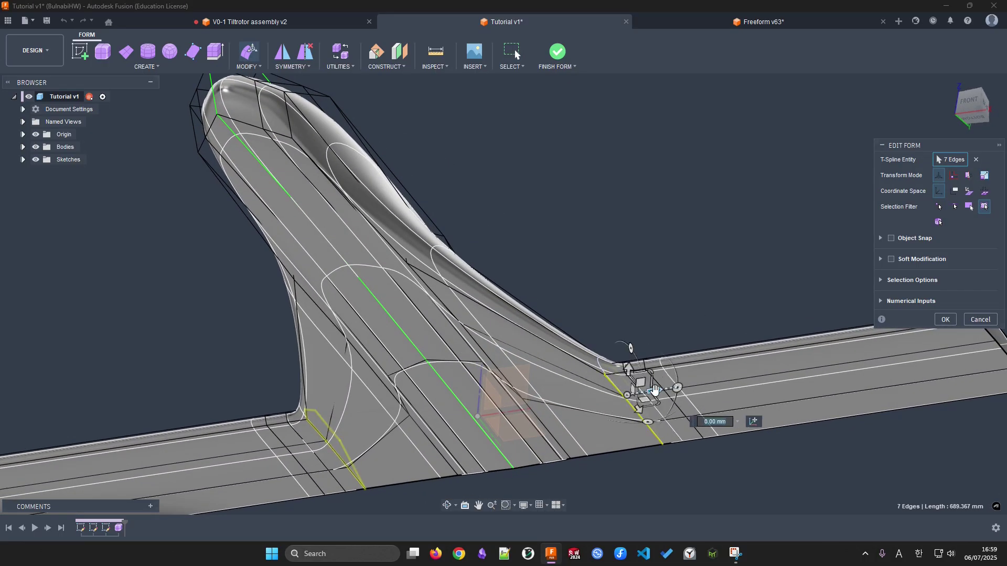
drag(650, 398, 587, 411)
click(945, 320)
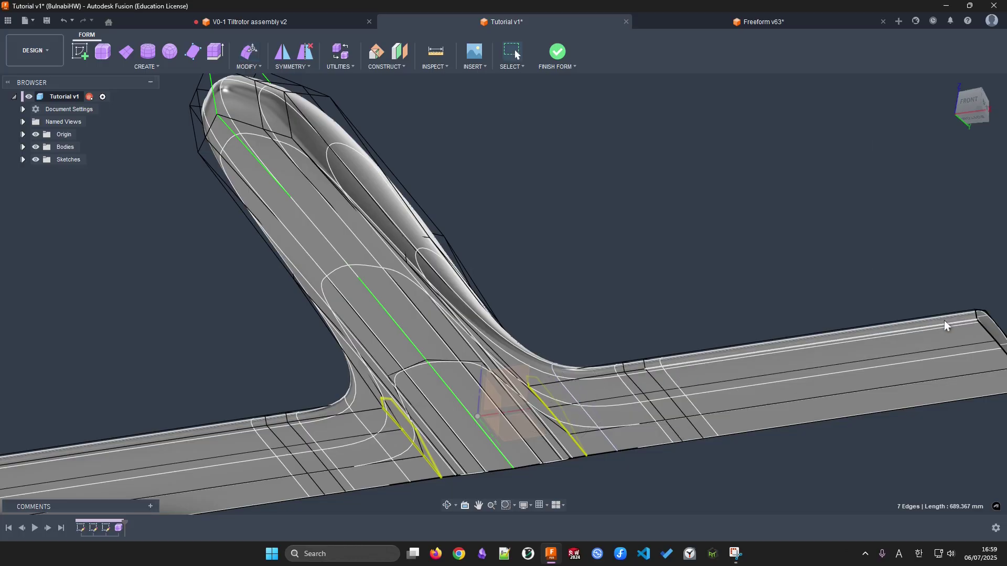
double_click(323, 143)
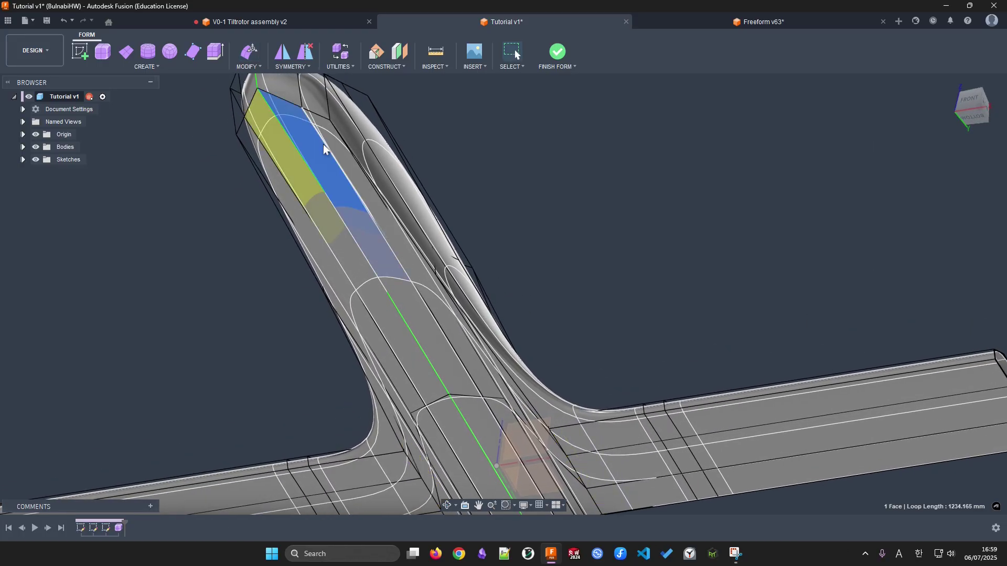
click(490, 185)
scroll(514, 188, down, 3)
shift+middle_drag(544, 193, 617, 379)
key(alt+3)
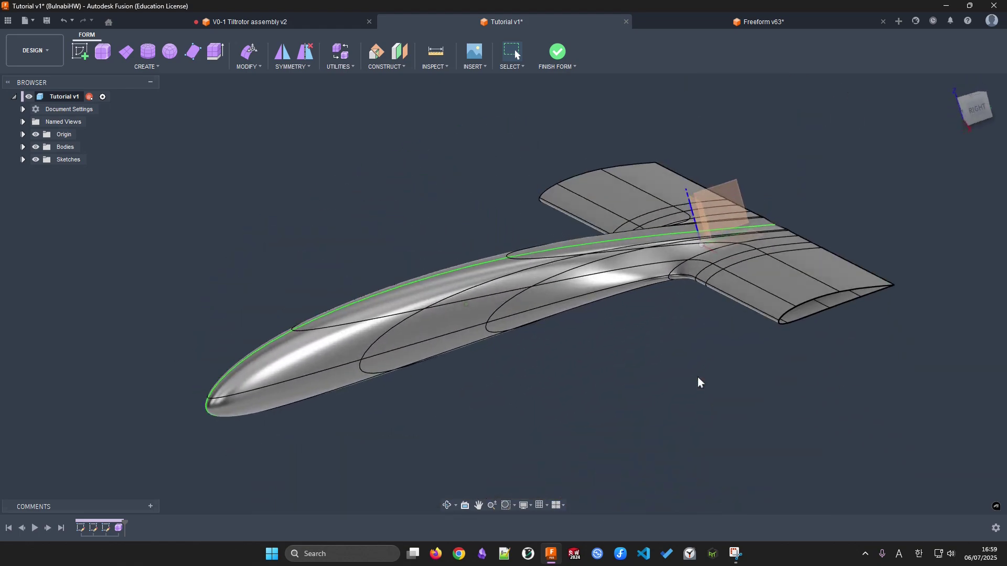
In box display, move the forward underside centreline vertex aft by about 66 mm and down by about 20 mm
key(alt+1)
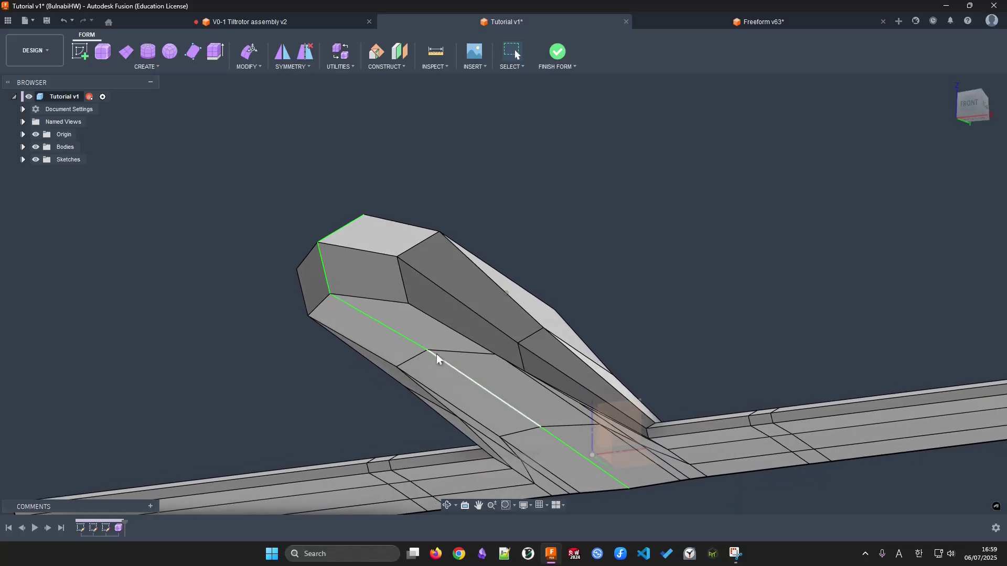
click(436, 354)
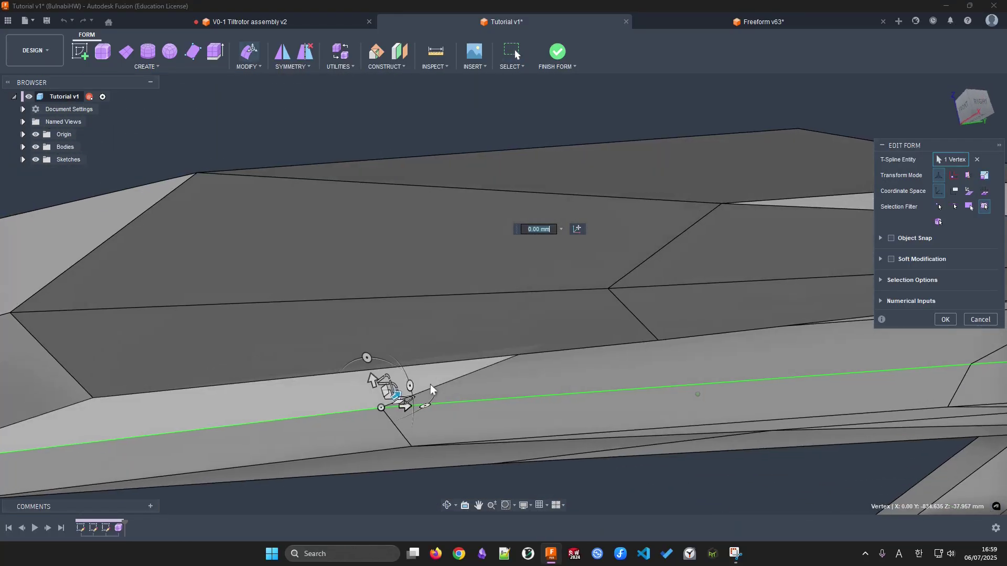
shift+middle_drag(430, 385, 528, 363)
drag(523, 345, 582, 348)
drag(551, 318, 556, 339)
shift+middle_drag(569, 394, 637, 346)
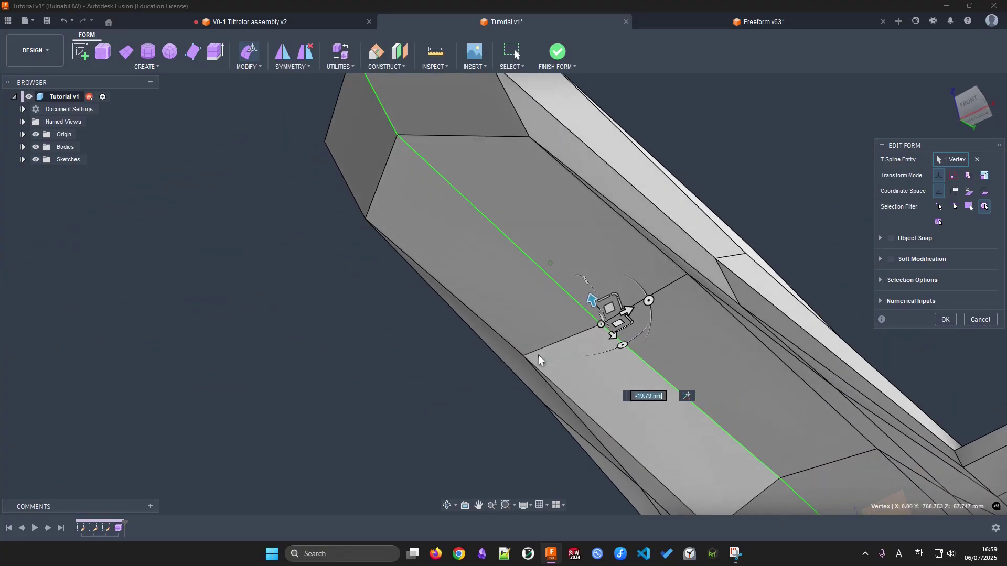
Lower the side vertex beside the forward underside centreline vertex, and lower that centreline vertex by about another 24 mm
click(527, 357)
shift+middle_drag(528, 357, 435, 320)
drag(406, 231, 409, 300)
shift+middle_drag(550, 328, 609, 369)
click(663, 255)
drag(575, 265, 573, 295)
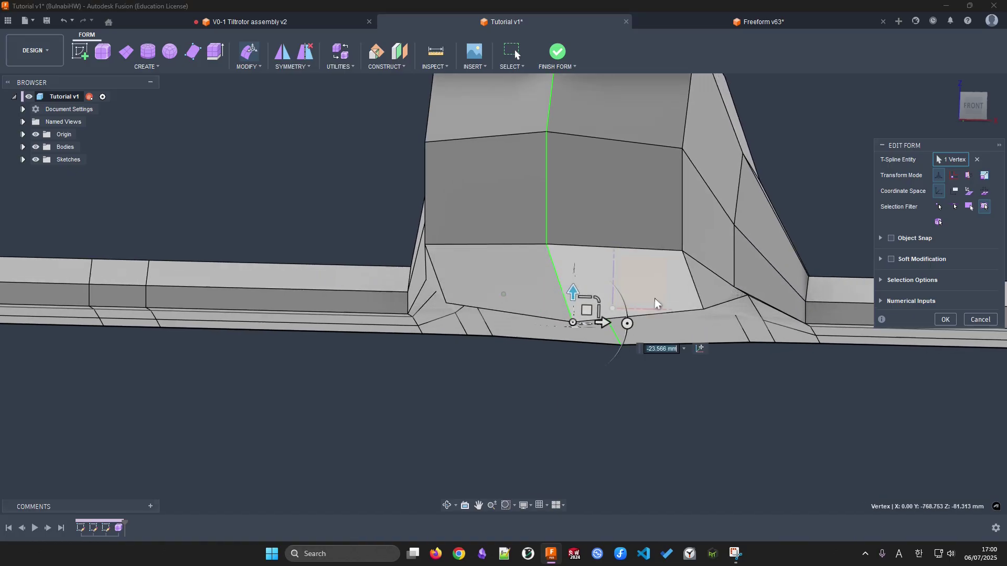
Lower the underside centreline vertex just ahead of the wing by about 35 mm
click(745, 303)
shift+middle_drag(746, 303, 724, 273)
drag(721, 334, 721, 334)
click(702, 394)
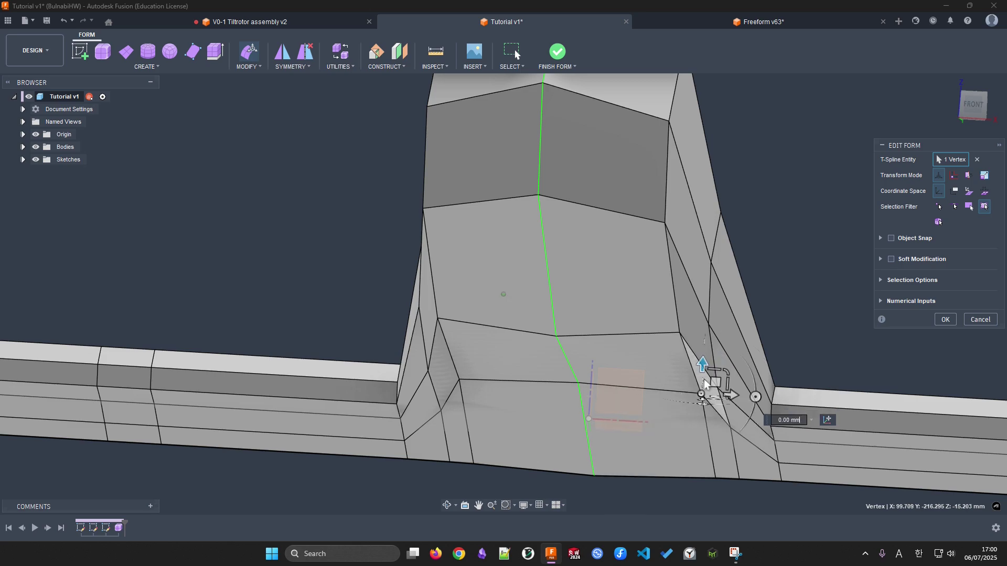
click(573, 383)
drag(577, 352, 572, 398)
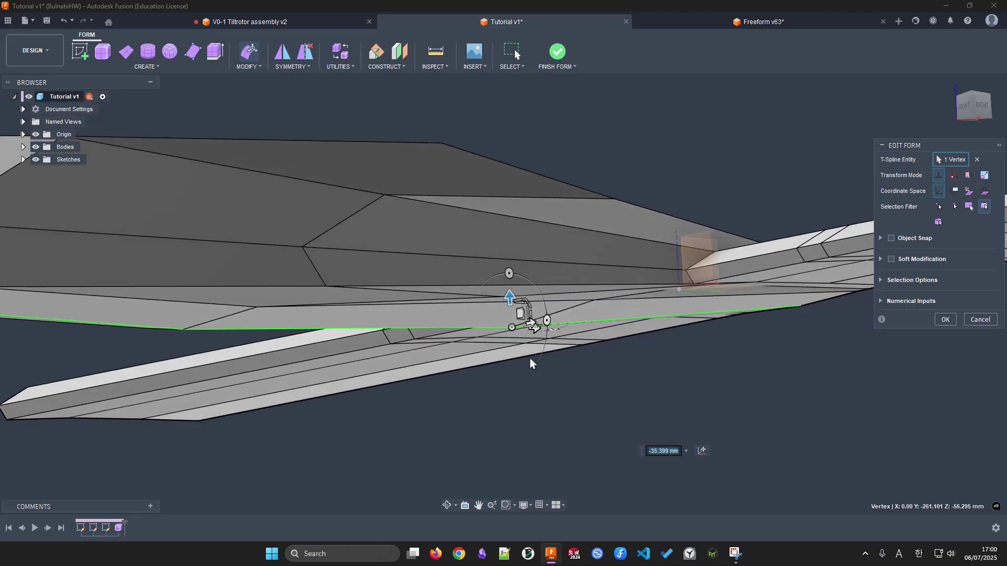
Nudge the underside vertex beside the centreline just ahead of the wing and lower it slightly
shift+middle_drag(530, 358, 546, 344)
click(577, 295)
click(484, 295)
mouse_move(538, 337)
mouse_down()
mouse_move(555, 337)
mouse_move(544, 337)
mouse_up()
shift+middle_drag(545, 337, 488, 378)
drag(516, 308, 516, 318)
Lower the outer underside vertex at the wing root by about 12 mm
shift+middle_drag(530, 322, 555, 313)
click(541, 338)
drag(556, 315, 553, 336)
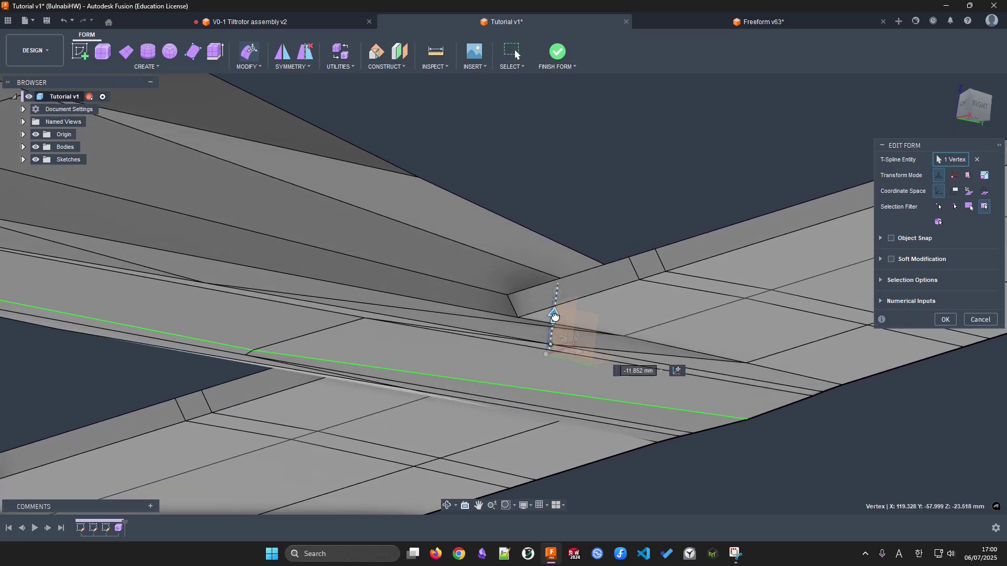
Slide the underside centreline vertex ahead of the wing aft, and move the outer wing-root vertex of its row aft by about 112 mm
click(257, 348)
shift+middle_drag(283, 347, 520, 288)
drag(496, 307, 573, 395)
shift+middle_drag(573, 395, 459, 322)
click(455, 288)
drag(457, 321, 474, 446)
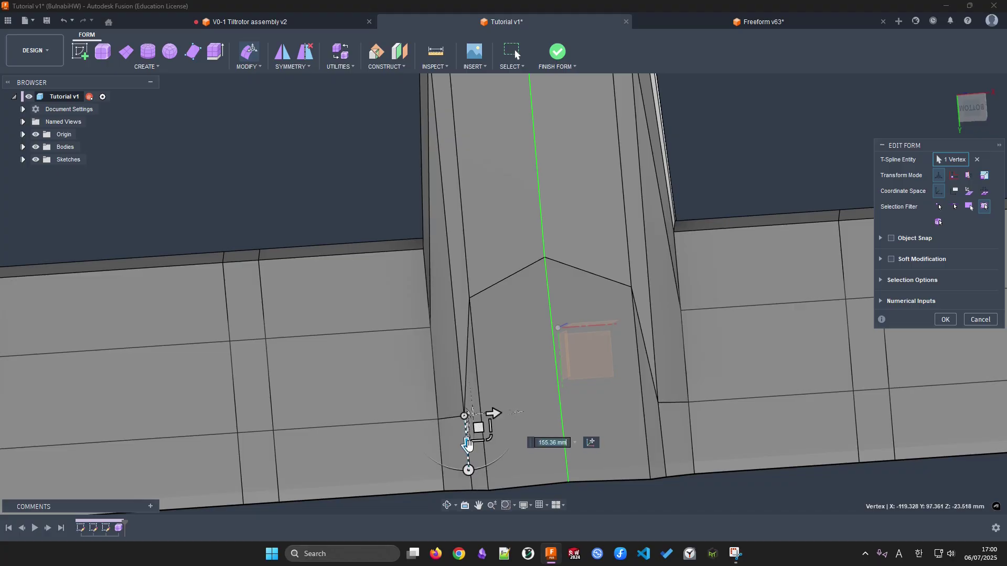
drag(467, 446, 464, 410)
Slide the inner side vertex and the centreline vertex of the same underside row aft, the centreline one finally by about 37 mm
click(469, 299)
drag(475, 338, 480, 388)
click(544, 258)
drag(549, 297, 553, 353)
click(474, 347)
drag(479, 376, 478, 399)
drag(550, 313, 551, 342)
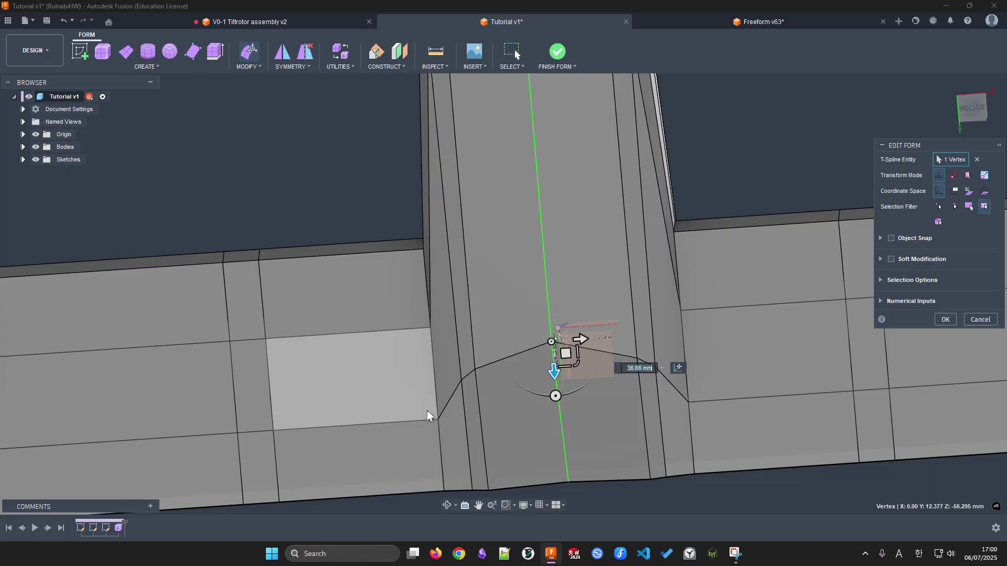
Slide the wing-side vertex of the underside row forward and the centreline vertex aft by about 5 mm
click(688, 394)
drag(691, 429, 695, 402)
click(655, 367)
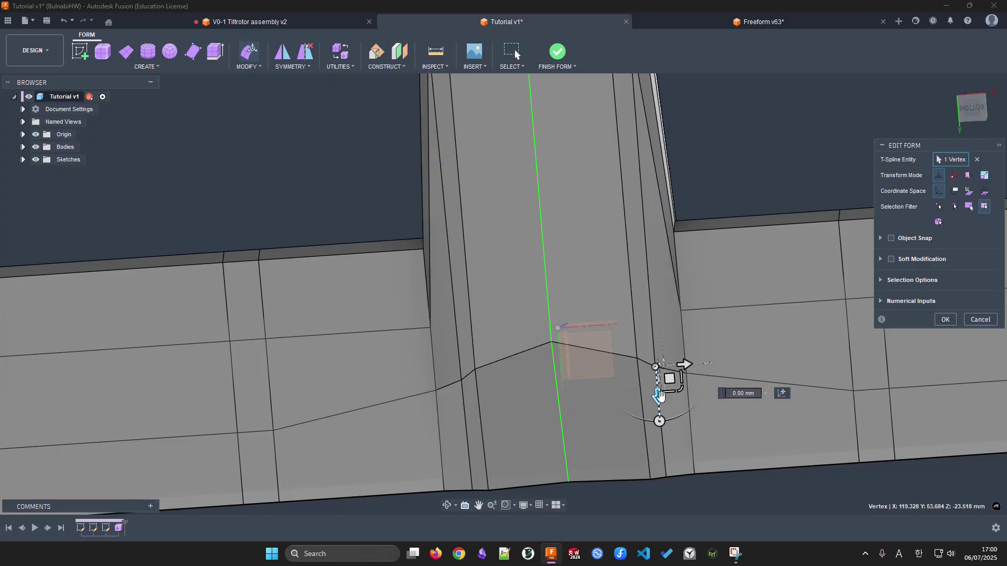
click(551, 343)
drag(552, 369, 553, 373)
Slide a fuselage side vertex ahead of the wing aft, and shift a side vertex of the body by about 37 mm
scroll(553, 374, down, 2)
shift+middle_drag(553, 374, 481, 252)
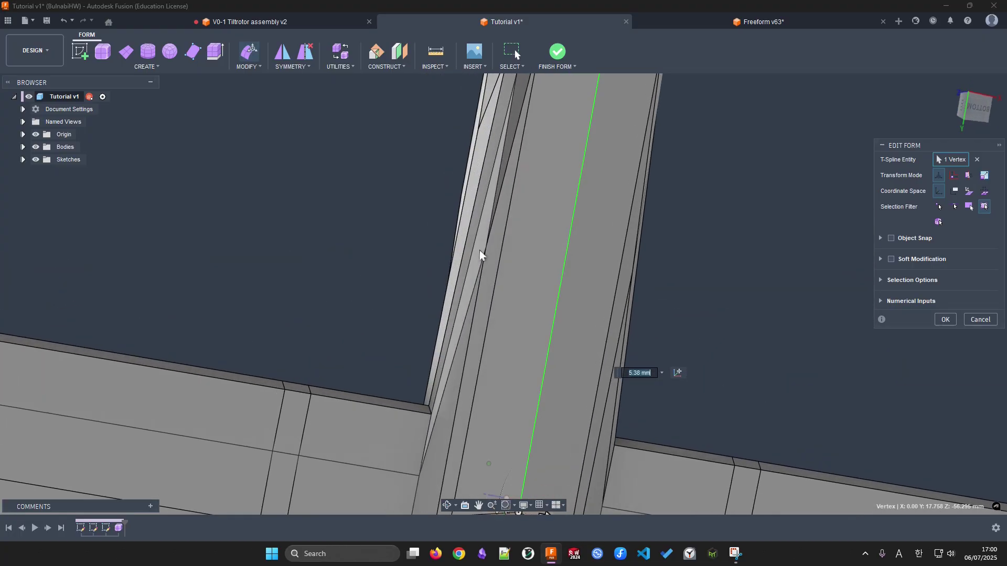
click(481, 272)
drag(477, 295, 479, 376)
shift+middle_drag(478, 377, 593, 285)
click(589, 276)
drag(584, 277, 533, 288)
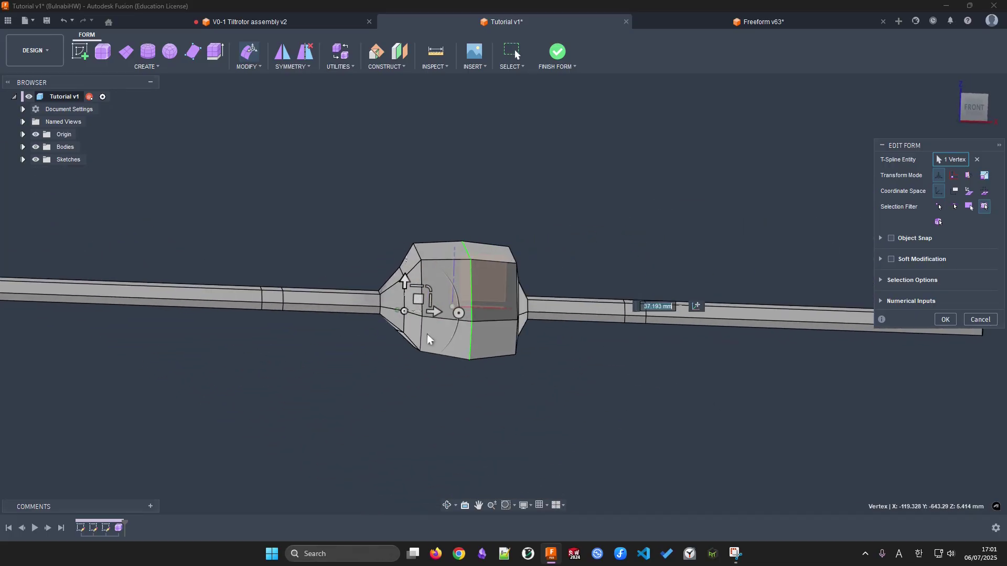
Move the fuselage side vertex inboard and the nose's lower side vertex inboard by about 13 mm
click(419, 318)
shift+middle_drag(446, 369, 468, 313)
drag(472, 306, 494, 307)
shift+middle_drag(495, 306, 553, 373)
click(552, 371)
drag(585, 367, 492, 382)
Move the upper side vertex of the centre body slightly inboard
shift+middle_drag(518, 386, 496, 335)
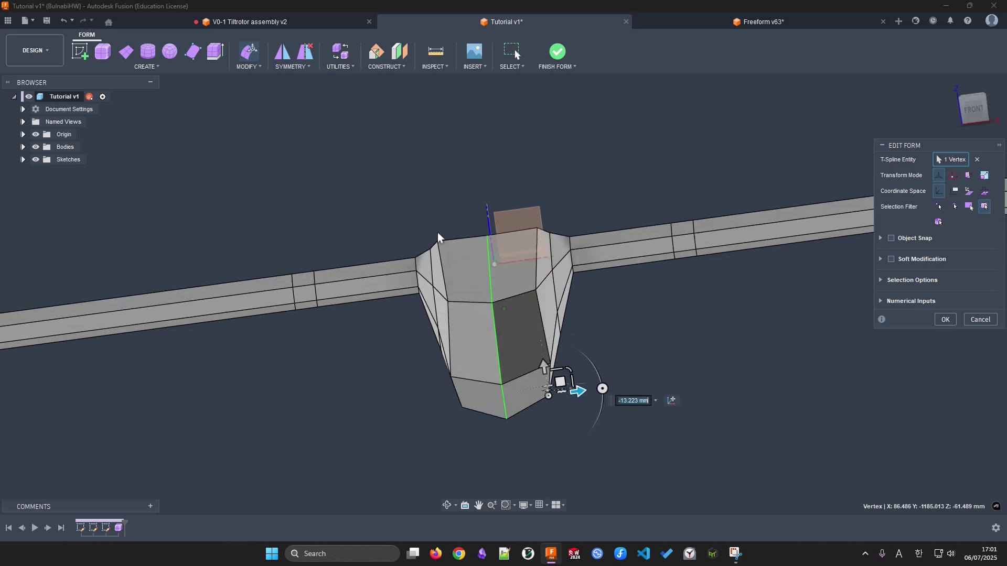
click(439, 241)
drag(471, 236, 481, 236)
Slide the centre body's top centreline vertex aft by about 328 mm
shift+middle_drag(482, 239, 504, 282)
scroll(499, 273, up, 4)
click(498, 284)
shift+middle_drag(598, 278, 495, 288)
drag(512, 291, 722, 306)
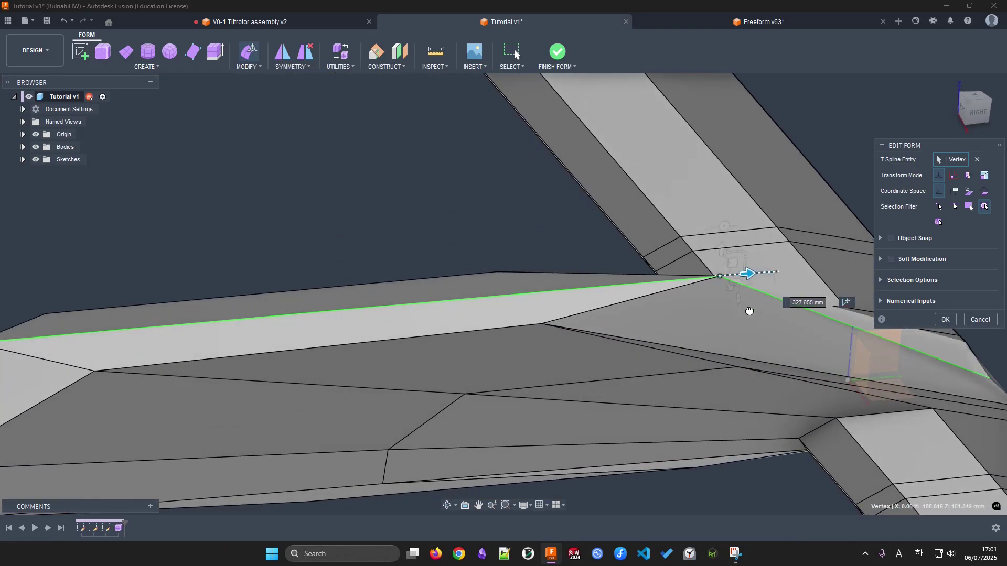
Slide the upper vertex beside the top centreline aft by about 219 mm to follow the centreline vertex
click(542, 324)
drag(572, 325, 702, 316)
shift+middle_drag(699, 329, 505, 410)
shift+middle_drag(635, 243, 576, 284)
scroll(575, 285, up, 2)
scroll(575, 285, up, 1)
drag(583, 240, 585, 273)
Nudge the side vertex just below the moved upper vertex at the rear of the centre body
shift+middle_drag(479, 311, 548, 260)
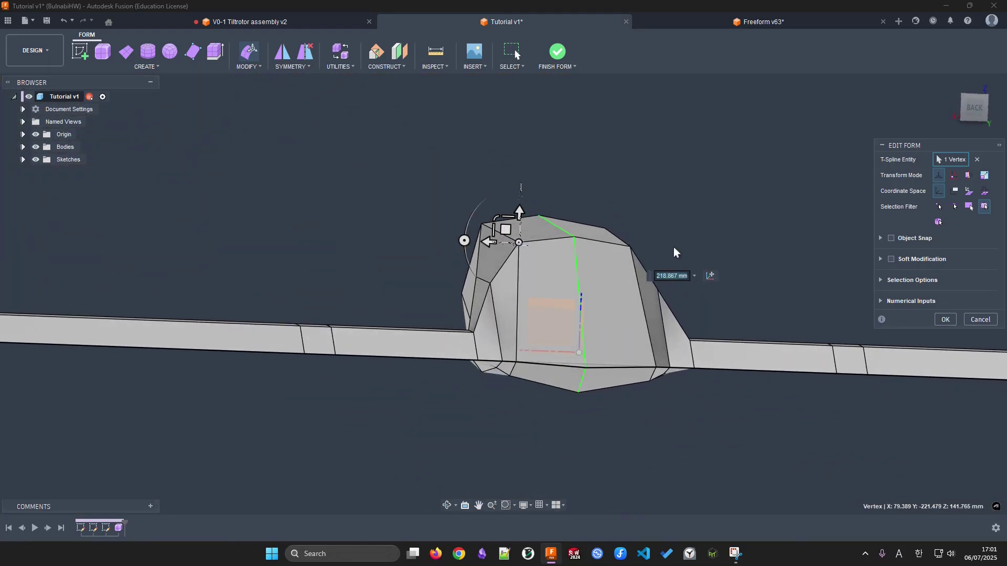
shift+middle_drag(674, 248, 561, 247)
shift+middle_drag(452, 289, 538, 323)
click(507, 287)
drag(513, 290, 523, 296)
Examine the reshaped fuselage and wing-root blend in smooth display and compare it with the box display
shift+middle_drag(535, 322, 582, 336)
scroll(582, 335, down, 3)
click(636, 471)
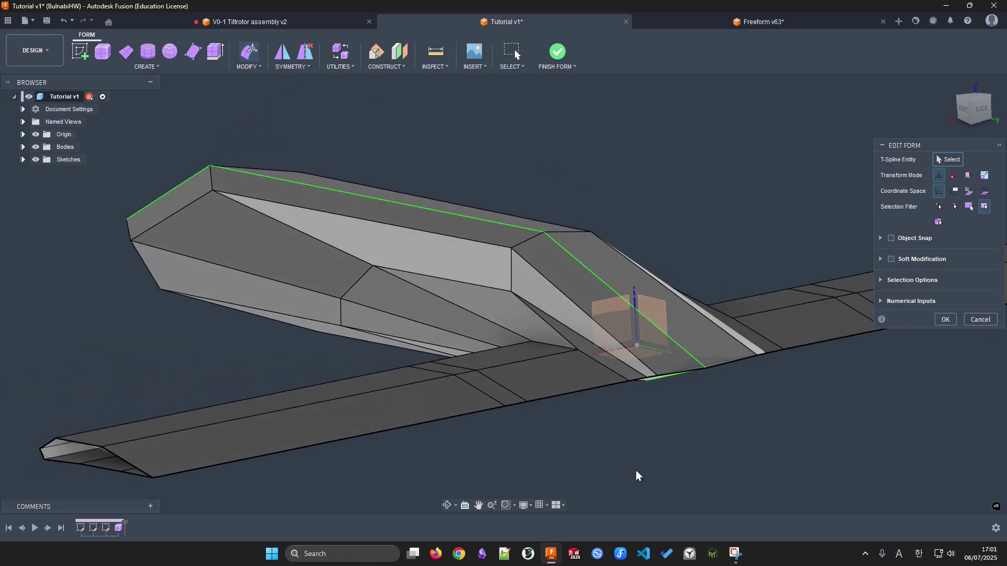
key(alt+2)
key(alt+3)
shift+middle_drag(628, 472, 625, 385)
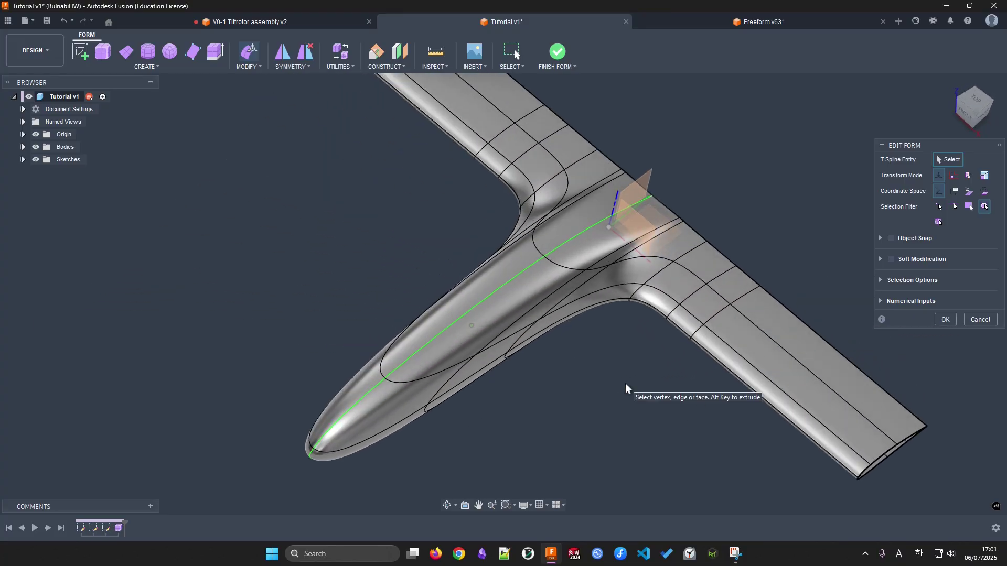
key(alt+1)
key(alt+3)
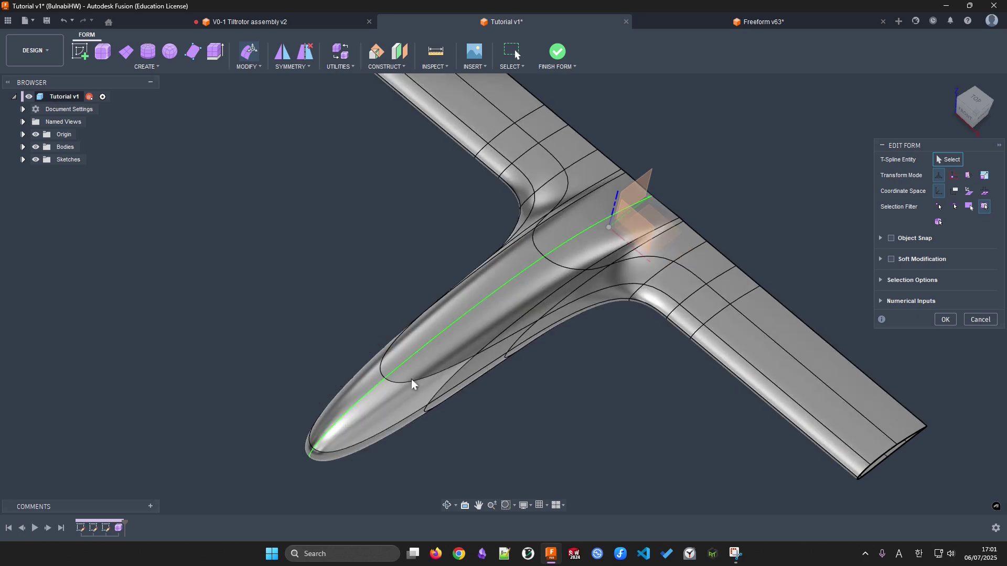
In box display, move the top centreline vertex at the nose aft by about 63 mm and up by about 6 mm
key(alt+1)
shift+middle_drag(504, 402, 428, 347)
click(430, 346)
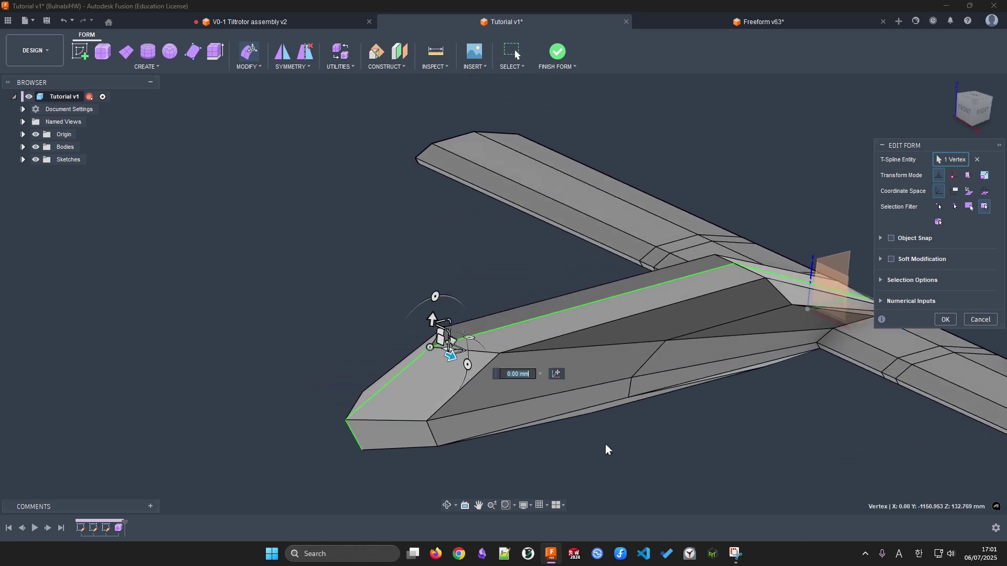
scroll(446, 344, up, 4)
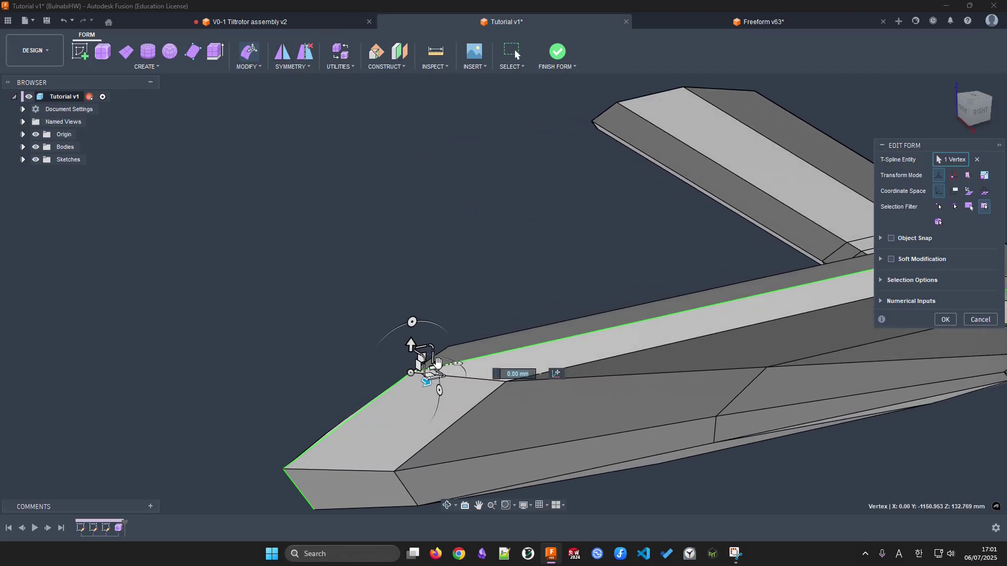
shift+middle_drag(439, 364, 434, 375)
drag(430, 374, 476, 362)
shift+middle_drag(476, 362, 476, 323)
drag(452, 304, 452, 297)
scroll(672, 421, down, 3)
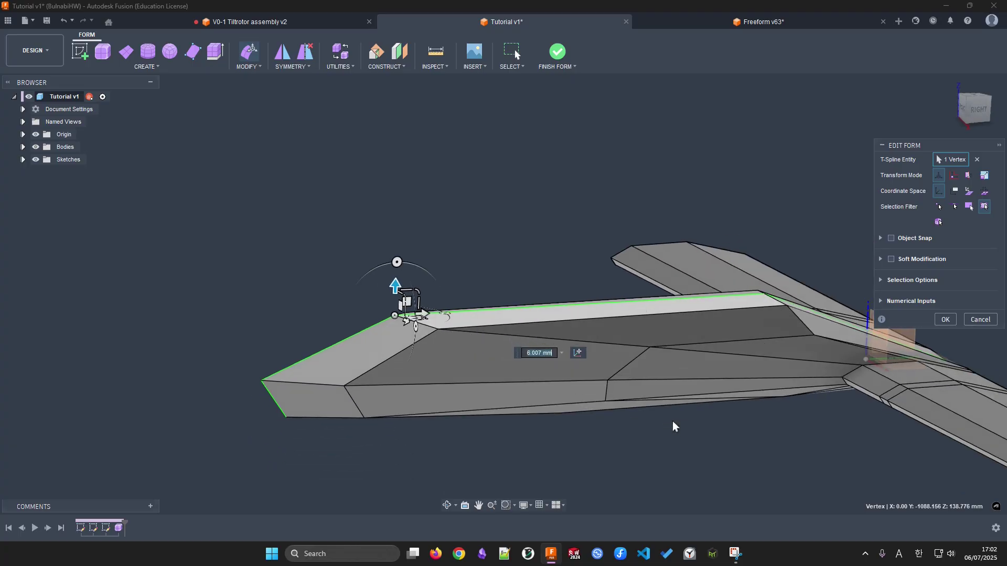
In control-frame display, nudge the control vertices at the rear of the centre body near the trailing edge
key(alt+2)
shift+middle_drag(609, 399, 541, 391)
shift+middle_drag(395, 341, 635, 384)
click(617, 373)
drag(632, 384, 646, 389)
shift+middle_drag(646, 388, 633, 351)
click(499, 358)
click(638, 348)
drag(638, 331, 636, 318)
double_click(505, 358)
shift+middle_drag(506, 358, 565, 383)
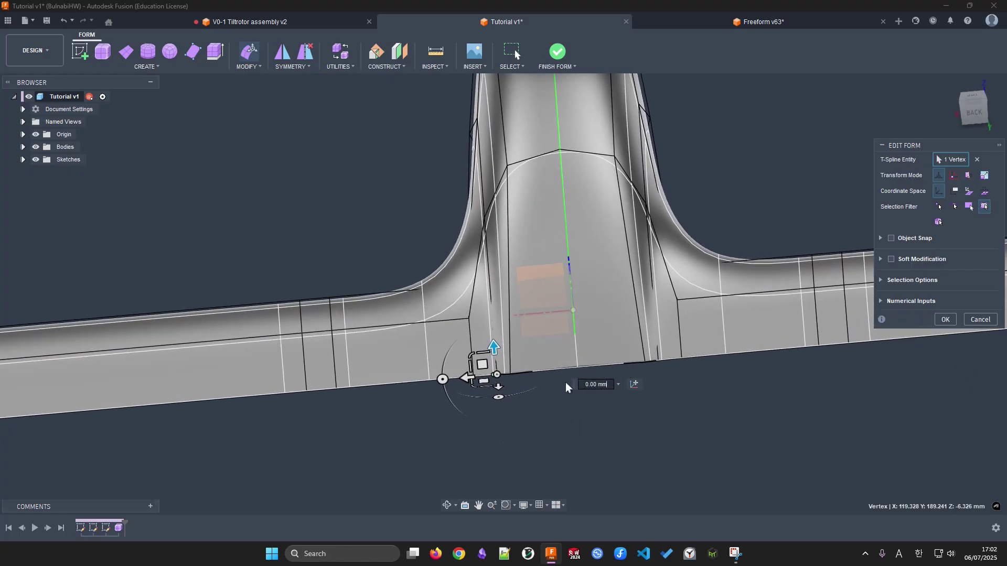
Scale the twelve trailing-edge edges in the chord direction to straighten the trailing edge across the centre body
scroll(567, 429, down, 3)
shift+middle_drag(566, 430, 565, 316)
scroll(566, 316, up, 2)
shift+middle_drag(551, 282, 555, 294)
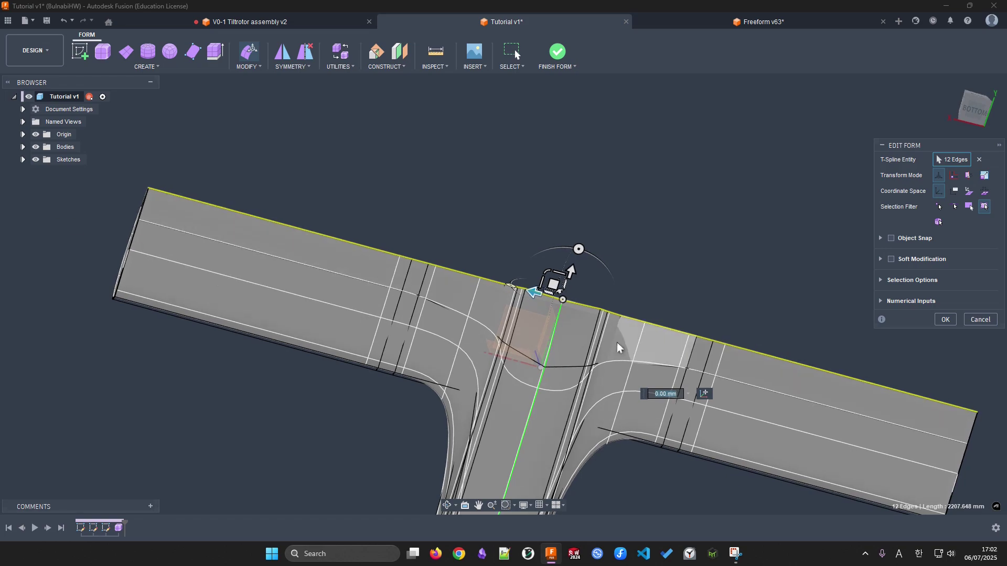
drag(561, 273, 639, 162)
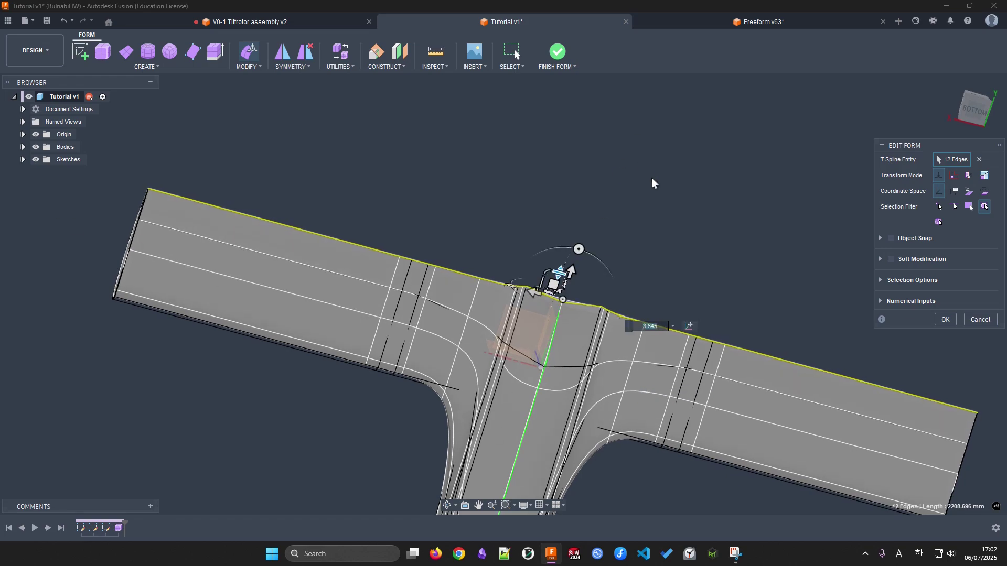
key(Return)
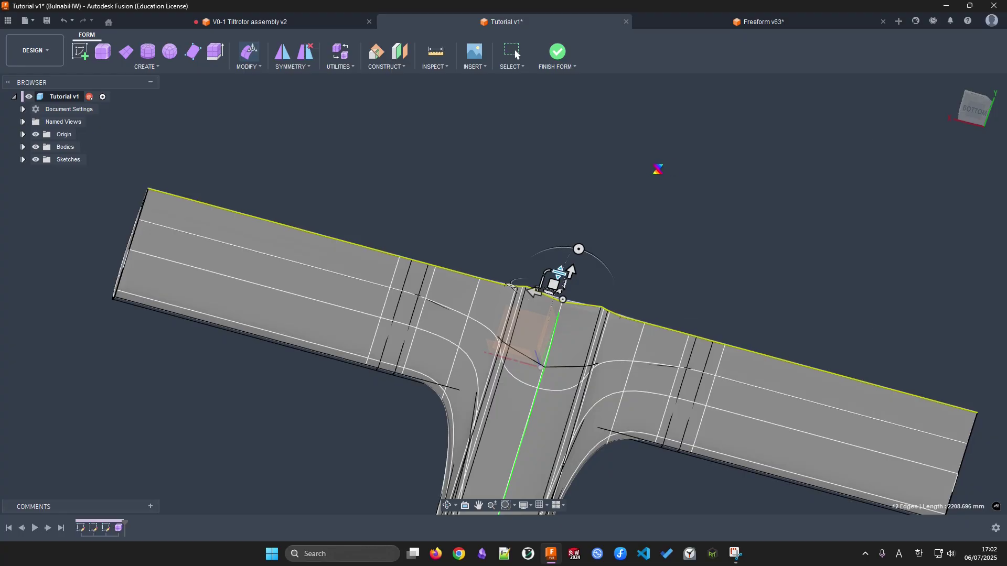
click(698, 216)
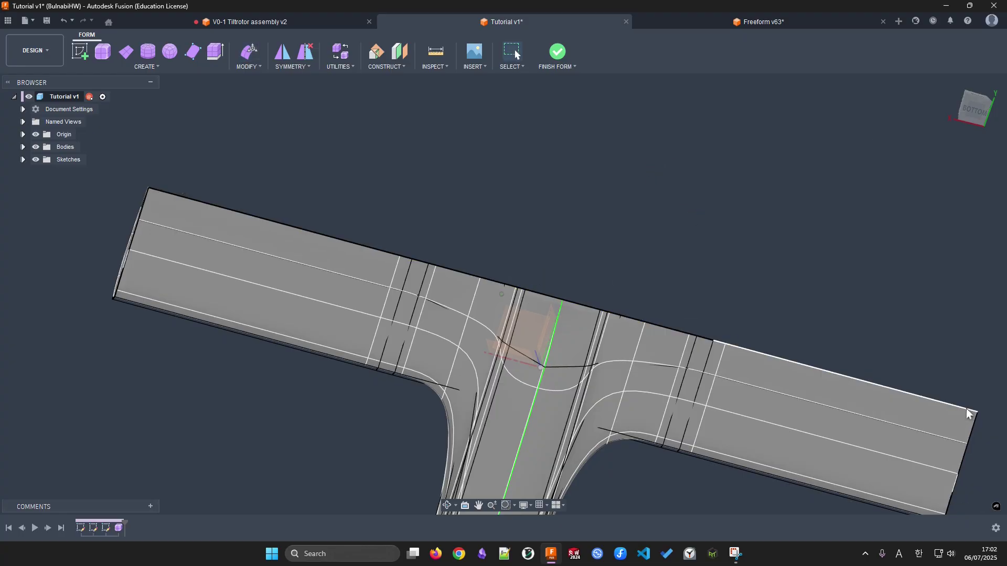
Reselect the twelve trailing-edge edges and scale them vertically to level the trailing edge across the span
double_click(642, 300)
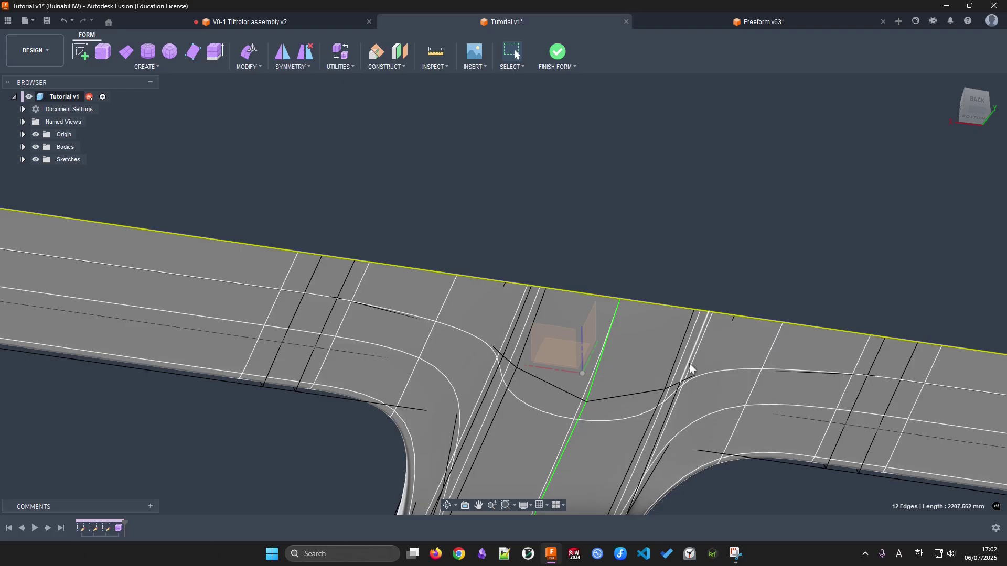
key(e)
drag(579, 309, 575, 419)
key(Return)
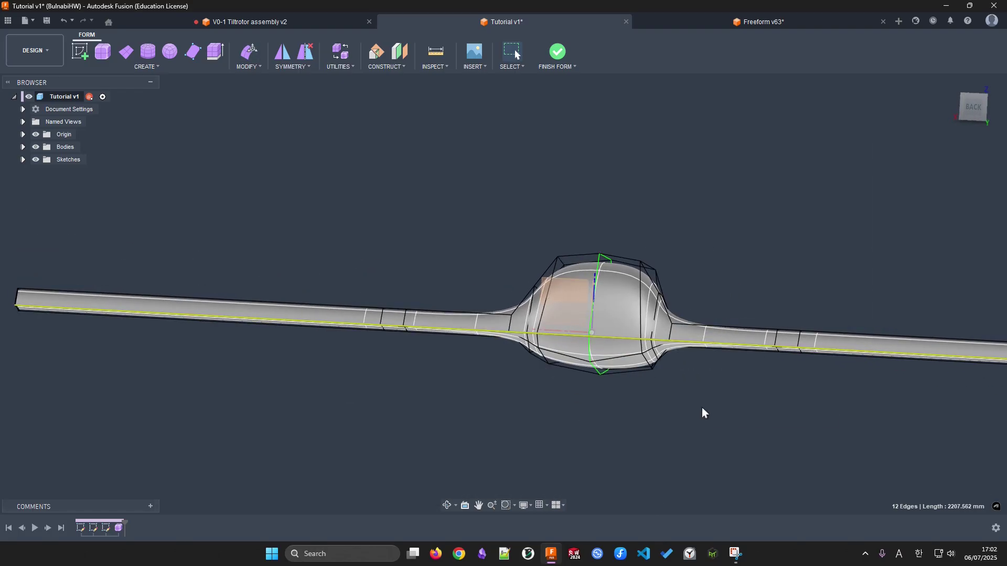
shift+middle_drag(702, 407, 828, 326)
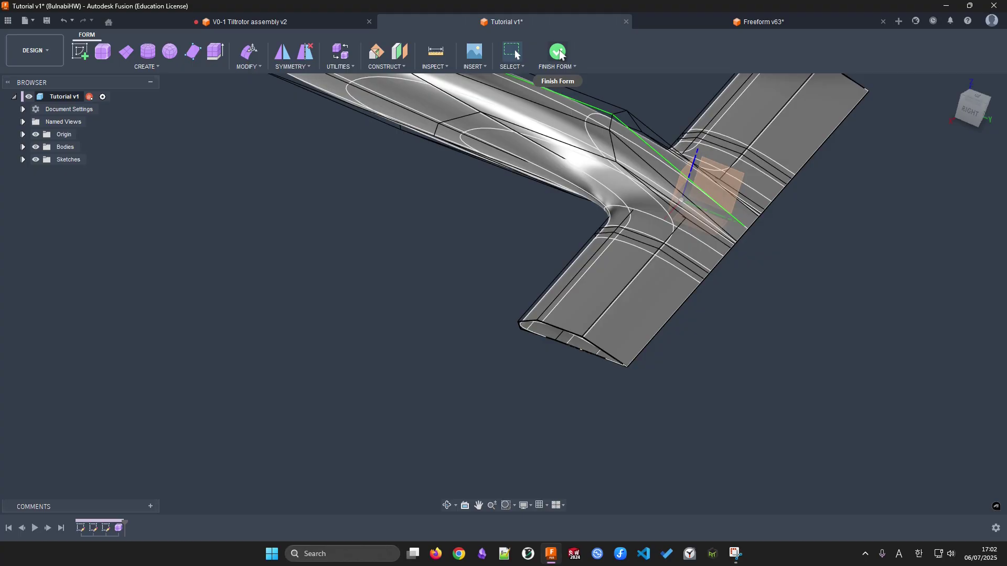
shift+middle_drag(463, 338, 262, 357)
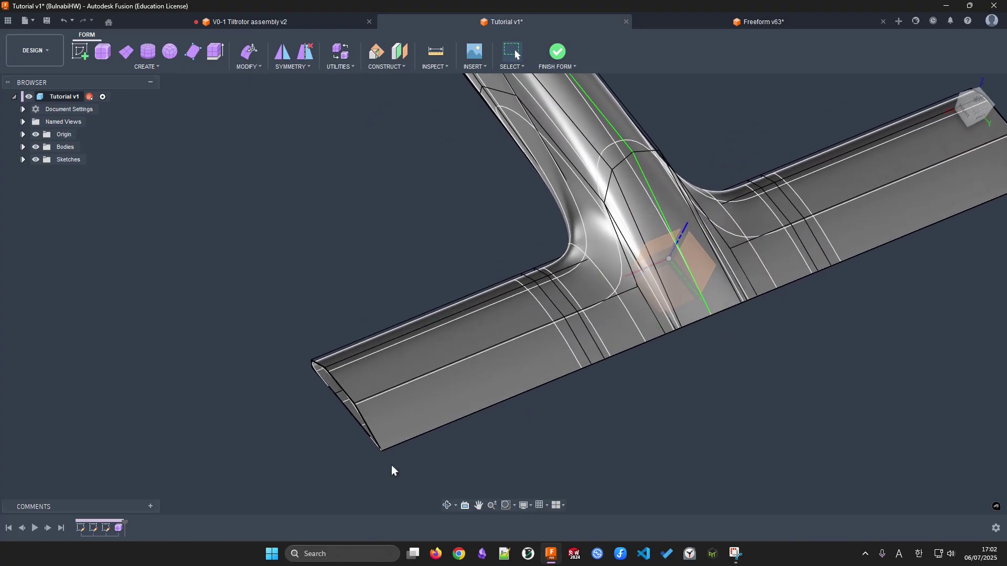
Fill the open wing-tip hole in Collapse mode with Weld Center Vertices and Keep Creases enabled
double_click(336, 380)
shift+middle_drag(409, 379, 517, 336)
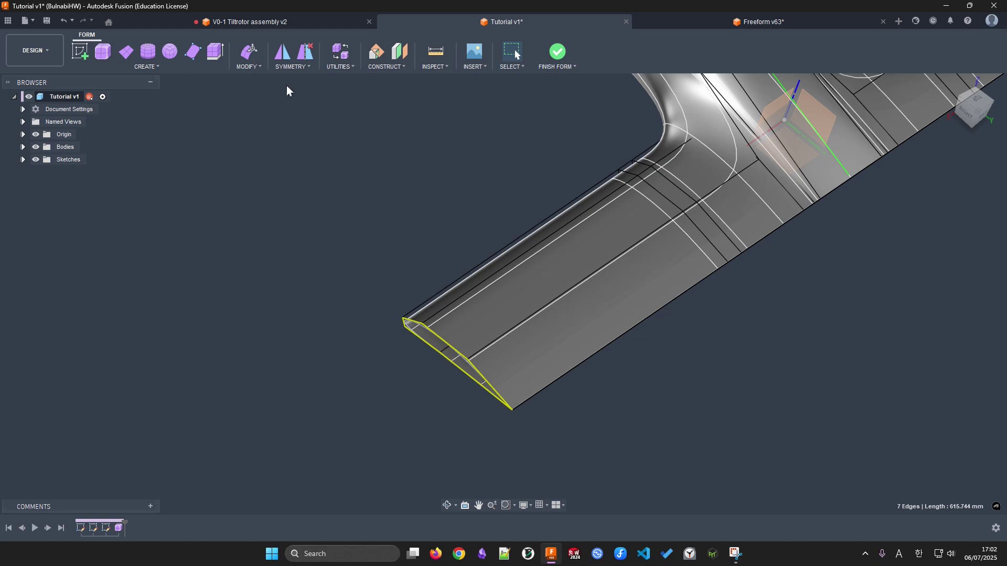
click(251, 65)
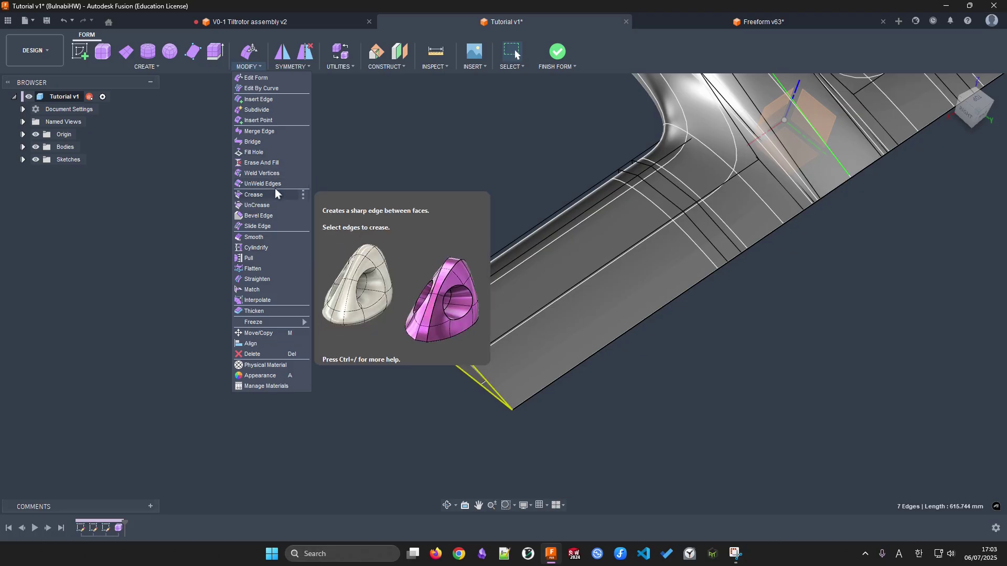
click(281, 152)
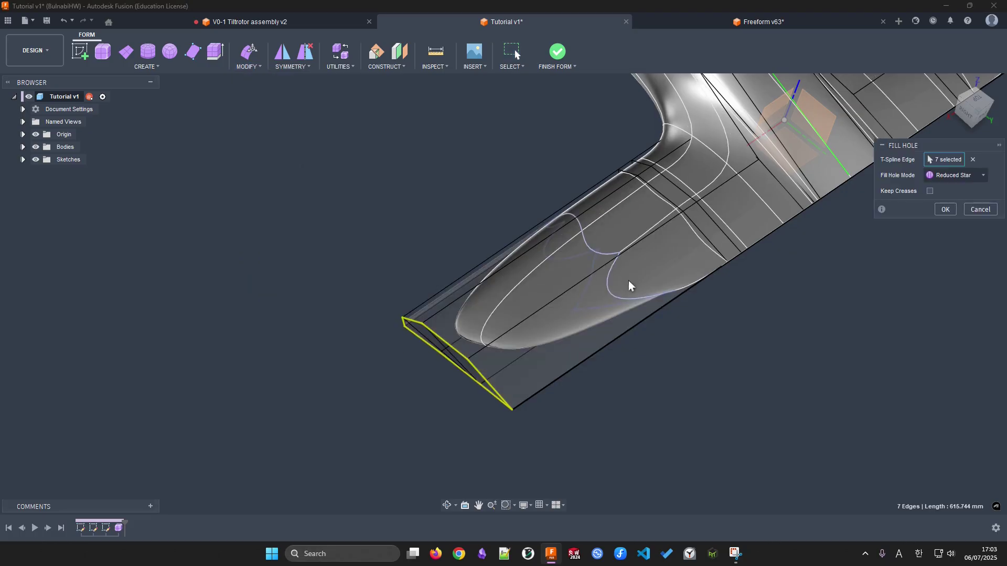
shift+middle_drag(906, 257, 953, 208)
click(962, 173)
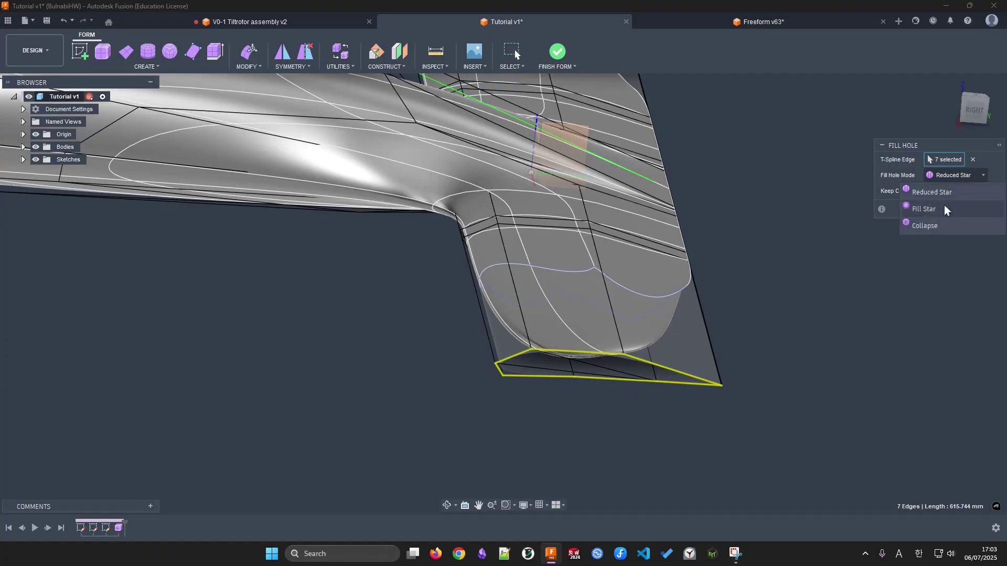
click(936, 221)
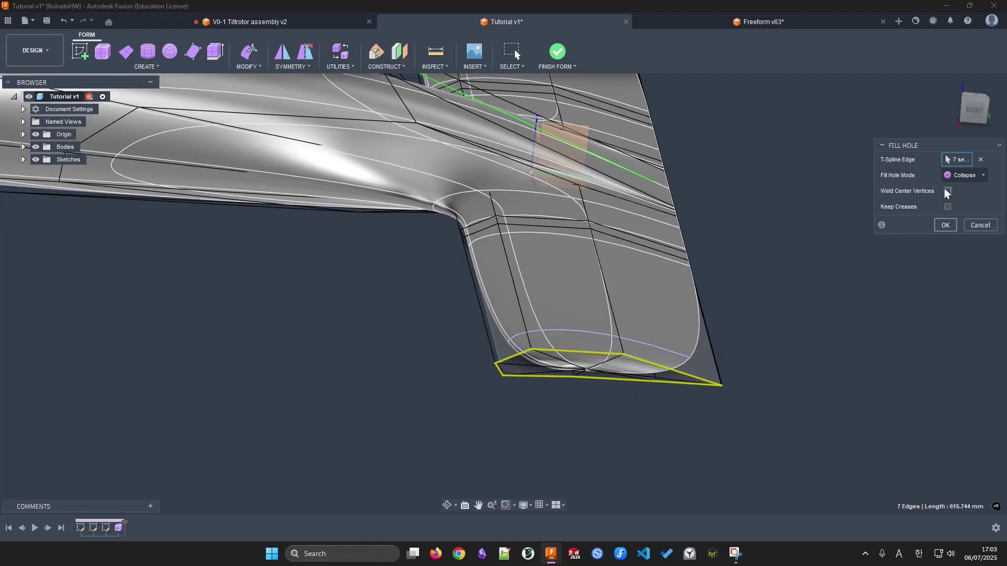
click(948, 191)
click(947, 207)
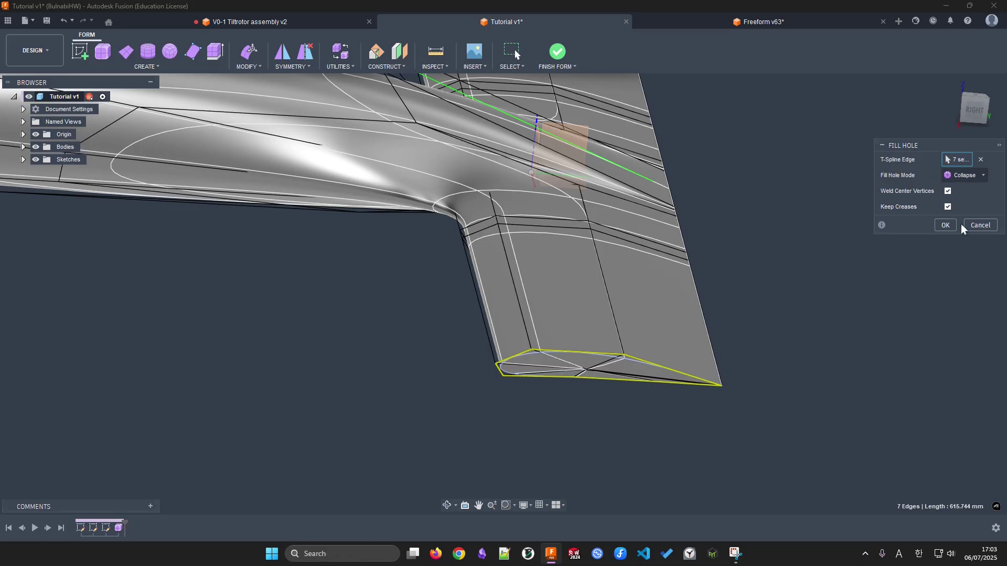
click(959, 174)
click(939, 226)
click(937, 228)
Pull the centre vertex of the filled wing tip about 124 mm outboard and about 30 mm forward
shift+middle_drag(767, 348, 703, 362)
click(585, 360)
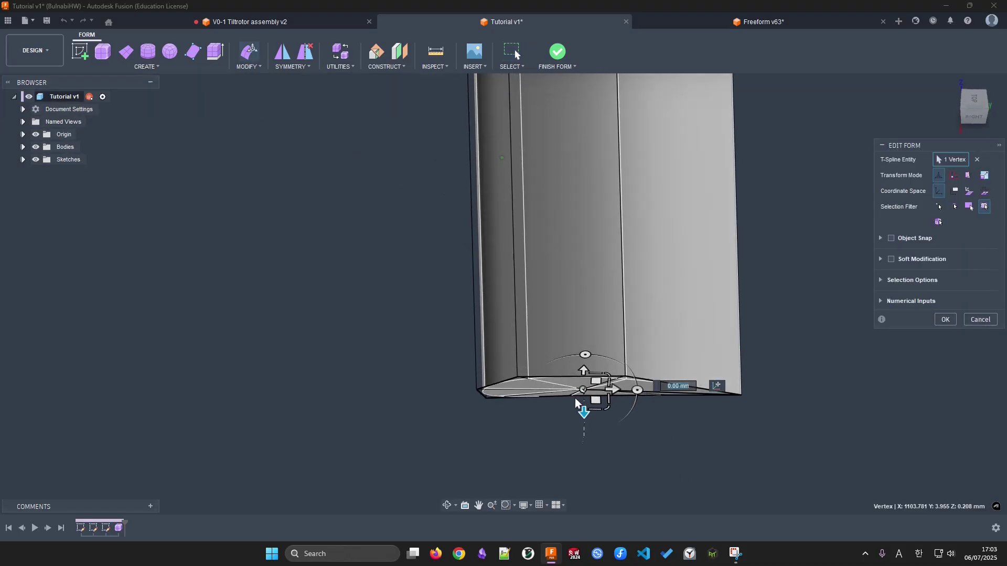
drag(583, 412, 572, 441)
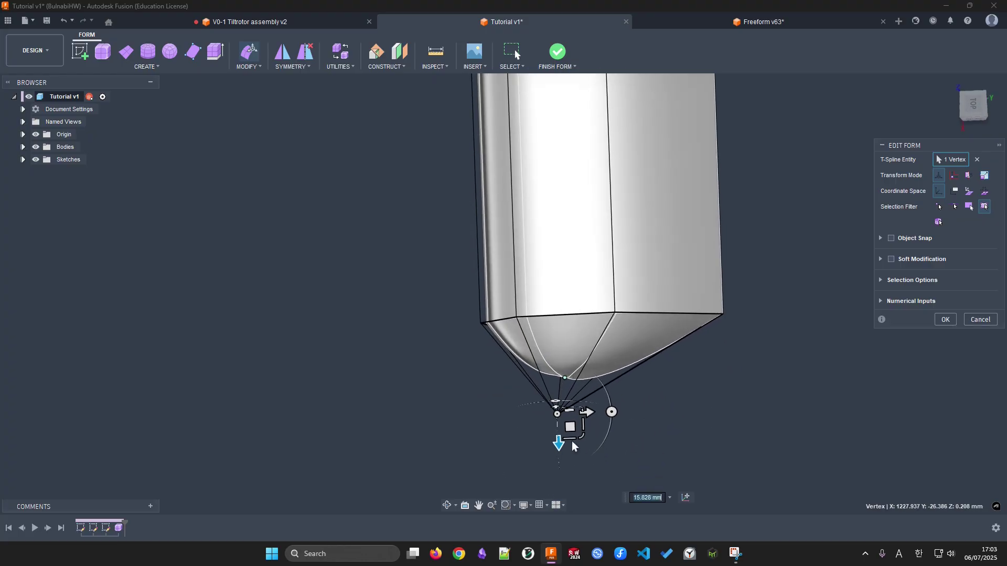
click(946, 319)
Uncrease the wing-tip edge running from the pulled-out tip vertex to the trailing-edge corner
click(640, 364)
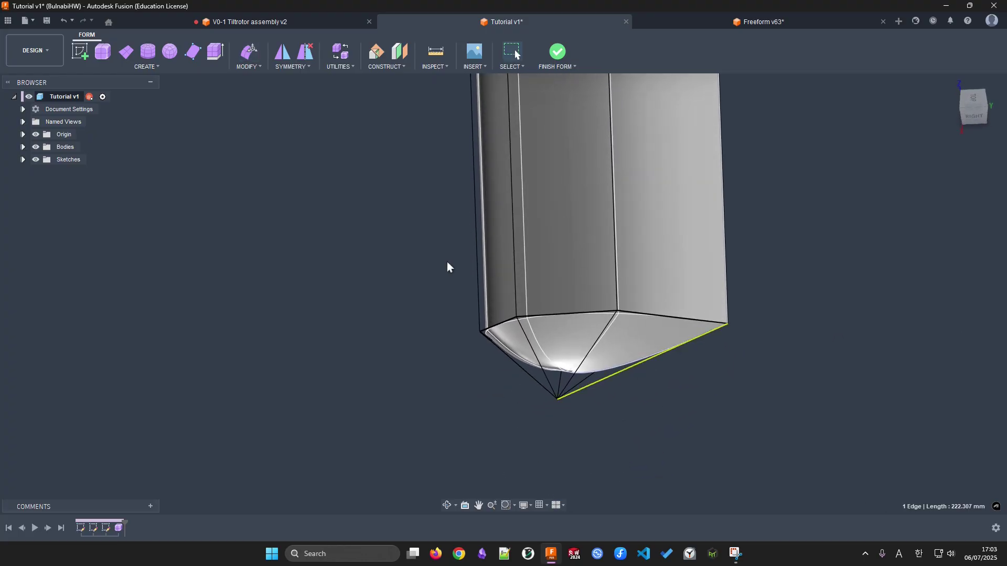
click(255, 65)
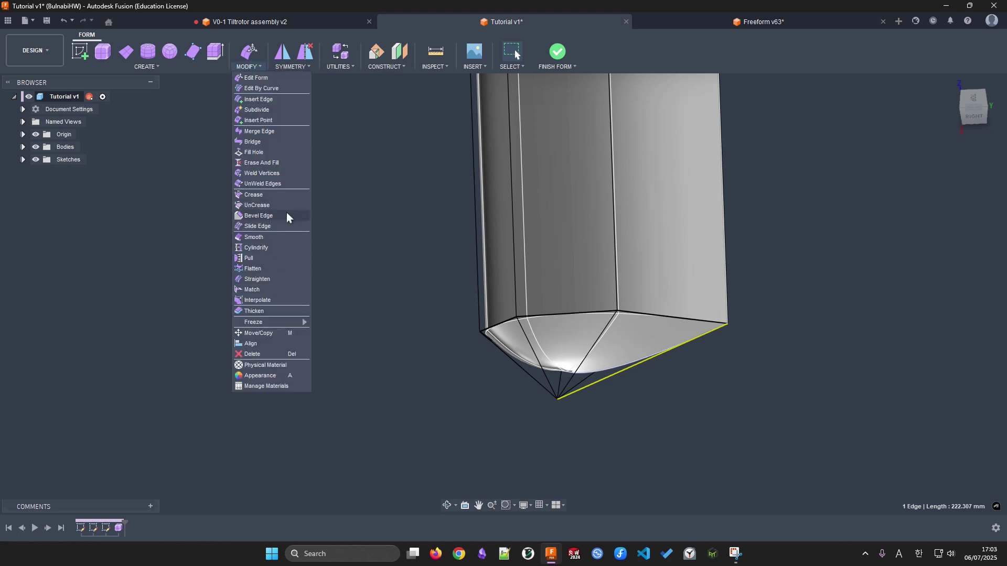
shift+middle_drag(640, 364, 735, 291)
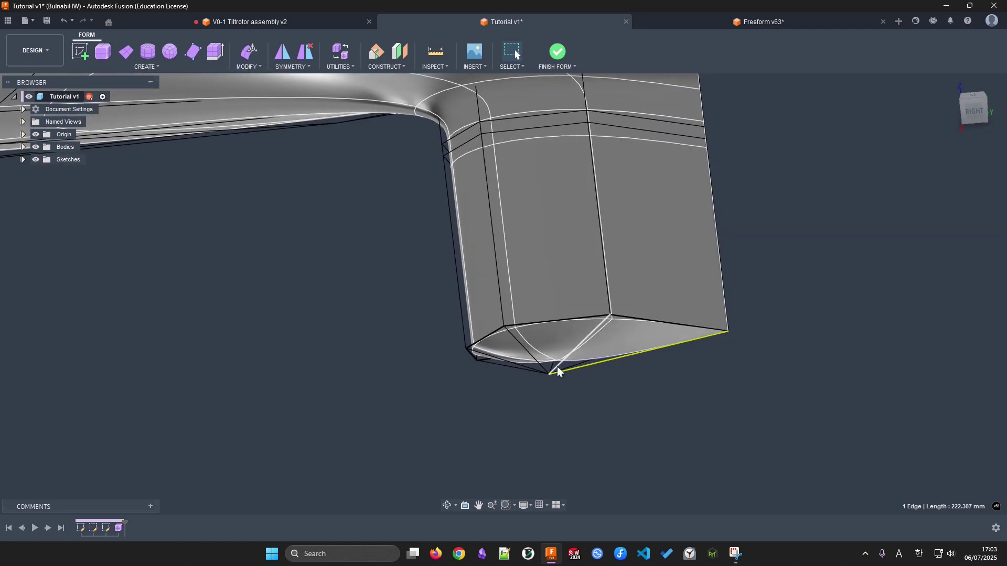
shift+middle_drag(684, 407, 646, 391)
shift+middle_drag(588, 316, 572, 389)
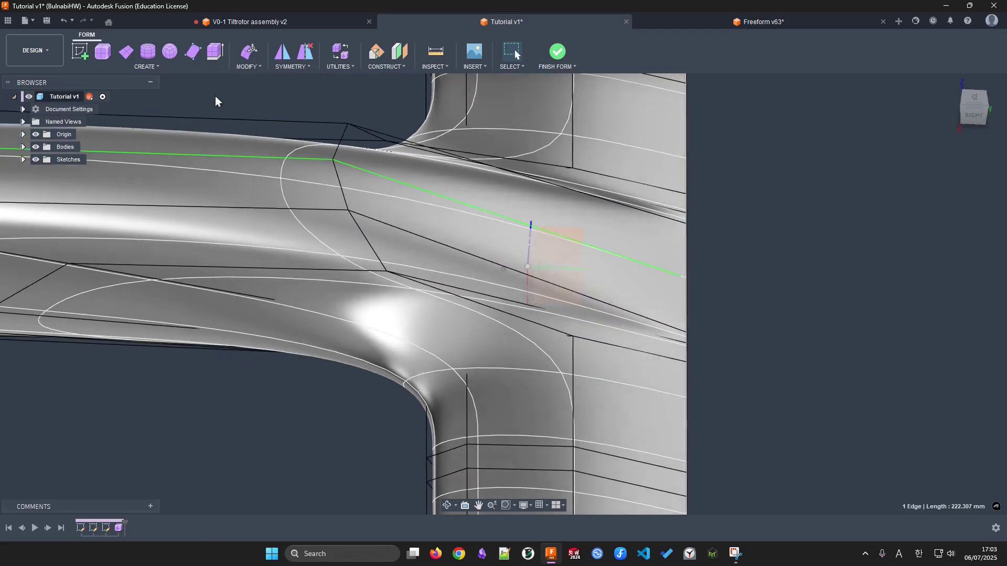
click(243, 65)
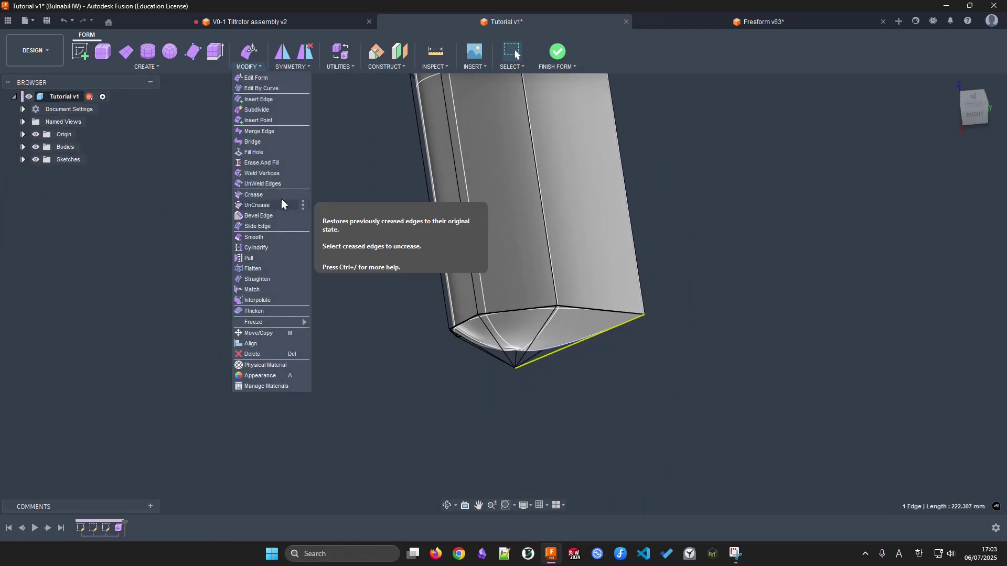
click(257, 206)
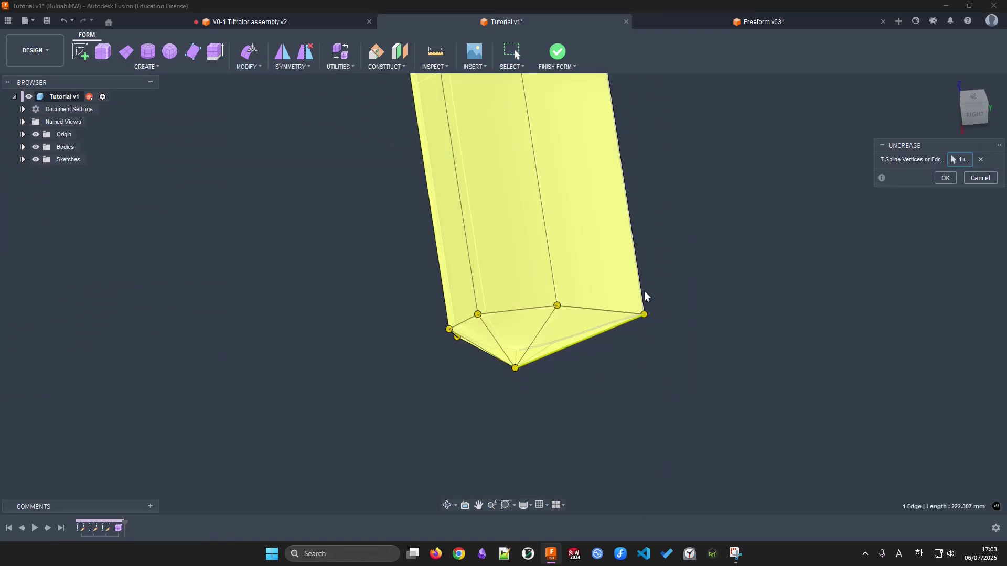
click(941, 179)
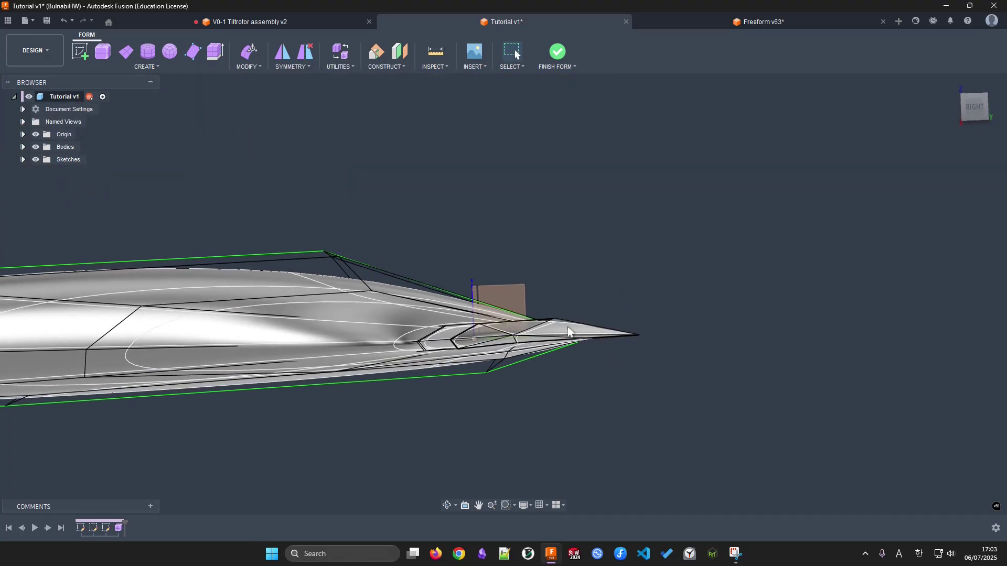
Check the form in box display, return to control-frame display and finish the form
click(571, 333)
click(754, 395)
key(alt+1)
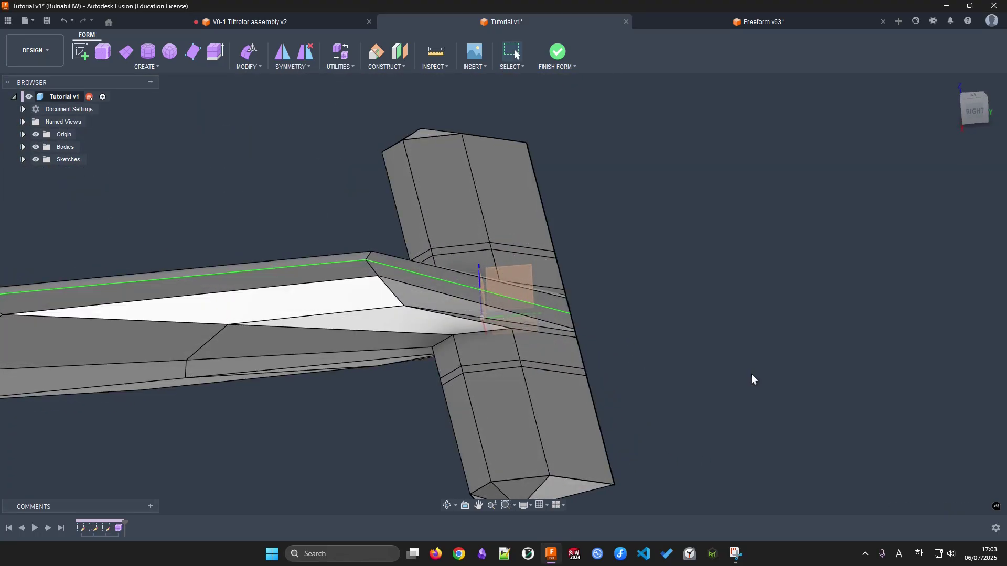
key(alt+2)
click(558, 52)
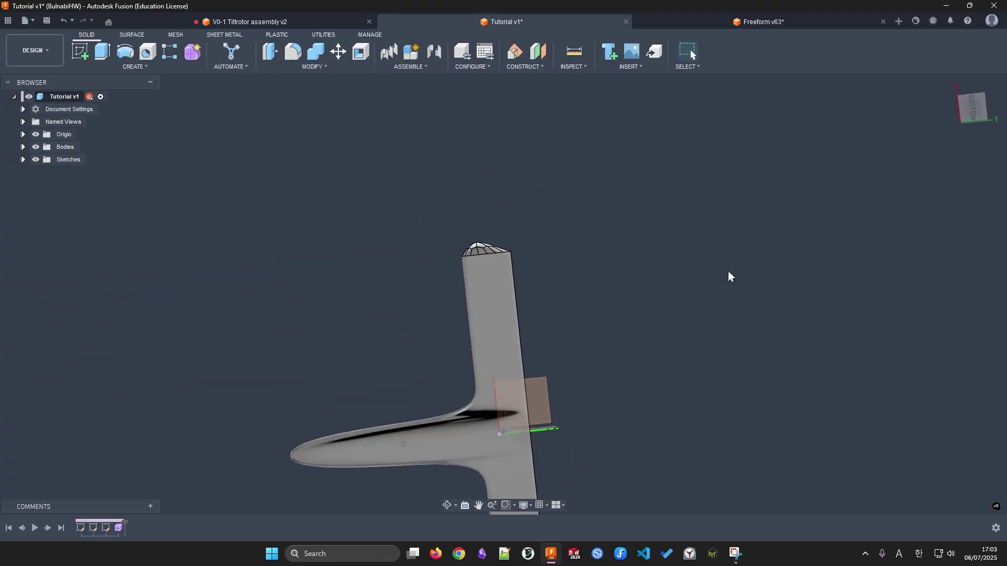
Run a Curvature Map analysis on the aircraft body, examine the nose and wing-root transitions, and discard the analysis
shift+middle_drag(593, 248, 516, 379)
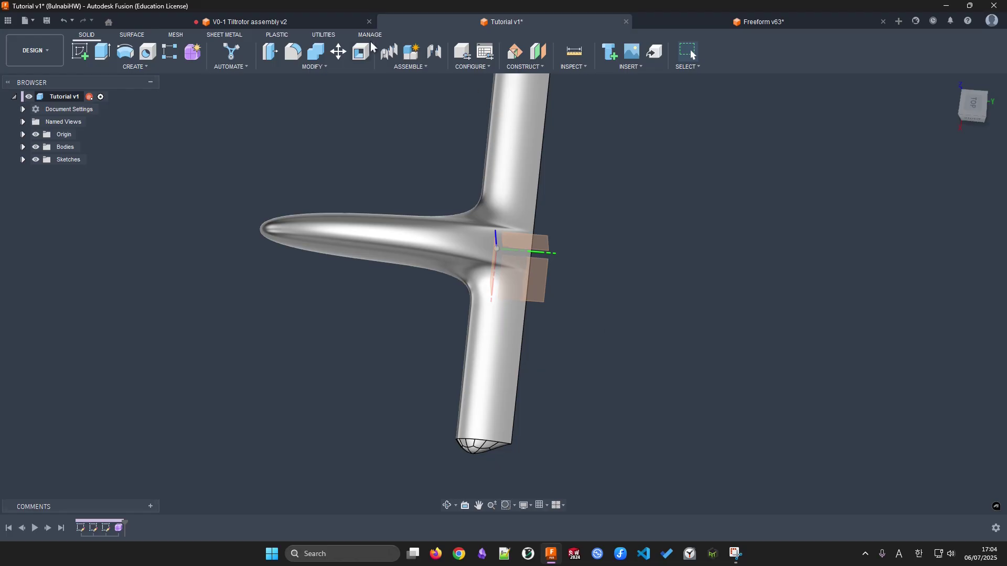
click(325, 35)
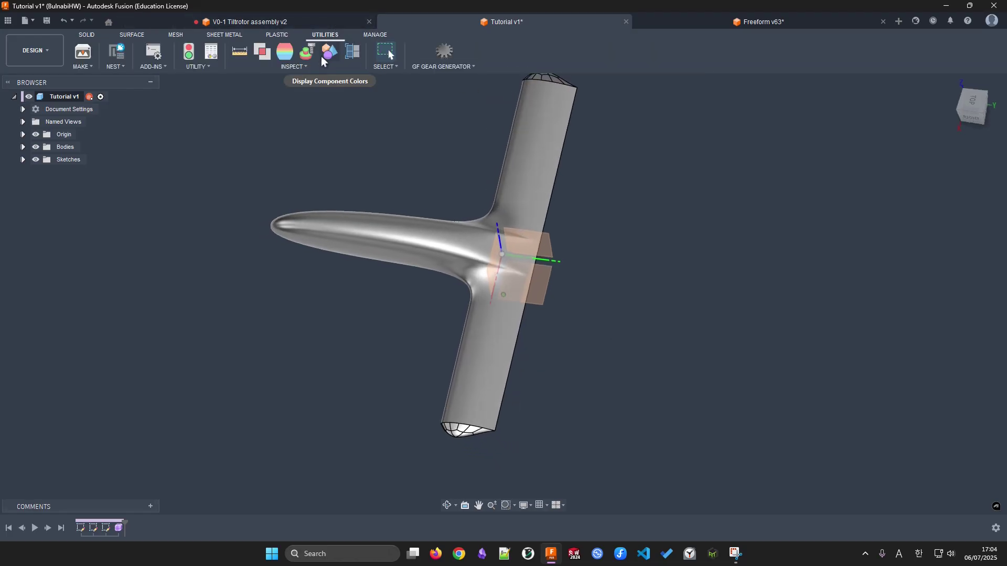
shift+middle_drag(608, 323, 279, 85)
click(292, 66)
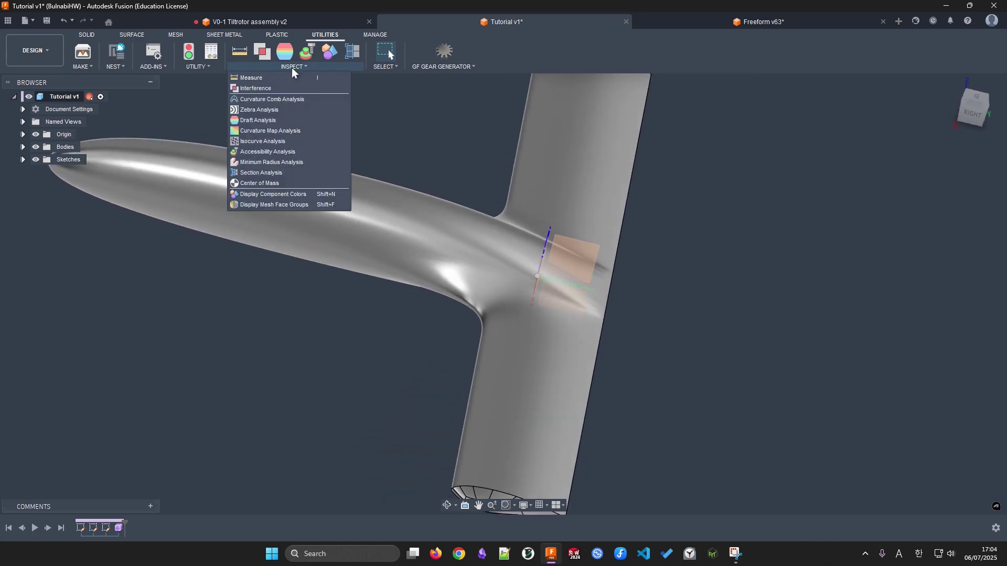
click(295, 130)
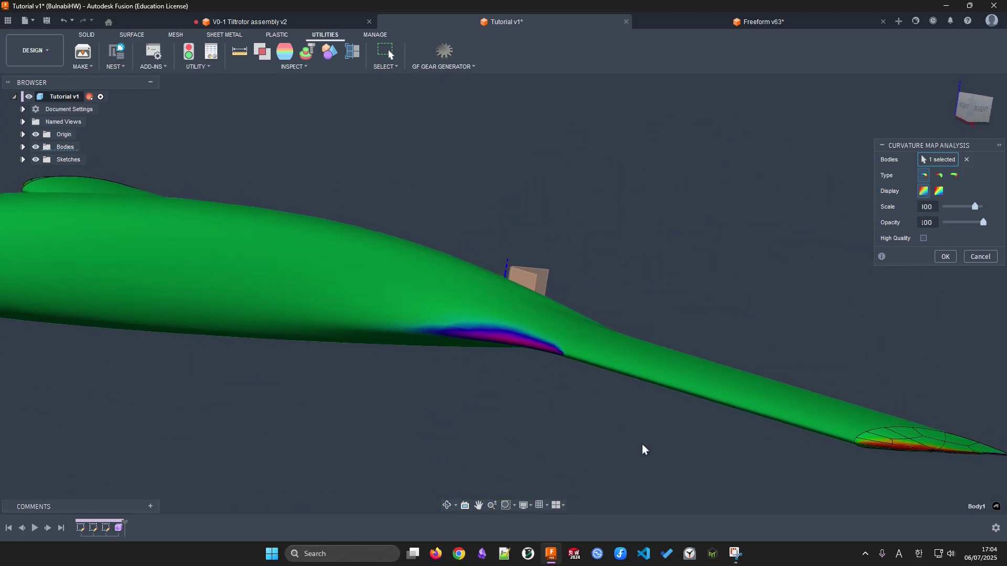
shift+middle_drag(656, 420, 470, 273)
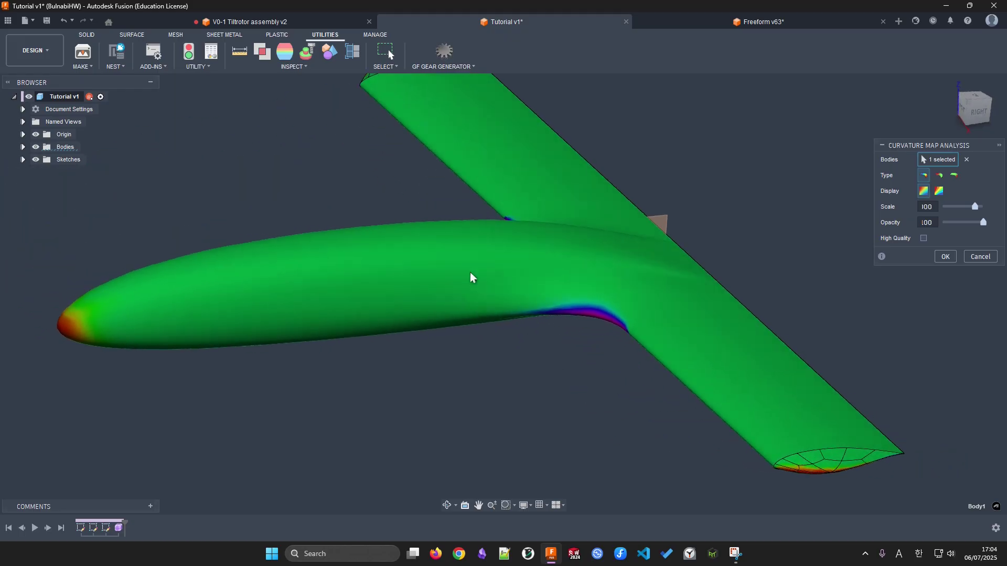
shift+middle_drag(578, 269, 701, 381)
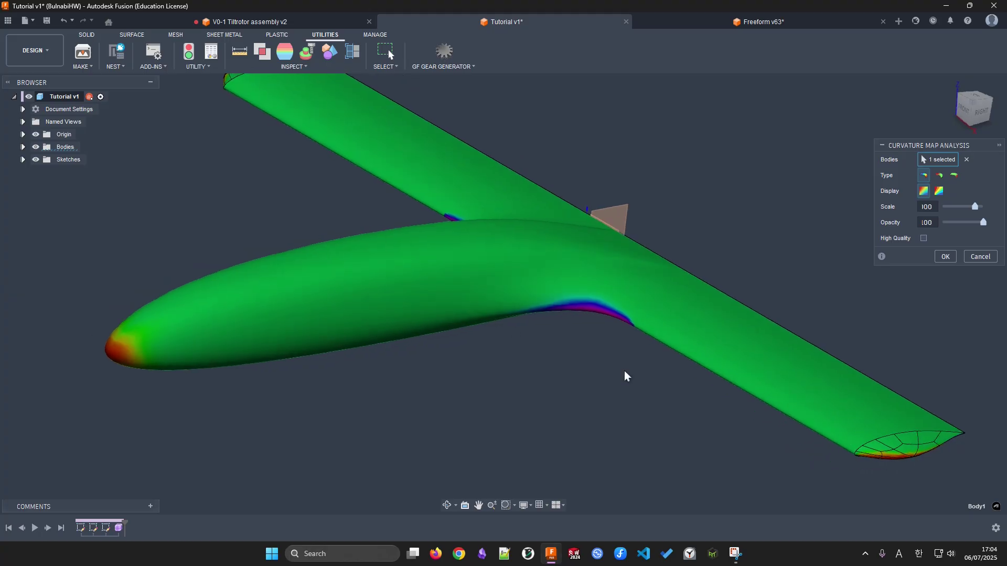
shift+middle_drag(569, 378, 542, 354)
shift+middle_drag(588, 376, 380, 225)
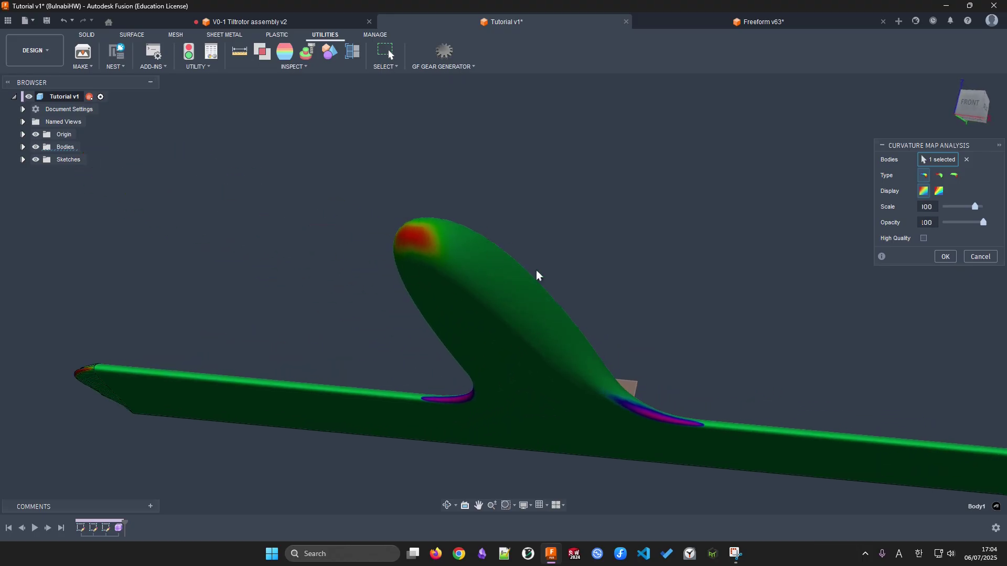
shift+middle_drag(460, 304, 734, 350)
scroll(946, 183, up, 5)
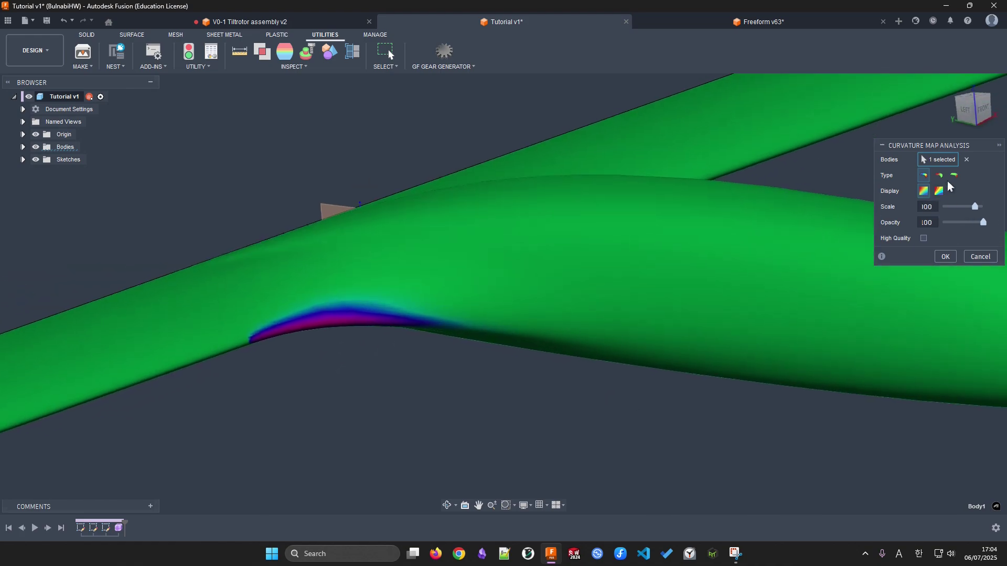
click(979, 256)
click(979, 258)
Run a Zebra Analysis on the aircraft body, trying both stripe directions, examine the wing roots and centre body, and discard the analysis
click(288, 67)
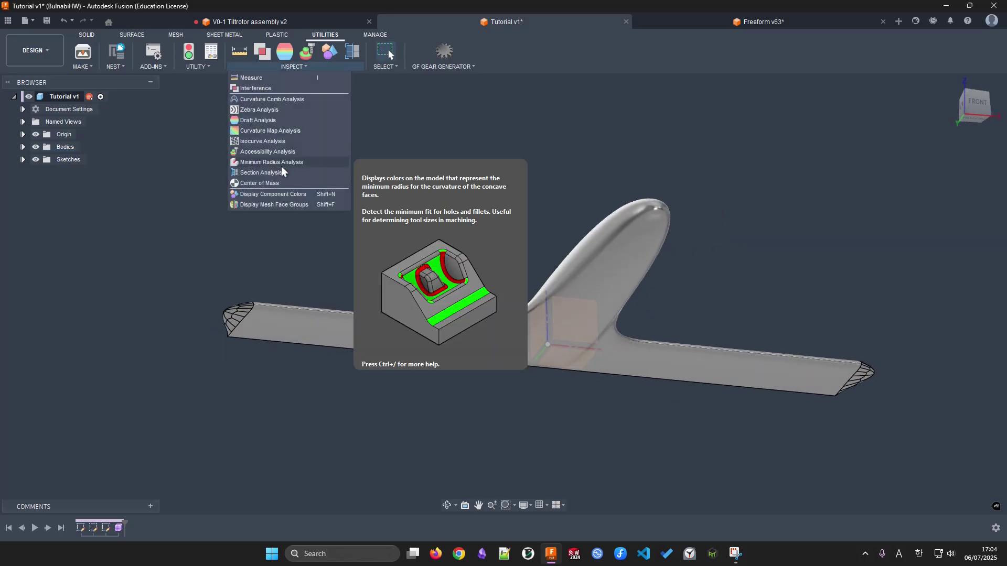
click(271, 110)
click(603, 257)
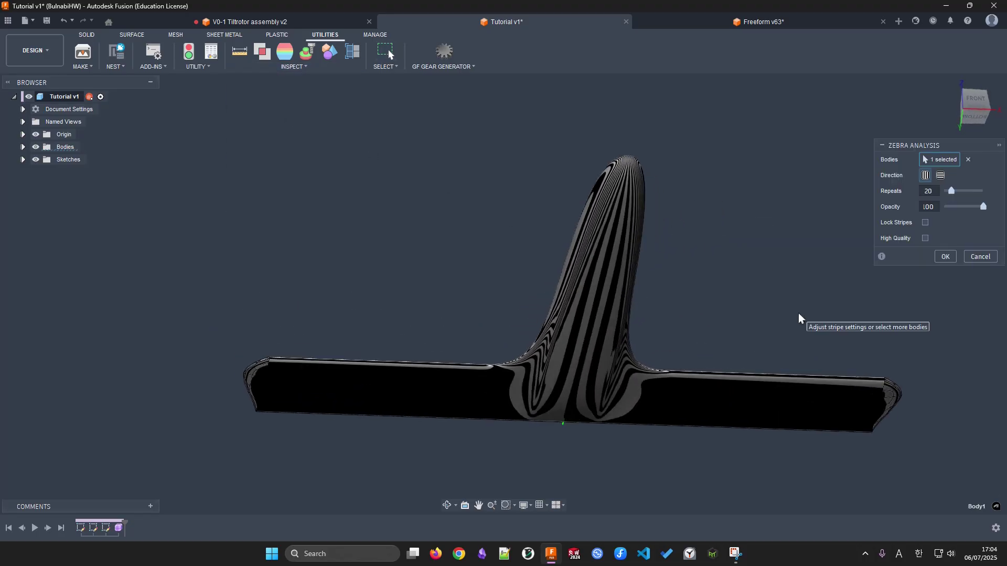
shift+middle_drag(593, 282, 676, 323)
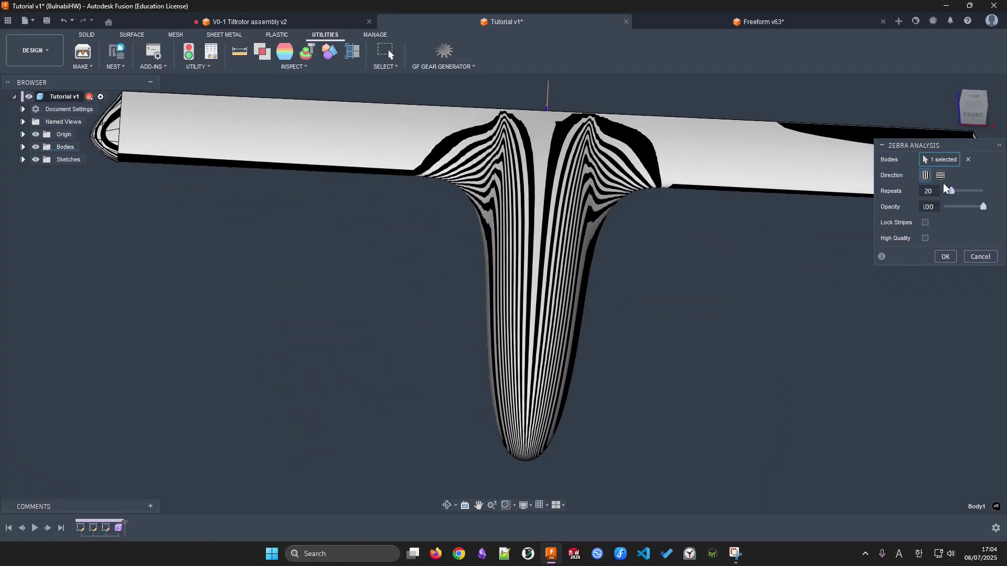
click(940, 176)
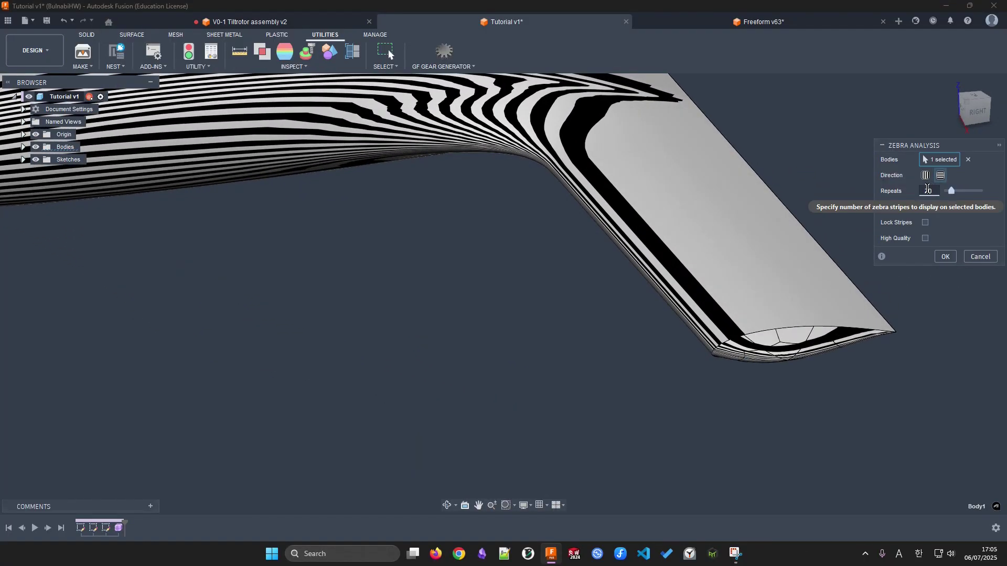
click(926, 176)
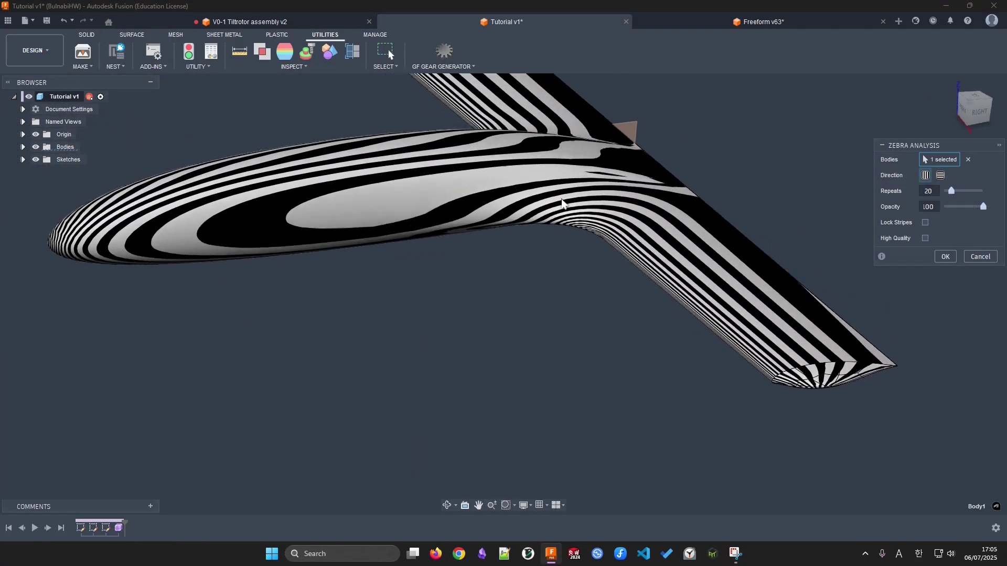
shift+middle_drag(538, 210, 602, 320)
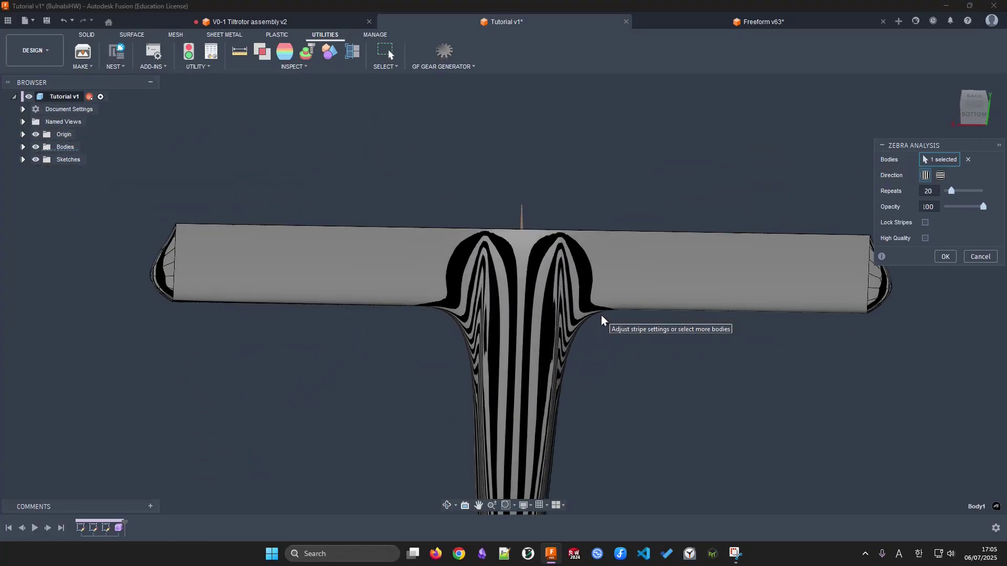
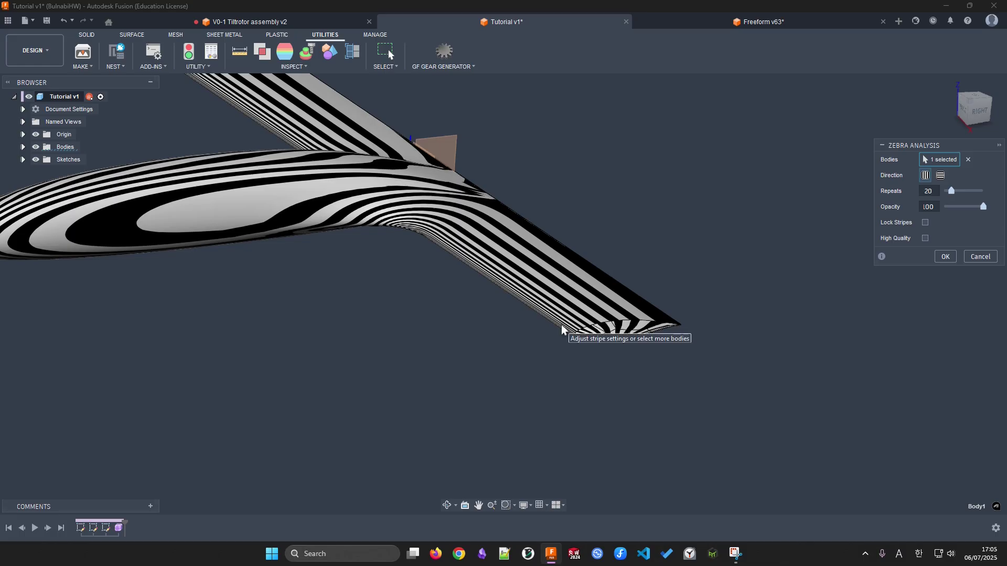
scroll(451, 230, up, 3)
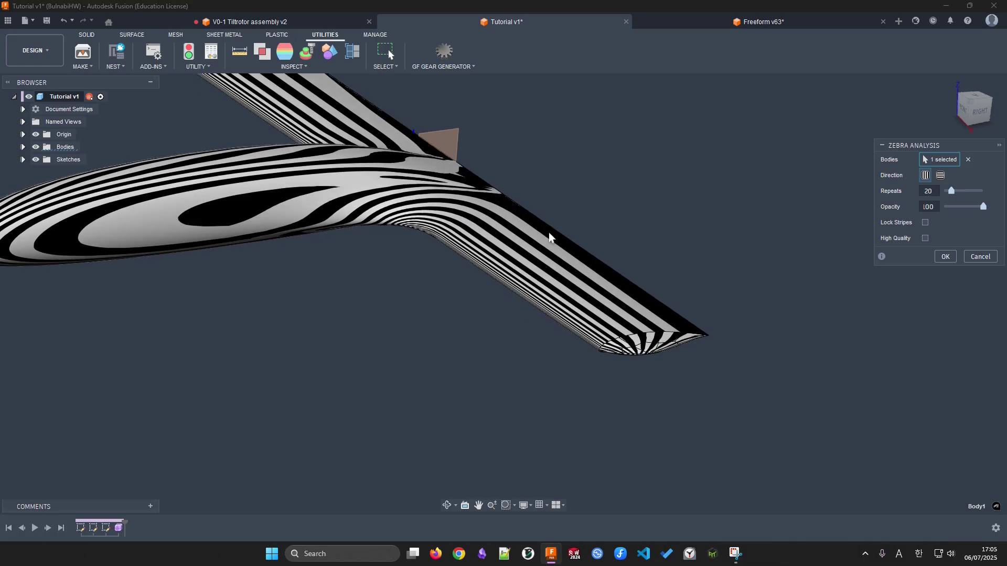
shift+middle_drag(548, 231, 650, 337)
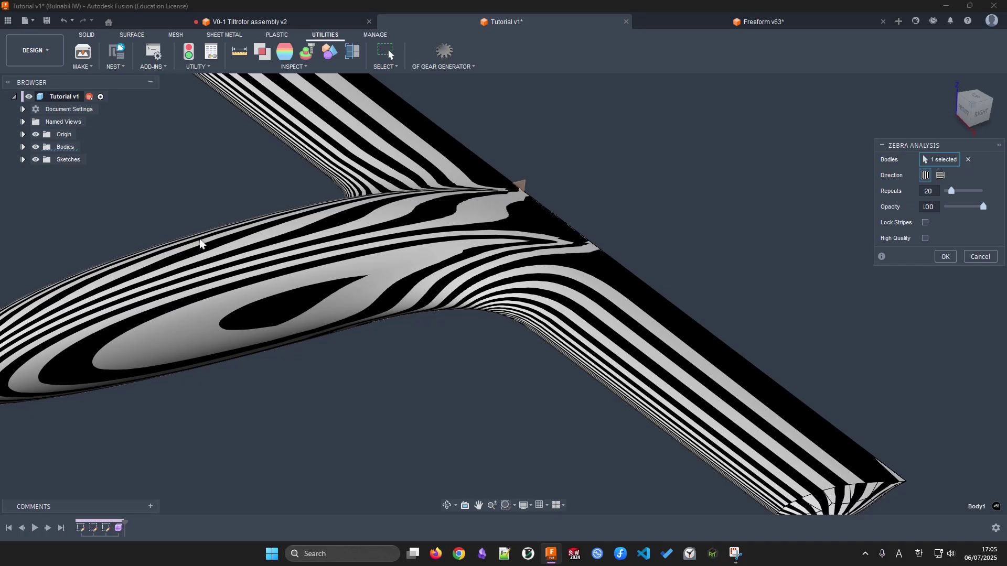
shift+middle_drag(292, 259, 534, 279)
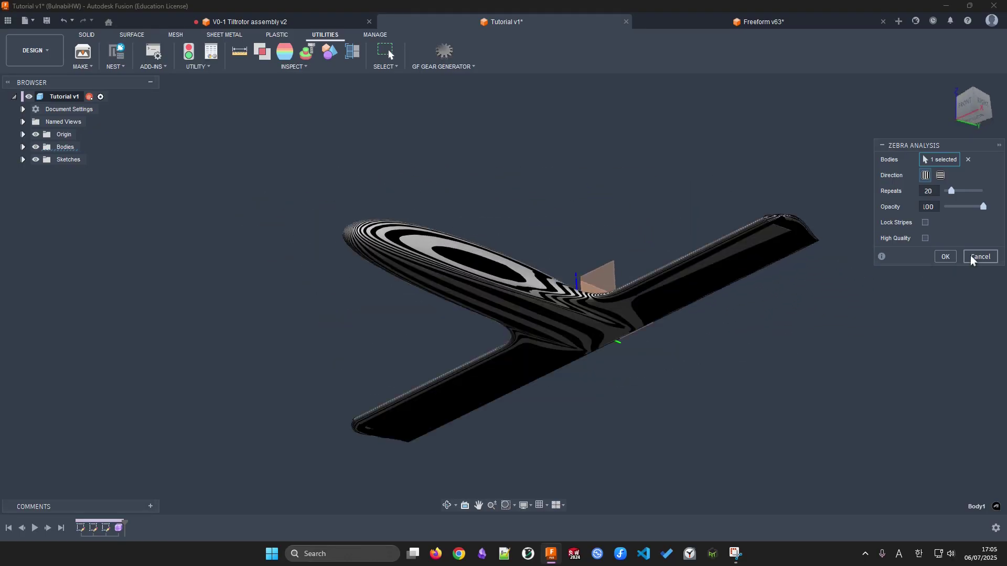
click(970, 256)
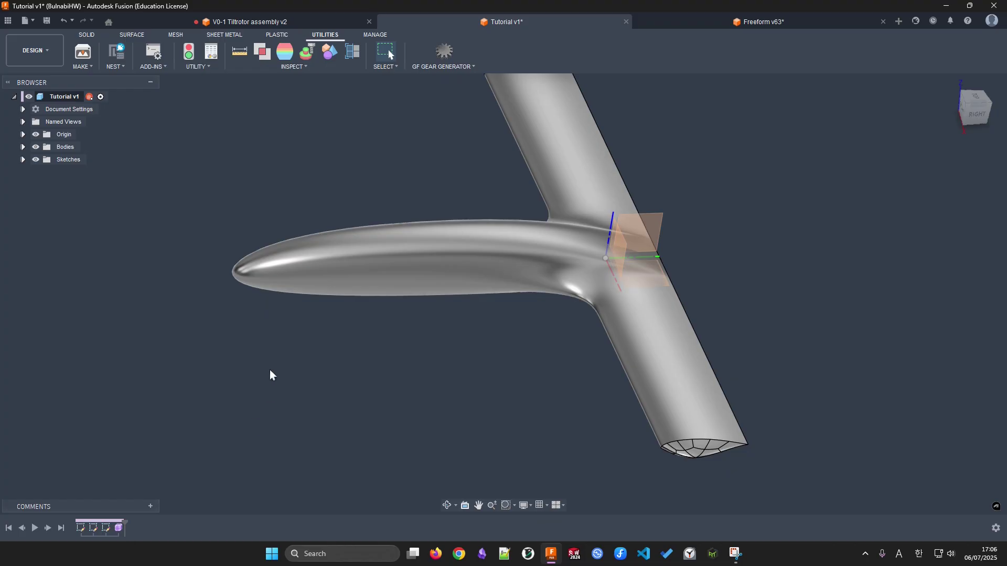
Sketch a square of about 50 mm on the side plane, below and behind the trailing edge, and extrude it 30 mm
click(90, 33)
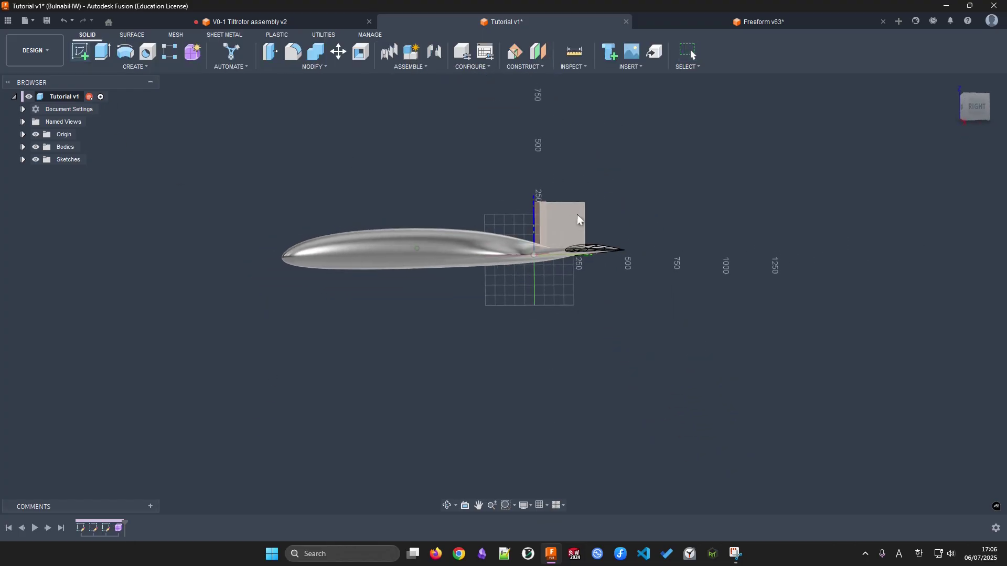
click(583, 382)
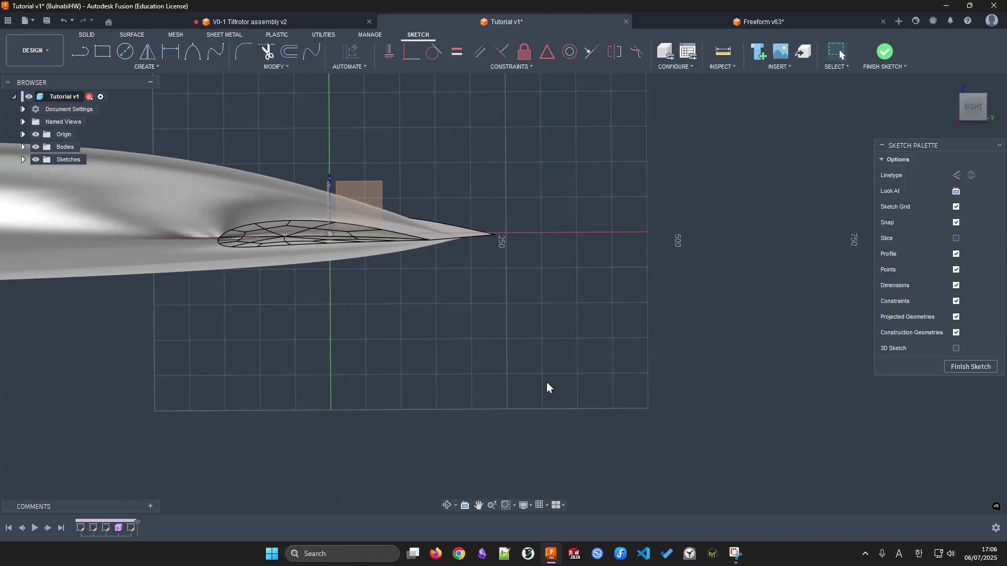
key(r)
click(507, 303)
click(541, 338)
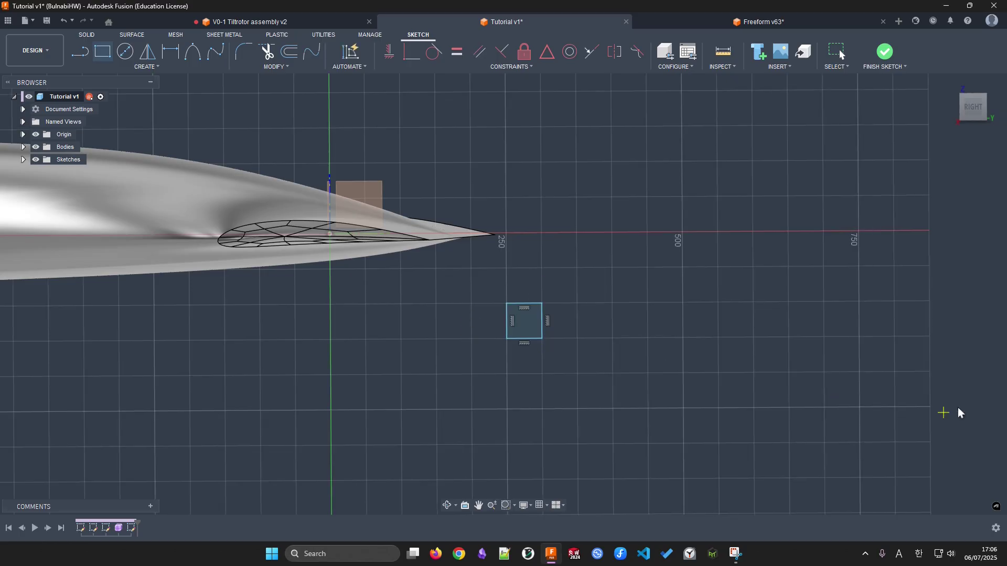
key(e)
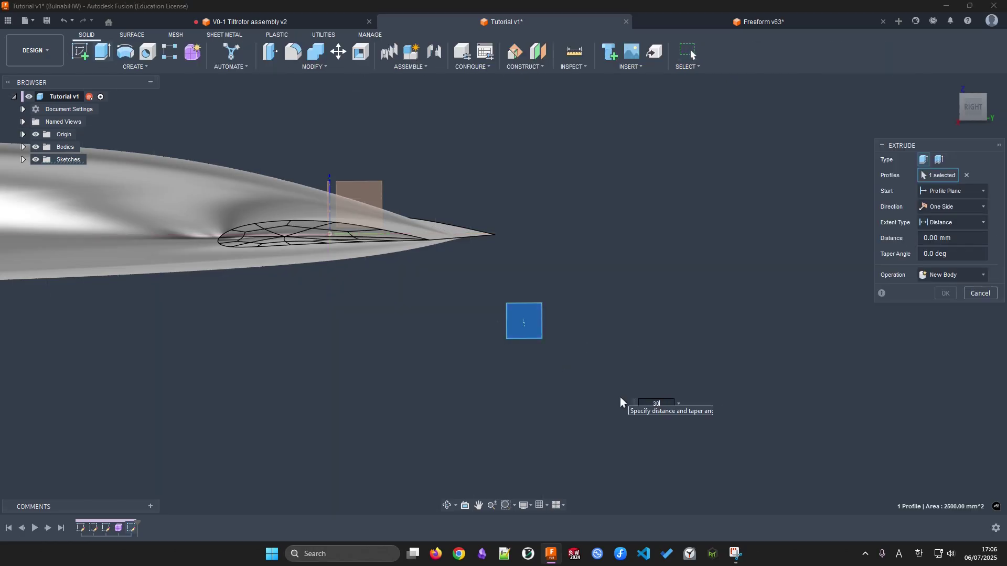
key(Return)
Fillet the block's two upper 30 mm edges with a constant 10 mm radius and Tangent (G1) continuity
key(f)
click(389, 414)
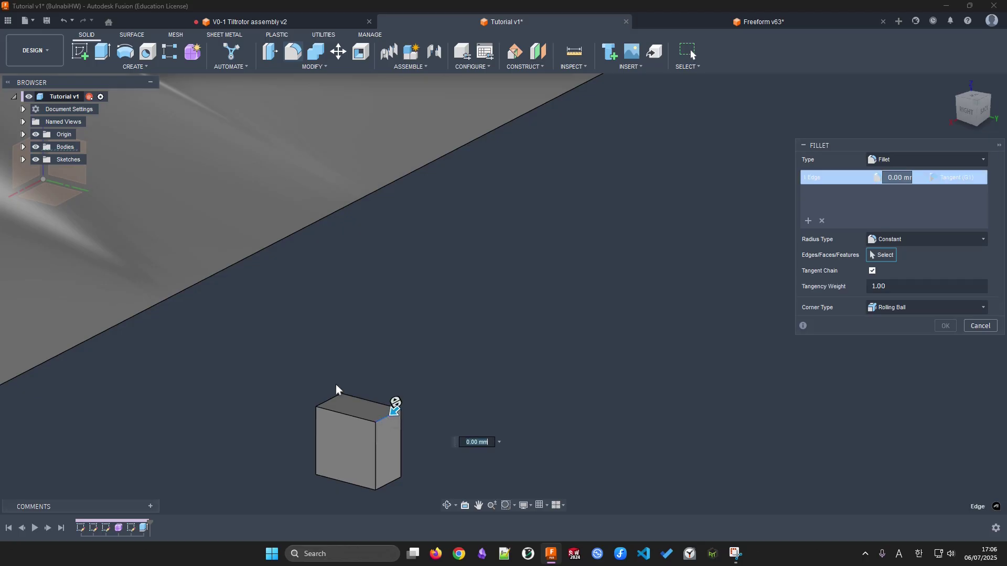
click(329, 395)
text(5)
key(BackSpace)
text(10)
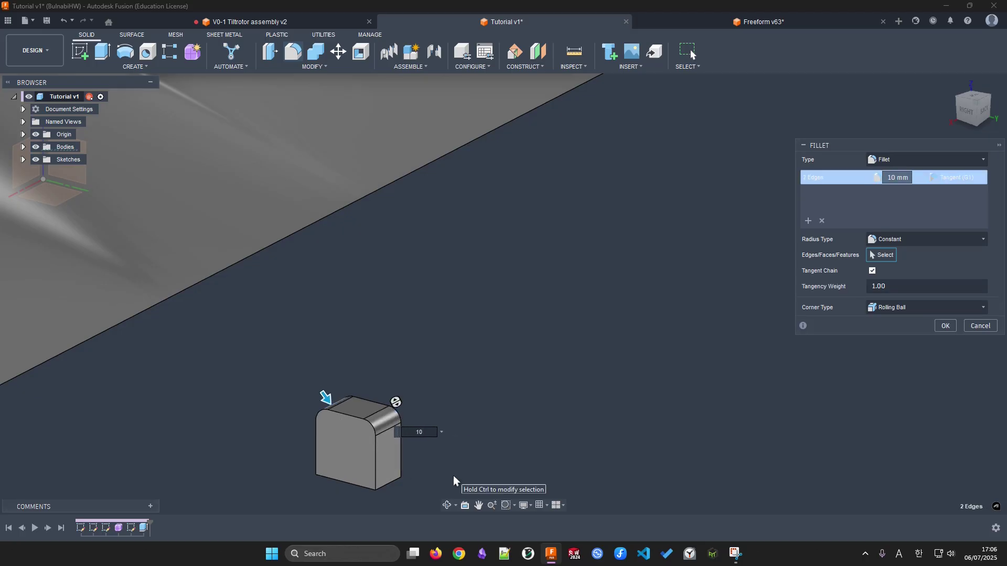
key(Return)
Try a 10 mm fillet with Curvature (G2) continuity on the block's two lower 30 mm edges
middle_drag(431, 479, 535, 322)
scroll(535, 322, up, 3)
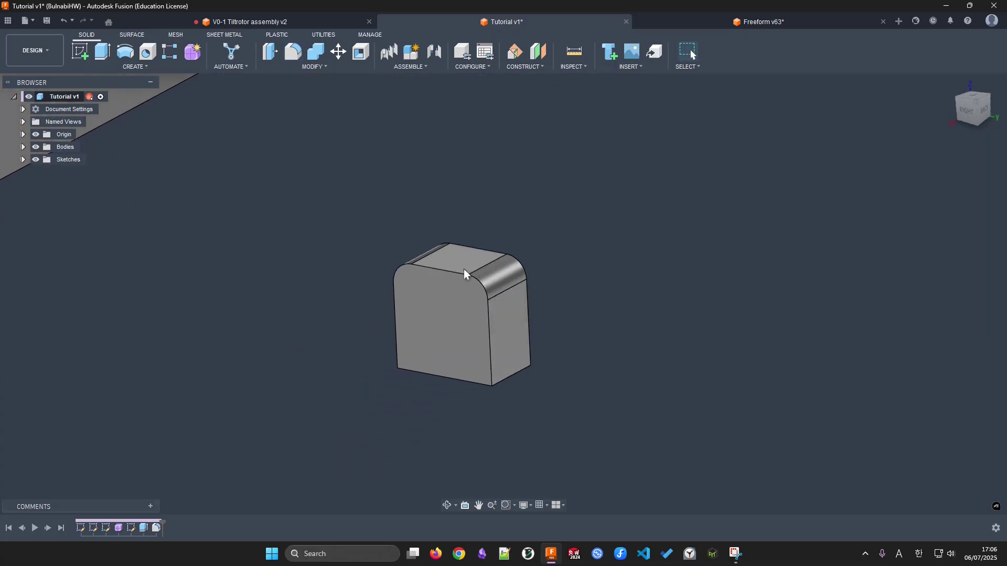
shift+middle_drag(608, 389, 536, 346)
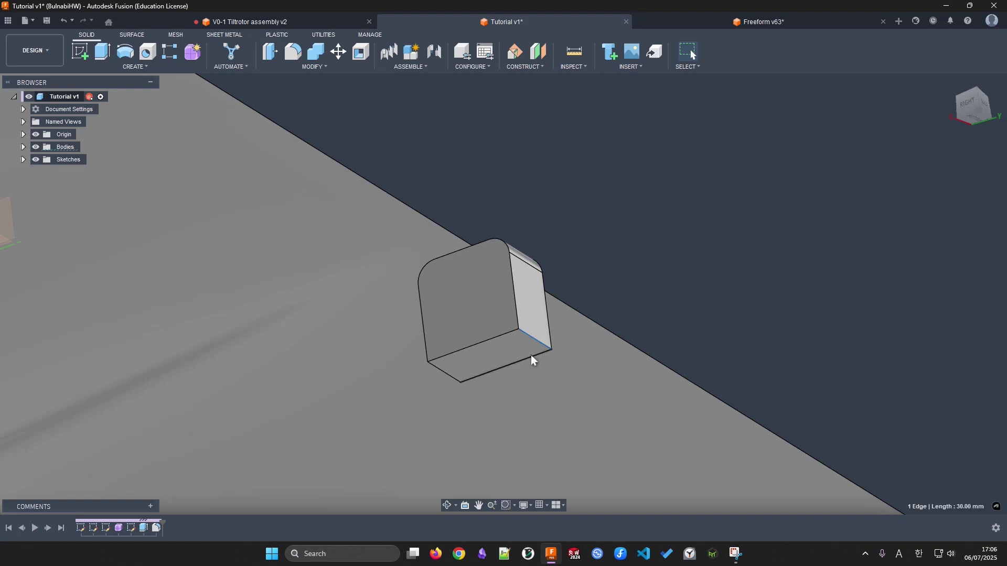
key(f)
click(445, 377)
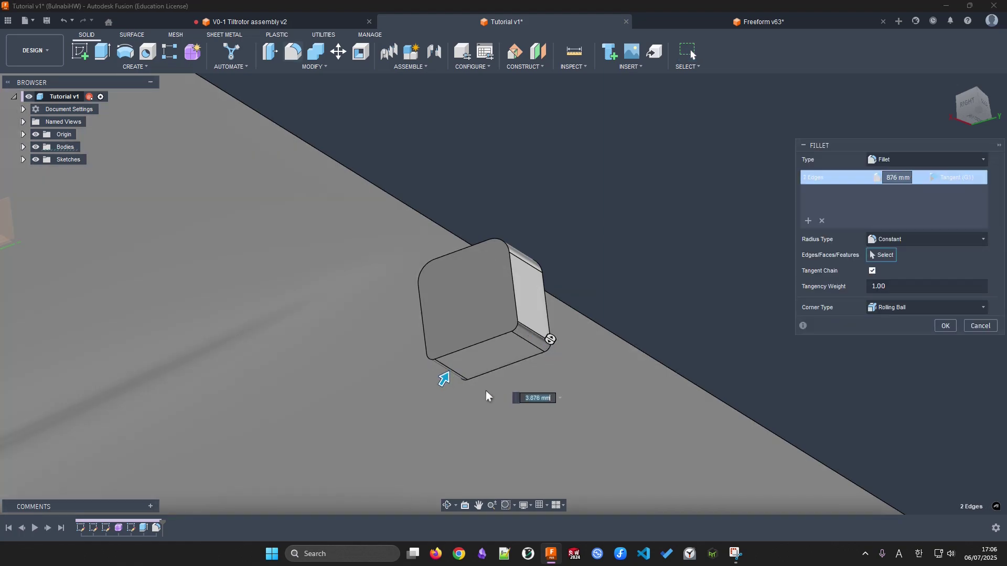
text(5)
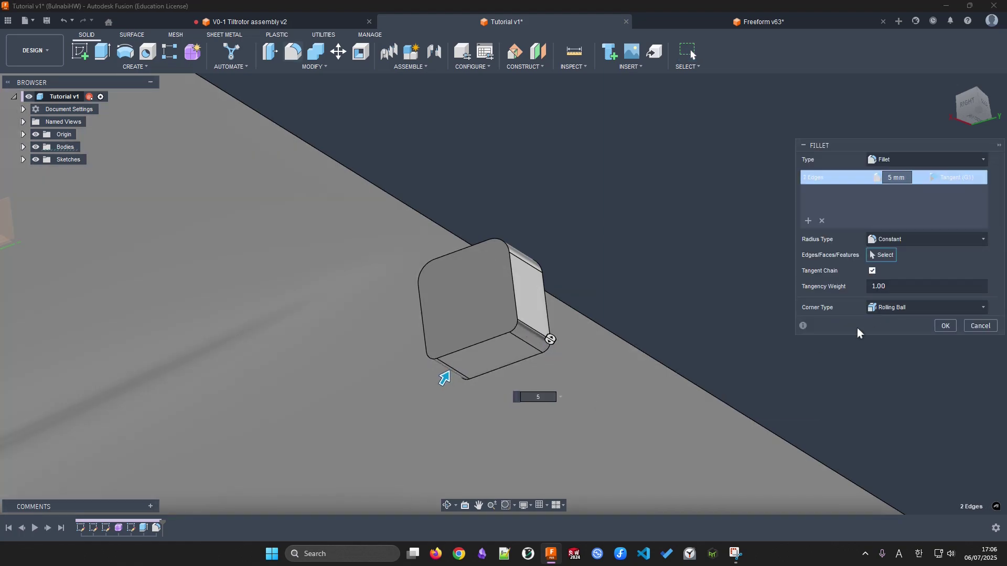
text(10)
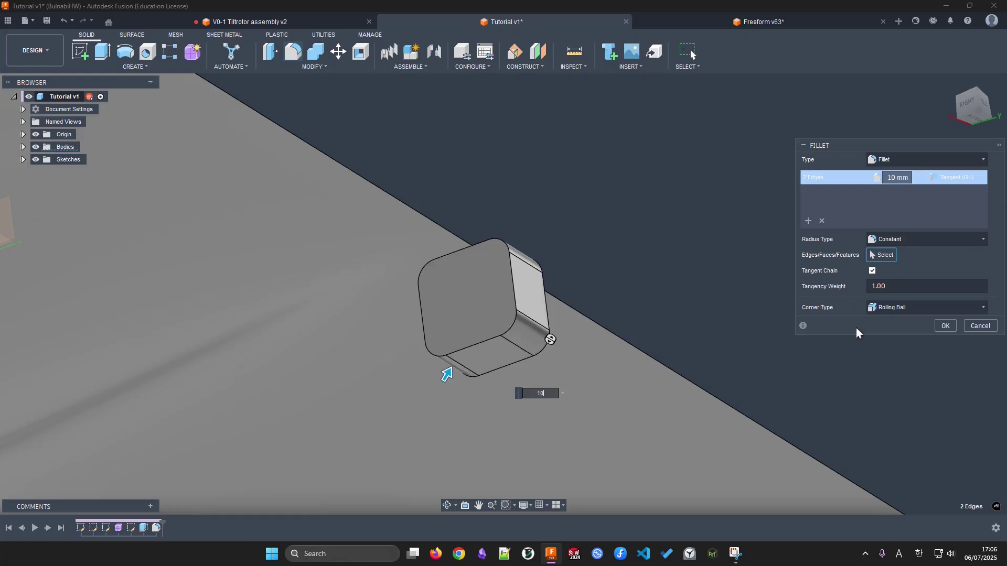
click(913, 237)
click(901, 256)
click(953, 178)
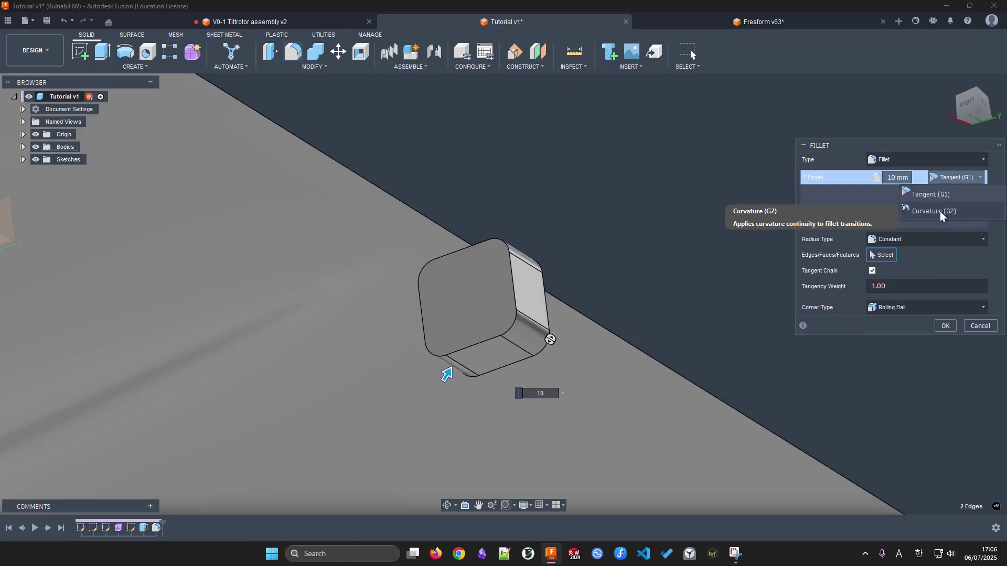
click(938, 212)
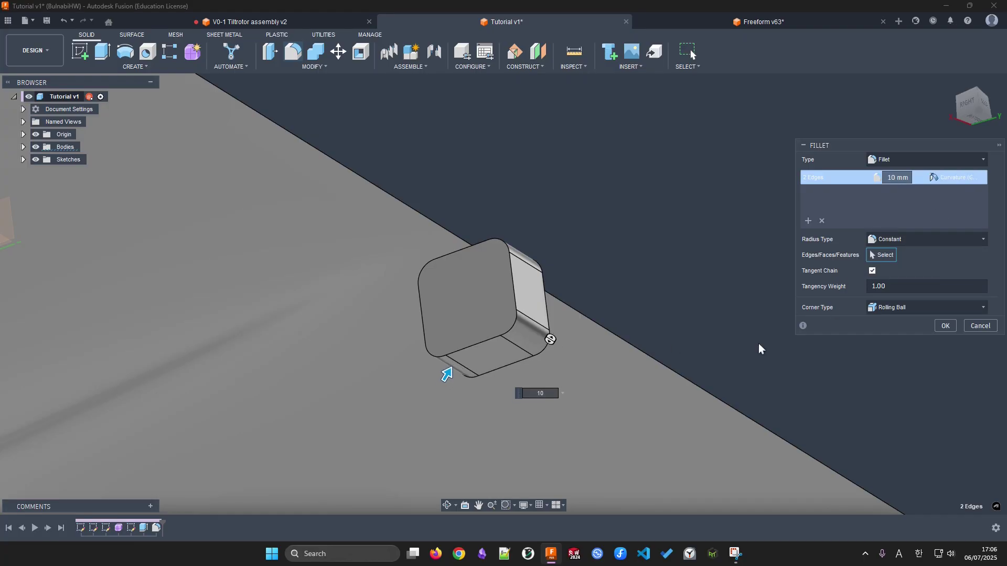
click(942, 326)
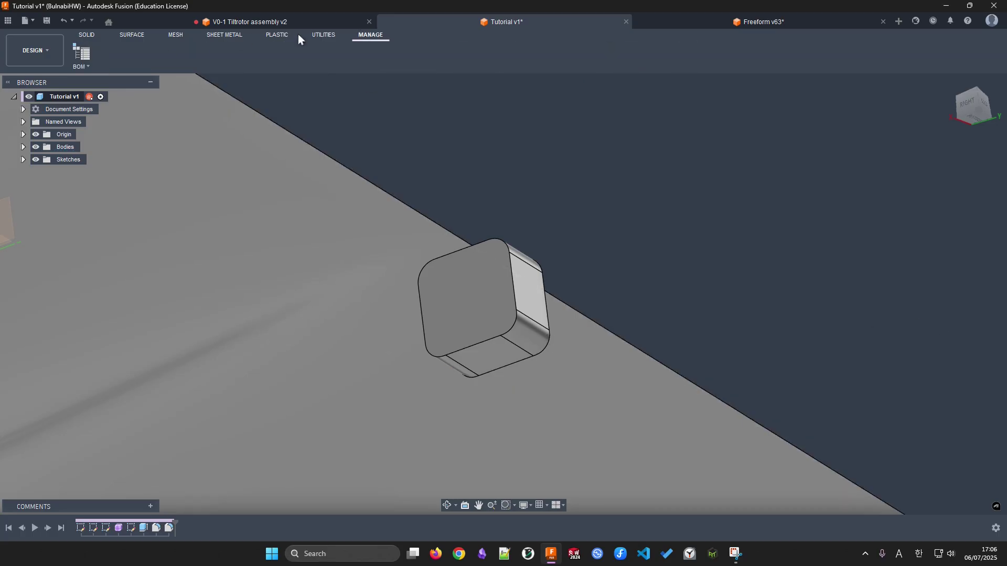
Inspect a lower fillet edge with Curvature Comb Analysis, and run a Zebra Analysis on the block with horizontal stripes
click(309, 66)
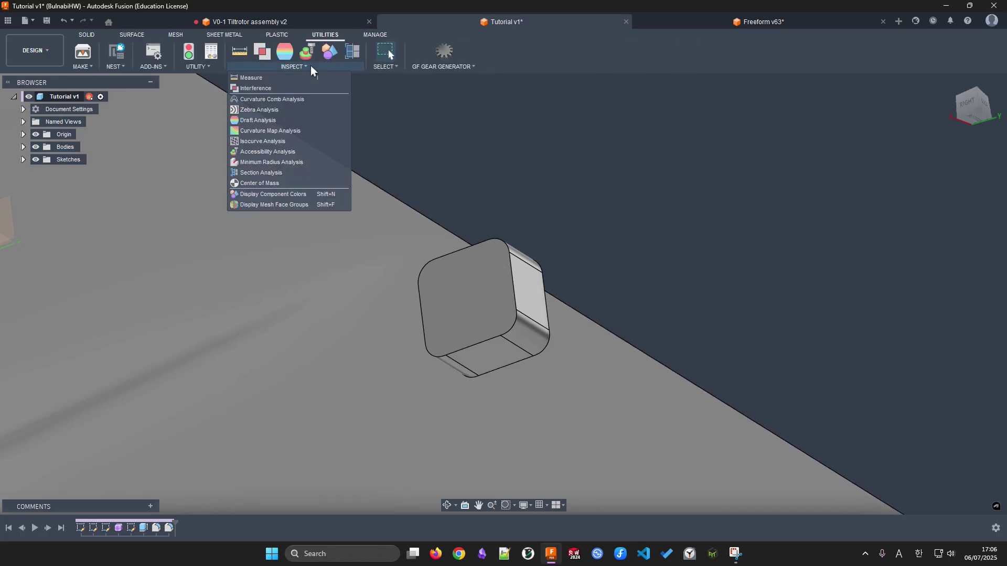
click(292, 99)
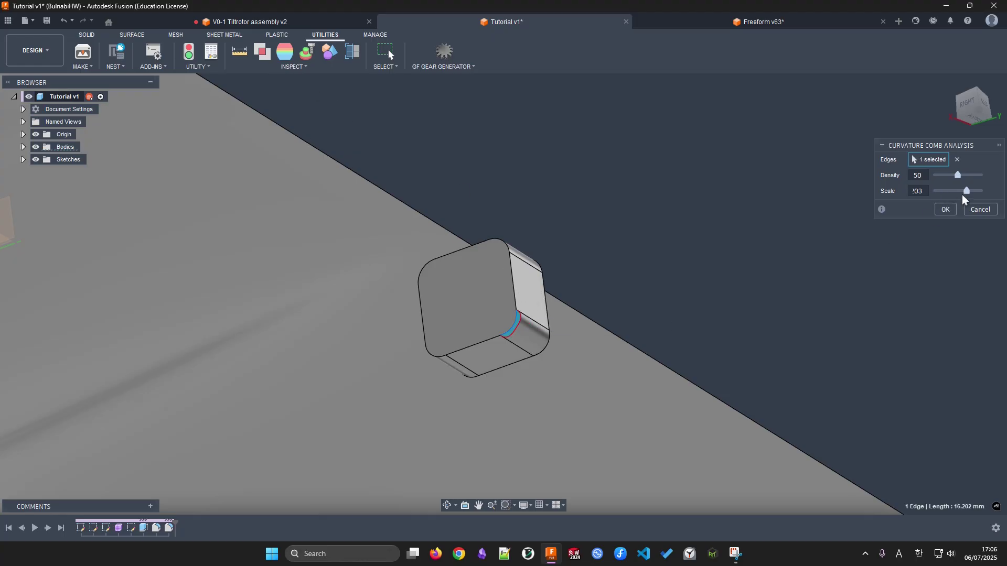
click(297, 68)
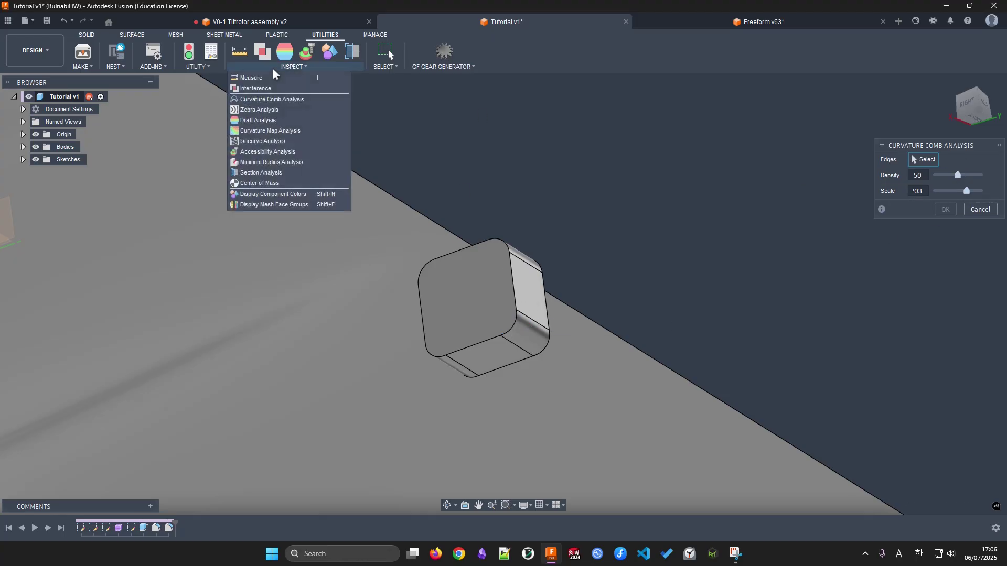
click(251, 112)
click(503, 297)
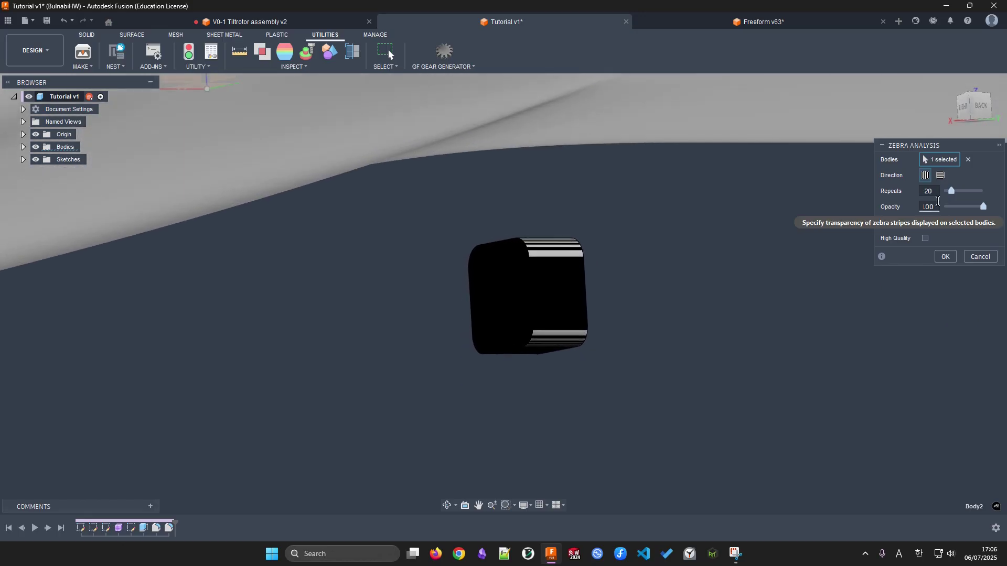
click(941, 175)
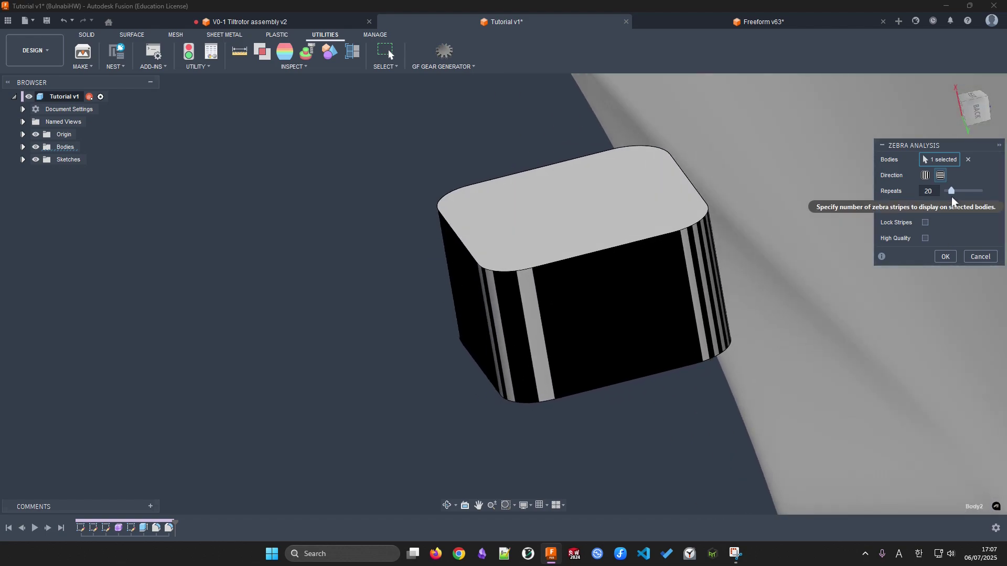
Vary the zebra repeats from 1 up to 100, compare the stripes across the G1 and G2 fillets, and discard the analysis
drag(951, 191, 838, 187)
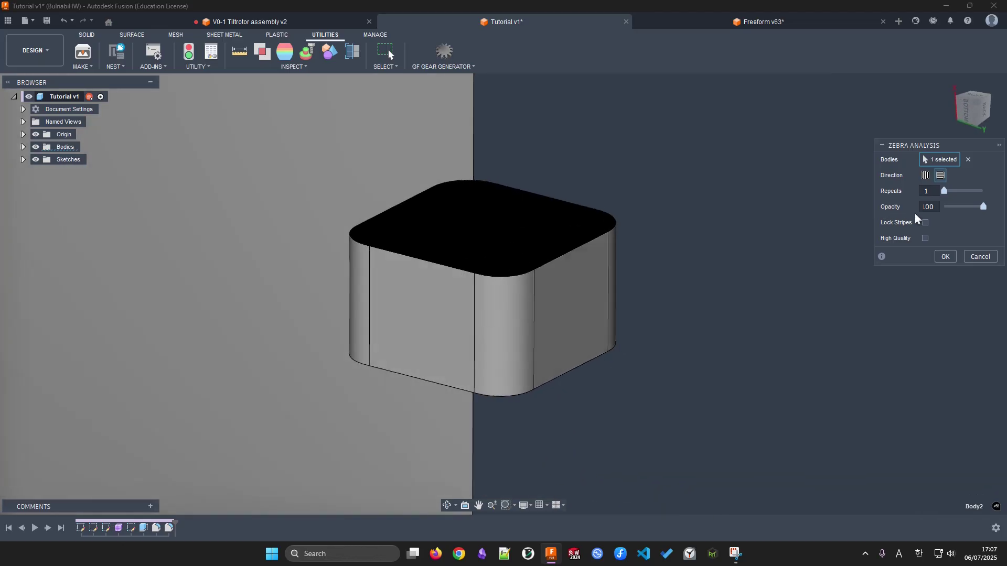
click(945, 191)
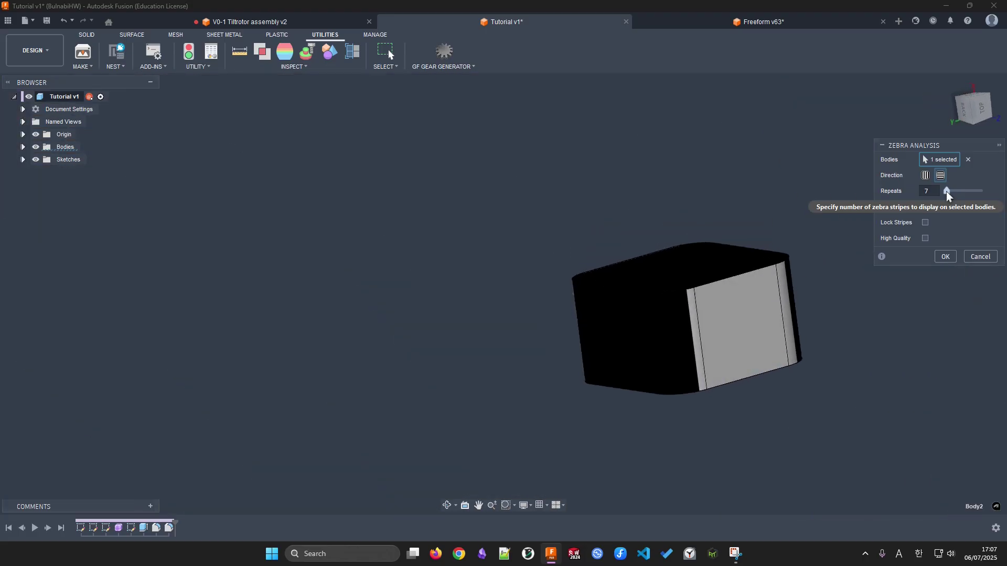
drag(945, 194, 988, 191)
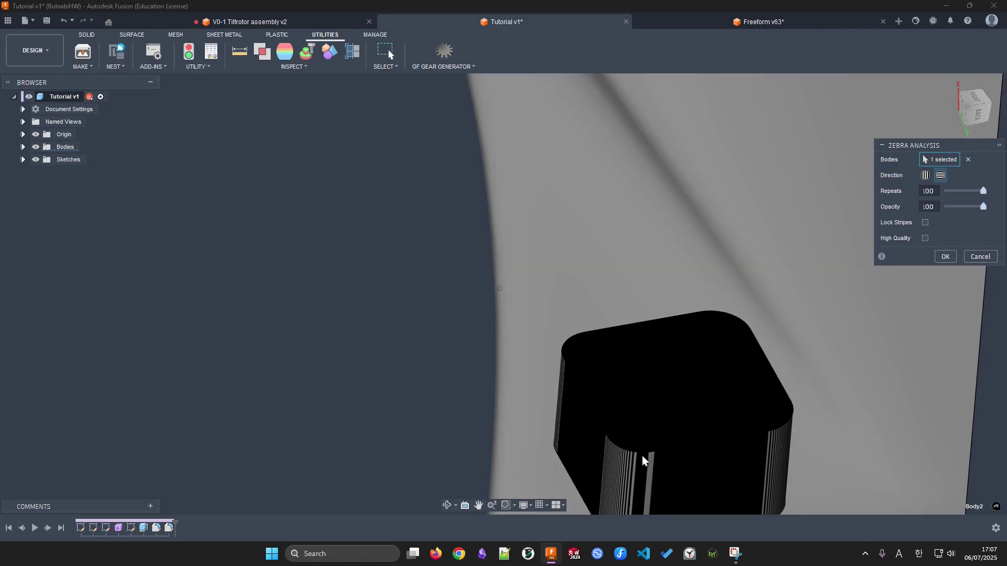
shift+middle_drag(642, 456, 560, 405)
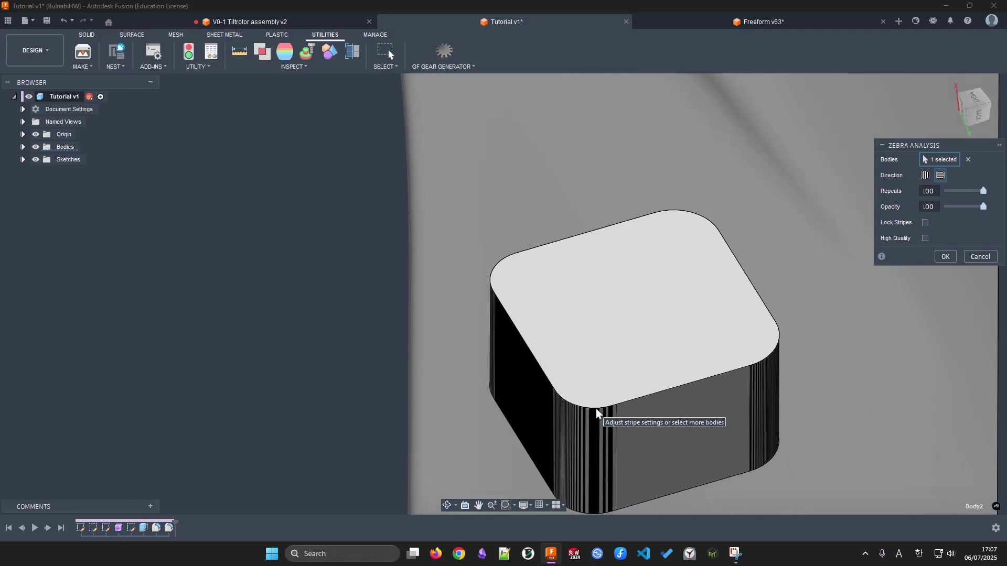
mouse_move(550, 383)
shift+middle_down()
mouse_move(802, 411)
mouse_move(855, 386)
mouse_move(852, 374)
mouse_move(799, 357)
mouse_move(682, 366)
mouse_move(598, 388)
mouse_move(530, 380)
mouse_move(527, 355)
mouse_move(492, 361)
mouse_move(474, 337)
mouse_move(729, 383)
mouse_move(722, 393)
mouse_move(832, 396)
mouse_move(879, 427)
mouse_move(630, 393)
mouse_move(652, 404)
mouse_move(747, 389)
mouse_move(737, 330)
mouse_move(415, 360)
mouse_move(518, 341)
mouse_move(336, 328)
mouse_move(485, 262)
shift+middle_up()
scroll(485, 262, down, 5)
click(984, 257)
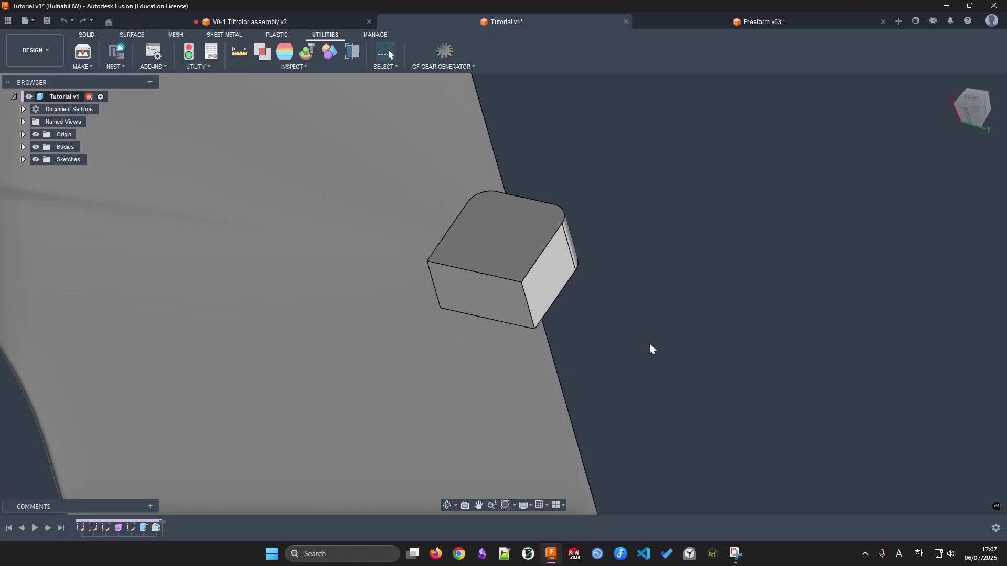
Undo the test block's fillets, extrusion and sketch so that only the aircraft model is left
key(super)
key(super)
key(ctrl+z)
key(ctrl+z)
key(ctrl+z)
key(ctrl+z)
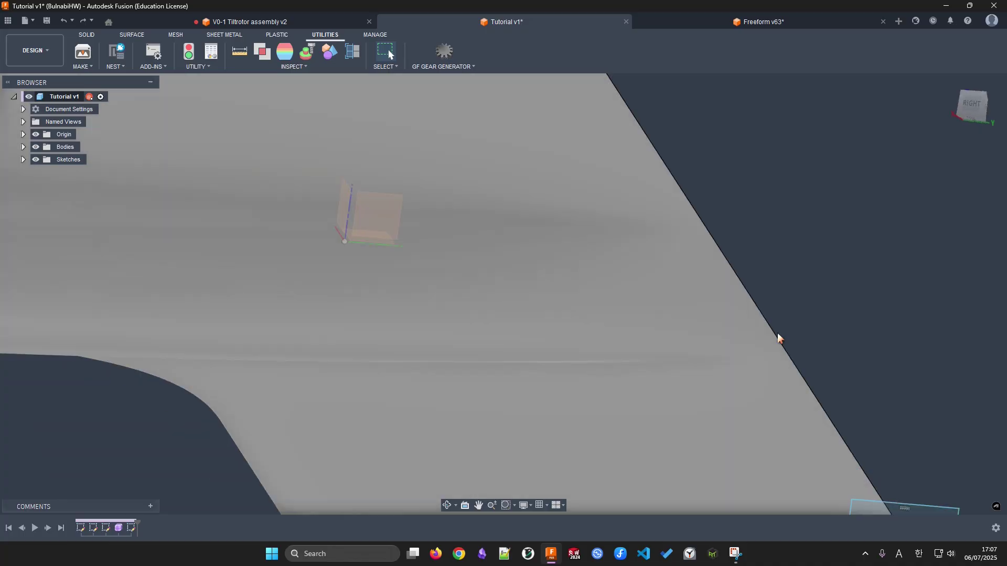
key(ctrl+z)
key(ctrl+z)
key(ctrl+z)
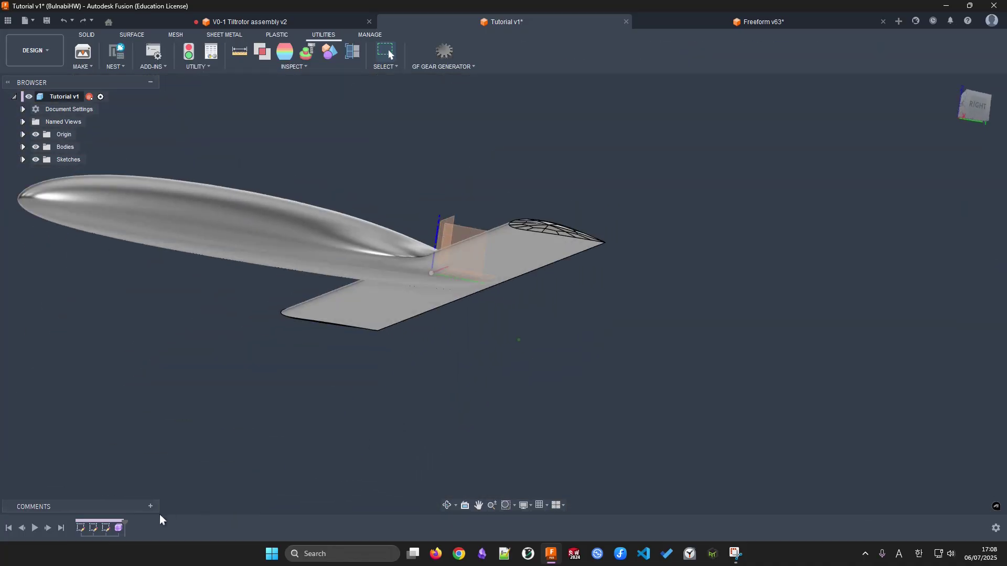
Reopen the aircraft's T-spline form for editing
click(122, 524)
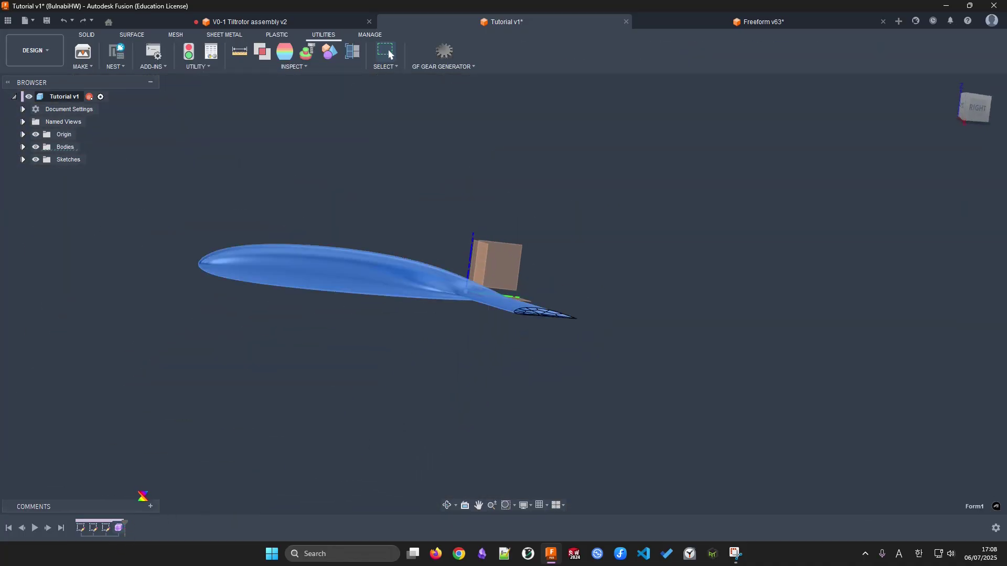
double_click(117, 528)
shift+middle_drag(471, 404, 549, 391)
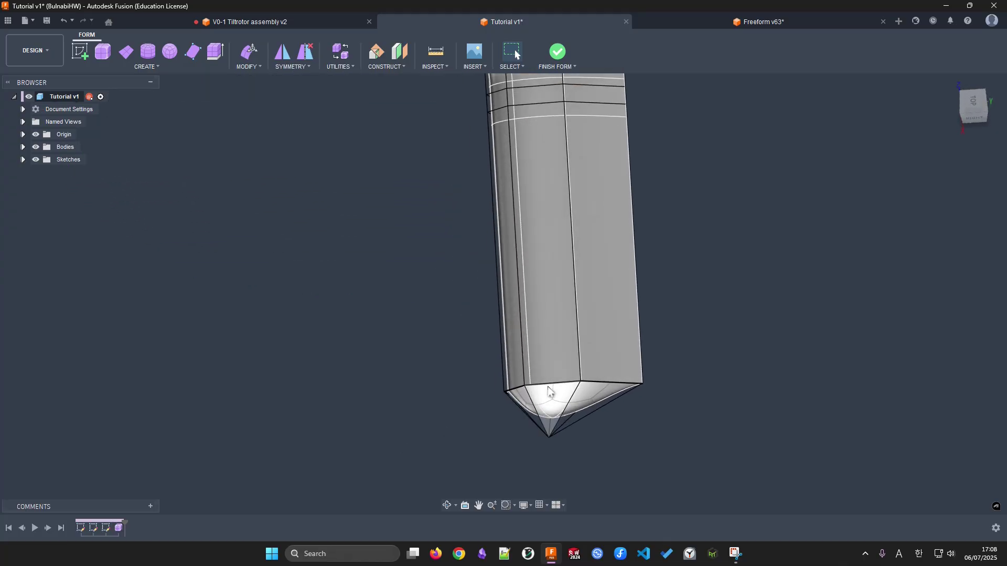
Try to reposition the closely spaced edge loops around the wing root with Edit Form, and undo the last move
key(m)
scroll(642, 436, down, 2)
shift+middle_drag(642, 437, 563, 338)
scroll(563, 338, up, 3)
double_click(606, 310)
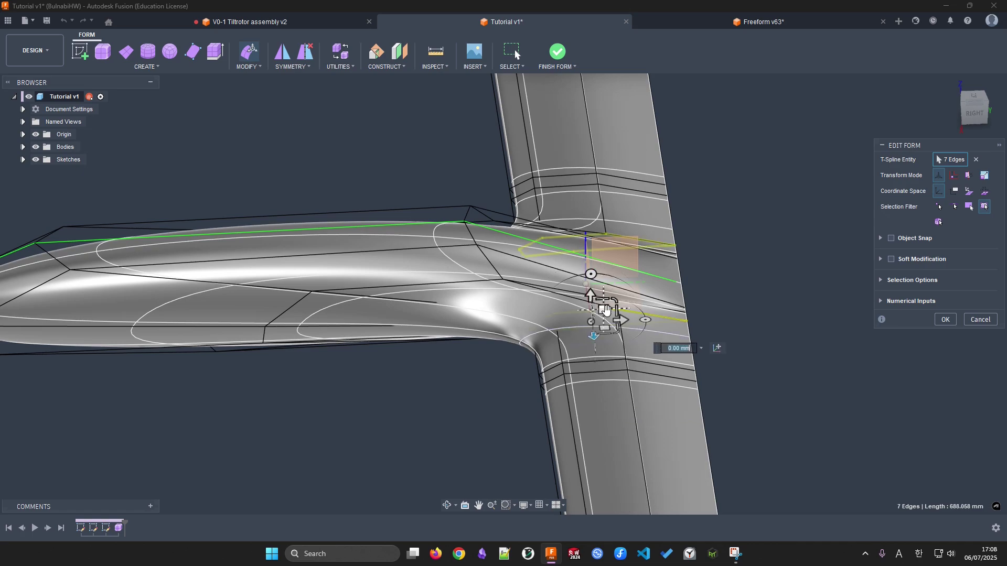
drag(615, 297, 592, 322)
double_click(585, 361)
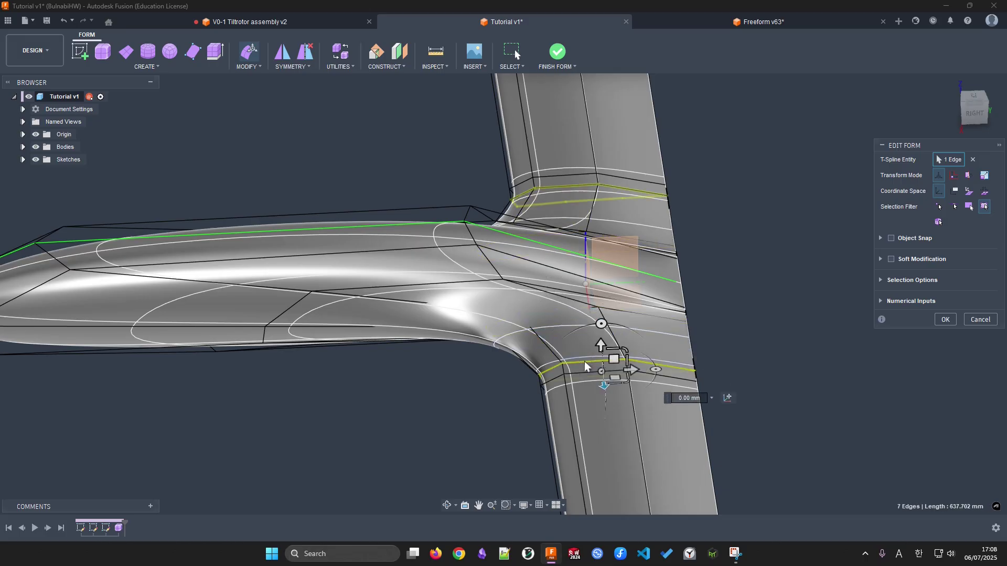
drag(625, 351, 603, 371)
double_click(655, 374)
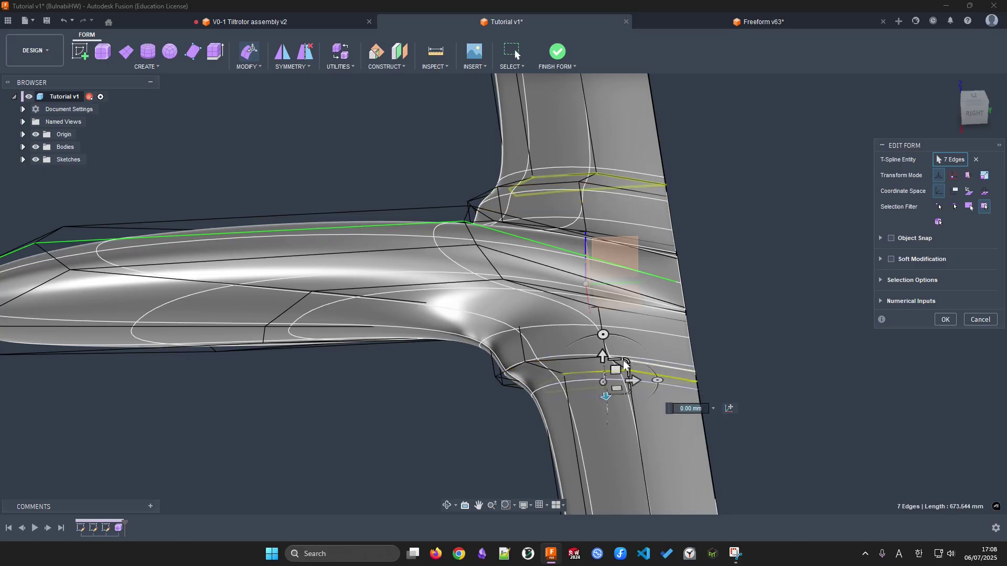
key(ctrl+z)
Delete the extra edge loops around the wing just outboard of the fuselage junction
double_click(650, 371)
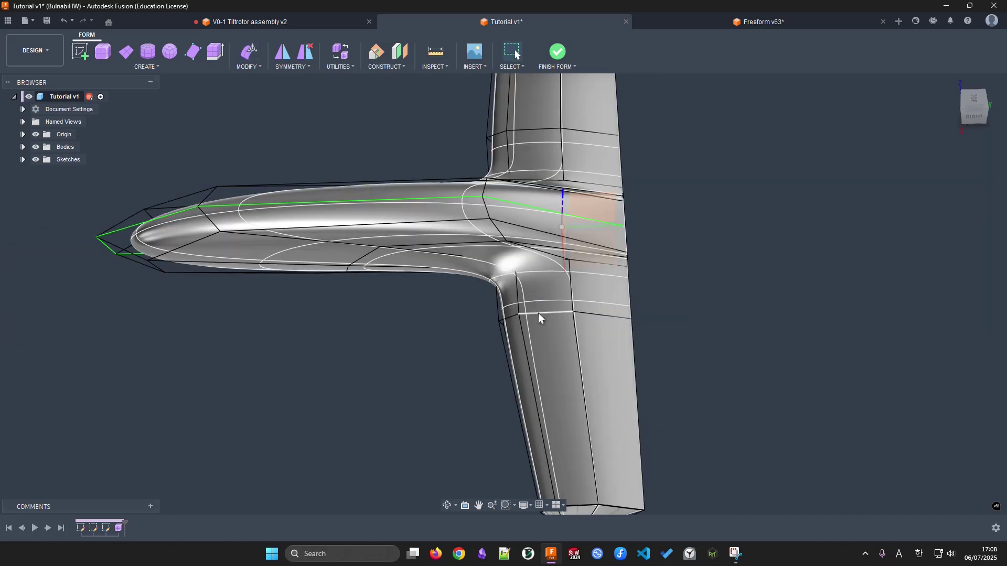
double_click(538, 314)
key(ctrl+z)
double_click(582, 439)
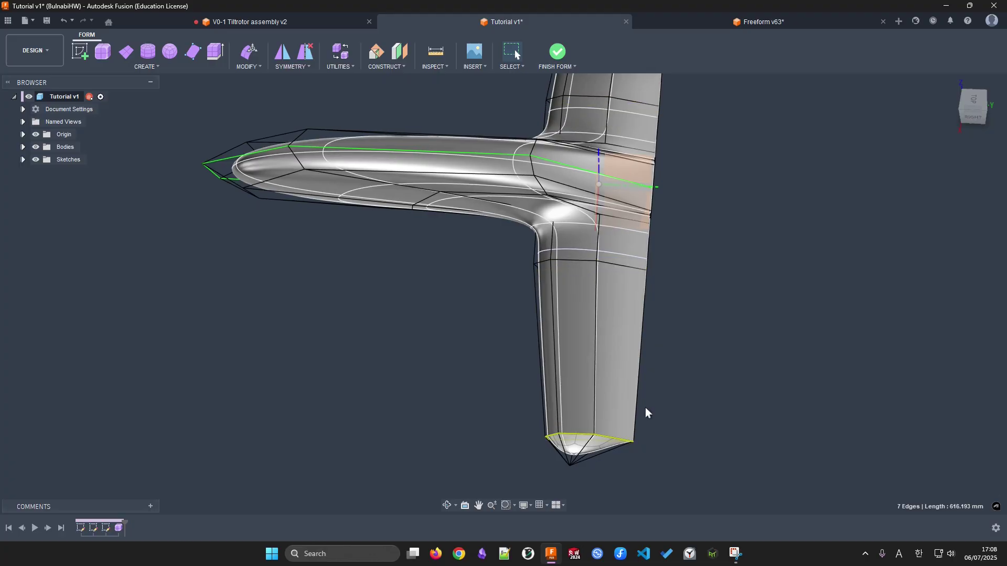
double_click(575, 260)
key(Delete)
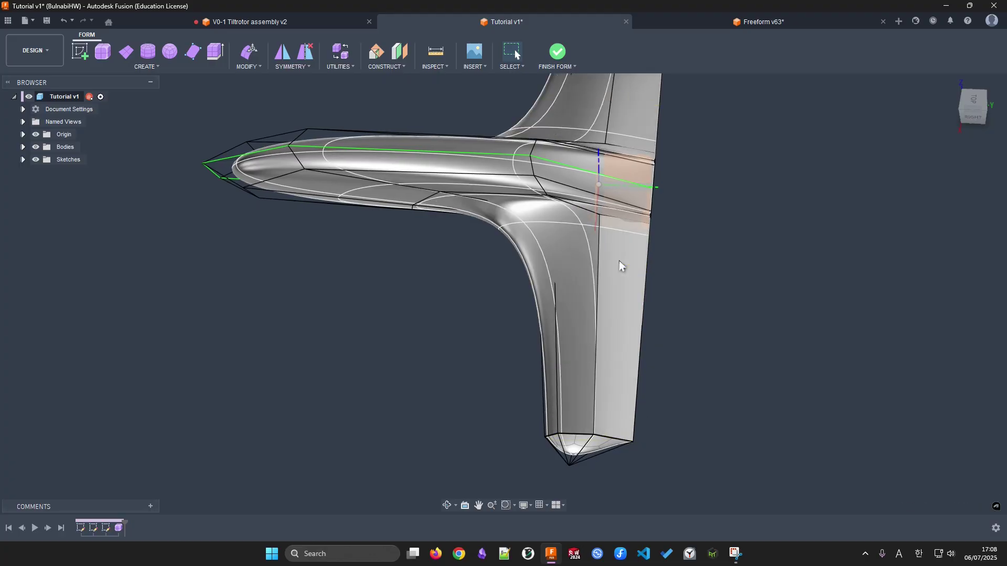
Adjust the edge loop where the wing meets the fuselage slightly with Edit Form
double_click(572, 212)
scroll(588, 193, up, 3)
scroll(588, 193, up, 1)
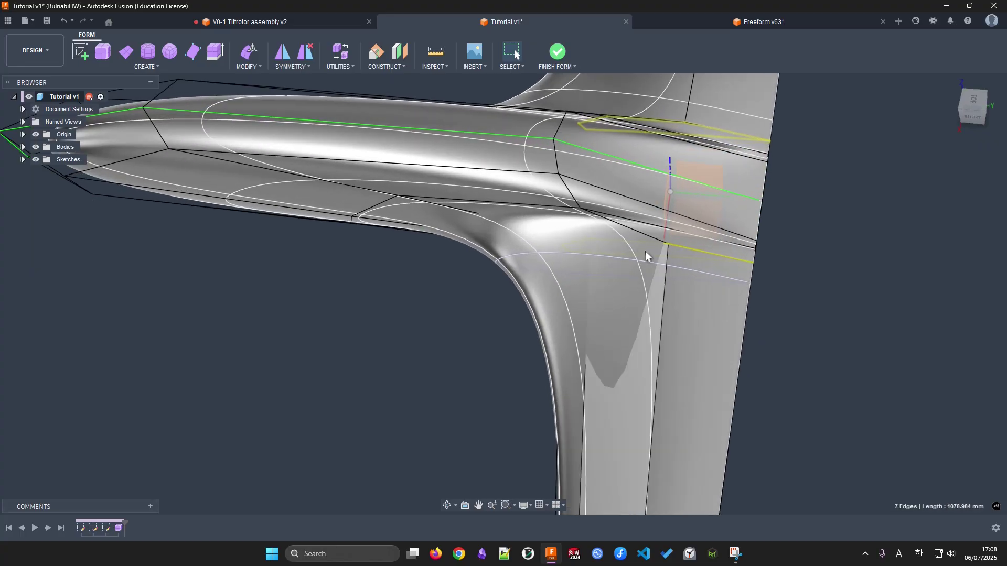
key(m)
shift+middle_drag(684, 283, 662, 267)
drag(637, 273, 632, 274)
click(944, 319)
Try inserting a single edge loop around the wing beside the root loop at insert location -0.121
scroll(761, 325, down, 3)
shift+middle_drag(756, 326, 504, 335)
scroll(582, 267, up, 3)
scroll(586, 266, down, 1)
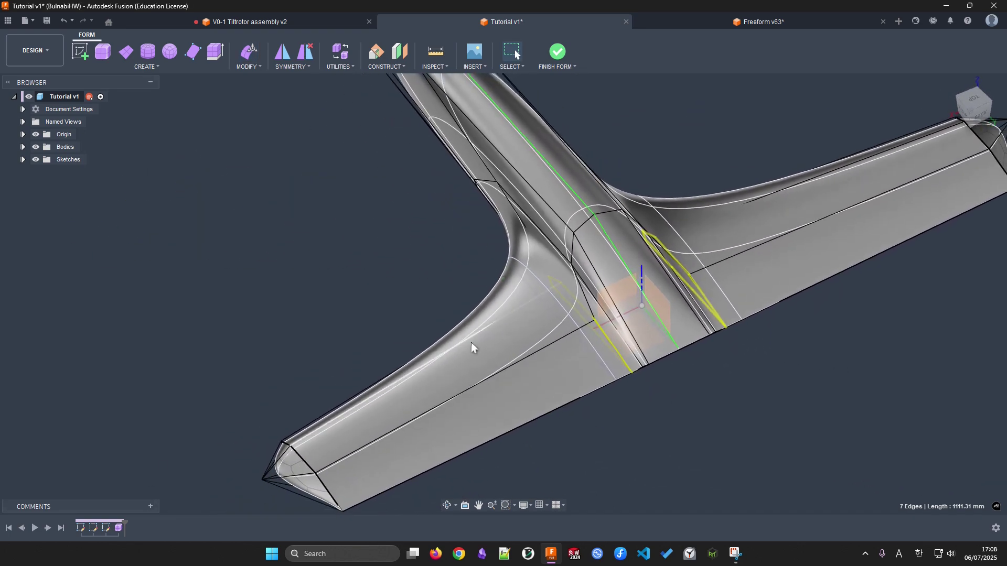
click(160, 66)
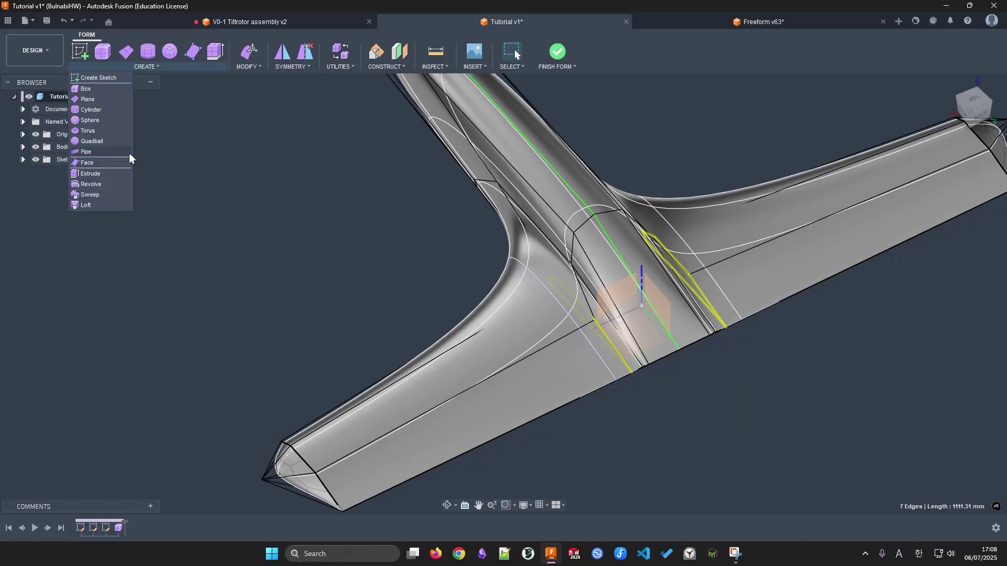
mouse_move(247, 68)
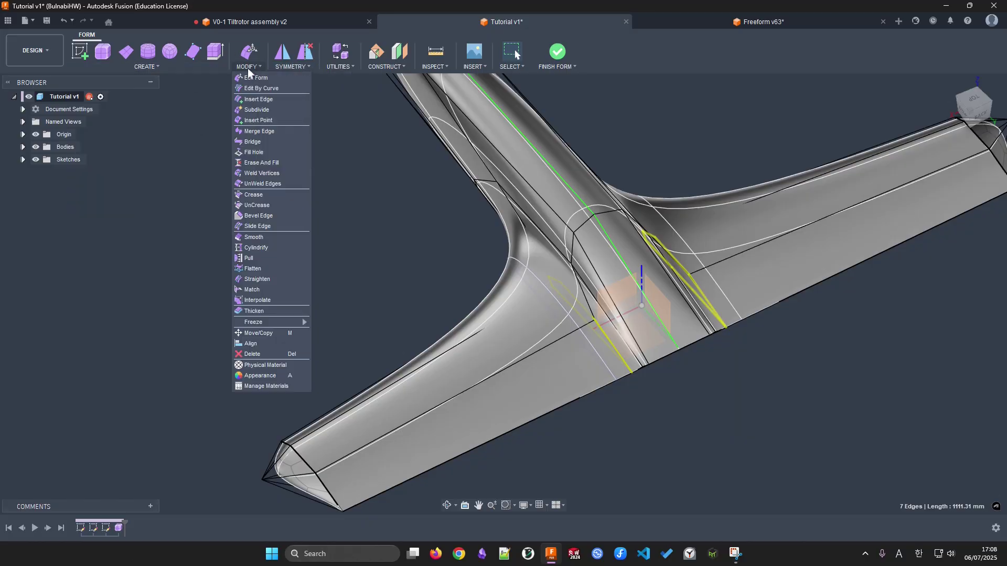
click(267, 100)
drag(591, 348, 530, 401)
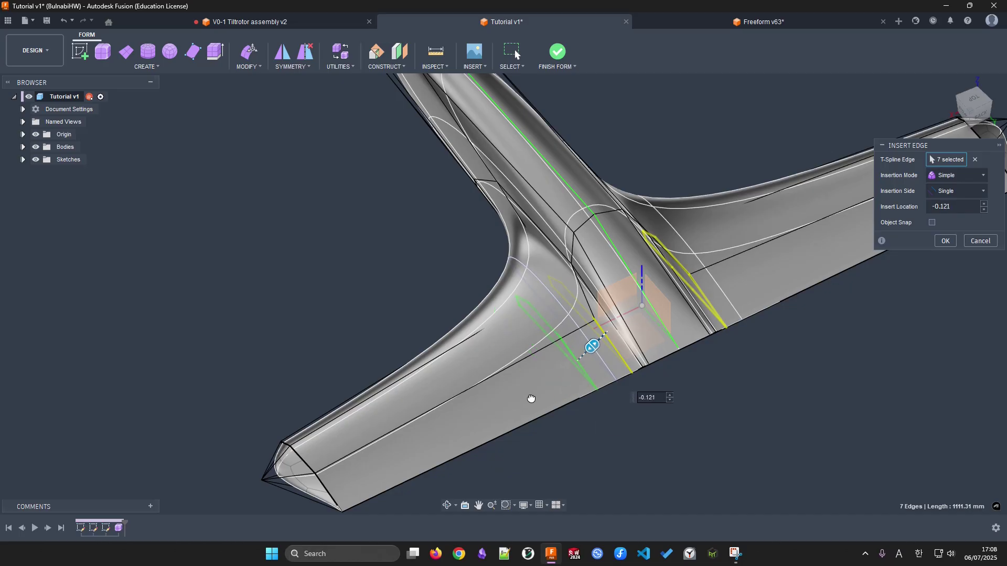
key(Return)
Shift the wingtip edge loop and tip point toward the nose with Edit Form
shift+middle_drag(684, 410, 667, 390)
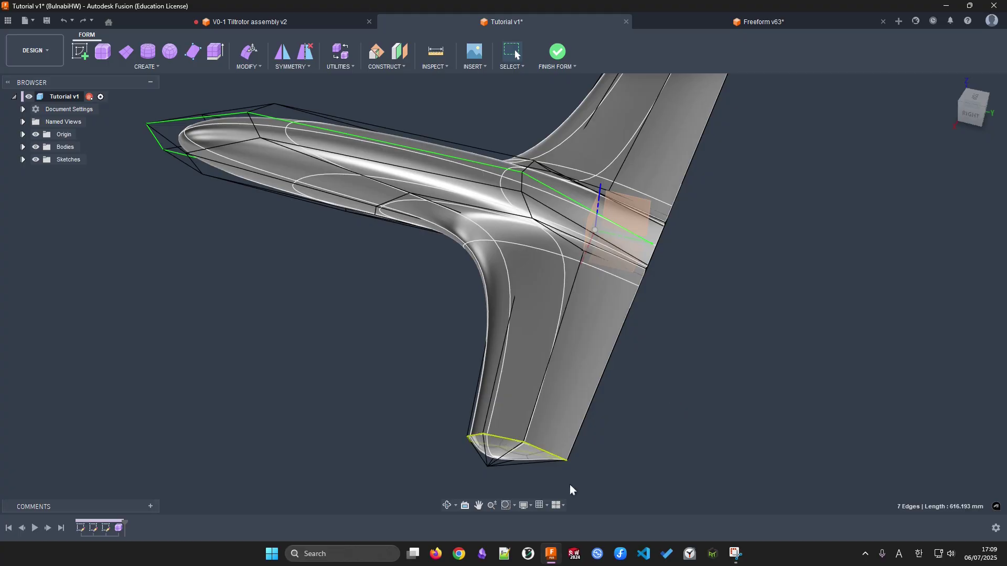
key(m)
drag(536, 452, 511, 444)
shift+click(485, 467)
click(945, 319)
scroll(794, 301, up, 5)
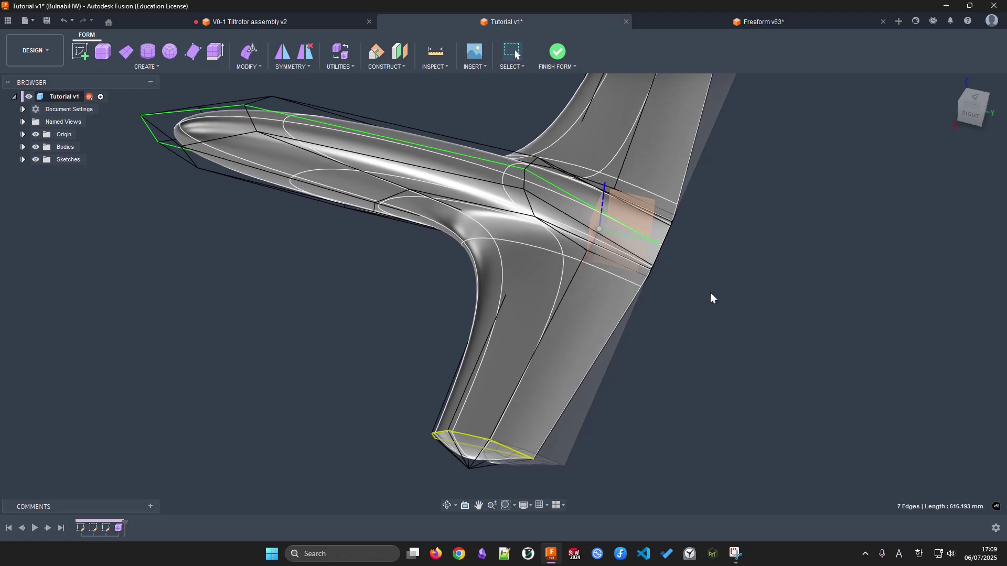
Insert a simple, single-sided edge loop outboard of the wing root loop at location -0.161, and finish the form
double_click(640, 285)
click(155, 68)
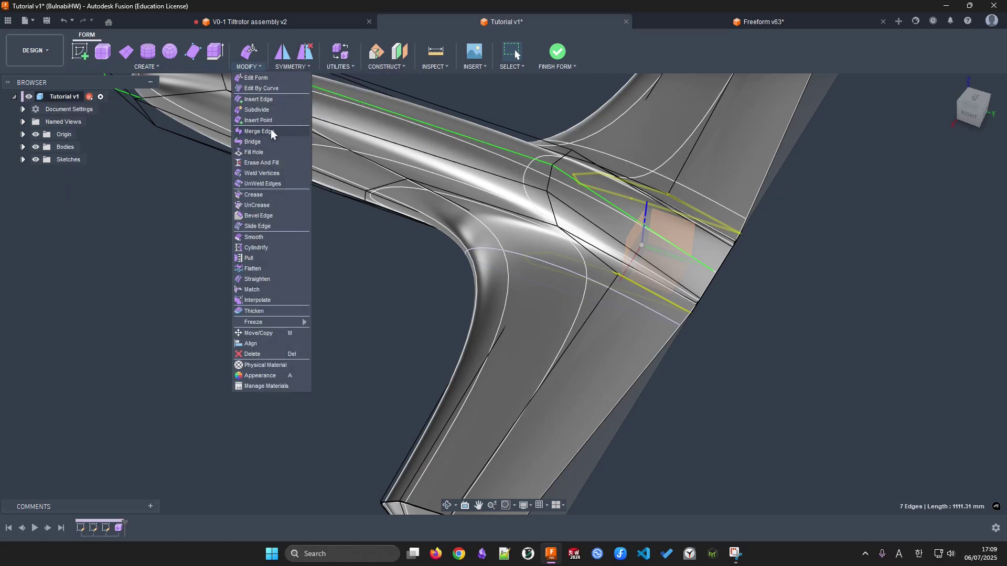
click(260, 99)
scroll(629, 315, down, 3)
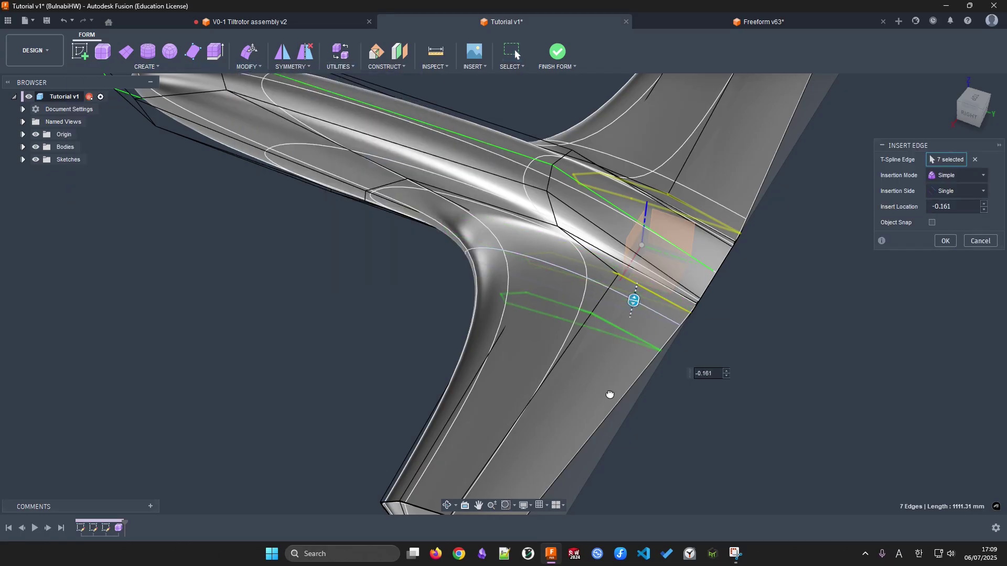
click(945, 240)
scroll(576, 90, down, 3)
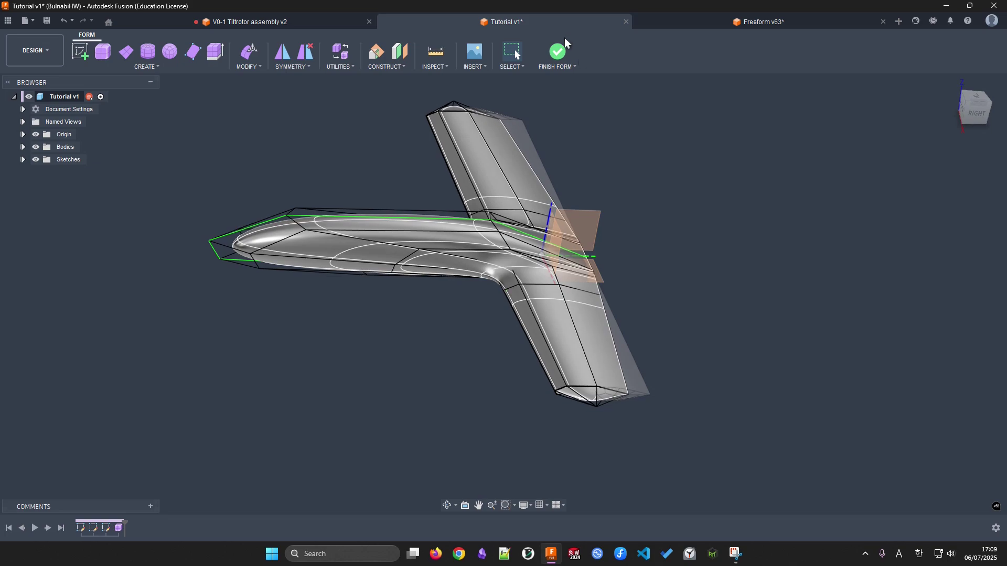
click(563, 58)
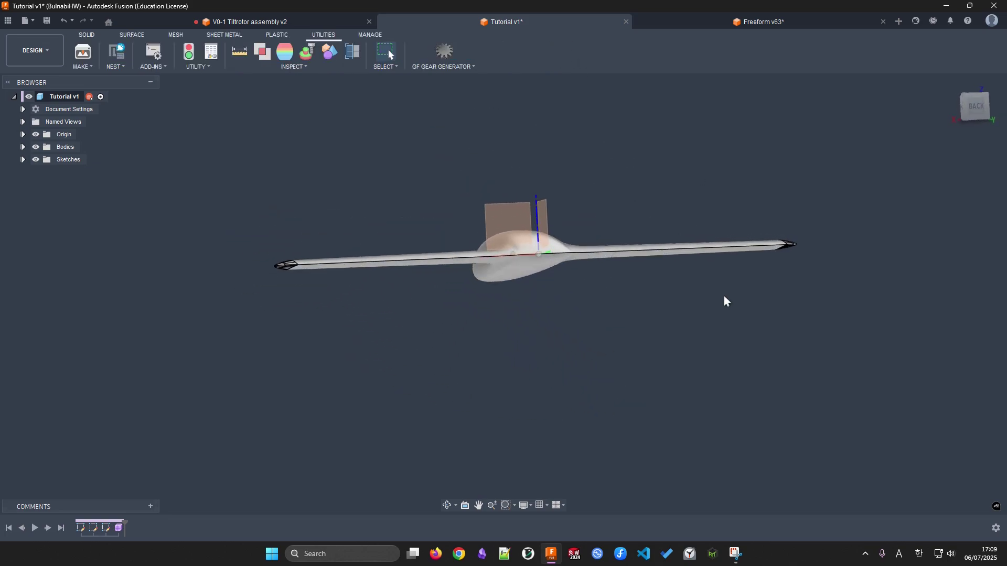
shift+middle_drag(724, 297, 572, 362)
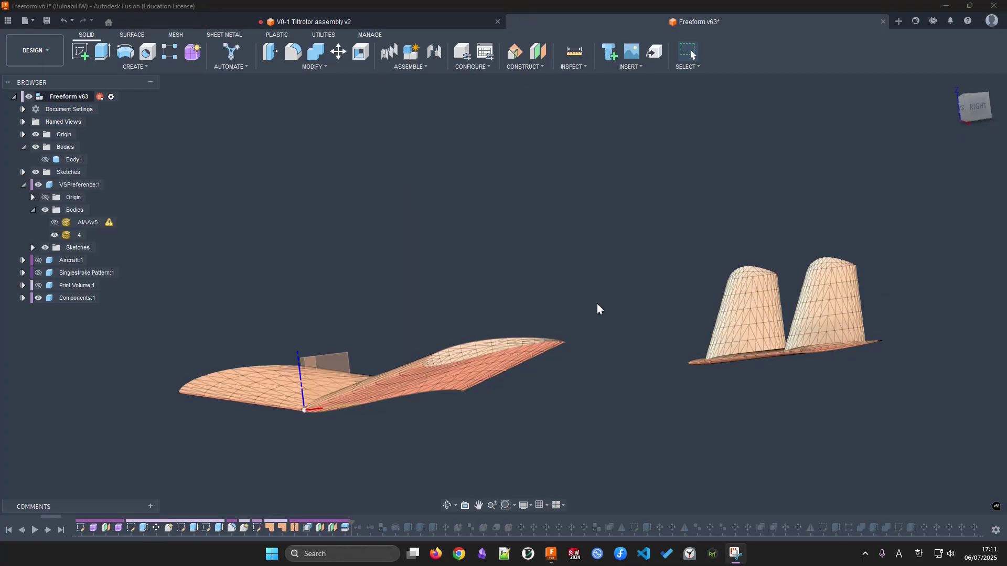
Examine the wing and tail reference mesh in the Freeform v63 document from several angles
shift+middle_drag(597, 305, 598, 304)
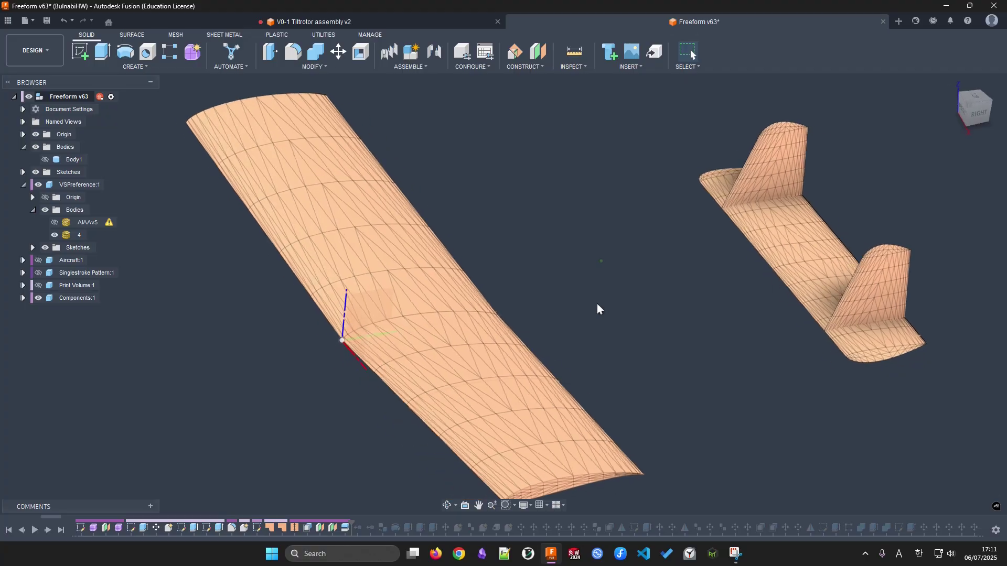
click(374, 352)
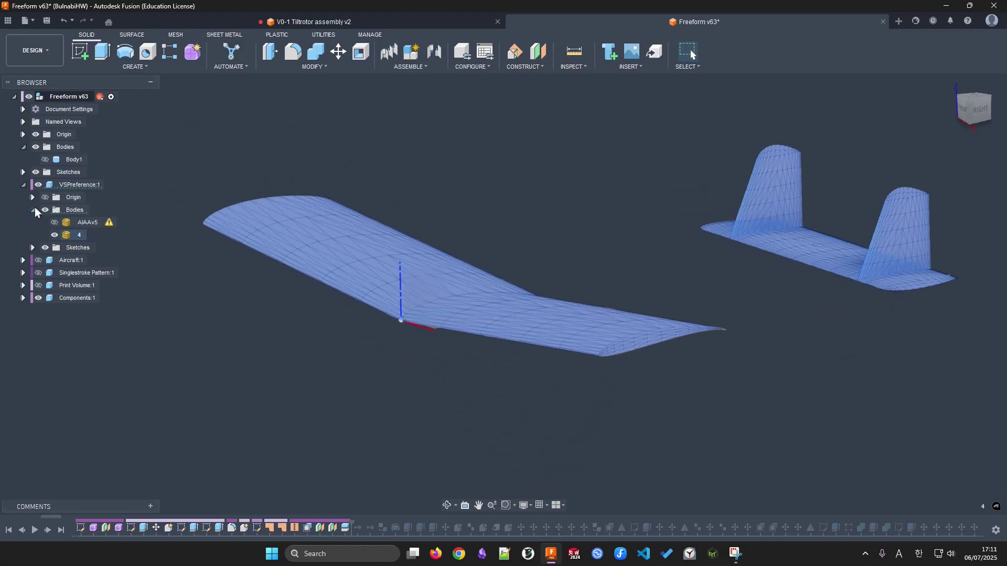
click(33, 210)
click(395, 354)
shift+middle_drag(591, 392, 764, 353)
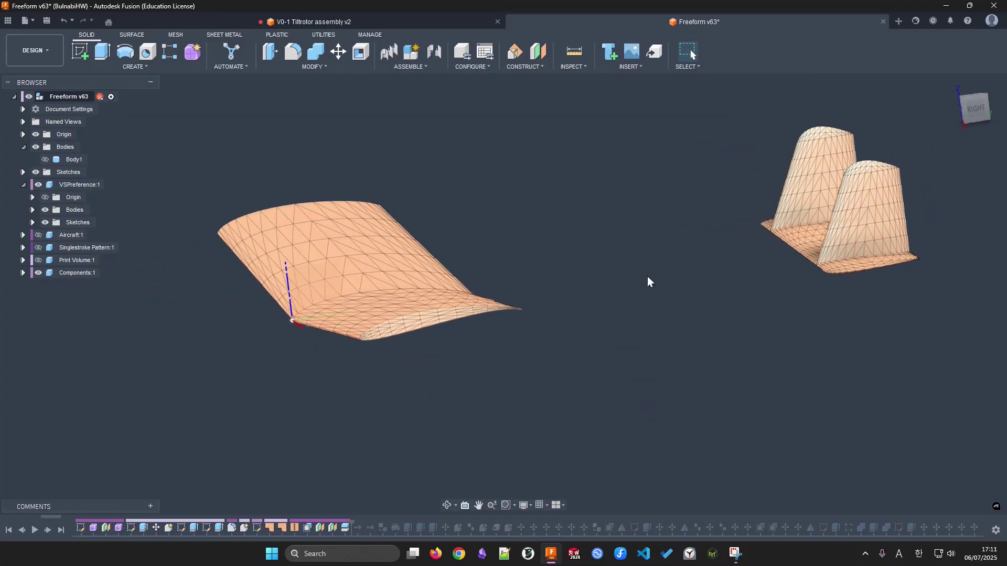
shift+middle_drag(647, 277, 464, 425)
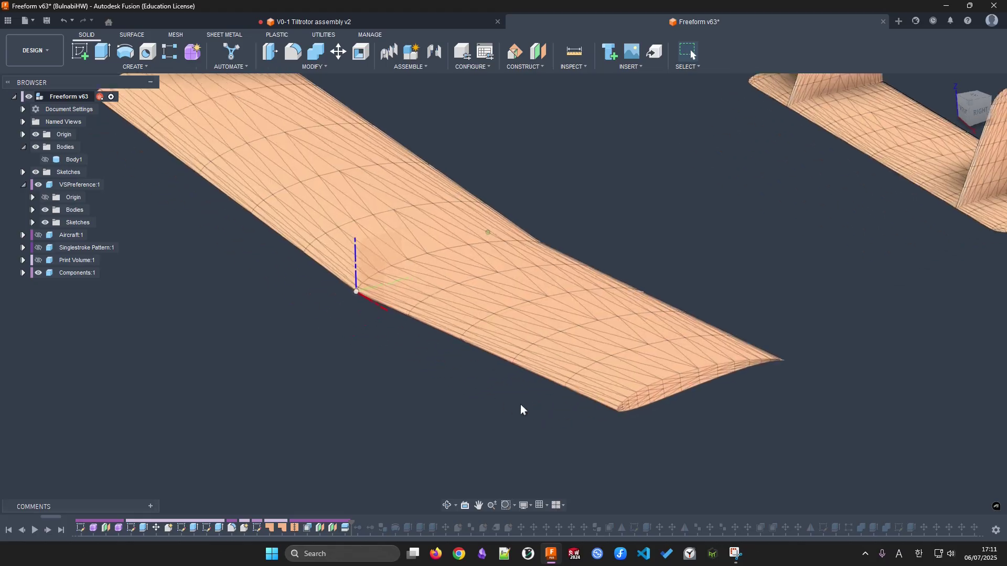
click(126, 35)
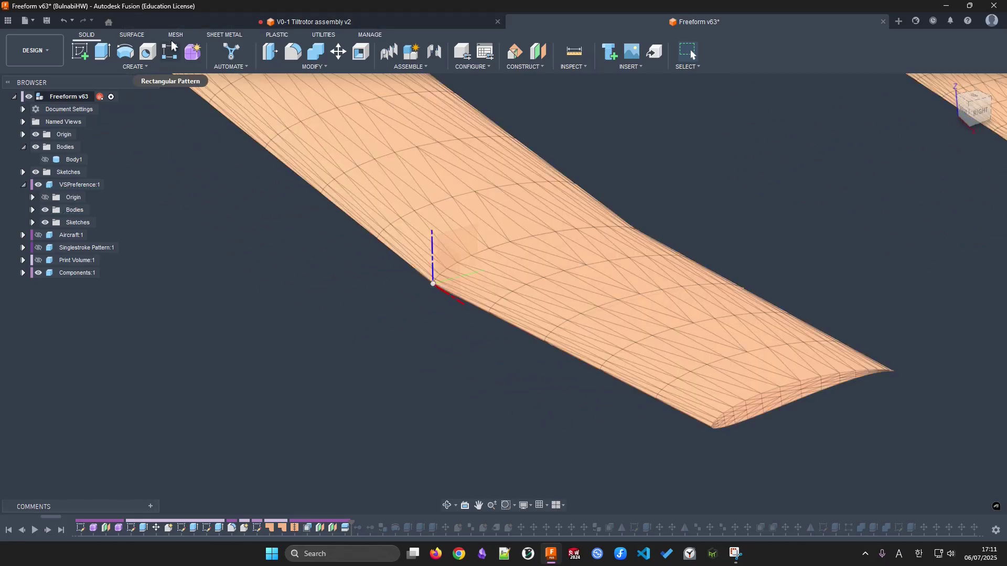
click(176, 35)
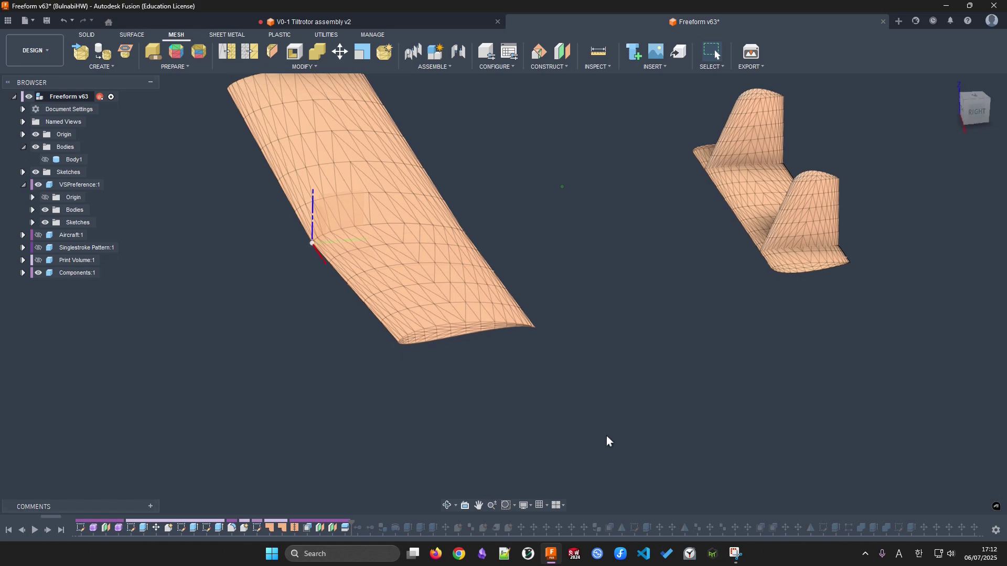
click(445, 319)
click(720, 299)
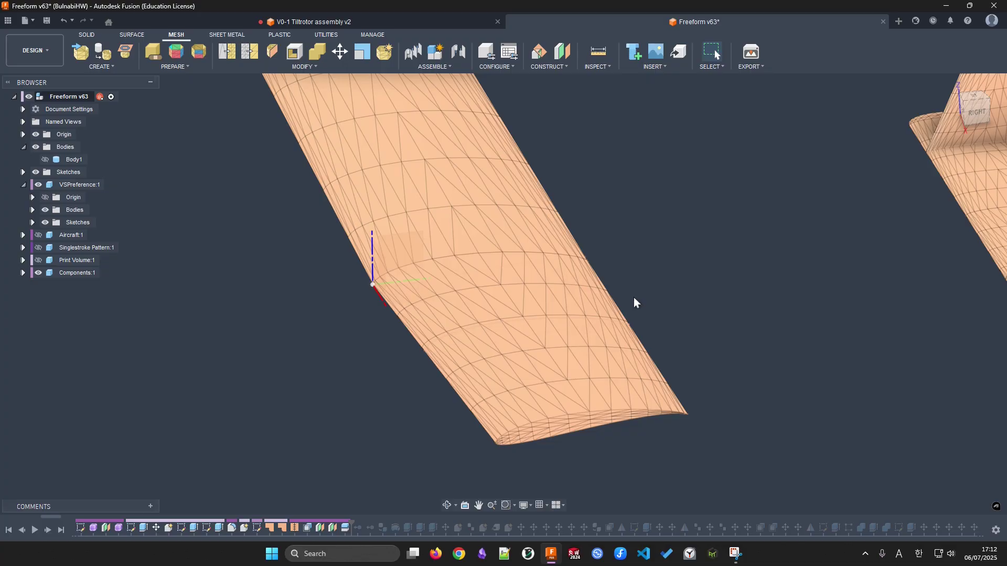
scroll(634, 297, down, 3)
shift+middle_drag(634, 298, 747, 270)
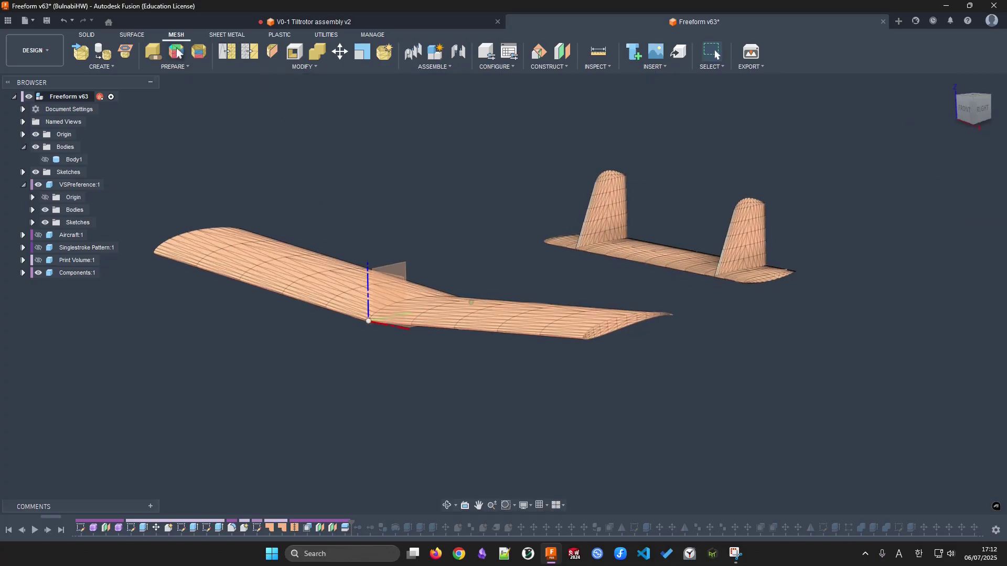
Start a mesh section sketch with the wing and tail mesh as its body and activate section plane selection
click(126, 54)
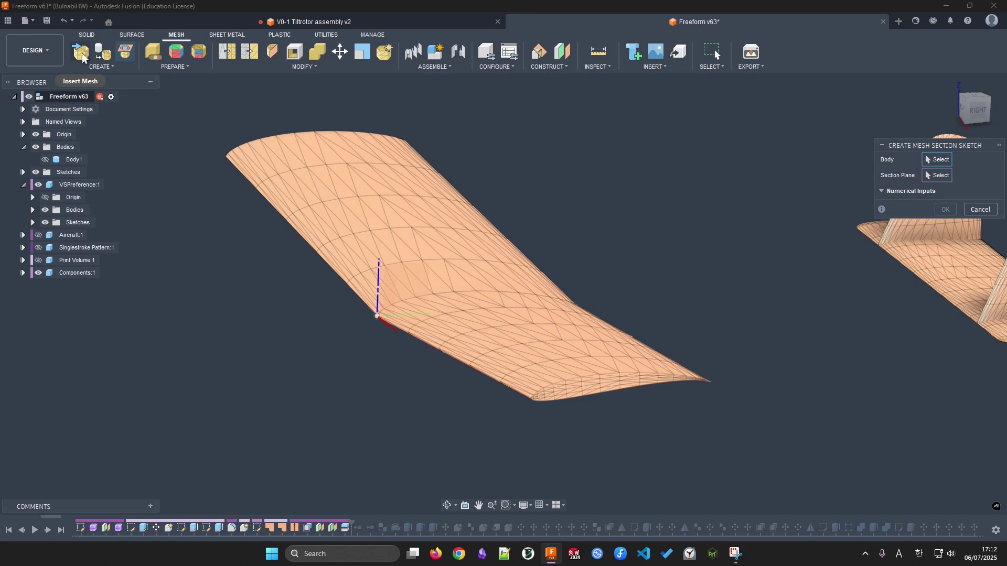
scroll(572, 352, down, 3)
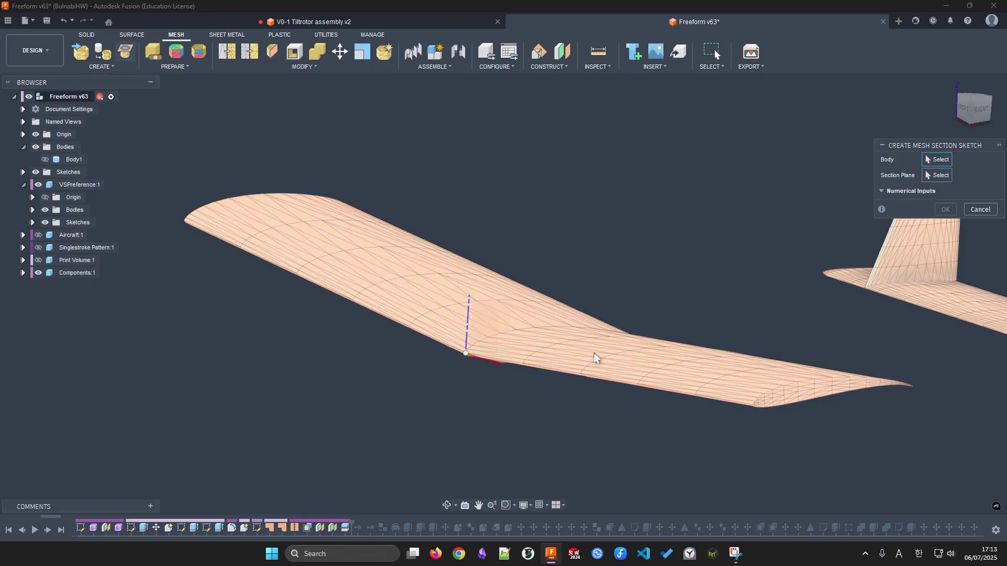
click(594, 354)
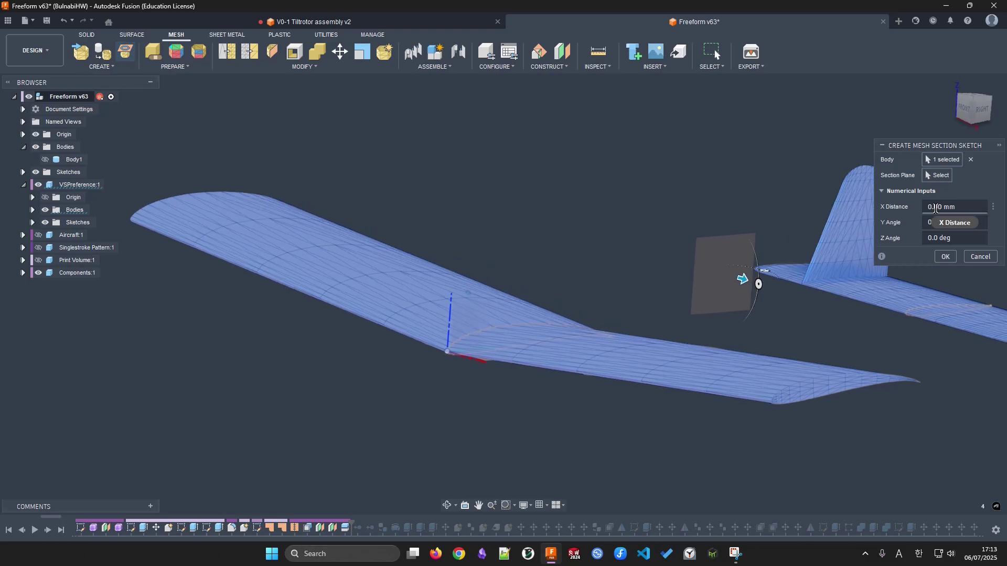
click(936, 174)
Preview mesh sections along the span by moving the section plane to X distances of about -398, 263 and 60 mm
mouse_move(698, 228)
mouse_down()
mouse_move(787, 252)
mouse_move(697, 224)
mouse_up()
scroll(688, 269, down, 4)
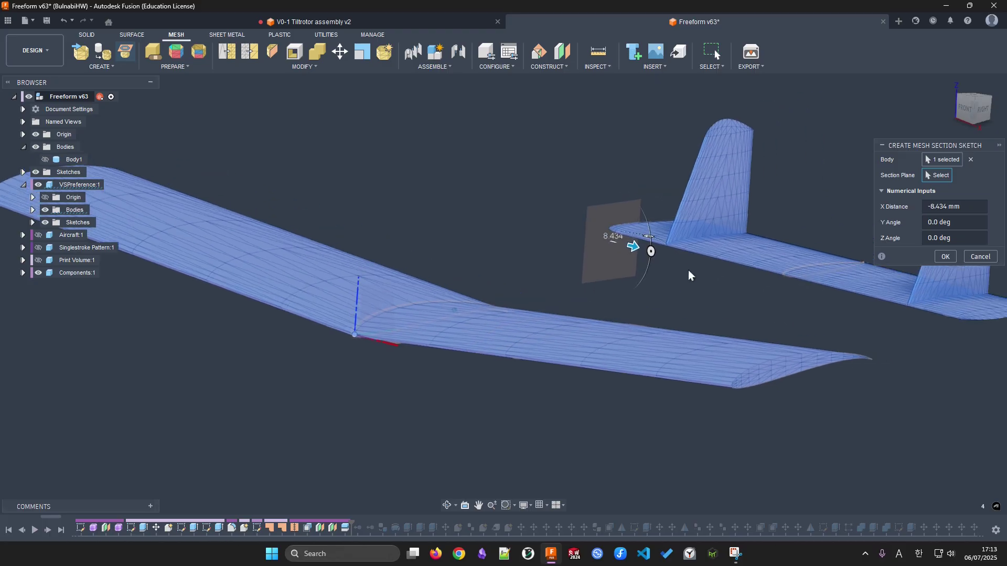
shift+middle_drag(382, 301, 601, 271)
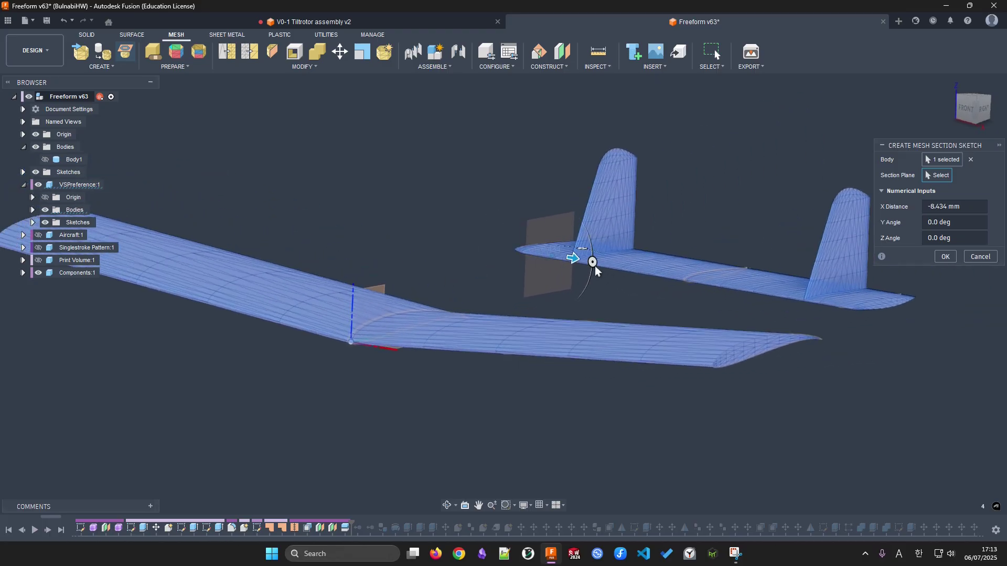
drag(571, 261, 418, 207)
shift+middle_drag(418, 207, 556, 272)
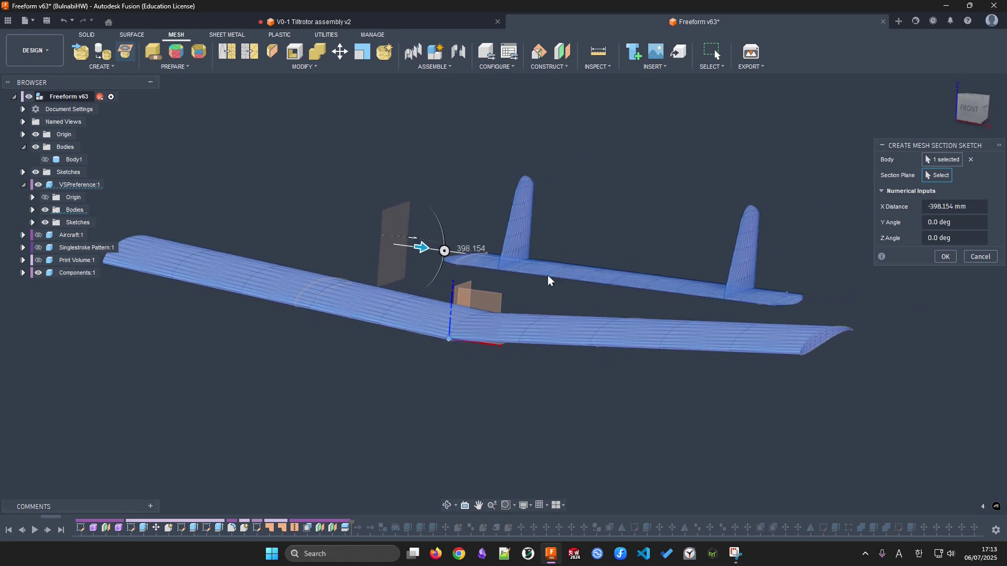
drag(423, 246, 678, 305)
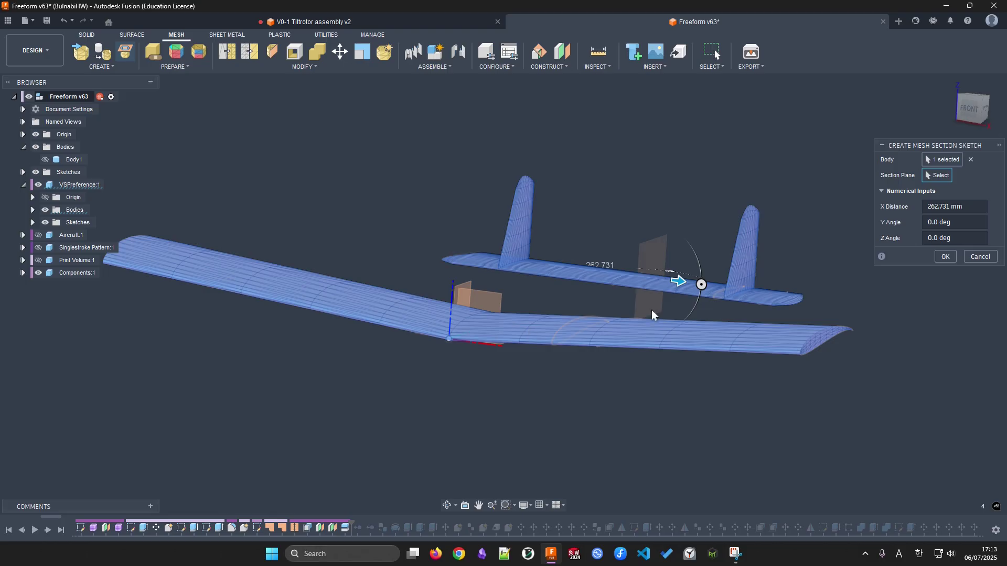
drag(678, 282, 598, 270)
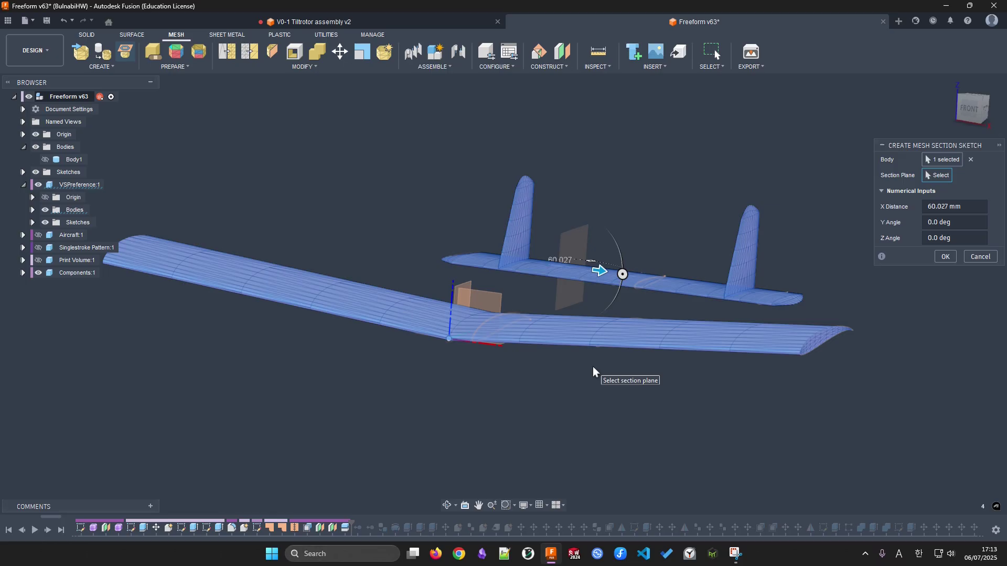
Preview further mesh sections by moving the plane to X distances of about 211, 17, 1.5 and 459 mm
shift+middle_drag(597, 336, 622, 325)
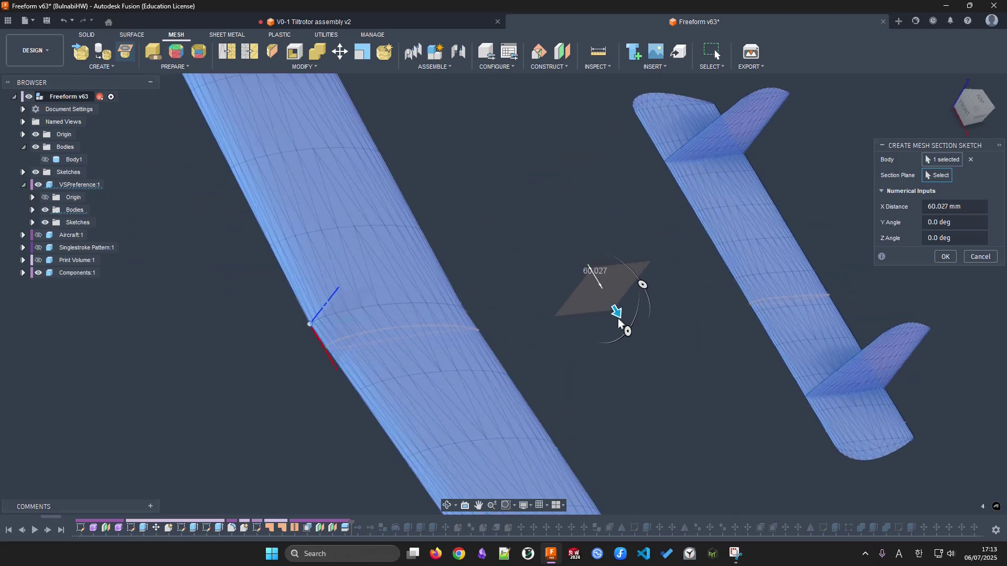
mouse_move(617, 314)
mouse_down()
mouse_move(677, 418)
mouse_move(658, 383)
mouse_move(667, 348)
mouse_move(595, 317)
mouse_move(620, 299)
mouse_up()
shift+middle_drag(619, 298, 495, 345)
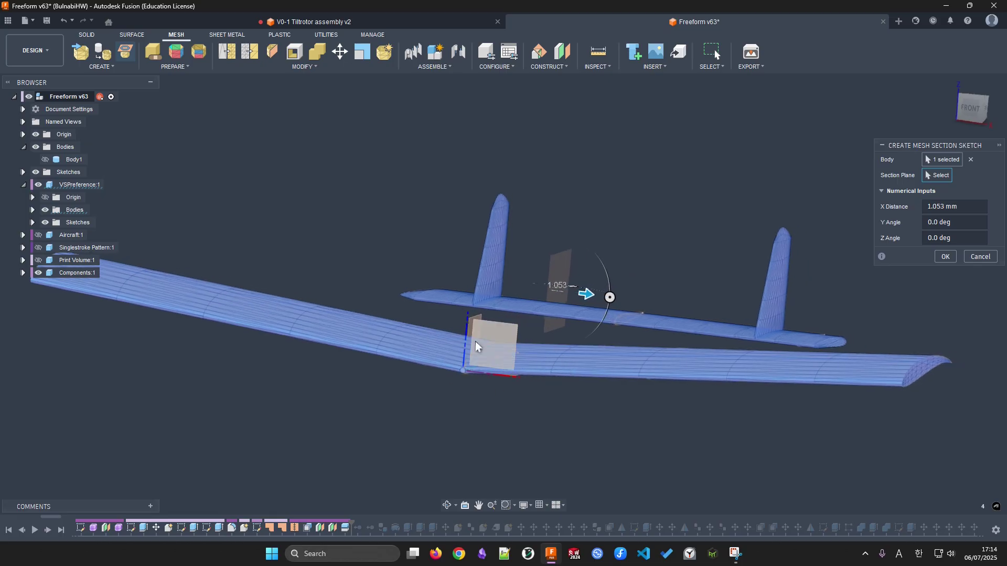
drag(584, 293, 527, 336)
shift+middle_drag(528, 336, 429, 319)
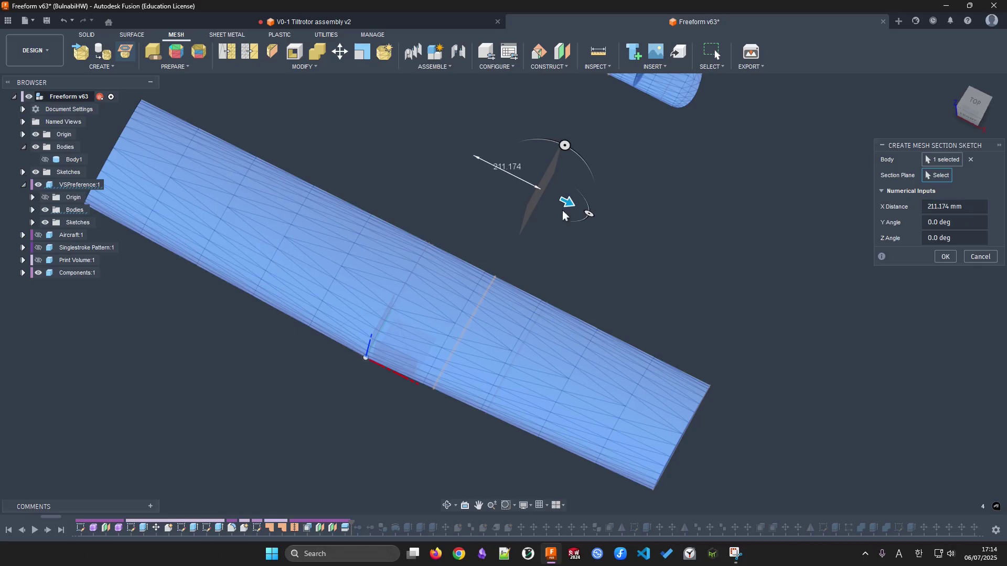
drag(568, 200, 482, 220)
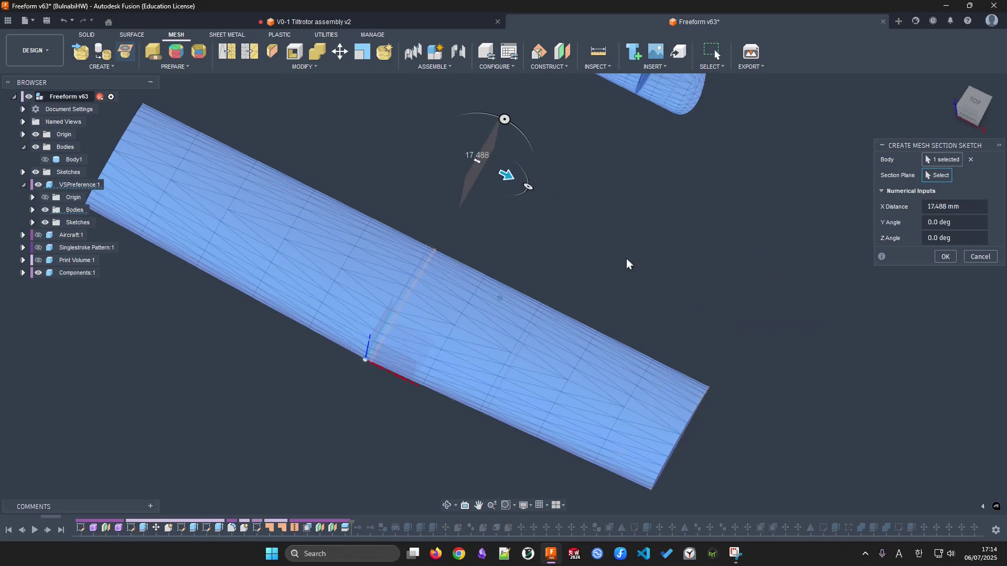
shift+middle_drag(630, 303, 623, 408)
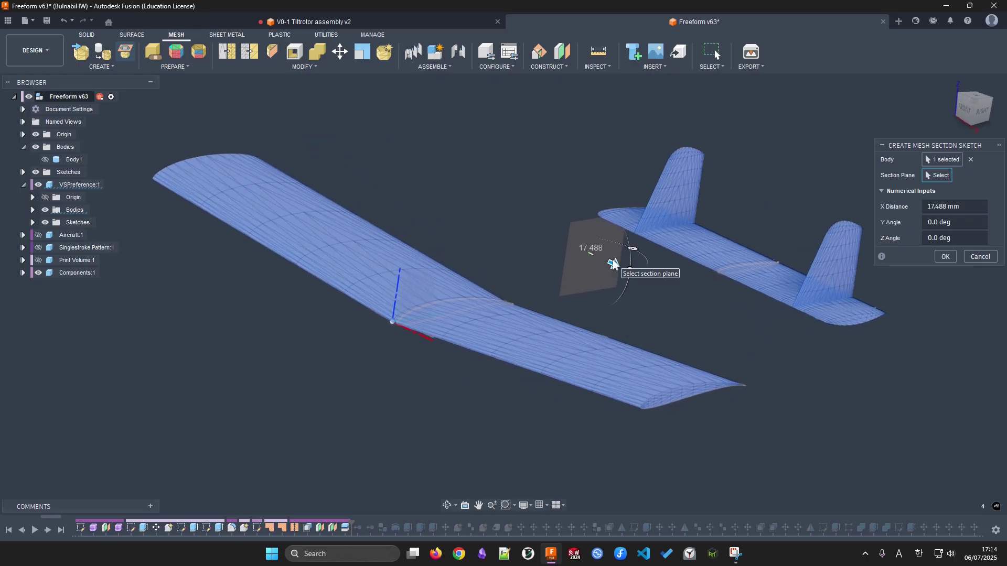
mouse_move(621, 265)
mouse_down()
mouse_move(605, 257)
mouse_move(607, 267)
mouse_up()
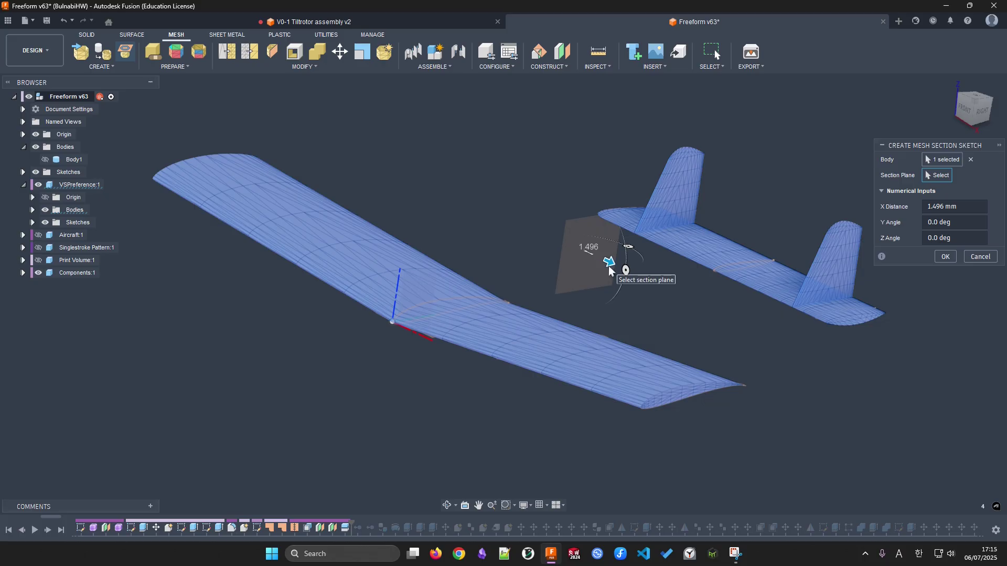
drag(607, 265, 741, 305)
Set the section plane's X distance to 0 and create the mesh section sketch
click(986, 207)
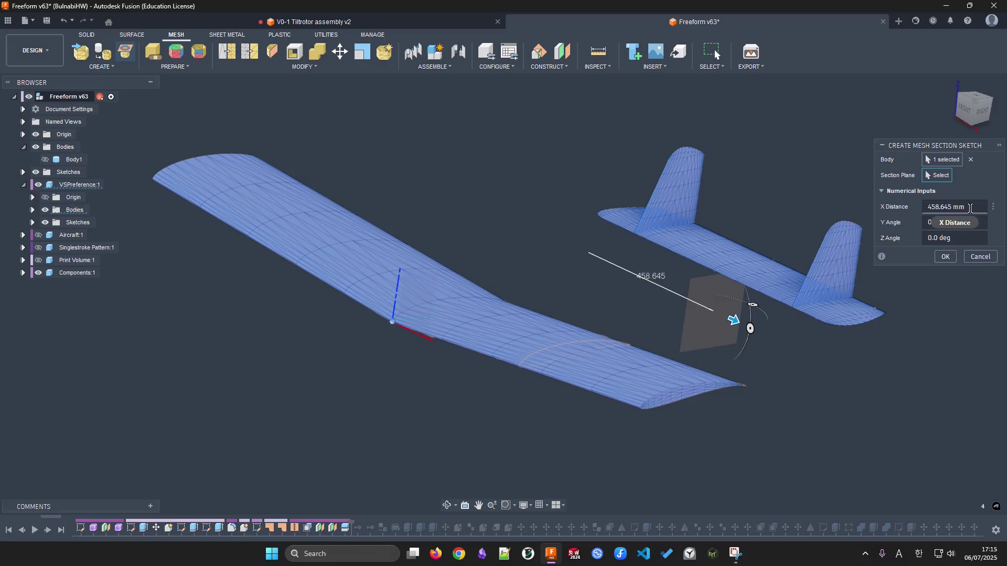
text(0)
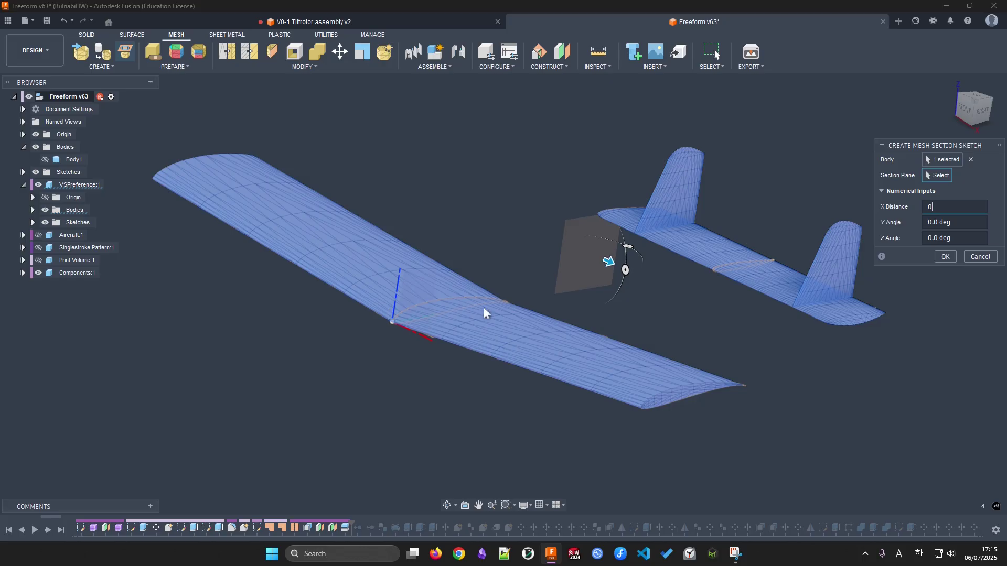
click(933, 257)
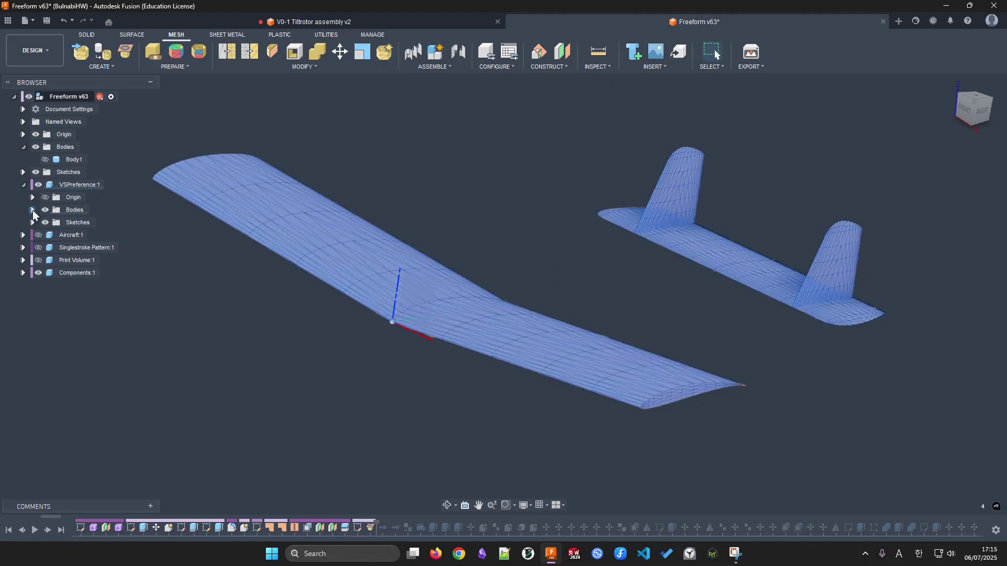
Hide mesh body 4 of the VSPreference component and inspect the remaining wing and tail section outlines
click(33, 210)
click(54, 235)
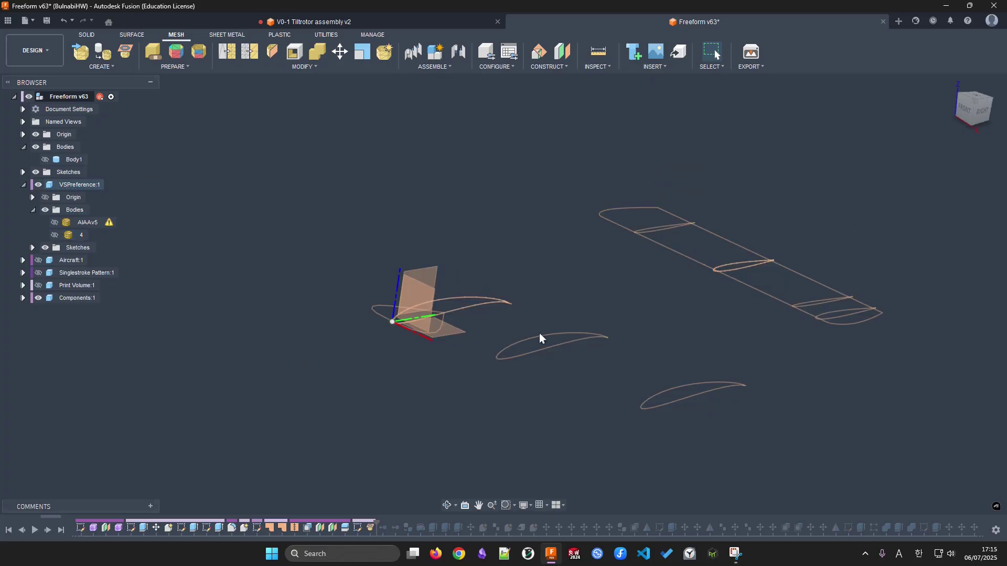
mouse_move(621, 389)
shift+middle_down()
mouse_move(807, 336)
mouse_move(841, 363)
mouse_move(689, 196)
shift+middle_up()
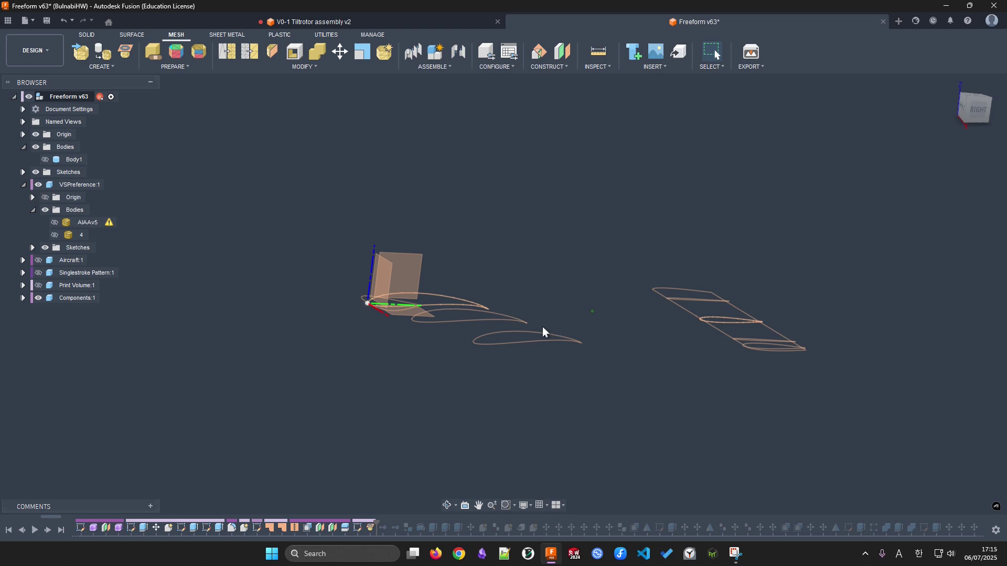
shift+middle_drag(543, 326, 778, 299)
shift+middle_drag(580, 270, 673, 311)
scroll(673, 310, up, 2)
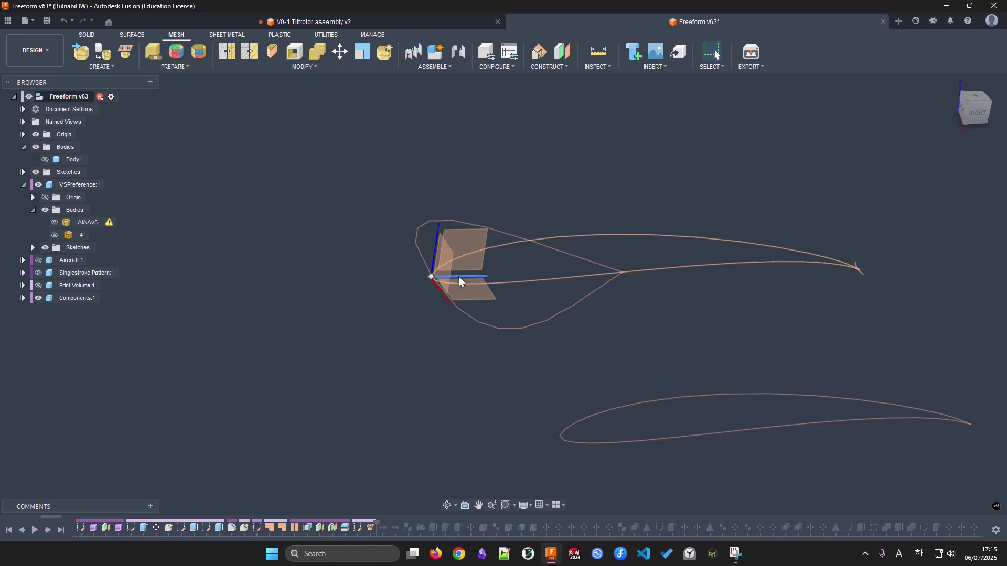
shift+middle_drag(537, 277, 569, 263)
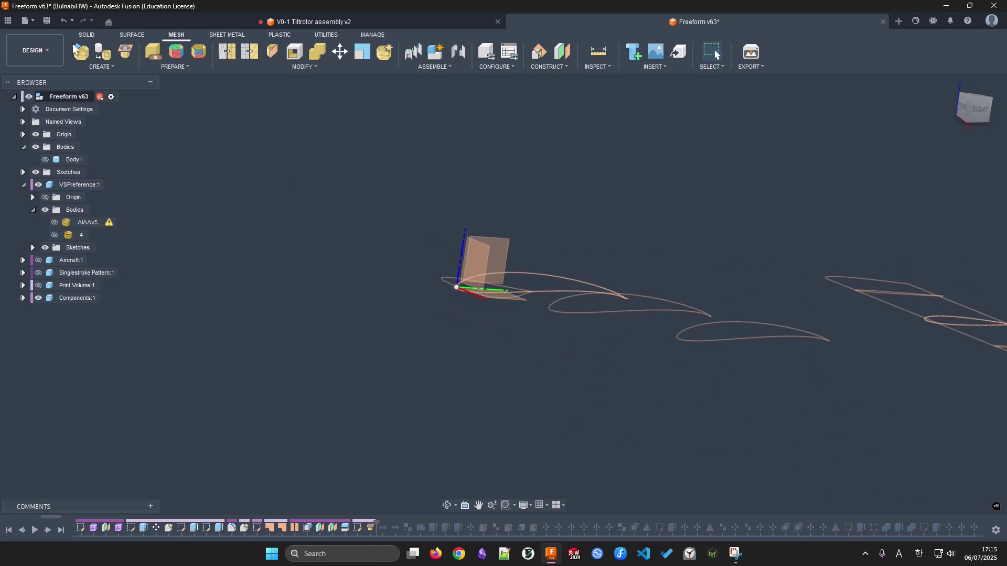
Sketch a fit point spline on the YZ origin plane tracing the root airfoil through the origin, closed at the trailing edge
click(87, 35)
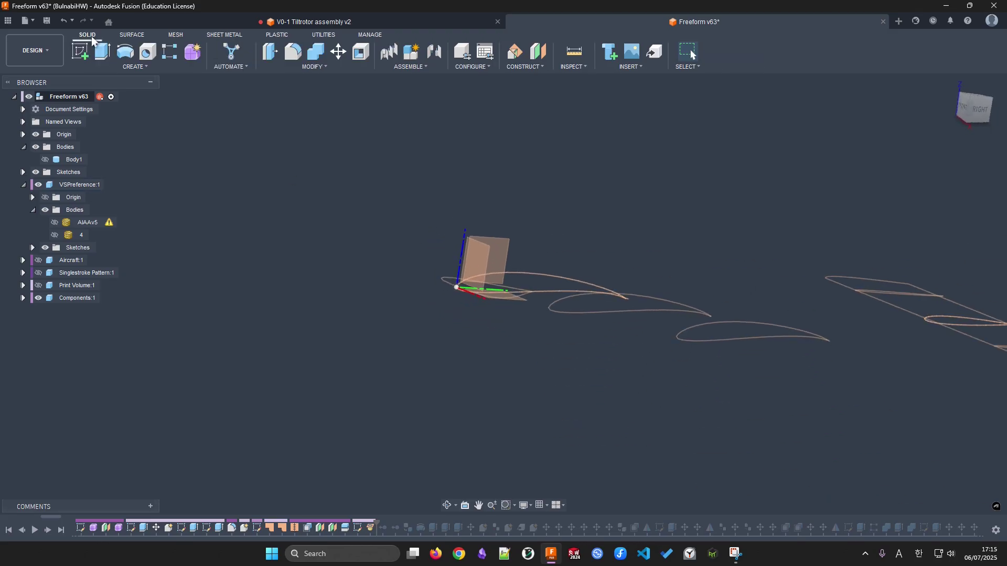
double_click(498, 244)
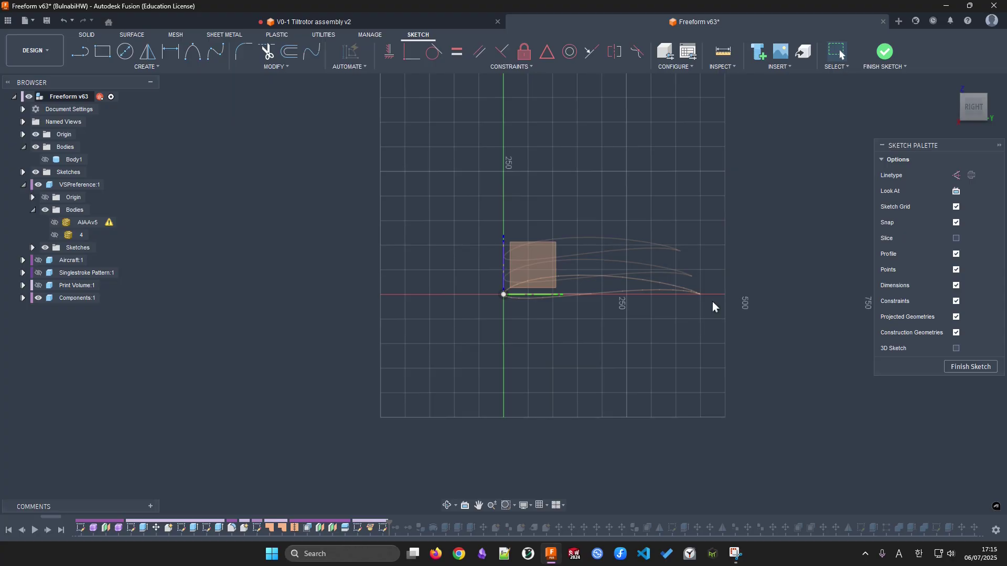
click(214, 51)
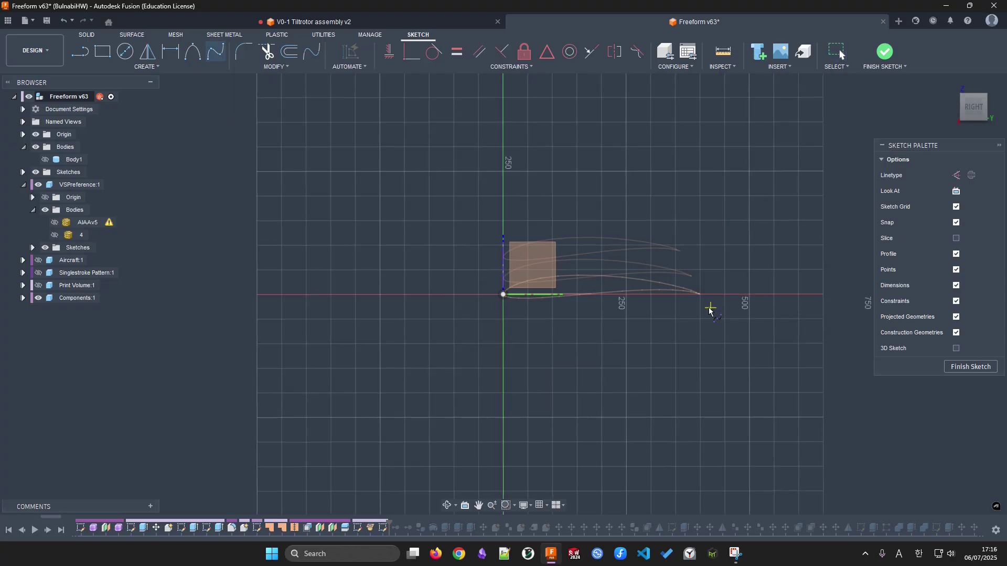
scroll(713, 304, up, 4)
click(824, 325)
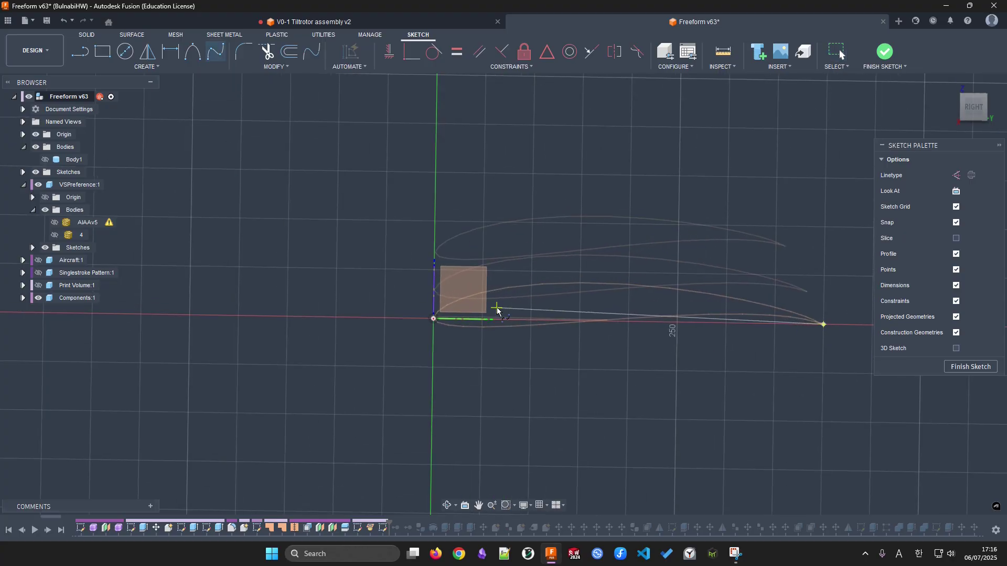
click(571, 282)
click(433, 319)
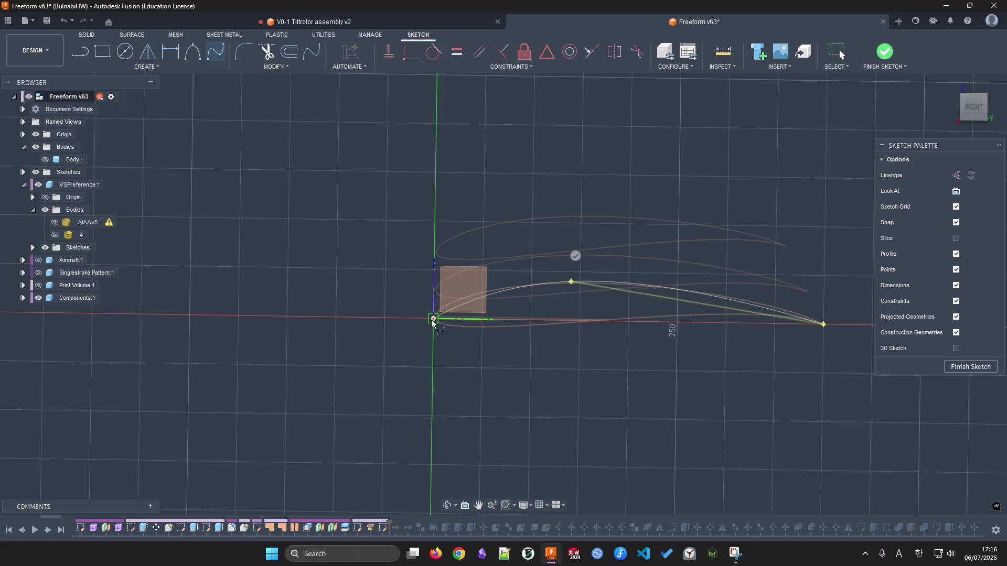
click(593, 321)
click(712, 315)
double_click(837, 361)
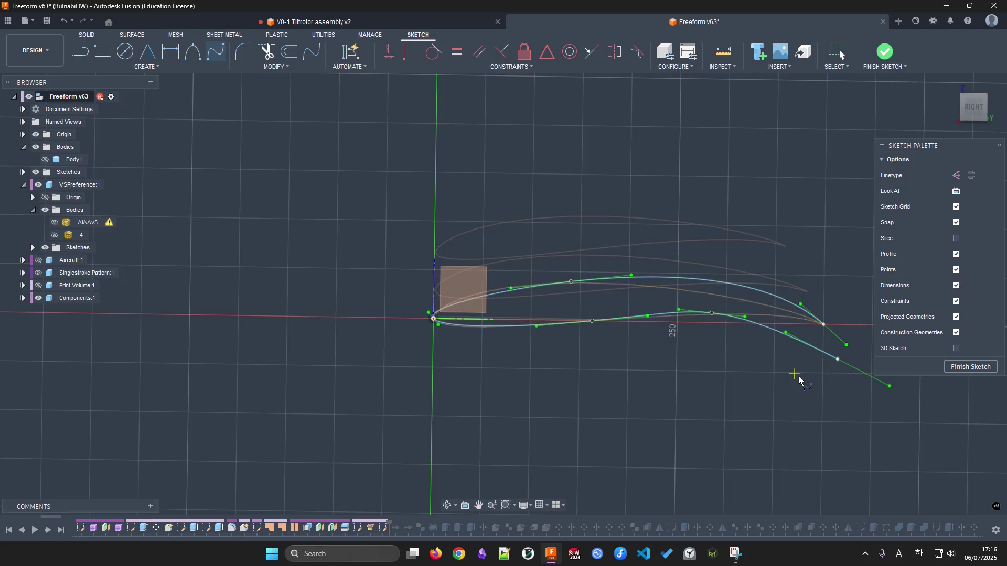
key(Escape)
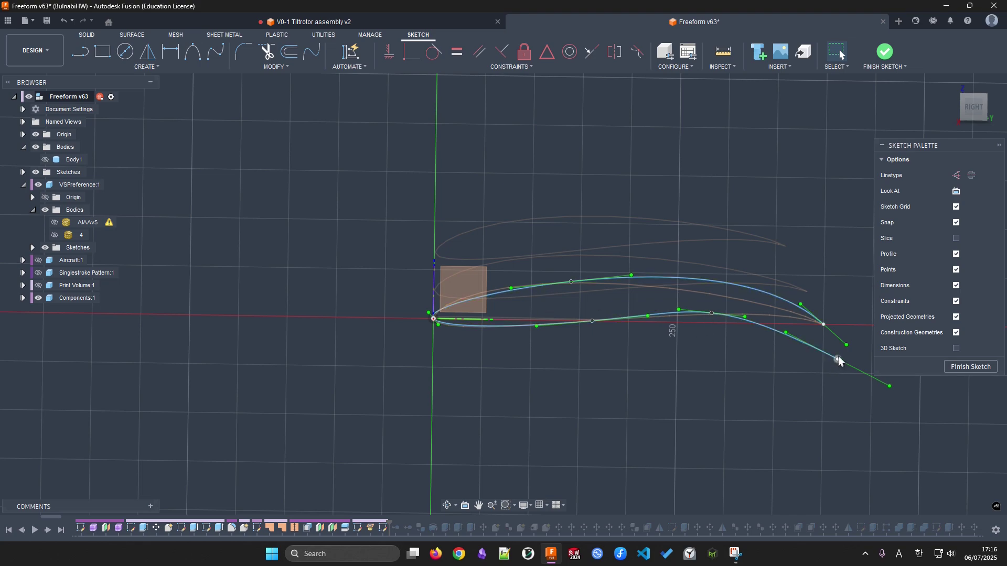
drag(838, 360, 822, 319)
Adjust the tangent handles at the spline's upper fit point and leading edge to follow the root section outline
scroll(586, 323, up, 3)
click(600, 316)
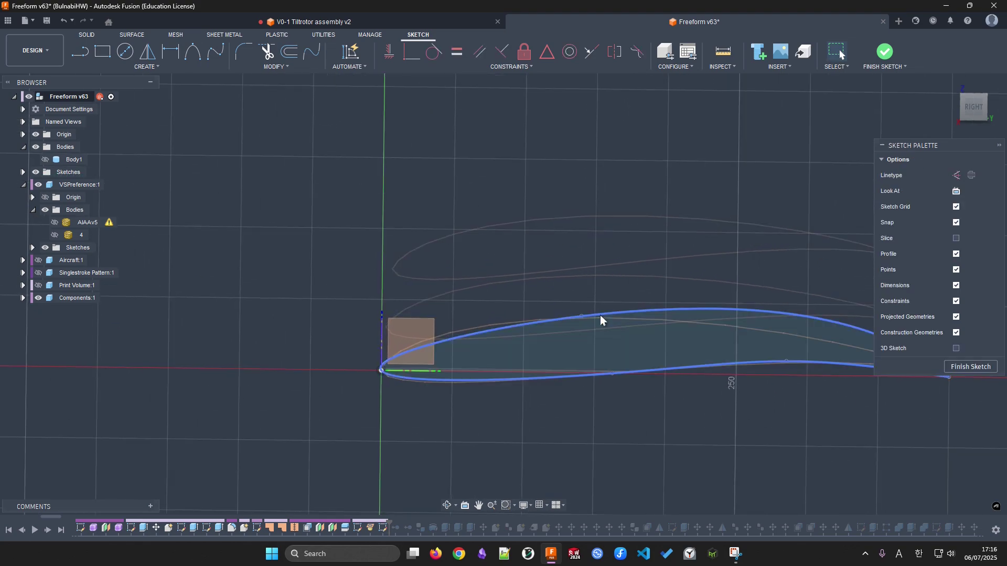
drag(664, 306, 667, 317)
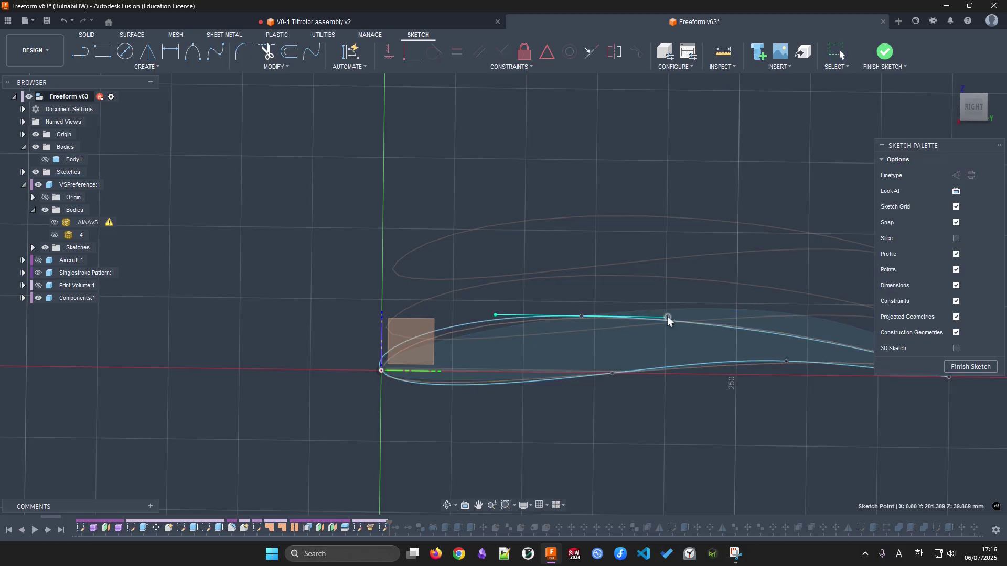
click(583, 316)
scroll(338, 420, up, 5)
click(438, 306)
click(447, 314)
drag(454, 328, 442, 326)
Move the rear fit point on the spline's lower side onto the section outline and adjust its tangent handle
scroll(442, 326, down, 5)
scroll(537, 331, up, 5)
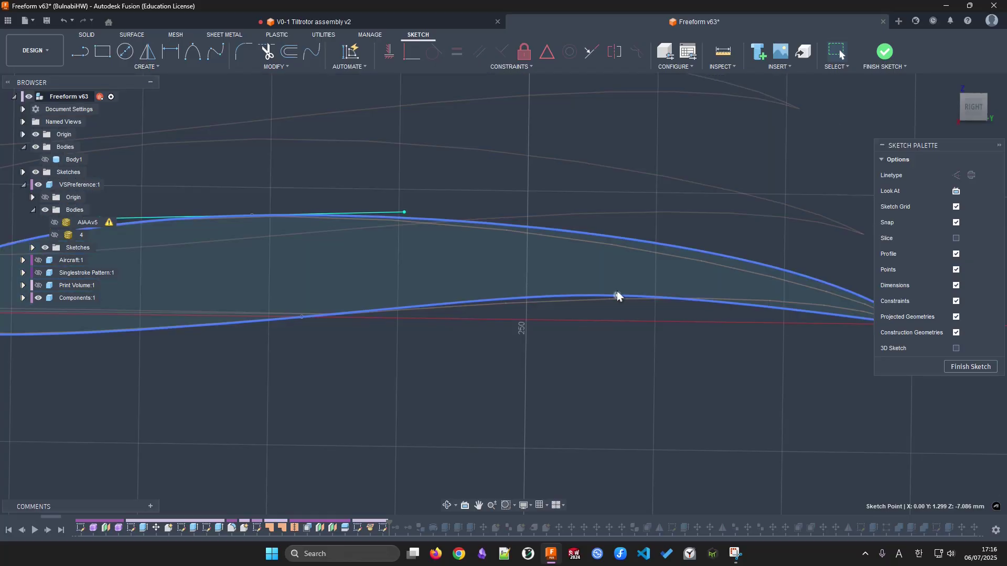
click(620, 297)
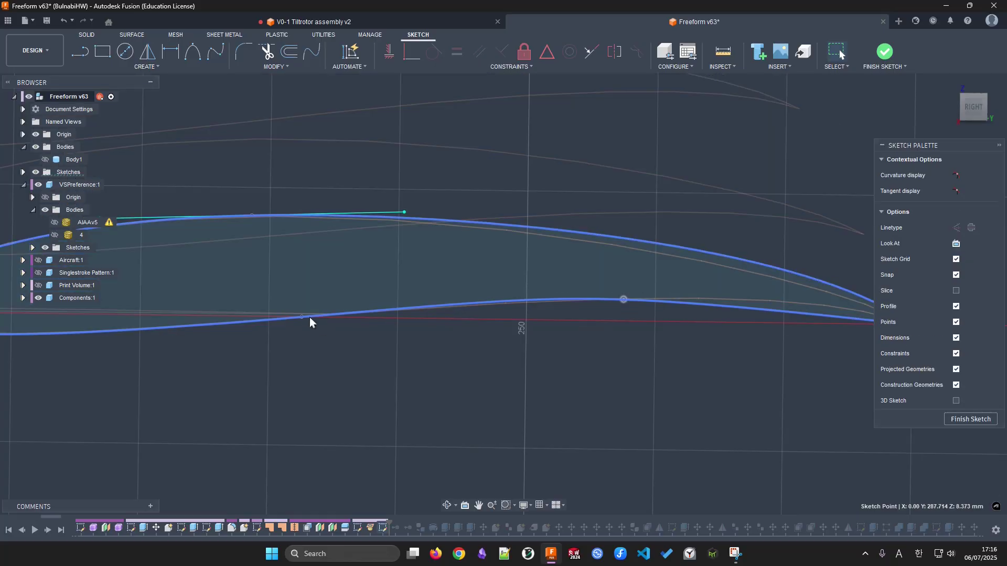
click(623, 300)
scroll(627, 307, down, 1)
click(630, 302)
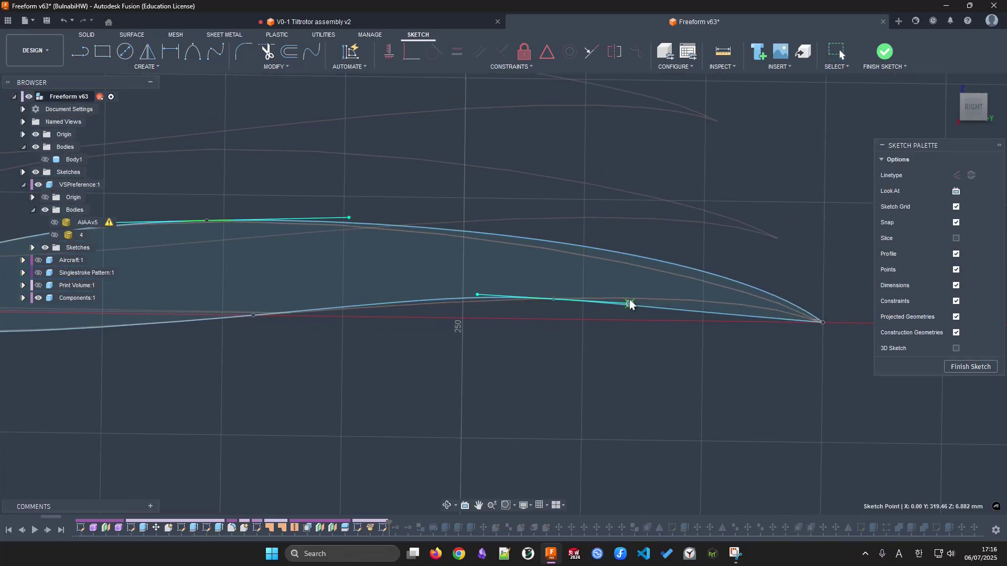
Adjust the spline's tangent at the trailing edge and shift the upper fit point slightly toward the leading edge
mouse_move(862, 348)
mouse_down()
mouse_move(870, 341)
mouse_move(843, 334)
mouse_up()
middle_drag(206, 227, 269, 228)
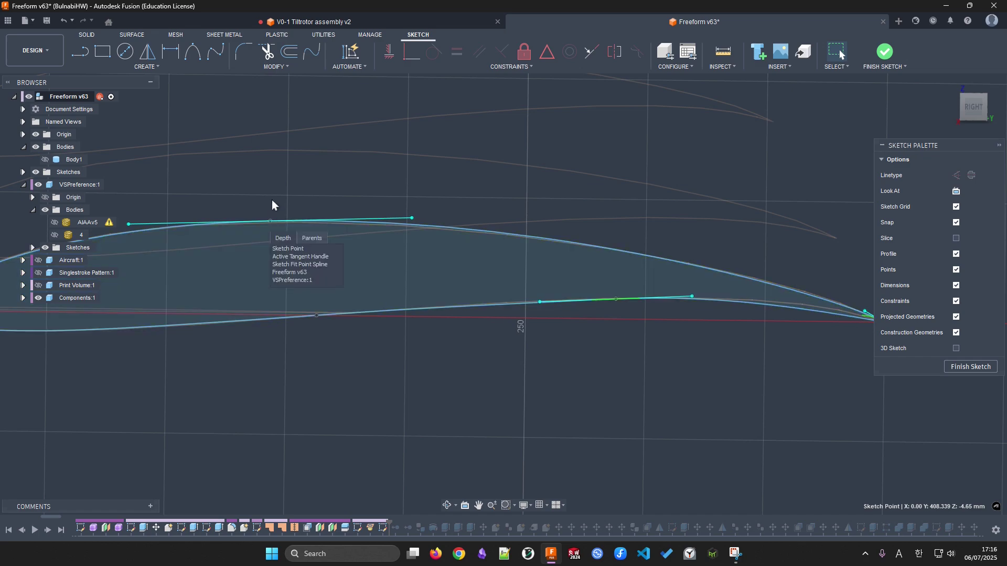
drag(270, 220, 261, 222)
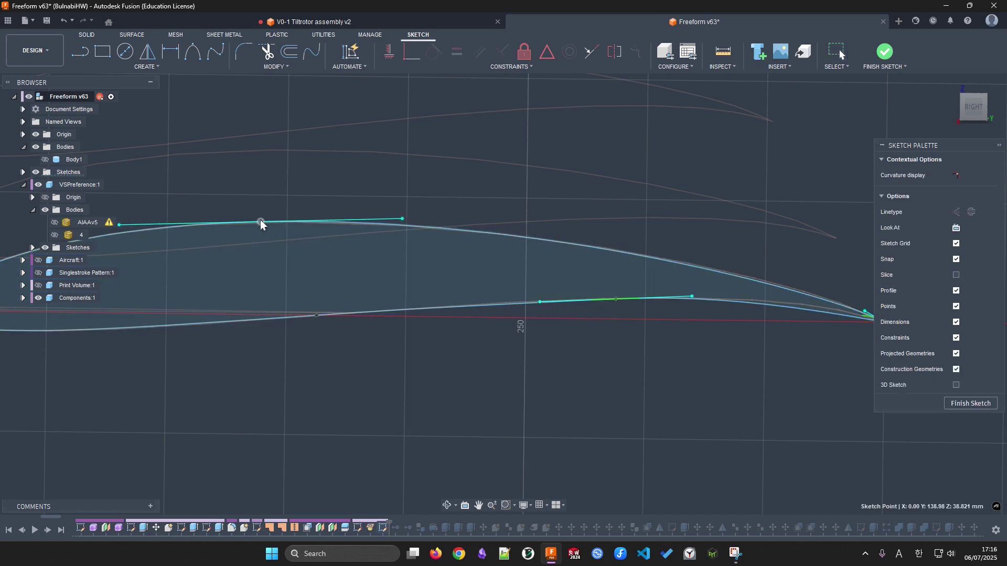
Reposition the airfoil spline's trailing-edge point and adjust the upper curve's tangent handle there to follow the root section outline
middle_drag(844, 320, 653, 324)
scroll(682, 330, up, 1)
drag(716, 341, 708, 339)
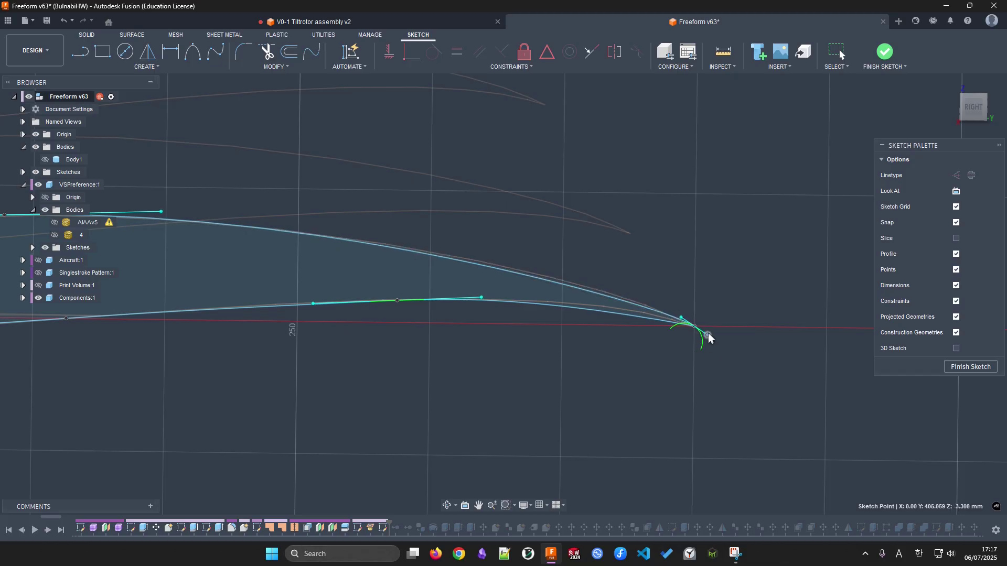
scroll(703, 361, up, 3)
scroll(703, 360, up, 5)
mouse_move(573, 447)
mouse_down()
mouse_move(571, 458)
mouse_move(570, 446)
mouse_up()
mouse_move(495, 405)
mouse_down()
mouse_move(468, 403)
mouse_move(480, 401)
mouse_up()
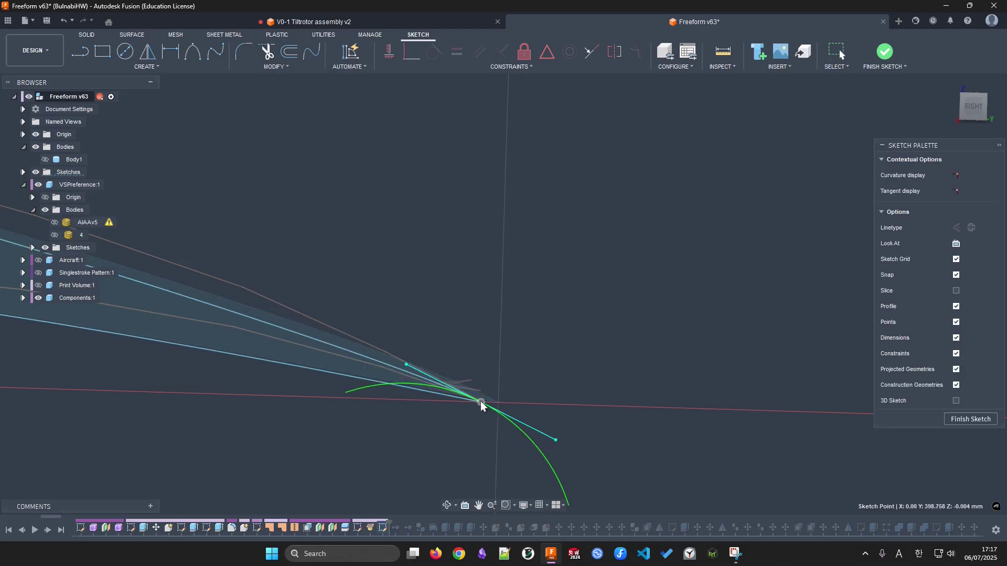
mouse_move(555, 439)
mouse_down()
mouse_move(558, 470)
mouse_move(595, 486)
mouse_up()
scroll(595, 461, down, 5)
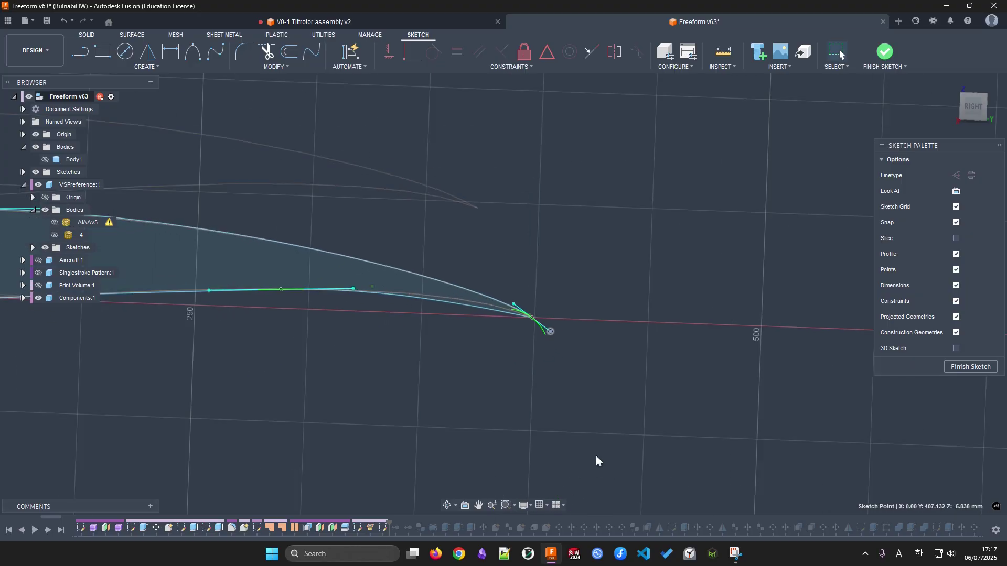
Adjust the lower curve's tangent handle at the trailing edge so the spline's underside follows the root section outline
scroll(525, 409, up, 5)
click(647, 351)
scroll(766, 377, up, 3)
middle_drag(813, 396, 782, 421)
drag(839, 421, 736, 429)
scroll(399, 388, down, 2)
scroll(362, 340, up, 1)
click(374, 334)
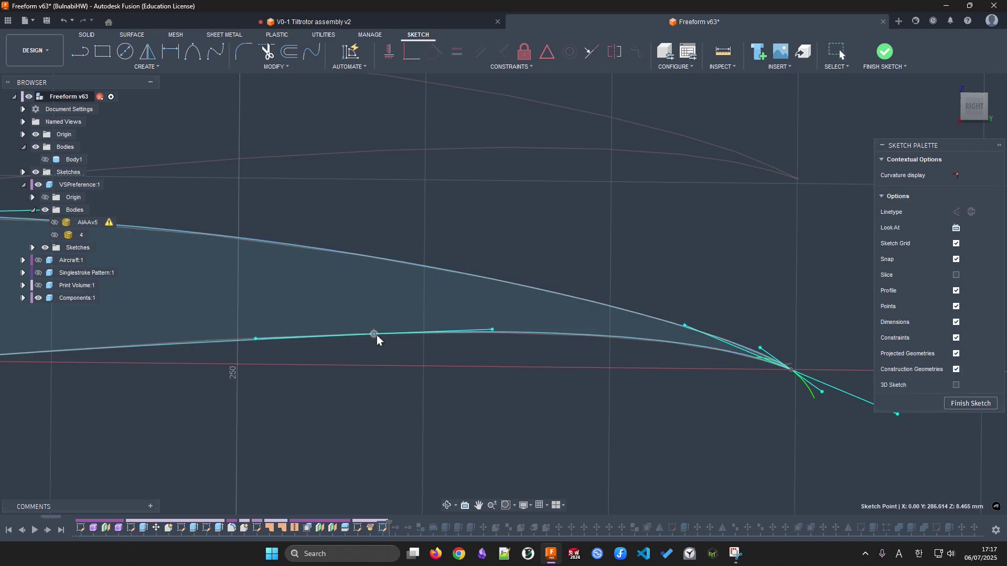
click(410, 410)
scroll(411, 411, down, 3)
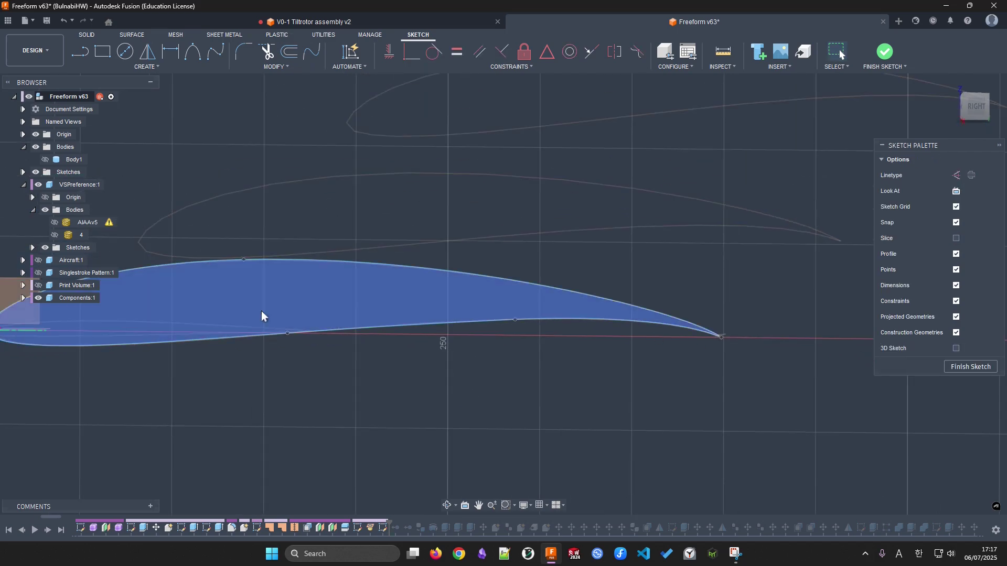
Finish the airfoil sketch and create a new form
click(971, 366)
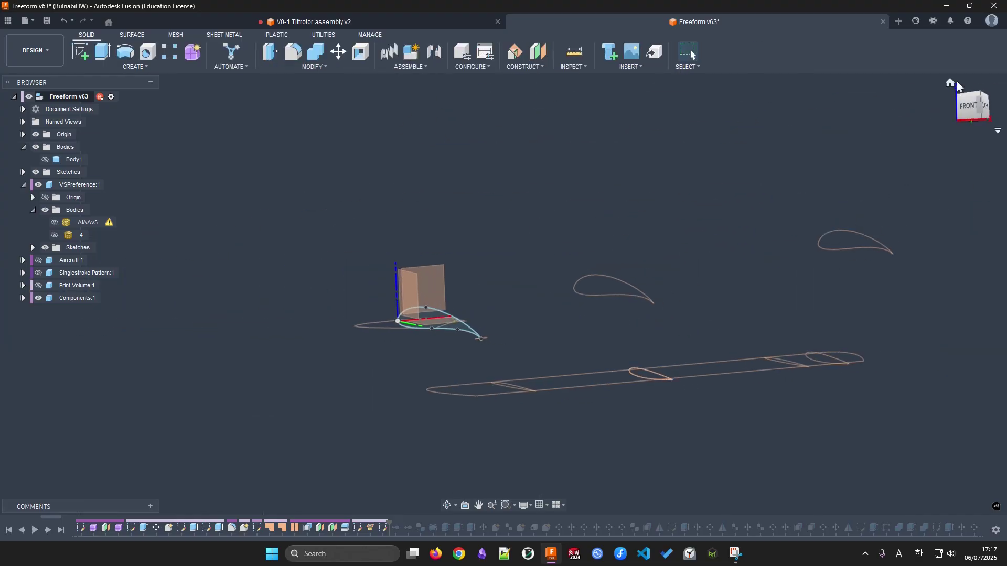
click(950, 81)
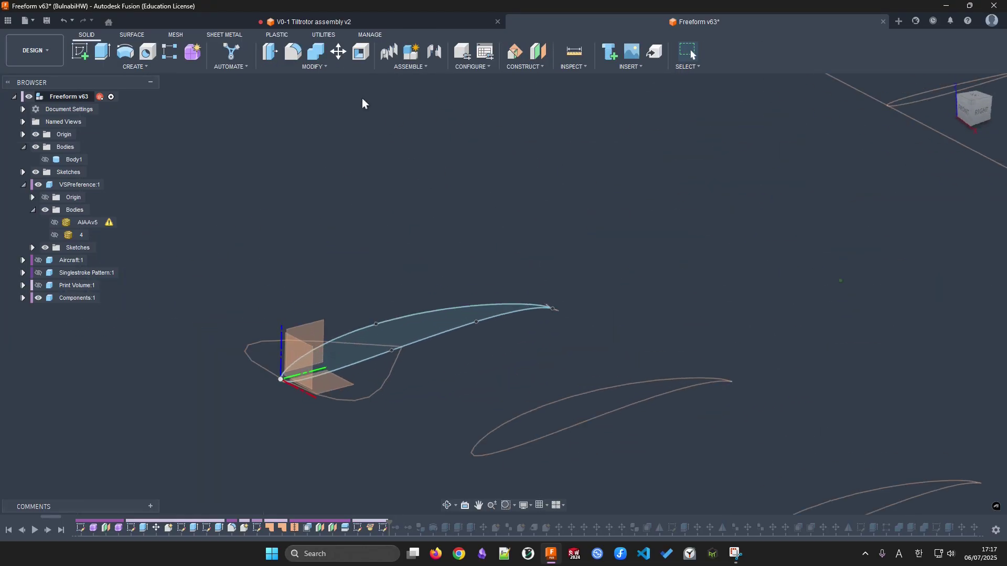
click(195, 53)
Extrude the root airfoil spline as a form surface along the wing span by about 790 mm with 8 faces
click(437, 337)
scroll(482, 364, down, 1)
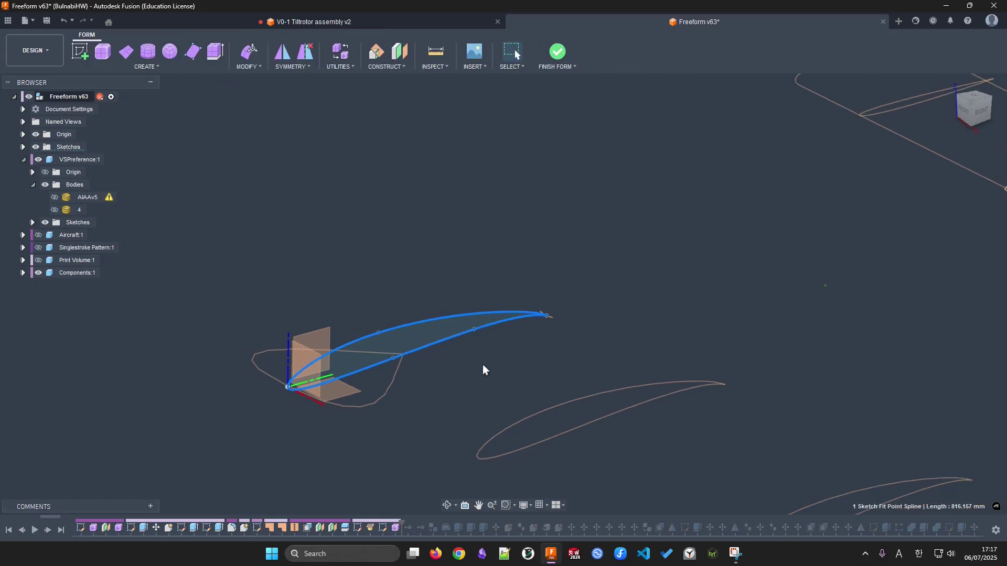
shift+middle_drag(483, 364, 520, 374)
click(216, 52)
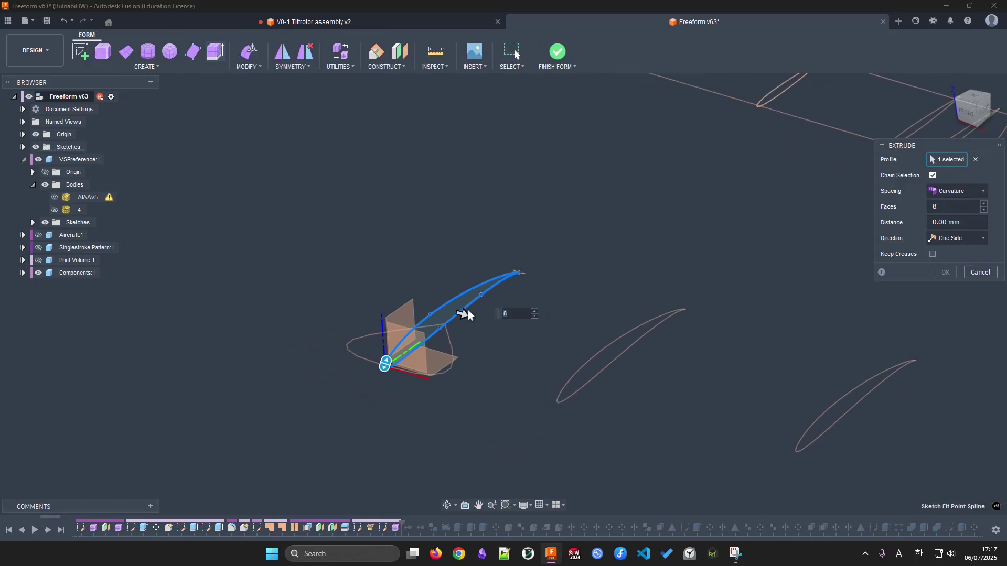
drag(462, 315, 571, 340)
drag(580, 321, 558, 320)
scroll(485, 245, up, 2)
shift+middle_drag(670, 332, 744, 335)
scroll(743, 334, up, 2)
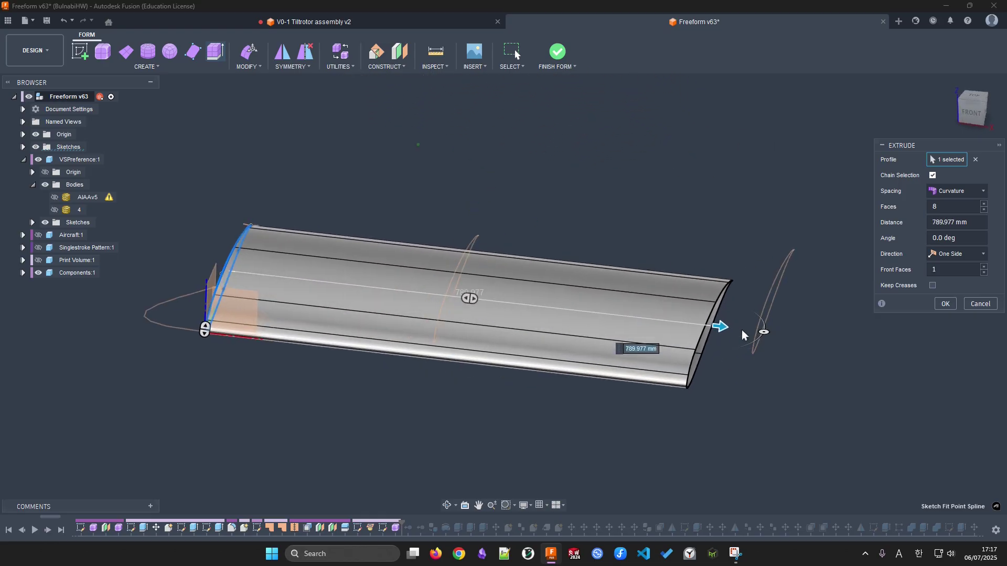
Show mesh body 4 as a reference and adjust the form extrusion to about 891 mm, close to the mesh wing tip
click(54, 197)
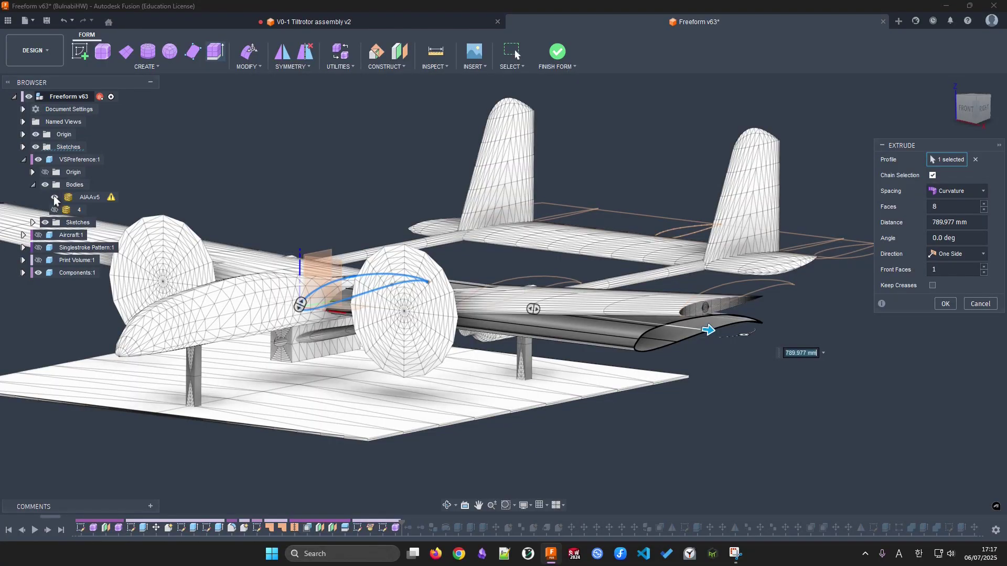
click(54, 199)
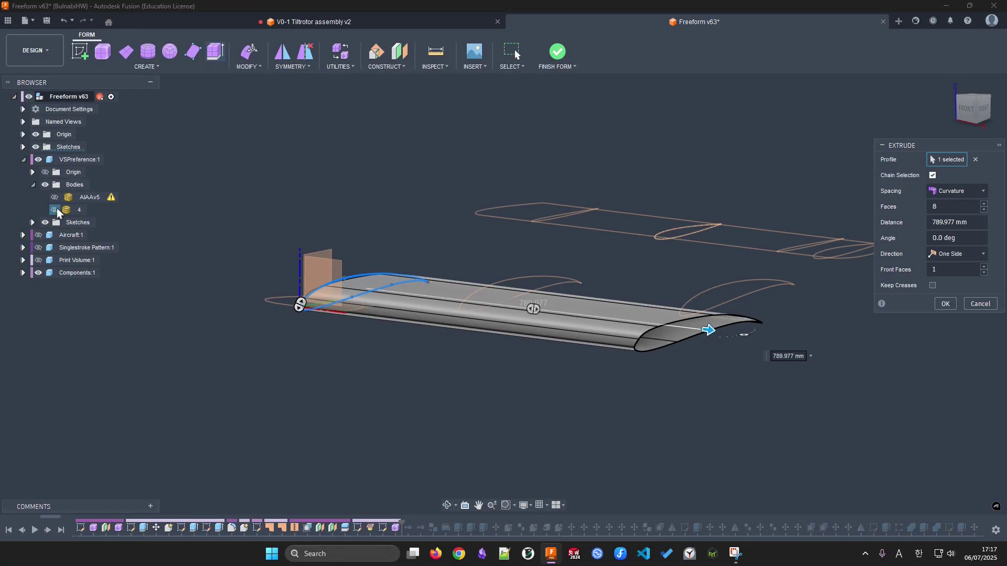
click(57, 209)
shift+middle_drag(760, 328, 674, 354)
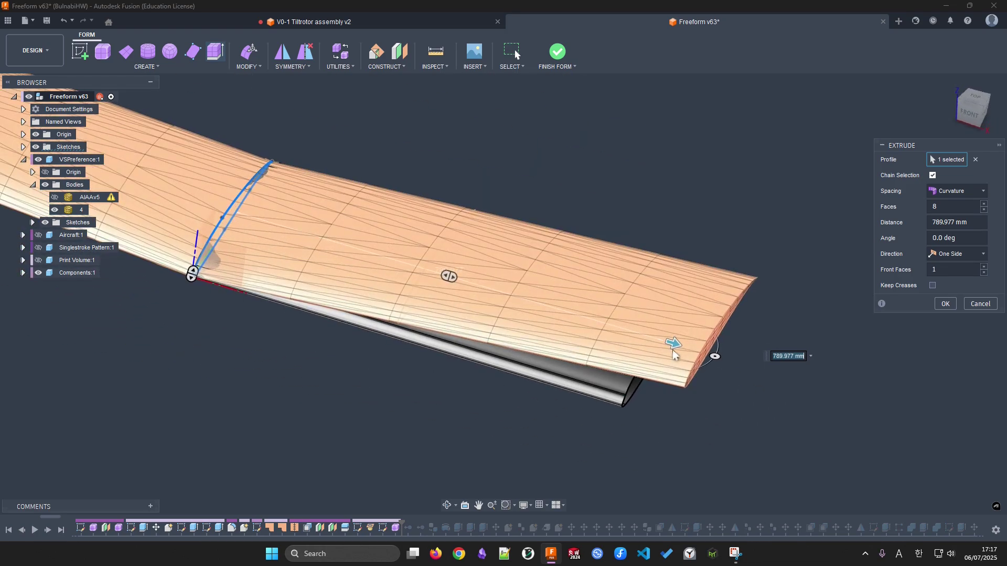
drag(698, 356, 749, 375)
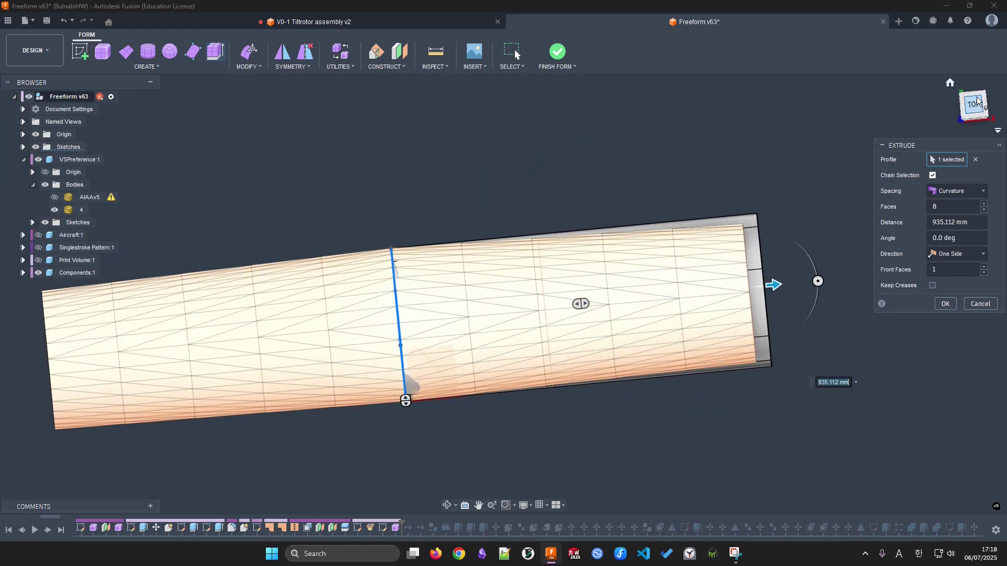
click(974, 104)
scroll(792, 331, up, 3)
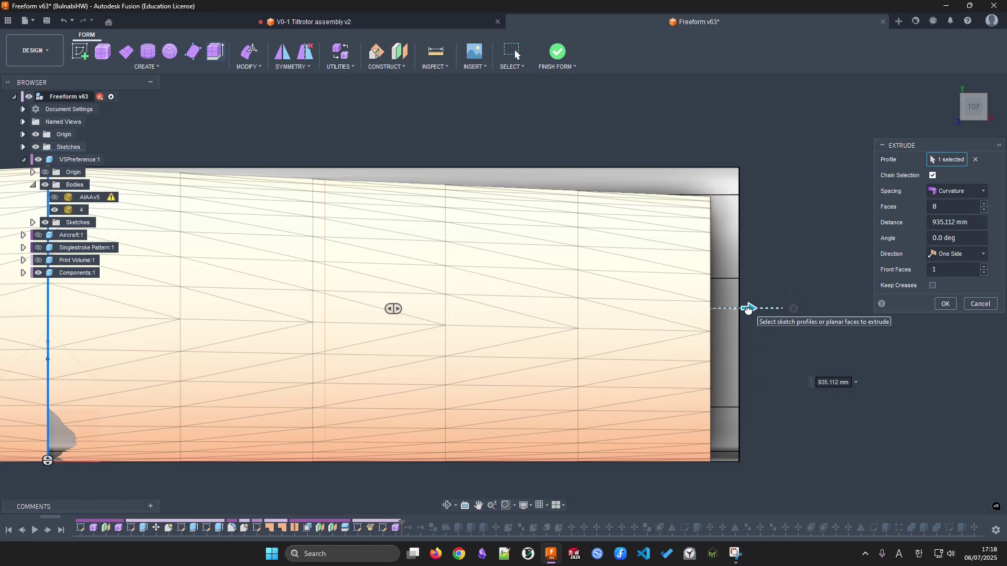
drag(749, 309, 727, 319)
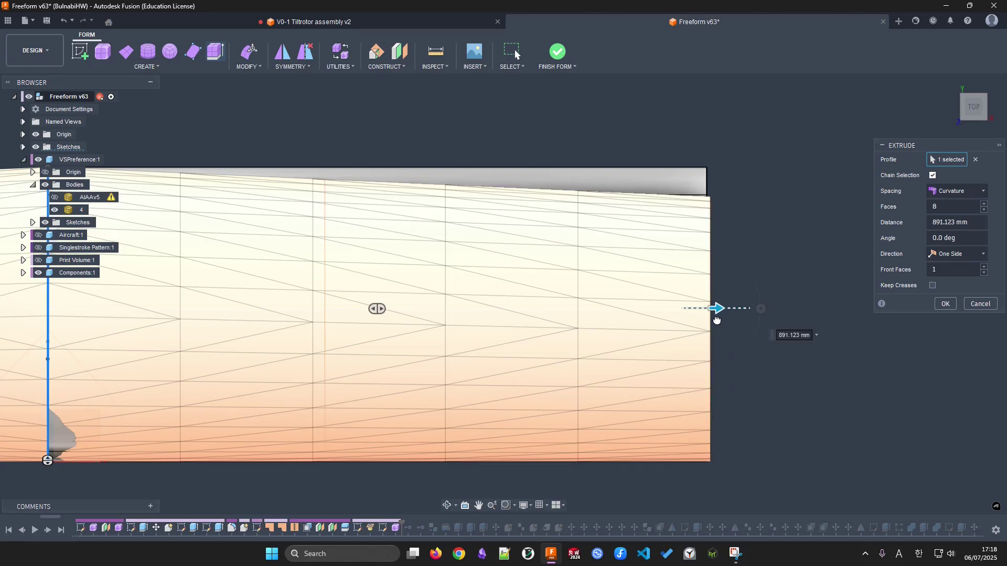
Set the form extrusion distance to 900 mm and complete the extrusion
scroll(400, 315, down, 5)
shift+middle_drag(408, 404, 413, 313)
shift+middle_drag(564, 336, 935, 183)
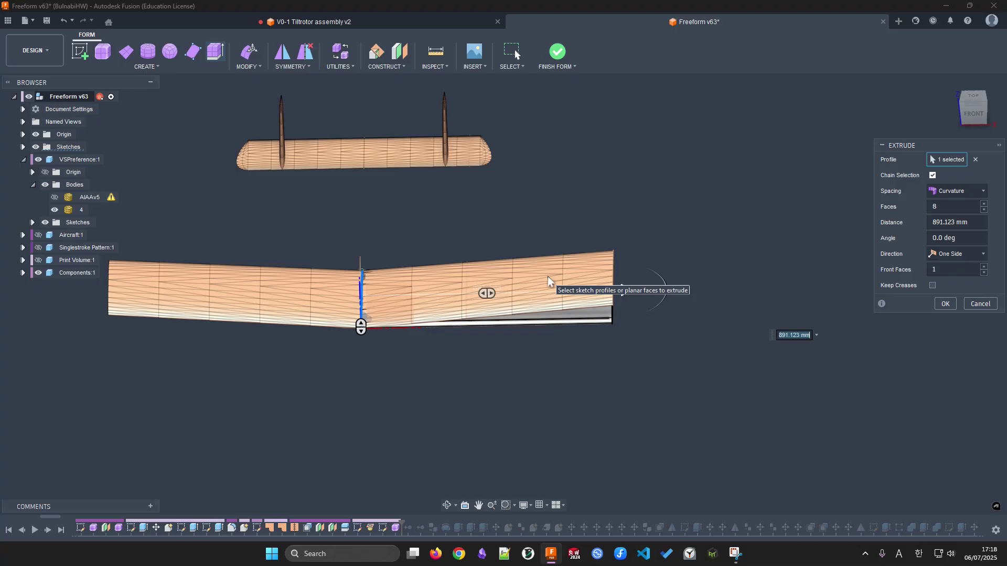
click(973, 105)
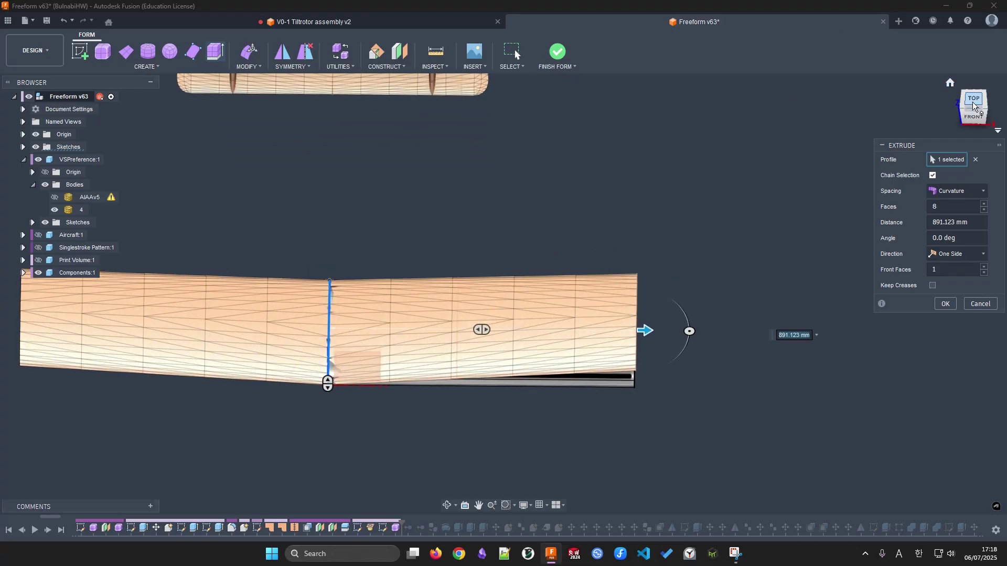
drag(646, 330, 648, 331)
scroll(771, 326, up, 3)
text(900)
key(Return)
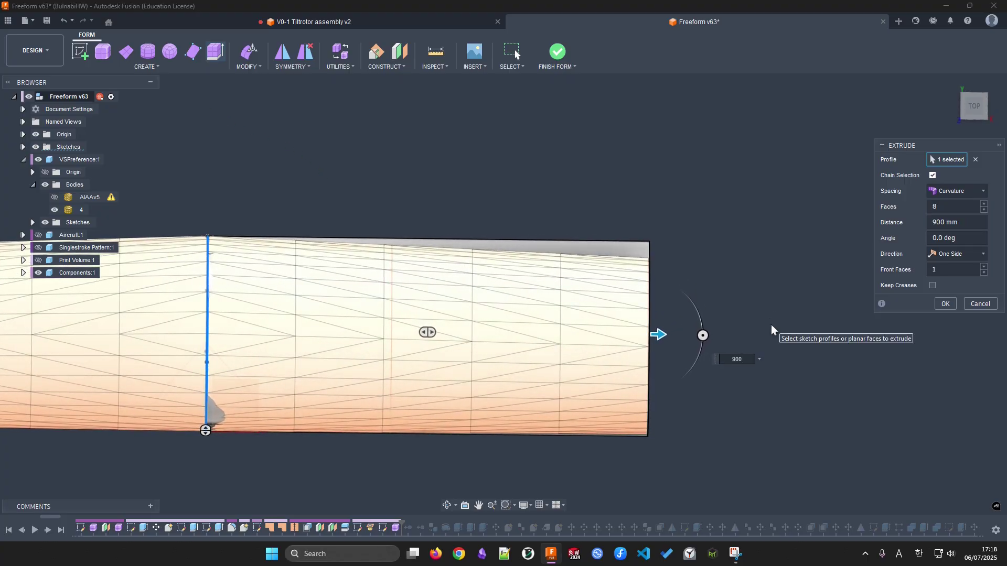
key(Return)
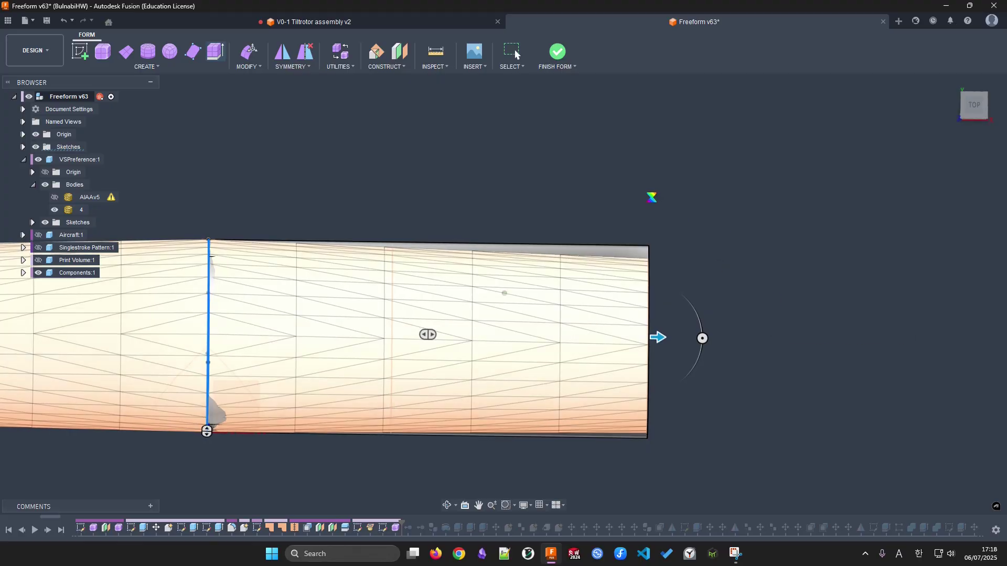
Hide mesh body 4 and compare the extruded form's profile with the root section outline in the right-side view
shift+middle_drag(721, 325, 538, 369)
double_click(538, 369)
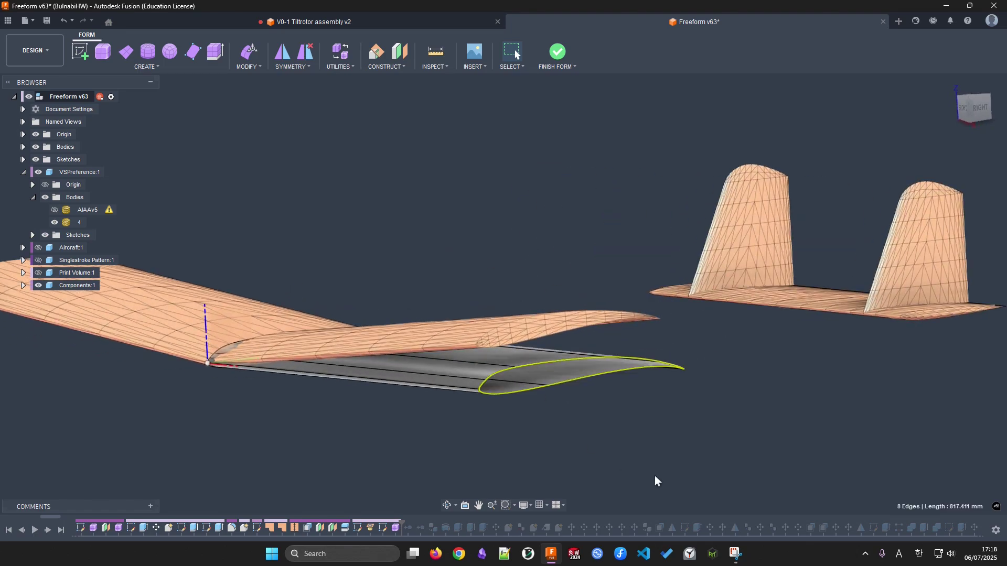
shift+middle_drag(614, 430, 470, 323)
click(62, 223)
key(v)
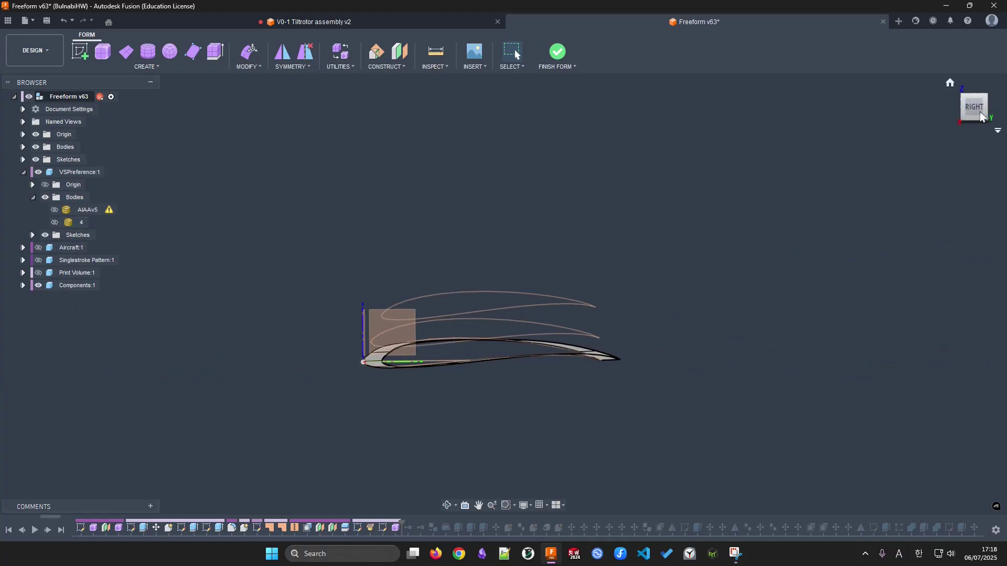
click(975, 105)
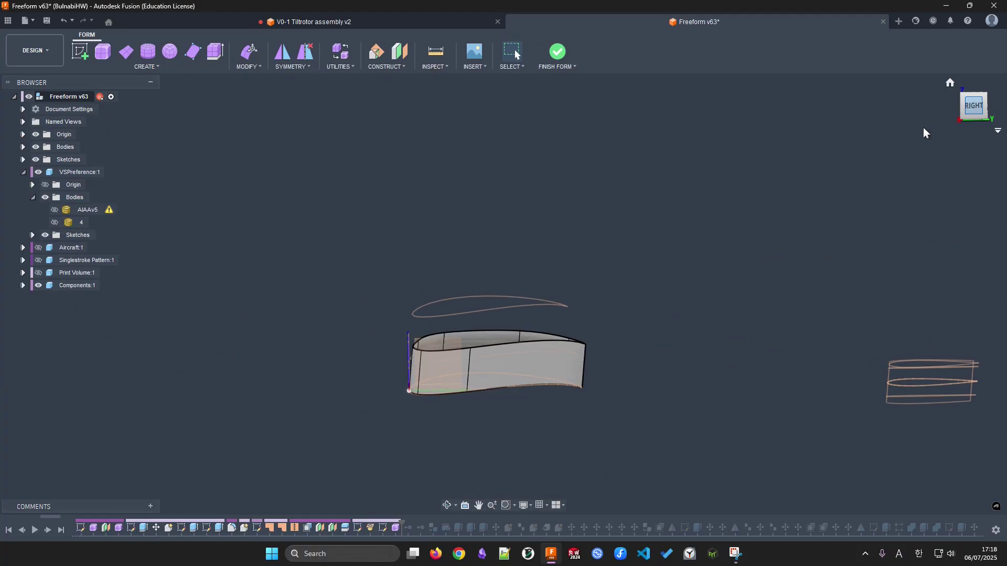
scroll(451, 386, up, 6)
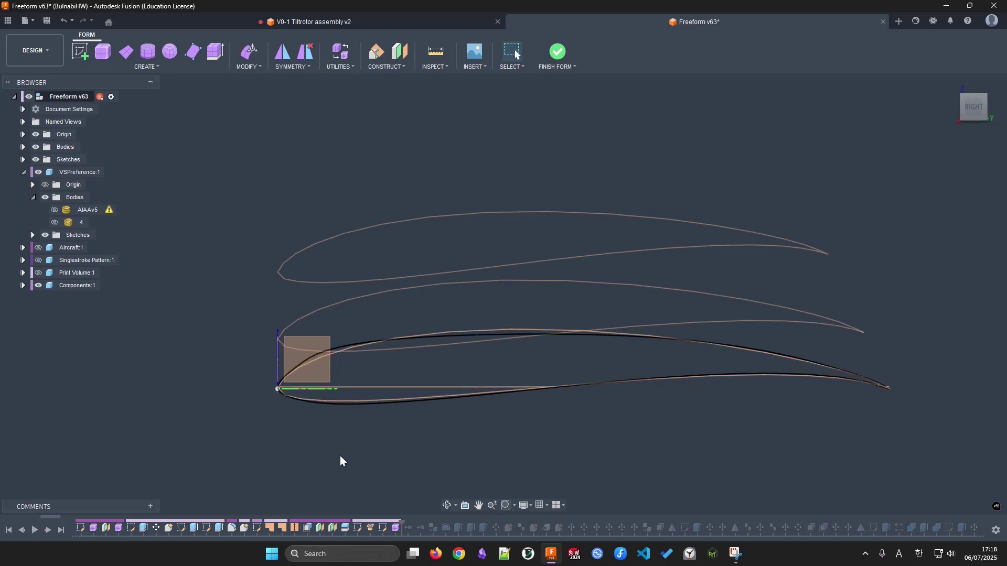
Leave form editing without changes and undo the form extrusion
right_drag(340, 455, 379, 433)
shift+middle_drag(379, 433, 299, 350)
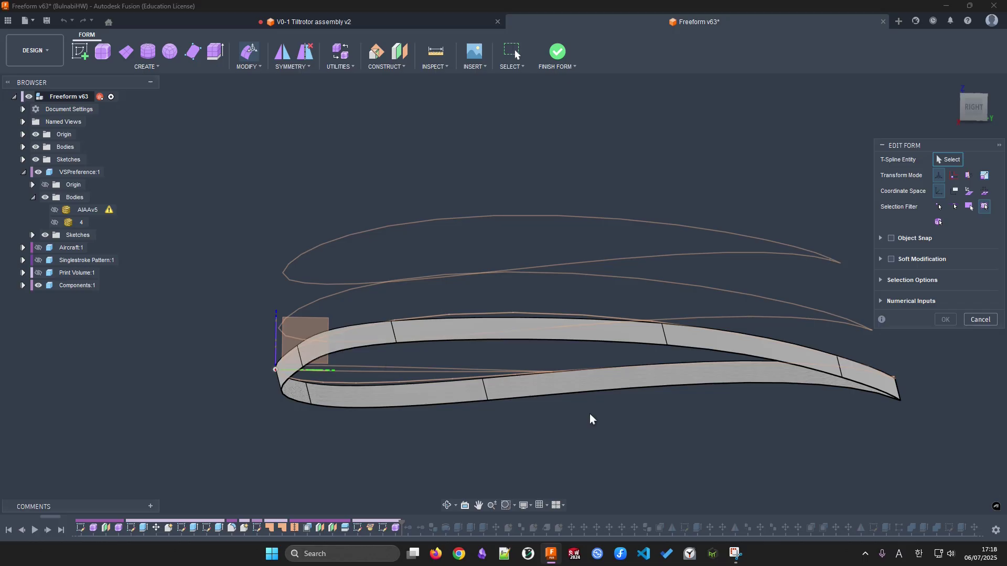
key(Escape)
key(ctrl+z)
key(ctrl+z)
key(ctrl+z)
key(ctrl+z)
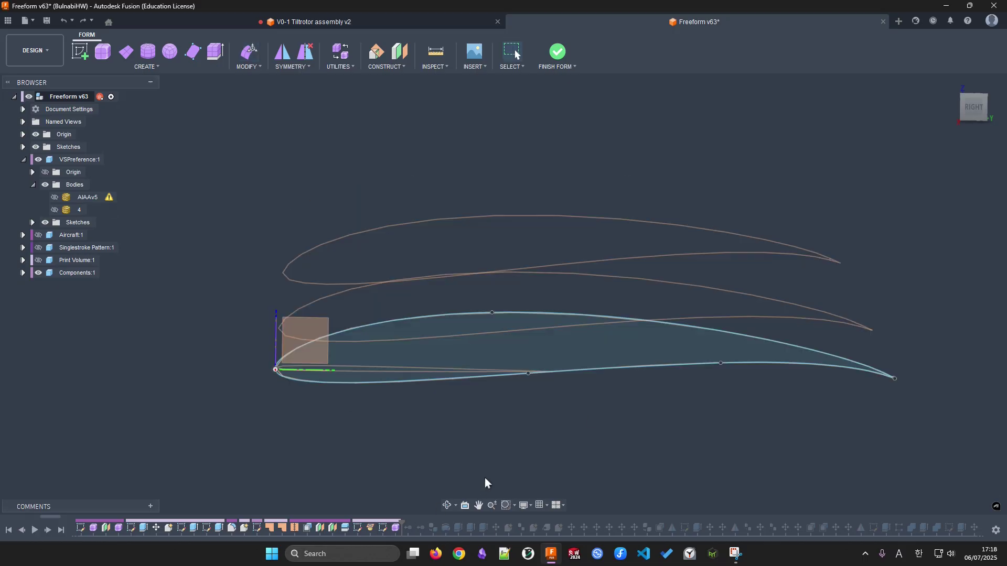
Extrude the root airfoil spline 900 mm with curvature spacing, try lower face counts down to 4, and set the faces to 6
click(79, 19)
click(213, 53)
click(379, 320)
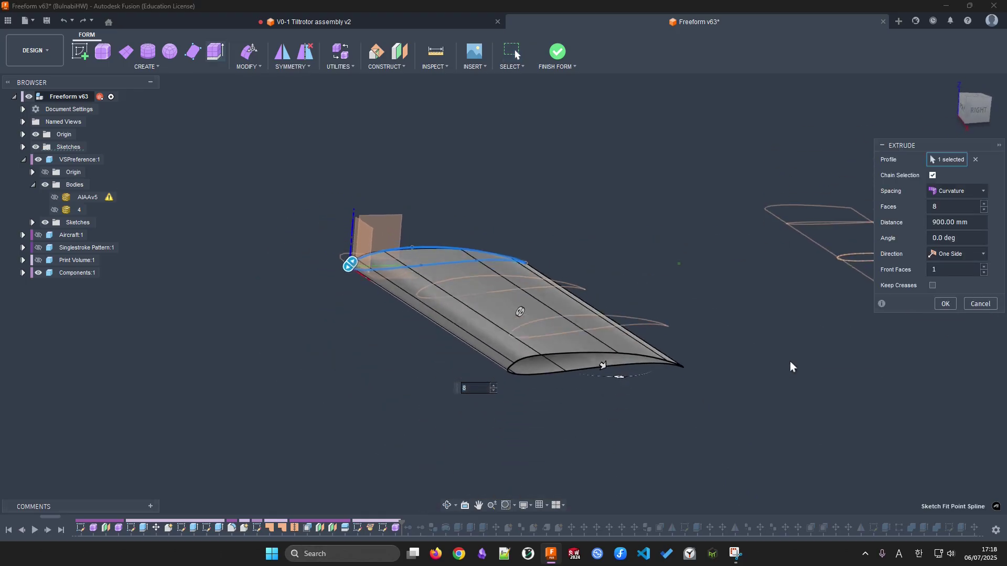
shift+middle_drag(494, 354, 537, 282)
click(985, 210)
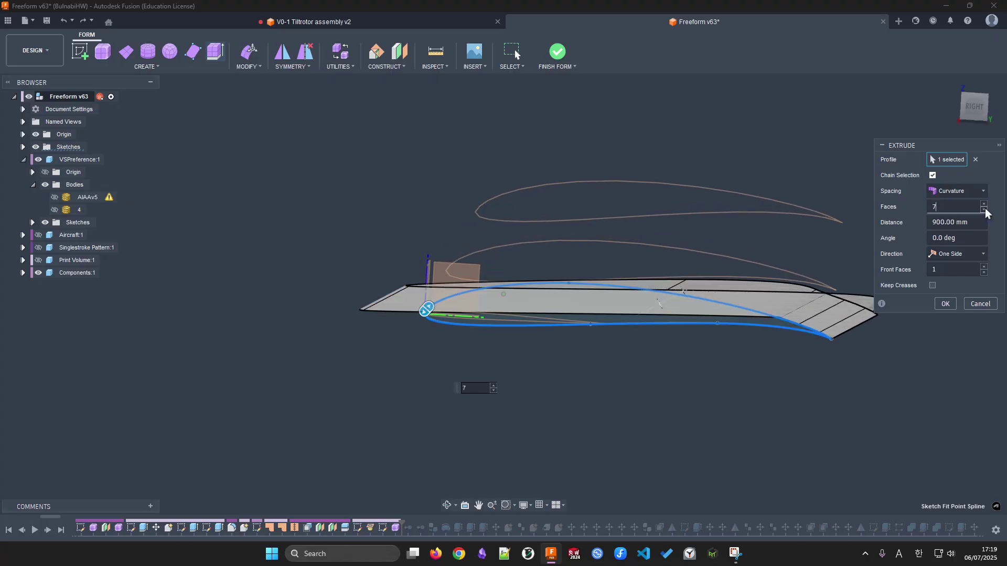
double_click(984, 210)
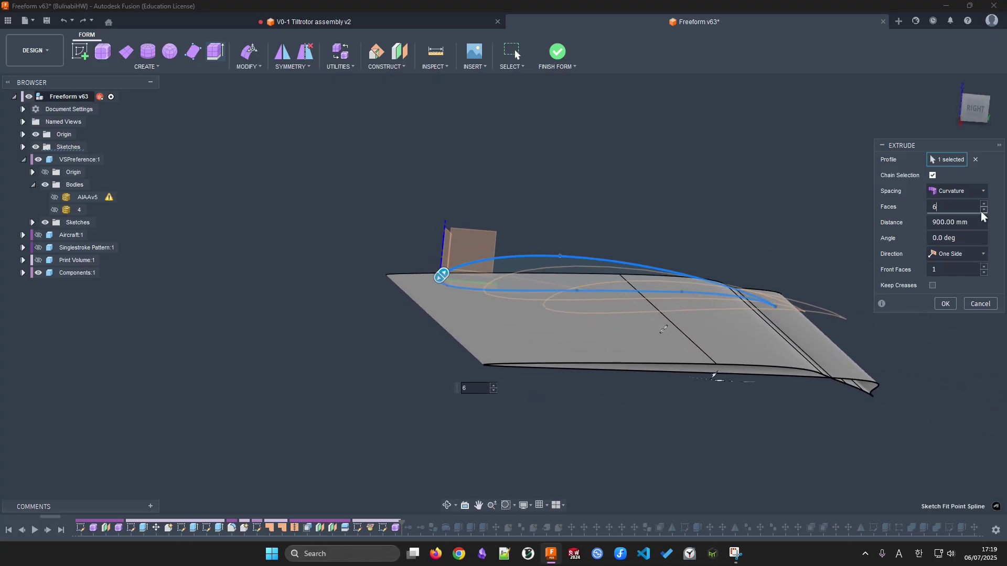
click(982, 210)
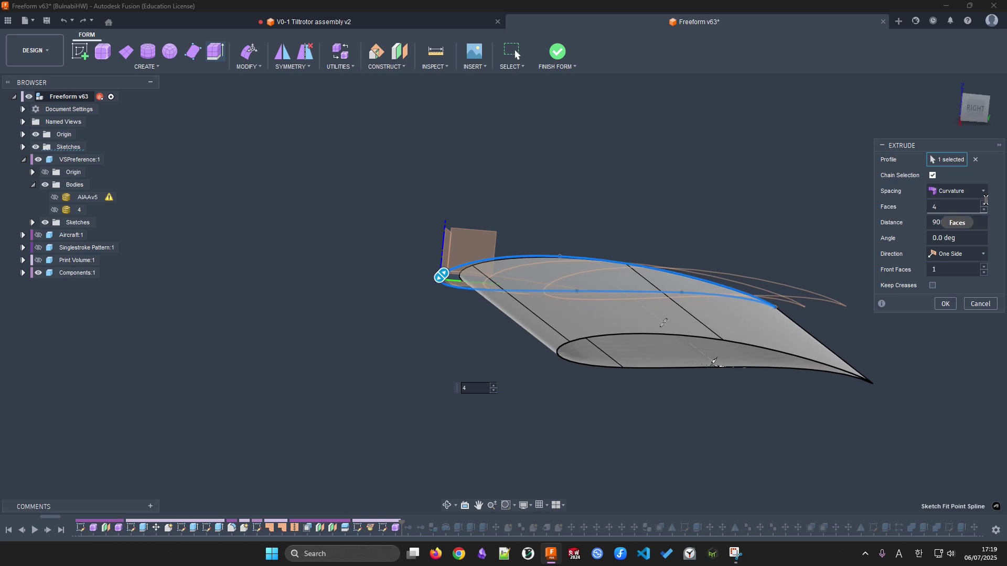
click(984, 204)
click(984, 205)
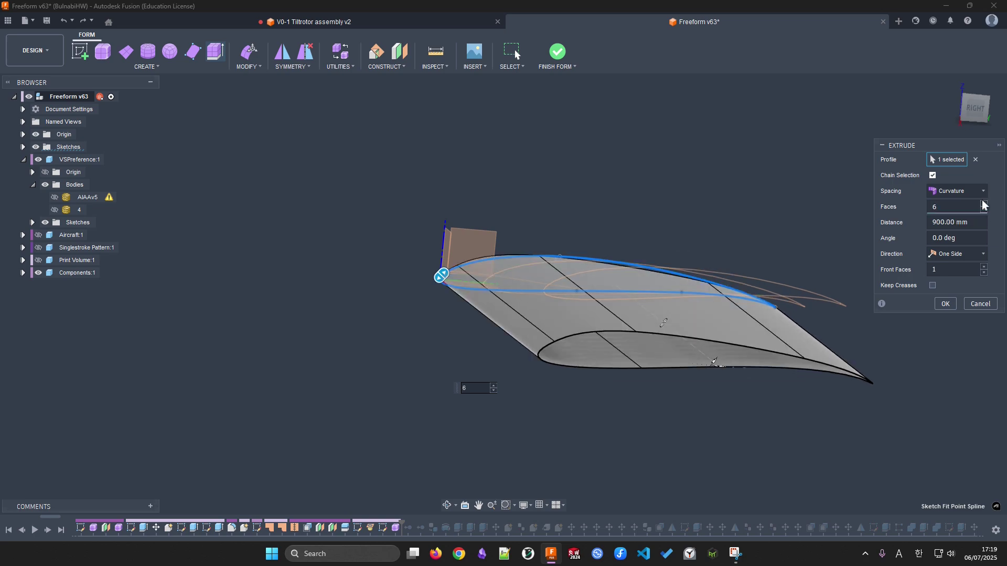
Enable Keep Creases, set the face count to 8, and complete the form extrusion of the airfoil
click(933, 285)
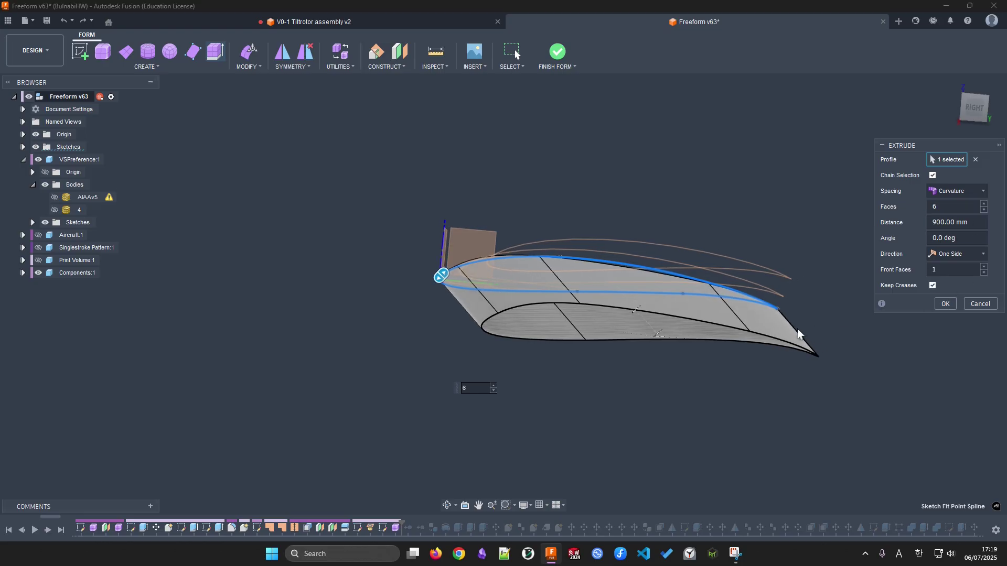
shift+middle_drag(515, 325, 603, 362)
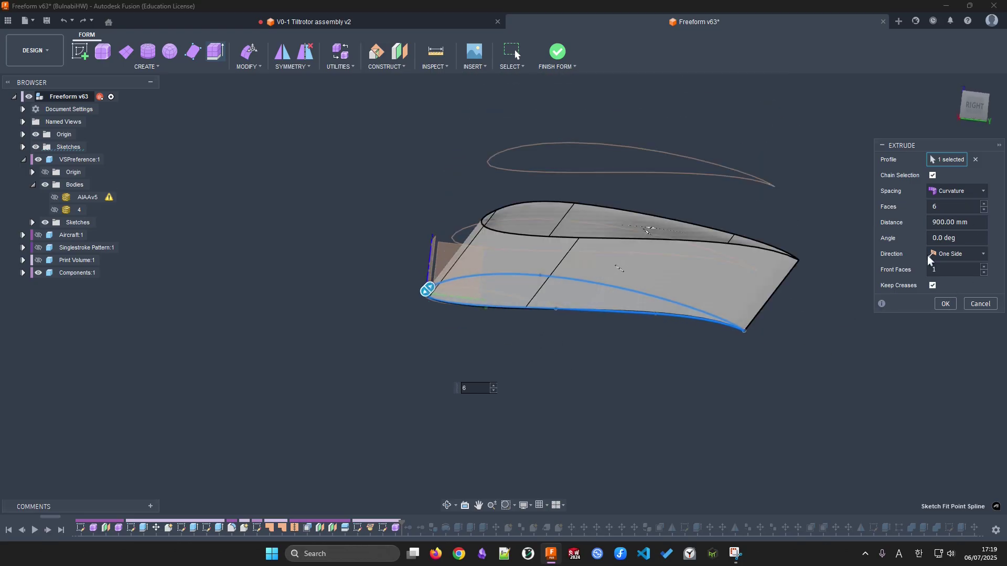
click(984, 203)
click(984, 203)
shift+middle_drag(845, 300, 902, 355)
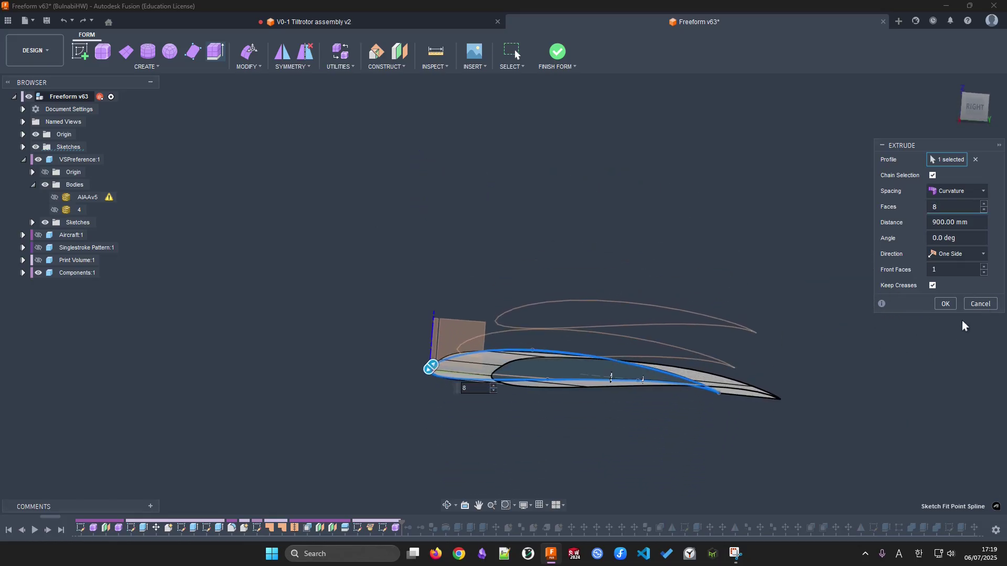
click(947, 304)
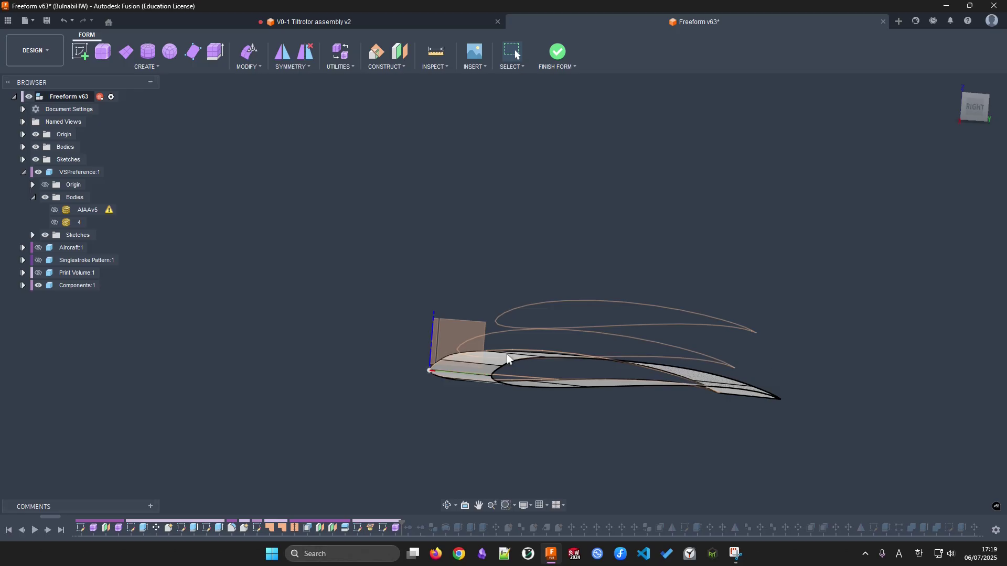
Start editing the form and shift lower-surface edges toward the trailing edge, moving the first one about 111 mm aft
key(e)
shift+middle_drag(507, 361, 556, 349)
click(491, 366)
drag(555, 349, 644, 379)
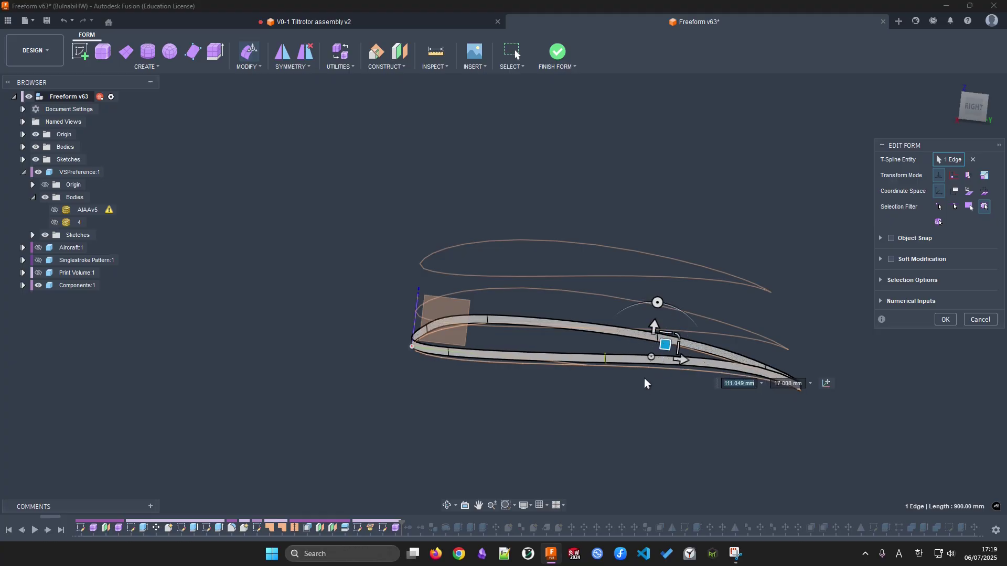
shift+middle_drag(639, 389, 610, 358)
drag(610, 358, 646, 364)
Move the lower front edge toward the nose and the leading edge about 18 mm aft and 10 mm up
drag(438, 353, 399, 350)
click(476, 370)
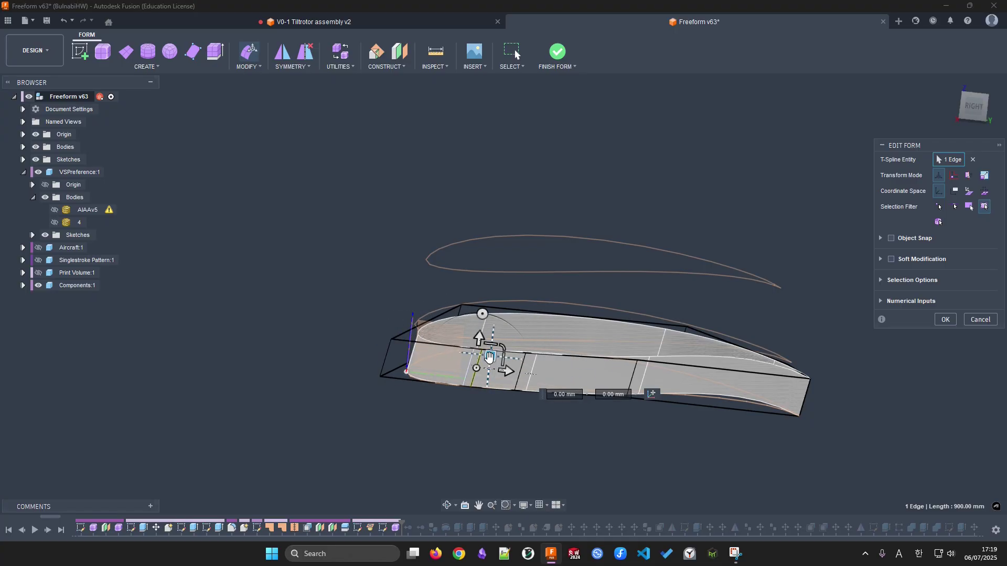
drag(489, 358, 440, 356)
click(386, 363)
scroll(435, 379, up, 2)
mouse_move(436, 379)
shift+middle_down()
mouse_move(431, 365)
mouse_move(429, 376)
shift+middle_up()
drag(384, 370, 410, 362)
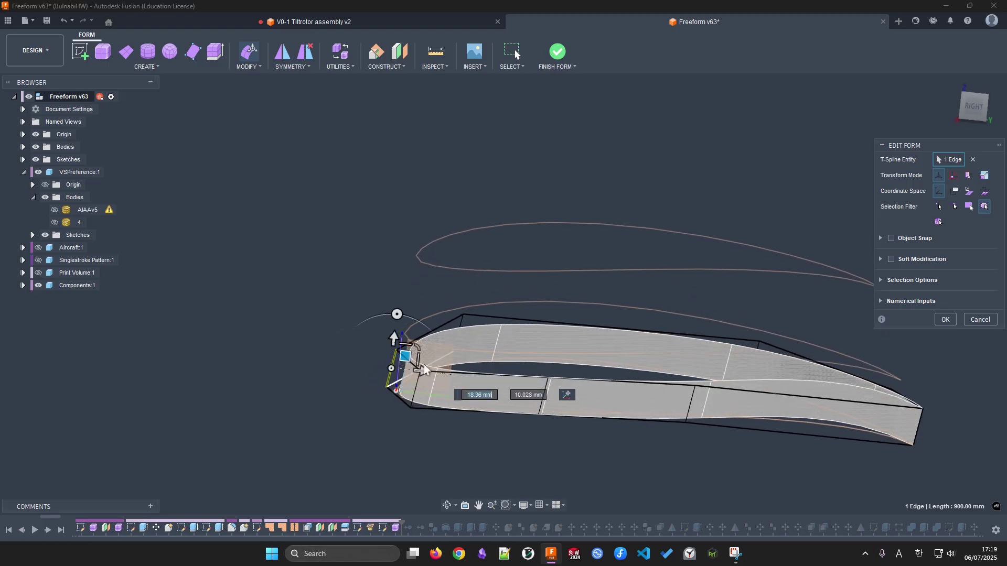
Nudge the form's upper front edge and move its leading edge about 3 mm forward to follow the root section outline
shift+middle_drag(420, 356, 490, 329)
click(462, 344)
click(971, 108)
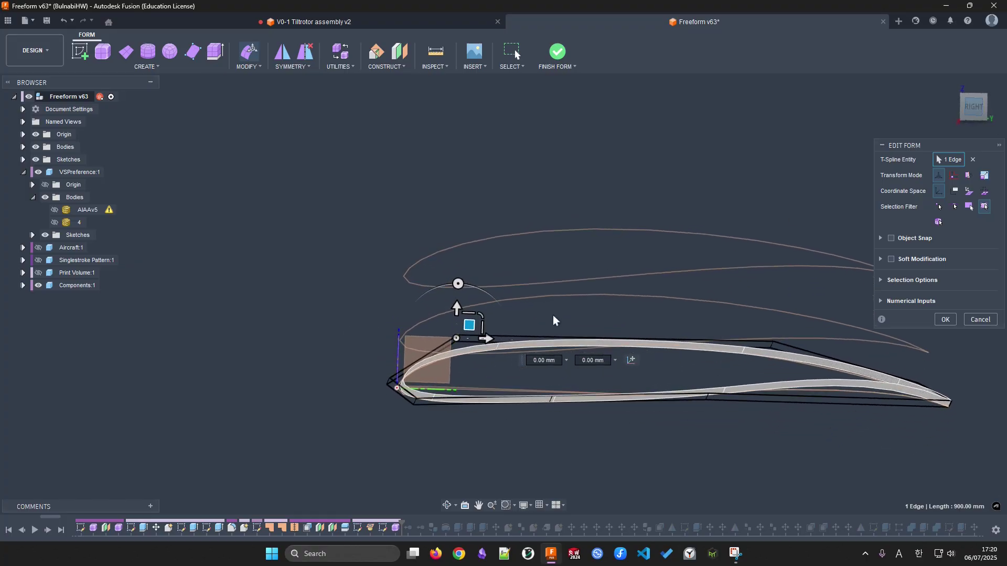
drag(469, 331, 468, 334)
shift+middle_drag(396, 397, 400, 398)
click(974, 111)
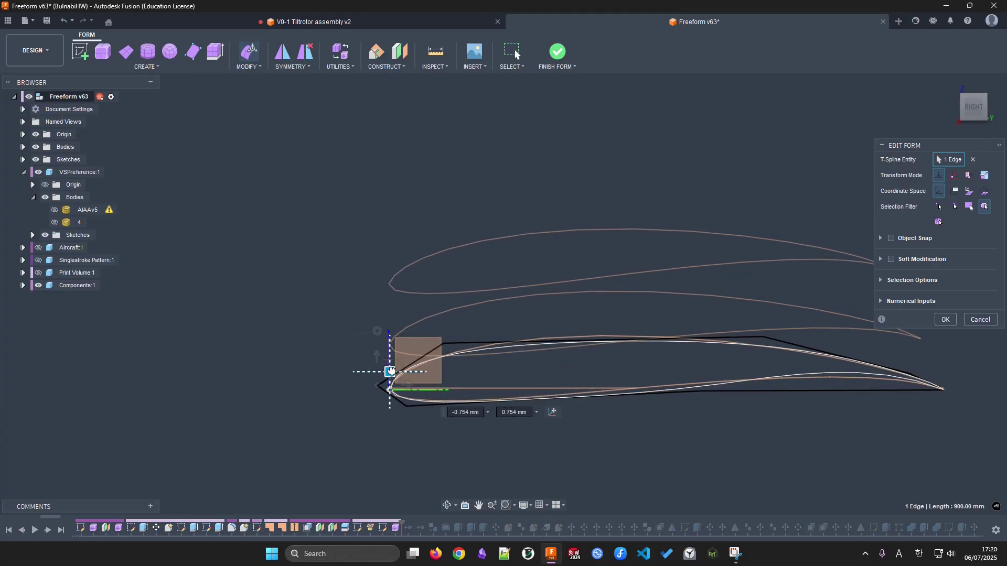
Raise the lower front edge about 0.76 mm and move the upper front edge about 1.5 mm aft and 1.5 mm down
shift+middle_drag(420, 436, 421, 432)
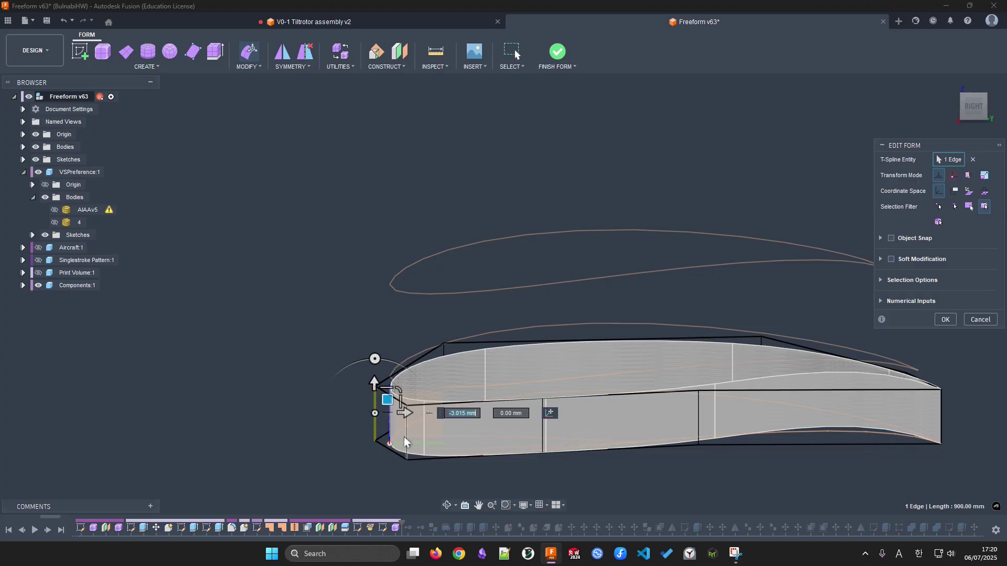
click(405, 437)
click(968, 112)
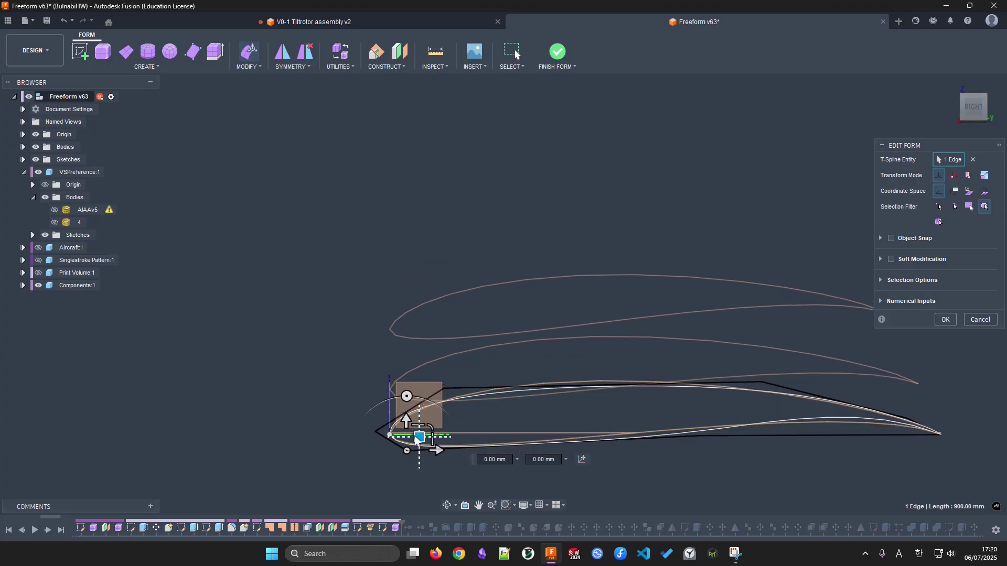
shift+middle_drag(472, 411, 451, 382)
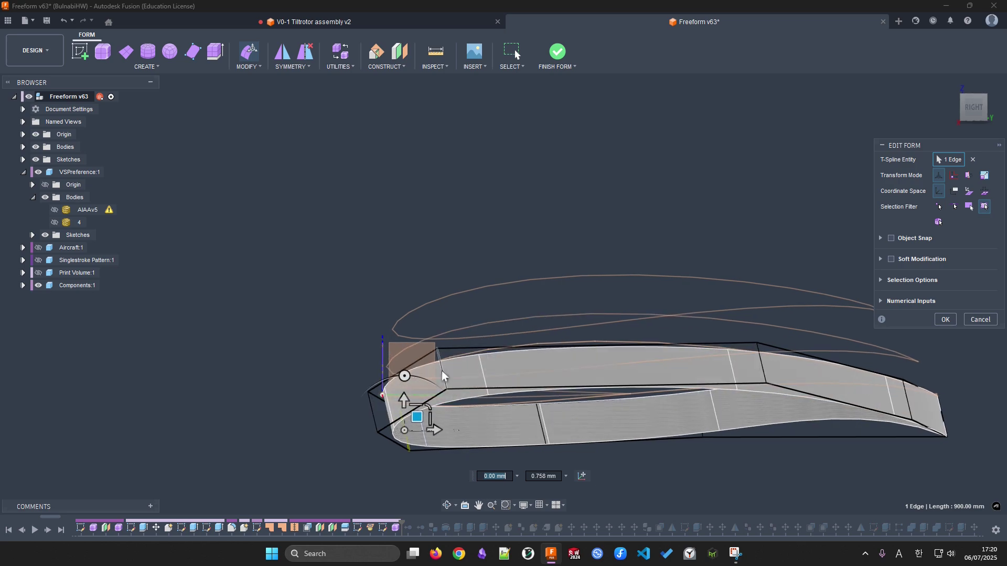
click(441, 370)
click(978, 109)
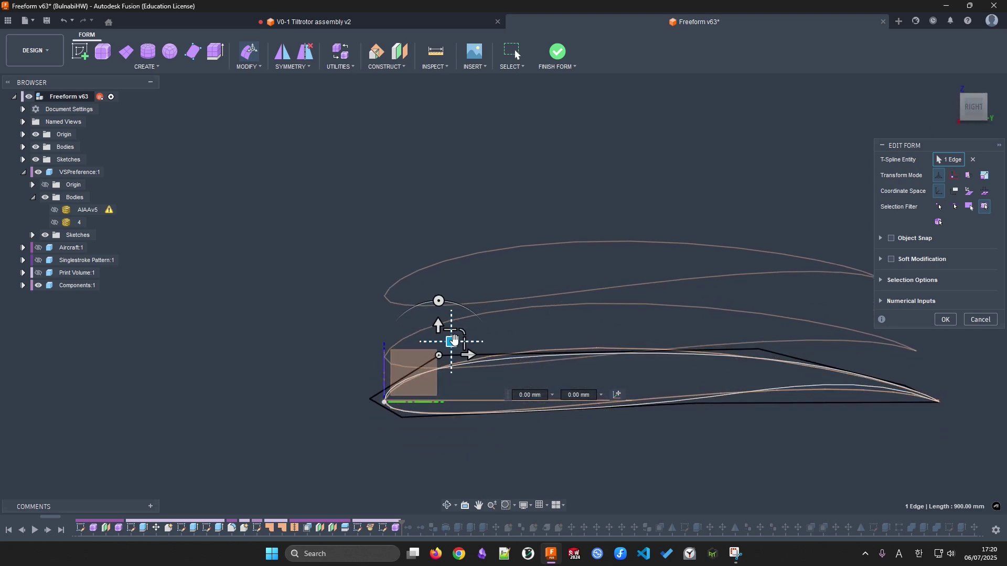
drag(449, 339, 452, 341)
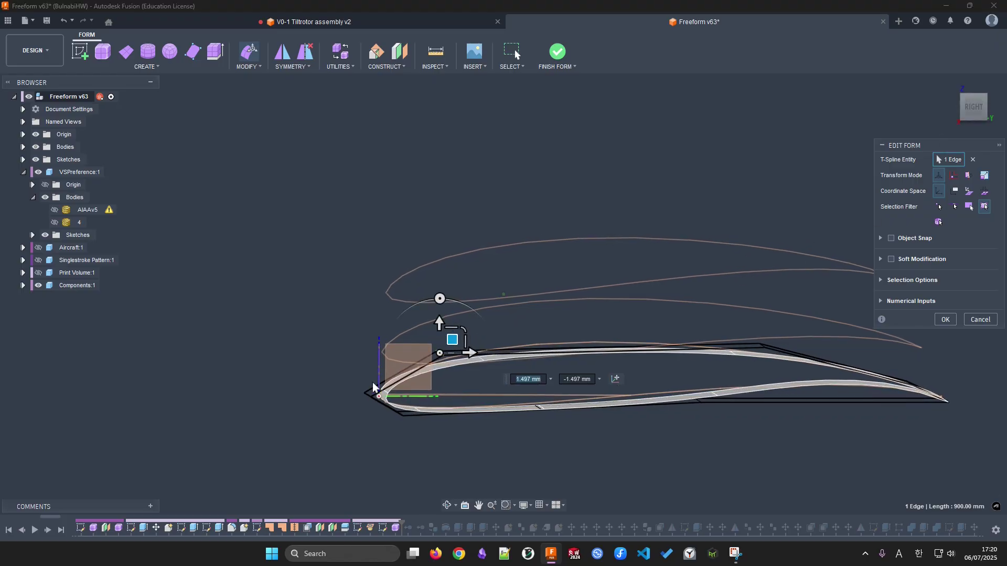
Move the form's leading edge about 1.5 mm forward and 1.8 mm down to fit the nose of the root outline
click(365, 399)
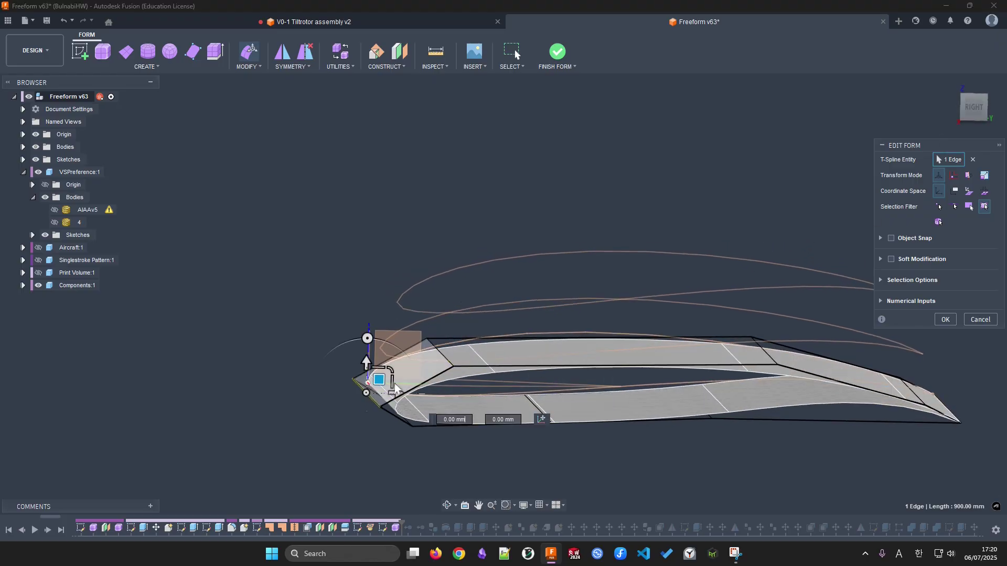
click(972, 107)
drag(373, 386, 374, 391)
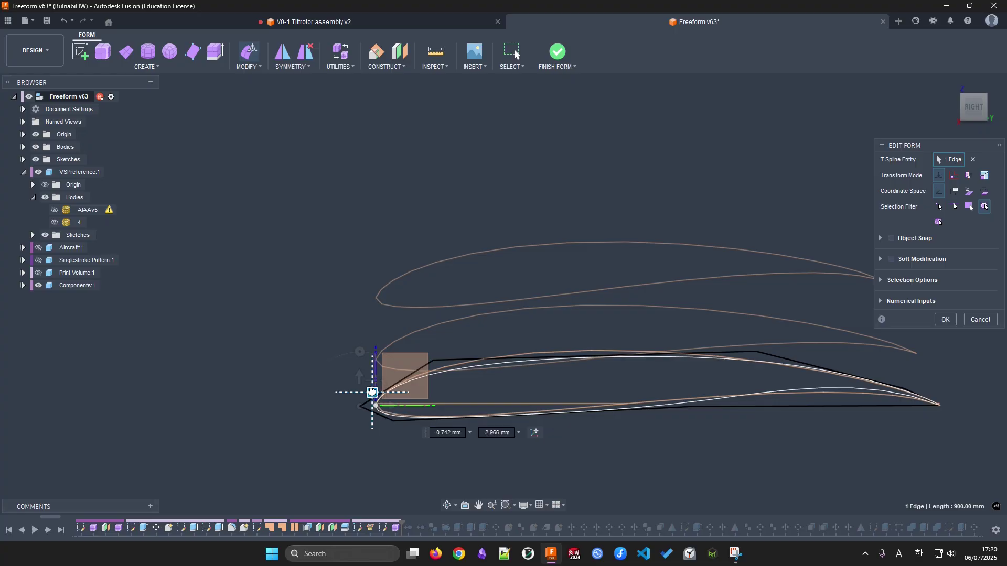
scroll(372, 392, up, 5)
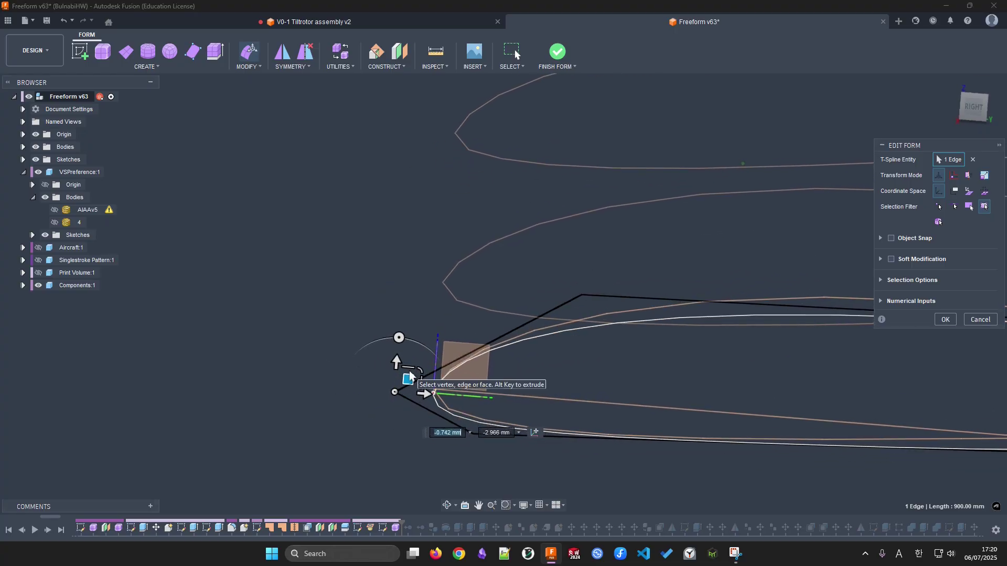
drag(410, 377, 407, 375)
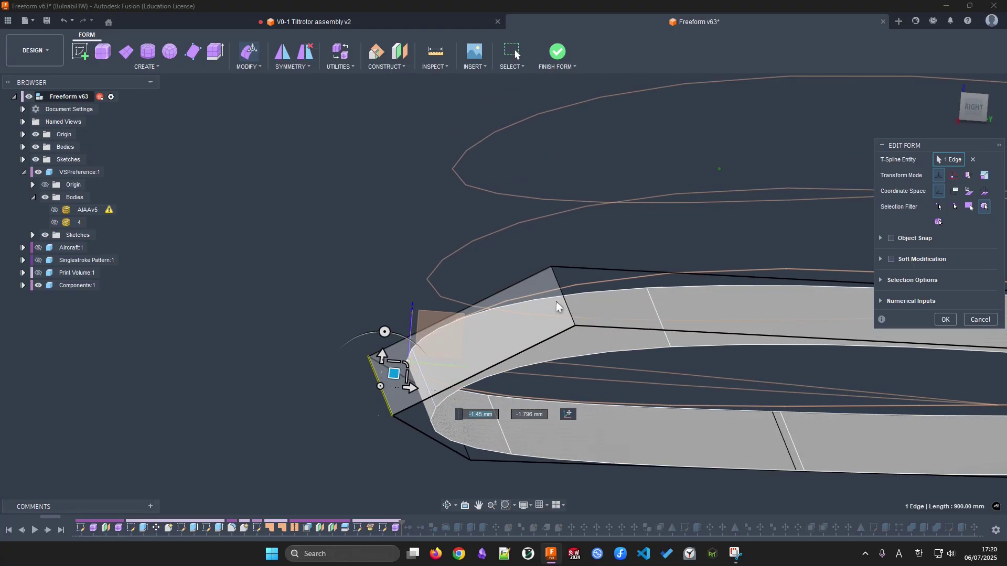
Adjust the upper front edge and move the upper rear edge about 26 mm forward and 2.2 mm up
click(563, 297)
drag(572, 286, 632, 262)
click(649, 307)
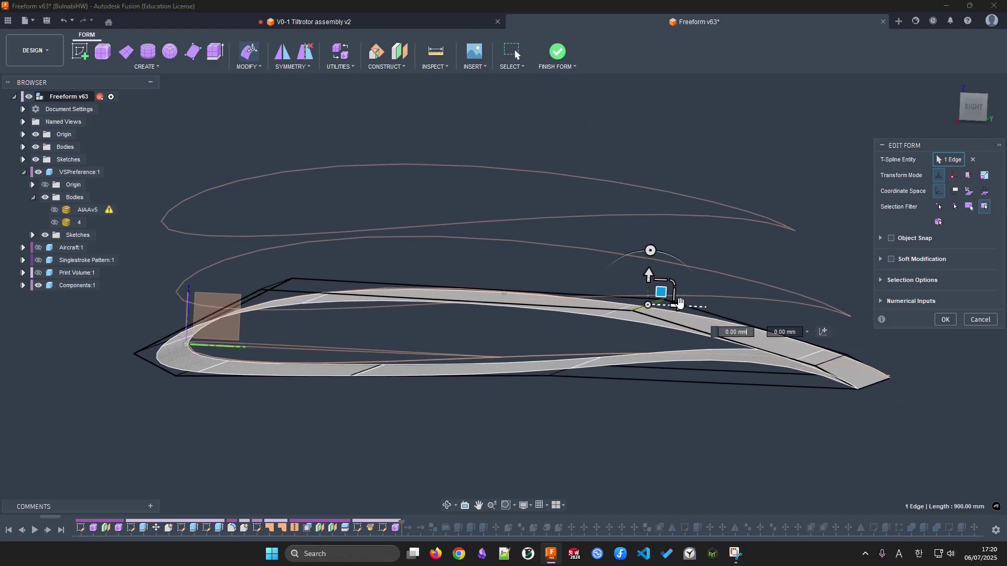
drag(685, 285, 640, 282)
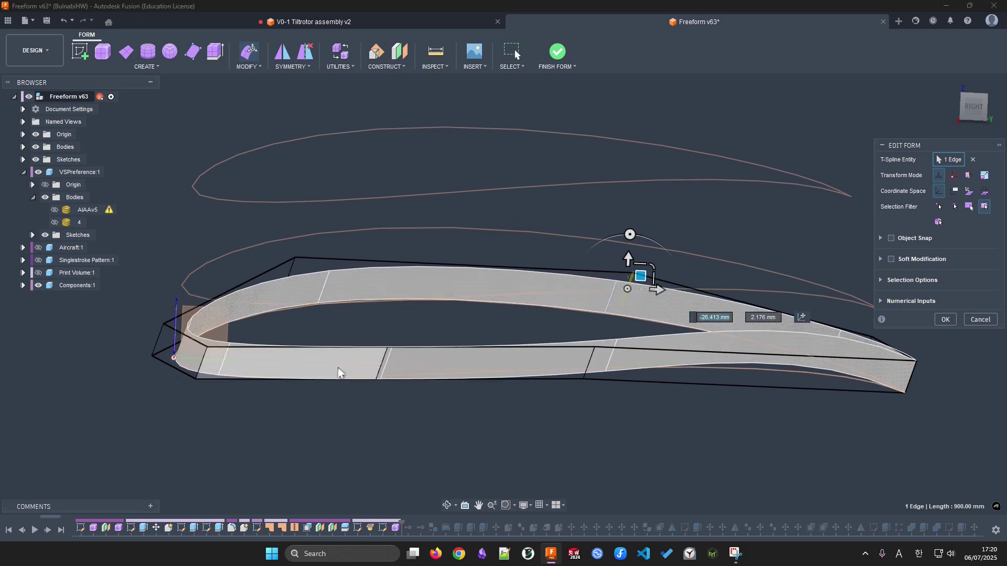
Try moving the lower rear edge toward the trailing edge, and delete that edge from the form
click(385, 367)
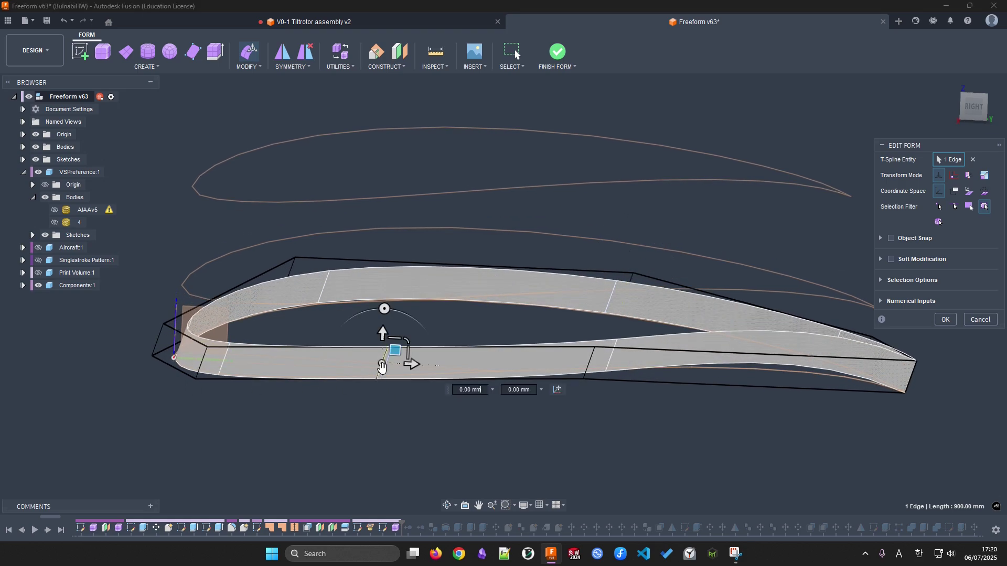
click(585, 370)
drag(592, 362, 763, 426)
click(923, 416)
click(987, 320)
click(534, 363)
mouse_move(535, 404)
shift+middle_down()
mouse_move(565, 380)
mouse_move(610, 417)
mouse_move(295, 382)
mouse_move(695, 408)
mouse_move(560, 461)
shift+middle_up()
key(Delete)
Move the remaining lower middle edge about 11 mm aft and 0.1 mm up, and finish the edit
click(284, 390)
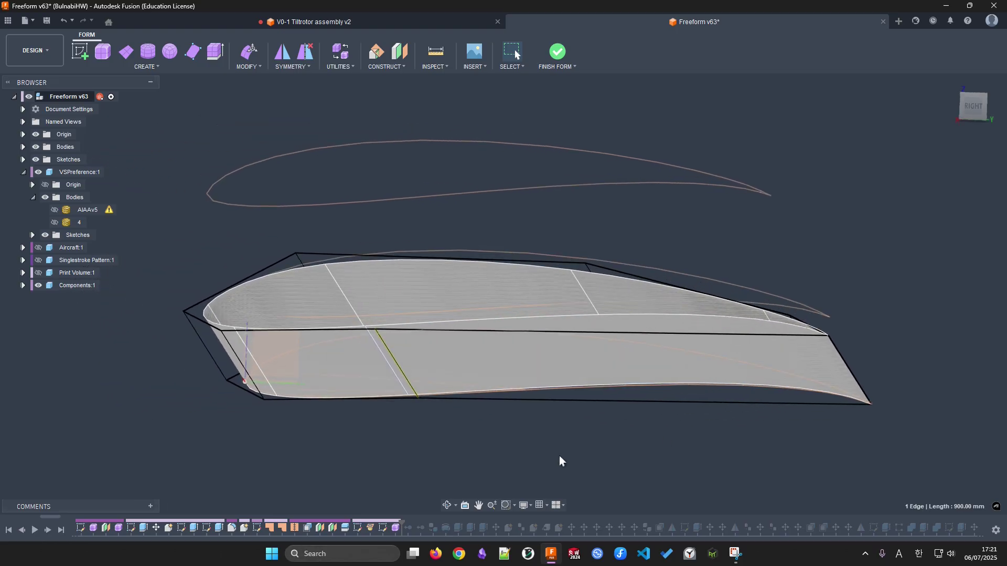
key(e)
mouse_move(446, 362)
mouse_down()
mouse_move(452, 376)
mouse_move(464, 362)
mouse_up()
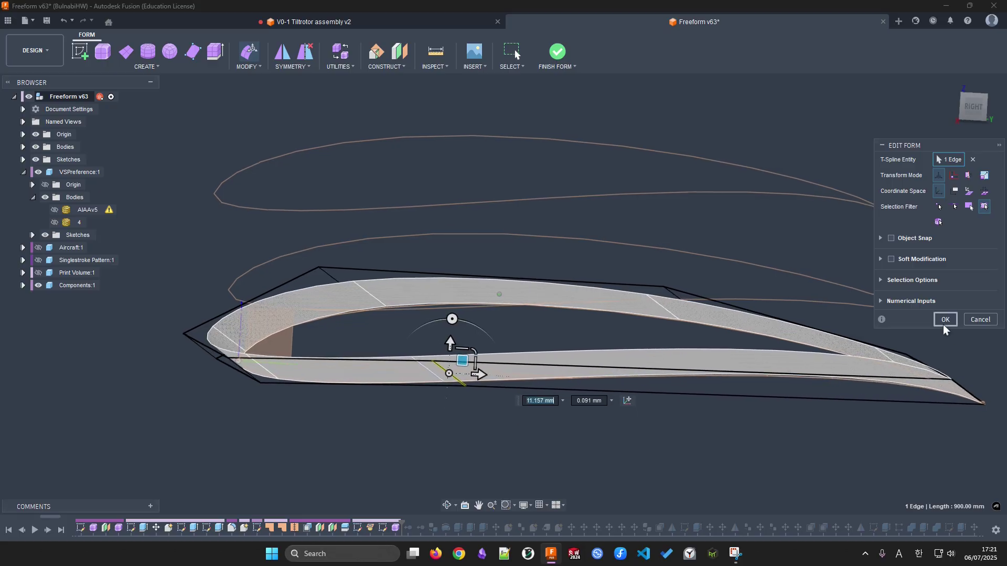
click(943, 324)
click(936, 371)
click(758, 464)
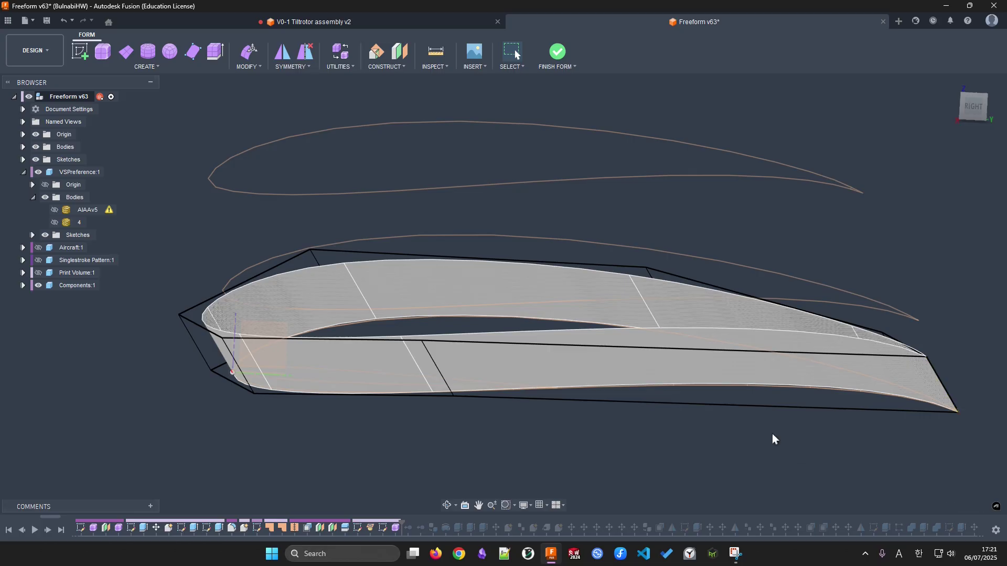
click(793, 382)
key(e)
shift+middle_drag(775, 452, 767, 403)
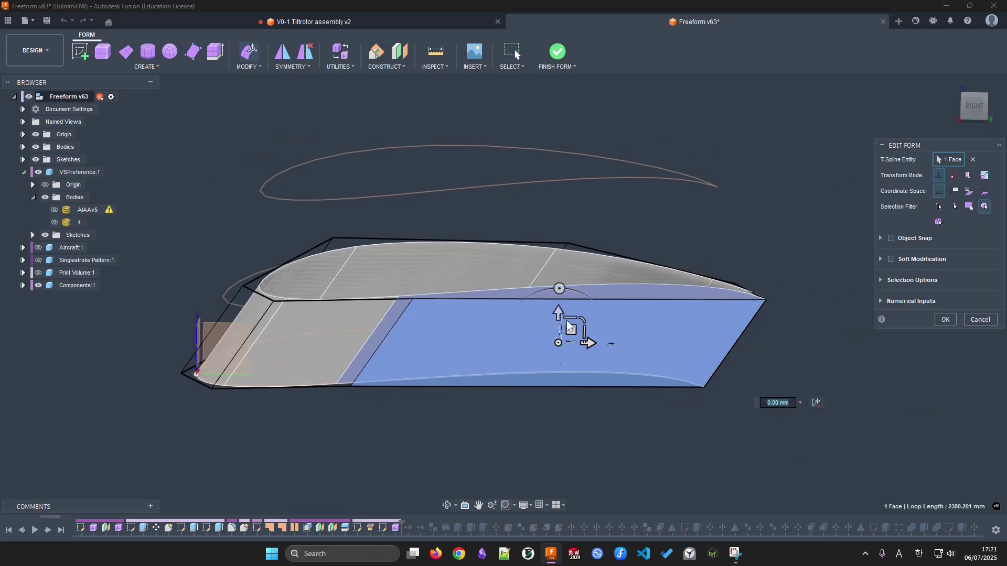
drag(571, 330, 564, 357)
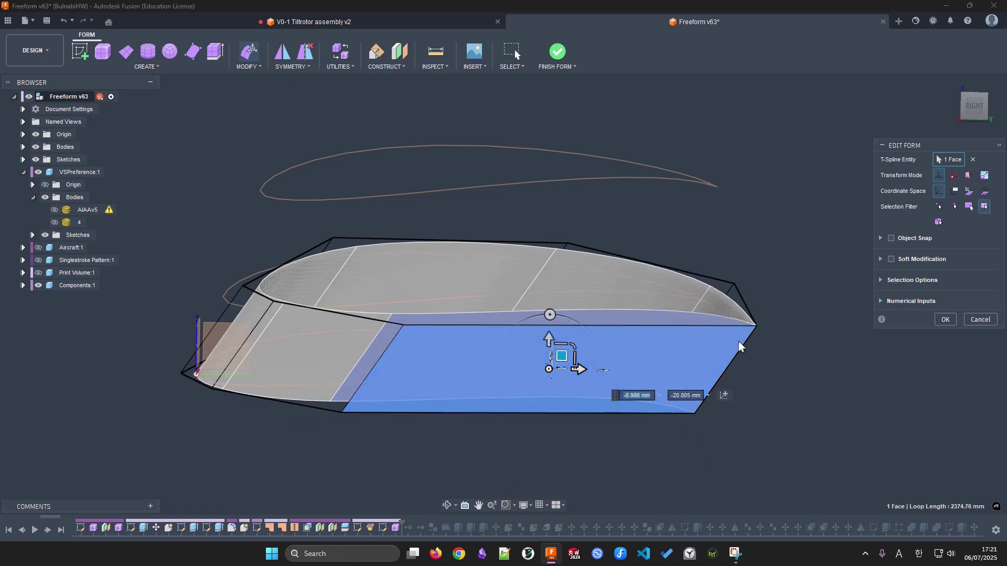
shift+middle_drag(738, 353, 539, 407)
drag(536, 370, 712, 355)
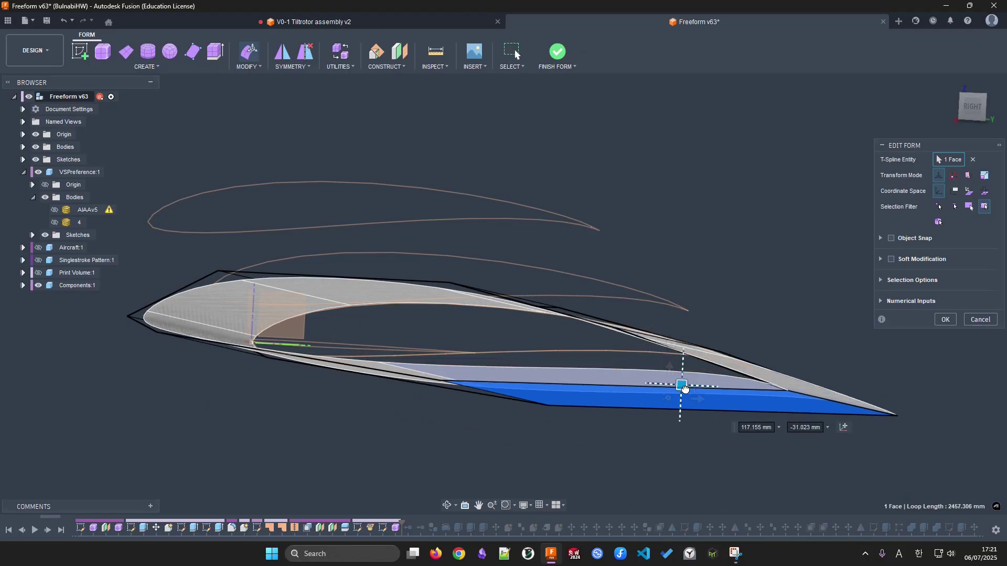
click(980, 319)
Show mesh body 4 and raise the form's wingtip edge loop about 78 mm to meet the mesh
shift+middle_drag(813, 322, 788, 398)
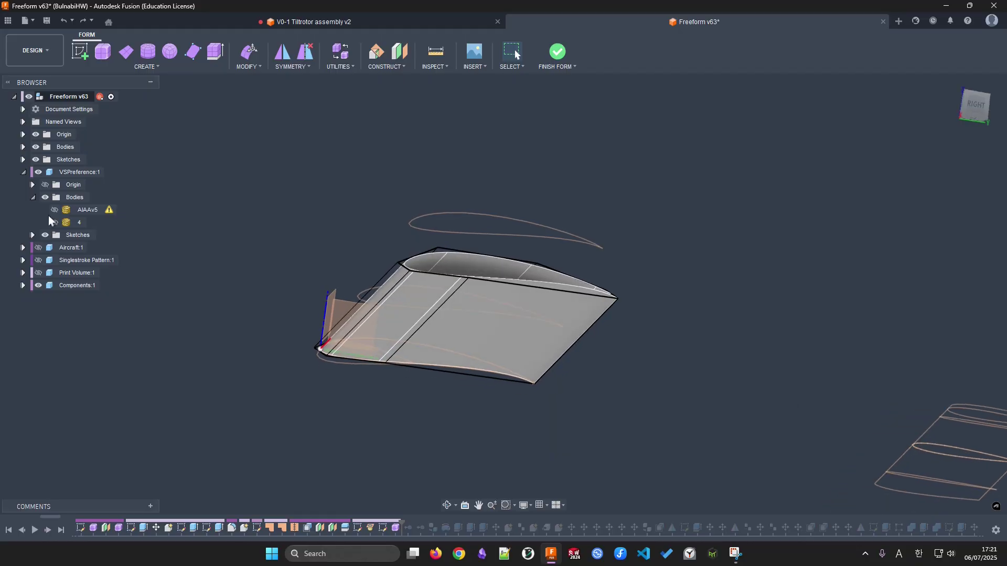
click(54, 222)
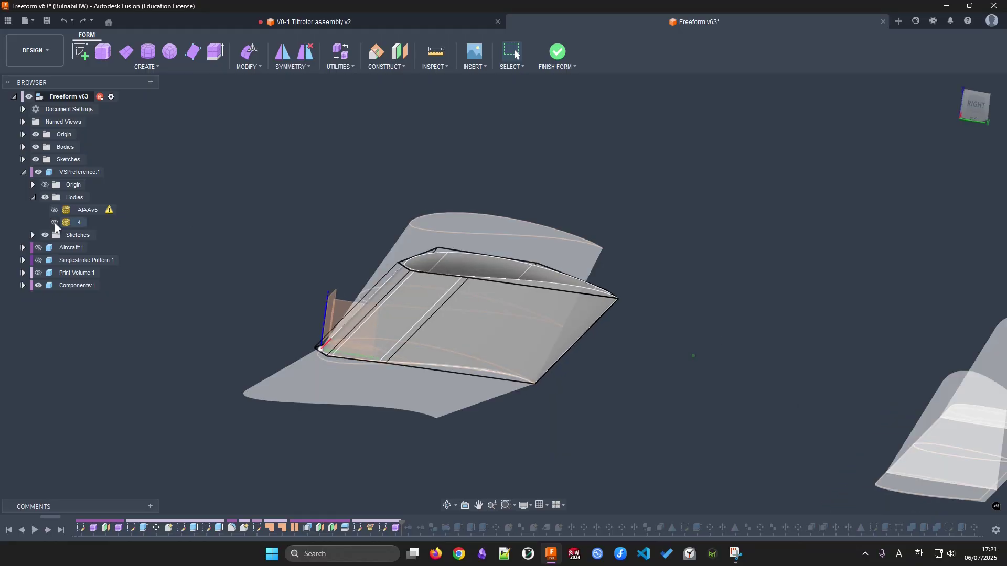
double_click(539, 281)
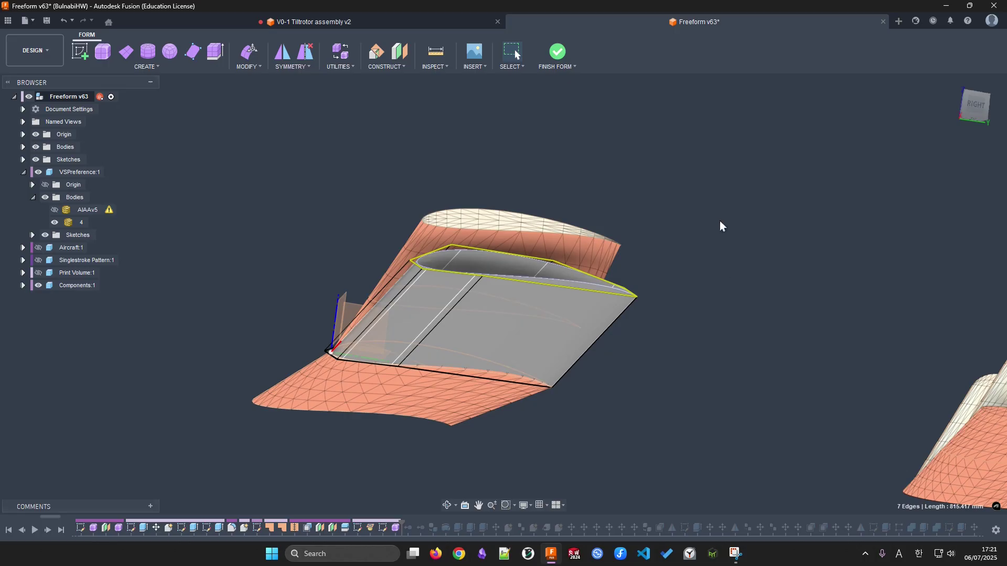
key(e)
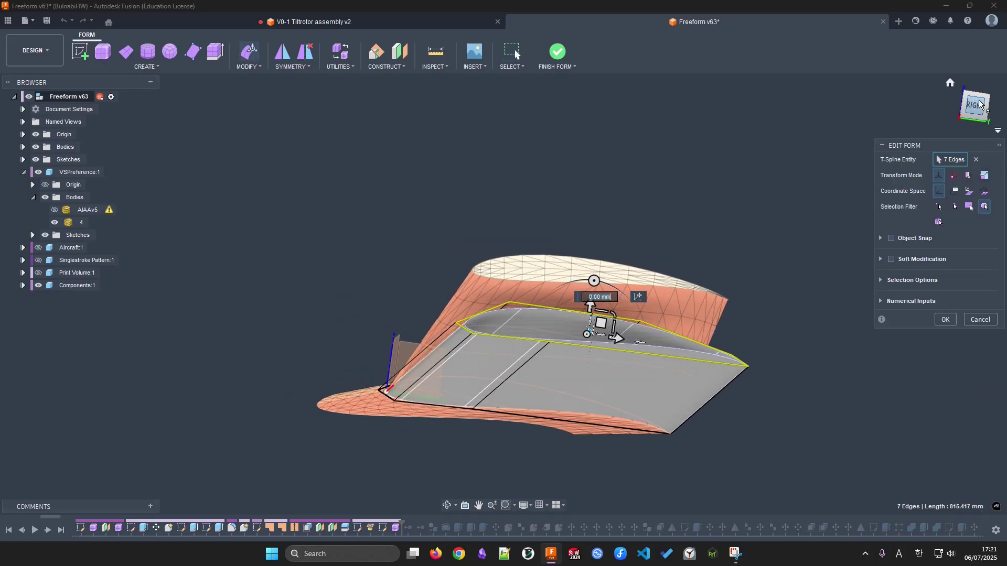
click(975, 106)
drag(543, 350, 541, 294)
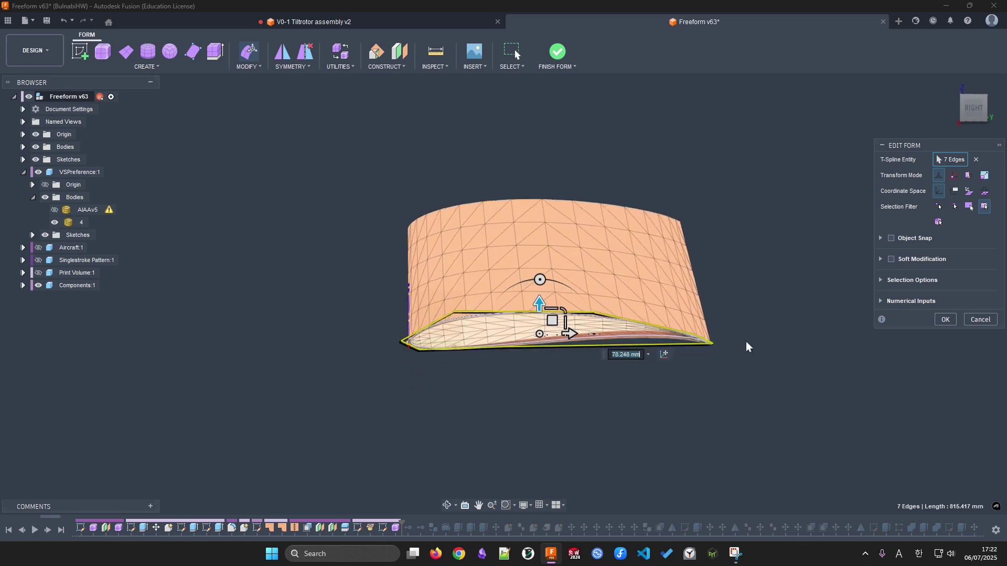
Scale the wingtip edge loop by a factor of 0.9 to fit the mesh section
shift+middle_drag(573, 320, 581, 342)
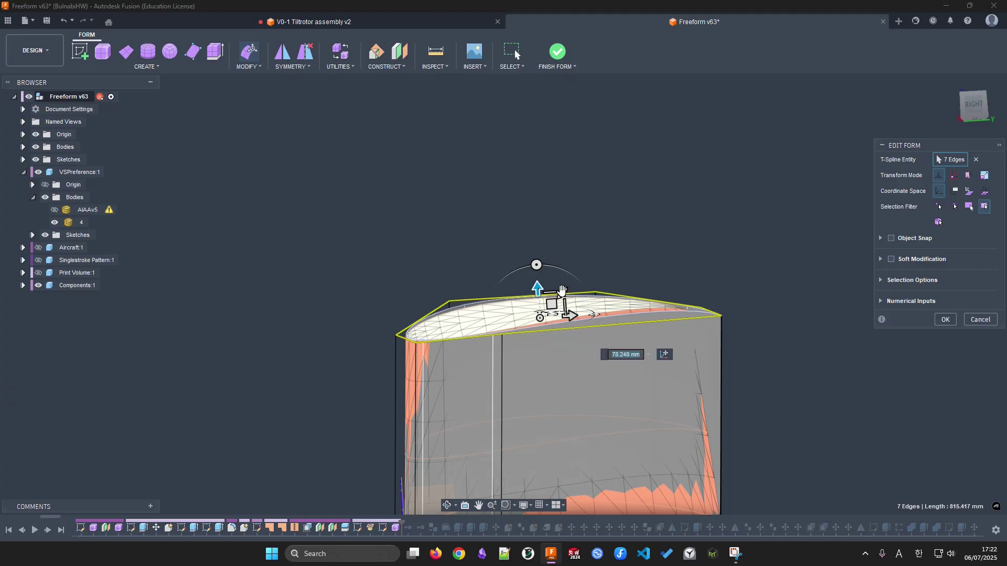
drag(562, 292, 650, 285)
text(.9)
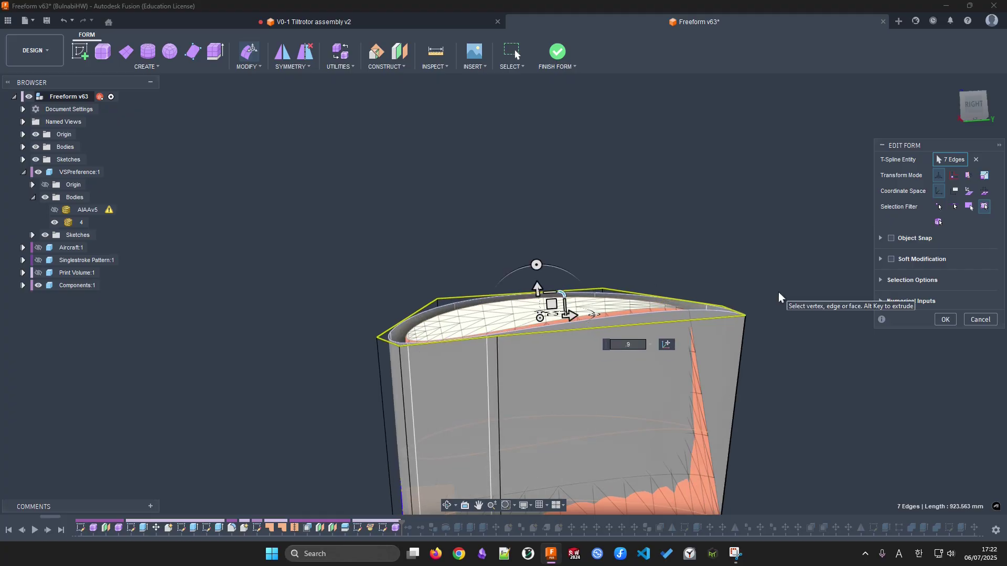
Move the wingtip edge loop about 19 mm forward and rotate it 2 degrees to align with the mesh
shift+middle_drag(778, 293, 771, 316)
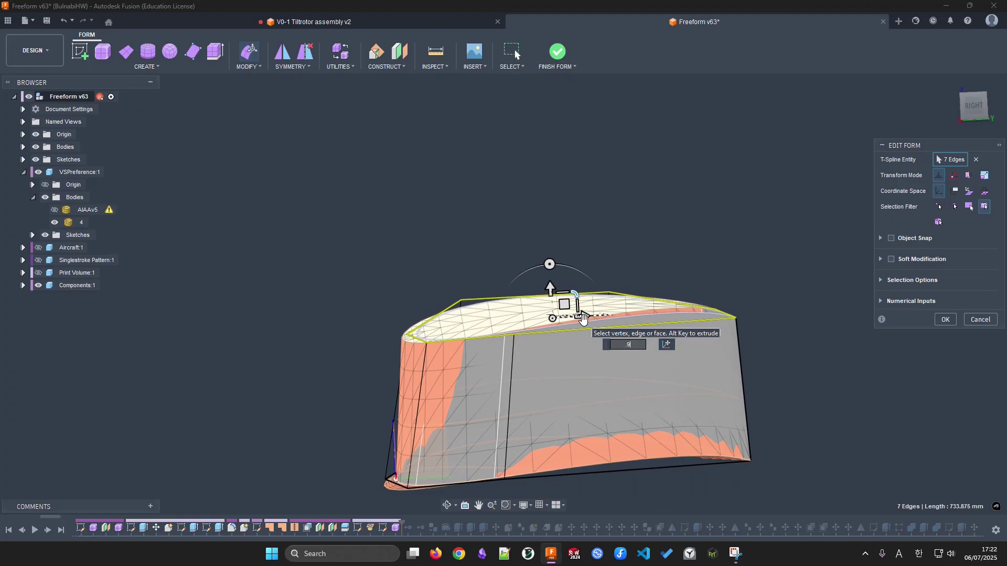
mouse_move(583, 319)
mouse_down()
mouse_move(561, 317)
mouse_move(568, 323)
mouse_up()
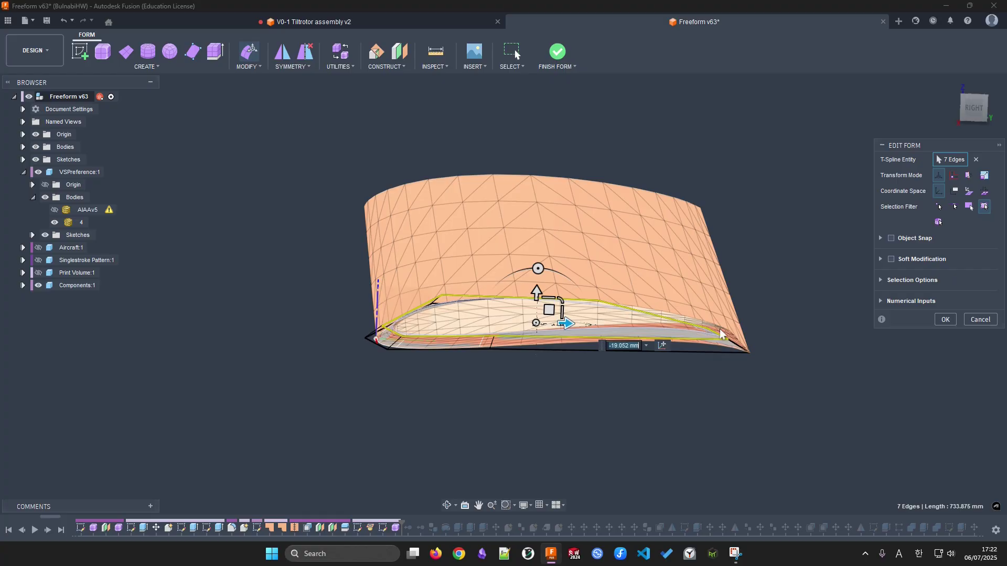
shift+middle_drag(723, 336, 755, 329)
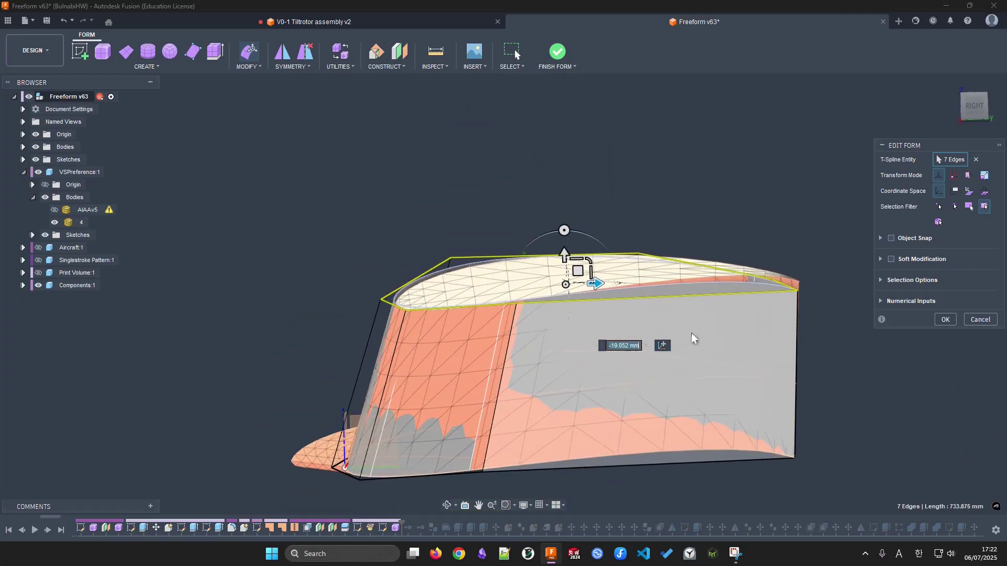
scroll(611, 298, down, 3)
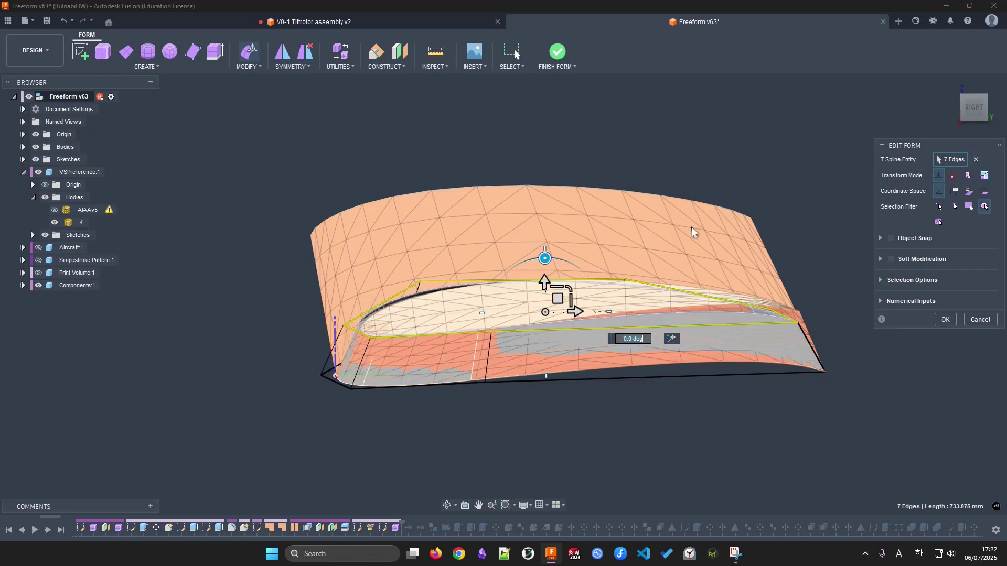
text(2)
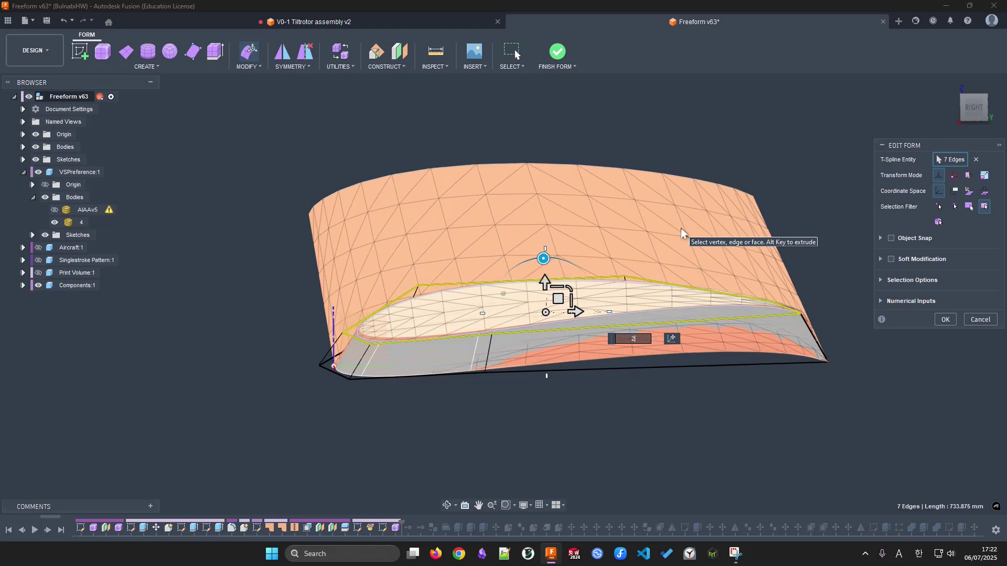
Shift the wingtip edge loop about 1.7 mm and 2.5 mm within the side plane and finish the edit
drag(560, 299, 563, 296)
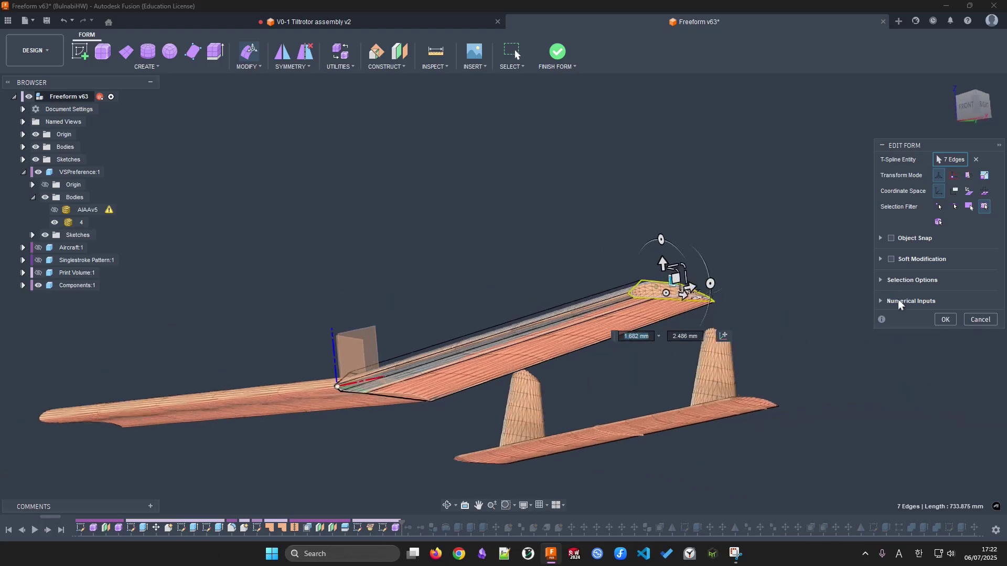
click(943, 320)
click(334, 411)
Compare the wing form with mesh body 4 by hiding the mesh and showing it again
click(54, 222)
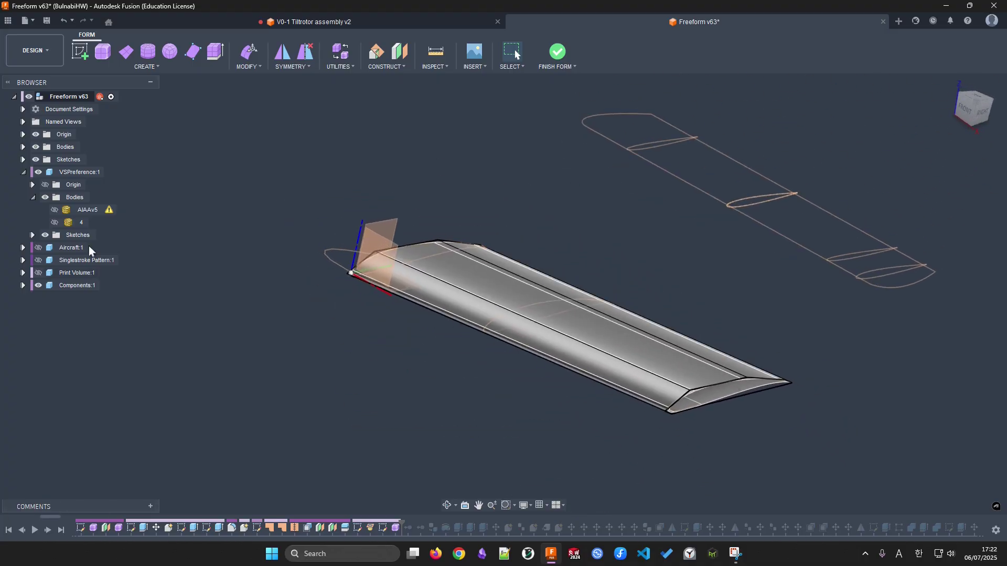
click(54, 222)
click(320, 202)
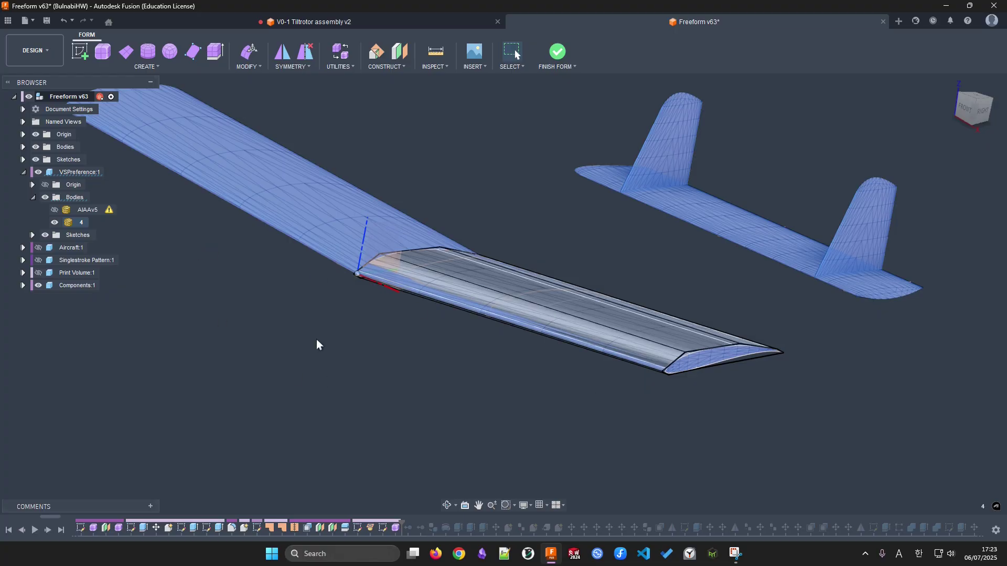
click(432, 410)
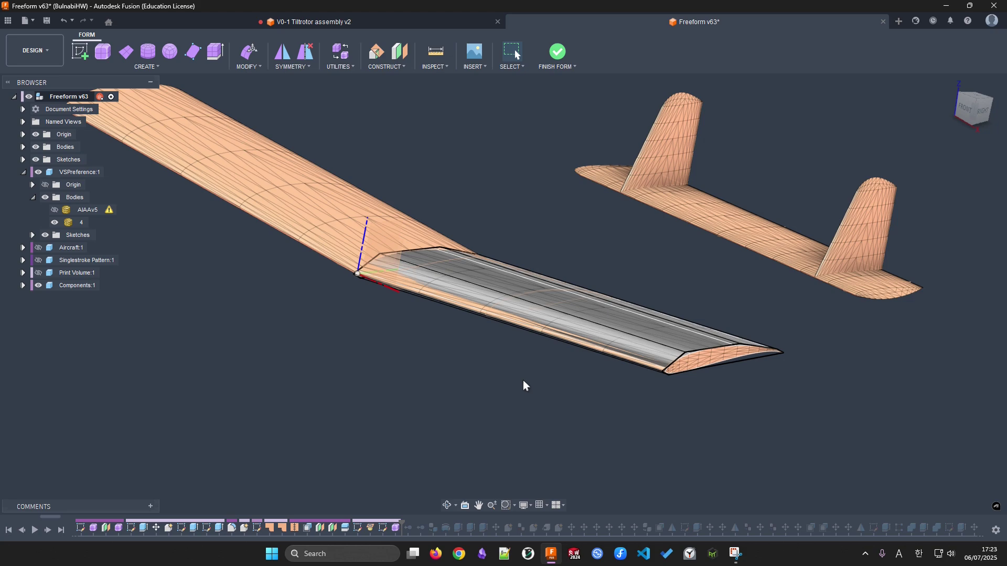
scroll(519, 367, down, 1)
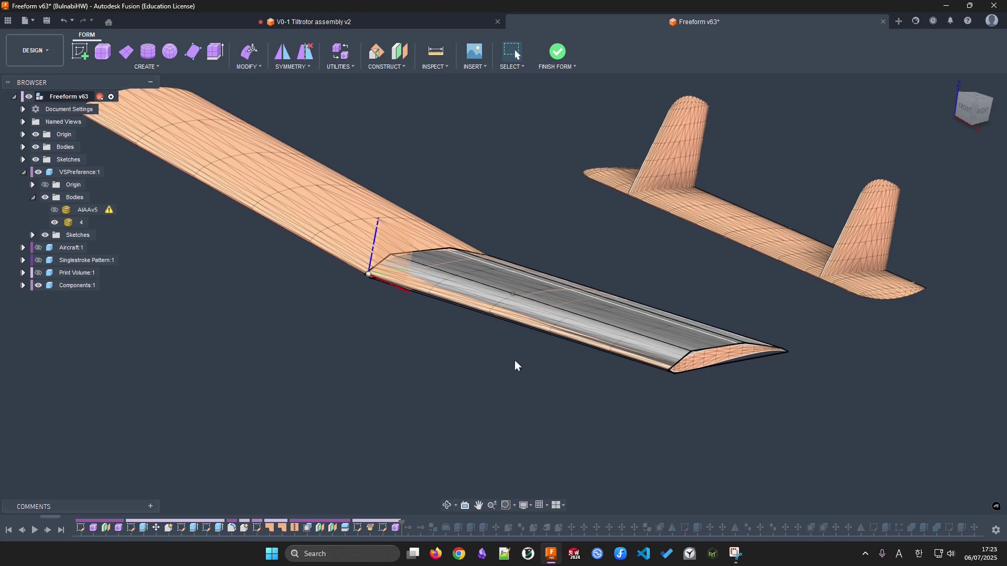
Show the AIAAv5 mesh body and examine its fuselage, rotors and wing junction around the new wing form
click(55, 211)
scroll(415, 353, up, 3)
click(719, 362)
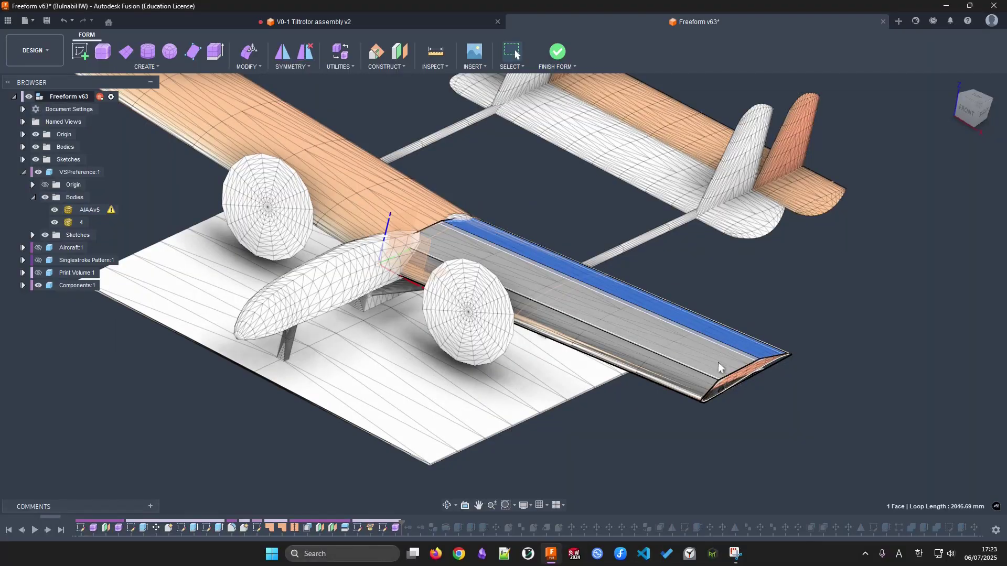
click(343, 371)
shift+middle_drag(518, 439, 486, 335)
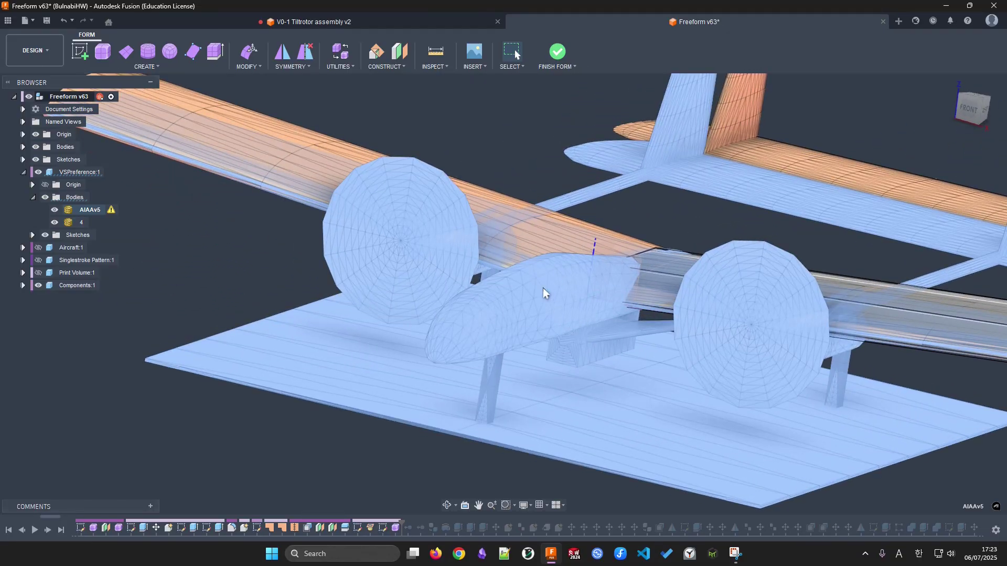
shift+middle_drag(574, 288, 523, 303)
shift+middle_drag(565, 373, 669, 228)
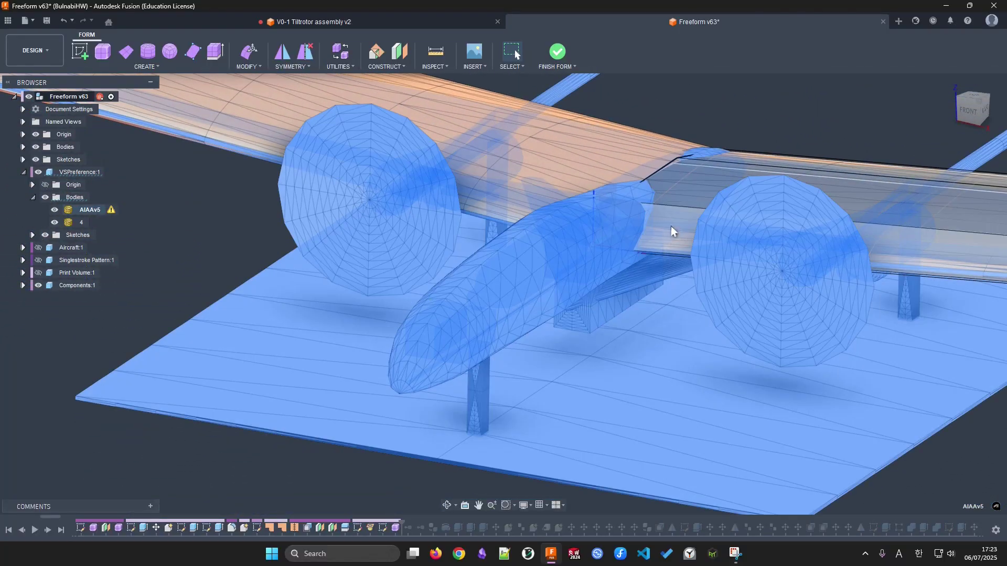
shift+middle_drag(725, 172, 480, 309)
shift+middle_drag(485, 380, 634, 265)
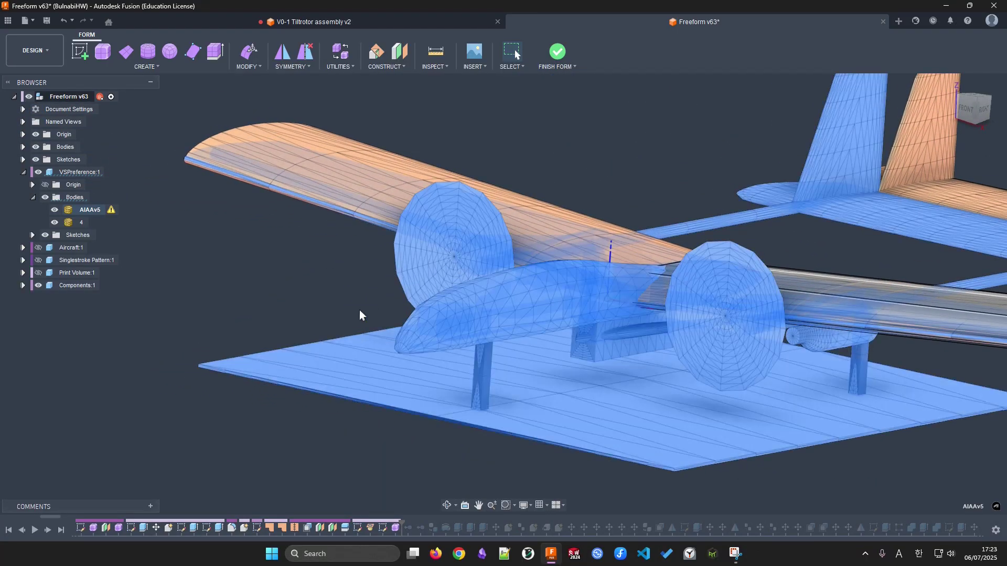
shift+middle_drag(460, 303, 536, 335)
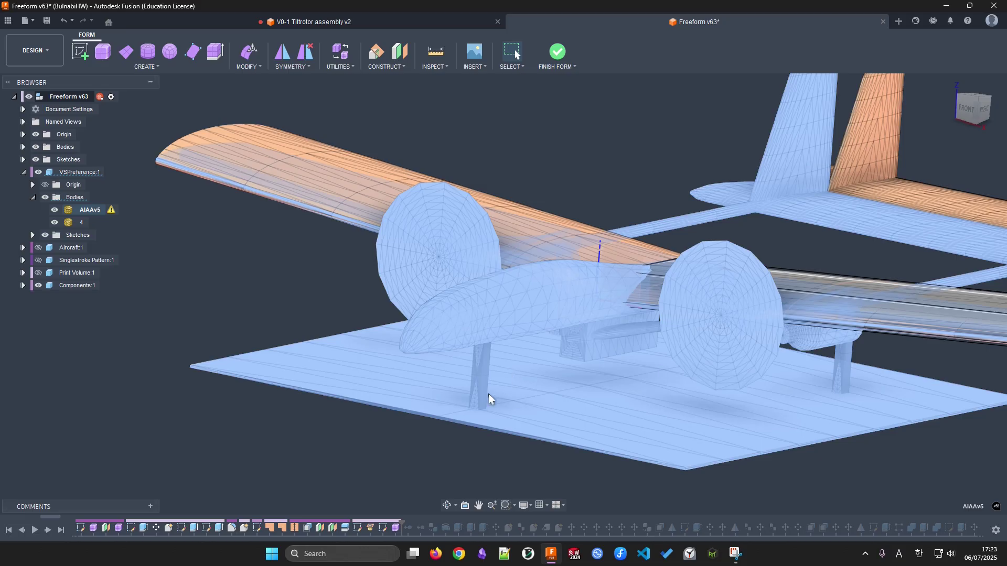
Hide the AIAAv5 and 4 mesh bodies, show the Aircraft component, and finish the form
click(55, 210)
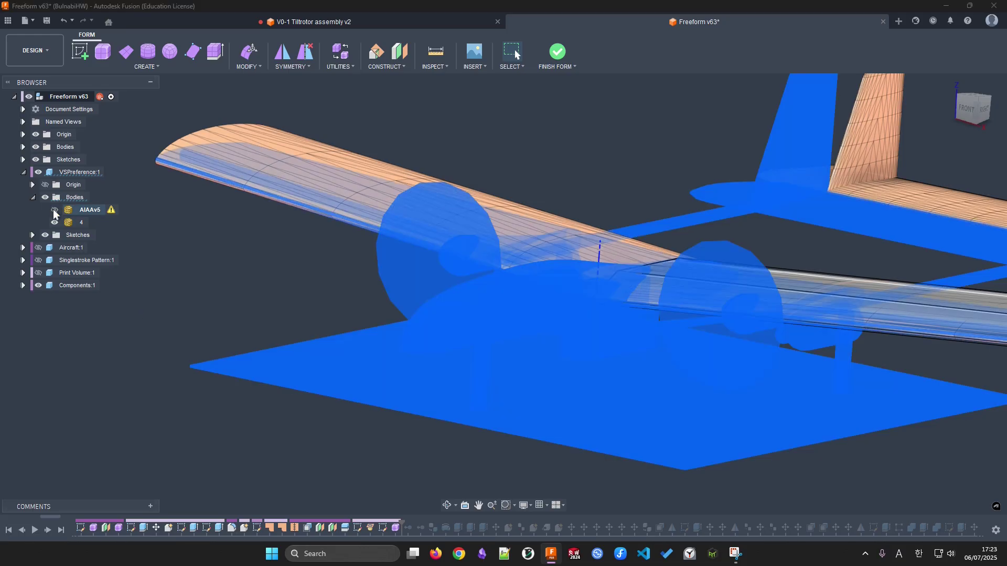
click(54, 222)
click(39, 247)
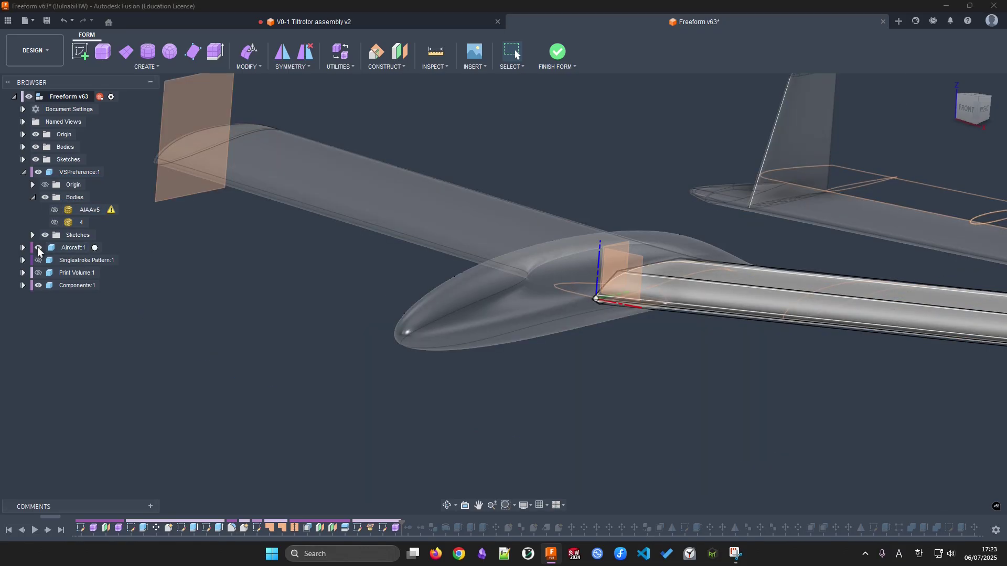
click(569, 62)
Examine the aircraft's blended wing and fuselage, then the tail's stabilizer, vertical fins and tip caps
scroll(551, 278, down, 3)
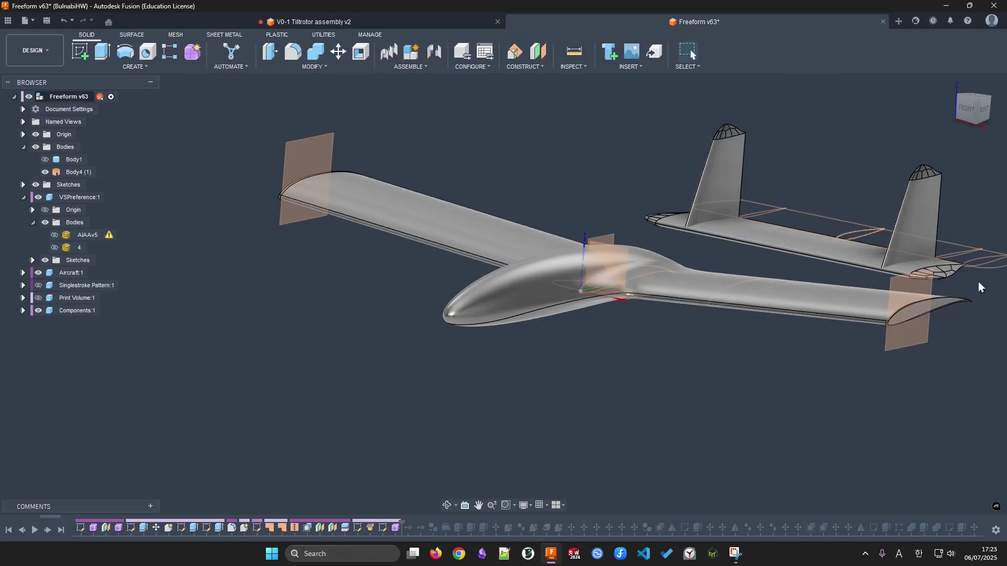
click(589, 290)
shift+middle_drag(609, 372, 652, 442)
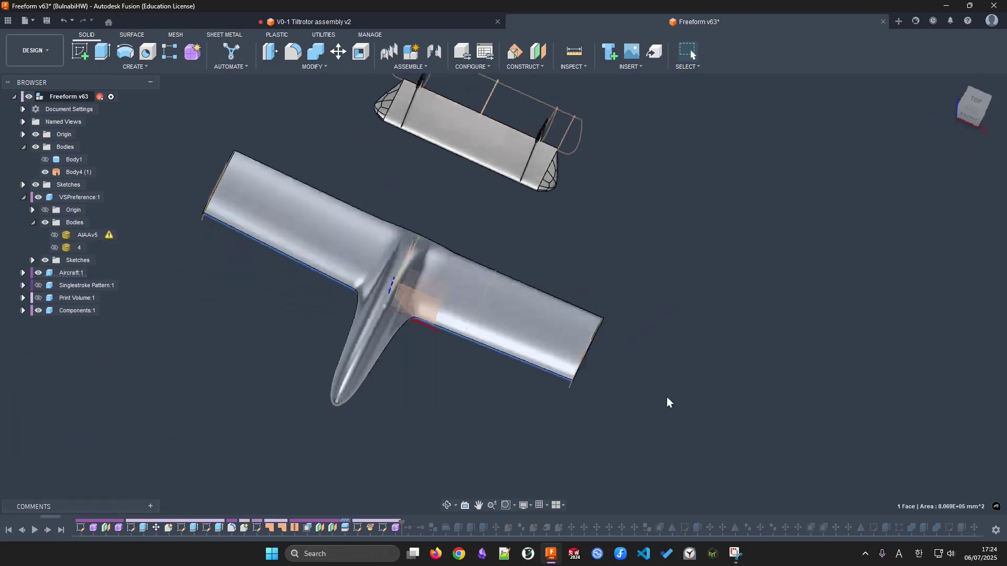
scroll(551, 336, up, 5)
click(518, 355)
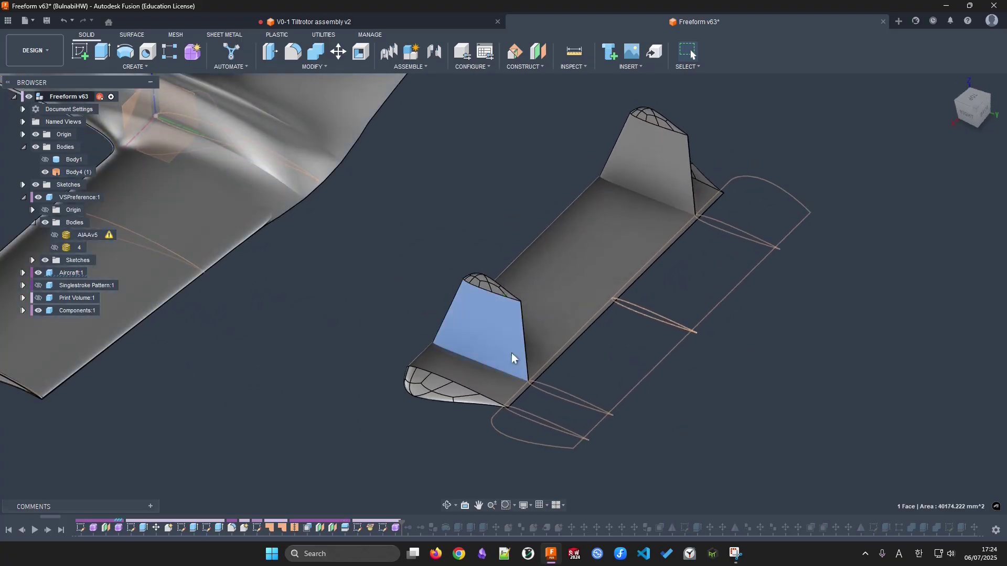
scroll(506, 419, up, 5)
shift+middle_drag(501, 352, 837, 324)
shift+middle_drag(847, 193, 382, 309)
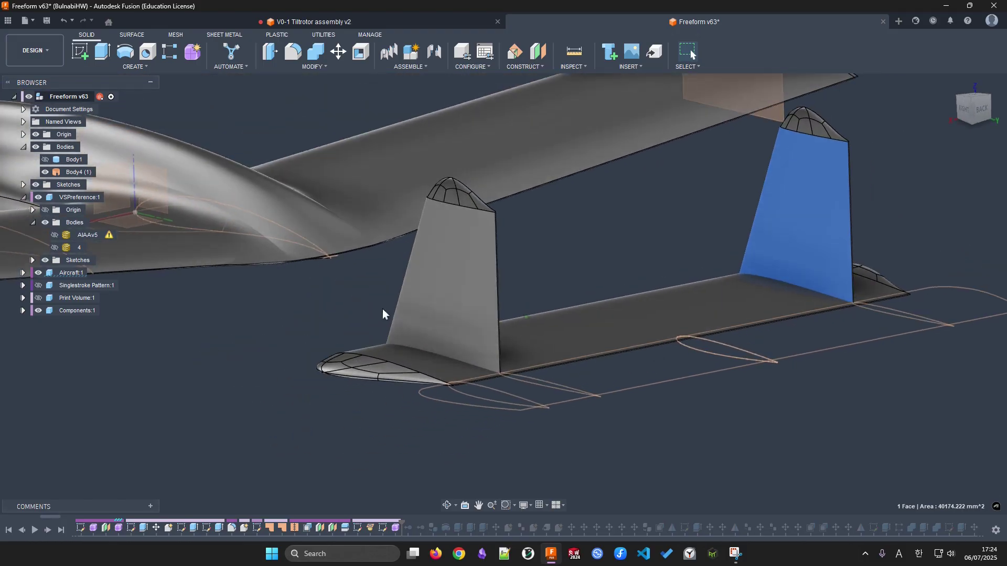
shift+middle_drag(429, 351, 498, 352)
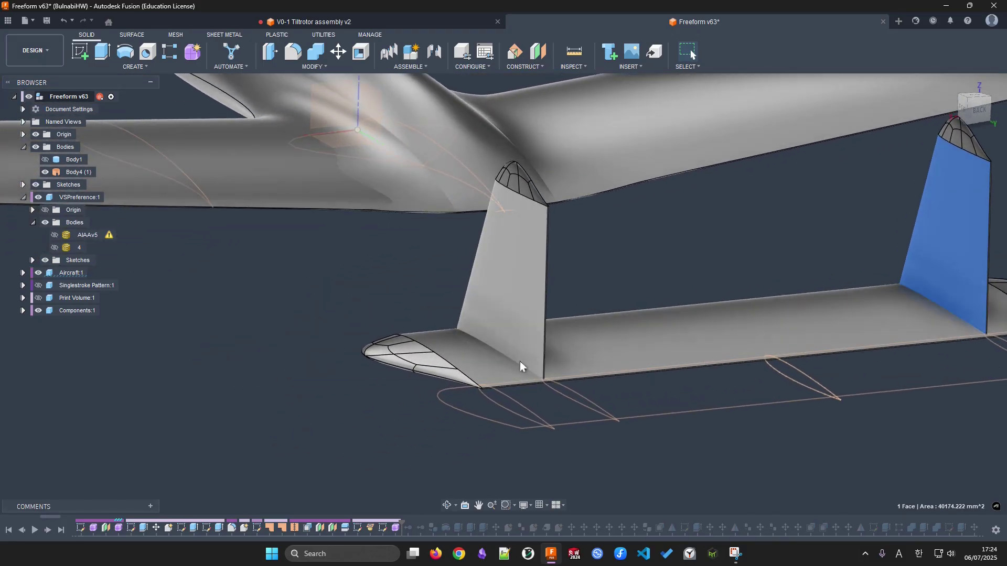
shift+middle_drag(574, 357, 531, 345)
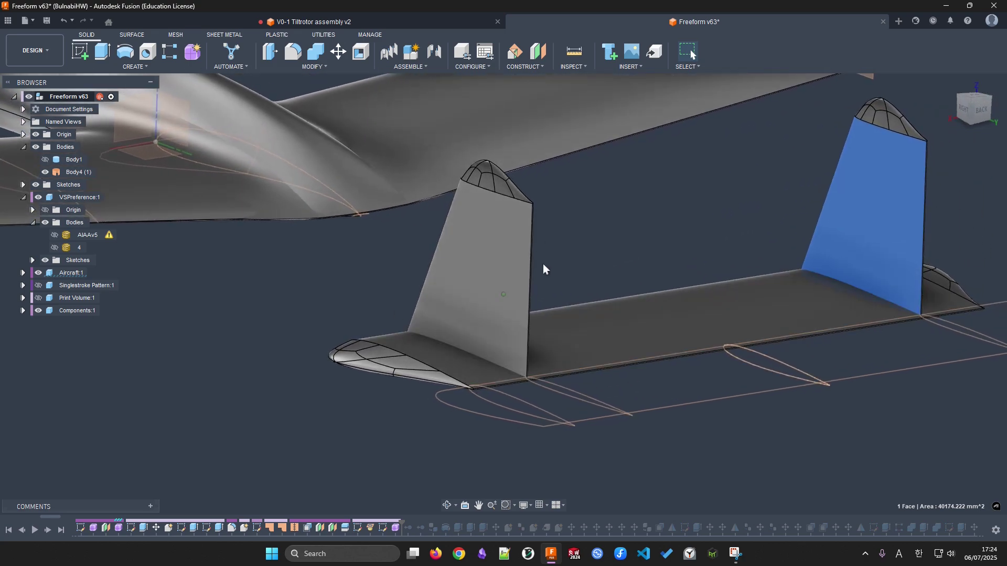
click(454, 238)
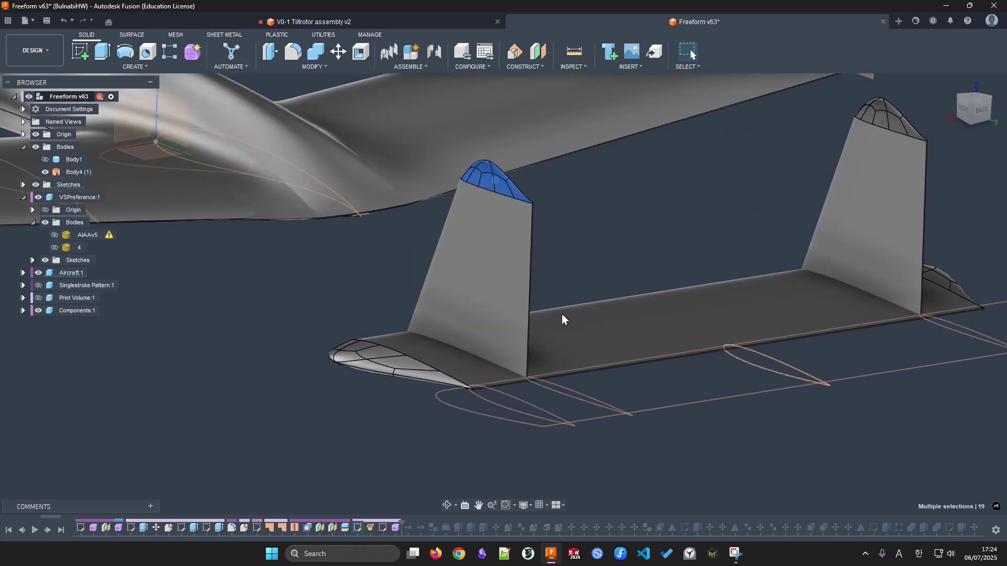
click(897, 131)
click(669, 351)
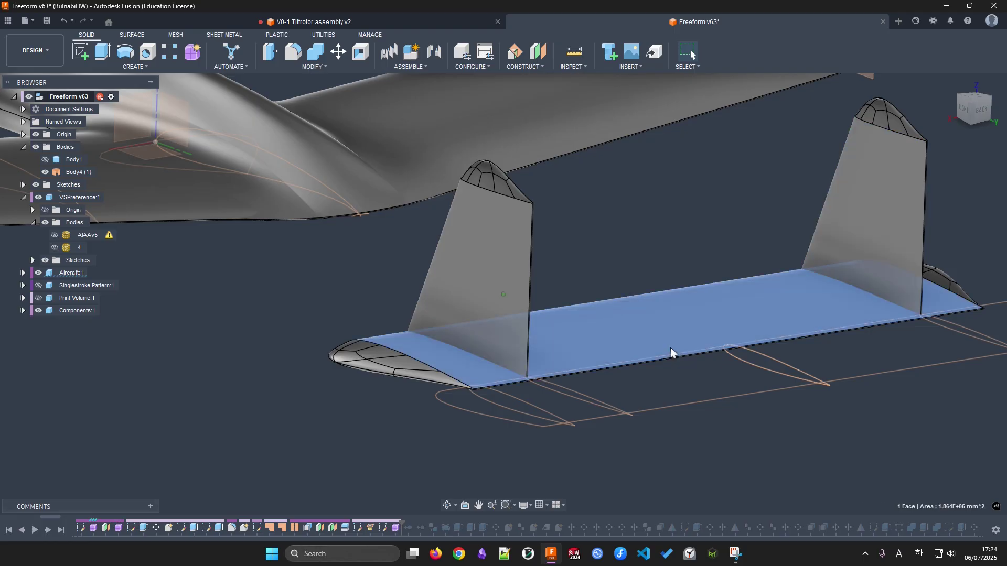
Review the complete aircraft model from the side and front
scroll(406, 241, down, 5)
click(406, 241)
click(524, 269)
shift+middle_drag(524, 269, 537, 376)
scroll(537, 377, up, 2)
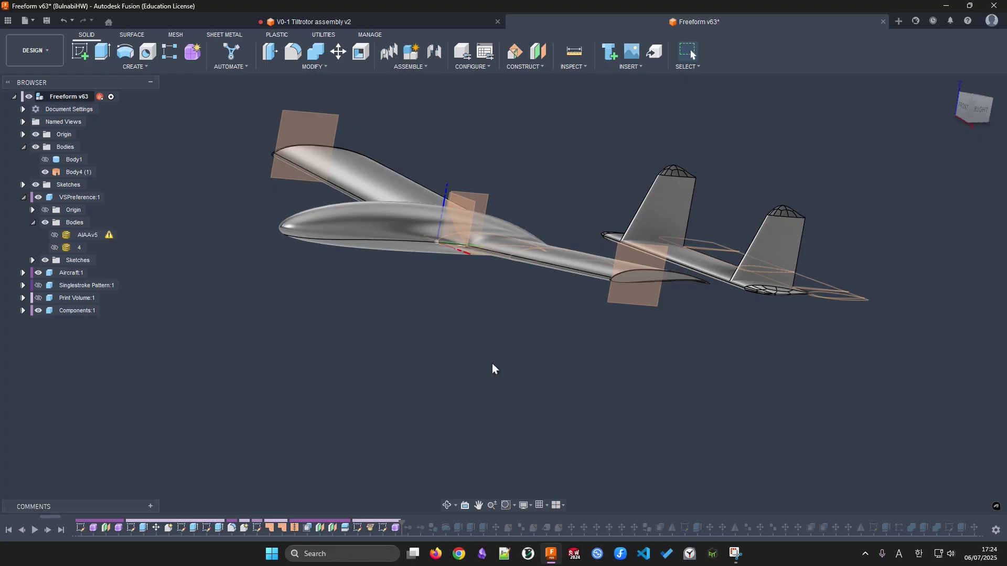
shift+middle_drag(492, 360, 433, 325)
shift+middle_drag(598, 340, 592, 362)
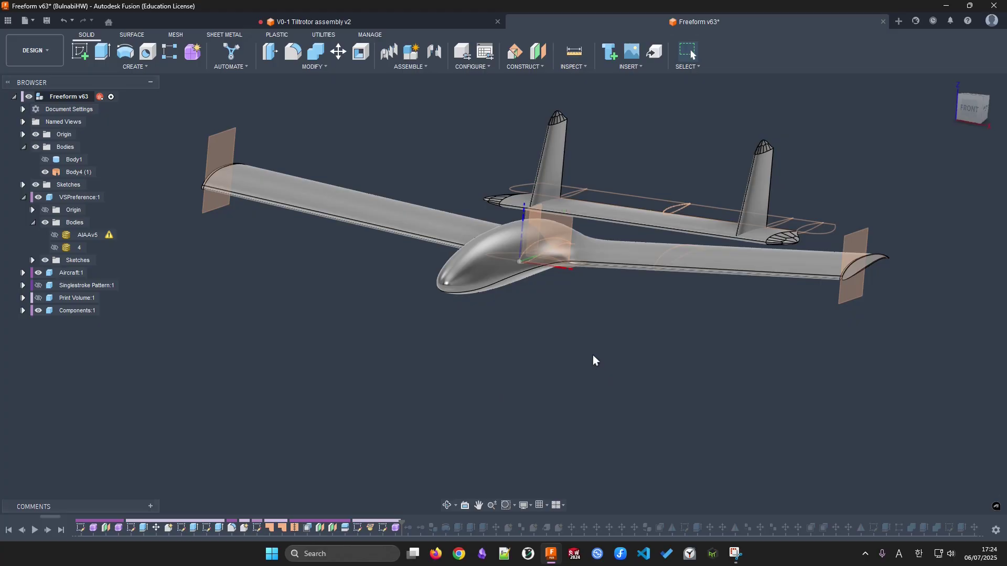